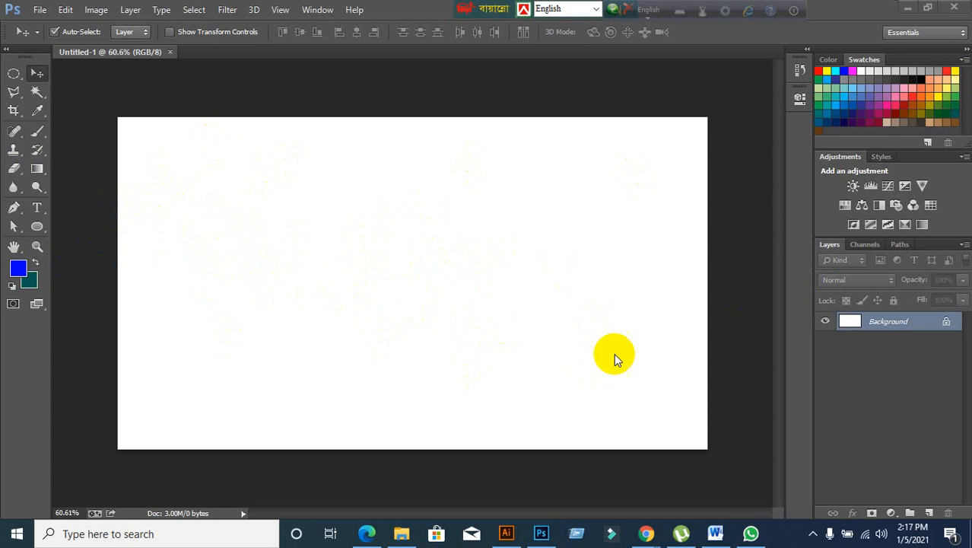
pyautogui.moveTo(646, 533)
pyautogui.click(581, 488)
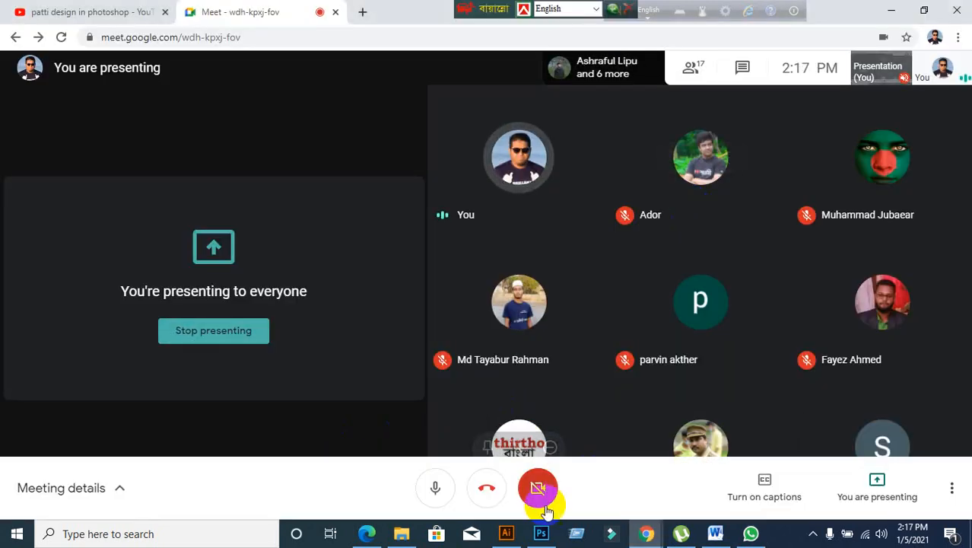
pyautogui.click(541, 535)
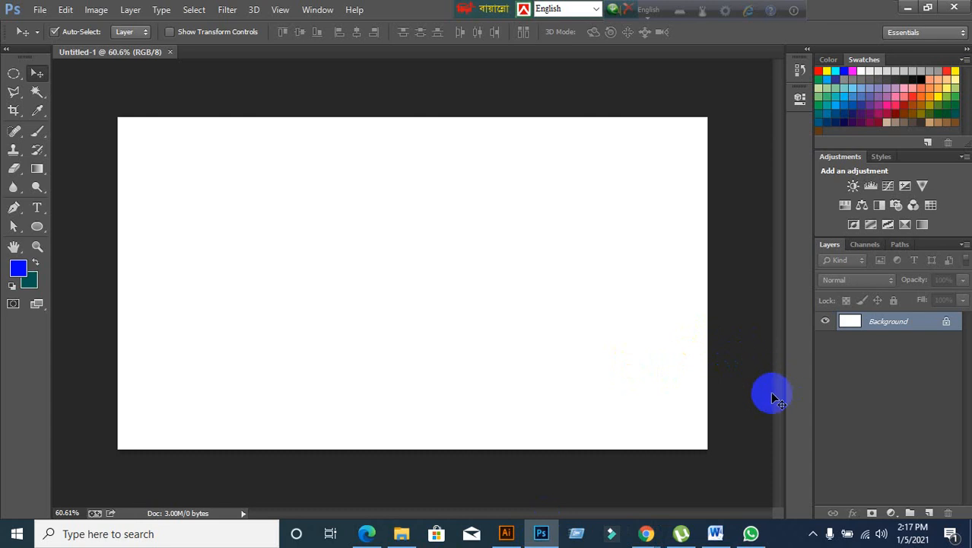
# Step: On a new layer, draw a circular selection in the canvas's left half, fill it with the blue foreground colour and deselect
pyautogui.click(930, 515)
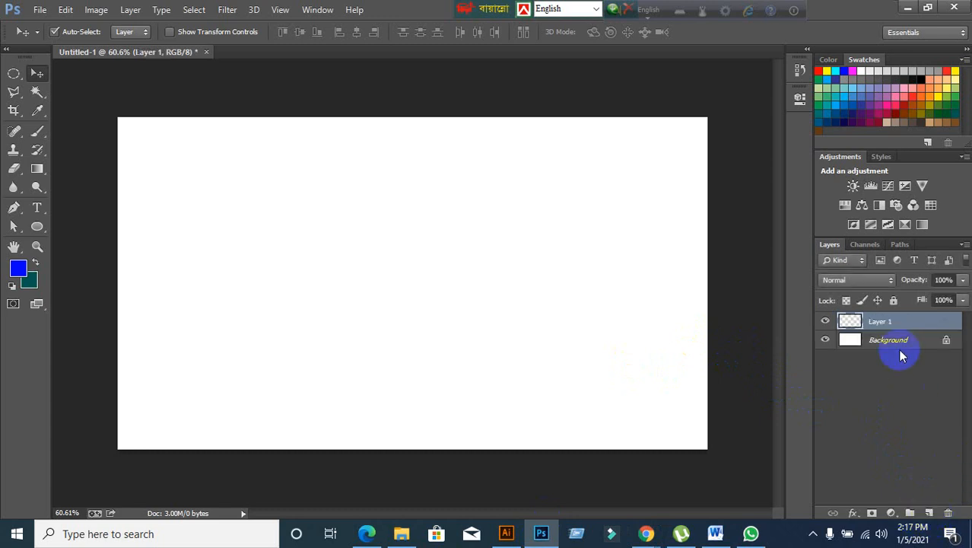
pyautogui.rightClick(13, 73)
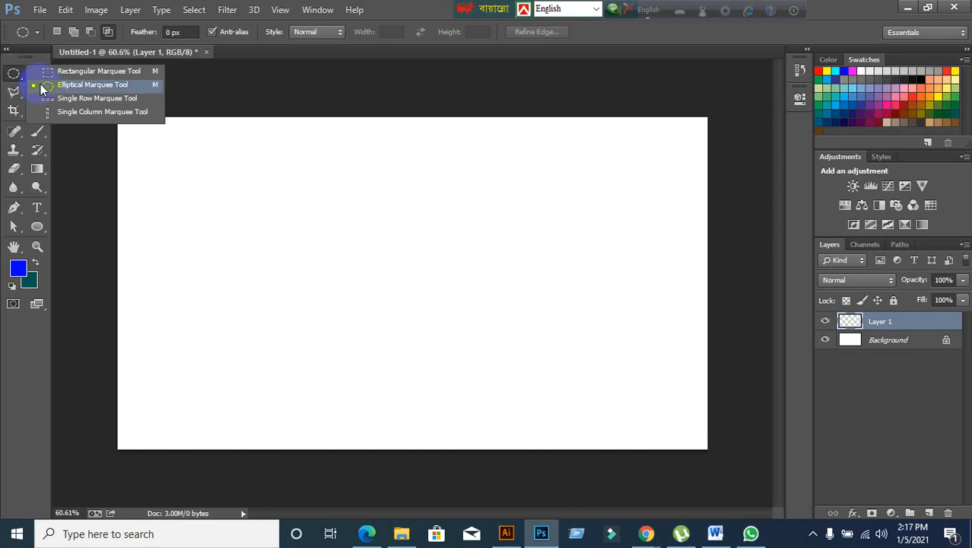
pyautogui.click(45, 85)
pyautogui.moveTo(211, 163); pyautogui.dragTo(419, 343)
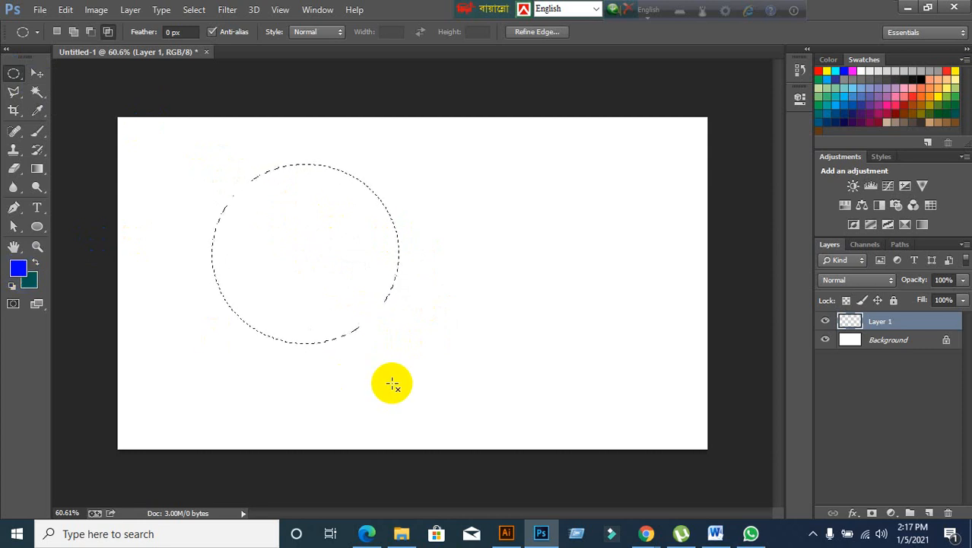
pyautogui.hotkey('alt', 'BackSpace')
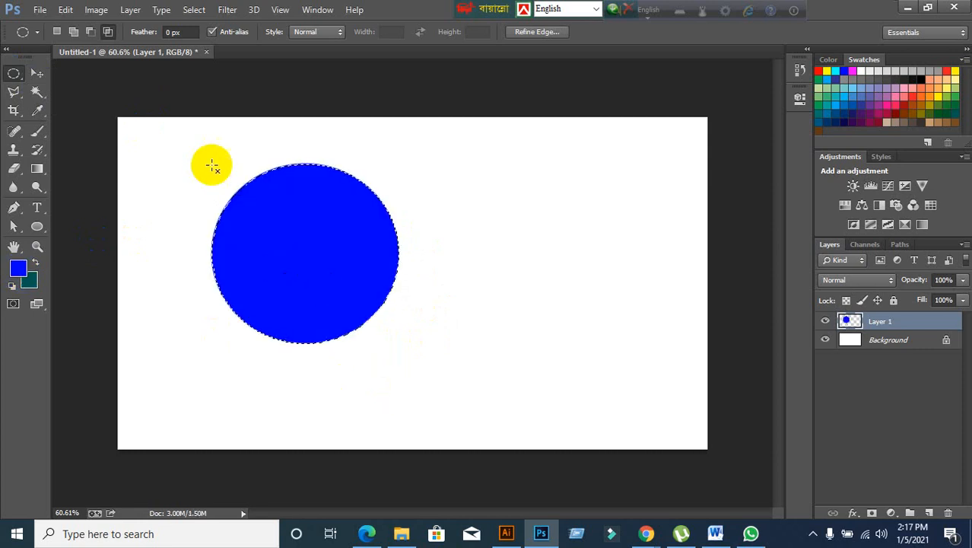
pyautogui.click(37, 74)
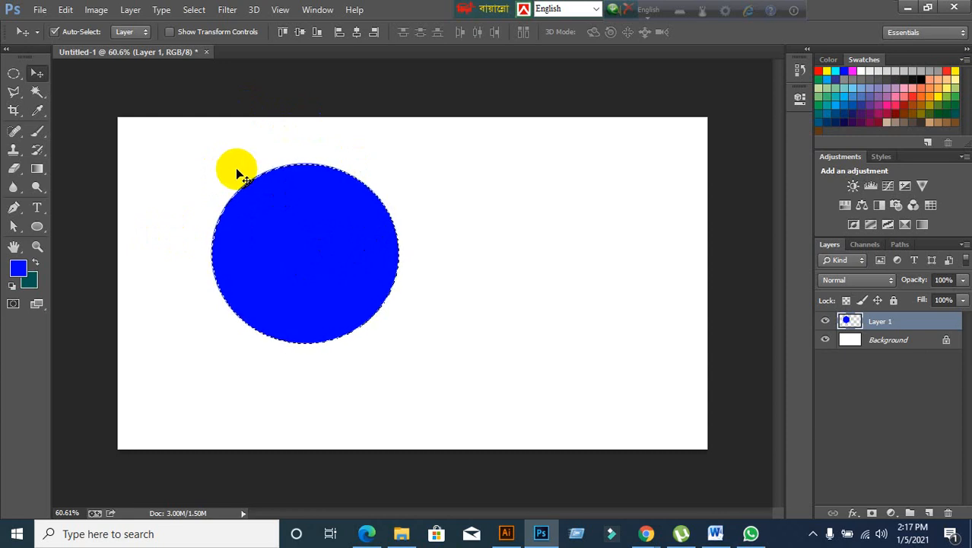
pyautogui.hotkey('ctrl', 'd')
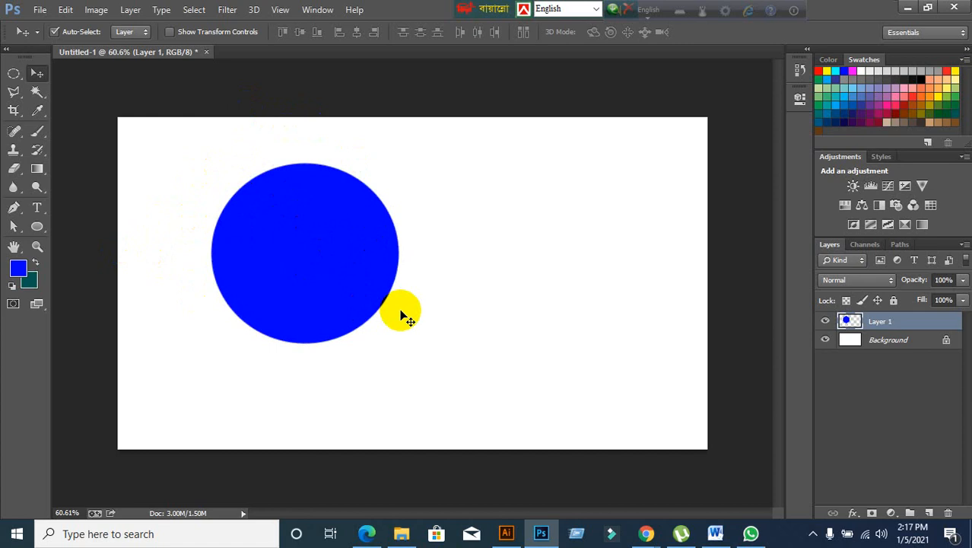
# Step: Load the blue circle's outline as a selection from Layer 1 and clear it, repeating this once
pyautogui.keyDown('ctrl'); pyautogui.click(844, 322); pyautogui.keyUp('ctrl')
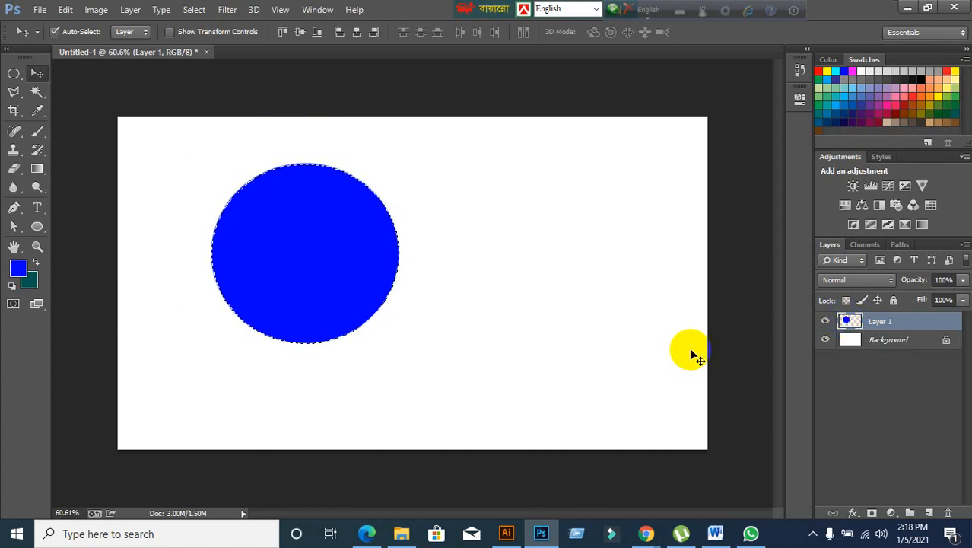
pyautogui.hotkey('ctrl', 'd')
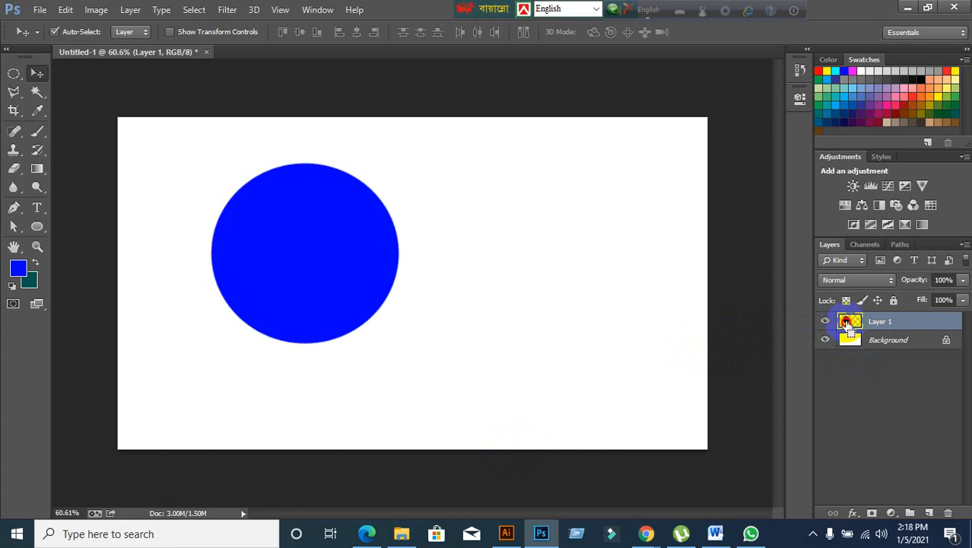
pyautogui.keyDown('ctrl'); pyautogui.click(846, 322); pyautogui.keyUp('ctrl')
pyautogui.hotkey('ctrl', 'd')
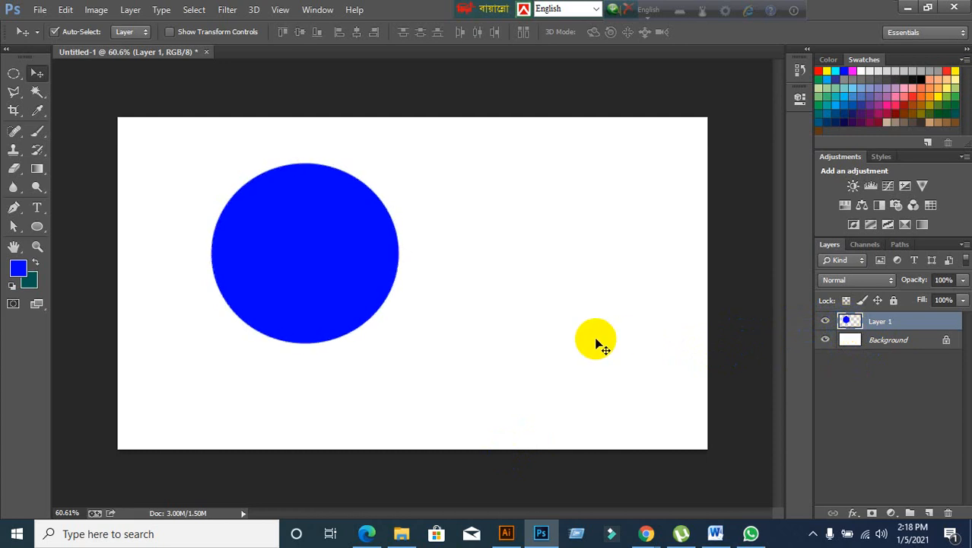
# Step: Move the blue circle slightly to the right on the canvas
pyautogui.moveTo(267, 239); pyautogui.dragTo(304, 243)
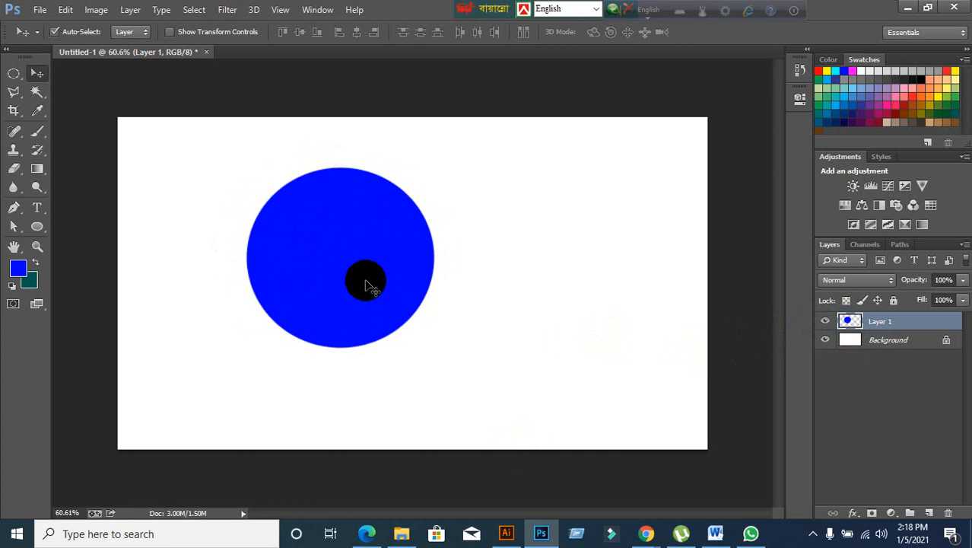
# Step: Load Layer 1's circle as a selection, open the Feather Selection settings and cancel them
pyautogui.keyDown('ctrl'); pyautogui.click(848, 321); pyautogui.keyUp('ctrl')
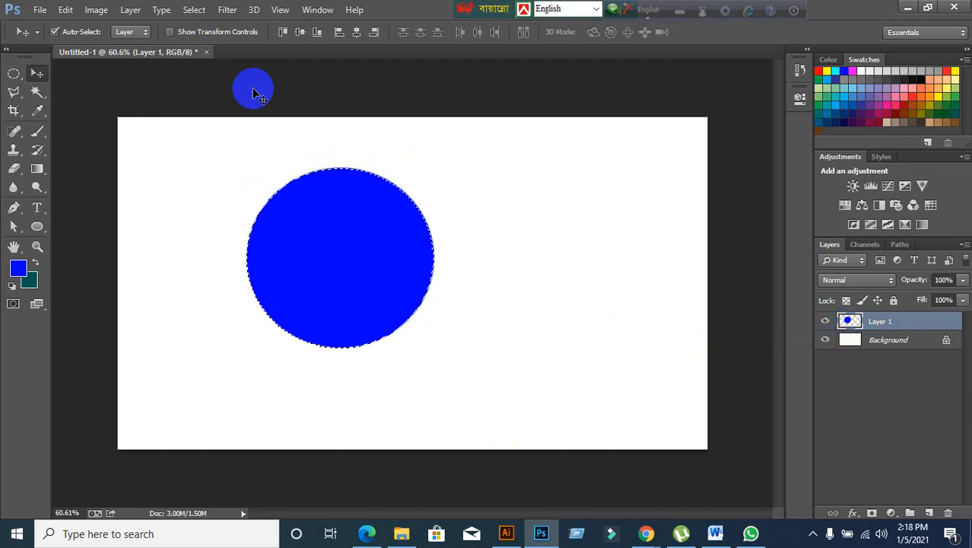
pyautogui.click(194, 10)
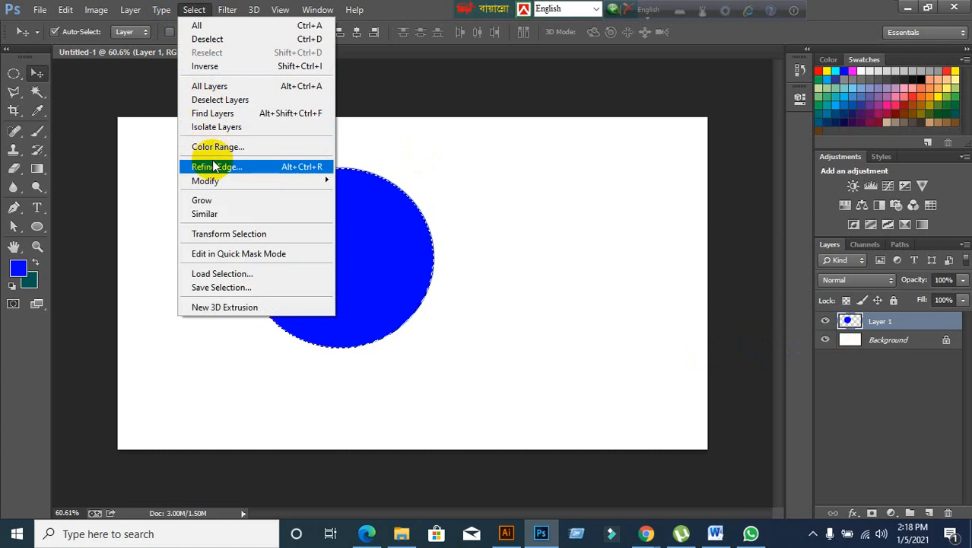
pyautogui.moveTo(217, 181)
pyautogui.click(415, 232)
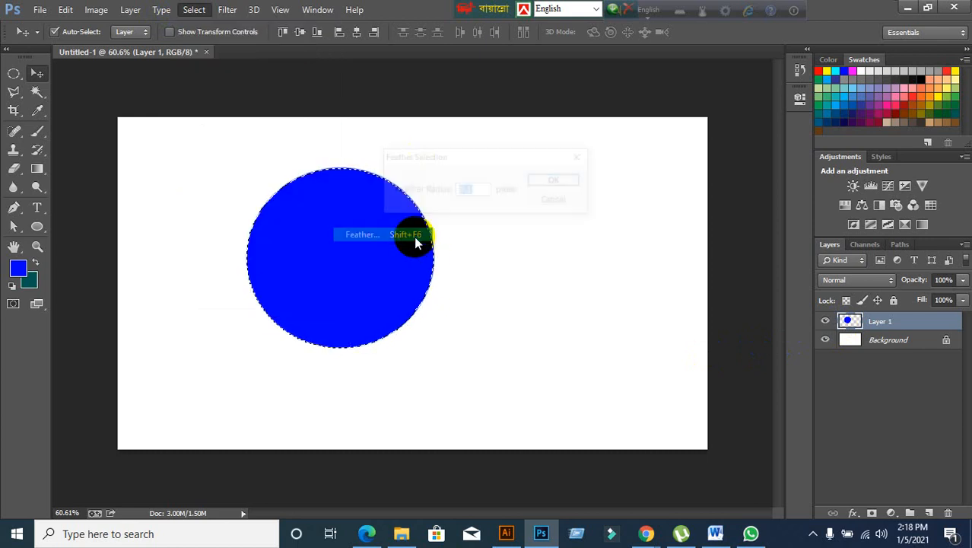
pyautogui.click(556, 200)
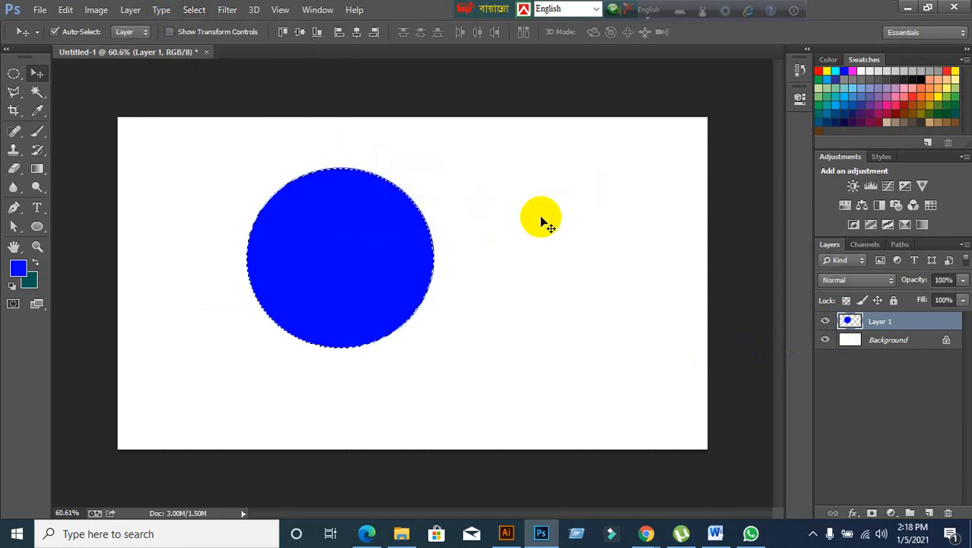
# Step: Move the blue circle slightly down, add a new layer above it and activate the Elliptical Marquee tool
pyautogui.moveTo(397, 277)
pyautogui.mouseDown()
pyautogui.moveTo(382, 226)
pyautogui.moveTo(399, 294)
pyautogui.moveTo(401, 284)
pyautogui.mouseUp()
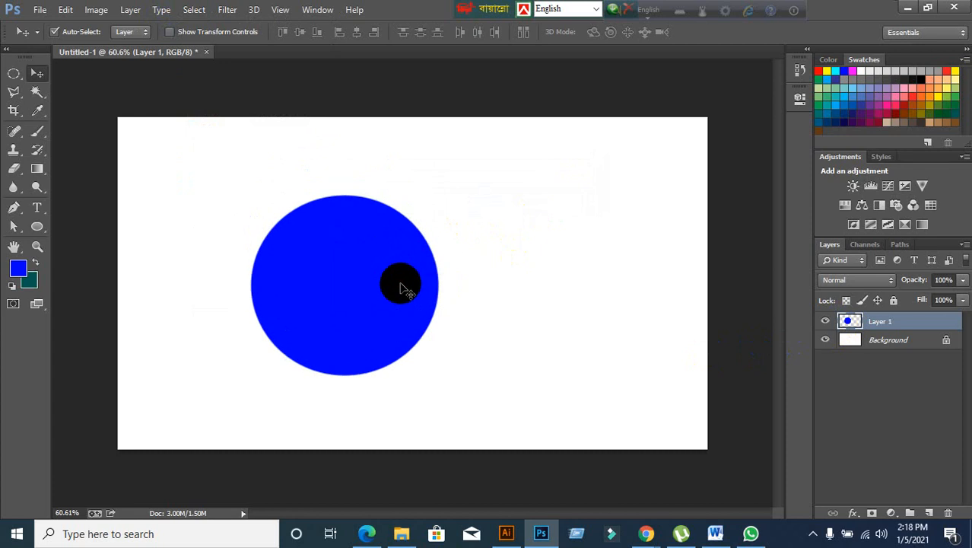
pyautogui.click(932, 511)
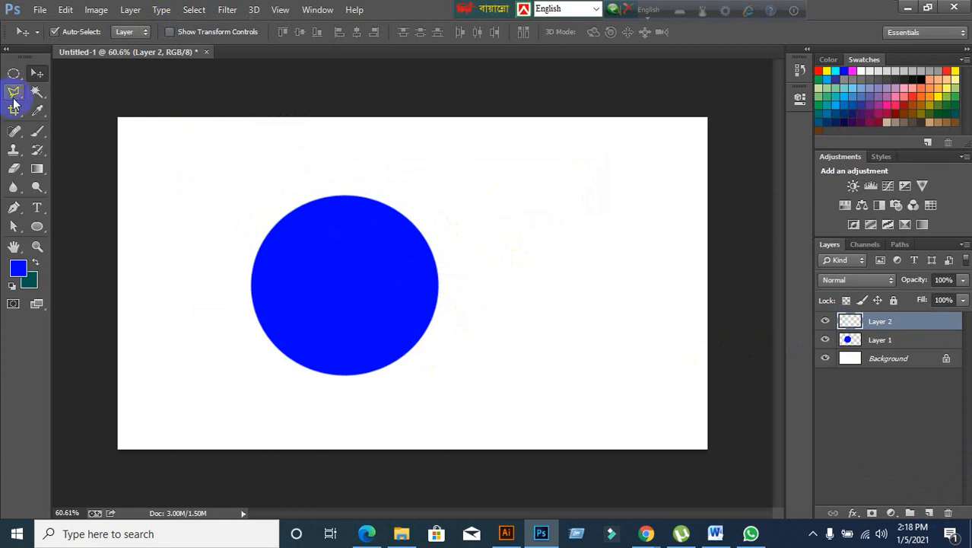
pyautogui.click(15, 76)
pyautogui.click(71, 83)
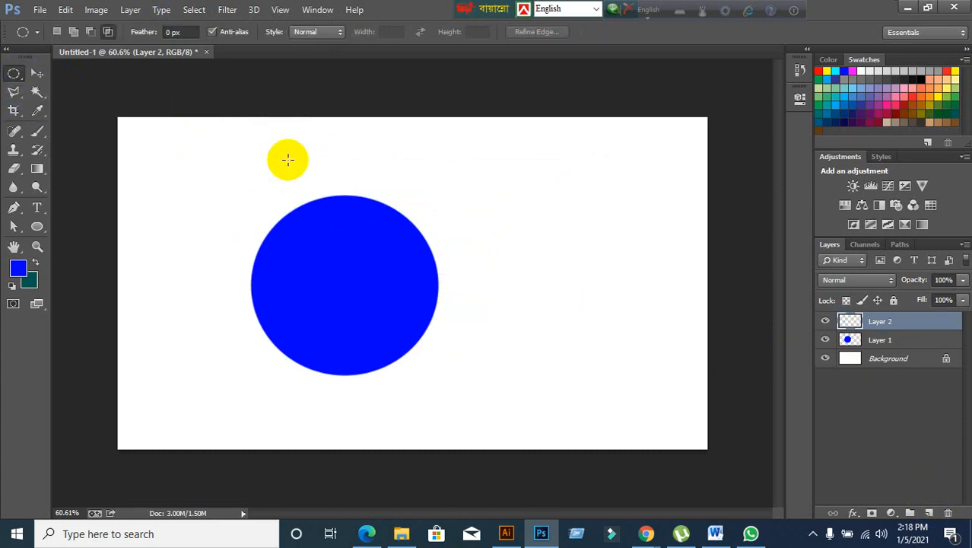
# Step: Try several circular selections overlapping the blue circle's right side, discarding each one
pyautogui.moveTo(397, 177); pyautogui.dragTo(592, 382)
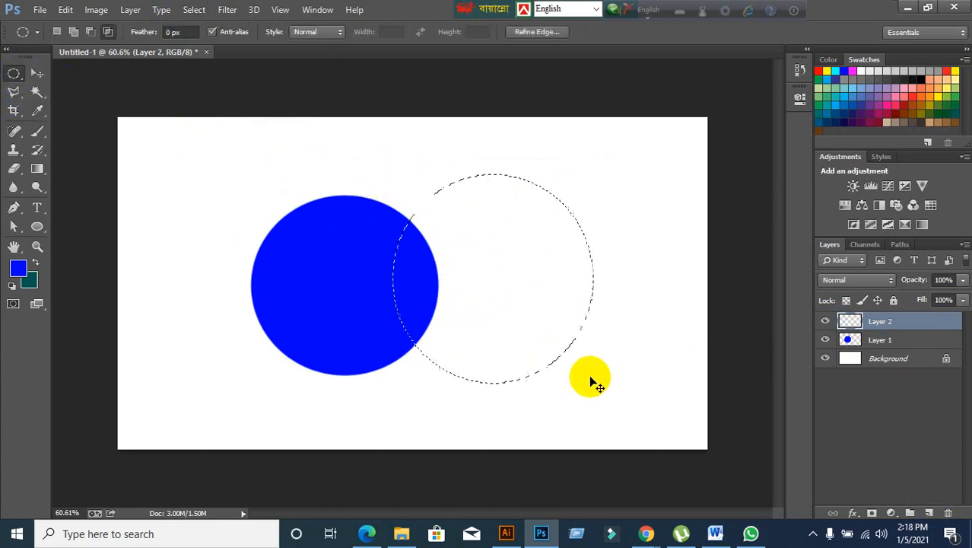
pyautogui.click(420, 204)
pyautogui.moveTo(406, 163); pyautogui.dragTo(620, 401)
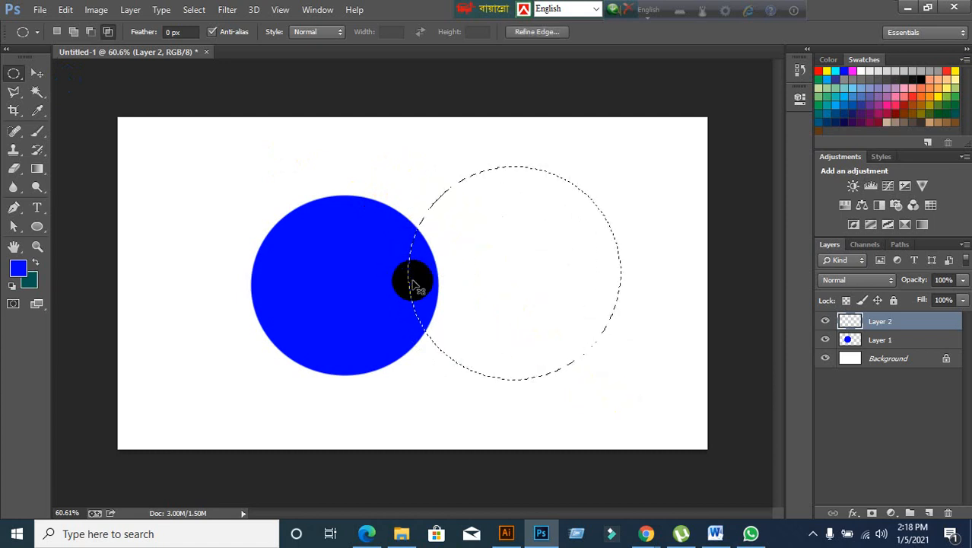
pyautogui.click(412, 280)
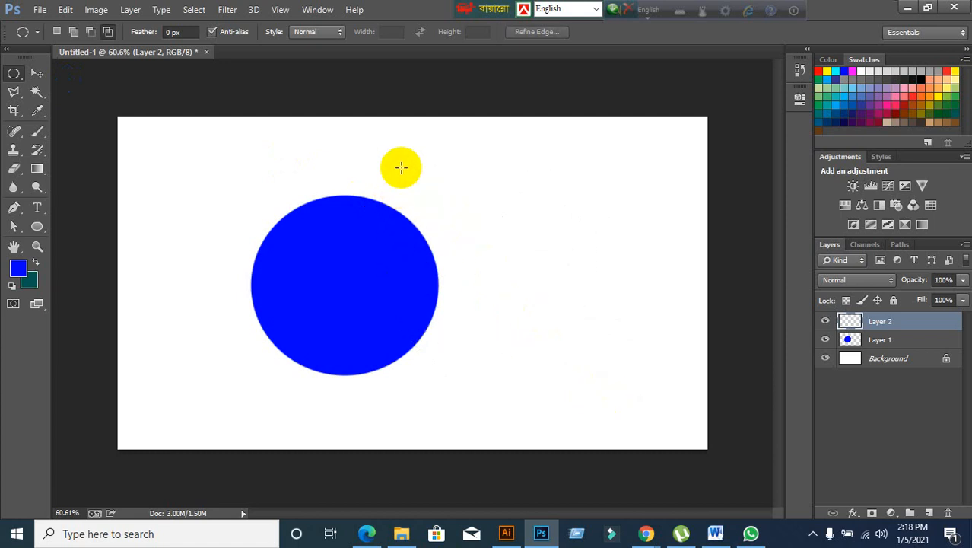
pyautogui.moveTo(388, 159); pyautogui.dragTo(609, 417)
pyautogui.hotkey('ctrl', 'd')
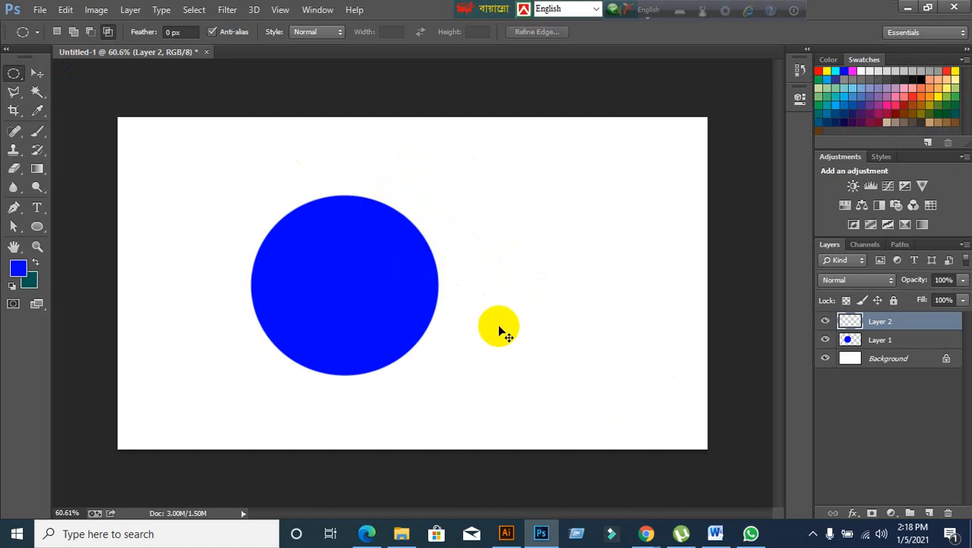
pyautogui.moveTo(428, 189); pyautogui.dragTo(590, 371)
pyautogui.hotkey('ctrl', 'd')
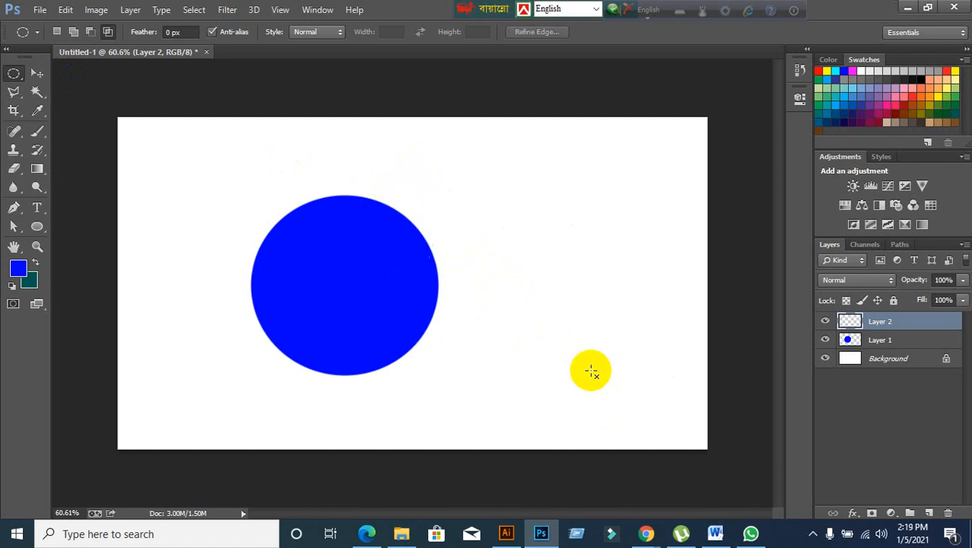
# Step: Draw a circular selection overlapping the blue circle's right side, fill it with the dark green background colour and deselect
pyautogui.moveTo(399, 183); pyautogui.dragTo(606, 391)
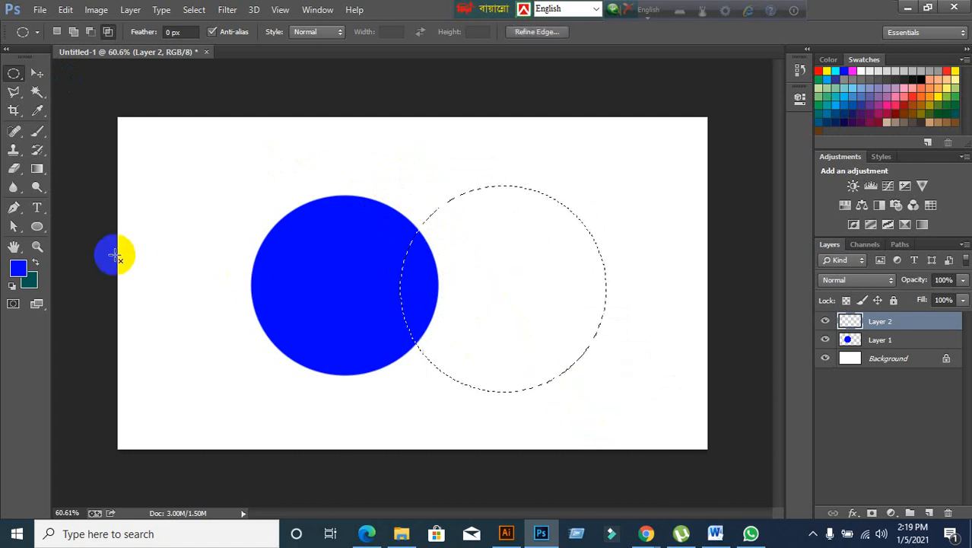
pyautogui.hotkey('ctrl', 'BackSpace')
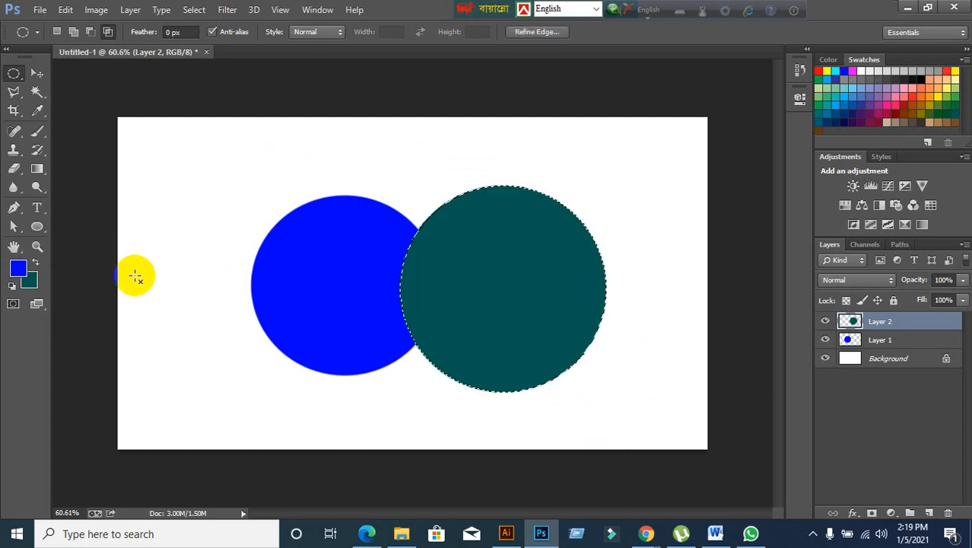
pyautogui.hotkey('ctrl', 'd')
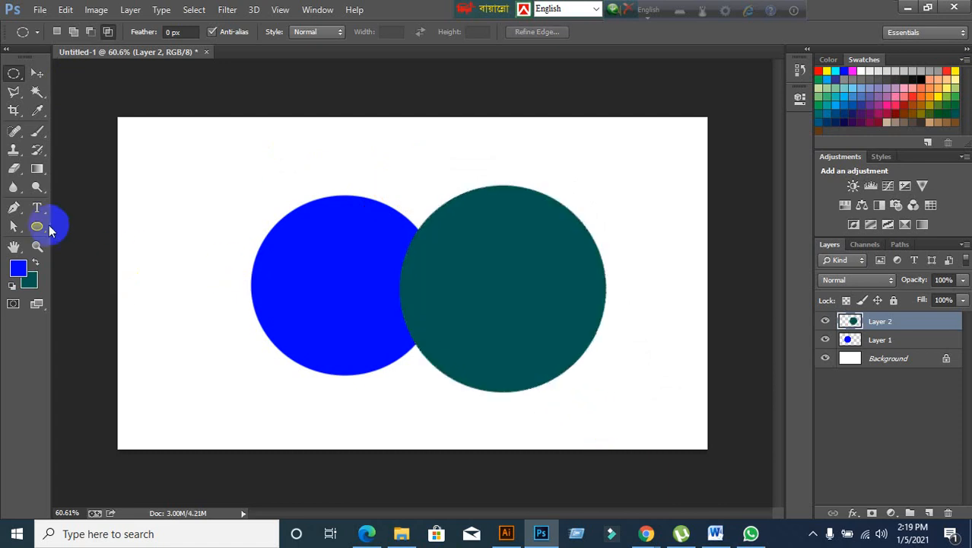
# Step: Move the dark green circle to the left so it overlaps more of the blue circle
pyautogui.click(37, 73)
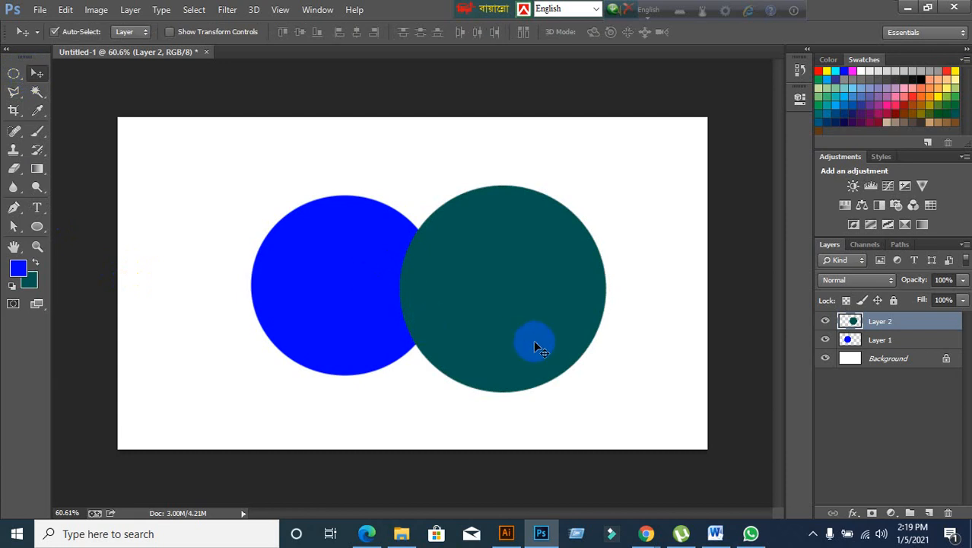
pyautogui.moveTo(529, 313); pyautogui.dragTo(496, 310)
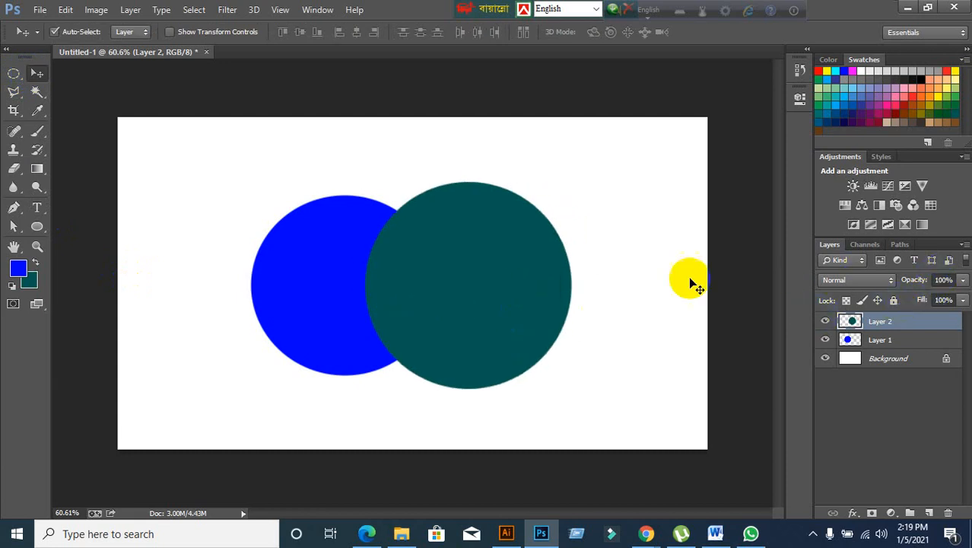
pyautogui.moveTo(445, 302); pyautogui.dragTo(430, 308)
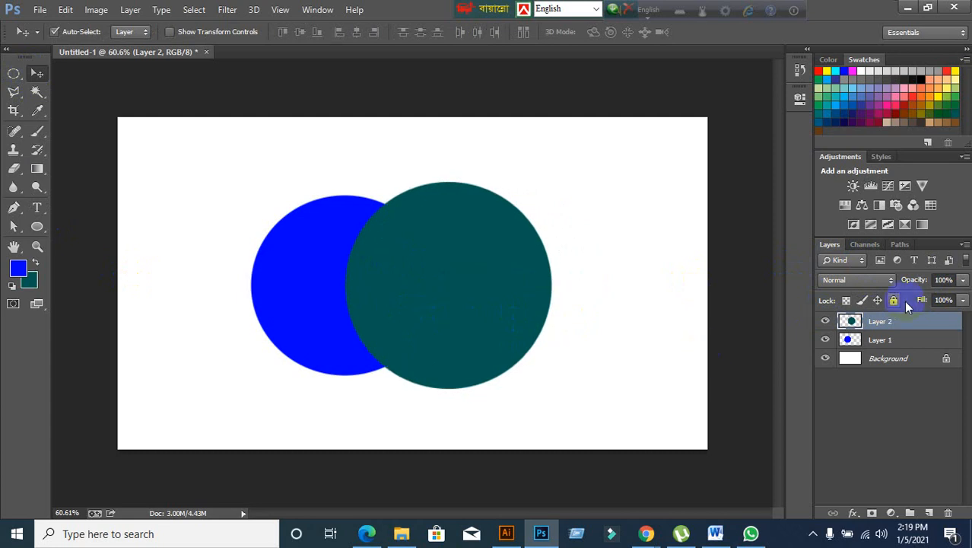
# Step: Lower the opacity of Layer 2's green circle, trying 86% first and adjusting it to roughly 70%
pyautogui.click(947, 279)
pyautogui.write('86')
pyautogui.press('Return')
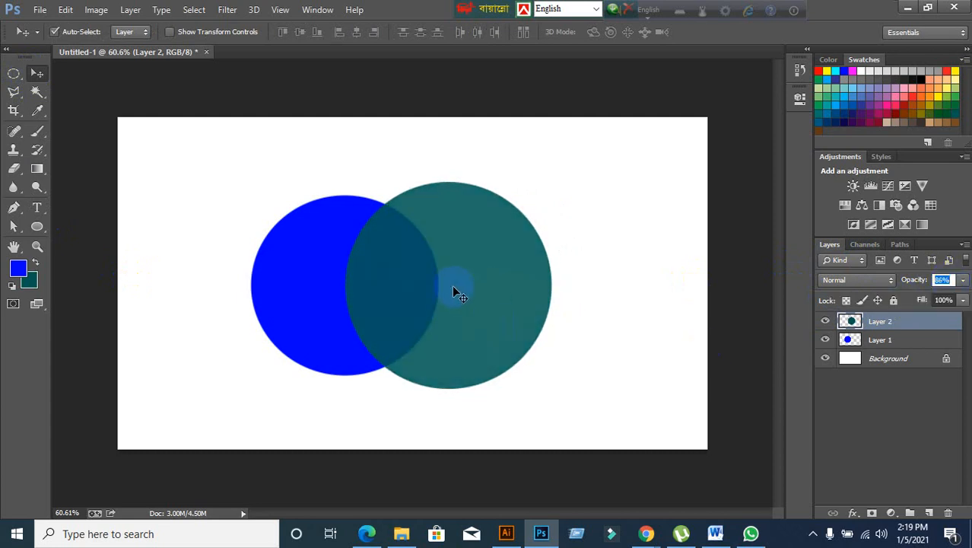
pyautogui.click(944, 279)
pyautogui.write('84')
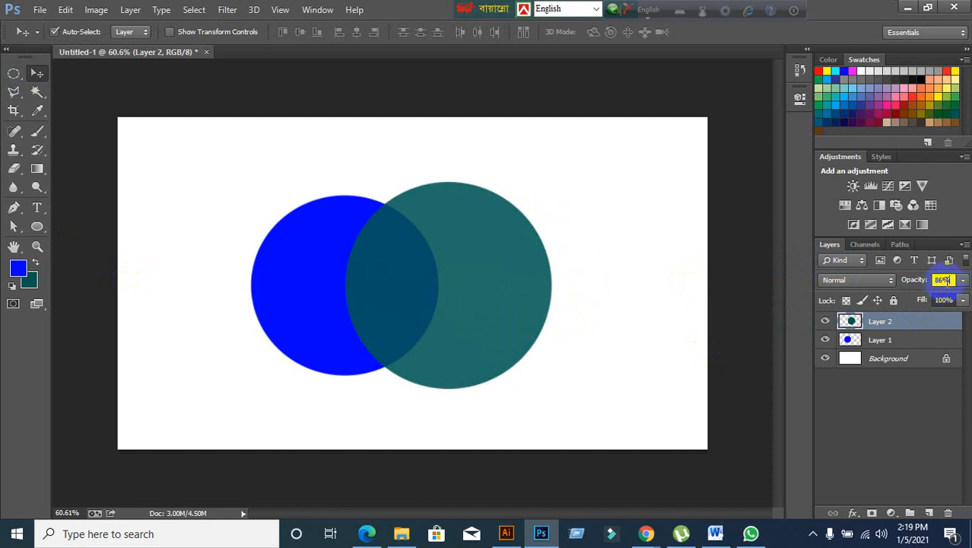
pyautogui.press('Return')
pyautogui.scroll(-3, 947, 282)
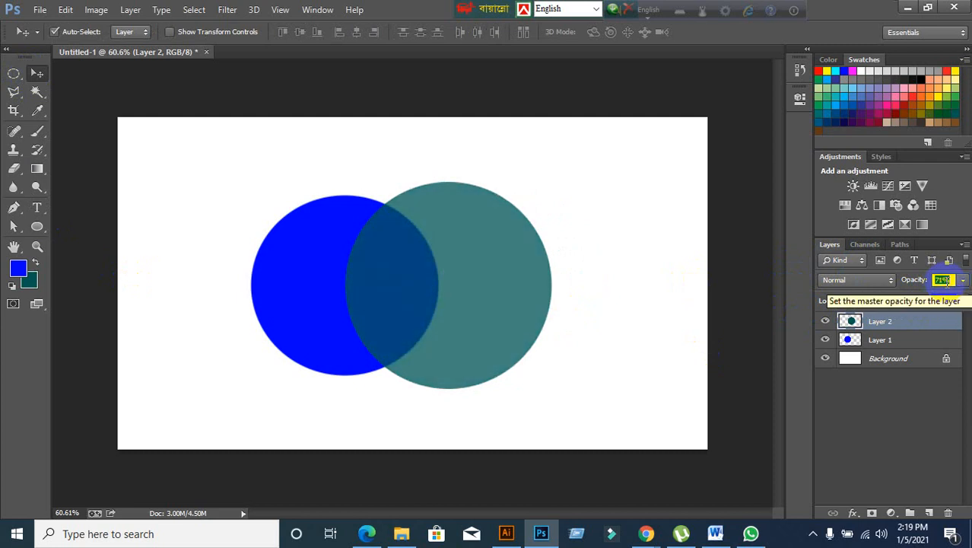
pyautogui.scroll(1, 947, 283)
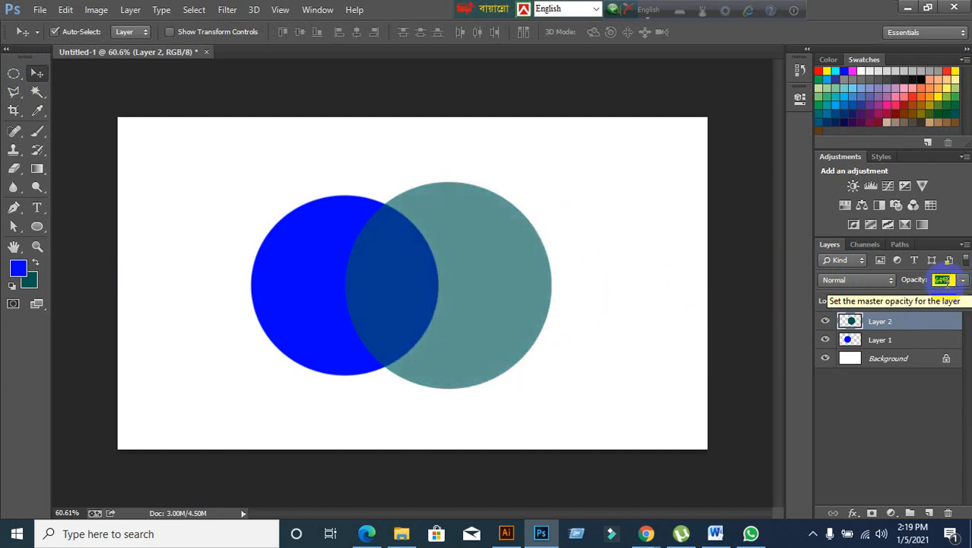
pyautogui.scroll(4, 944, 280)
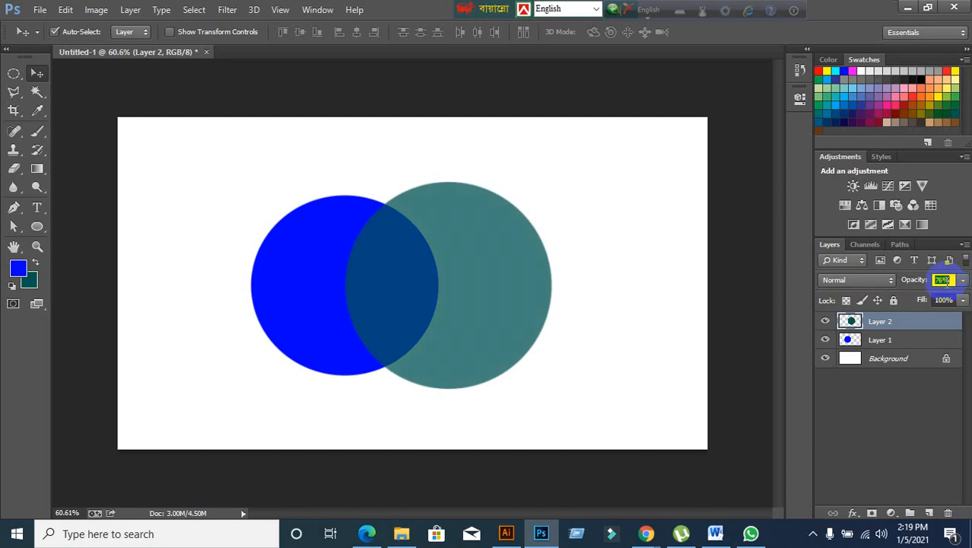
# Step: Raise Layer 2's opacity back to 100%
pyautogui.scroll(4, 945, 282)
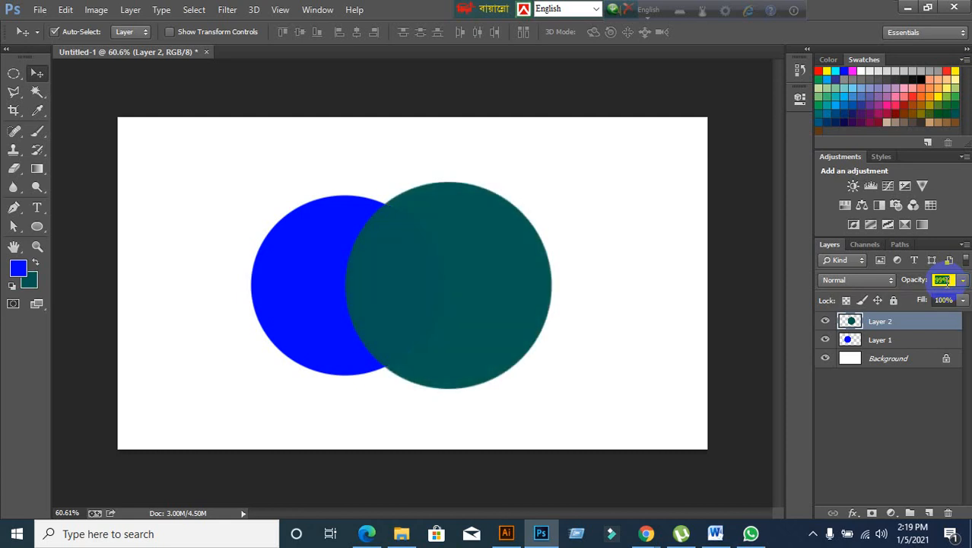
# Step: Try lowering Layer 2's fill to about 71%, and set it back to 100%
pyautogui.click(943, 299)
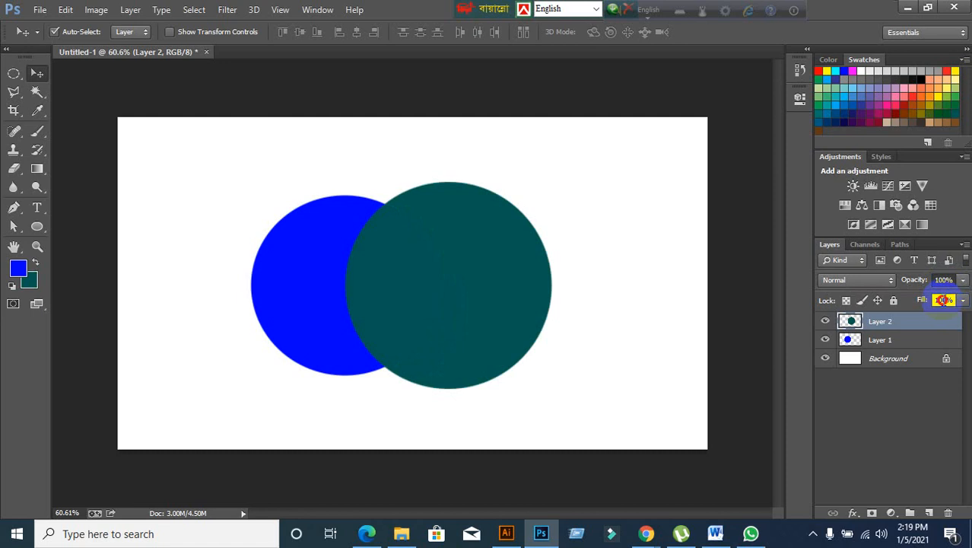
pyautogui.scroll(-15, 943, 299)
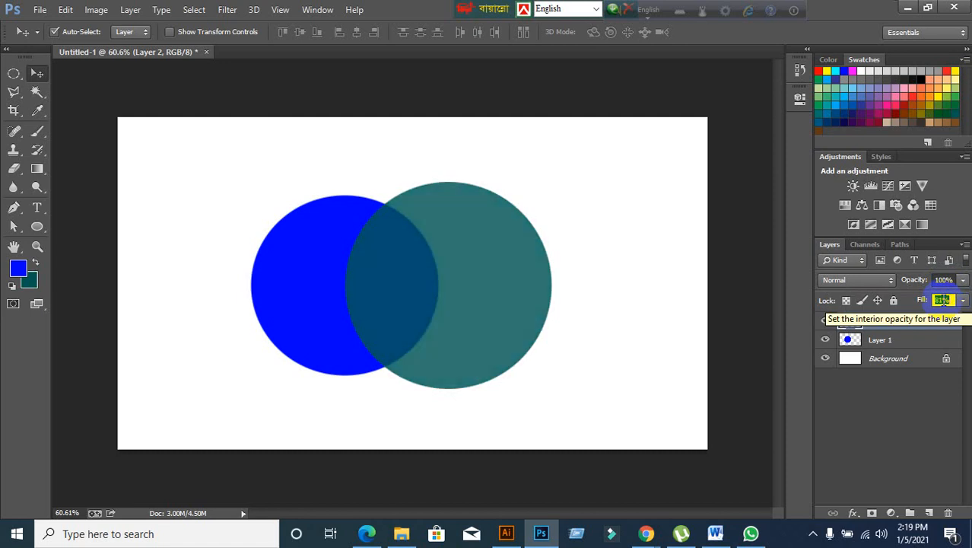
pyautogui.scroll(-4, 943, 300)
pyautogui.scroll(-4, 943, 300)
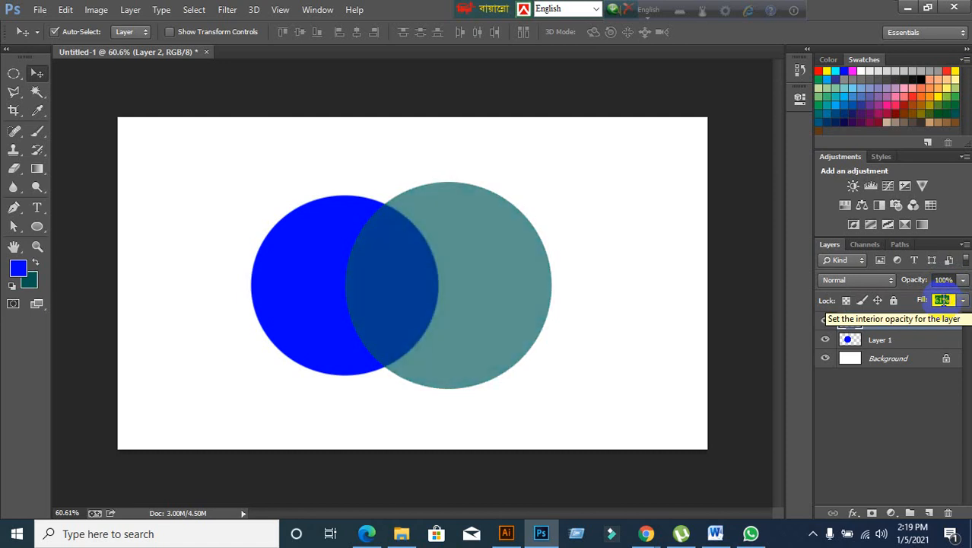
pyautogui.scroll(-1, 943, 299)
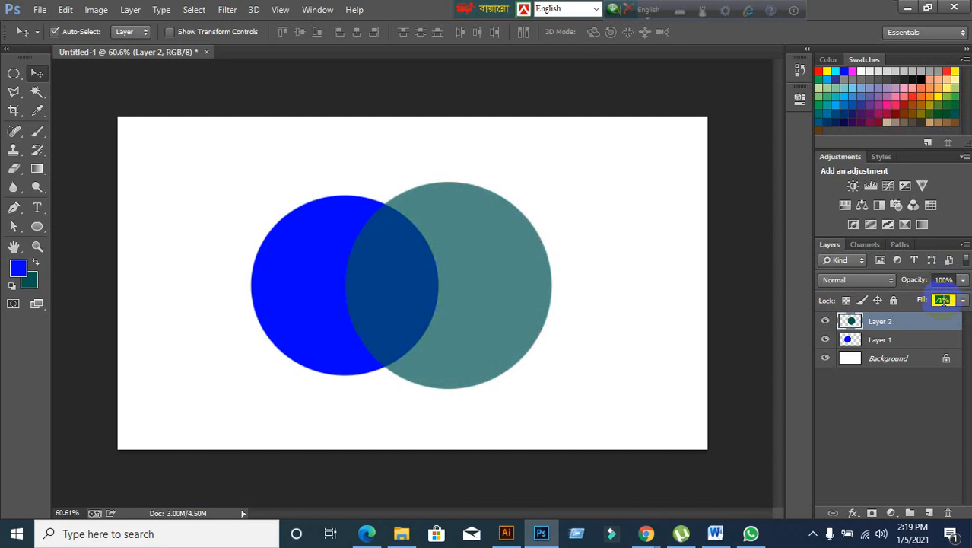
pyautogui.write('100')
pyautogui.press('Return')
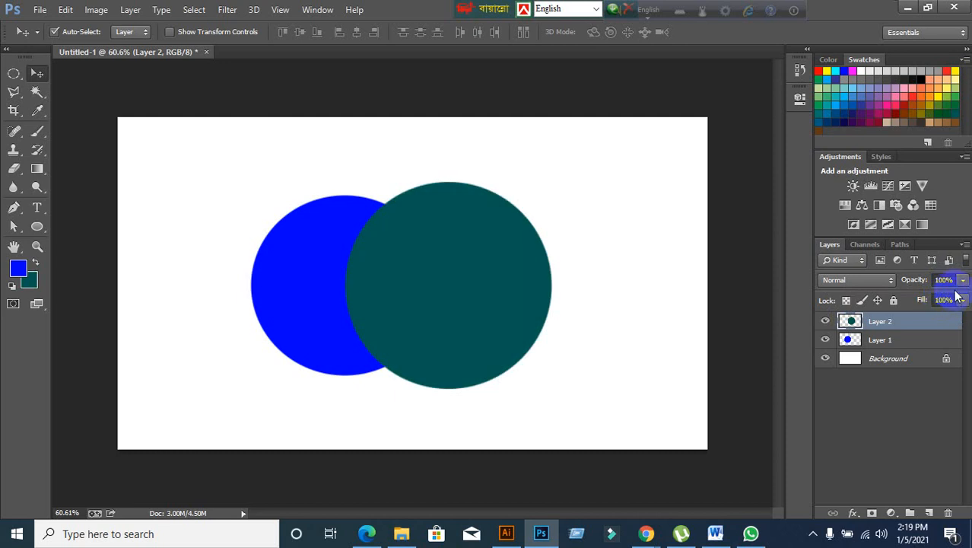
# Step: Try lowering Layer 2's opacity to 62% and undo the change
pyautogui.click(943, 280)
pyautogui.scroll(-6, 943, 280)
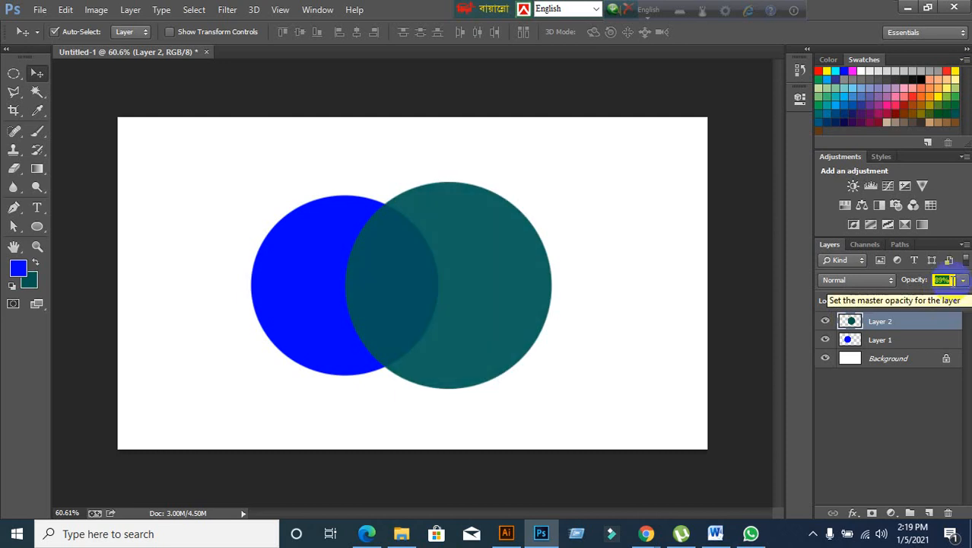
pyautogui.scroll(-11, 952, 281)
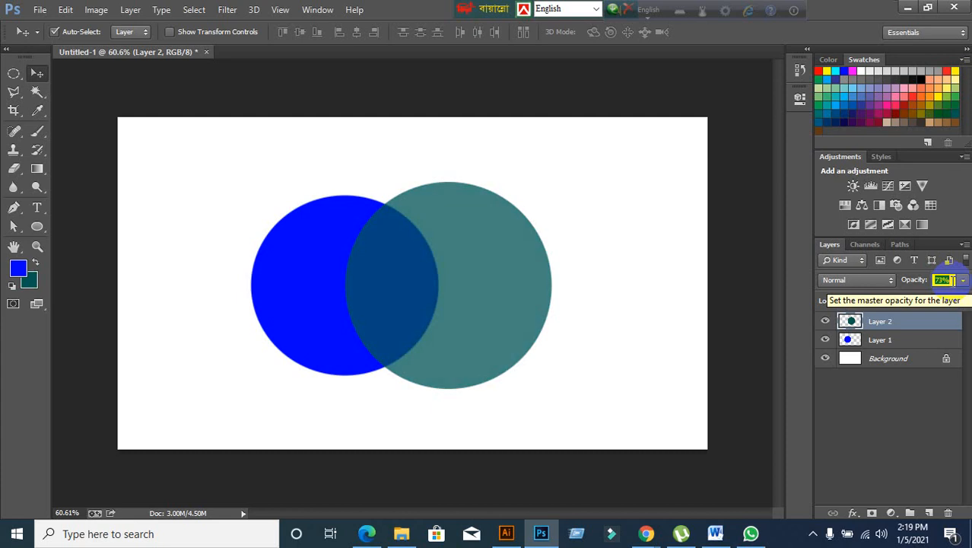
pyautogui.scroll(-3, 952, 280)
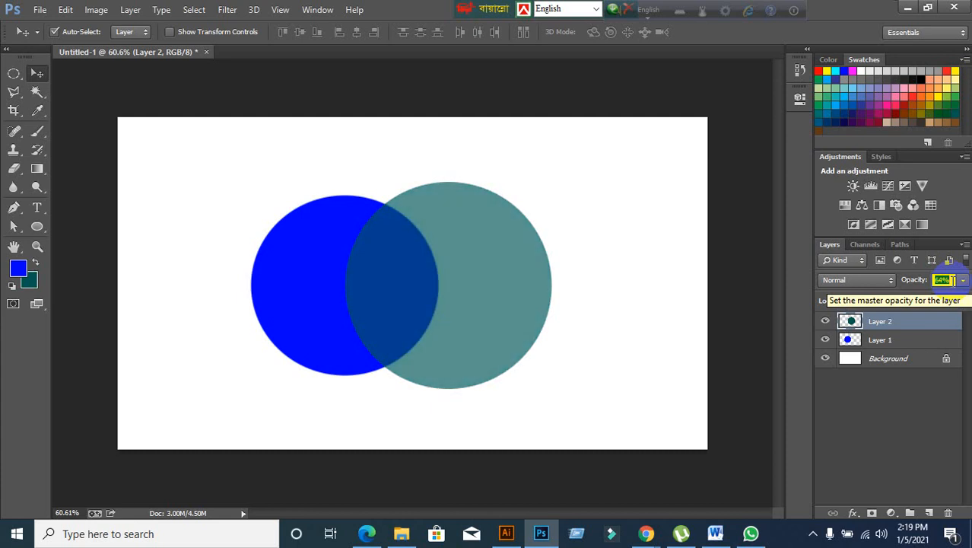
pyautogui.press('Return')
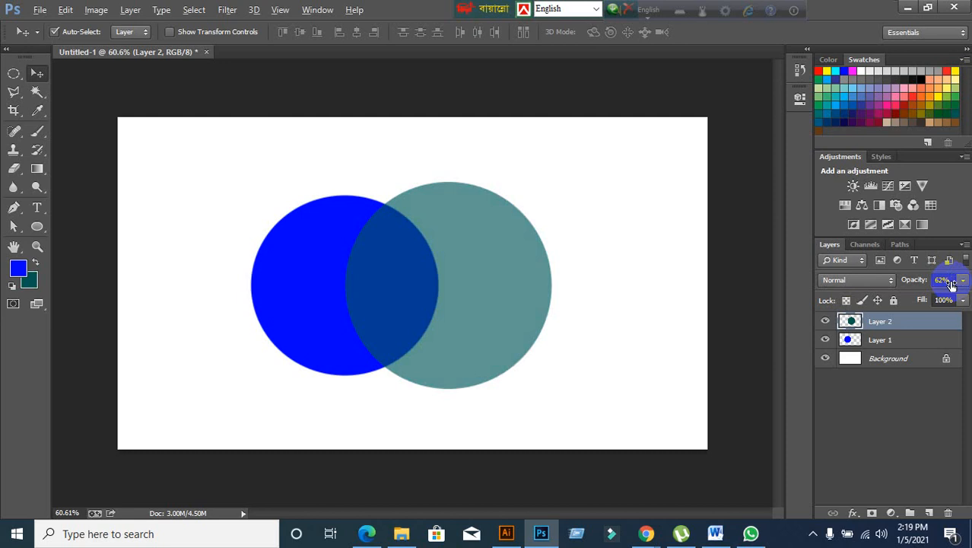
pyautogui.hotkey('ctrl', 'z')
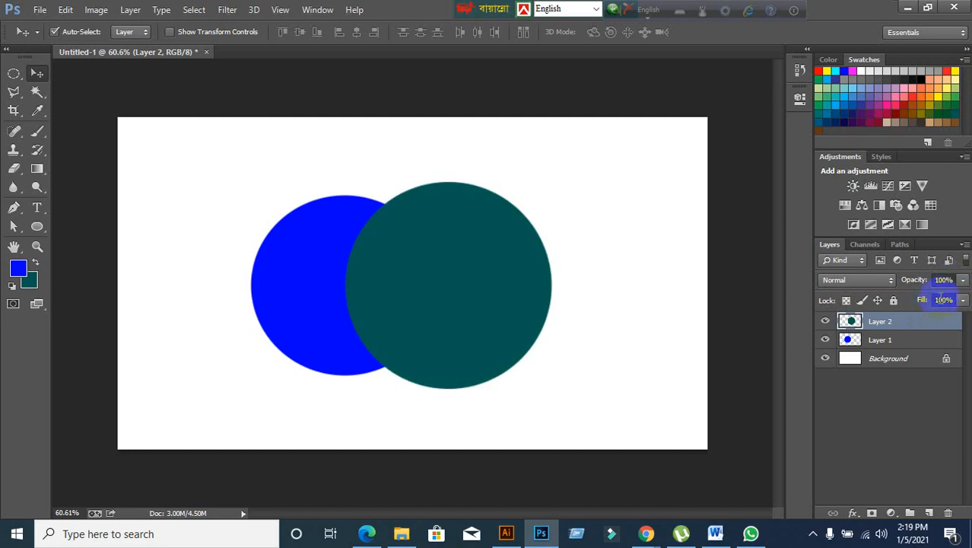
# Step: Try lowering Layer 2's fill to about 53%, and reset it to 100%
pyautogui.click(947, 299)
pyautogui.scroll(-14, 948, 299)
pyautogui.scroll(-8, 948, 299)
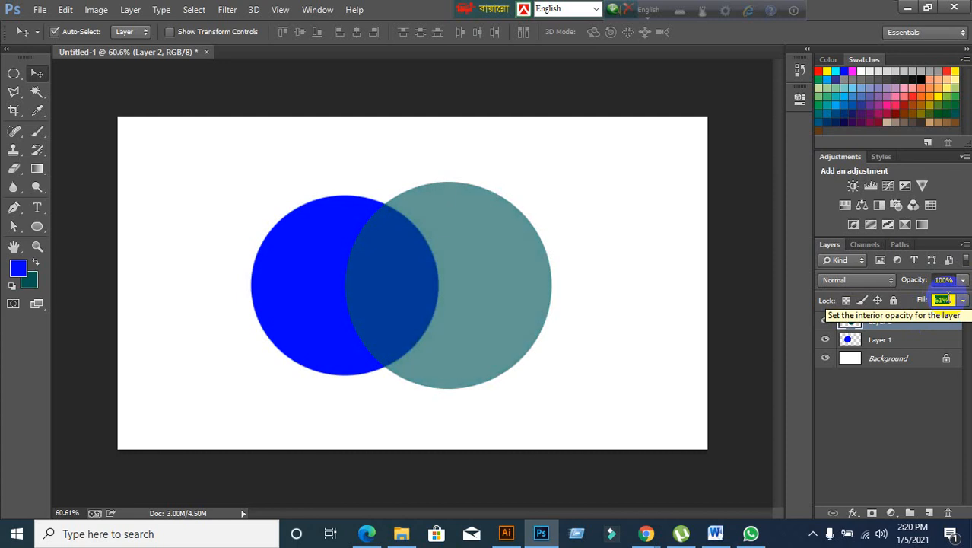
pyautogui.scroll(-8, 948, 299)
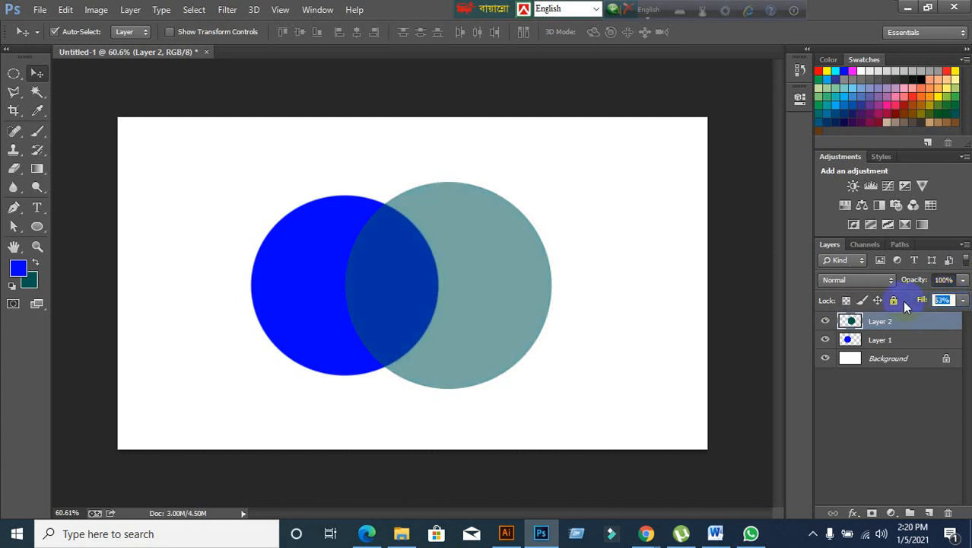
pyautogui.write('100')
pyautogui.press('Return')
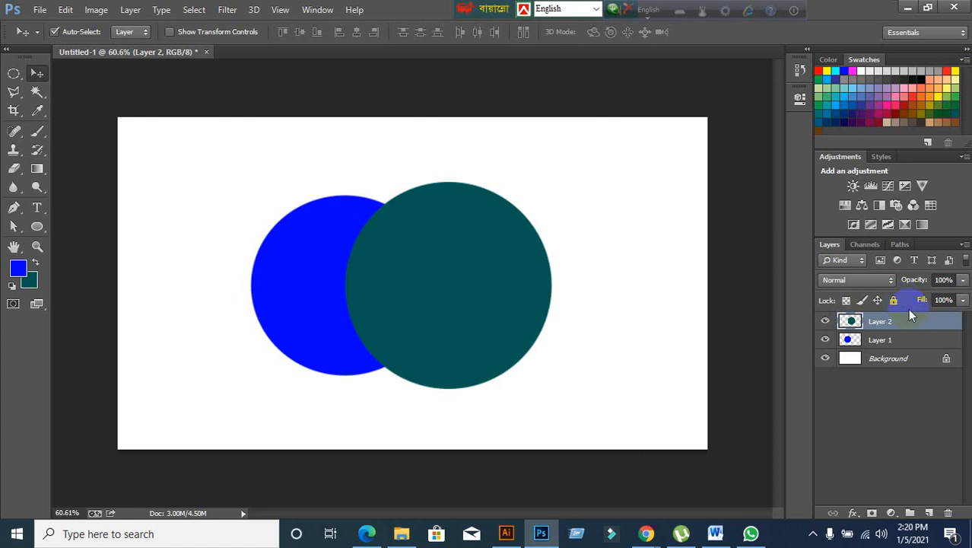
# Step: Move the dark green circle left over the blue one, and shift it back about 0.69 in right and 0.22 in up
pyautogui.click(944, 280)
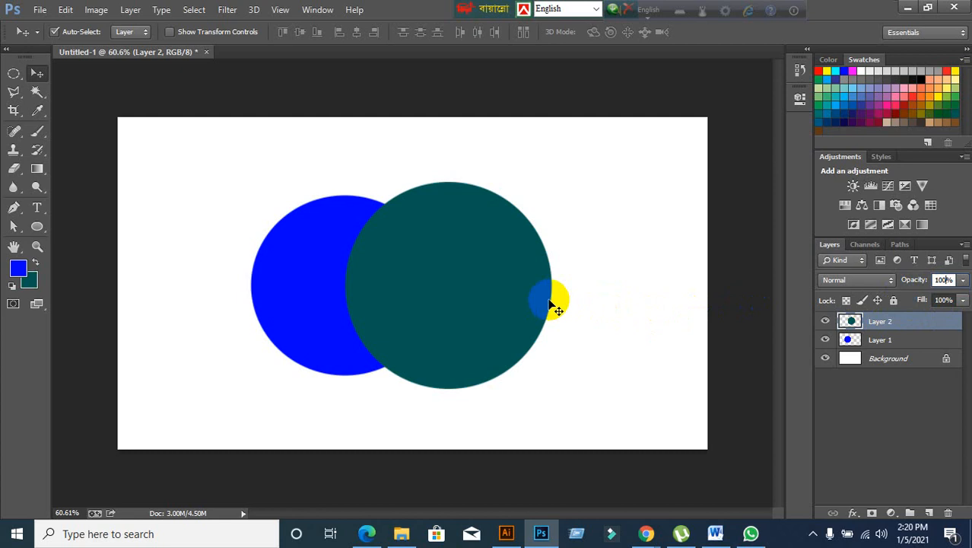
pyautogui.moveTo(487, 298); pyautogui.dragTo(481, 304)
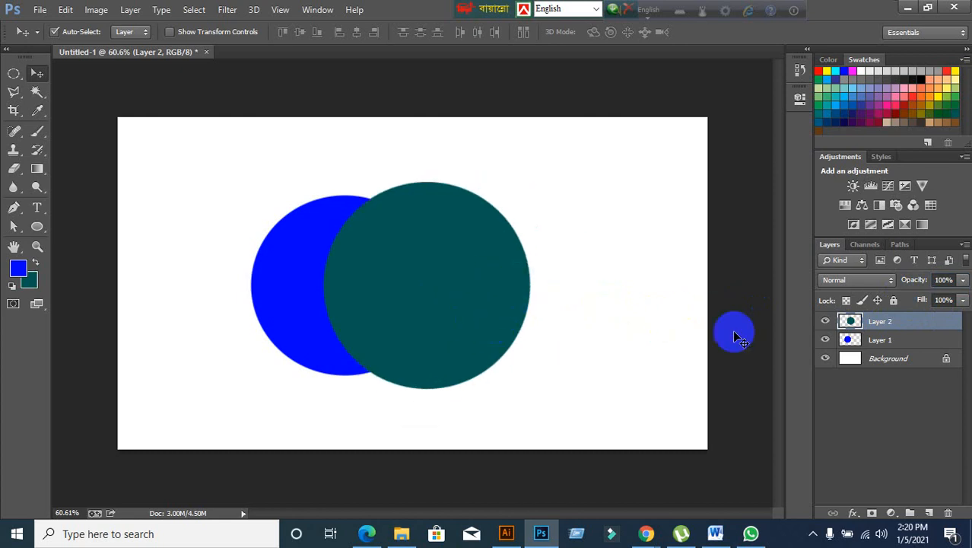
pyautogui.click(881, 340)
pyautogui.click(304, 300)
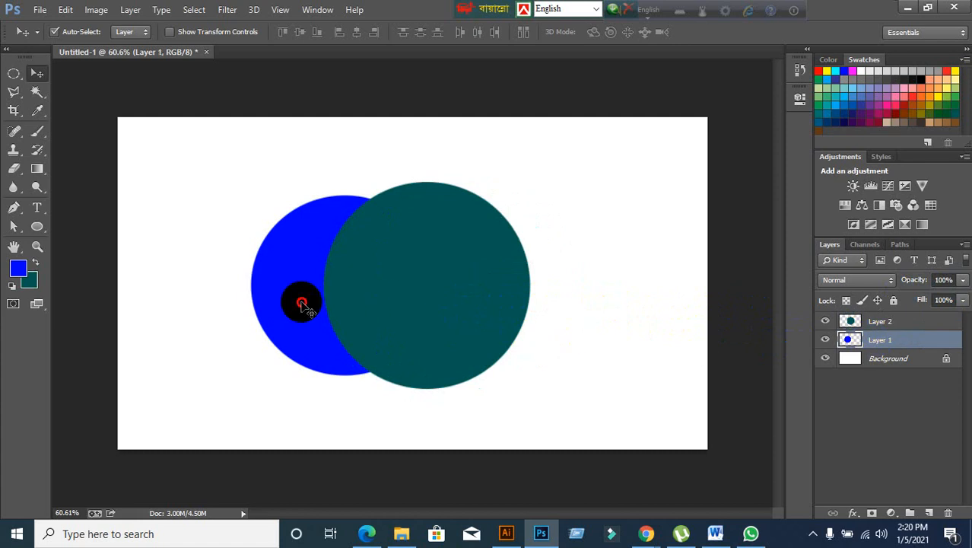
pyautogui.moveTo(351, 298); pyautogui.dragTo(378, 290)
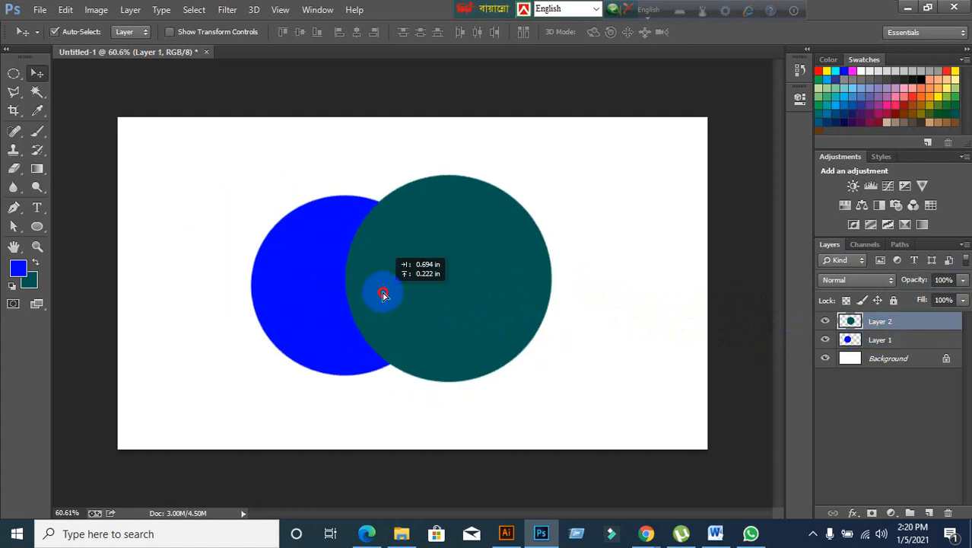
pyautogui.click(944, 300)
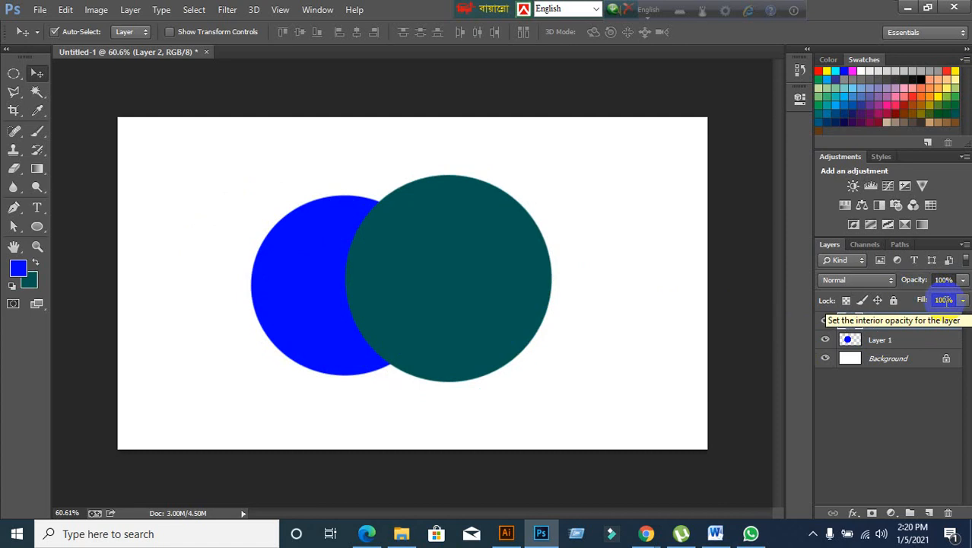
pyautogui.click(113, 238)
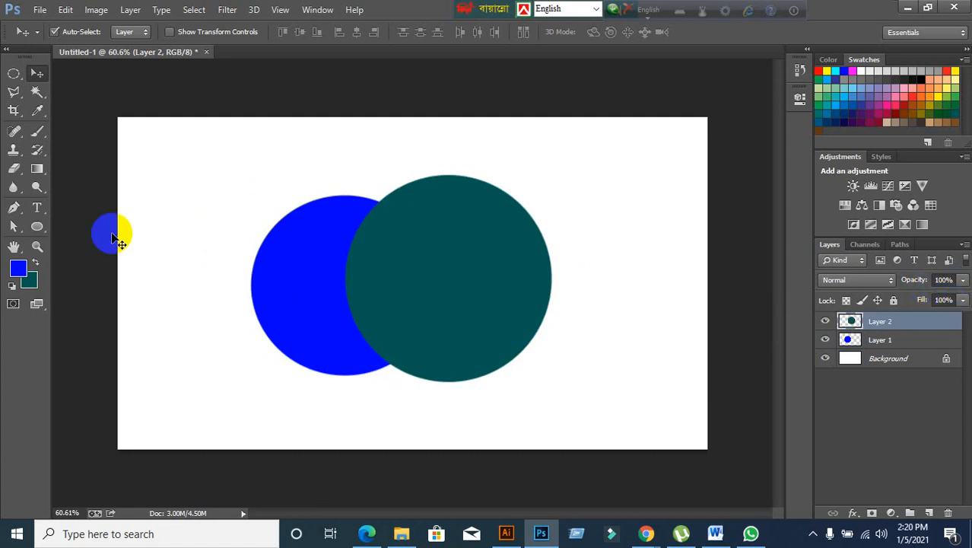
pyautogui.click(37, 225)
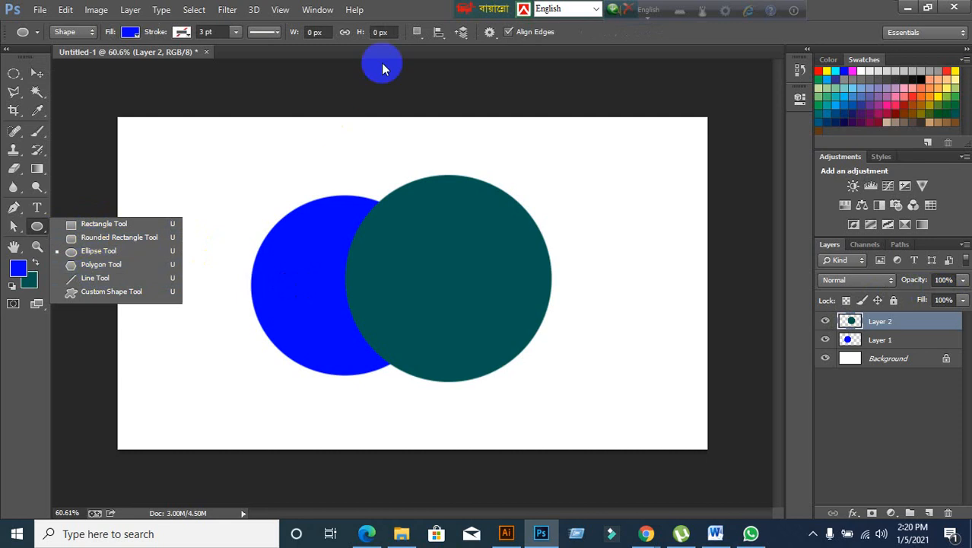
pyautogui.click(477, 62)
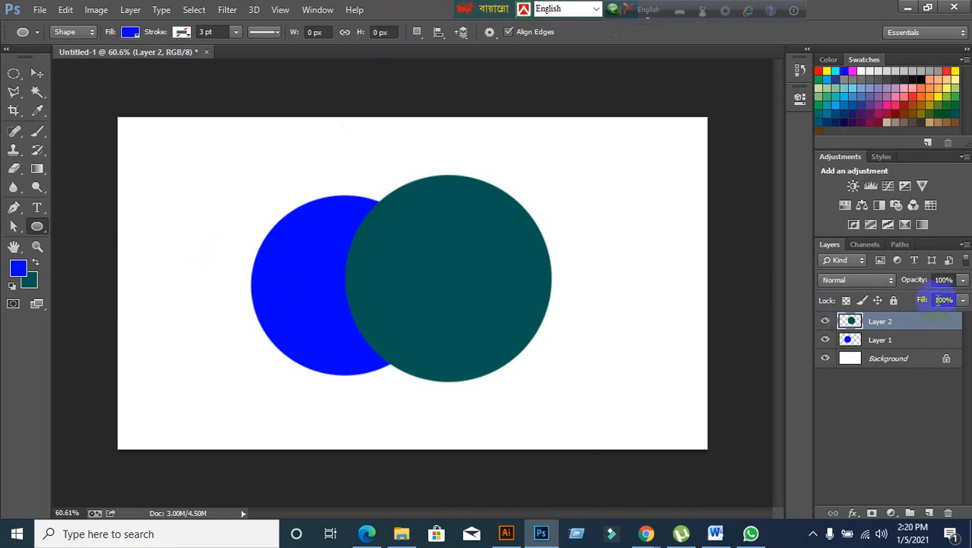
# Step: Draw a blue circle shape of about 264 × 264 px with the Ellipse Tool in the canvas's upper-left area
pyautogui.click(38, 225)
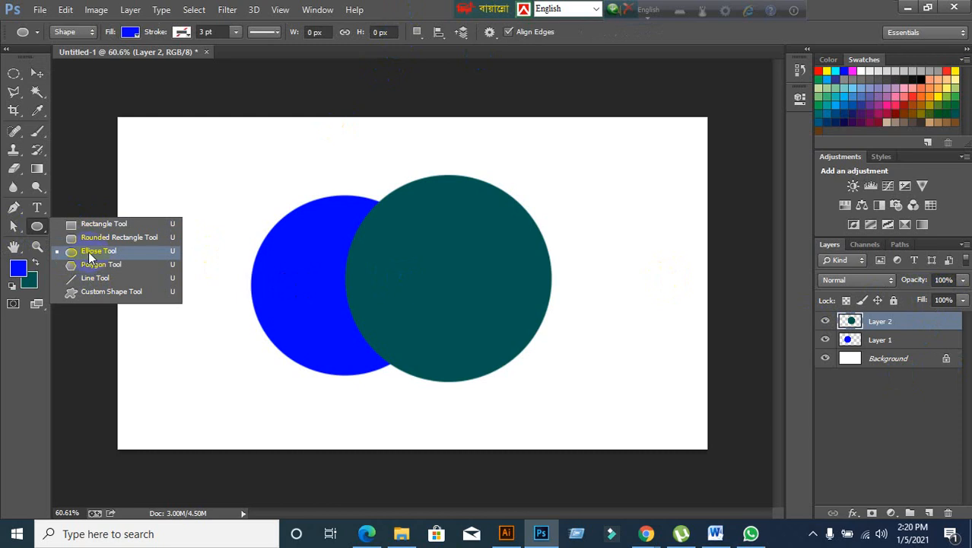
pyautogui.click(90, 252)
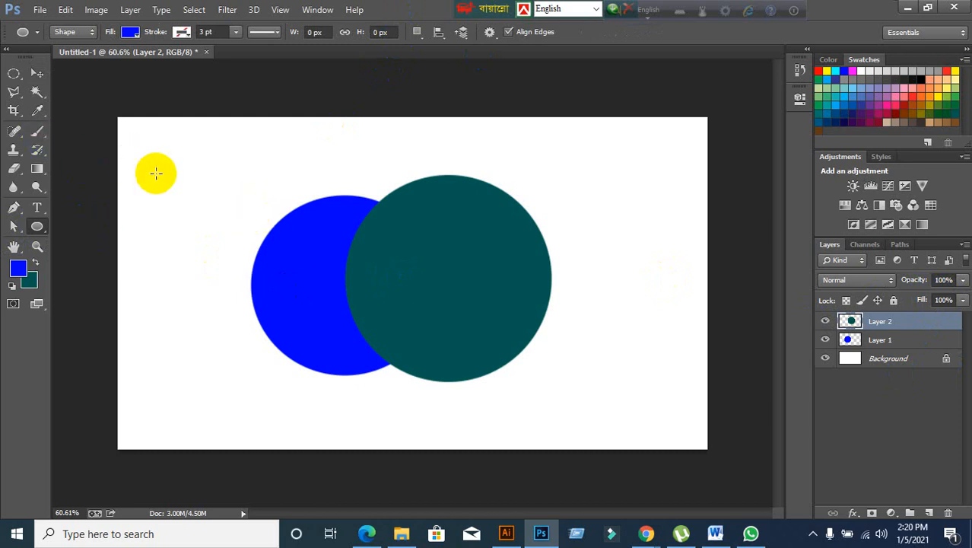
pyautogui.moveTo(150, 159); pyautogui.dragTo(265, 272)
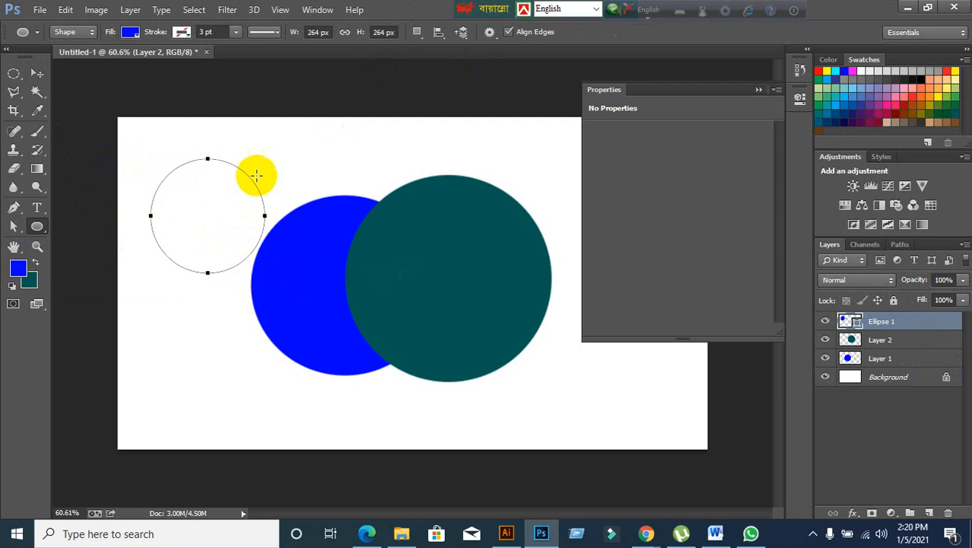
# Step: Give the new blue circle shape a light blue stroke and set the stroke width to 30 pt
pyautogui.click(218, 32)
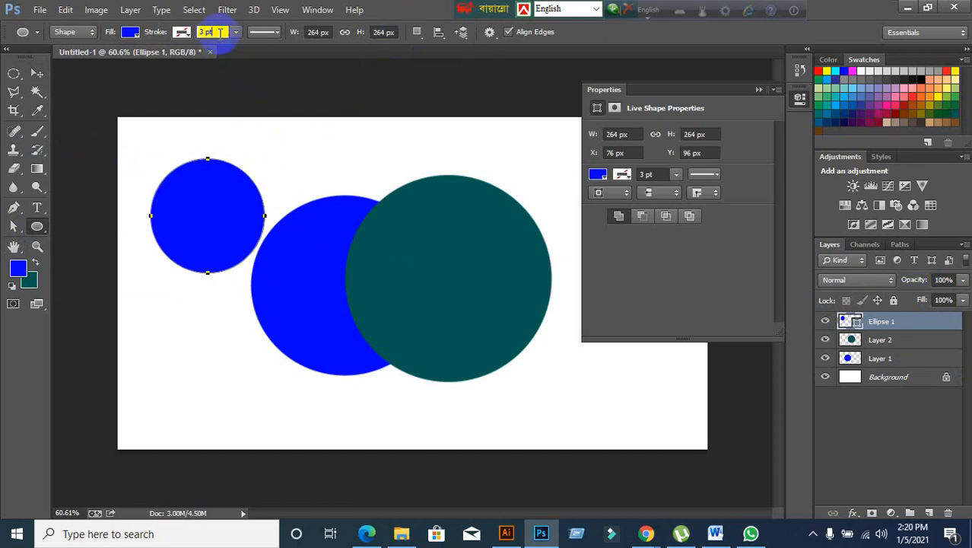
pyautogui.doubleClick(218, 33)
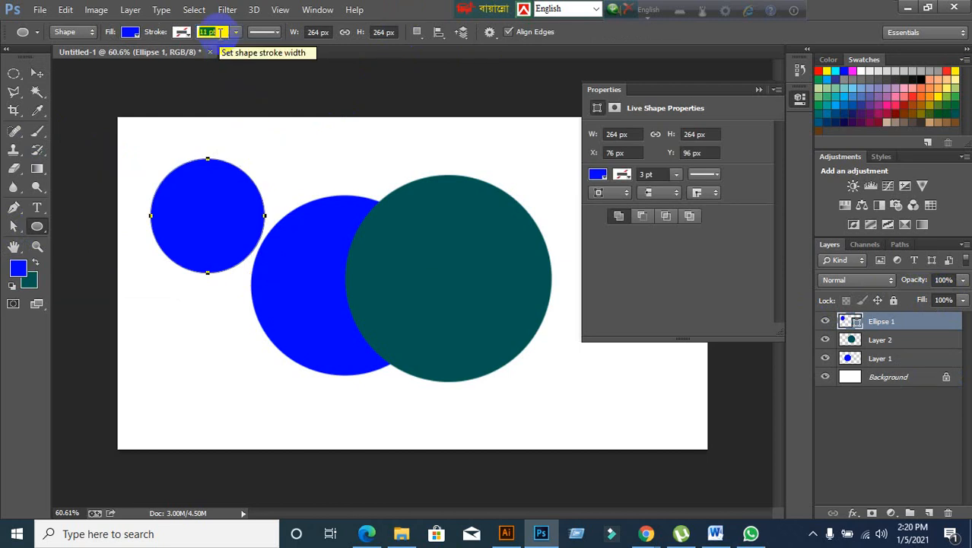
pyautogui.click(180, 33)
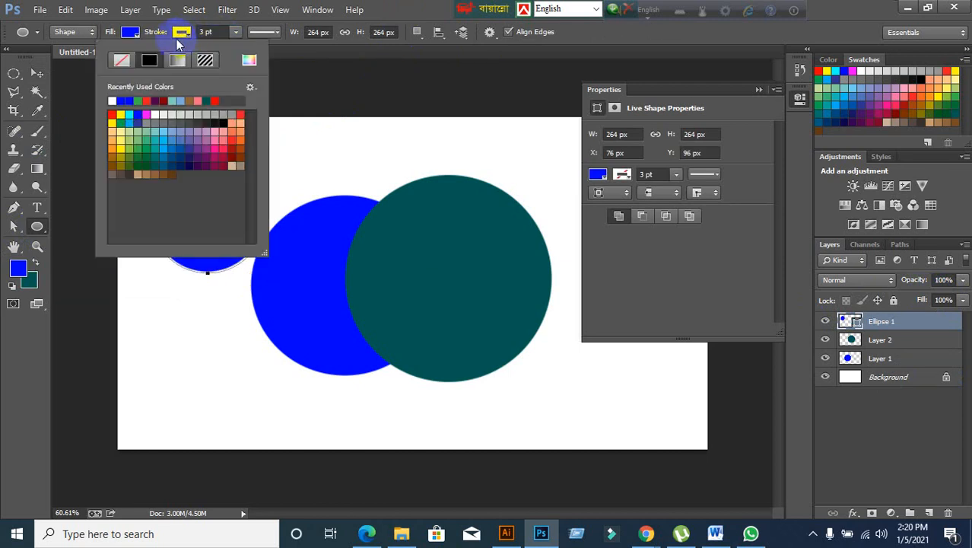
pyautogui.click(163, 131)
pyautogui.click(218, 32)
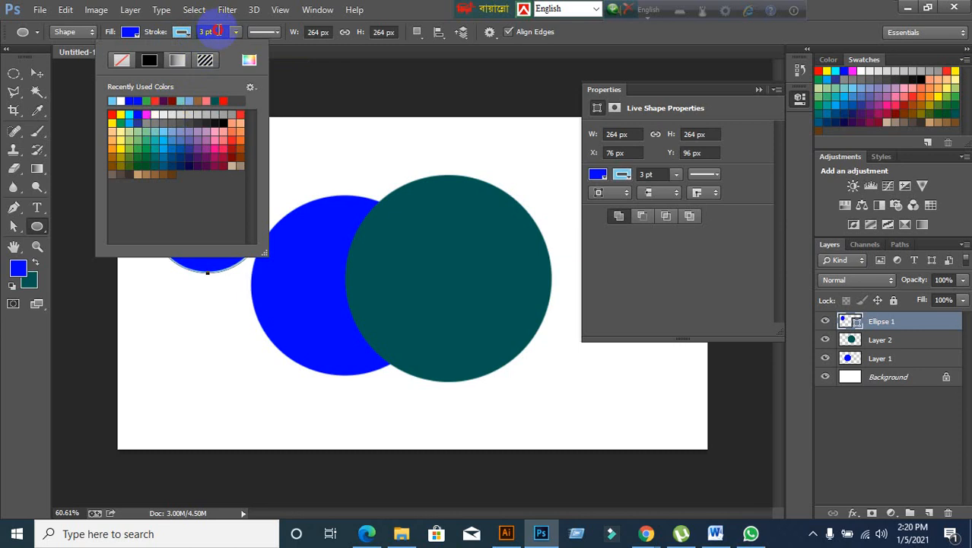
pyautogui.click(218, 31)
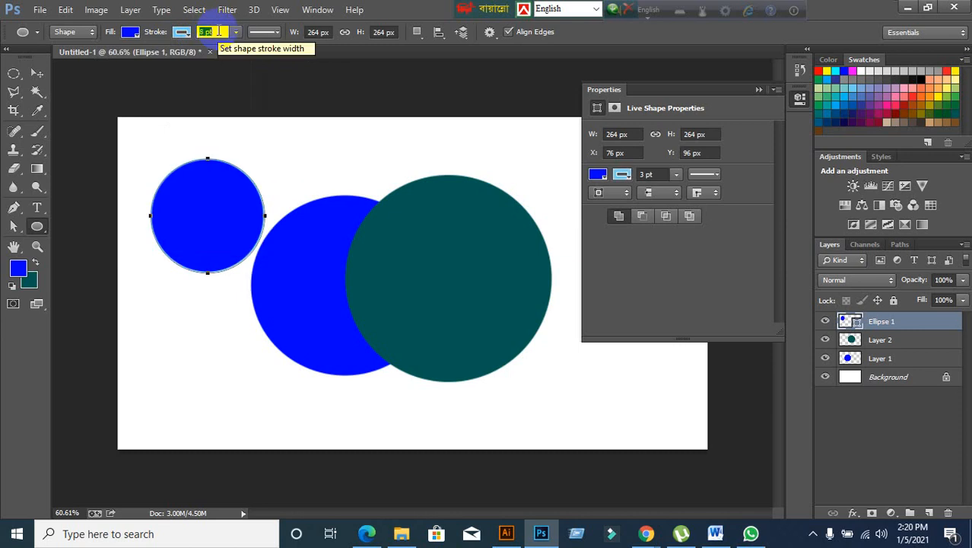
pyautogui.moveTo(219, 31); pyautogui.dragTo(189, 43)
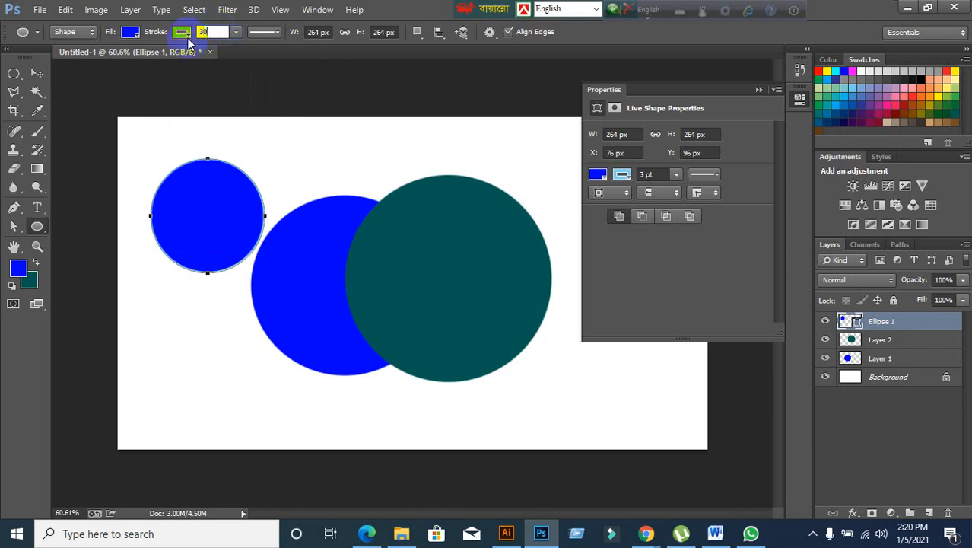
pyautogui.write('30')
pyautogui.press('Return')
# Step: Switch to the Move tool and toggle the Ellipse 1 layer's visibility off and back on
pyautogui.click(36, 73)
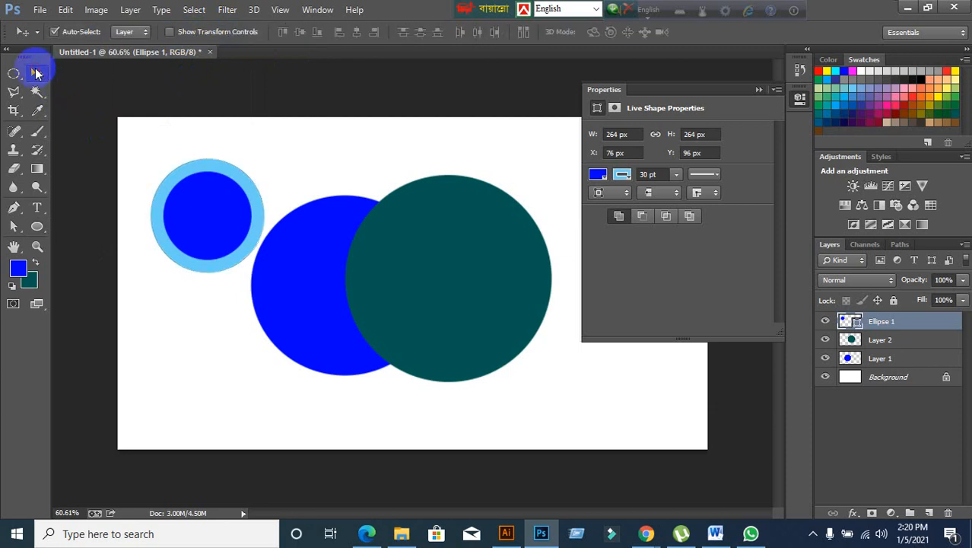
pyautogui.click(825, 321)
pyautogui.click(825, 321)
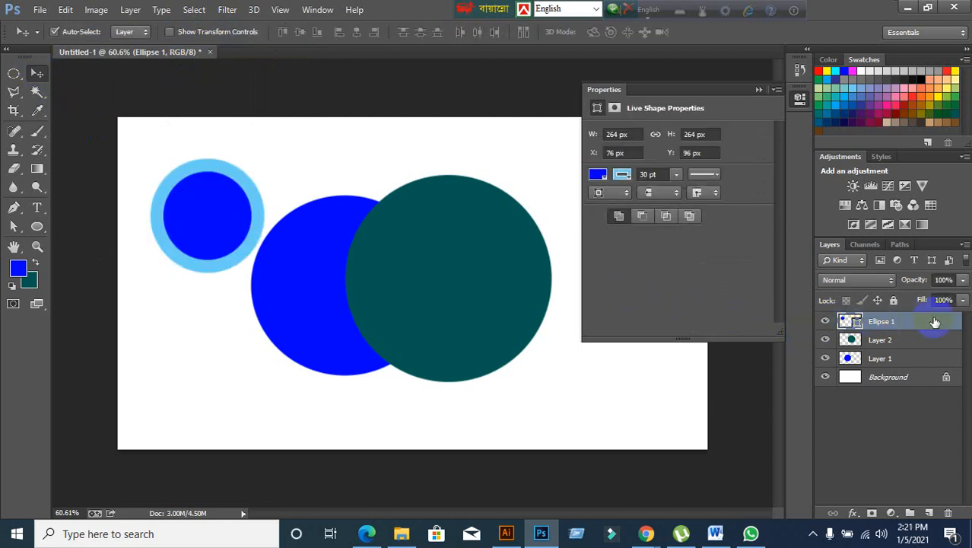
# Step: Try lowering the fill of the Ellipse 1 layer to about 87% and cancel the change
pyautogui.click(948, 300)
pyautogui.press('Down')
pyautogui.press('Down')
pyautogui.press('Down')
pyautogui.press('Down')
pyautogui.press('Down')
pyautogui.press('Down')
pyautogui.press('Down')
pyautogui.press('Down')
pyautogui.press('Down')
pyautogui.press('Down')
pyautogui.press('Down')
pyautogui.press('Down')
pyautogui.press('Down')
pyautogui.press('Down')
pyautogui.press('Down')
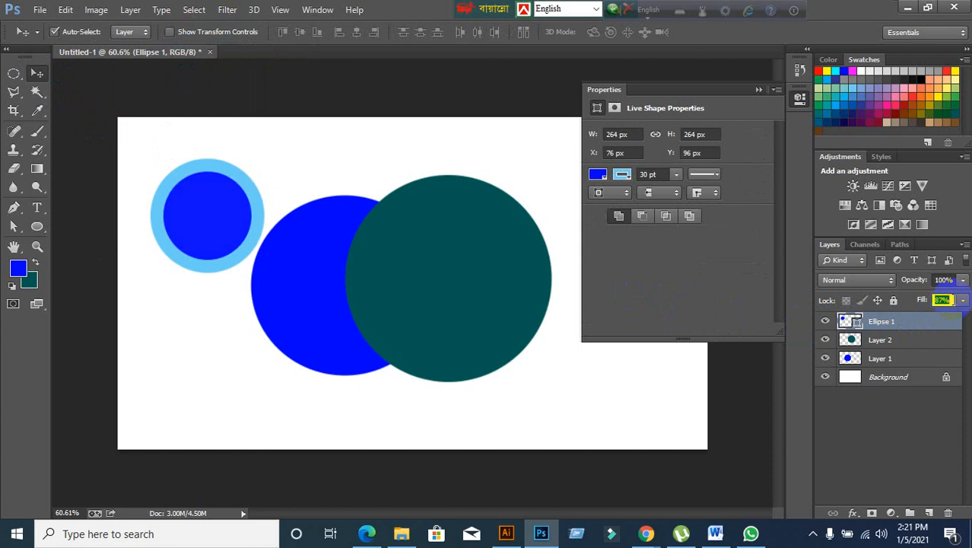
pyautogui.press('Escape')
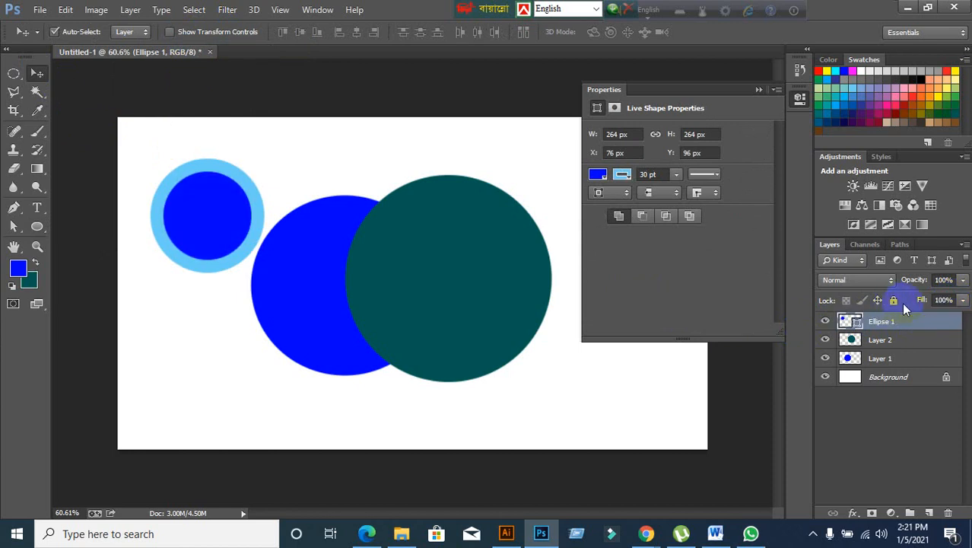
# Step: Move the Ellipse 1 circle onto the dark green circle's lower-right area and set its layer's fill to 20%
pyautogui.moveTo(222, 223); pyautogui.dragTo(511, 307)
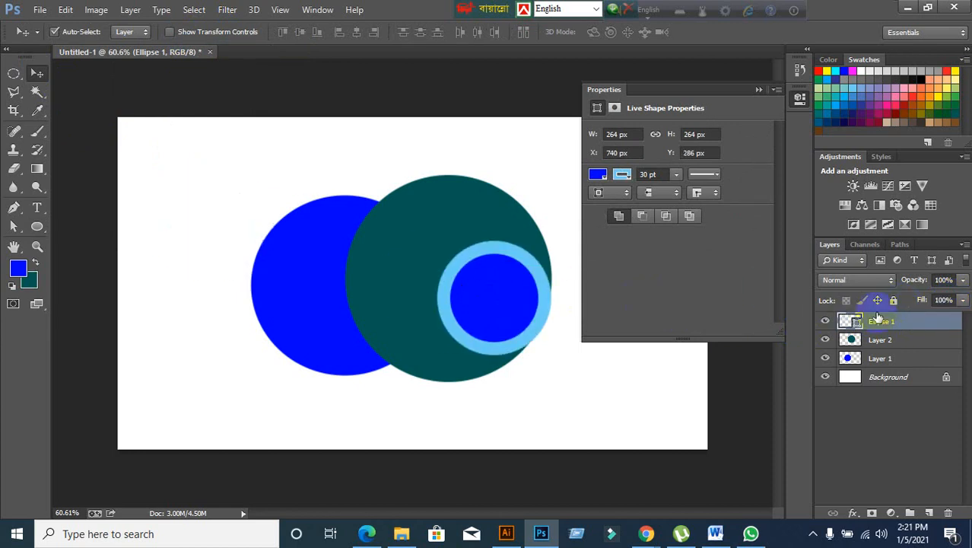
pyautogui.click(954, 299)
pyautogui.scroll(-4, 954, 299)
pyautogui.scroll(-3, 955, 299)
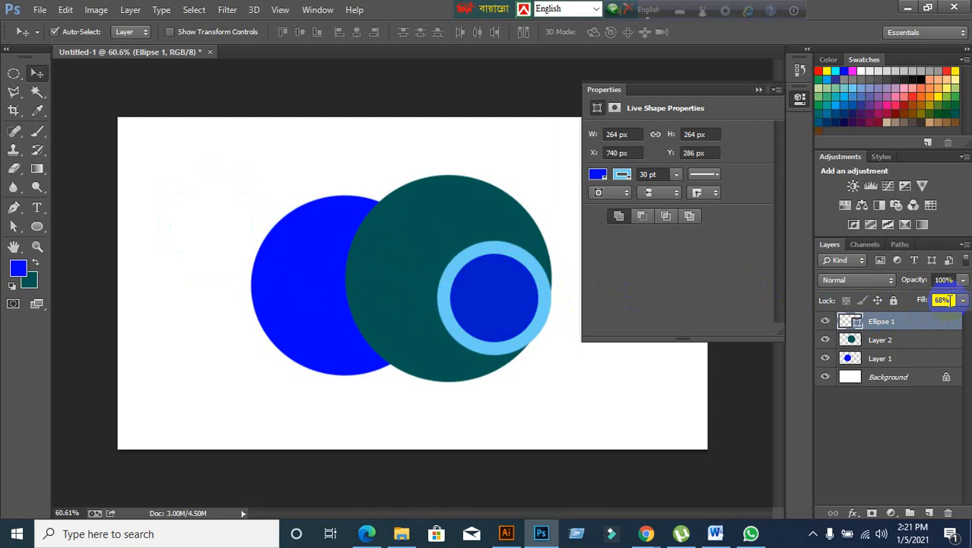
pyautogui.click(919, 299)
pyautogui.write('2')
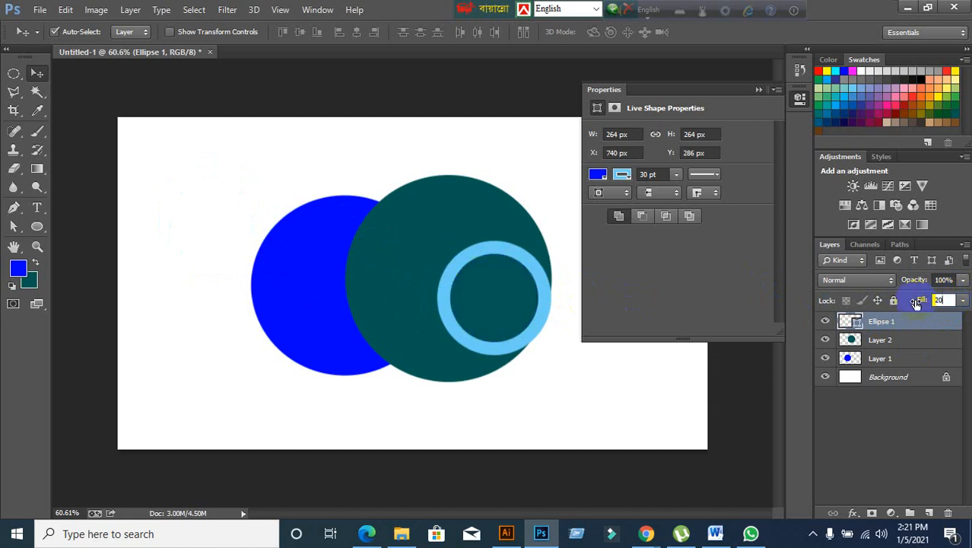
pyautogui.write('0')
pyautogui.press('Return')
# Step: Move the Ellipse 1 circle down so it overlaps the green circle's lower-right edge, and set its fill back to 100%
pyautogui.click(512, 344)
pyautogui.moveTo(513, 346); pyautogui.dragTo(524, 365)
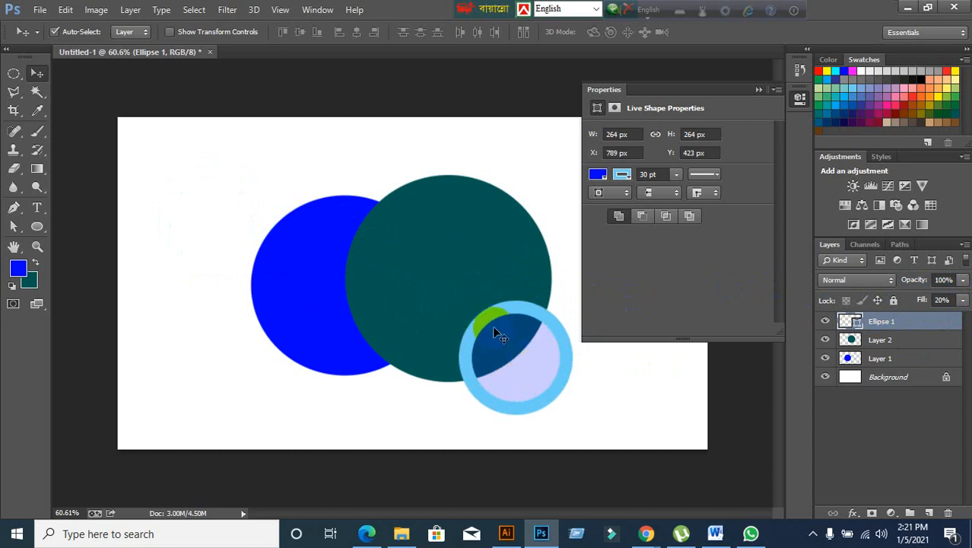
pyautogui.click(936, 299)
pyautogui.write('100')
pyautogui.press('Return')
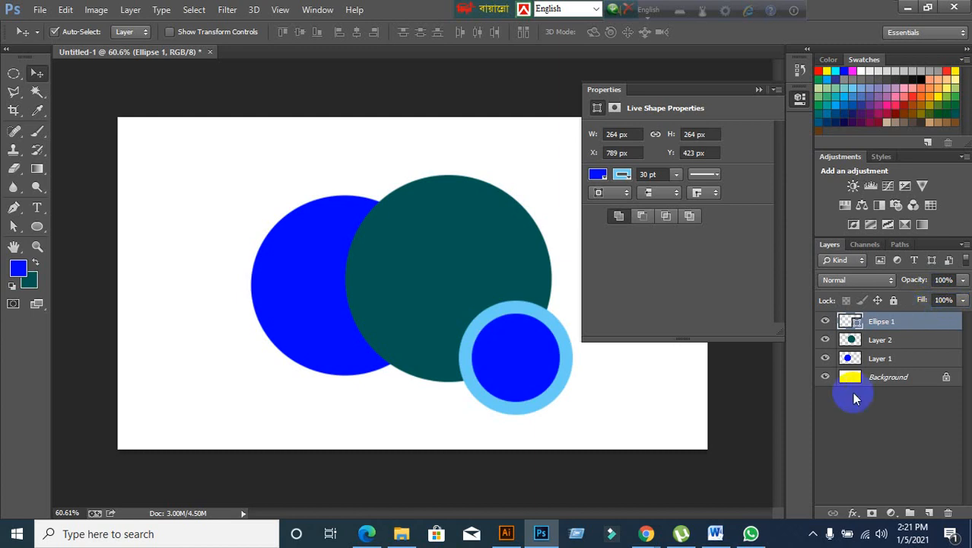
# Step: Check the Google Meet call in Chrome and switch back to Photoshop
pyautogui.click(615, 445)
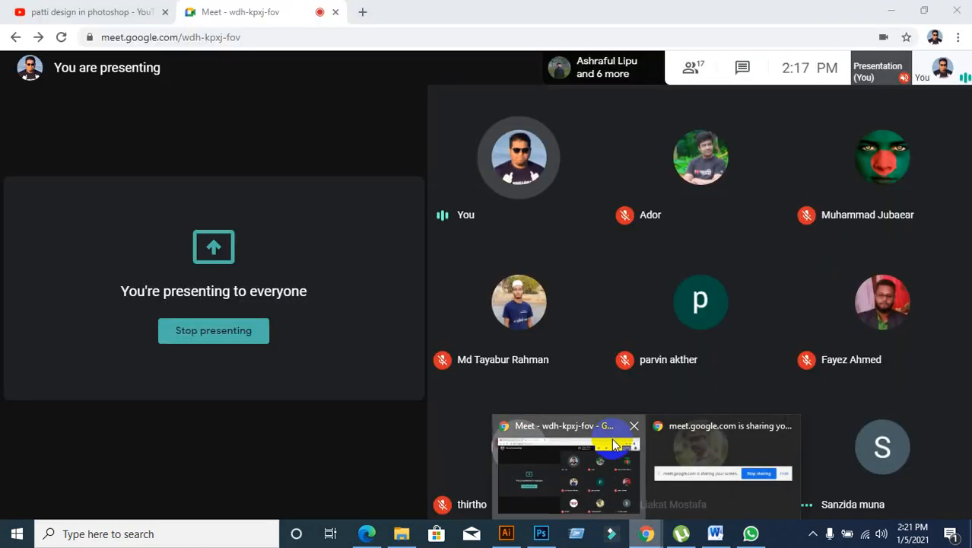
pyautogui.click(631, 137)
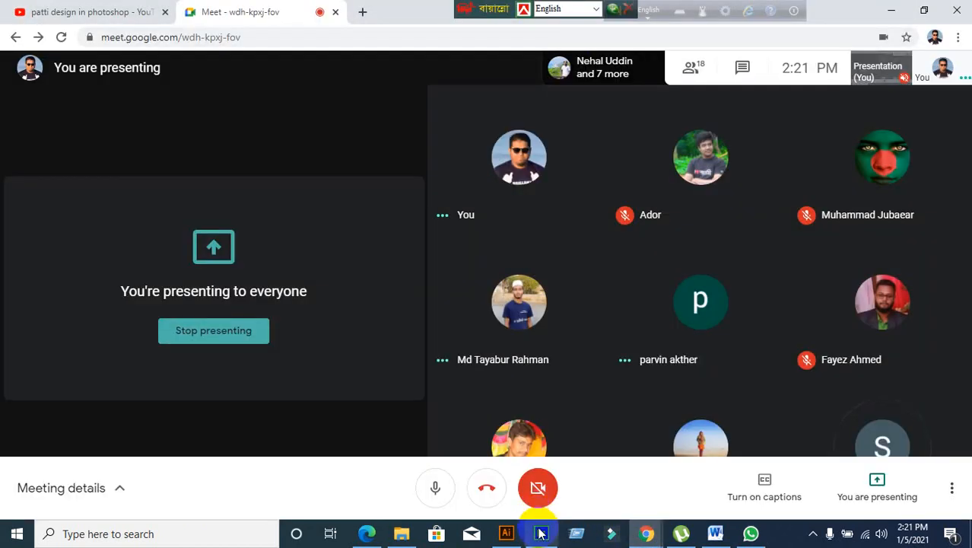
pyautogui.click(541, 533)
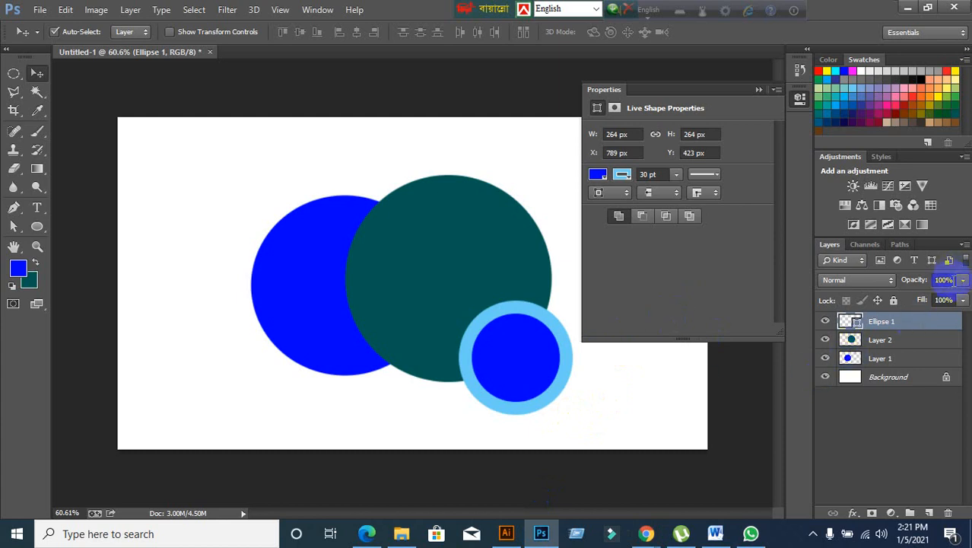
# Step: Try the Ellipse 1 layer at 30% opacity and set the opacity back to 100%
pyautogui.write('30')
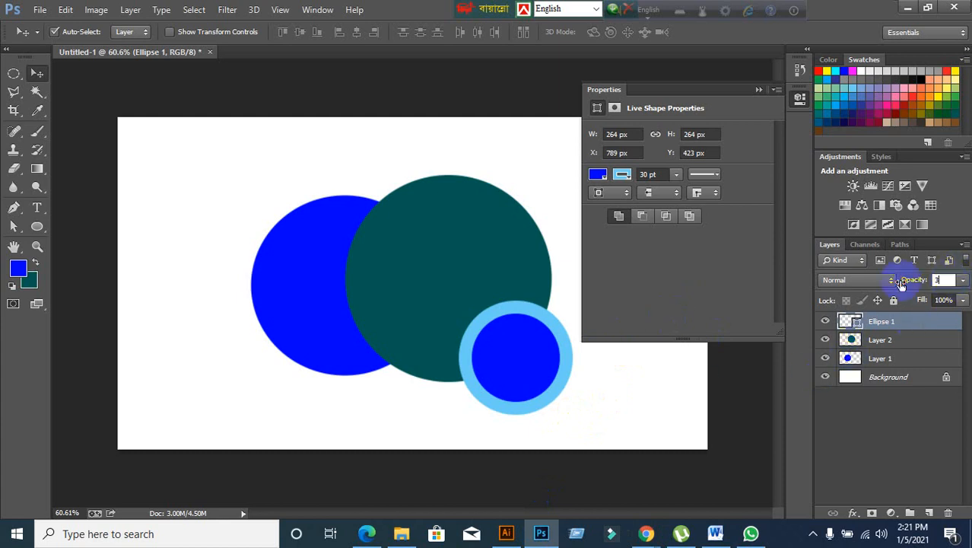
pyautogui.press('Return')
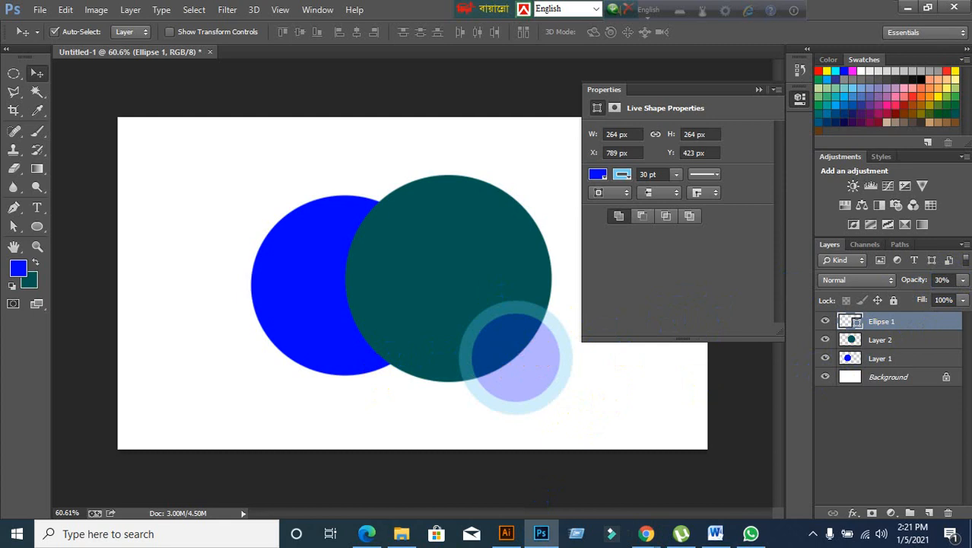
pyautogui.write('100')
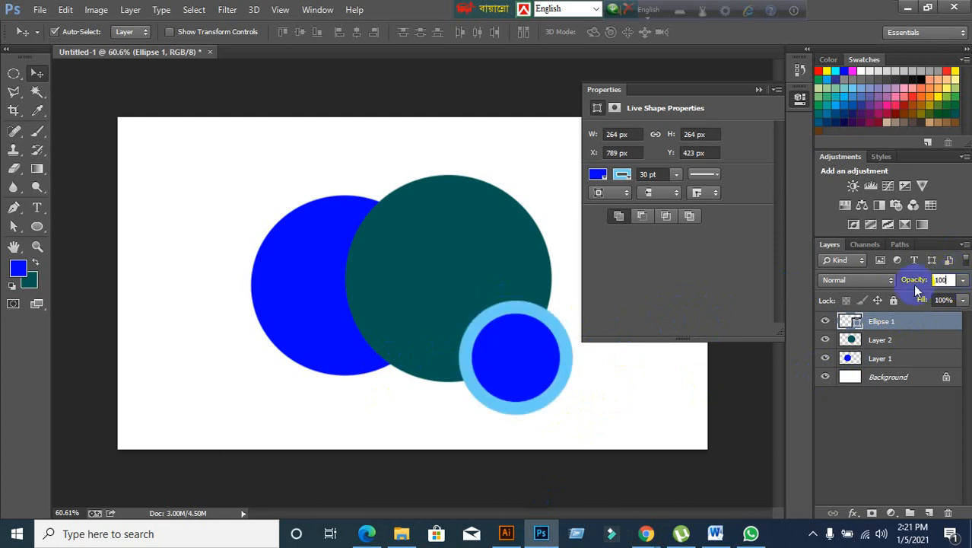
pyautogui.press('Return')
# Step: Gradually lower the Ellipse 1 layer's opacity to about 80% and raise it back to 100%
pyautogui.click(943, 300)
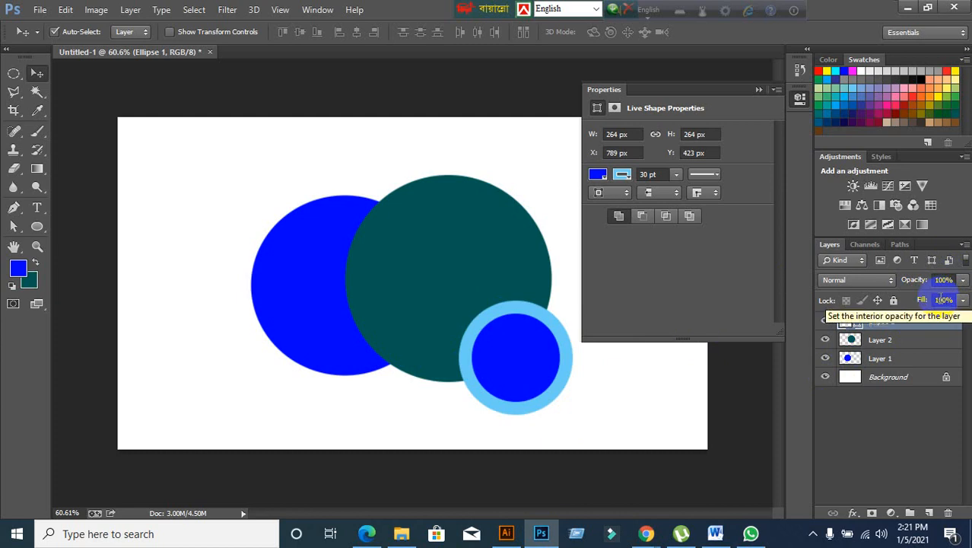
pyautogui.click(943, 300)
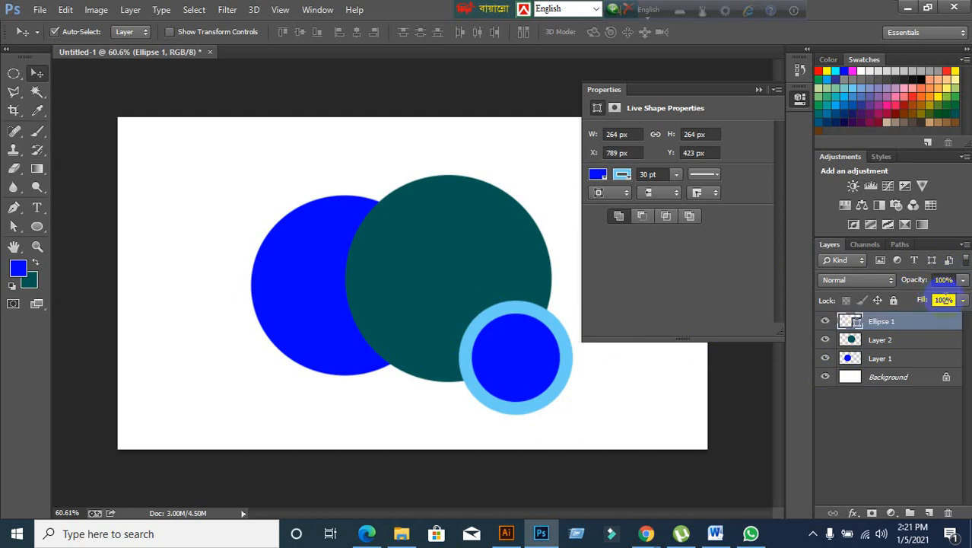
pyautogui.click(950, 280)
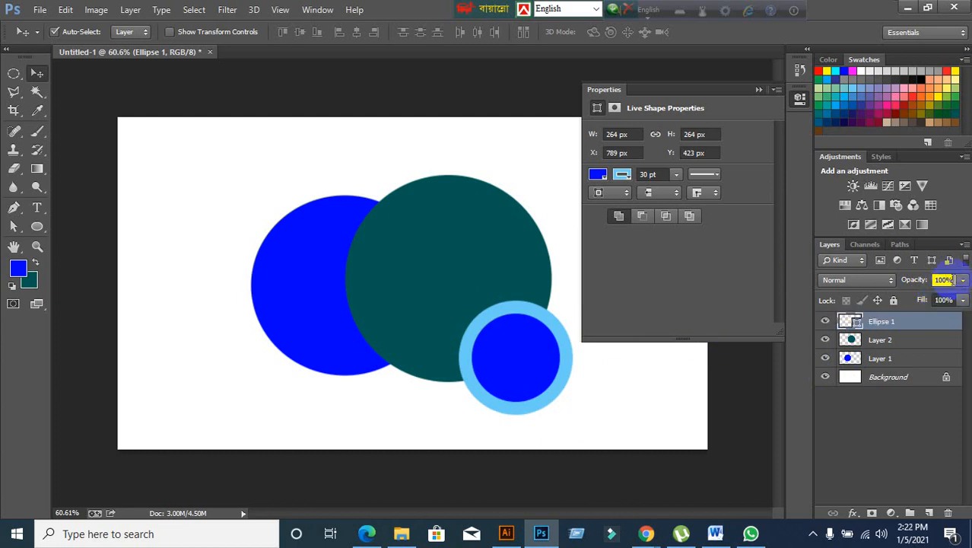
pyautogui.scroll(-15, 953, 280)
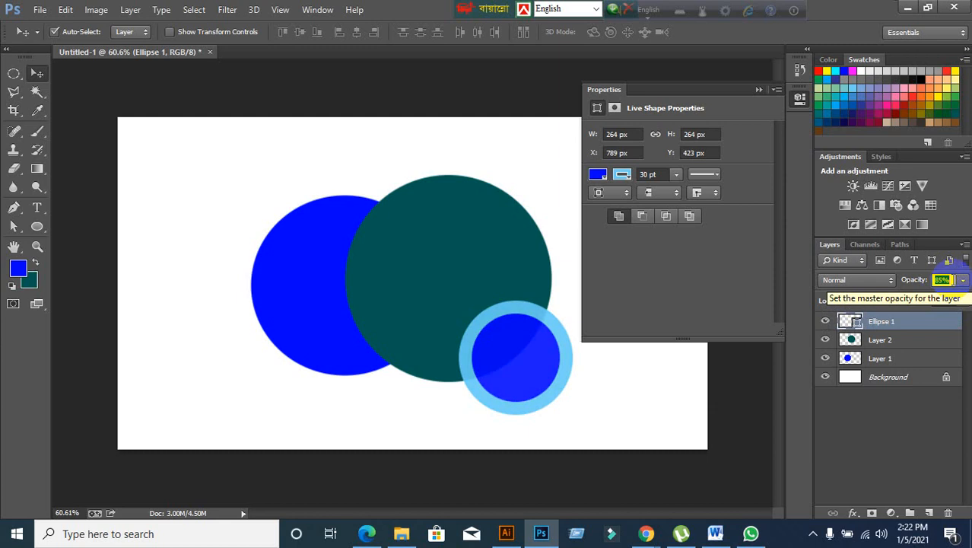
pyautogui.scroll(-3, 953, 280)
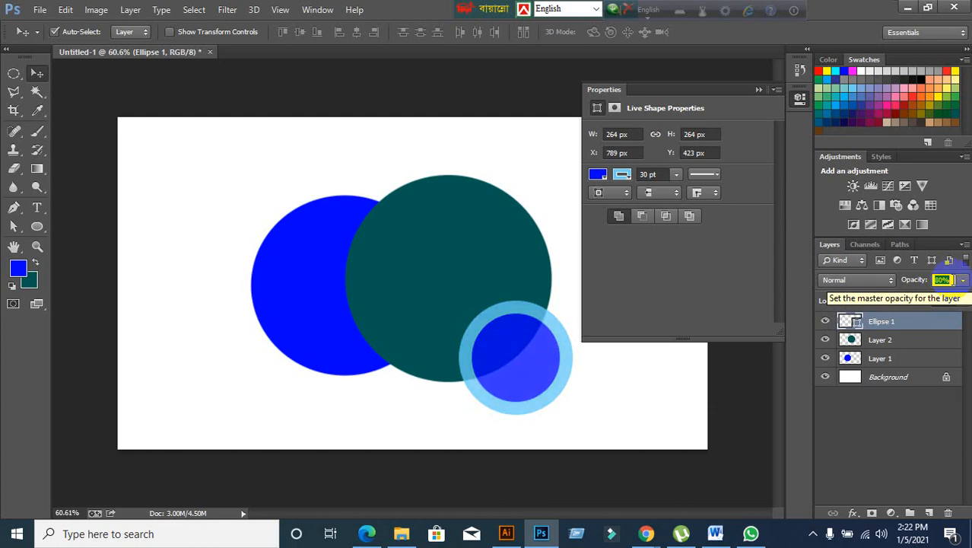
pyautogui.scroll(4, 953, 280)
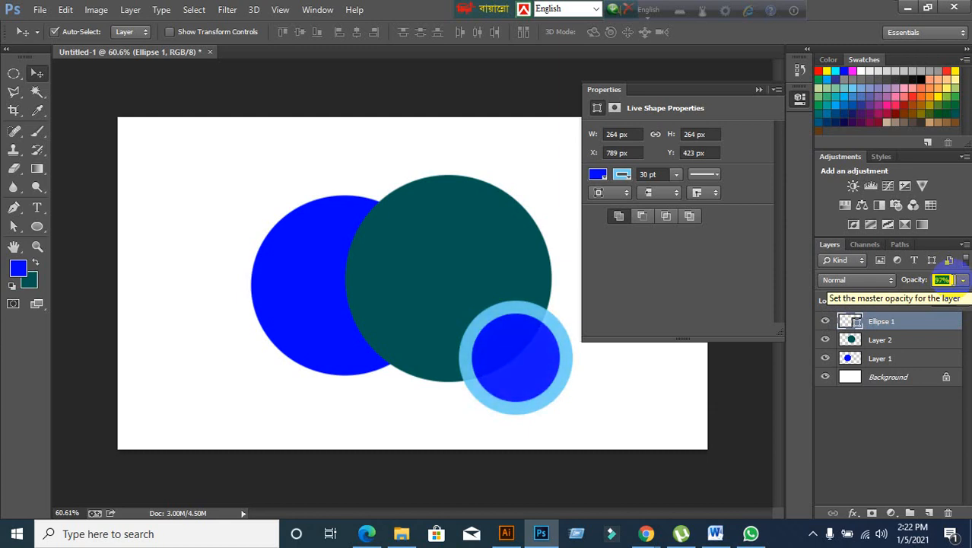
pyautogui.scroll(3, 953, 280)
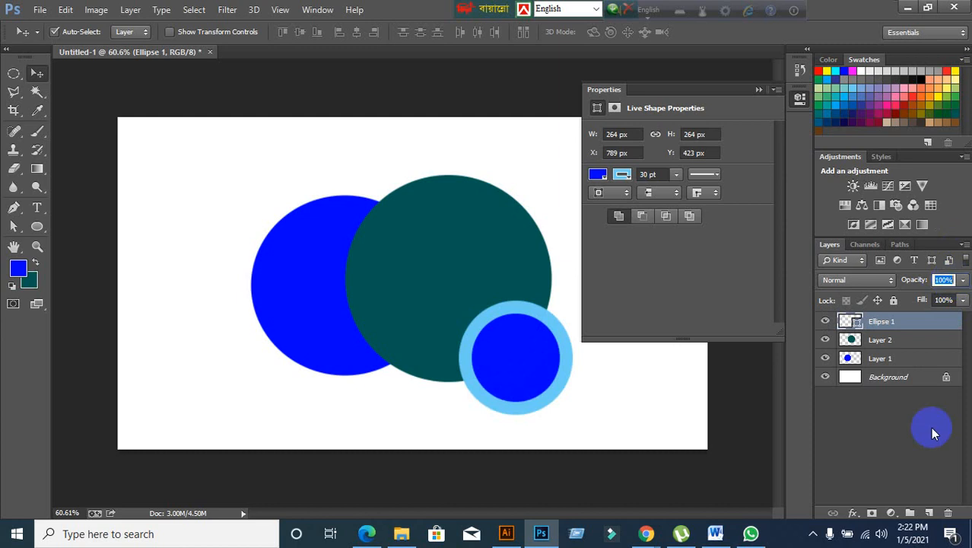
# Step: Delete the Ellipse 1 circle and spread the circles apart, moving the green one down and the blue one slightly up and left
pyautogui.moveTo(506, 372); pyautogui.dragTo(424, 337)
pyautogui.press('Delete')
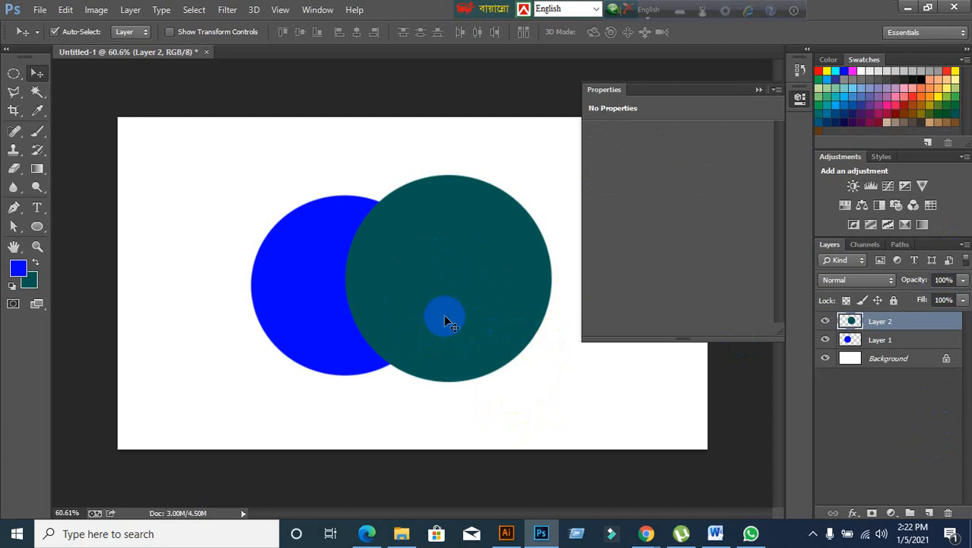
pyautogui.moveTo(445, 314); pyautogui.dragTo(455, 341)
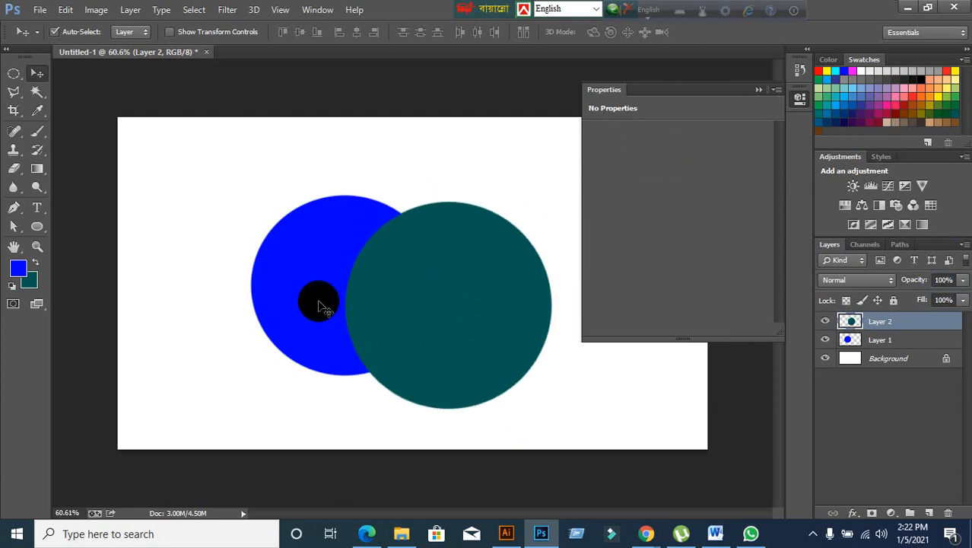
pyautogui.moveTo(315, 299); pyautogui.dragTo(298, 289)
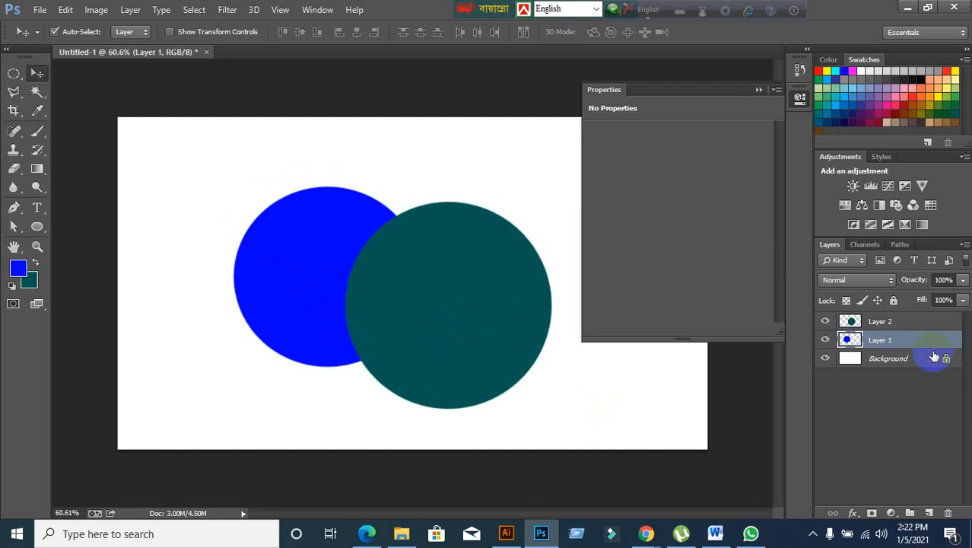
# Step: Add a new layer above Layer 2 and fill a near-square rectangular marquee with purple in the canvas's upper-left area, leaving nothing selected
pyautogui.click(918, 325)
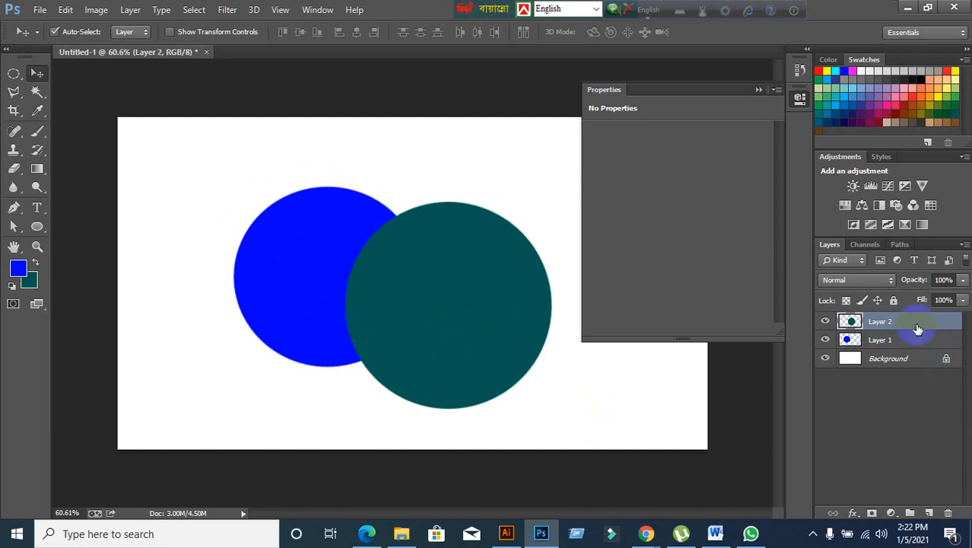
pyautogui.click(928, 513)
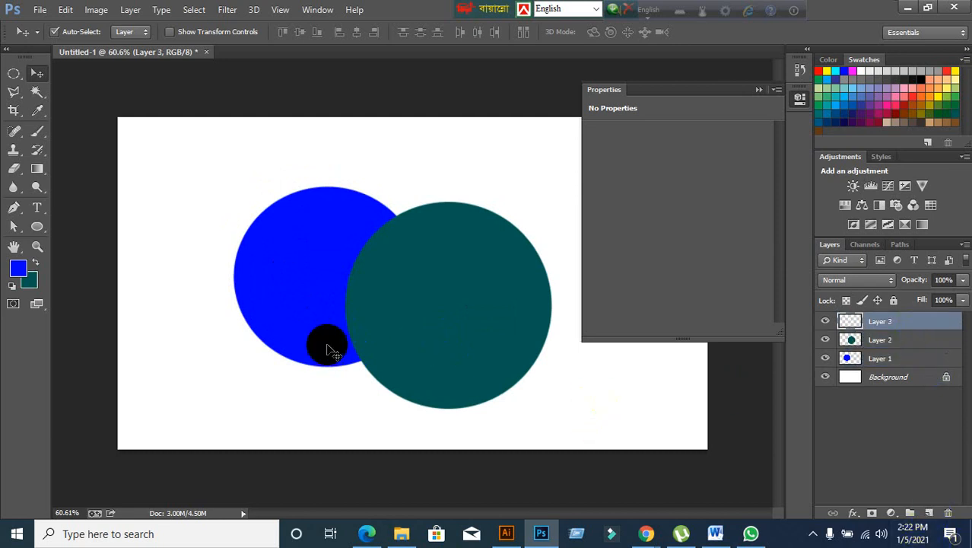
pyautogui.rightClick(15, 75)
pyautogui.click(53, 73)
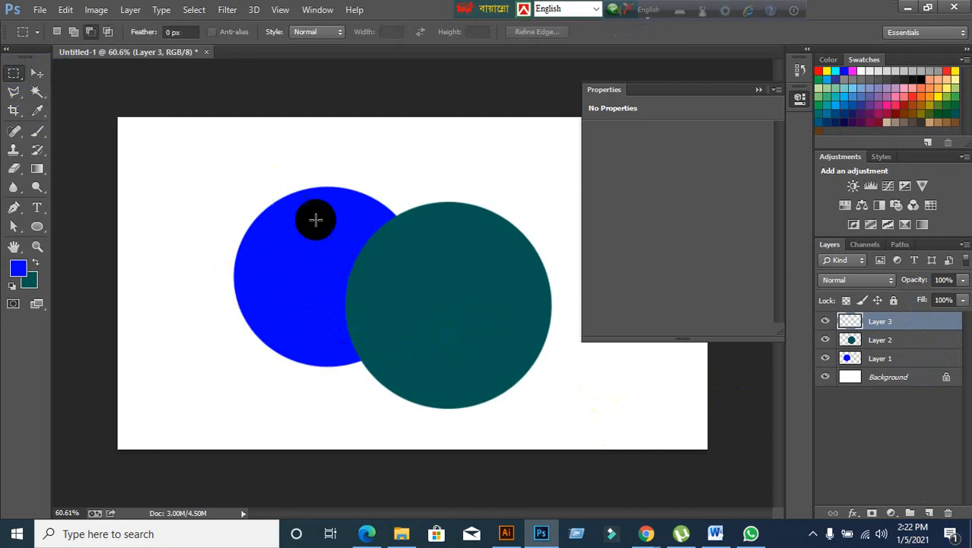
pyautogui.moveTo(142, 173); pyautogui.dragTo(247, 281)
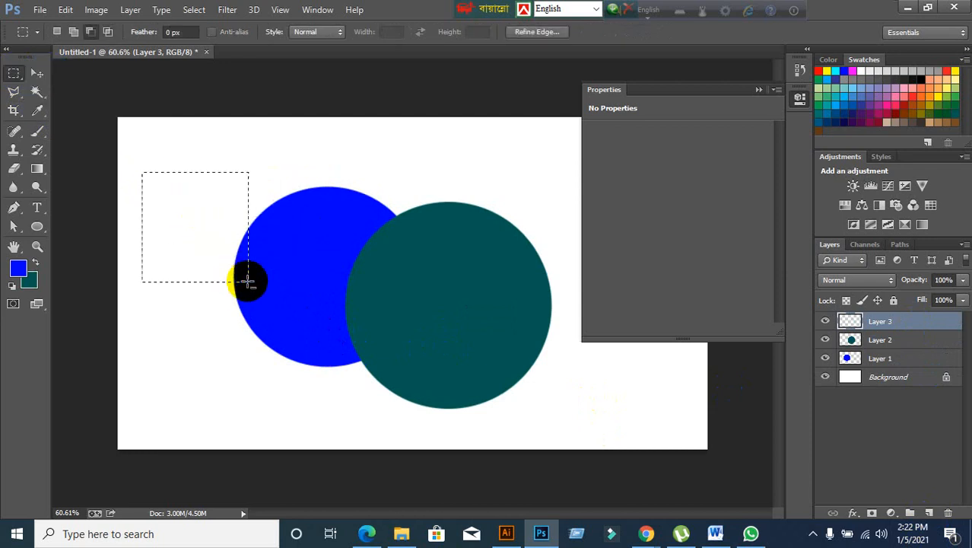
pyautogui.click(876, 102)
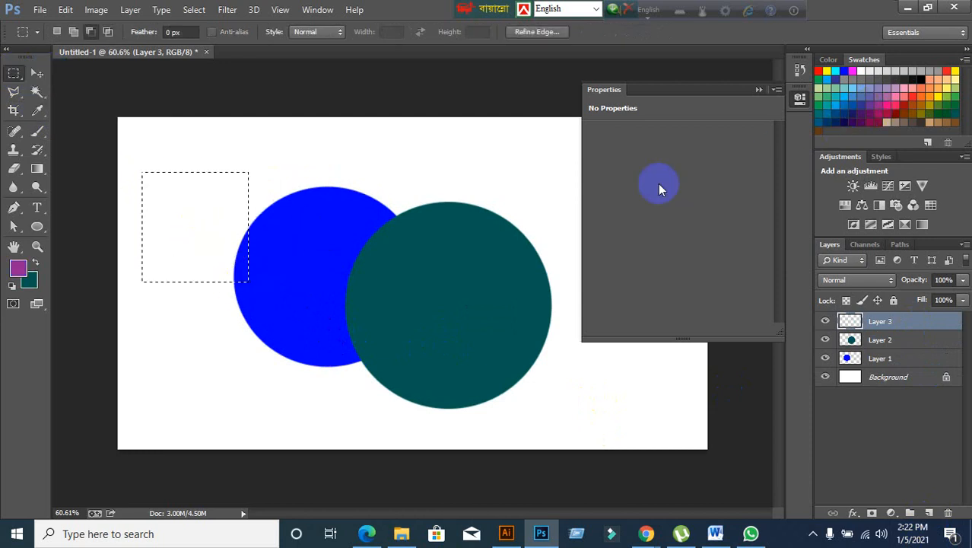
pyautogui.hotkey('alt', 'BackSpace')
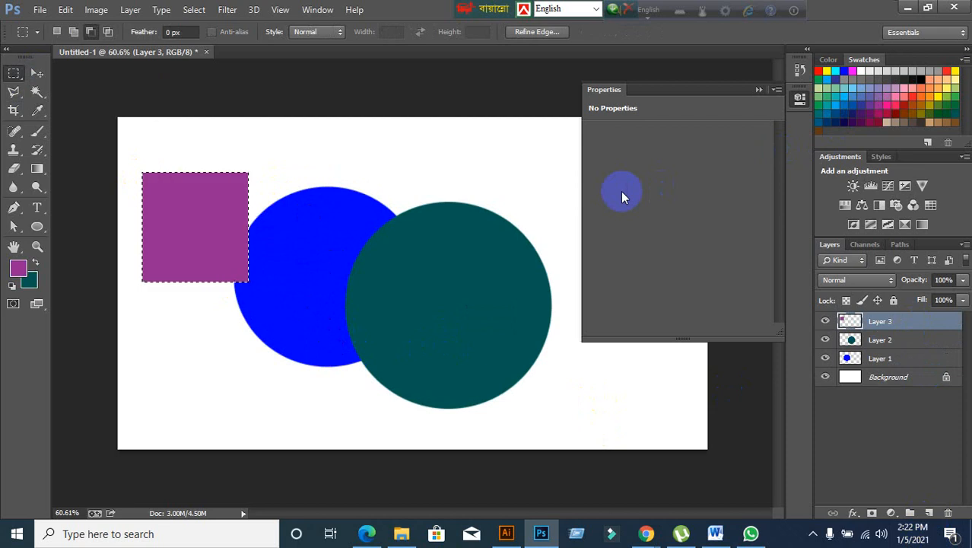
pyautogui.hotkey('ctrl', 'd')
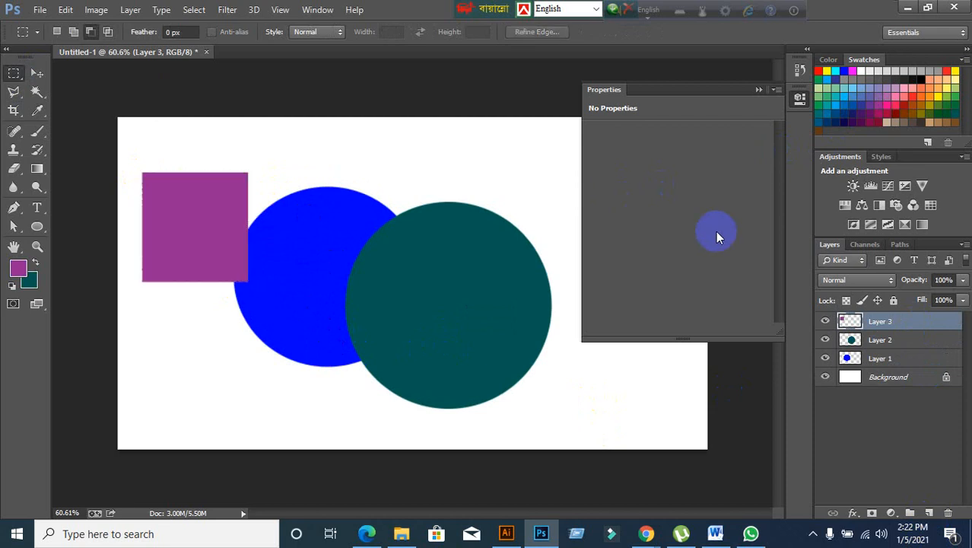
# Step: Move the purple square right to overlap the blue circle further, and collapse the Properties panel
pyautogui.click(36, 74)
pyautogui.moveTo(203, 230); pyautogui.dragTo(280, 267)
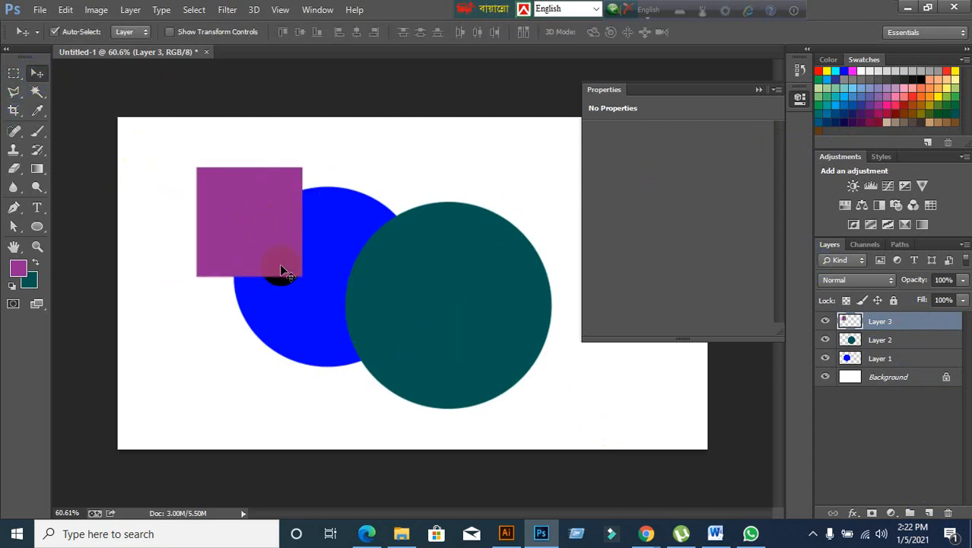
pyautogui.click(757, 105)
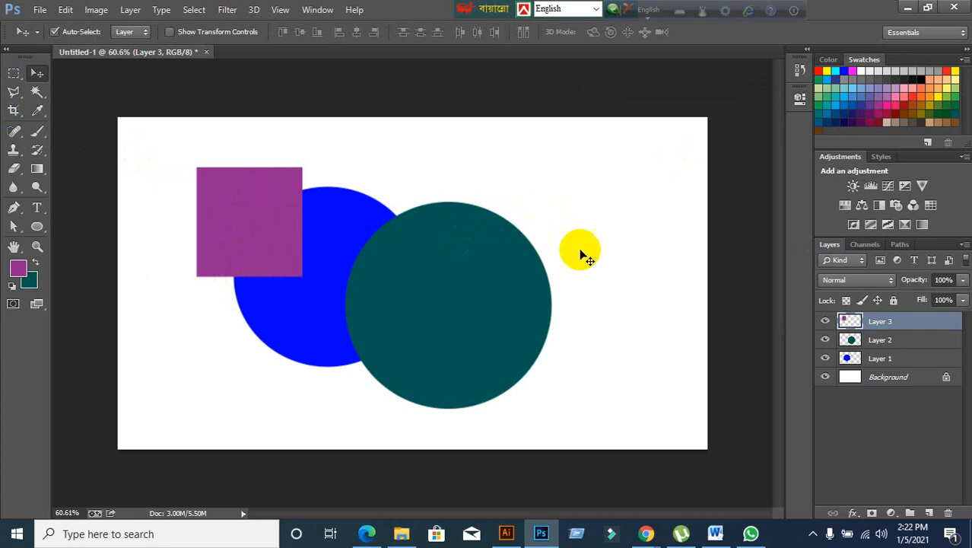
# Step: Delete Layer 2 and Layer 3, and move the remaining blue circle towards the centre of the canvas
pyautogui.click(877, 344)
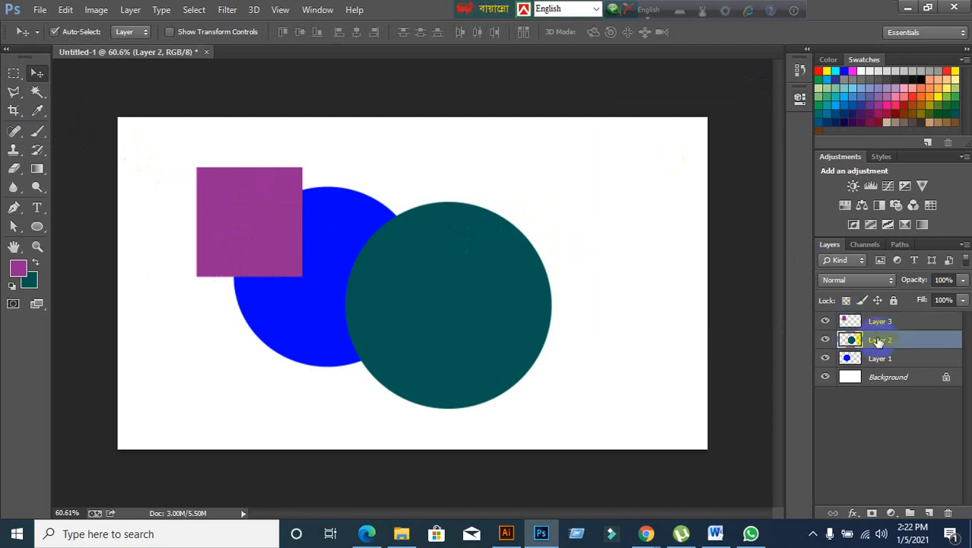
pyautogui.keyDown('ctrl'); pyautogui.click(879, 323); pyautogui.keyUp('ctrl')
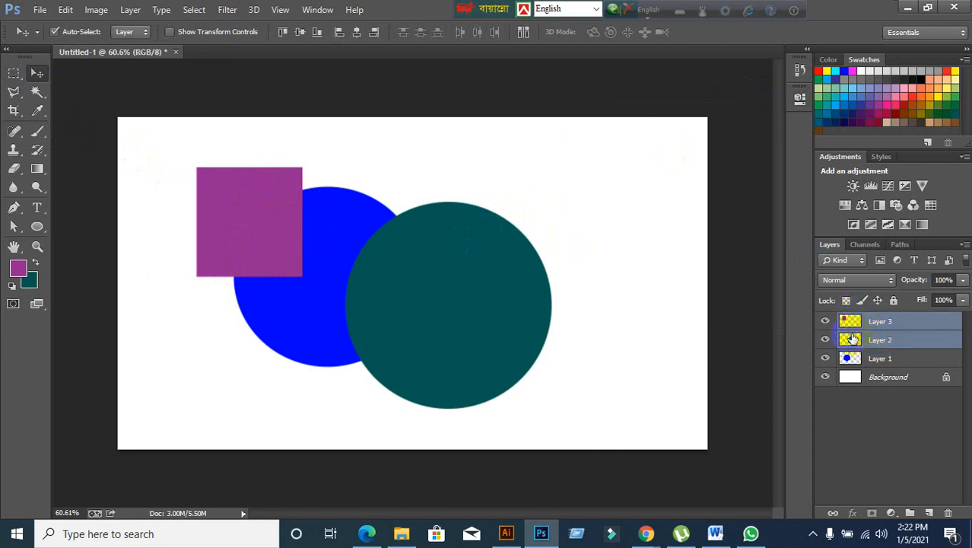
pyautogui.press('Delete')
pyautogui.click(366, 297)
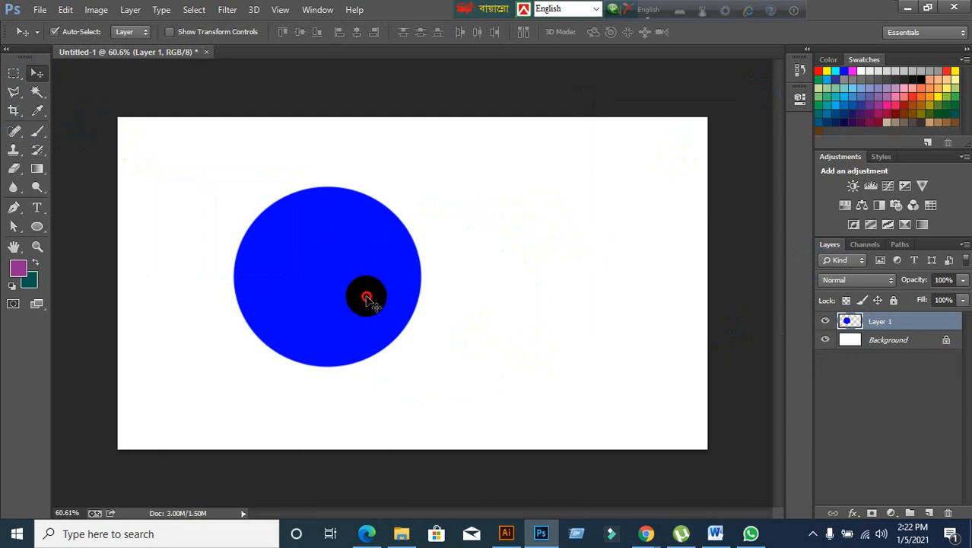
pyautogui.moveTo(367, 297); pyautogui.dragTo(436, 311)
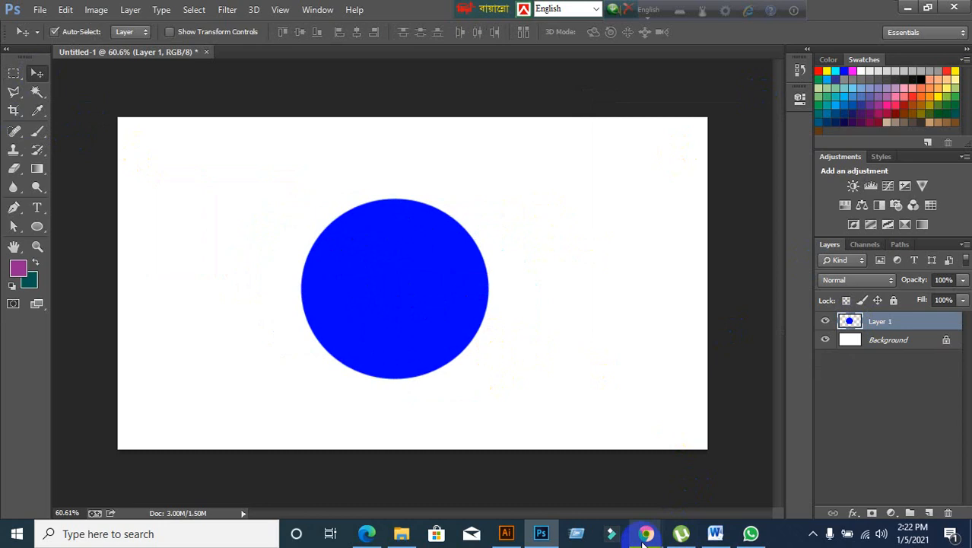
# Step: Switch to the Google Meet call window in Chrome
pyautogui.moveTo(645, 536)
pyautogui.click(501, 461)
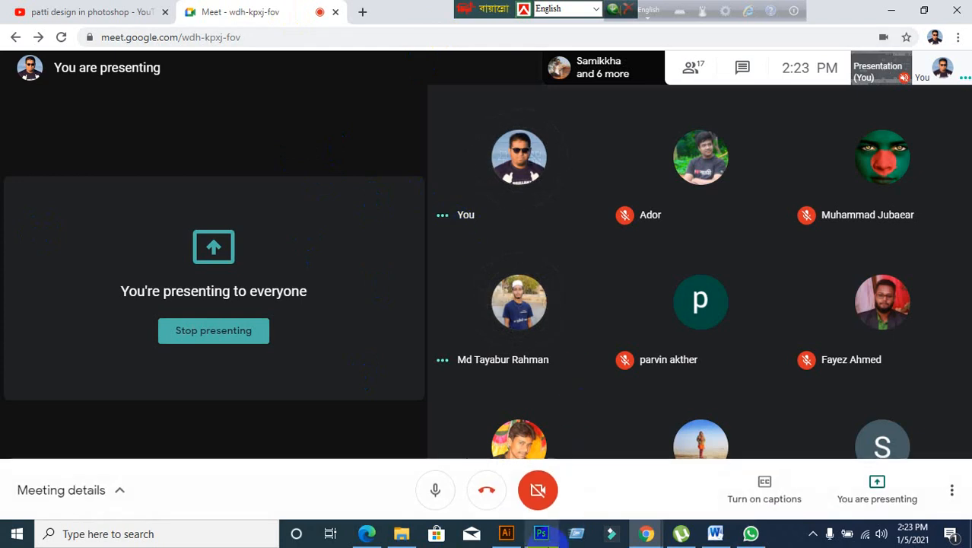
# Step: Switch back to Photoshop and move the blue circle slightly up and to the left on the canvas
pyautogui.click(545, 534)
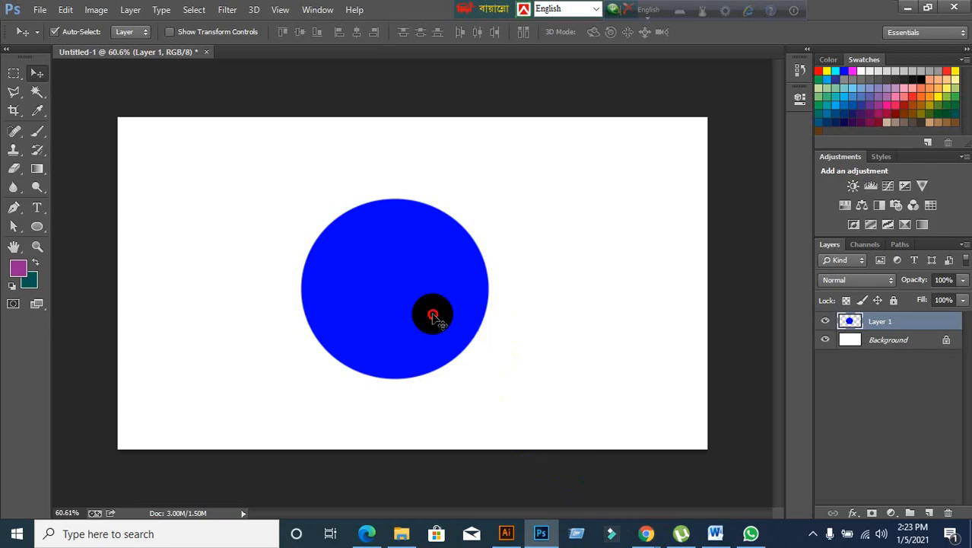
pyautogui.moveTo(435, 315)
pyautogui.mouseDown()
pyautogui.moveTo(413, 289)
pyautogui.moveTo(426, 293)
pyautogui.moveTo(364, 294)
pyautogui.moveTo(416, 263)
pyautogui.moveTo(421, 283)
pyautogui.moveTo(327, 276)
pyautogui.moveTo(332, 267)
pyautogui.moveTo(302, 247)
pyautogui.moveTo(264, 237)
pyautogui.moveTo(285, 221)
pyautogui.moveTo(355, 223)
pyautogui.moveTo(225, 225)
pyautogui.moveTo(401, 228)
pyautogui.moveTo(264, 197)
pyautogui.moveTo(364, 211)
pyautogui.moveTo(335, 261)
pyautogui.moveTo(315, 256)
pyautogui.moveTo(317, 247)
pyautogui.mouseUp()
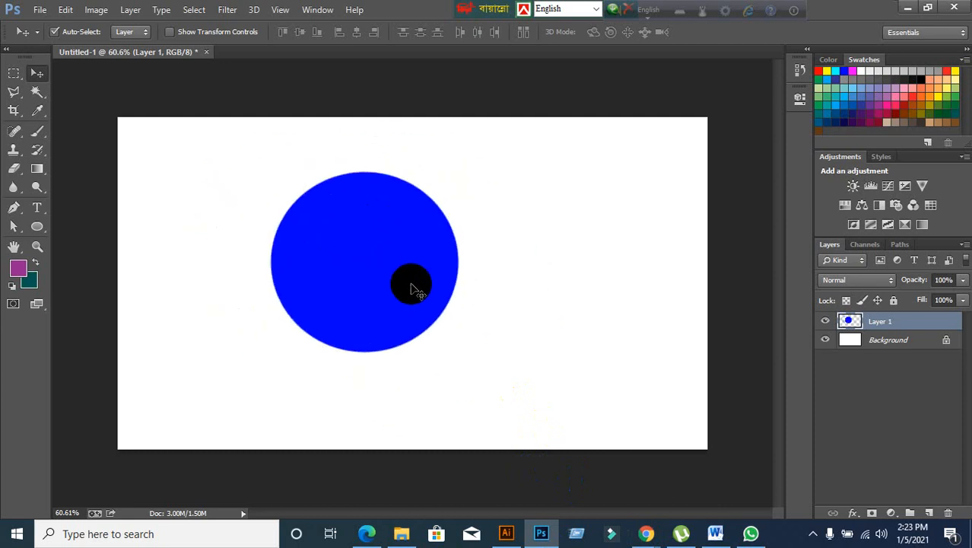
pyautogui.hotkey('ctrl', 't')
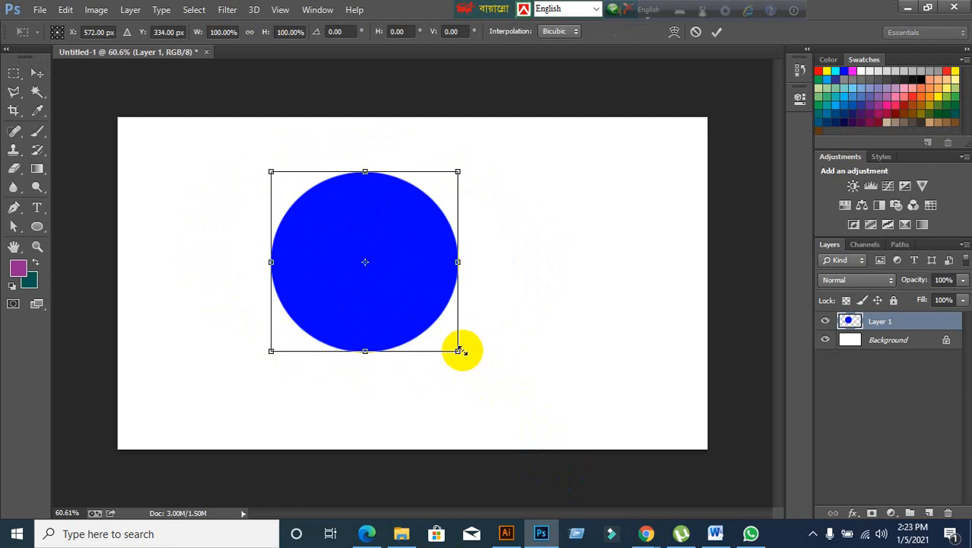
pyautogui.moveTo(456, 350); pyautogui.dragTo(330, 262)
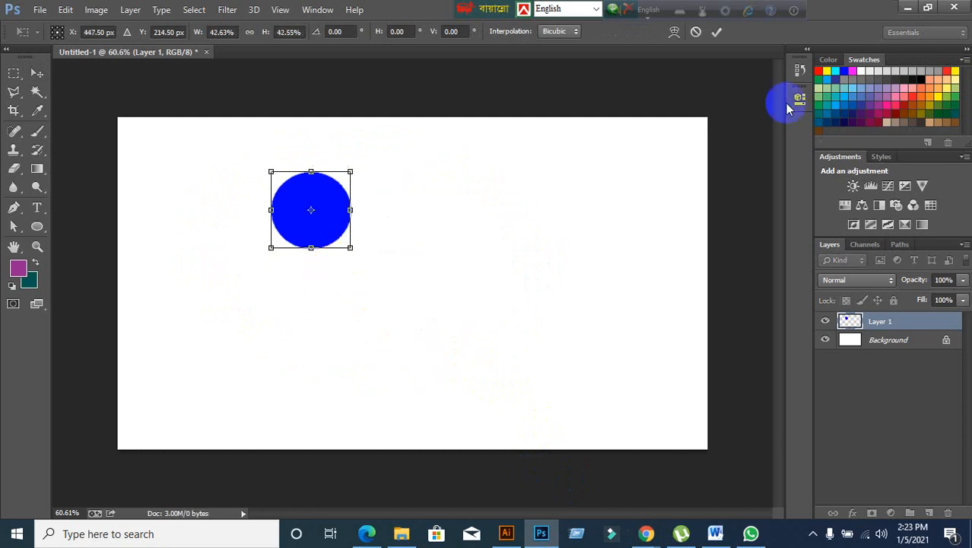
pyautogui.click(695, 32)
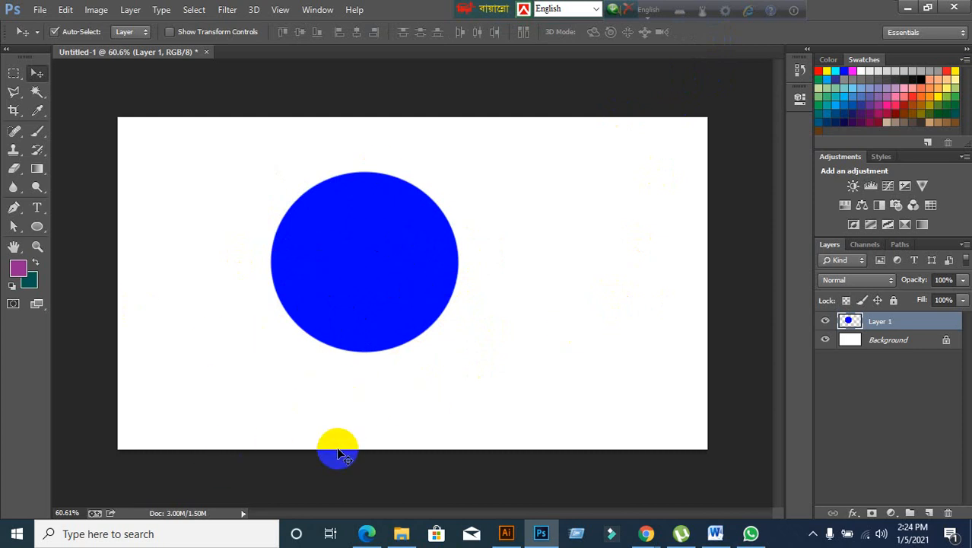
# Step: Scale the blue circle down to about 40% and move it slightly down and to the right
pyautogui.hotkey('ctrl', 't')
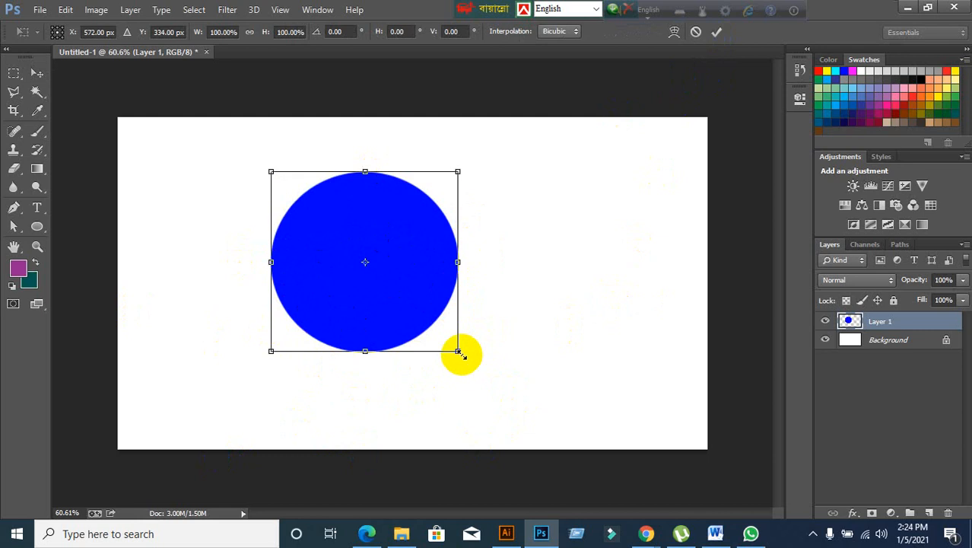
pyautogui.moveTo(458, 352); pyautogui.dragTo(346, 243)
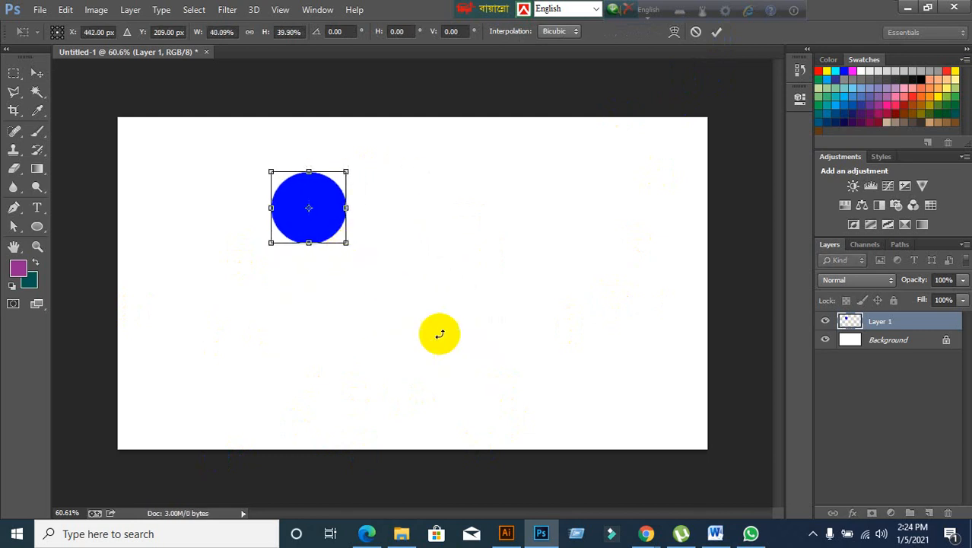
pyautogui.click(717, 35)
pyautogui.moveTo(291, 224); pyautogui.dragTo(330, 258)
# Step: Check the Google Meet call in Chrome, return to Photoshop and move the blue circle closer to the canvas centre
pyautogui.moveTo(656, 535)
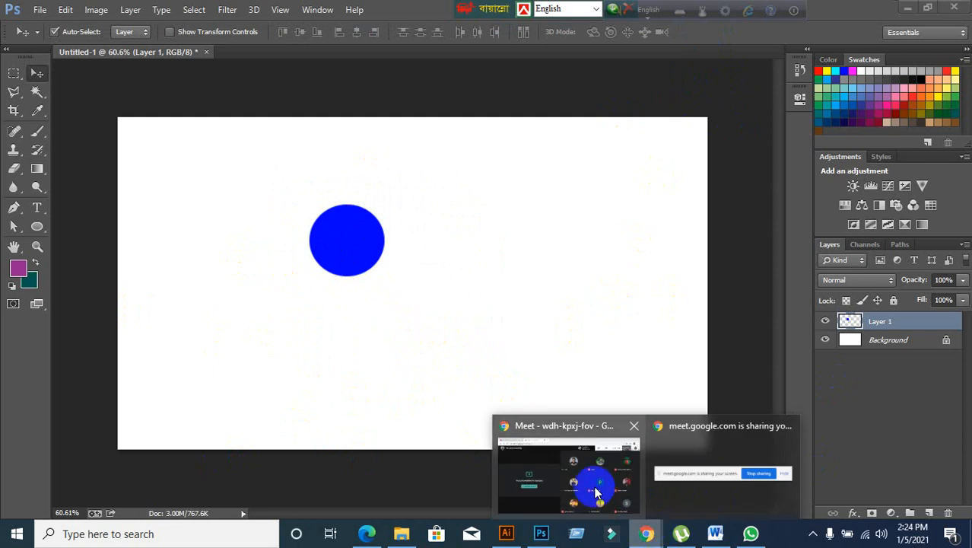
pyautogui.click(572, 461)
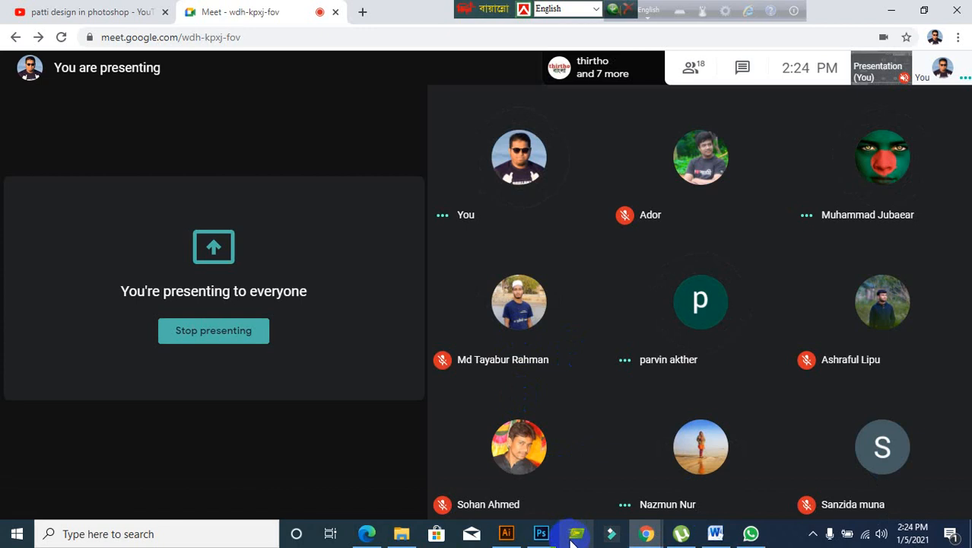
pyautogui.click(543, 533)
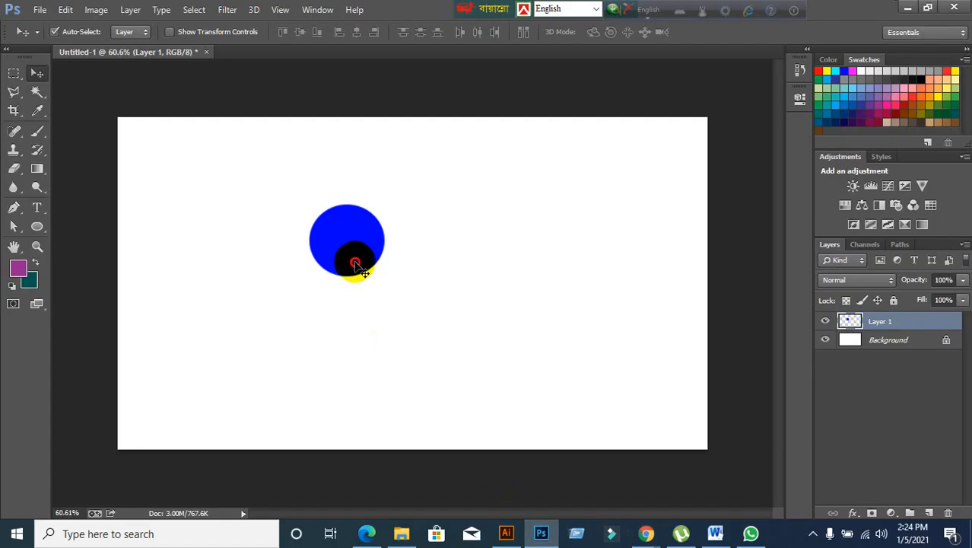
pyautogui.moveTo(355, 263); pyautogui.dragTo(409, 294)
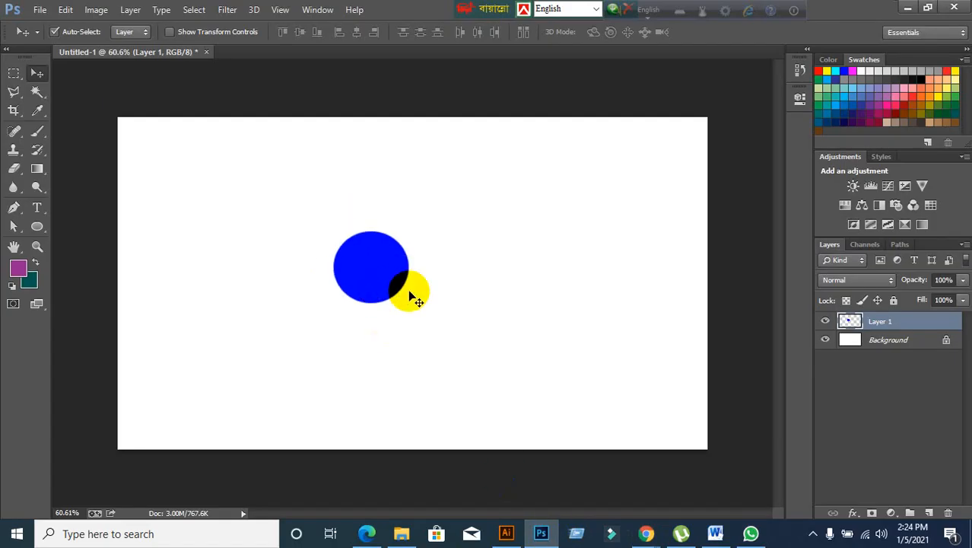
# Step: Look at the Google Meet call once more, return to Photoshop and shift the blue circle a little to the right
pyautogui.click(654, 525)
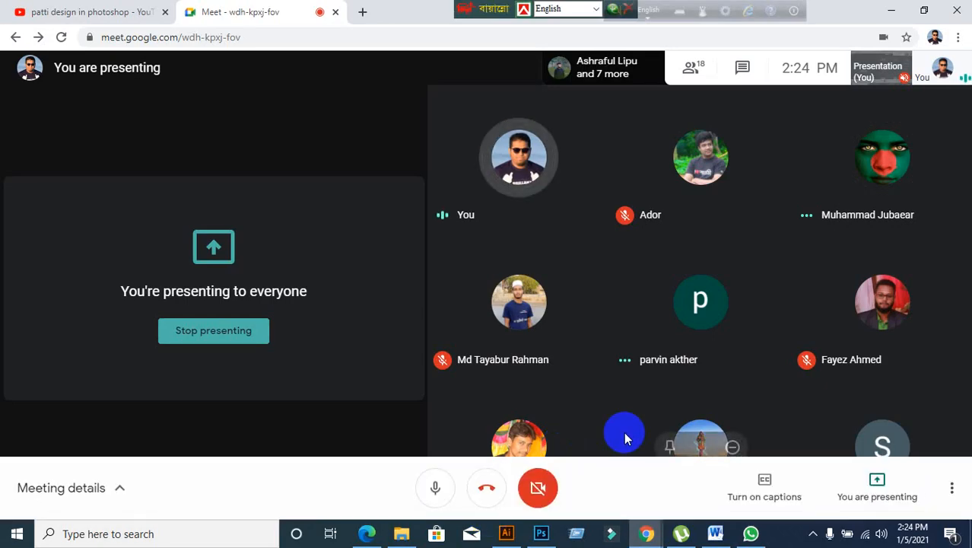
pyautogui.click(541, 533)
pyautogui.click(386, 271)
pyautogui.moveTo(387, 271); pyautogui.dragTo(416, 275)
pyautogui.moveTo(447, 306); pyautogui.dragTo(462, 328)
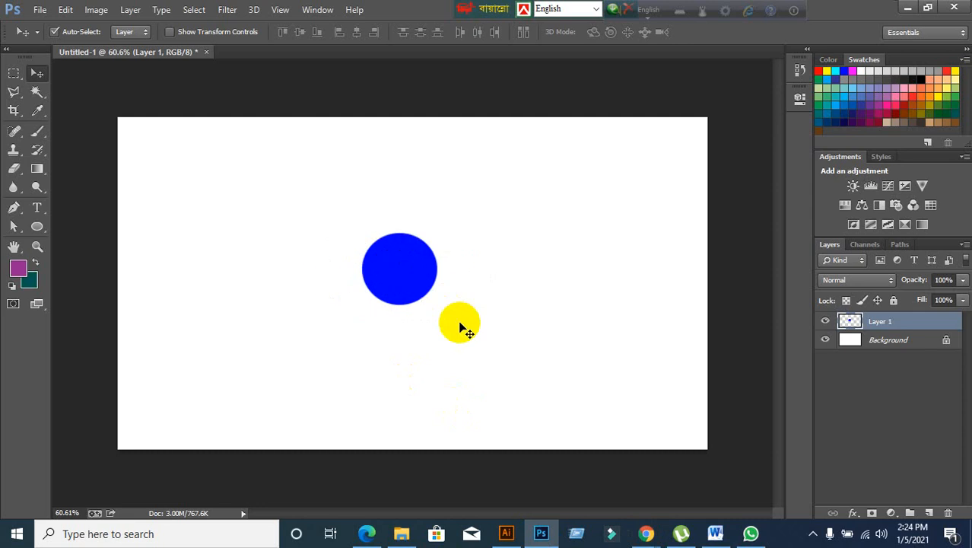
# Step: Move the blue circle to the upper-right area of the canvas
pyautogui.moveTo(453, 325); pyautogui.dragTo(540, 196)
pyautogui.click(456, 245)
pyautogui.click(508, 205)
pyautogui.click(507, 210)
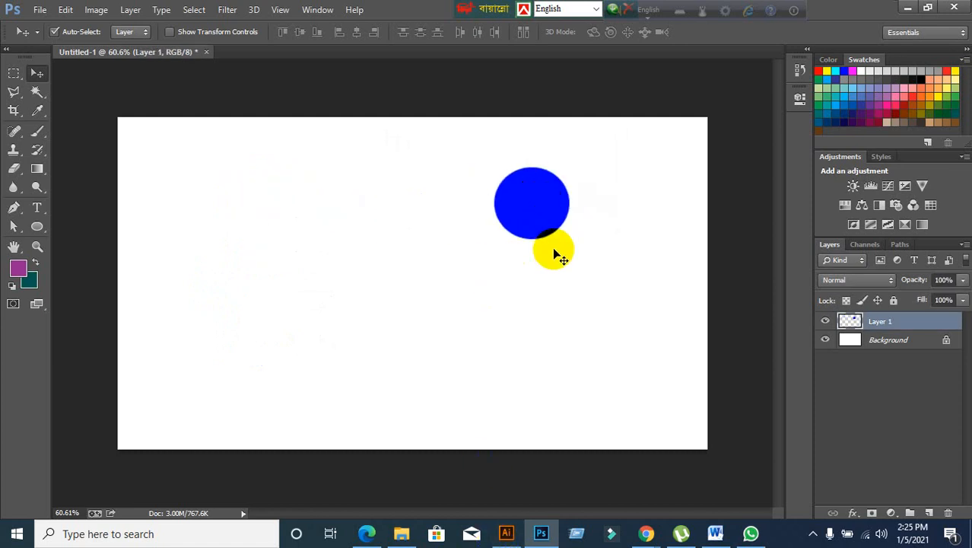
# Step: Outline a wide, straight-sided rectangle in the canvas's lower-left area with the Polygonal Lasso
pyautogui.moveTo(10, 98); pyautogui.dragTo(64, 107)
pyautogui.click(186, 344)
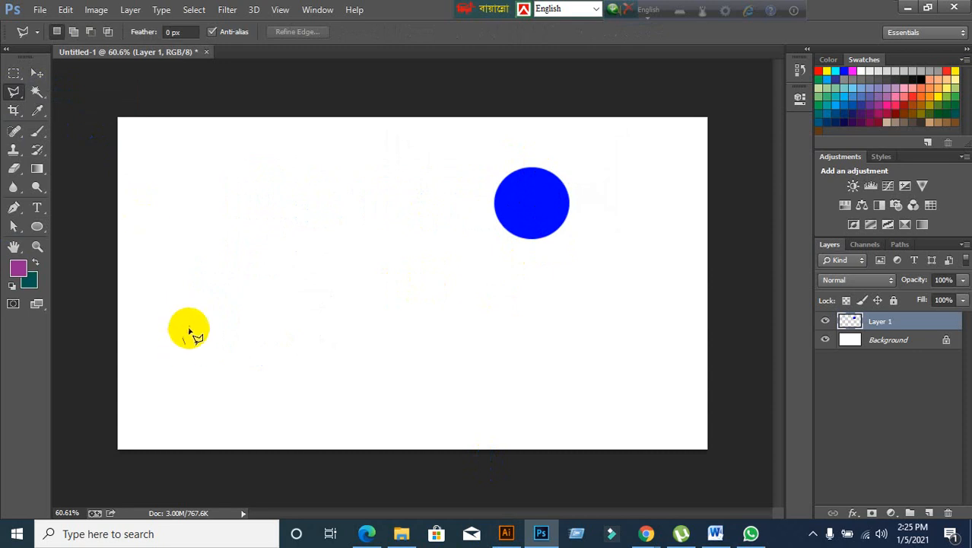
pyautogui.press('shift')
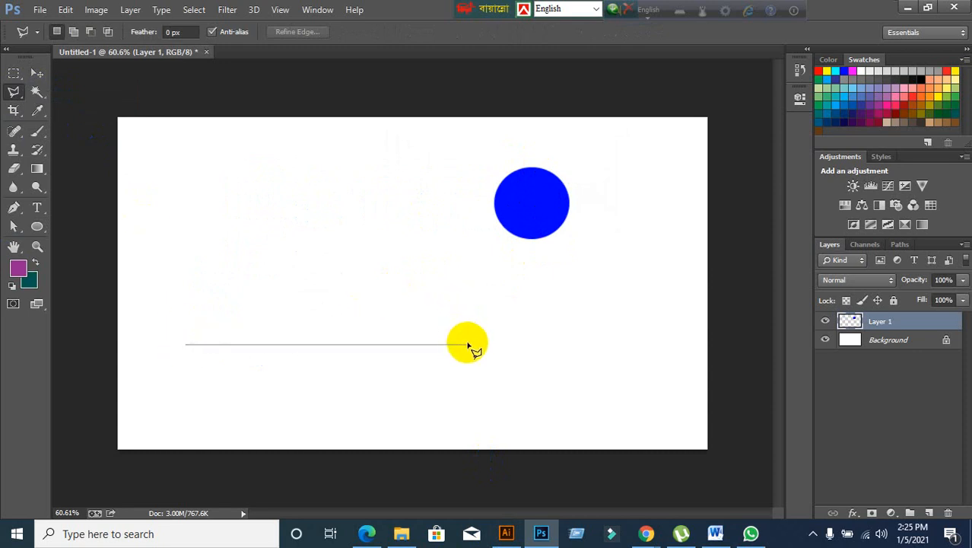
pyautogui.click(468, 345)
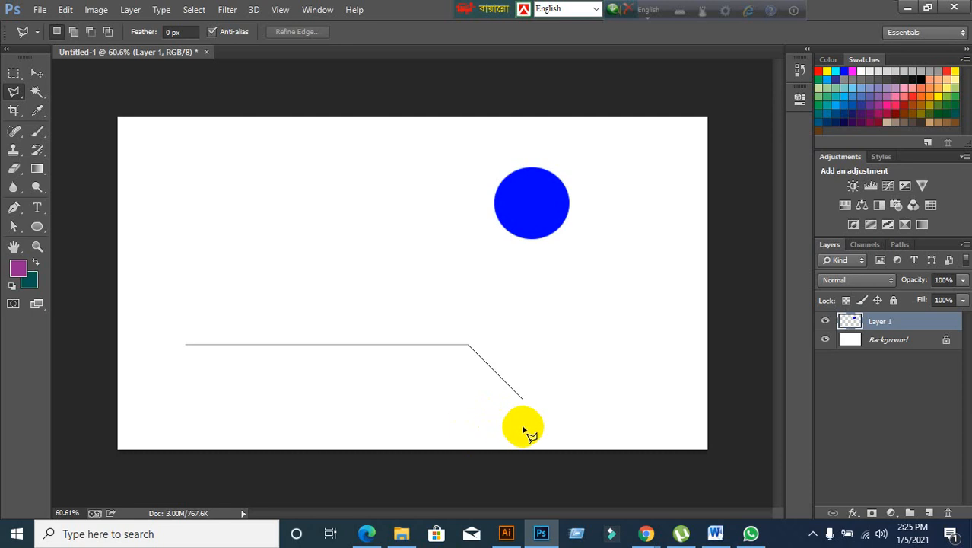
pyautogui.click(469, 429)
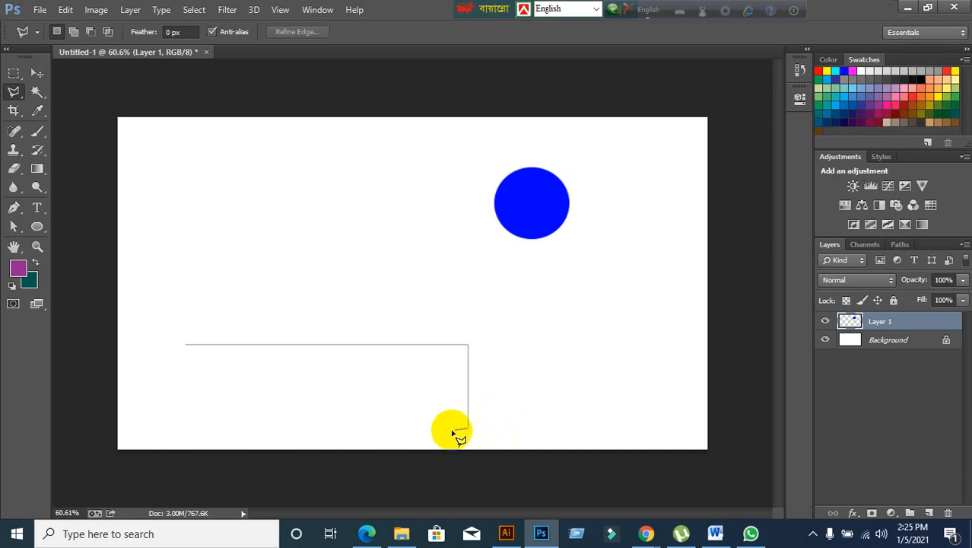
pyautogui.click(185, 427)
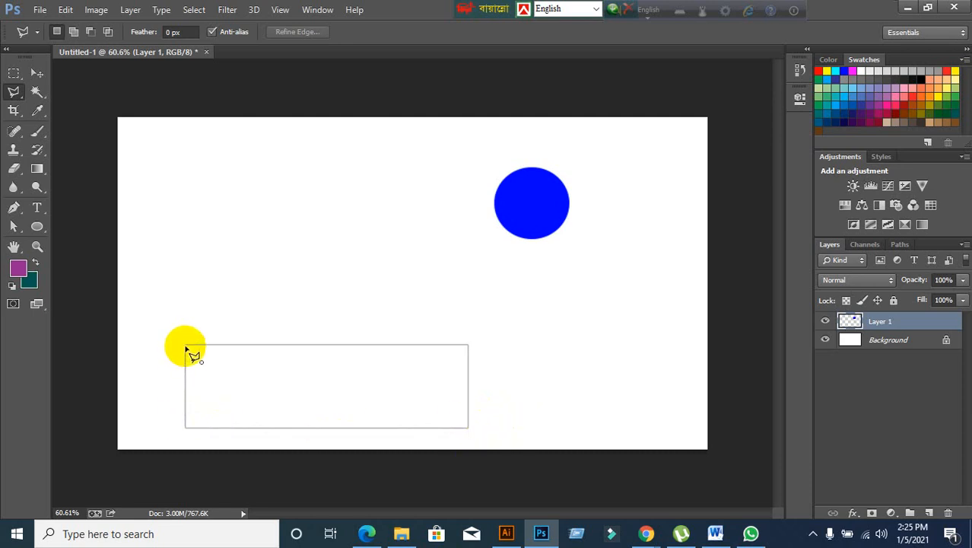
pyautogui.click(185, 349)
# Step: Move the blue circle left across the canvas and delete its layer
pyautogui.click(38, 73)
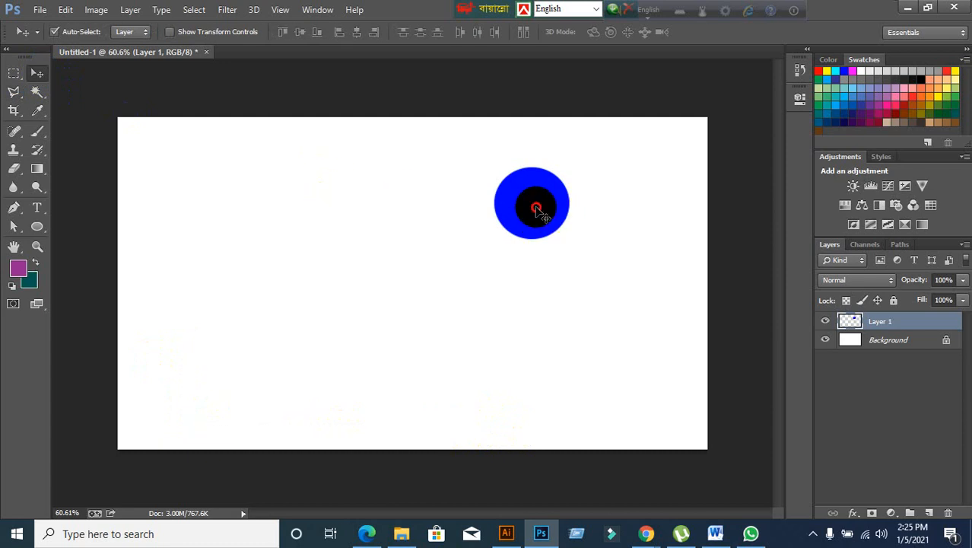
pyautogui.moveTo(536, 206); pyautogui.dragTo(386, 227)
pyautogui.press('Delete')
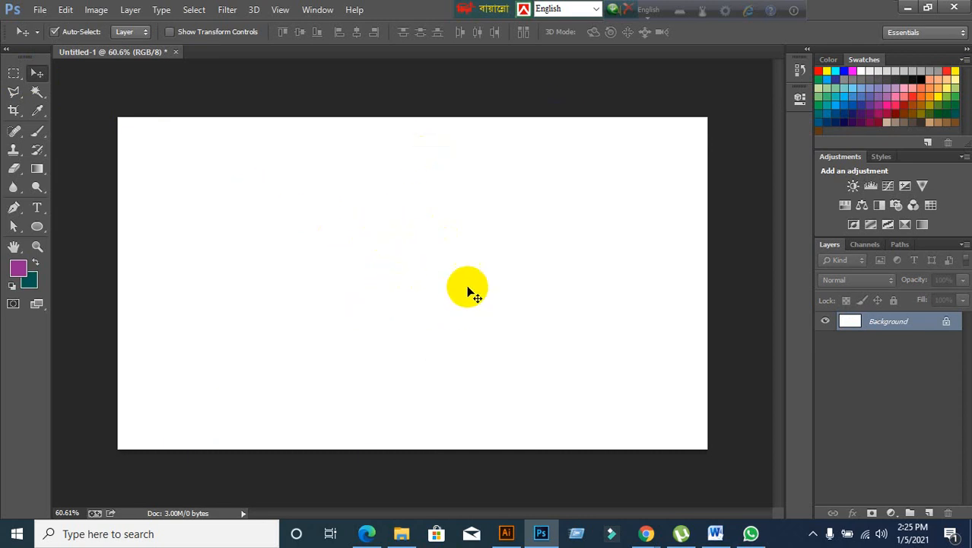
# Step: Add a new layer and try out circular selections with the Elliptical Marquee, leaving nothing selected
pyautogui.click(929, 511)
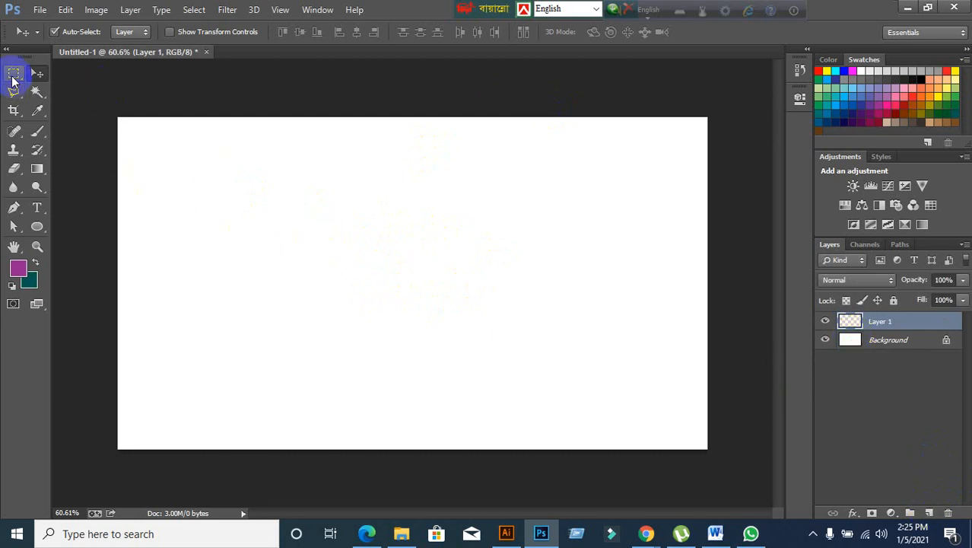
pyautogui.moveTo(14, 73); pyautogui.dragTo(47, 86)
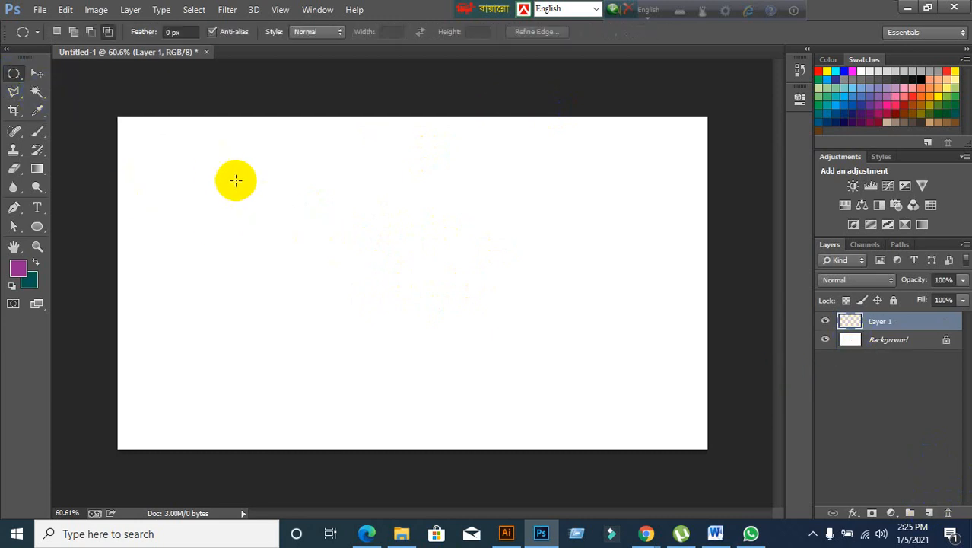
pyautogui.moveTo(234, 181); pyautogui.dragTo(382, 342)
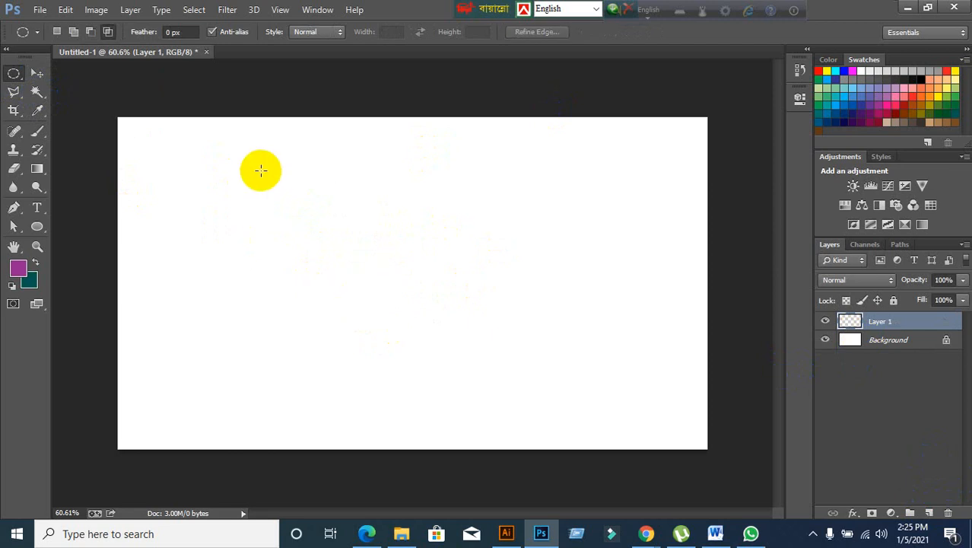
pyautogui.moveTo(258, 178); pyautogui.dragTo(431, 345)
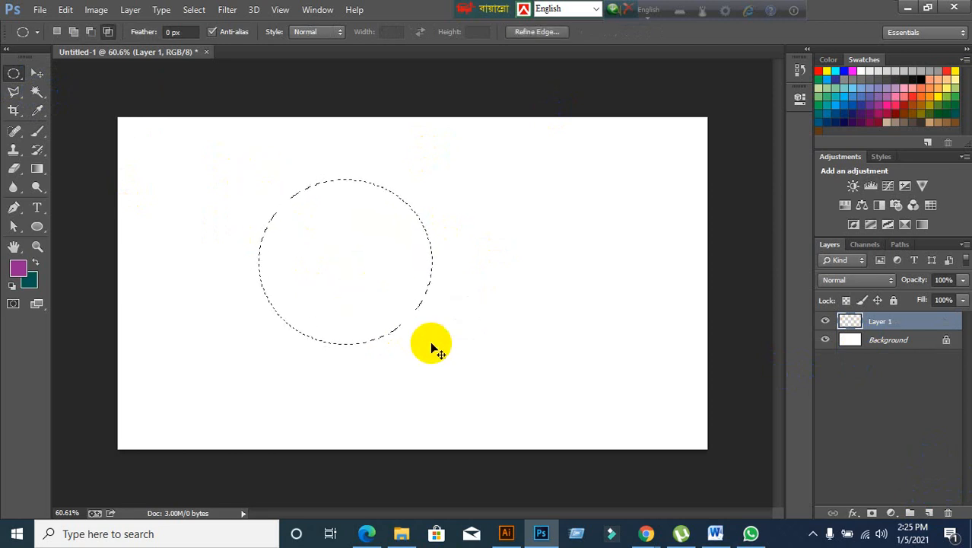
pyautogui.click(432, 349)
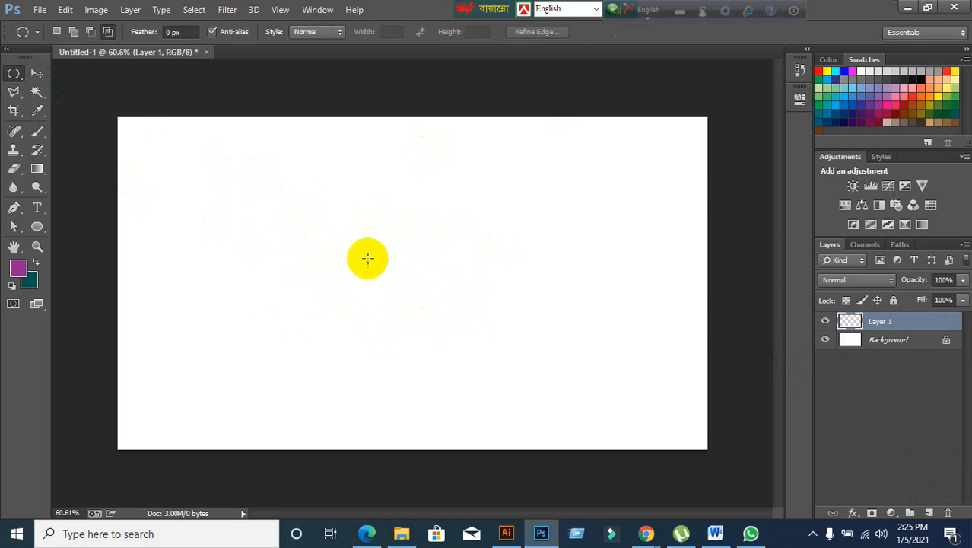
# Step: Draw a circular marquee just left of the canvas centre, fill it with the purple foreground colour and deselect
pyautogui.moveTo(231, 154); pyautogui.dragTo(413, 341)
pyautogui.click(302, 221)
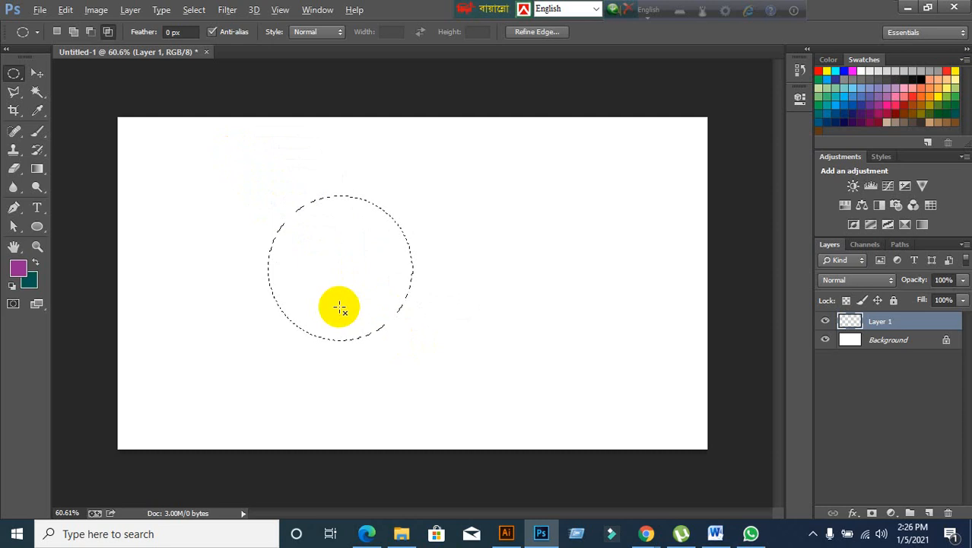
pyautogui.hotkey('alt', 'BackSpace')
pyautogui.hotkey('ctrl', 'd')
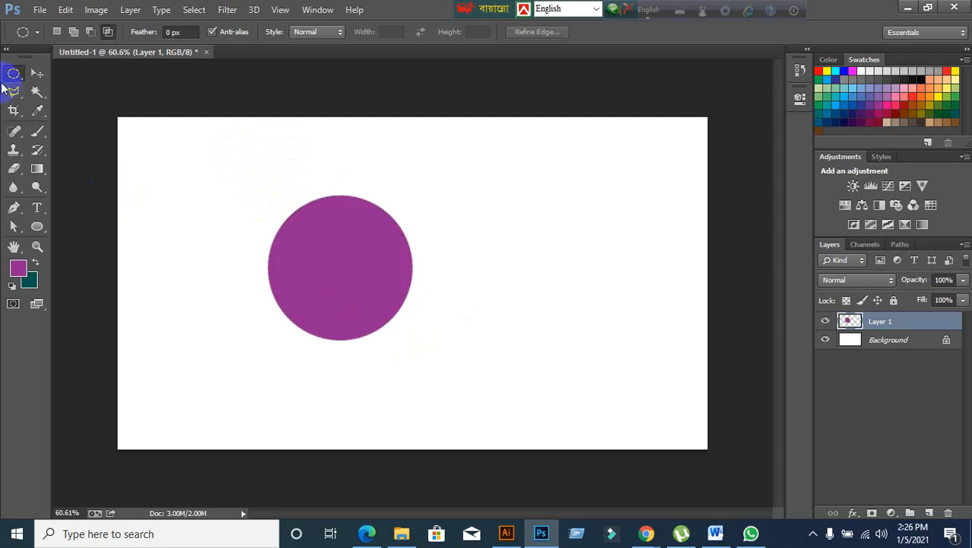
# Step: Move the purple circle to the upper-left area of the canvas
pyautogui.click(37, 73)
pyautogui.moveTo(393, 282); pyautogui.dragTo(345, 271)
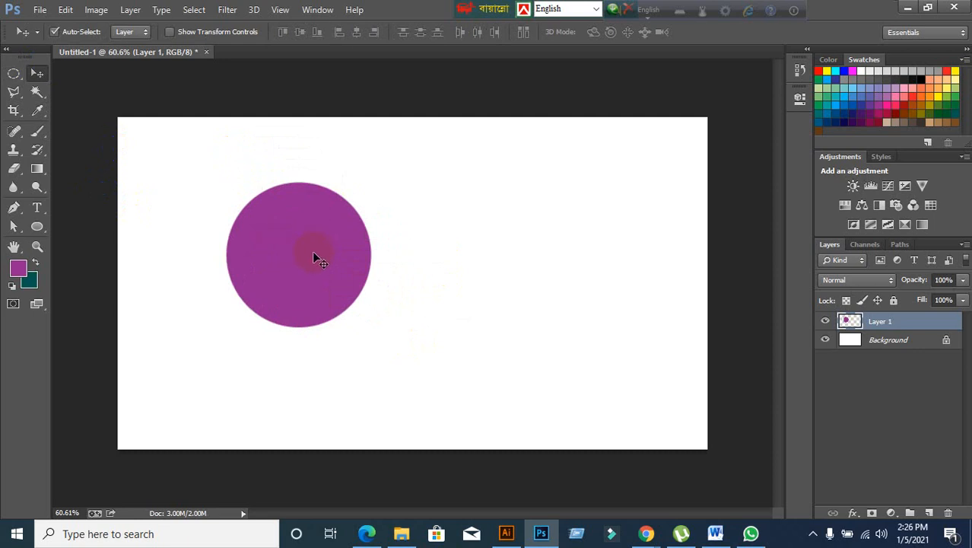
pyautogui.moveTo(312, 254); pyautogui.dragTo(266, 219)
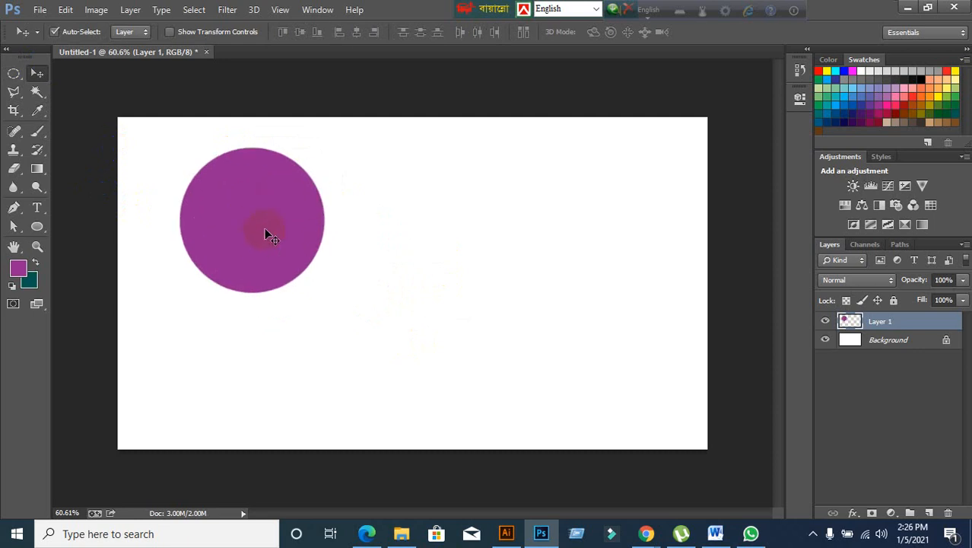
# Step: Duplicate the purple circle twice, placing one copy level with it on the right and another below it
pyautogui.moveTo(248, 208); pyautogui.dragTo(552, 279)
pyautogui.hotkey('ctrl', 'z')
pyautogui.moveTo(269, 232); pyautogui.dragTo(342, 369)
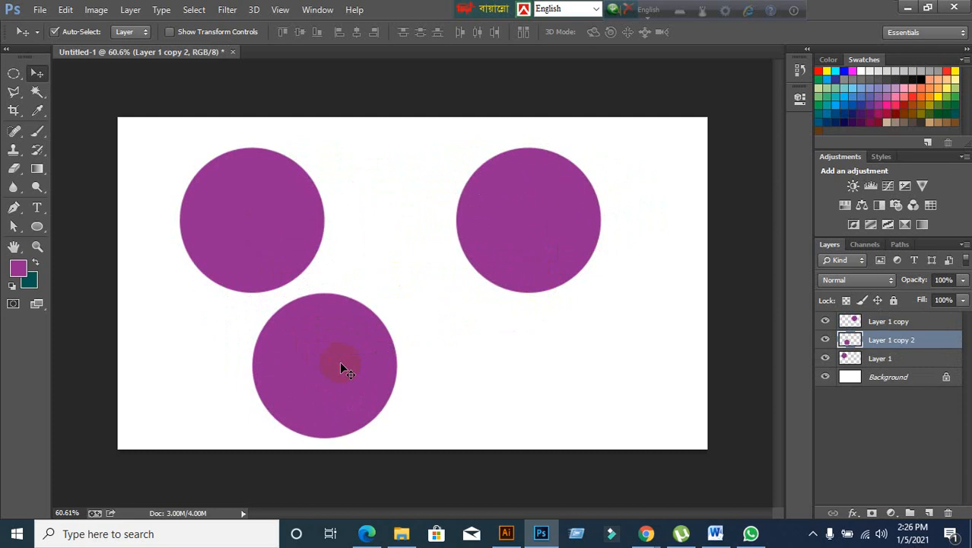
# Step: Delete both circle copies, moving the right-hand one closer to the original before removing it
pyautogui.press('Delete')
pyautogui.moveTo(569, 272); pyautogui.dragTo(502, 247)
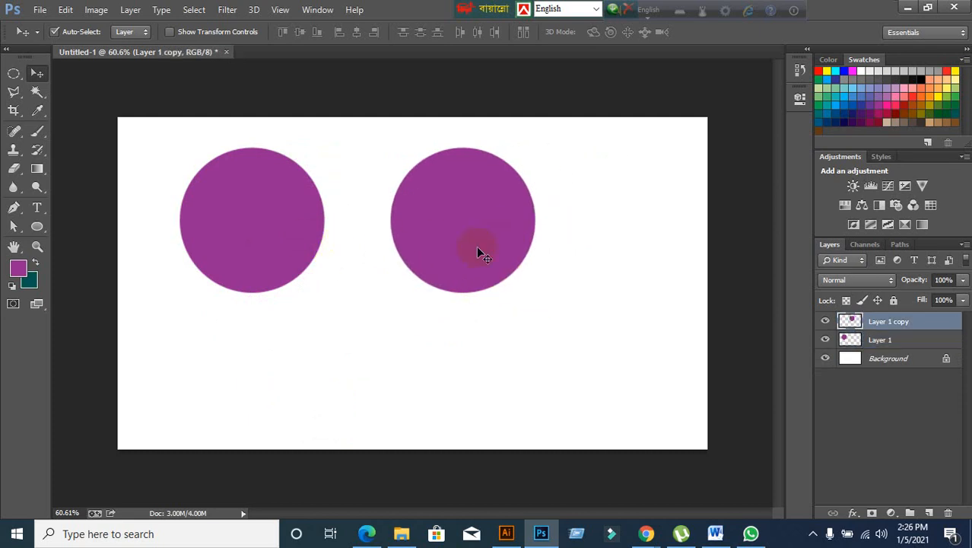
pyautogui.press('Delete')
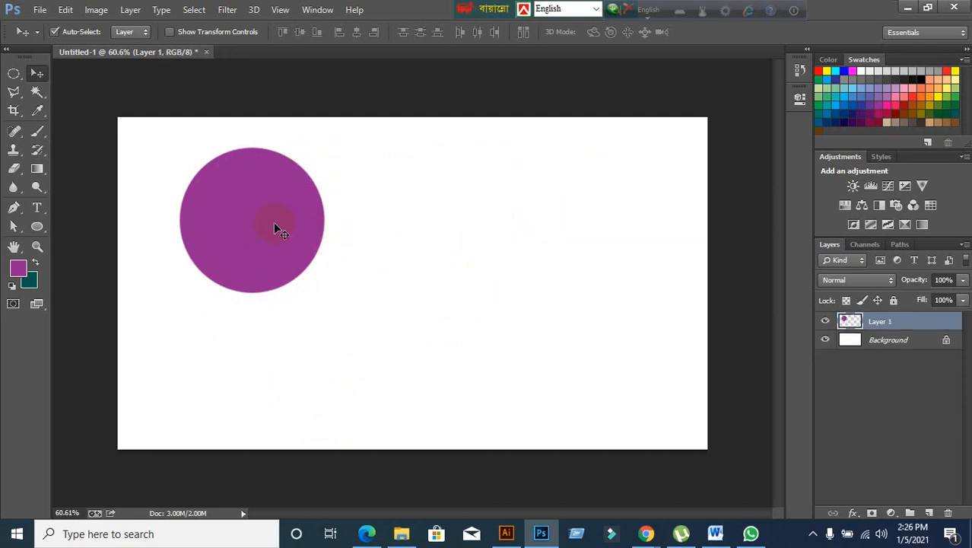
# Step: Scale the purple circle down to roughly two thirds and move it closer to the canvas's upper-left corner
pyautogui.hotkey('ctrl', 't')
pyautogui.moveTo(326, 290); pyautogui.dragTo(272, 241)
pyautogui.click(717, 32)
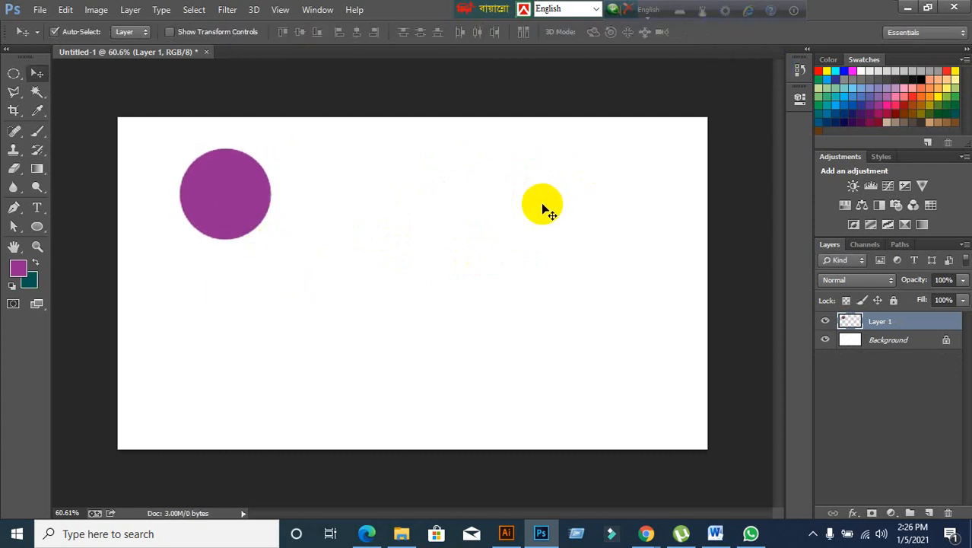
pyautogui.moveTo(243, 203); pyautogui.dragTo(220, 204)
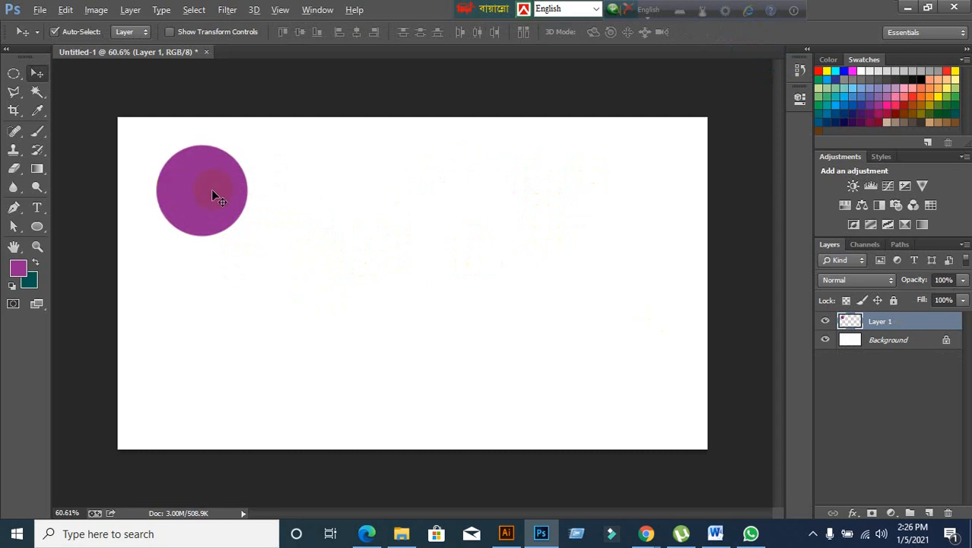
# Step: Duplicate the purple circle to its right, and delete the copy after shifting it diagonally downward
pyautogui.keyDown('alt'); pyautogui.moveTo(213, 196); pyautogui.dragTo(339, 213); pyautogui.keyUp('alt')
pyautogui.moveTo(416, 212); pyautogui.dragTo(417, 213)
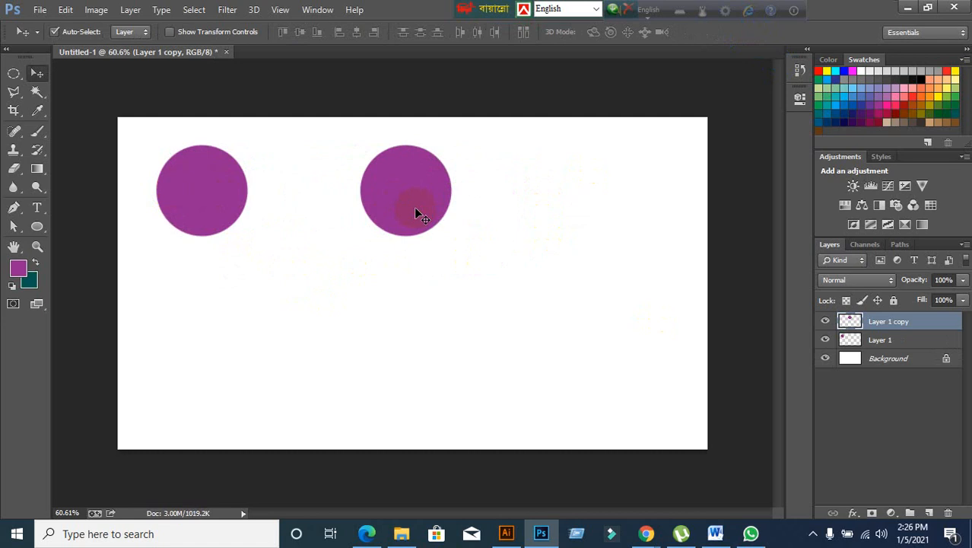
pyautogui.moveTo(391, 187); pyautogui.dragTo(441, 253)
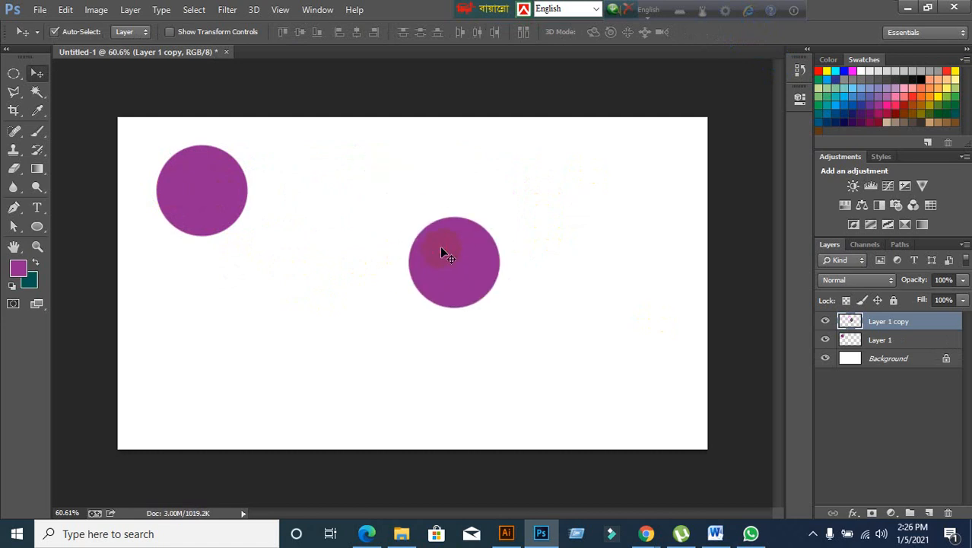
pyautogui.press('Delete')
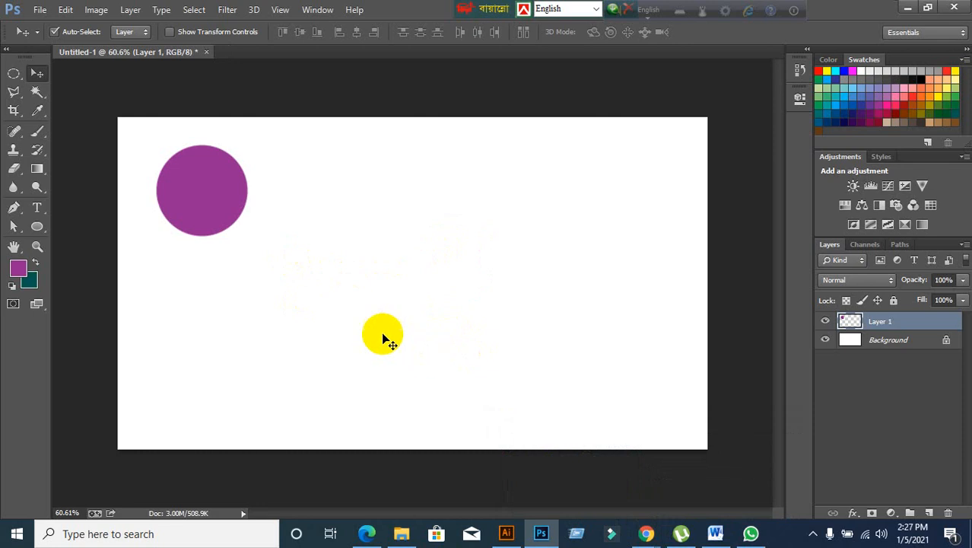
# Step: Check the Google Meet call in Chrome, and return to Photoshop with the purple circle nudged slightly
pyautogui.moveTo(647, 533)
pyautogui.click(547, 460)
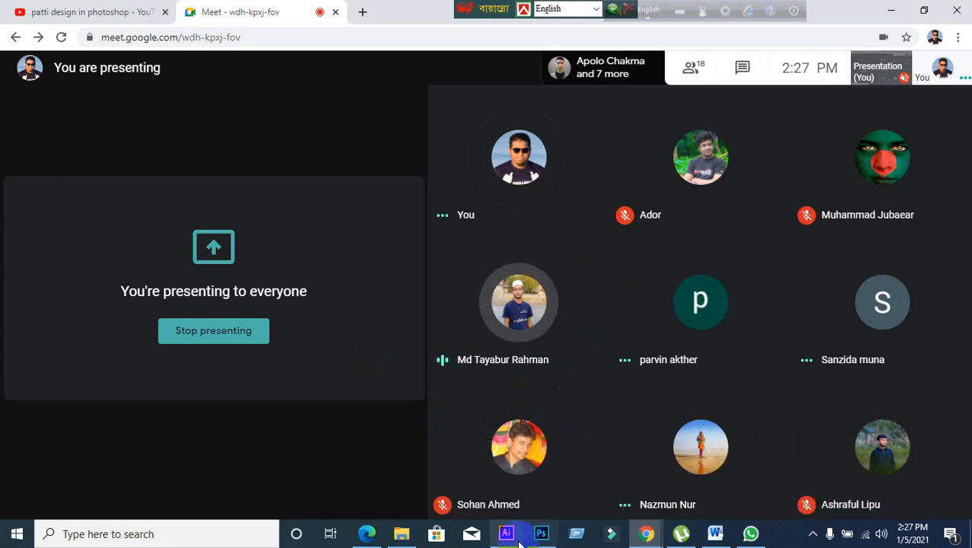
pyautogui.click(508, 536)
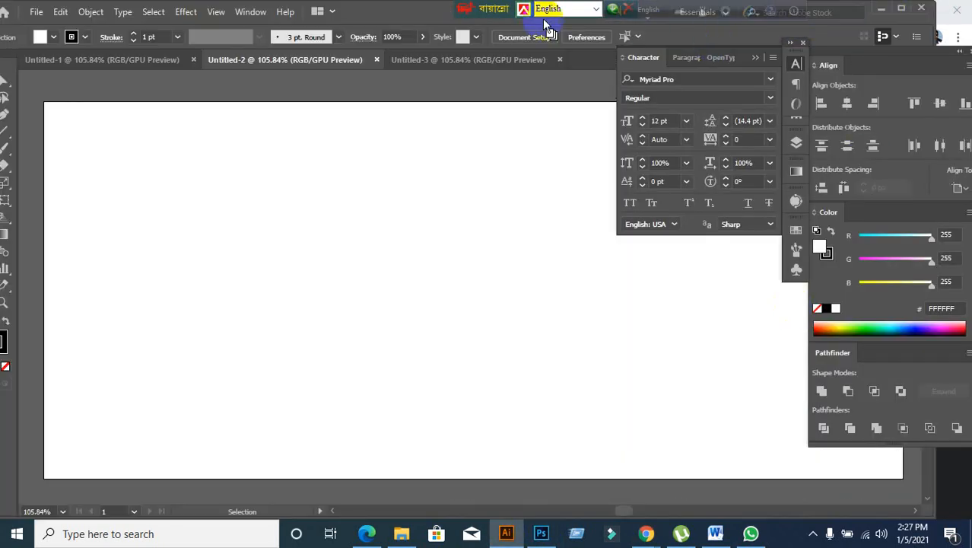
pyautogui.hotkey('alt', 'Tab')
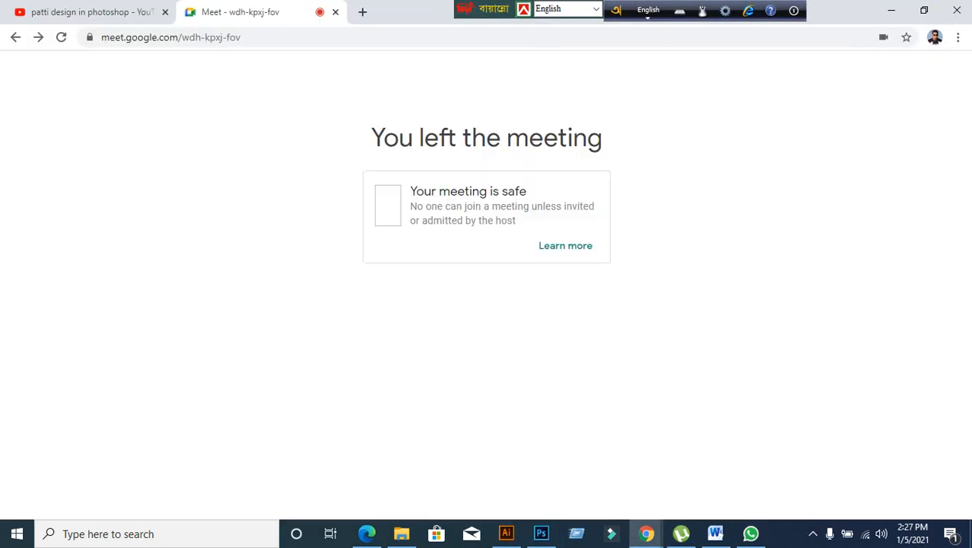
pyautogui.click(891, 11)
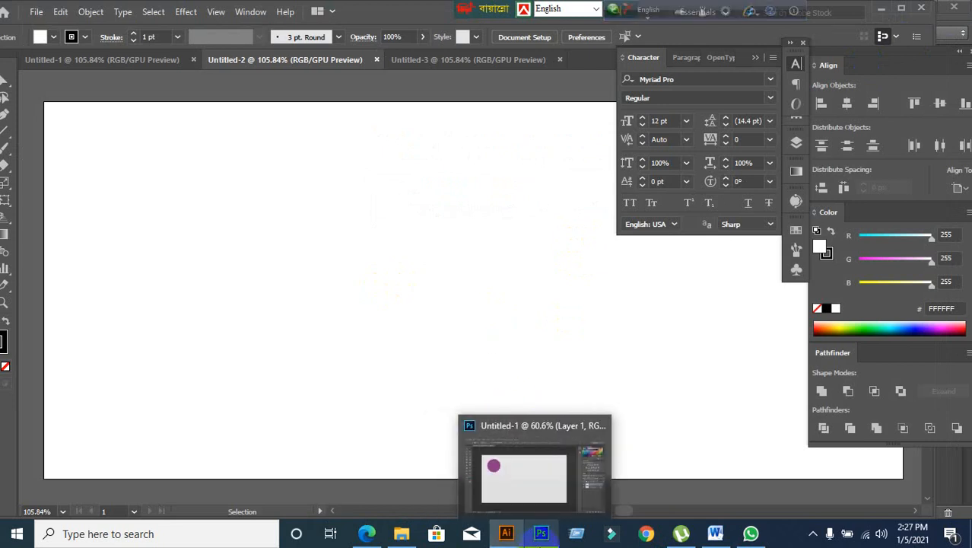
pyautogui.click(540, 533)
pyautogui.moveTo(202, 190); pyautogui.dragTo(207, 190)
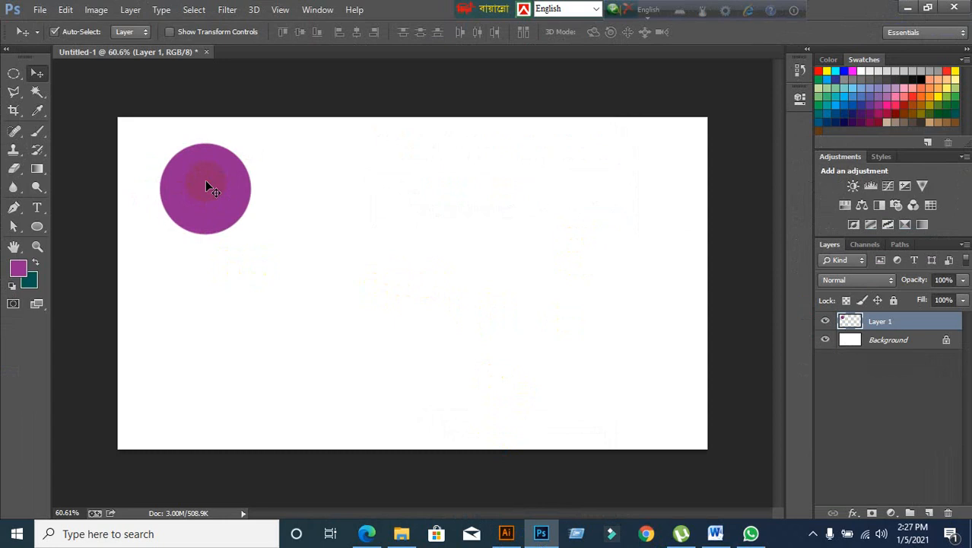
# Step: Open the Google Meet call in a new Chrome window and rejoin it with the camera off and the microphone on
pyautogui.click(907, 9)
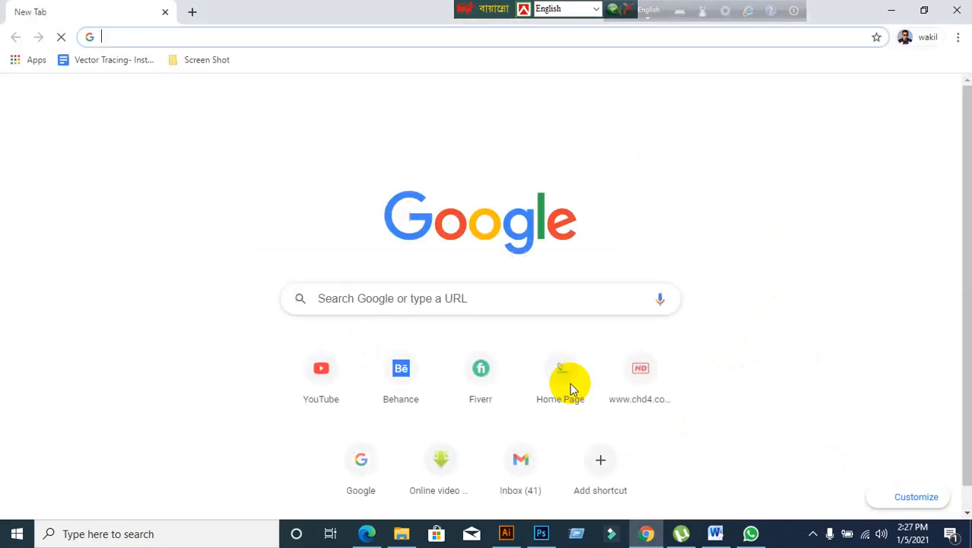
pyautogui.write('m')
pyautogui.press('Return')
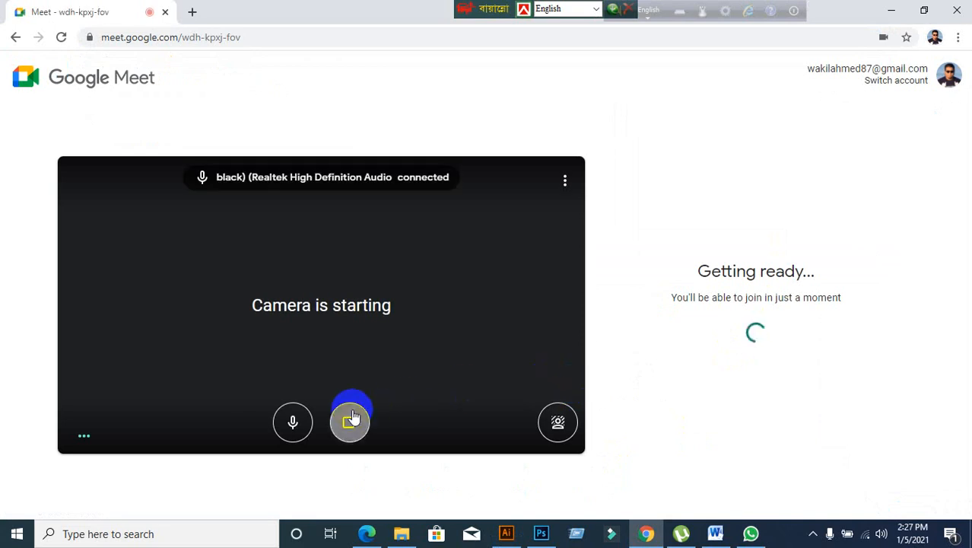
pyautogui.click(352, 416)
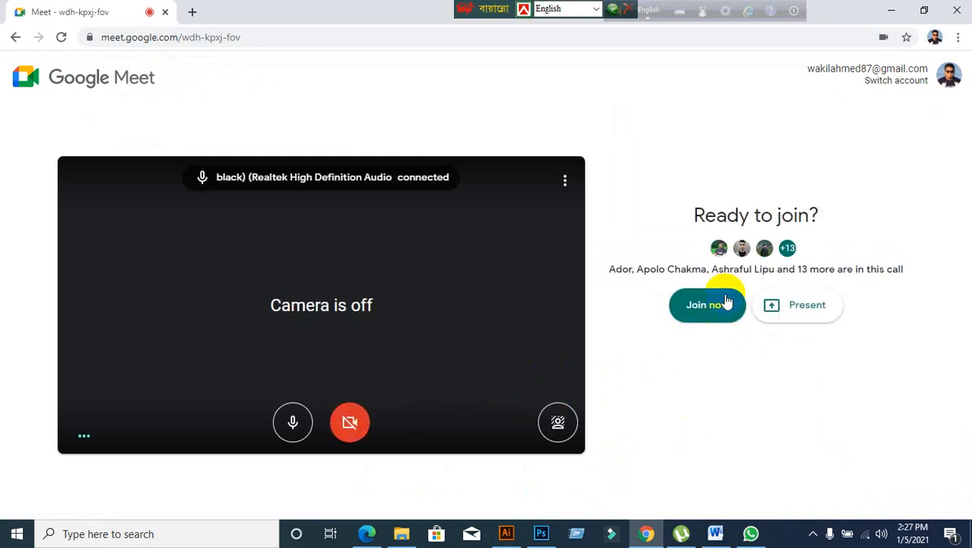
pyautogui.click(720, 306)
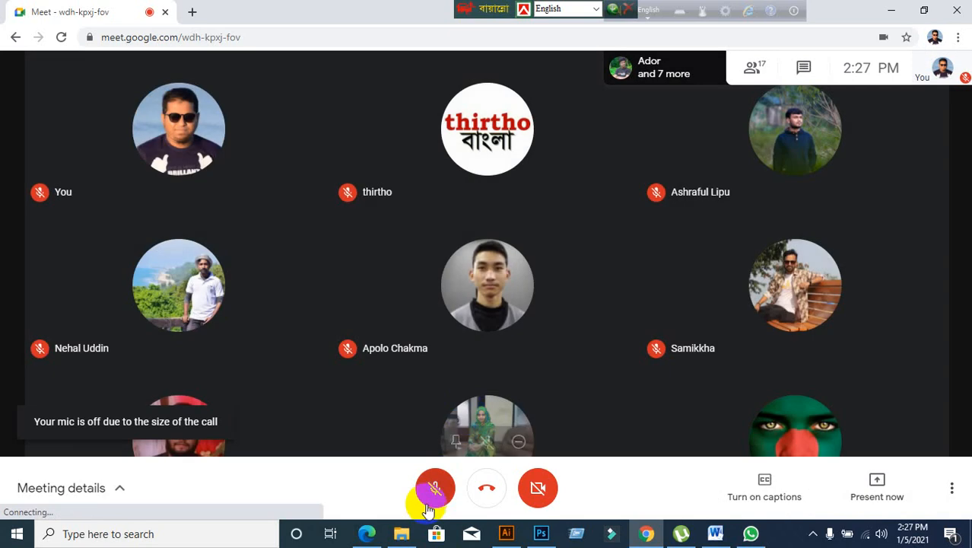
pyautogui.click(434, 487)
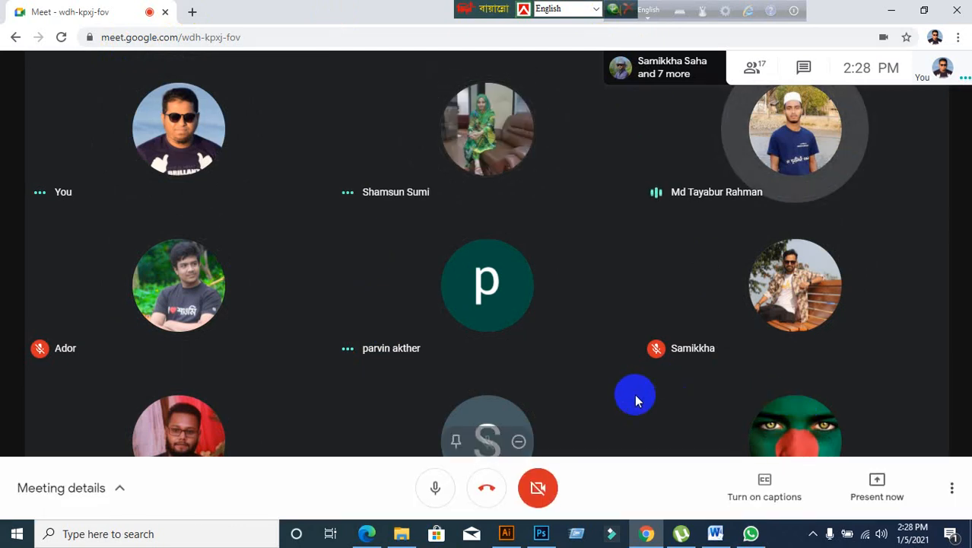
# Step: Return to Photoshop, scale the purple circle down to roughly four fifths, and keep it near the canvas's upper-left corner
pyautogui.click(541, 533)
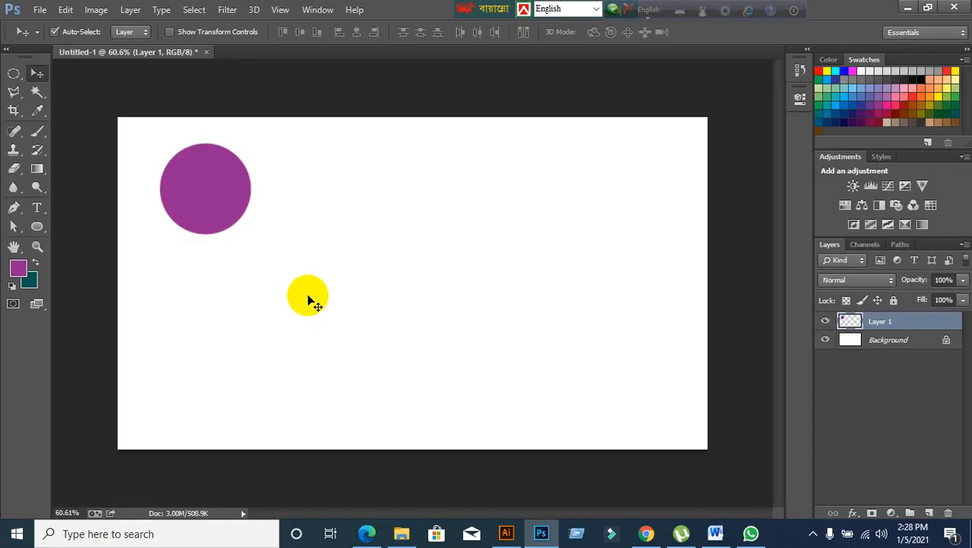
pyautogui.moveTo(230, 189)
pyautogui.mouseDown()
pyautogui.moveTo(262, 185)
pyautogui.moveTo(222, 189)
pyautogui.mouseUp()
pyautogui.hotkey('ctrl', 't')
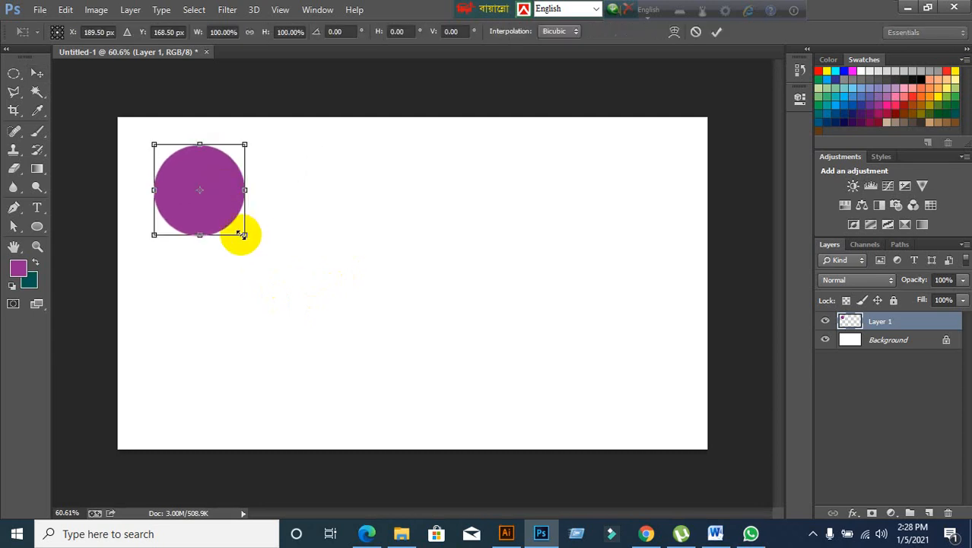
pyautogui.moveTo(246, 233); pyautogui.dragTo(189, 204)
pyautogui.click(715, 34)
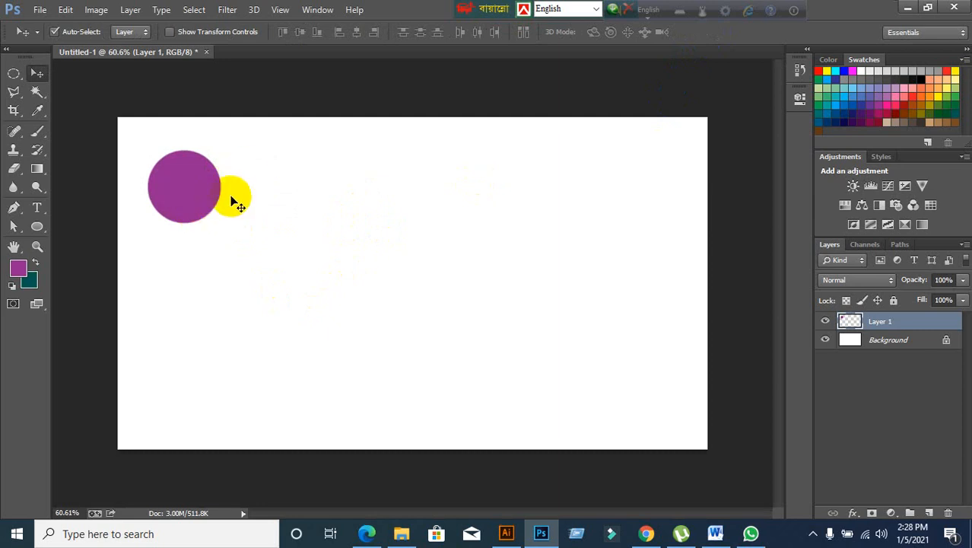
pyautogui.moveTo(183, 192)
pyautogui.mouseDown()
pyautogui.moveTo(213, 197)
pyautogui.moveTo(201, 190)
pyautogui.moveTo(186, 200)
pyautogui.mouseUp()
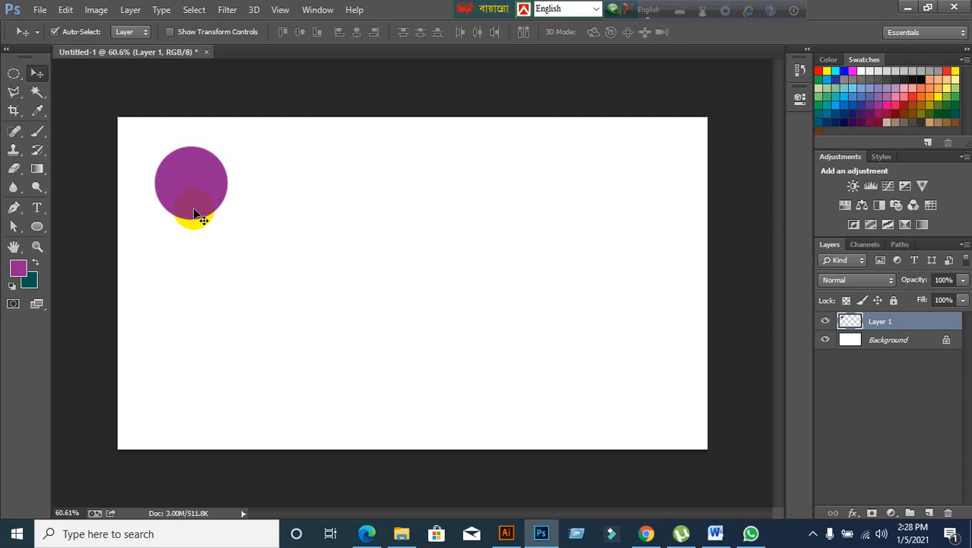
# Step: Switch to the Google Meet call in Chrome, present the entire screen, and hide the sharing notice
pyautogui.click(655, 538)
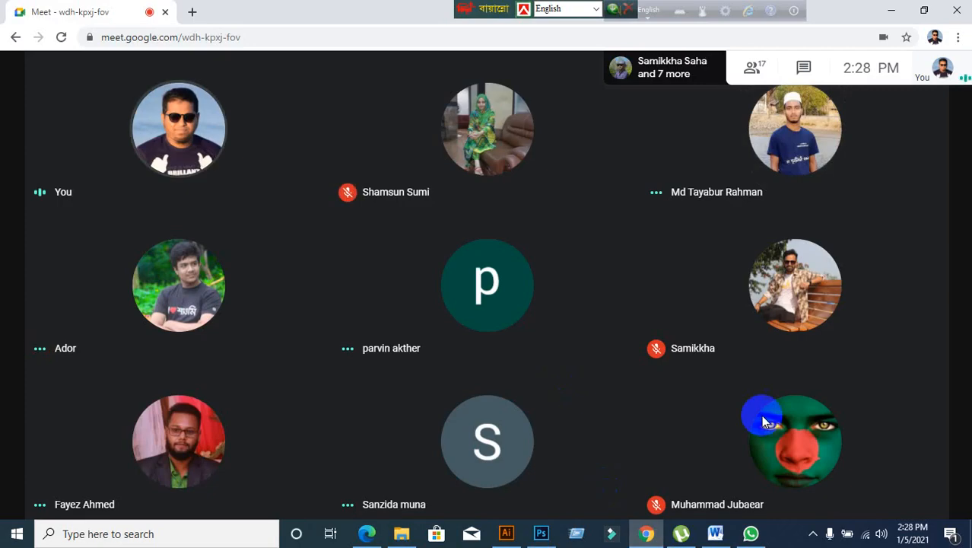
pyautogui.click(849, 493)
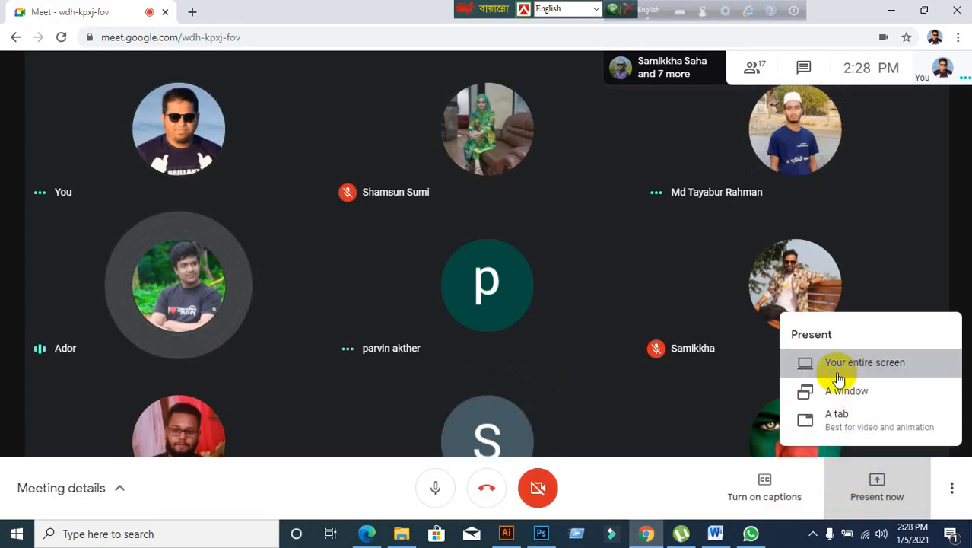
pyautogui.click(840, 365)
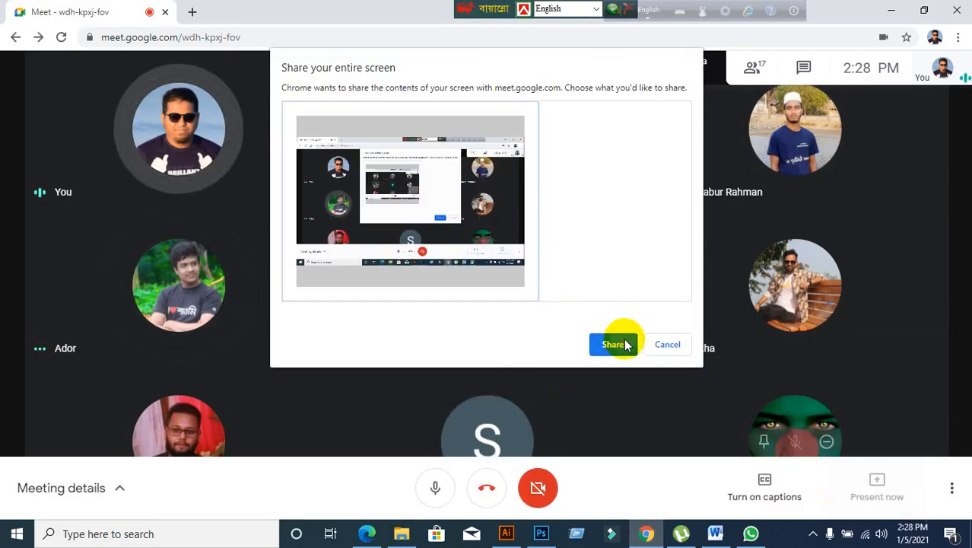
pyautogui.click(631, 344)
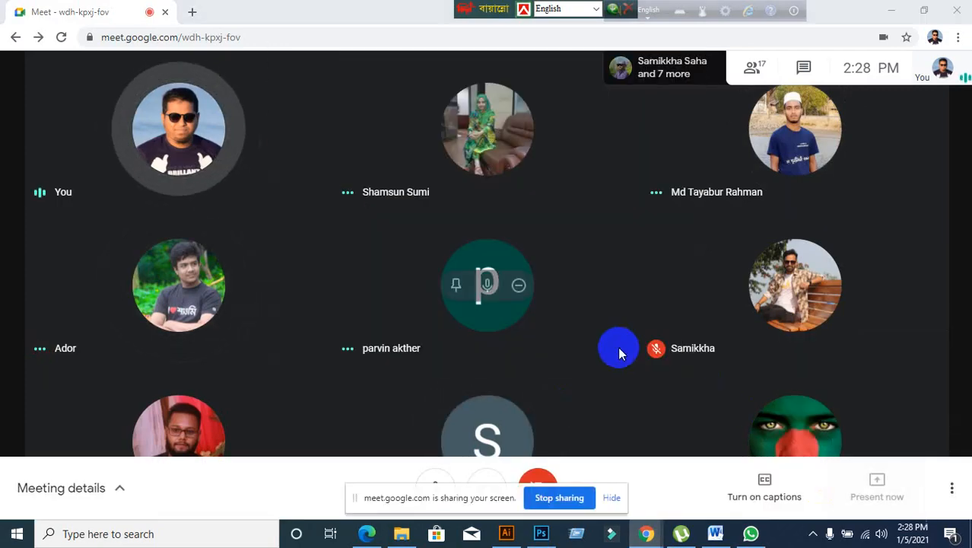
pyautogui.click(612, 497)
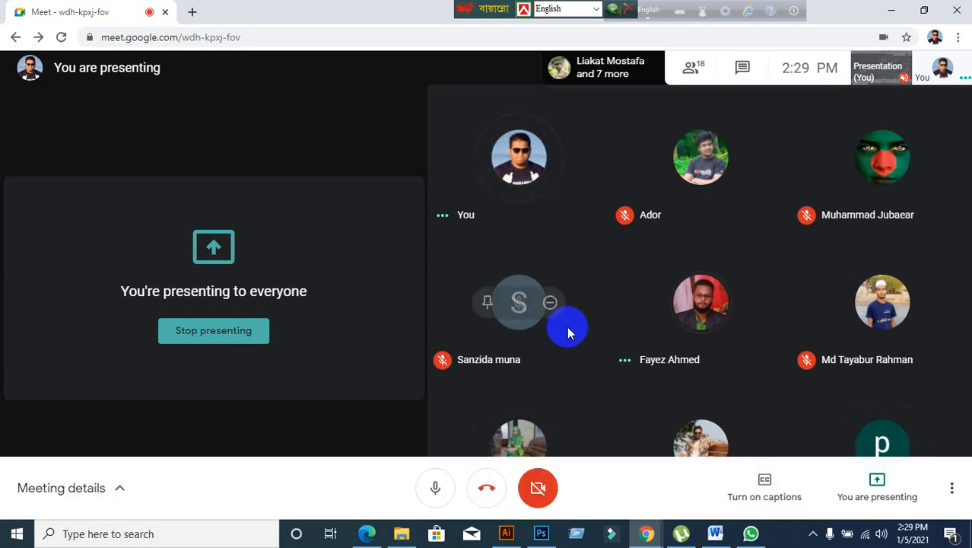
# Step: Return to Photoshop, delete the purple circle's layer, and add a new empty layer above the background
pyautogui.click(540, 534)
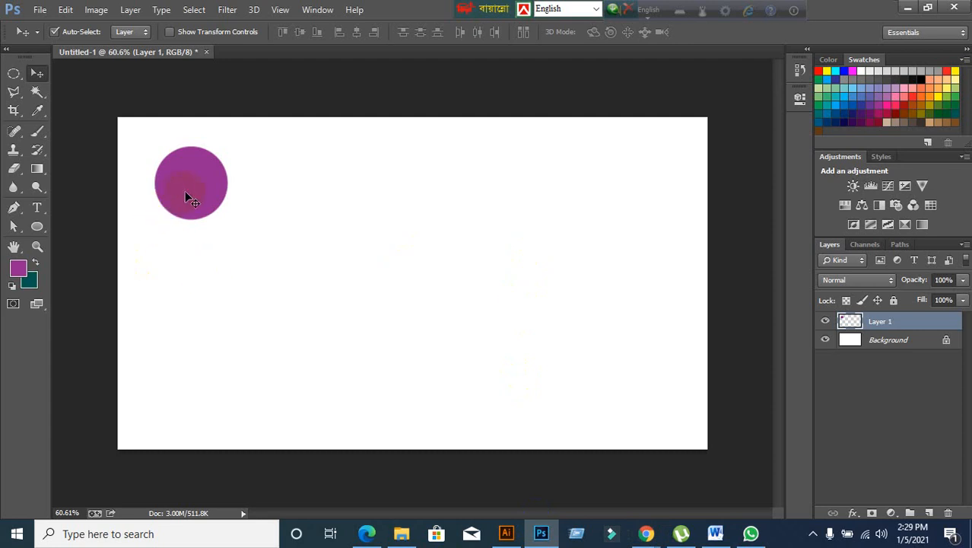
pyautogui.press('Delete')
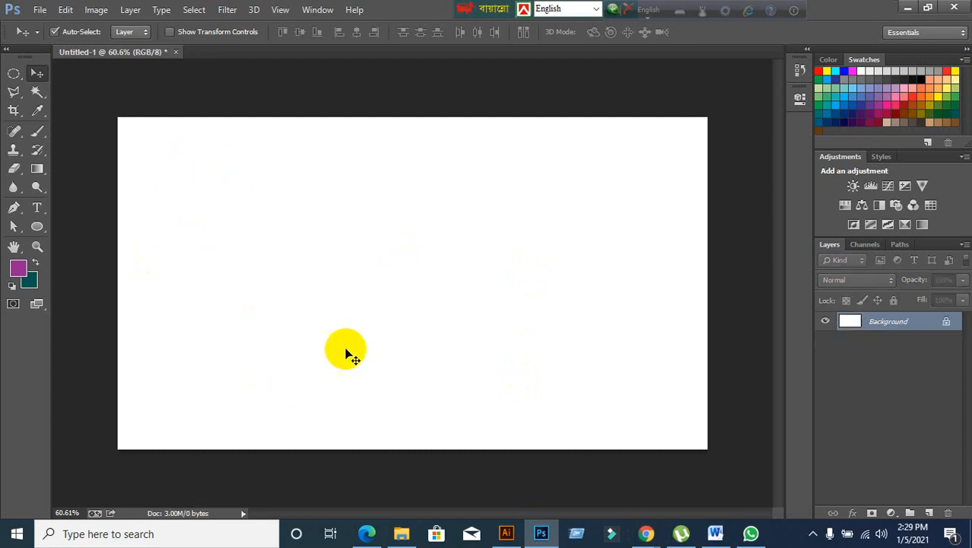
pyautogui.click(929, 513)
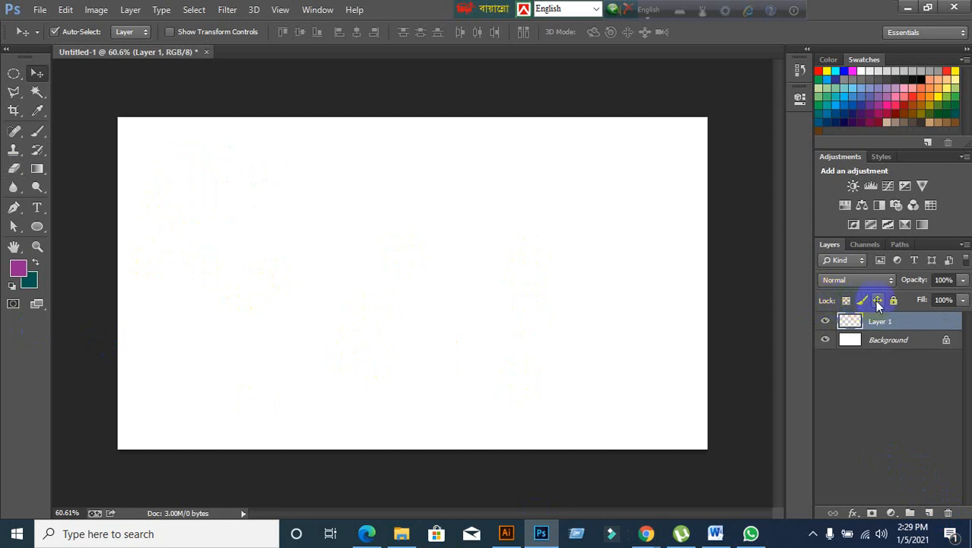
# Step: Draw a circular selection near the middle of the canvas, fill it with the purple foreground colour, and deselect it
pyautogui.click(14, 73)
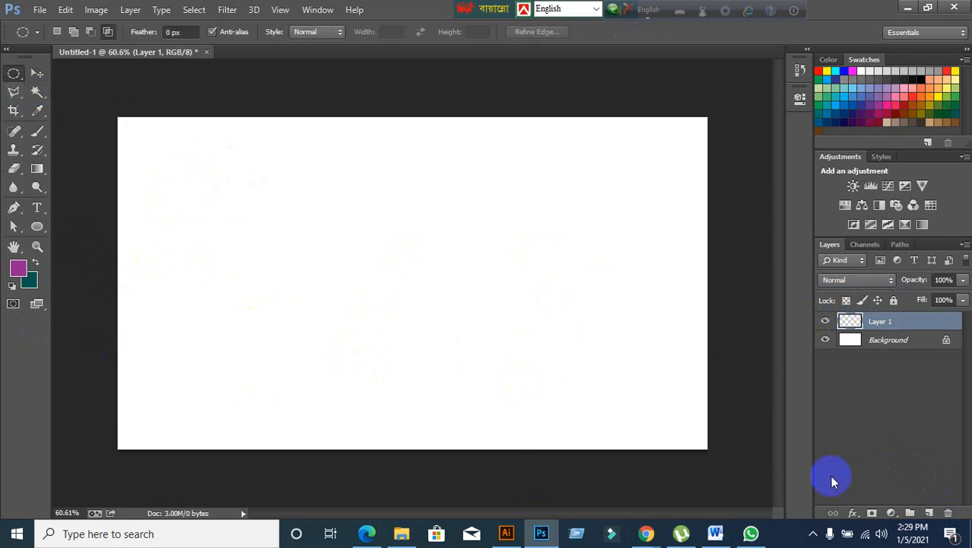
pyautogui.moveTo(284, 188); pyautogui.dragTo(451, 347)
pyautogui.hotkey('ctrl', 'd')
pyautogui.moveTo(318, 197); pyautogui.dragTo(450, 356)
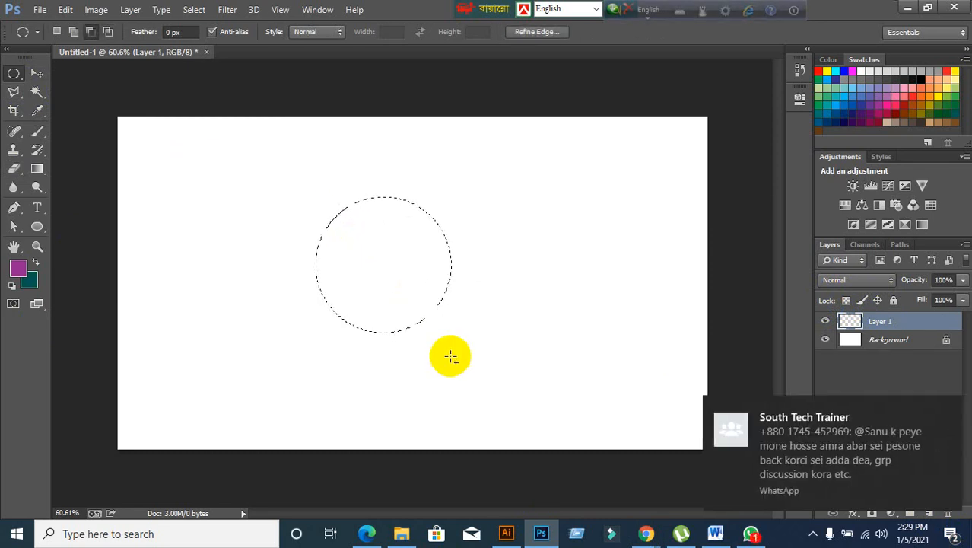
pyautogui.hotkey('alt', 'BackSpace')
pyautogui.hotkey('ctrl', 'd')
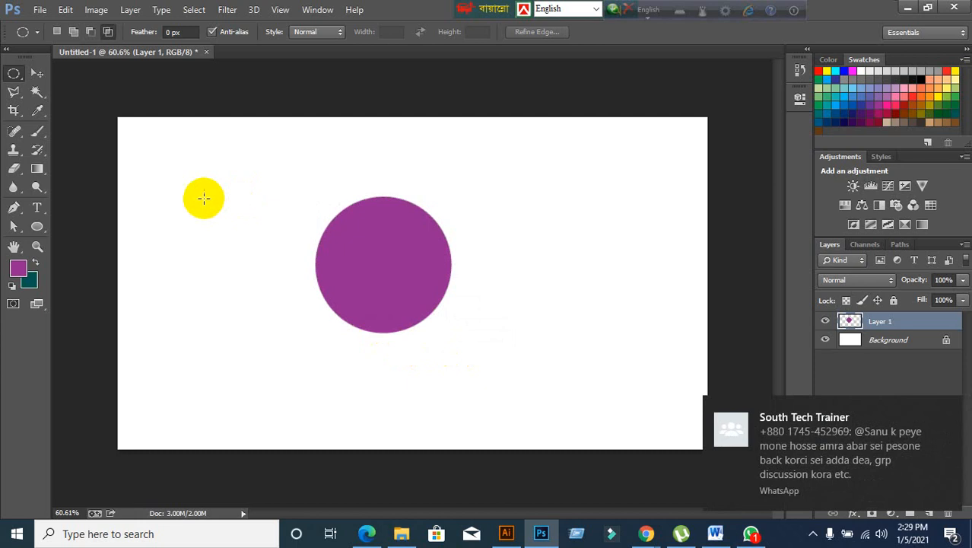
# Step: Switch to the Move tool and add four empty layers above the purple circle's layer
pyautogui.click(37, 75)
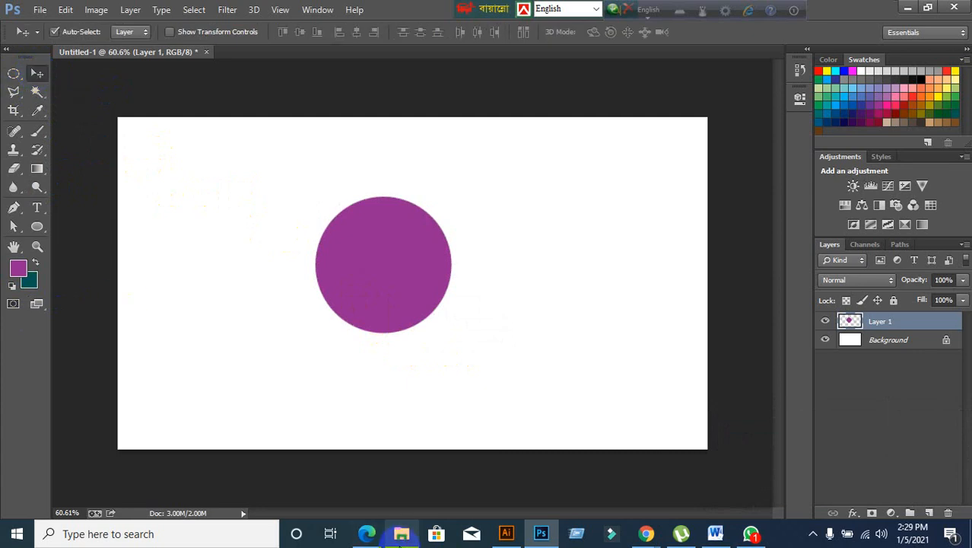
pyautogui.moveTo(401, 541)
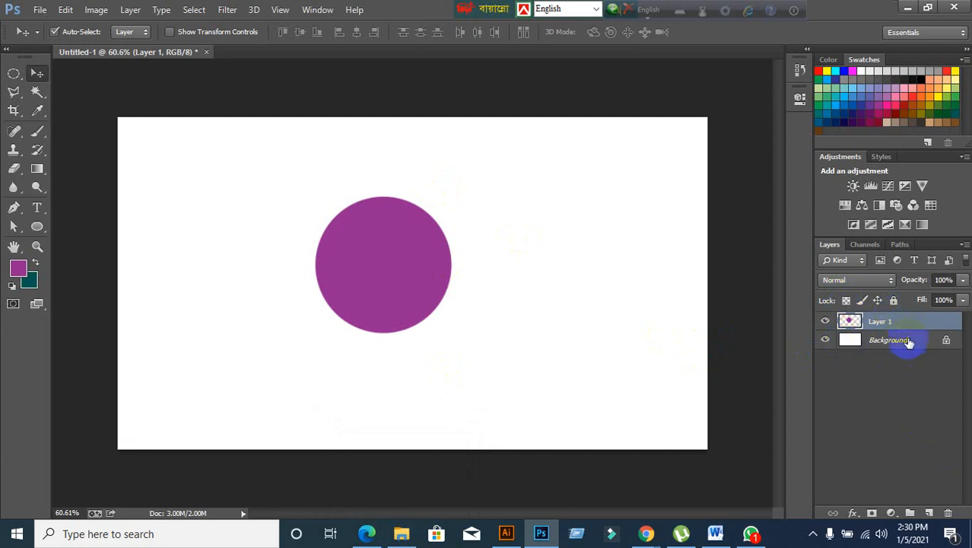
pyautogui.click(929, 513)
pyautogui.click(928, 513)
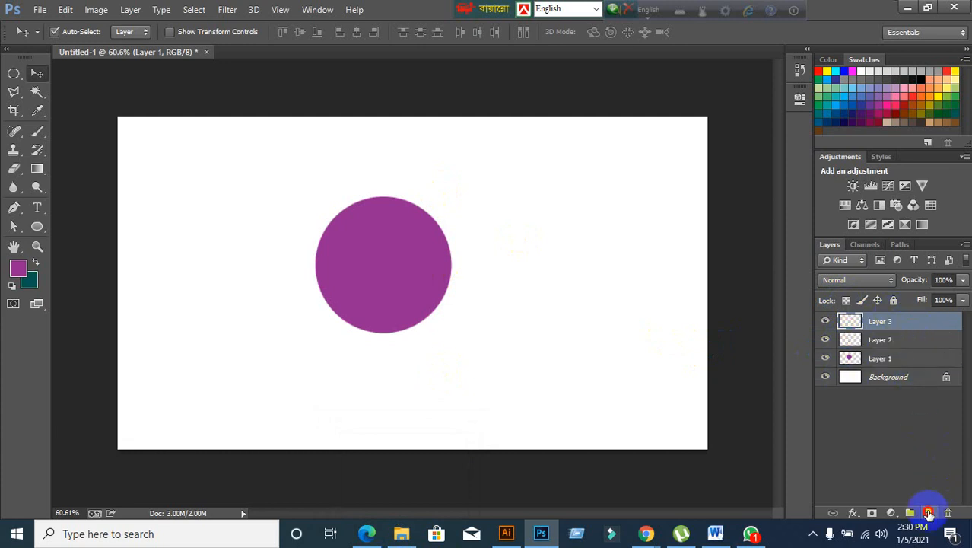
pyautogui.click(929, 512)
pyautogui.click(929, 513)
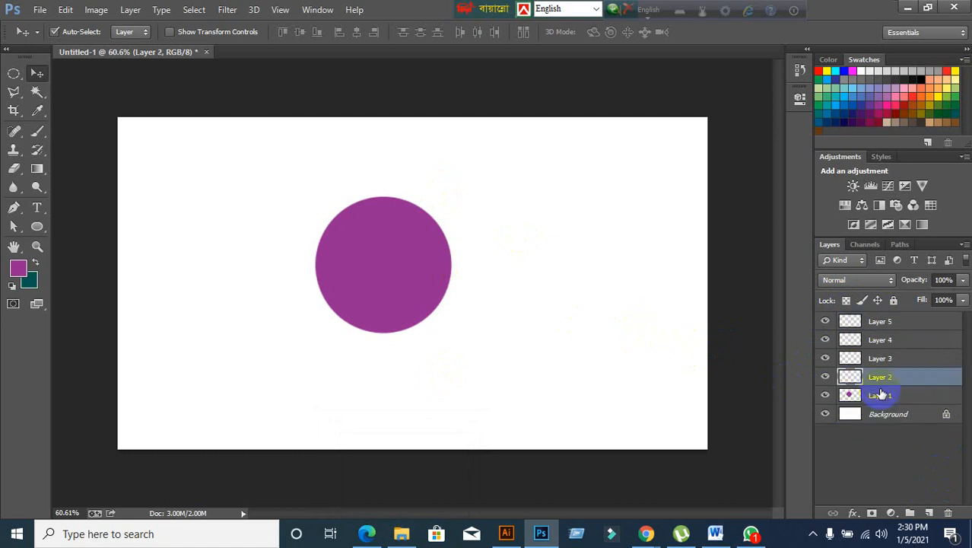
# Step: Delete the four empty layers, Layer 2 through Layer 5
pyautogui.keyDown('shift'); pyautogui.click(882, 322); pyautogui.keyUp('shift')
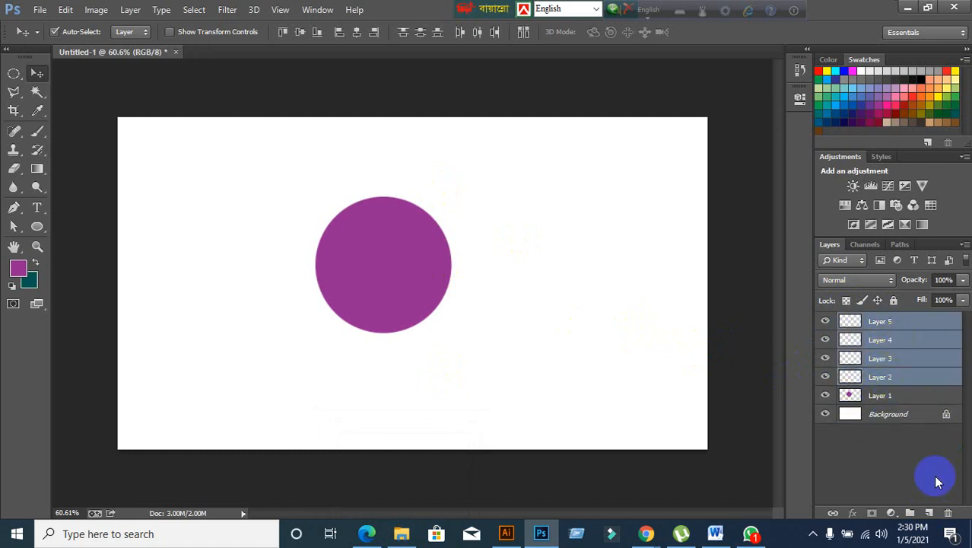
pyautogui.click(948, 514)
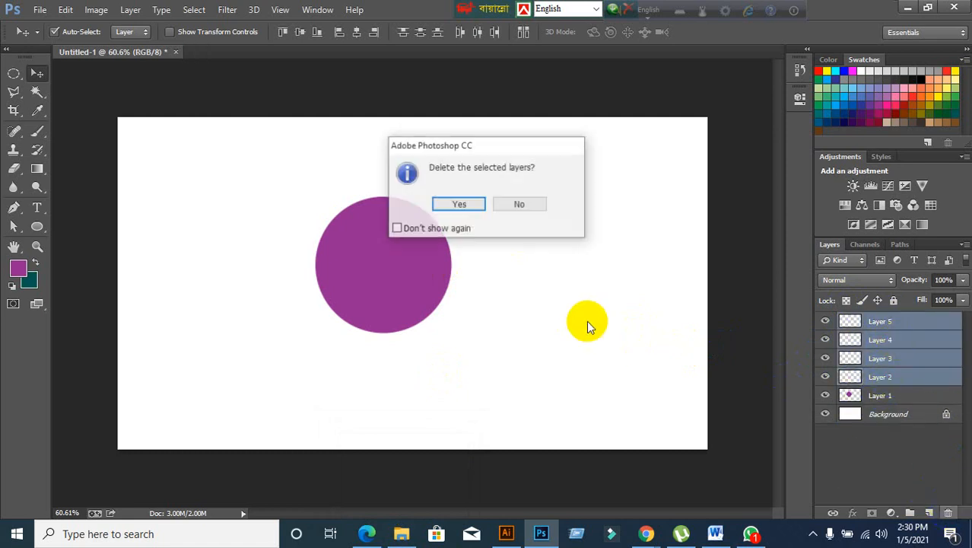
pyautogui.click(459, 203)
# Step: Duplicate the purple circle's layer in place
pyautogui.hotkey('ctrl', 'j')
pyautogui.hotkey('ctrl', 'j')
pyautogui.hotkey('ctrl', 'j')
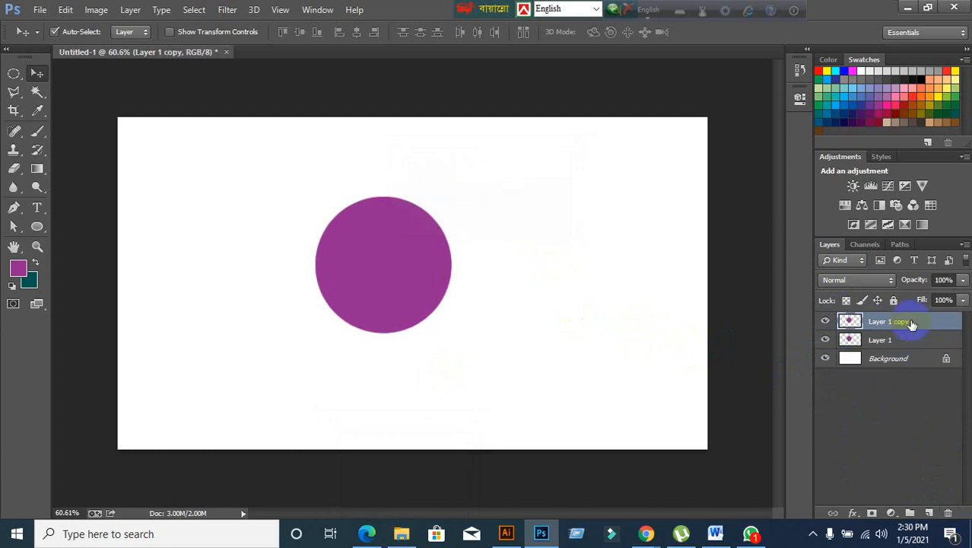
# Step: Add two more copies of the purple circle's layer and select each circle layer in turn, ending on Layer 1
pyautogui.click(892, 385)
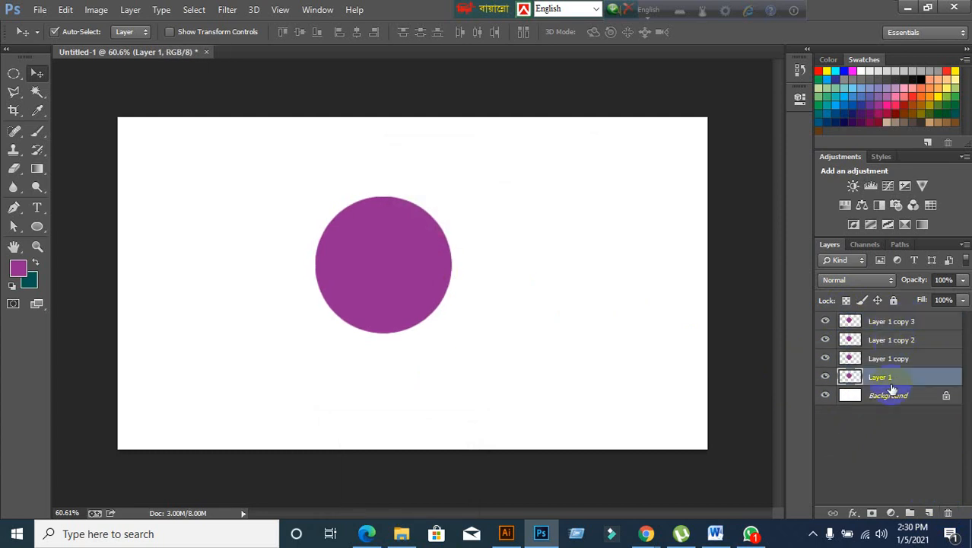
pyautogui.click(890, 339)
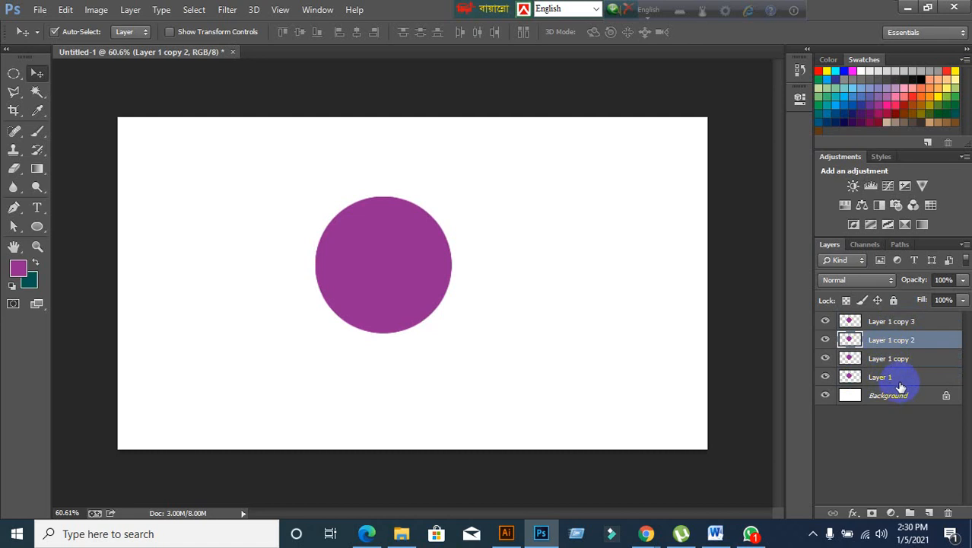
pyautogui.click(899, 379)
pyautogui.click(898, 361)
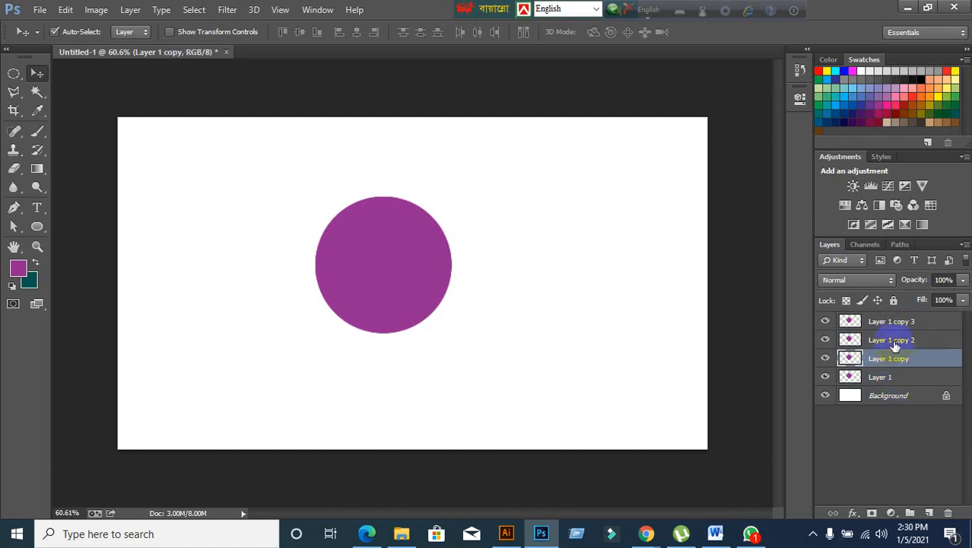
pyautogui.click(897, 342)
pyautogui.click(891, 323)
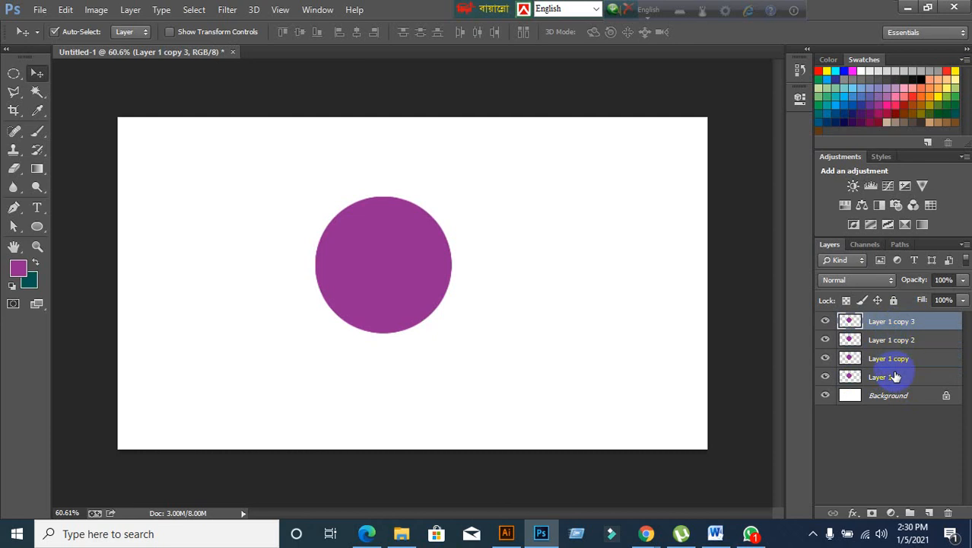
pyautogui.click(896, 376)
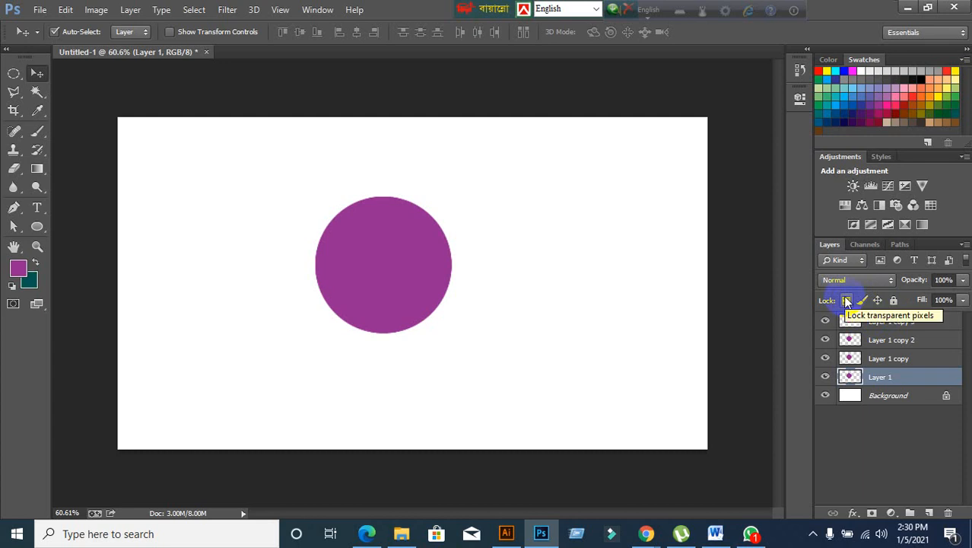
# Step: Turn Lock transparent pixels on and off again for Layer 1, twice
pyautogui.click(847, 301)
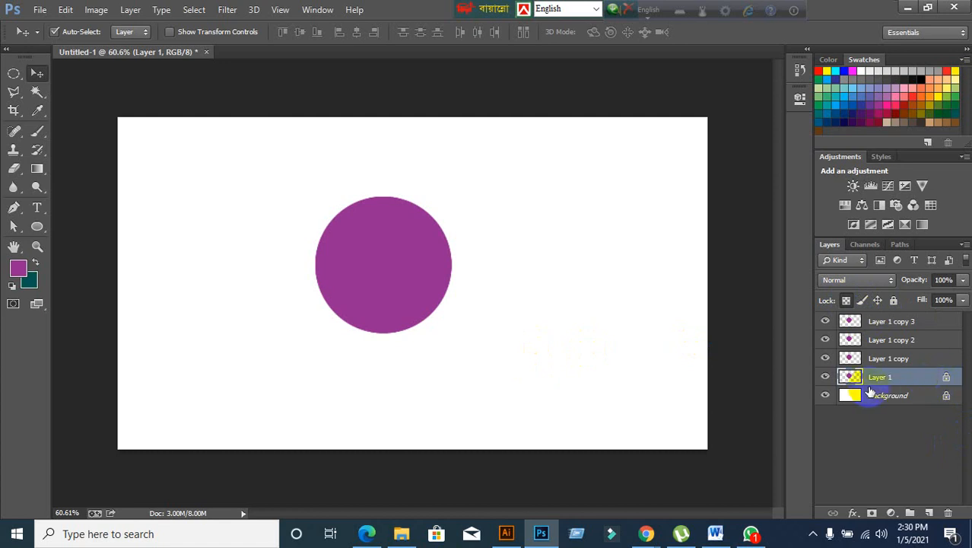
pyautogui.click(845, 301)
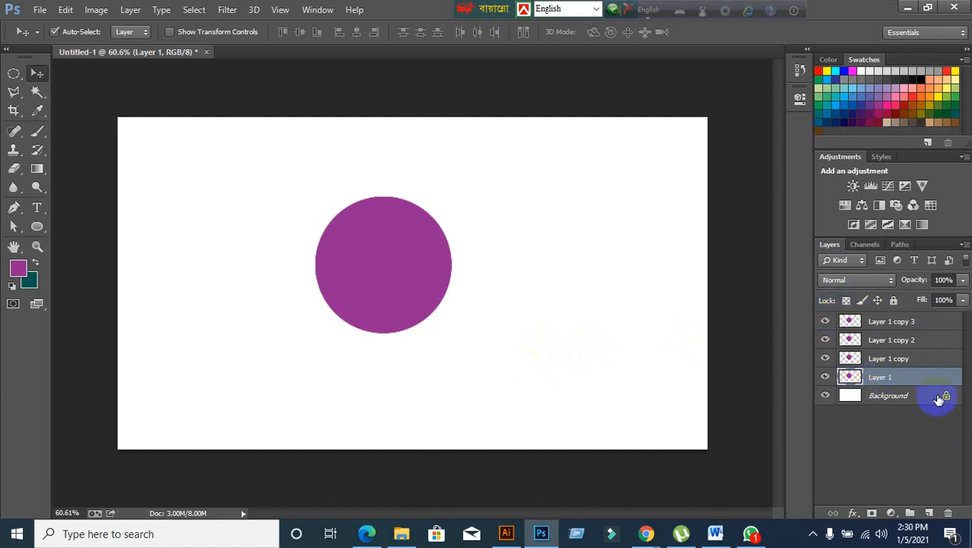
pyautogui.click(846, 300)
pyautogui.click(842, 302)
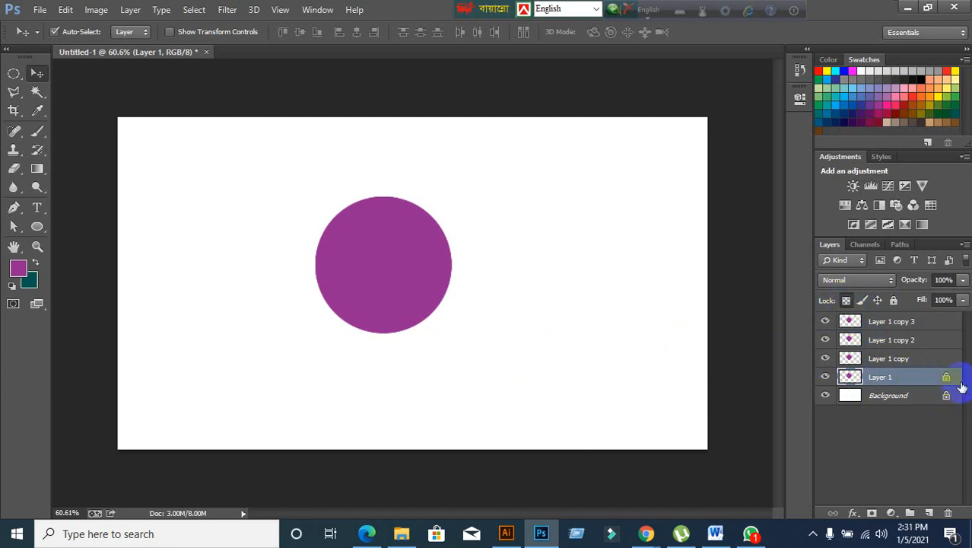
pyautogui.click(846, 302)
pyautogui.click(847, 301)
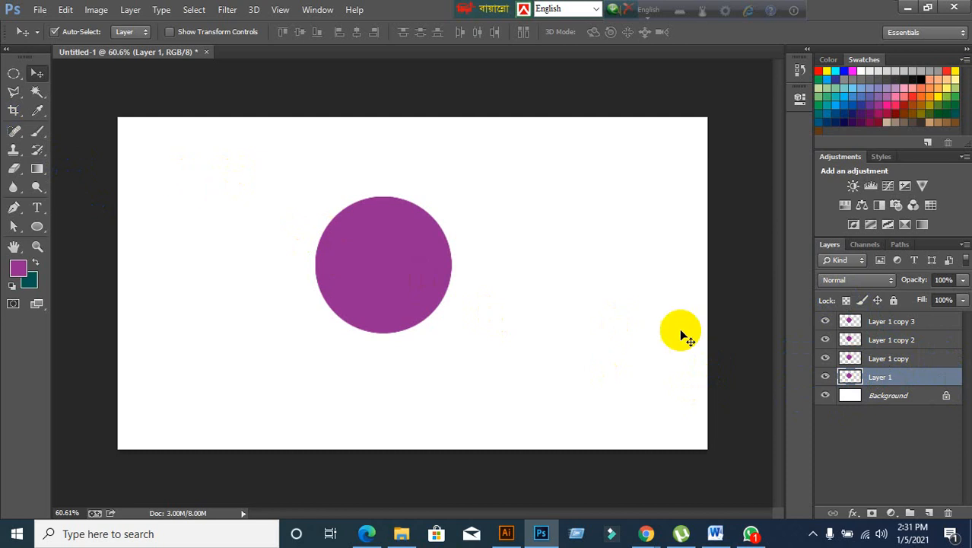
# Step: Draw a rectangular selection overlapping the circle's left part on Layer 1, fill it with the teal background colour, and deselect it
pyautogui.rightClick(14, 73)
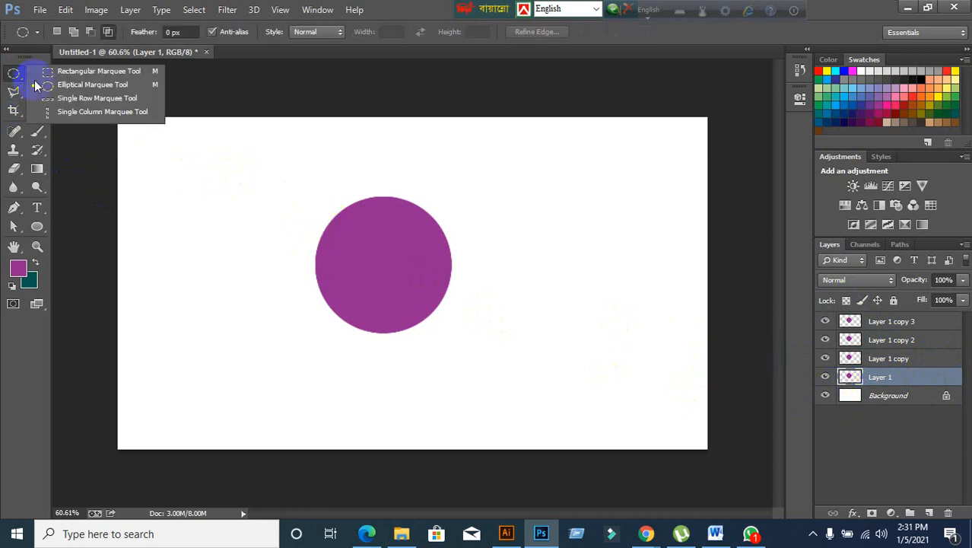
pyautogui.click(74, 73)
pyautogui.moveTo(246, 202); pyautogui.dragTo(369, 360)
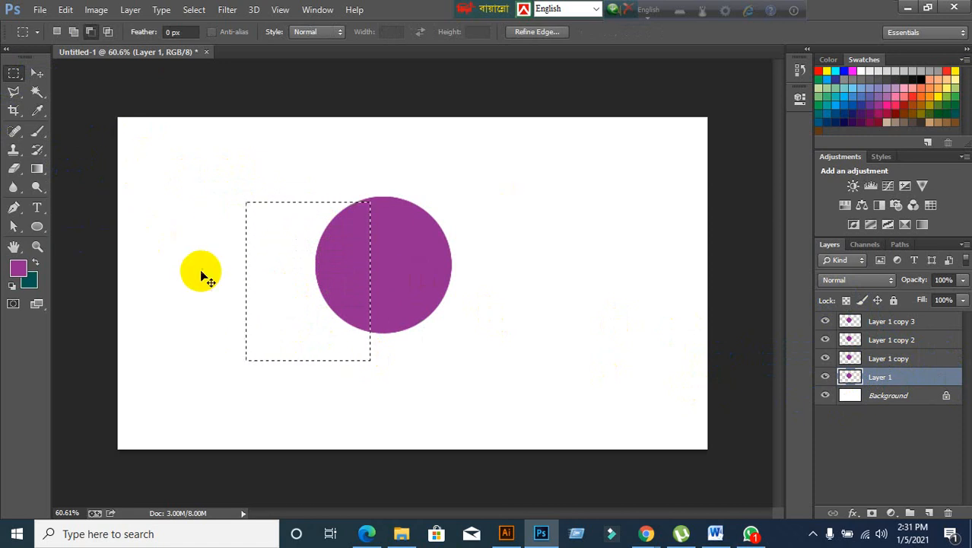
pyautogui.hotkey('ctrl', 'BackSpace')
pyautogui.hotkey('ctrl', 'd')
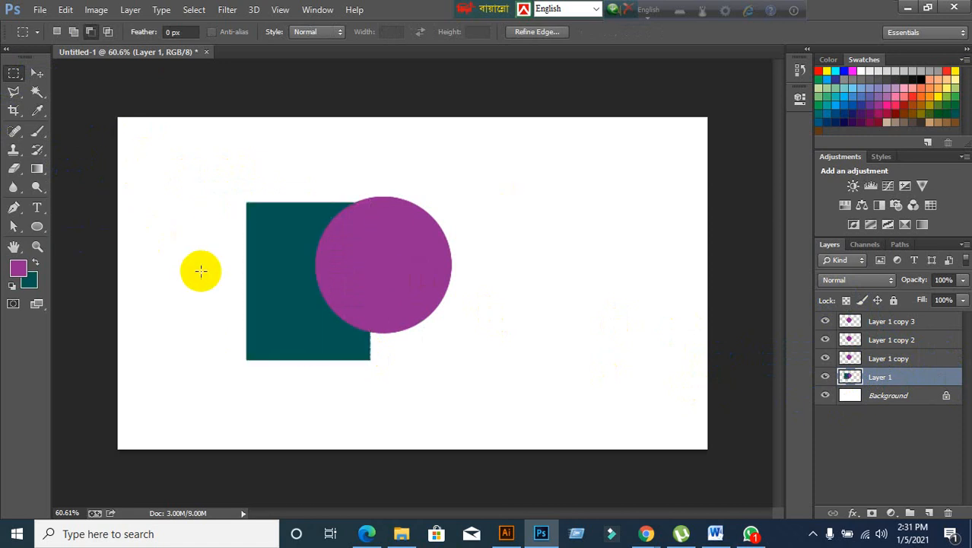
# Step: Move Layer 1 and the three circle copies apart on the canvas with the Move tool
pyautogui.click(36, 74)
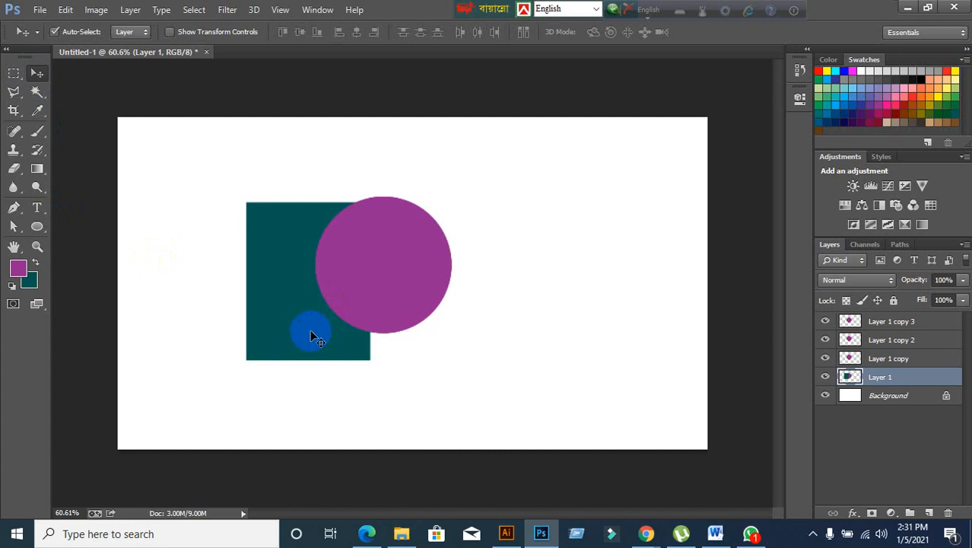
pyautogui.moveTo(311, 335); pyautogui.dragTo(197, 308)
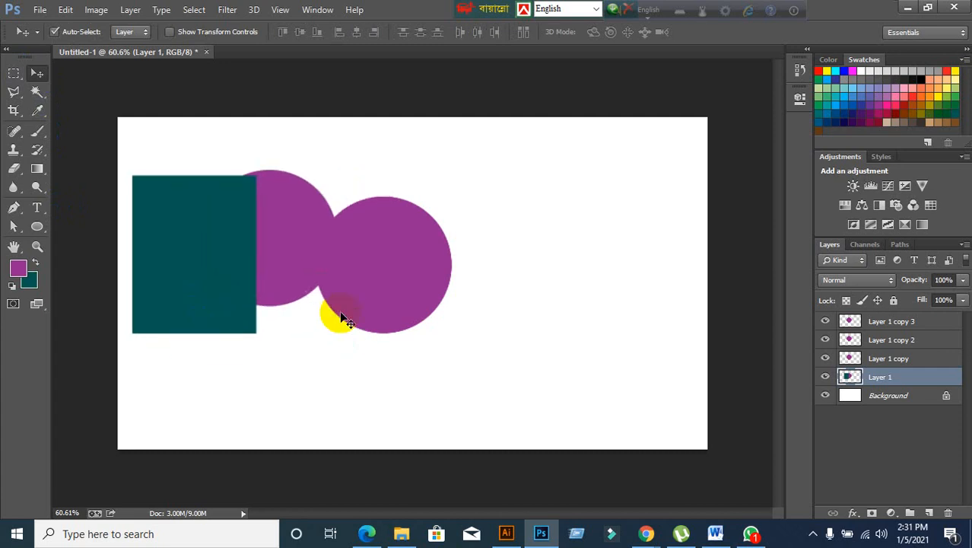
pyautogui.moveTo(374, 304); pyautogui.dragTo(597, 324)
pyautogui.moveTo(399, 288); pyautogui.dragTo(438, 373)
pyautogui.moveTo(291, 250); pyautogui.dragTo(334, 252)
# Step: Delete the three separated circle copies, Layer 1 copy through Layer 1 copy 3
pyautogui.click(934, 359)
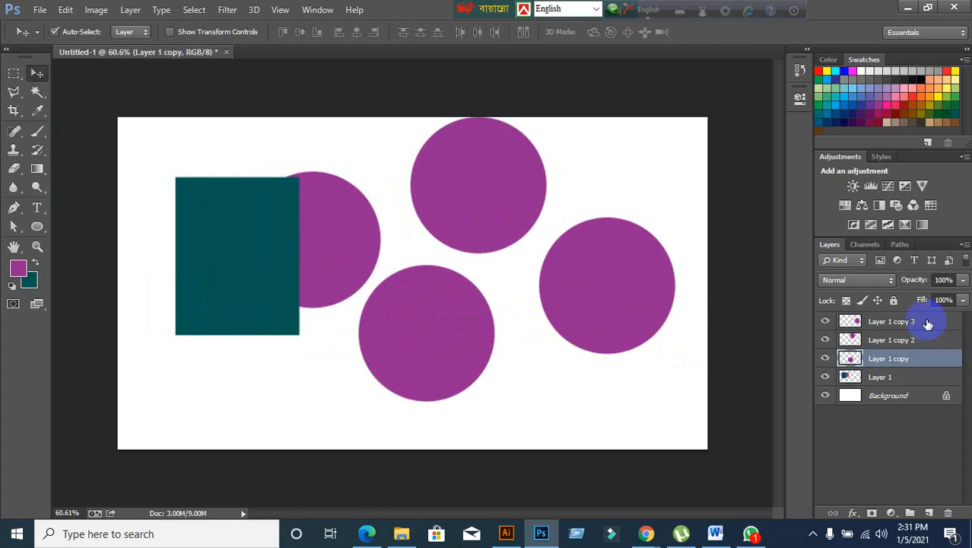
pyautogui.keyDown('shift'); pyautogui.click(927, 324); pyautogui.keyUp('shift')
pyautogui.click(948, 512)
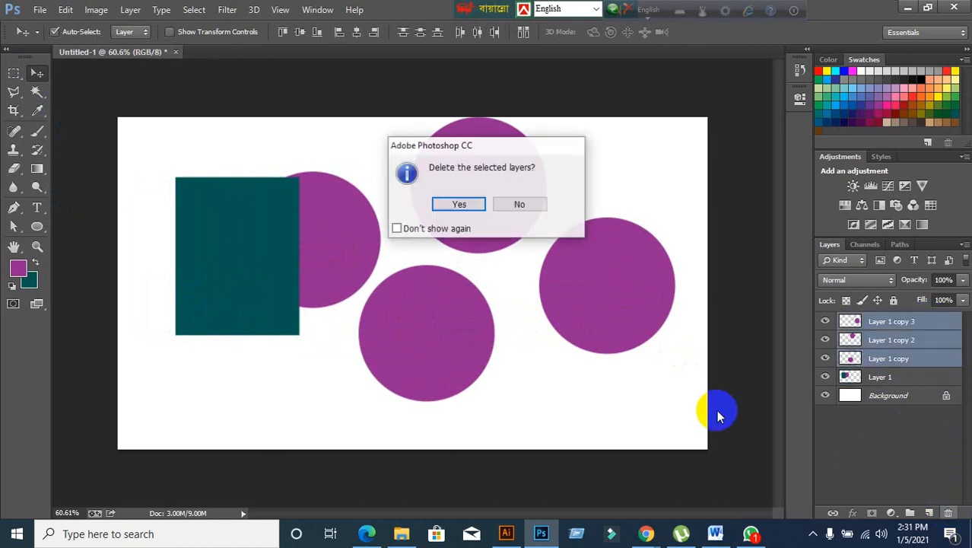
pyautogui.click(487, 205)
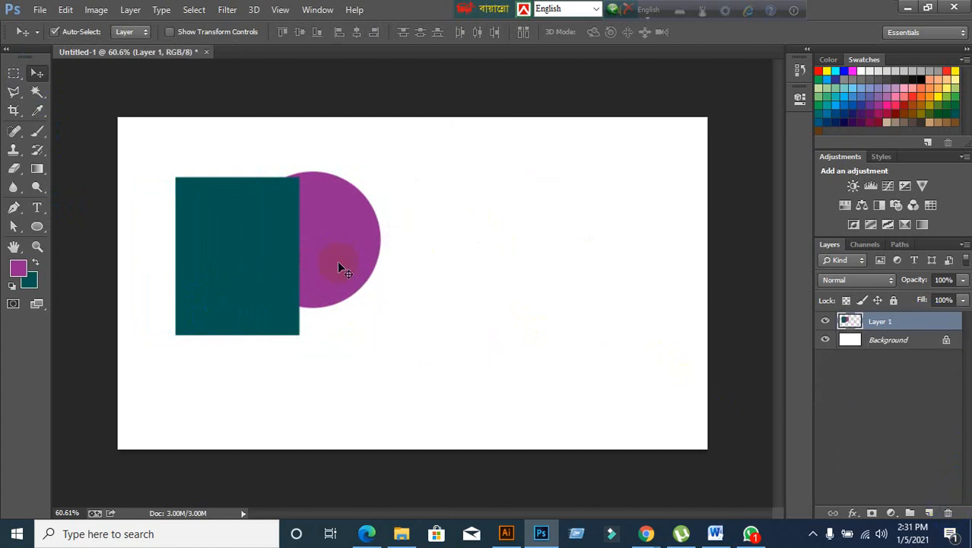
# Step: Move Layer 1's joined rectangle and circle around the canvas, and undo back to the unfilled rectangular selection
pyautogui.moveTo(337, 263); pyautogui.dragTo(396, 293)
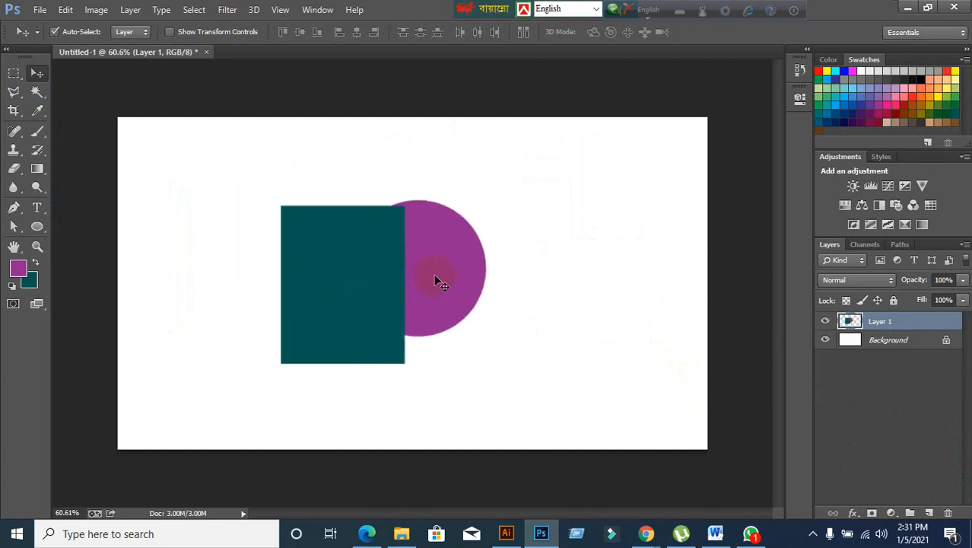
pyautogui.click(339, 283)
pyautogui.moveTo(467, 290); pyautogui.dragTo(458, 289)
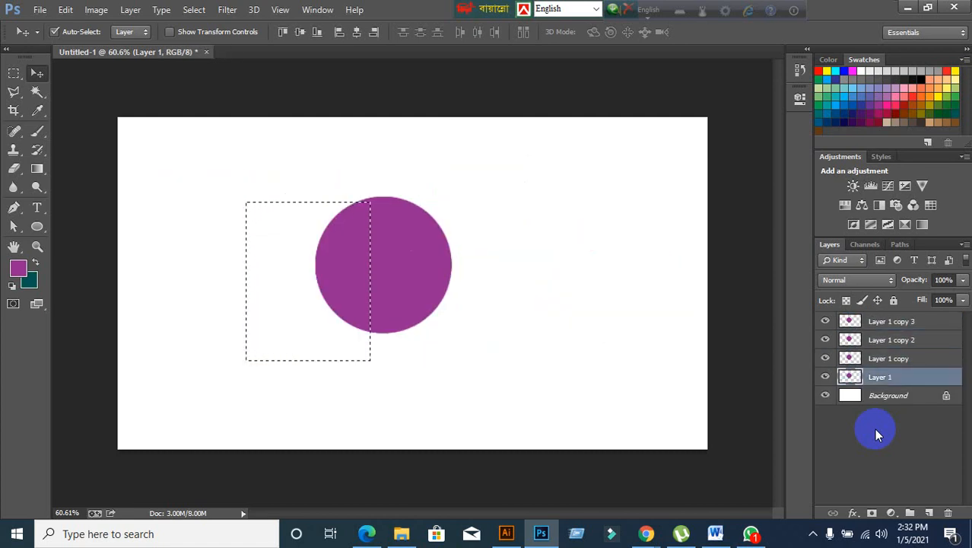
# Step: Deselect the rectangular area and delete the three overlapping circle copies above Layer 1
pyautogui.hotkey('ctrl', 'd')
pyautogui.click(913, 365)
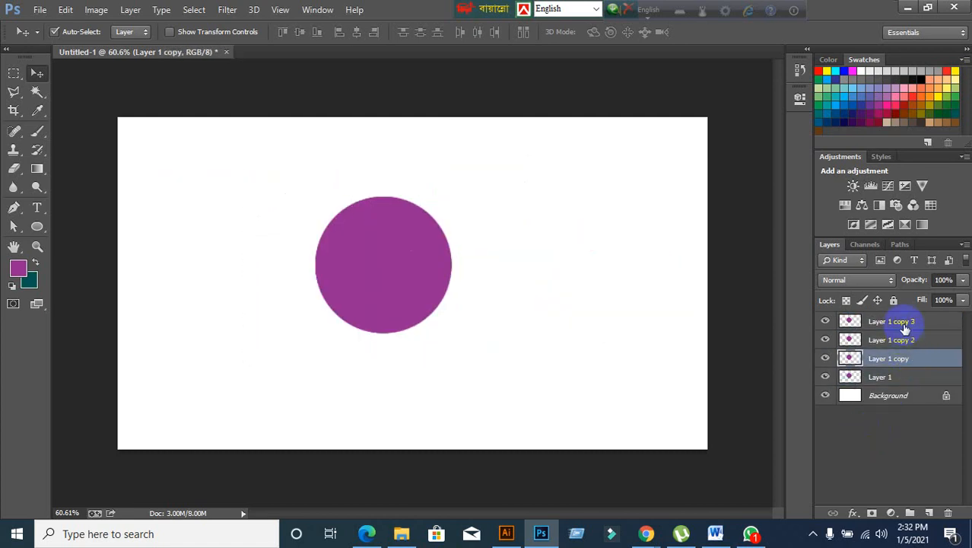
pyautogui.keyDown('shift'); pyautogui.click(903, 323); pyautogui.keyUp('shift')
pyautogui.press('Delete')
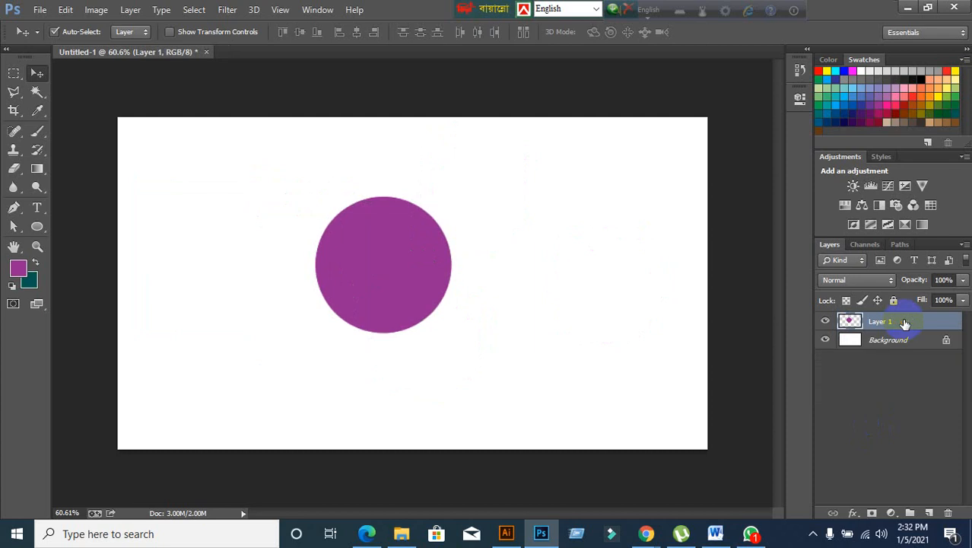
# Step: Lock Layer 1's transparent pixels and fill a rectangular selection over the circle's left part with the teal background colour
pyautogui.click(846, 300)
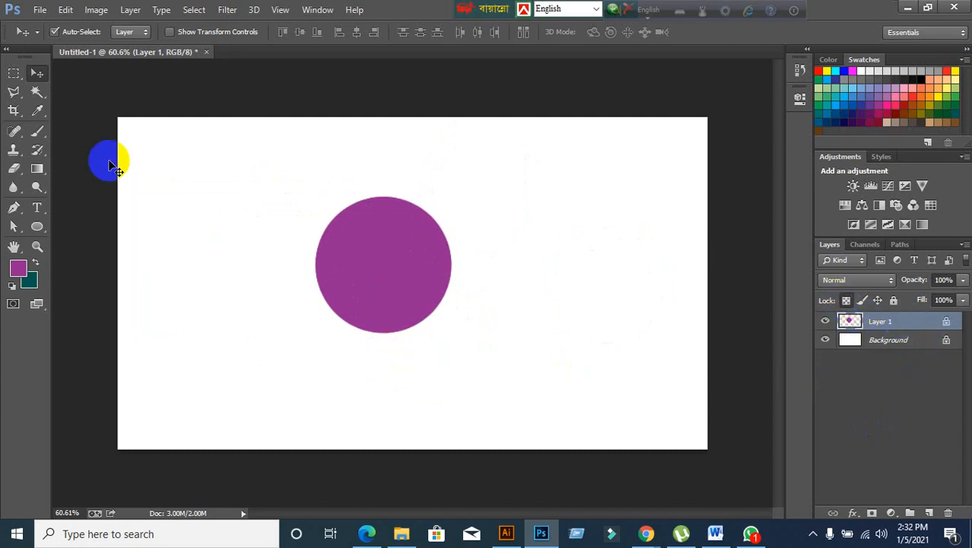
pyautogui.click(16, 74)
pyautogui.moveTo(19, 79); pyautogui.dragTo(86, 74)
pyautogui.moveTo(232, 168); pyautogui.dragTo(369, 364)
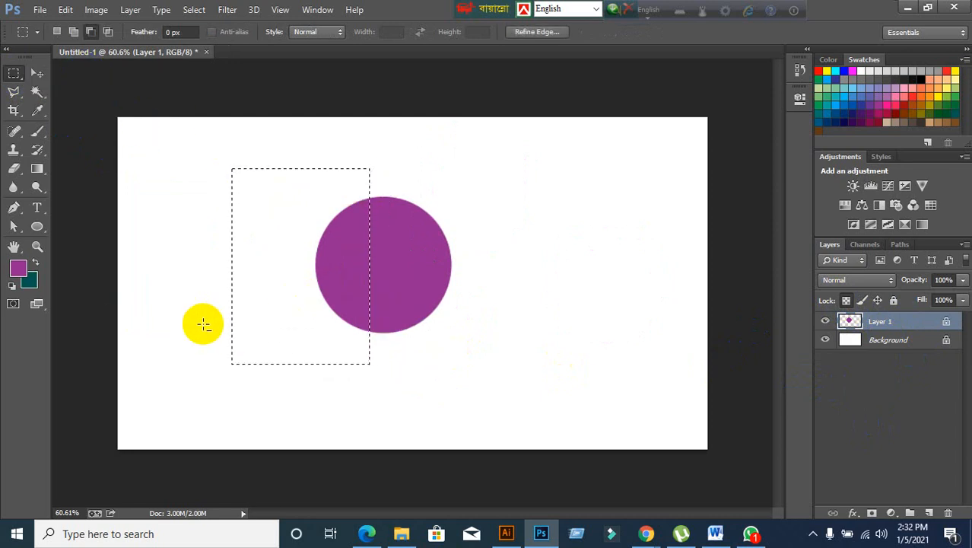
pyautogui.hotkey('ctrl', 'shift', 'BackSpace')
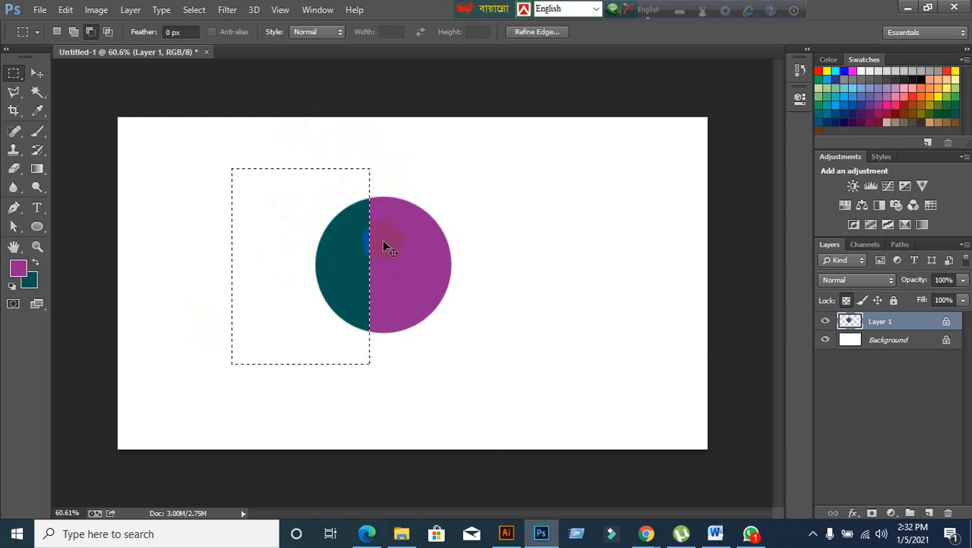
# Step: Turn Lock transparent pixels off and back on for Layer 1, and deselect the rectangular area
pyautogui.click(846, 301)
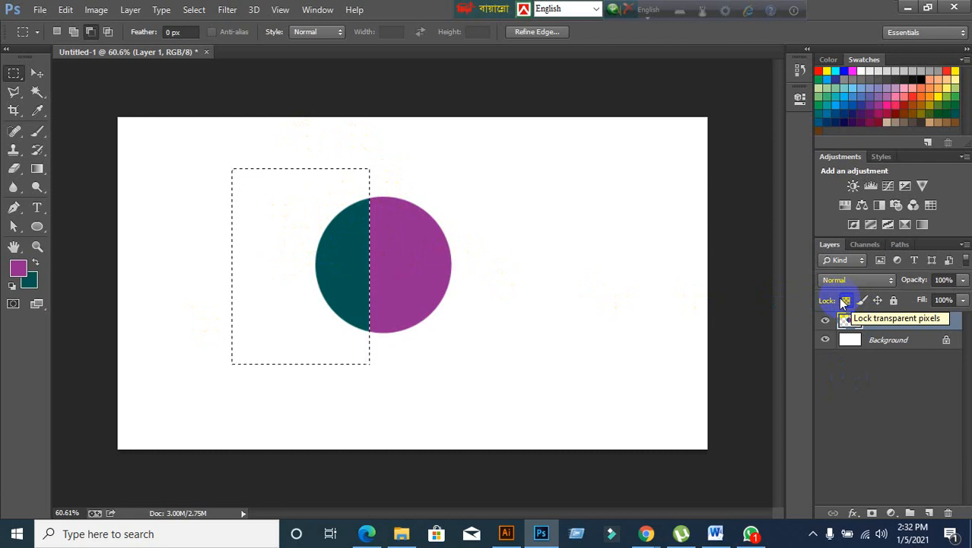
pyautogui.click(844, 302)
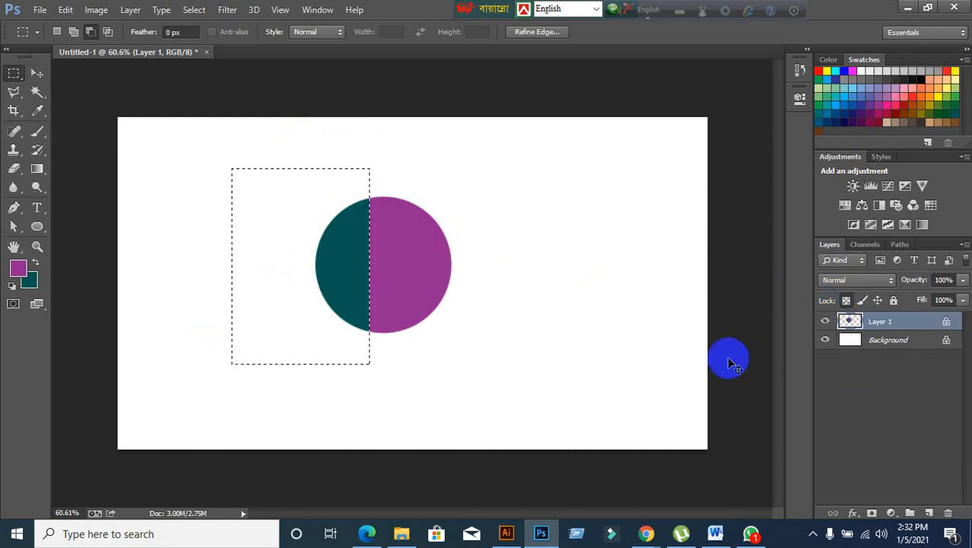
pyautogui.click(728, 362)
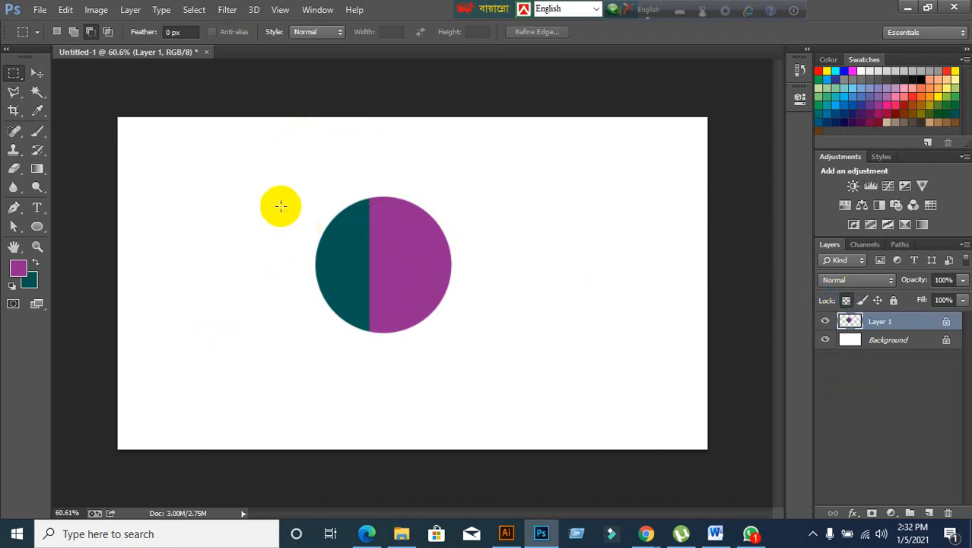
# Step: Switch to the Brush tool for painting on Layer 1
pyautogui.click(37, 73)
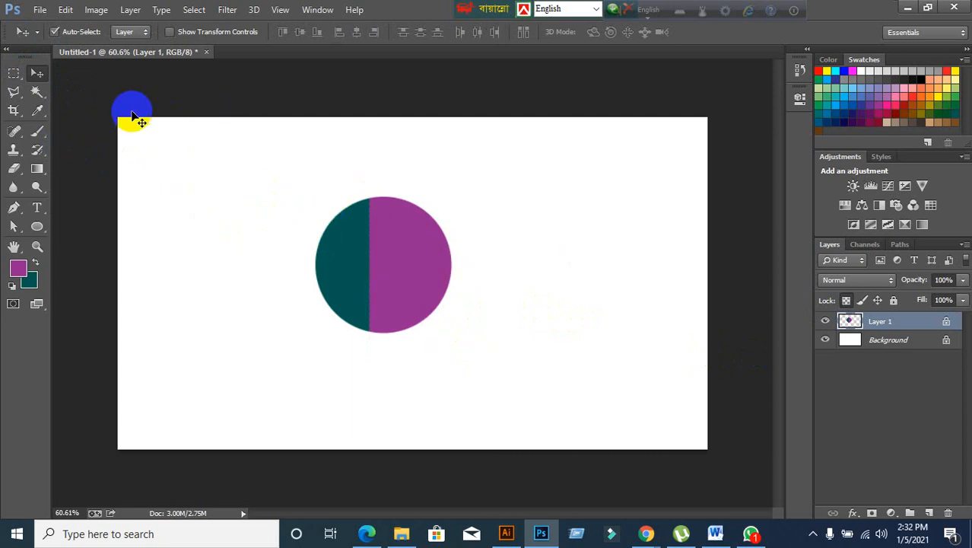
pyautogui.click(39, 136)
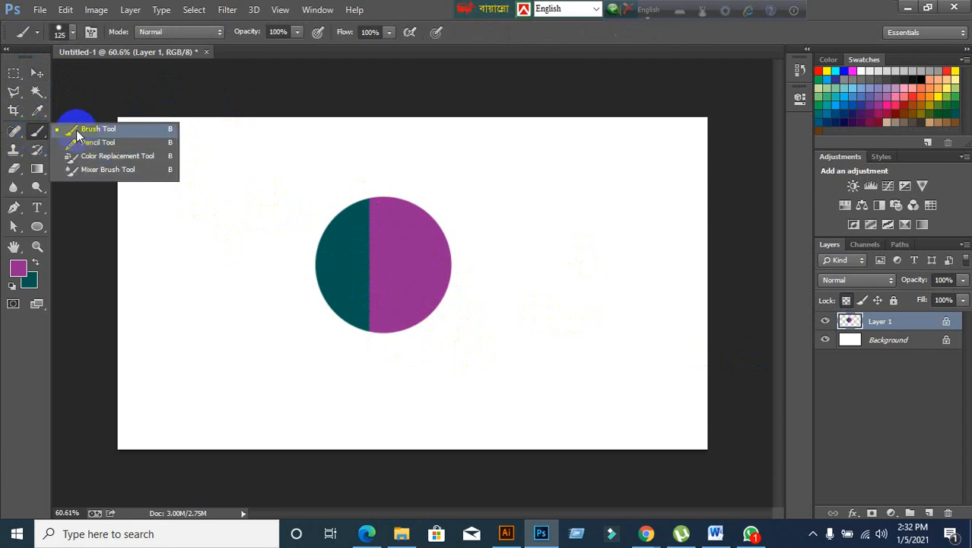
pyautogui.click(76, 130)
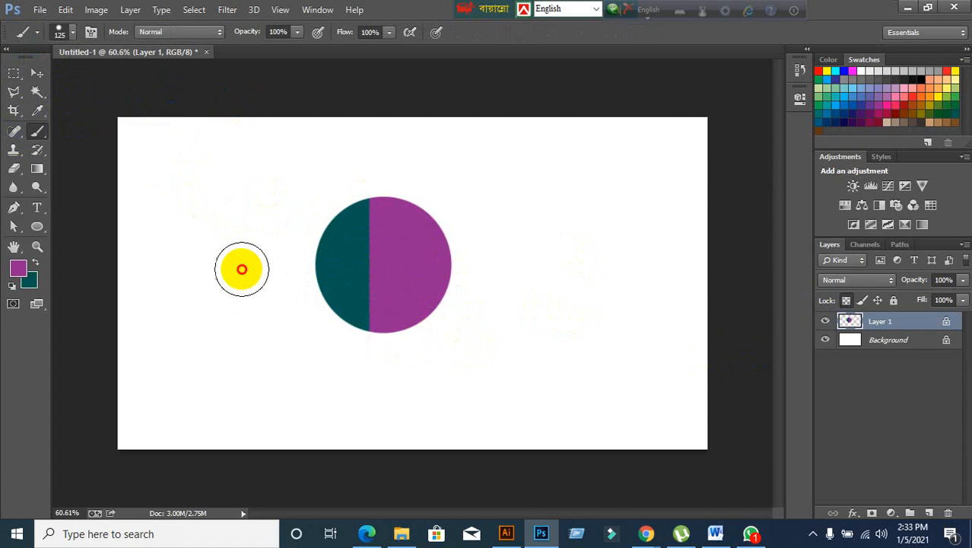
# Step: Paint purple across the circle's teal part with transparent pixels locked, and undo the strokes
pyautogui.moveTo(278, 326)
pyautogui.mouseDown()
pyautogui.moveTo(449, 191)
pyautogui.moveTo(343, 195)
pyautogui.moveTo(341, 314)
pyautogui.moveTo(286, 327)
pyautogui.mouseUp()
pyautogui.hotkey('ctrl', 'z')
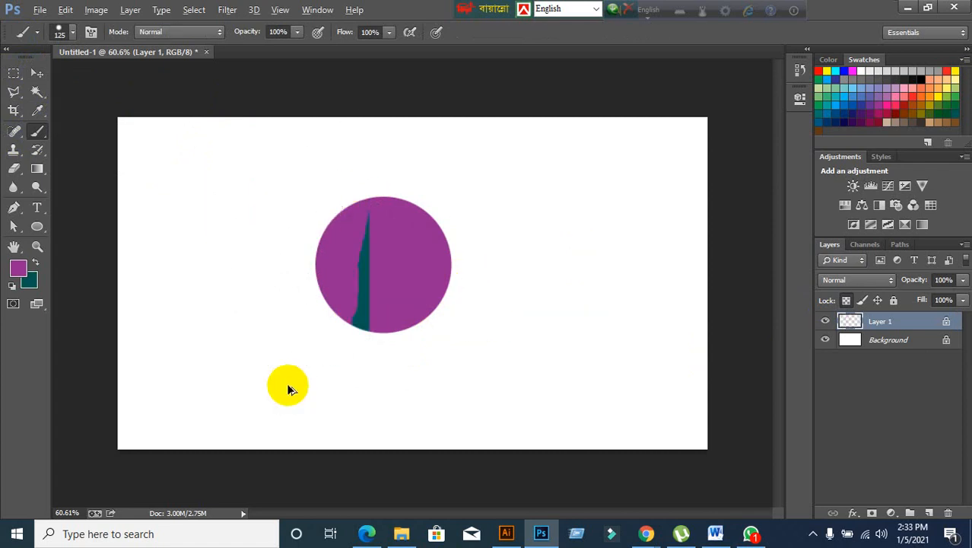
pyautogui.hotkey('ctrl', 'alt', 'z')
pyautogui.hotkey('ctrl', 'alt', 'z')
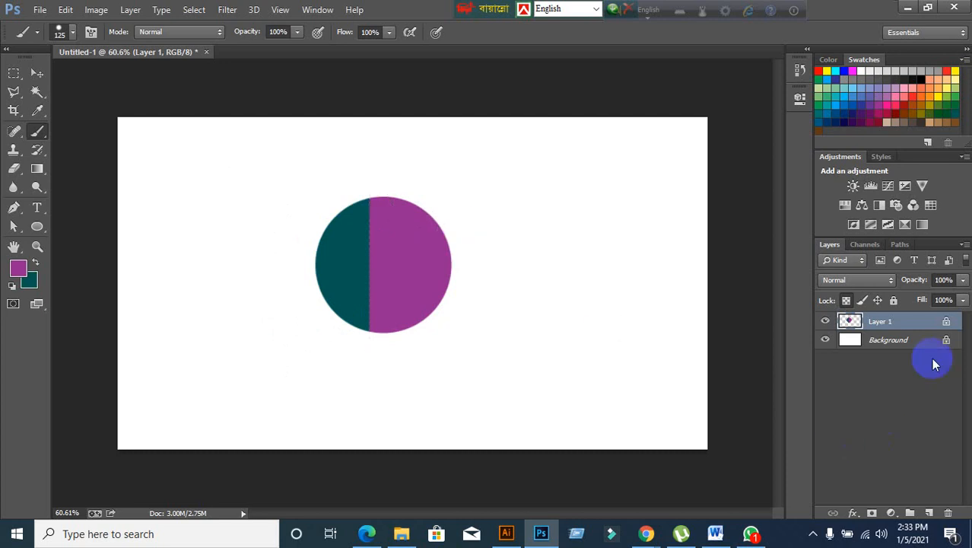
# Step: Paint a thick curved purple stroke right of the circle with transparent pixels unlocked, relock them, and paint over the circle's upper teal area
pyautogui.click(844, 302)
pyautogui.moveTo(577, 304)
pyautogui.mouseDown()
pyautogui.moveTo(572, 213)
pyautogui.moveTo(637, 275)
pyautogui.moveTo(517, 375)
pyautogui.moveTo(430, 392)
pyautogui.moveTo(600, 399)
pyautogui.moveTo(658, 307)
pyautogui.moveTo(663, 217)
pyautogui.moveTo(618, 163)
pyautogui.moveTo(653, 227)
pyautogui.moveTo(604, 258)
pyautogui.moveTo(555, 188)
pyautogui.moveTo(574, 172)
pyautogui.moveTo(585, 199)
pyautogui.mouseUp()
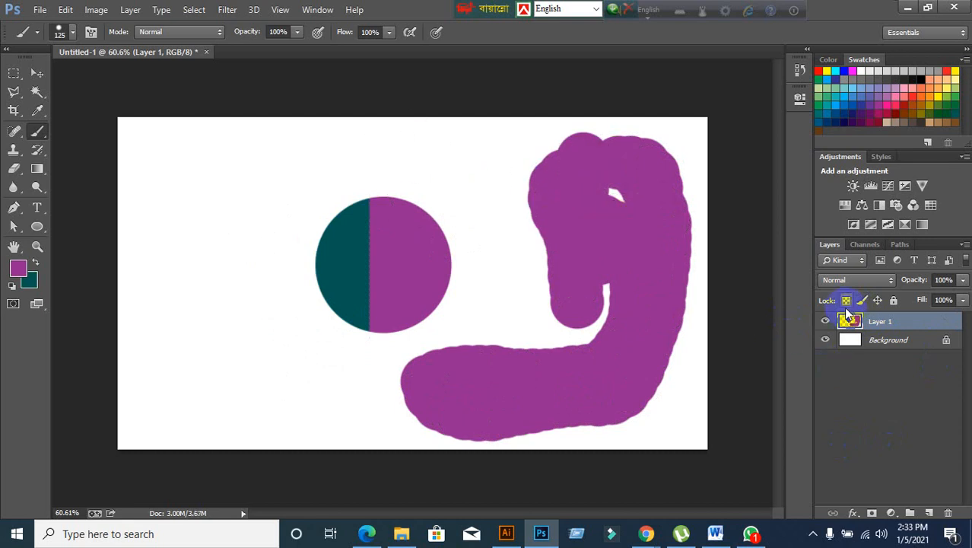
pyautogui.click(845, 300)
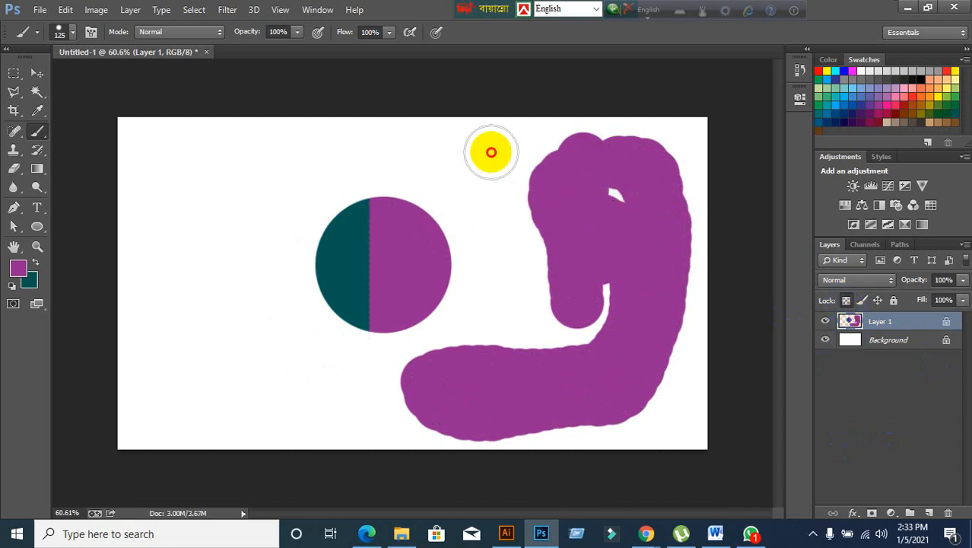
pyautogui.moveTo(373, 184)
pyautogui.mouseDown()
pyautogui.moveTo(327, 187)
pyautogui.moveTo(339, 222)
pyautogui.moveTo(356, 203)
pyautogui.moveTo(309, 214)
pyautogui.moveTo(309, 226)
pyautogui.moveTo(346, 245)
pyautogui.moveTo(376, 229)
pyautogui.moveTo(354, 243)
pyautogui.mouseUp()
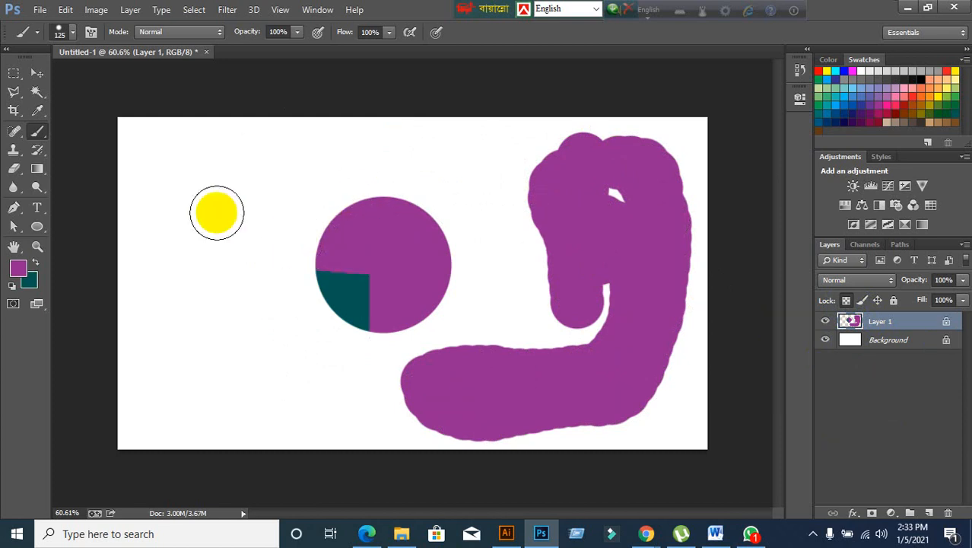
# Step: Undo the brush strokes and fills back to the plain purple circle with its three layer copies, using the Move tool
pyautogui.click(37, 73)
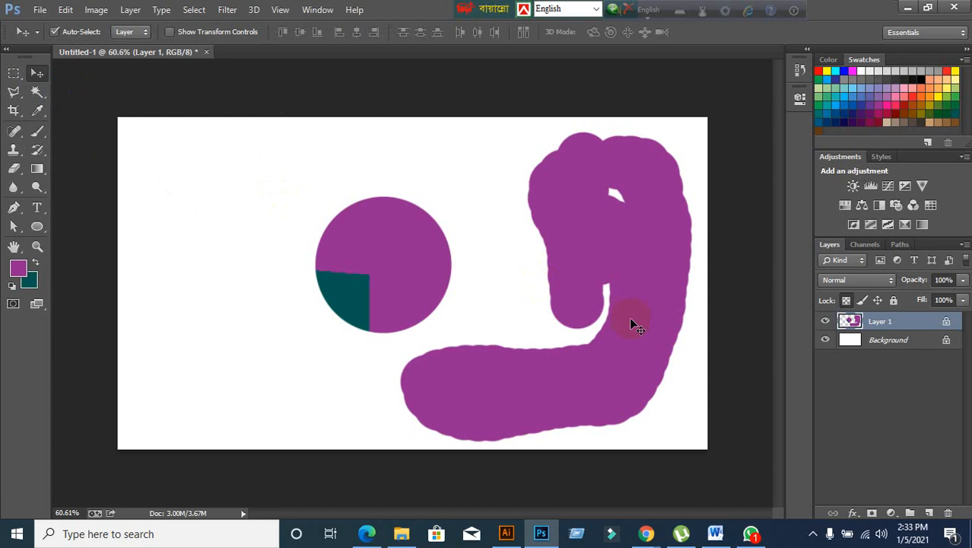
pyautogui.hotkey('ctrl', 'alt', 'z')
pyautogui.hotkey('ctrl', 'alt', 'z')
pyautogui.hotkey('ctrl', 'alt', 'z')
pyautogui.hotkey('ctrl', 'alt', 'z')
pyautogui.hotkey('ctrl', 'alt', 'z')
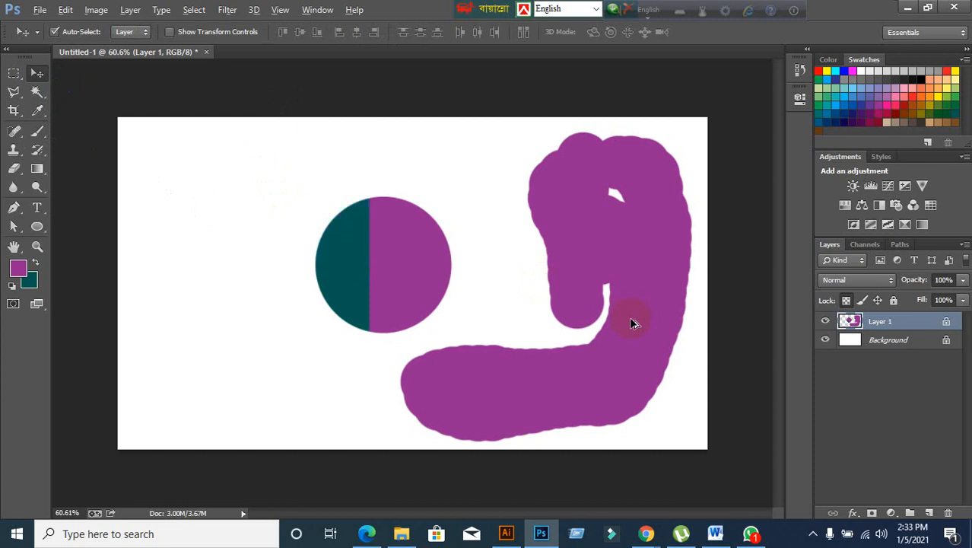
pyautogui.hotkey('ctrl', 'j')
pyautogui.hotkey('ctrl', 'j')
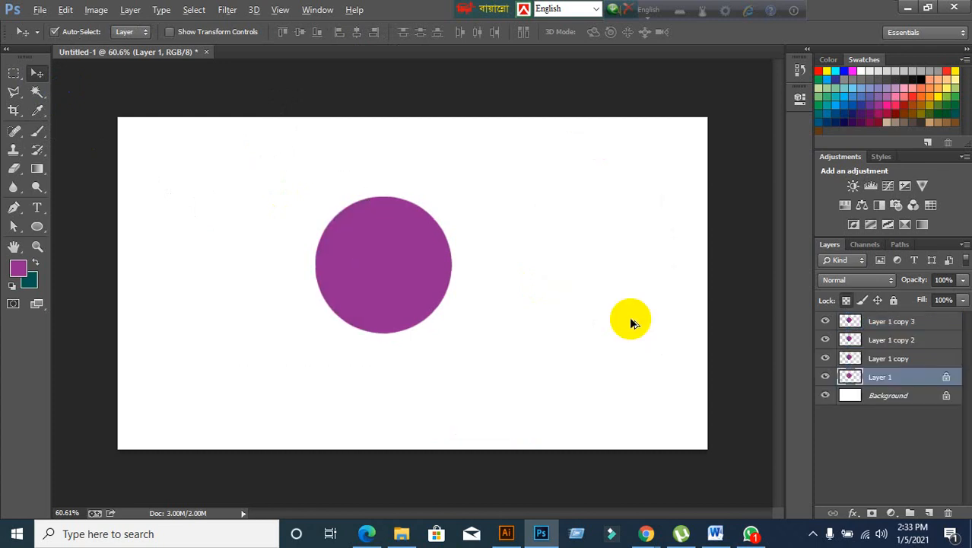
pyautogui.hotkey('ctrl', 'j')
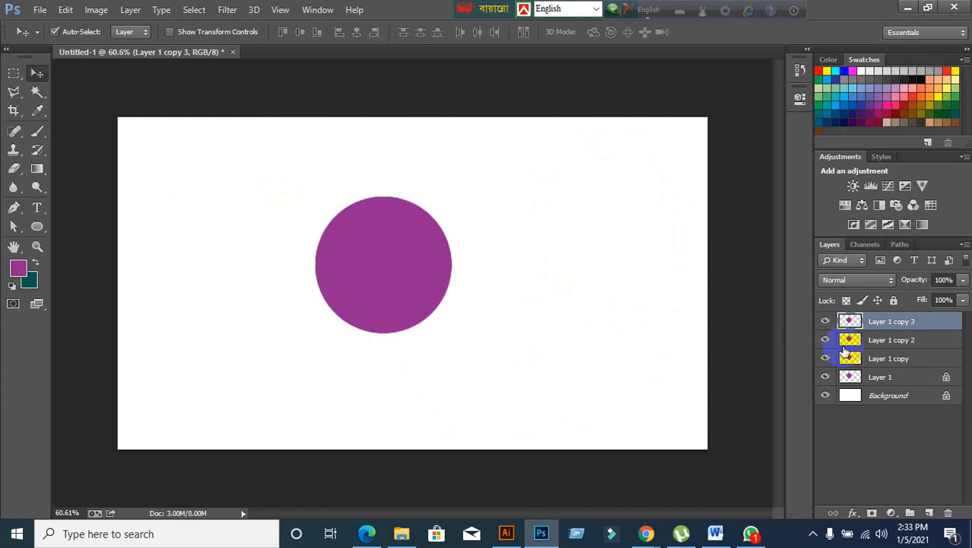
# Step: Delete the layers Layer 1 copy, Layer 1 copy 2 and Layer 1 copy 3
pyautogui.click(898, 375)
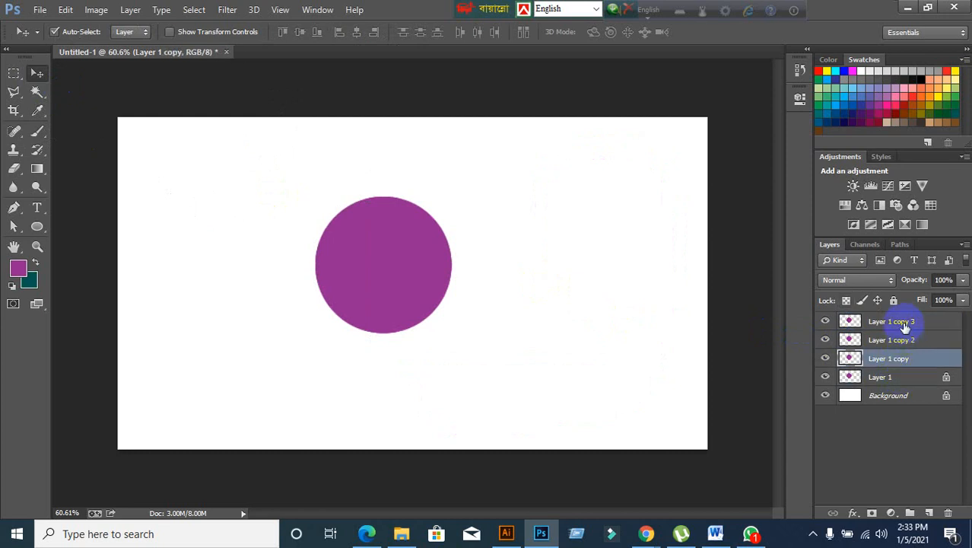
pyautogui.keyDown('shift'); pyautogui.click(905, 327); pyautogui.keyUp('shift')
pyautogui.press('Delete')
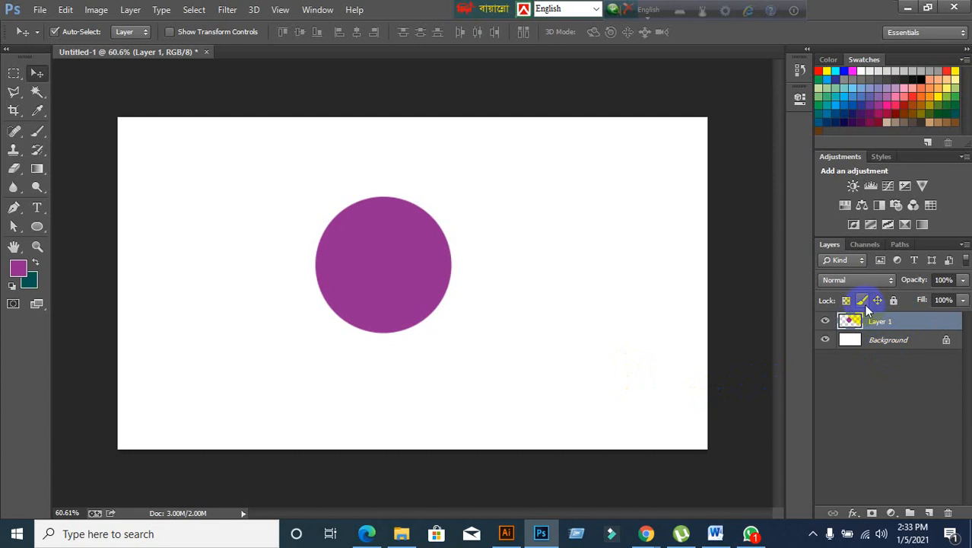
# Step: Lock image pixels on Layer 1, move the circle slightly, and try to paint on the layer with the Brush tool
pyautogui.click(862, 300)
pyautogui.moveTo(400, 280)
pyautogui.mouseDown()
pyautogui.moveTo(485, 241)
pyautogui.moveTo(425, 234)
pyautogui.moveTo(479, 288)
pyautogui.moveTo(376, 319)
pyautogui.moveTo(404, 298)
pyautogui.moveTo(274, 273)
pyautogui.moveTo(347, 301)
pyautogui.moveTo(376, 271)
pyautogui.moveTo(384, 278)
pyautogui.mouseUp()
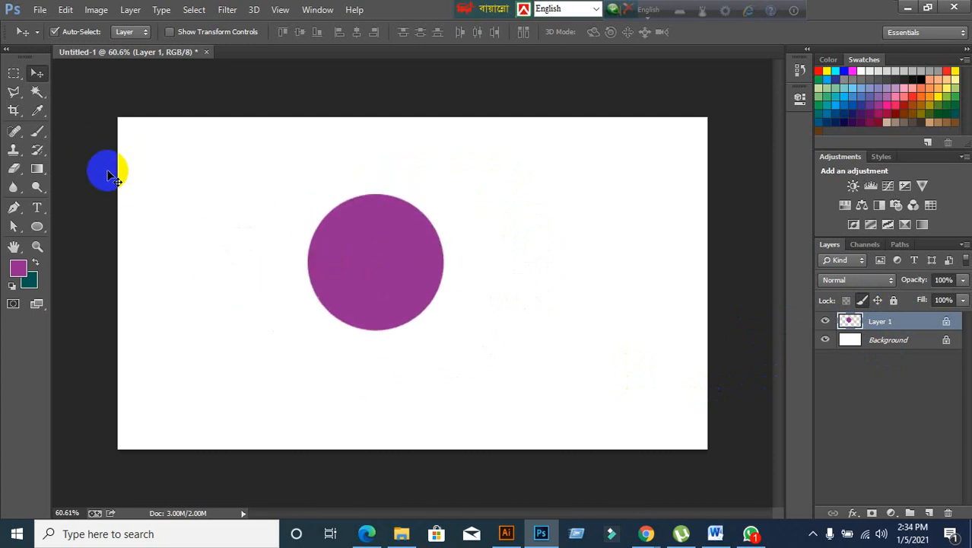
pyautogui.click(34, 137)
pyautogui.click(252, 252)
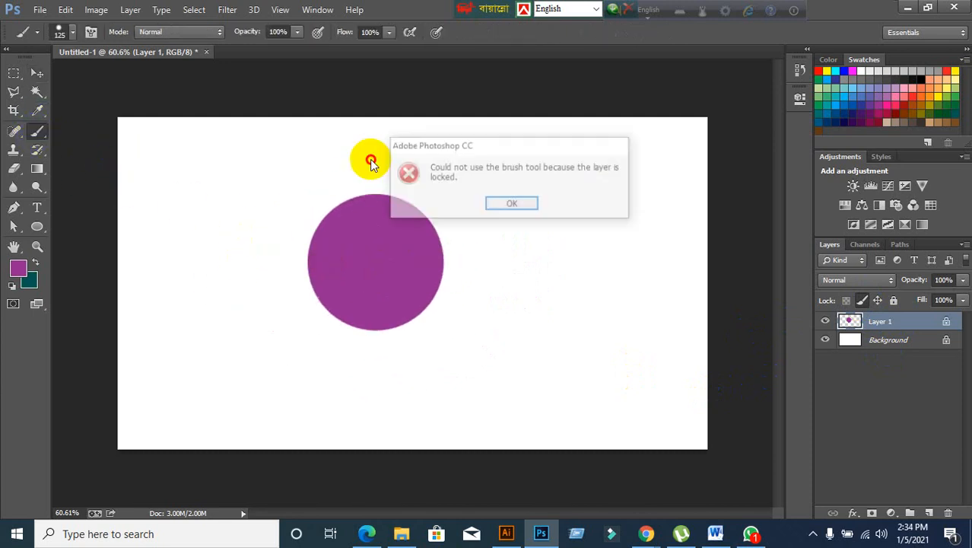
pyautogui.click(512, 205)
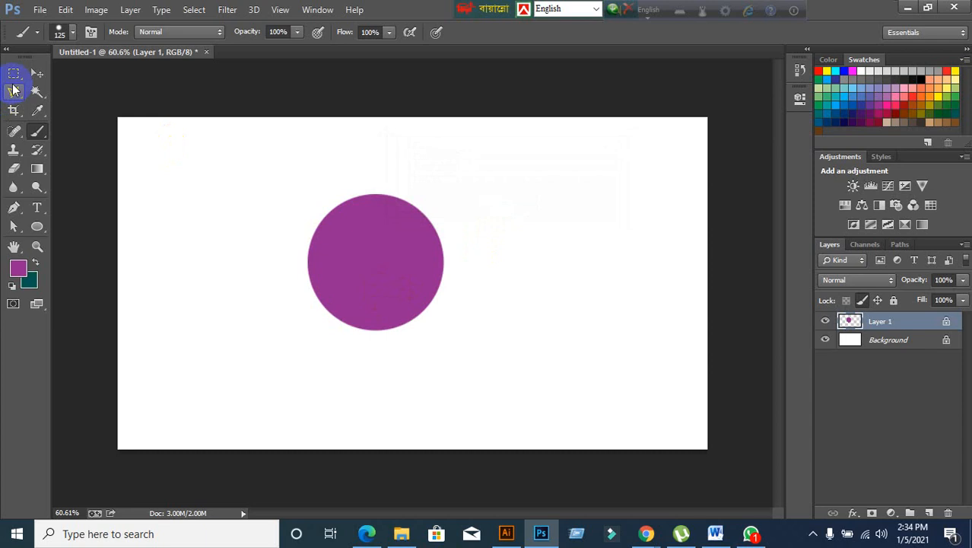
# Step: Select a rectangular area covering most of the circle on Layer 1, and deselect it
pyautogui.click(14, 73)
pyautogui.moveTo(225, 177); pyautogui.dragTo(419, 388)
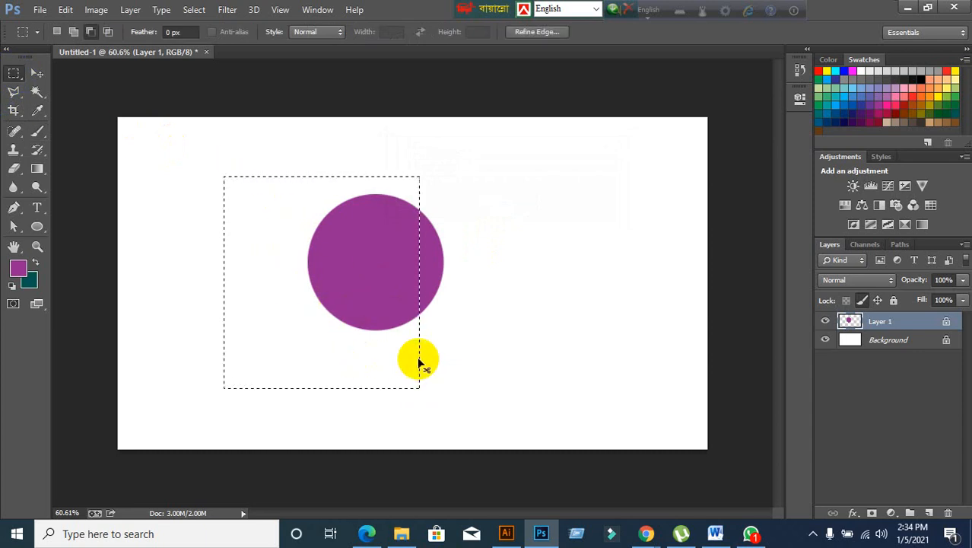
pyautogui.click(419, 364)
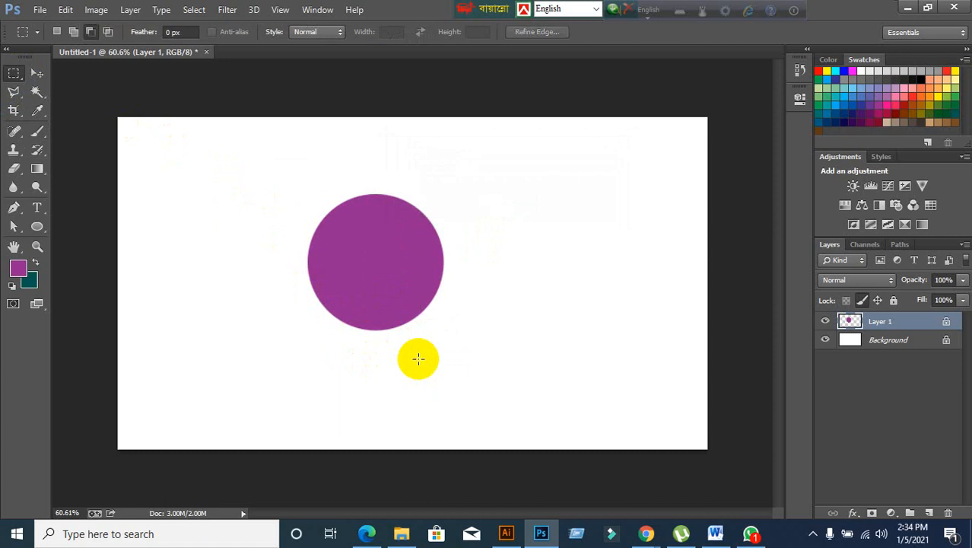
# Step: Move the circle slightly left and down with image pixels locked, and turn that lock off
pyautogui.click(38, 76)
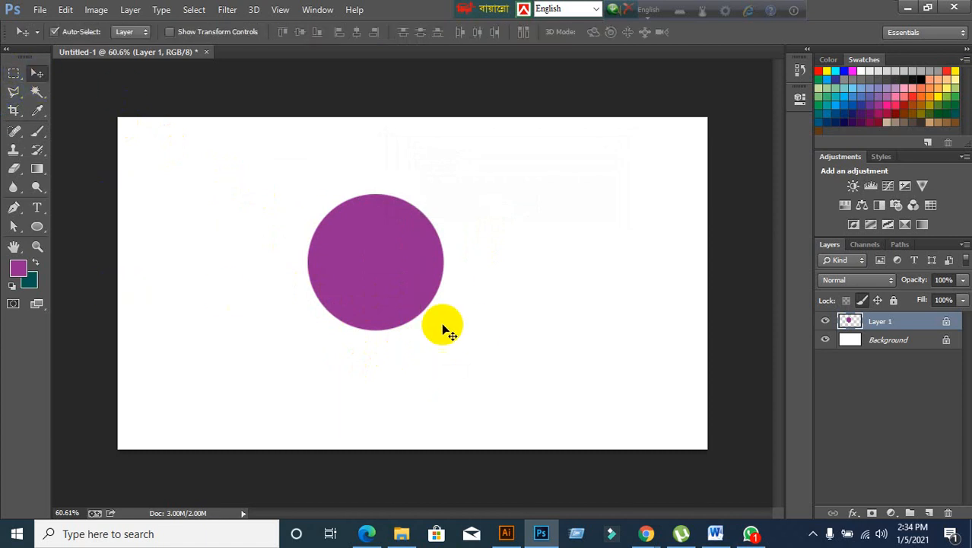
pyautogui.moveTo(381, 274); pyautogui.dragTo(403, 314)
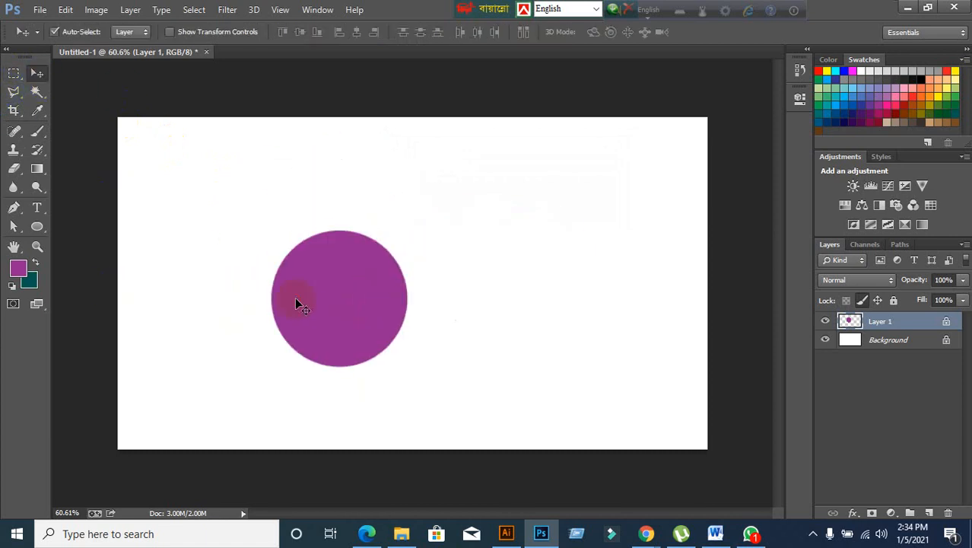
pyautogui.moveTo(310, 309)
pyautogui.mouseDown()
pyautogui.moveTo(295, 306)
pyautogui.moveTo(406, 341)
pyautogui.moveTo(467, 255)
pyautogui.moveTo(402, 269)
pyautogui.moveTo(315, 364)
pyautogui.moveTo(321, 247)
pyautogui.moveTo(308, 312)
pyautogui.mouseUp()
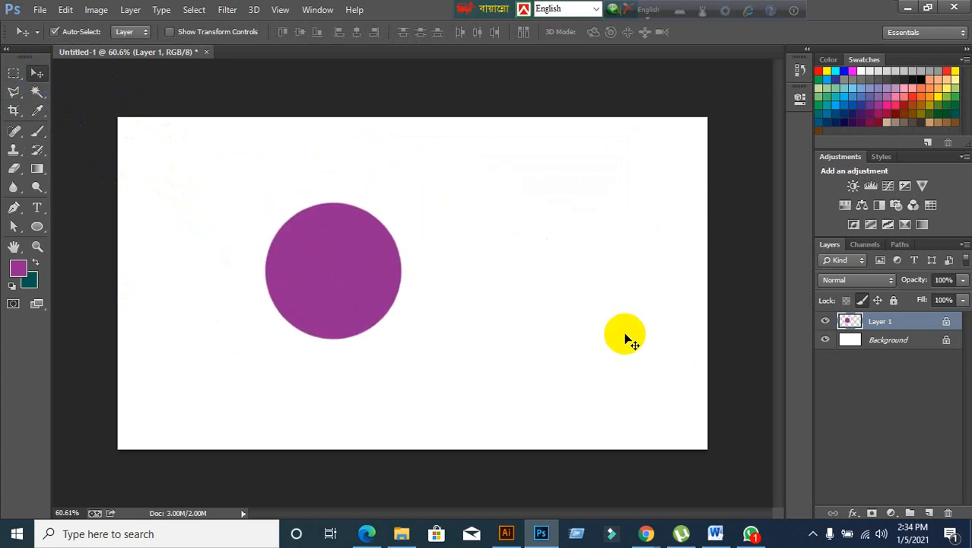
pyautogui.click(862, 299)
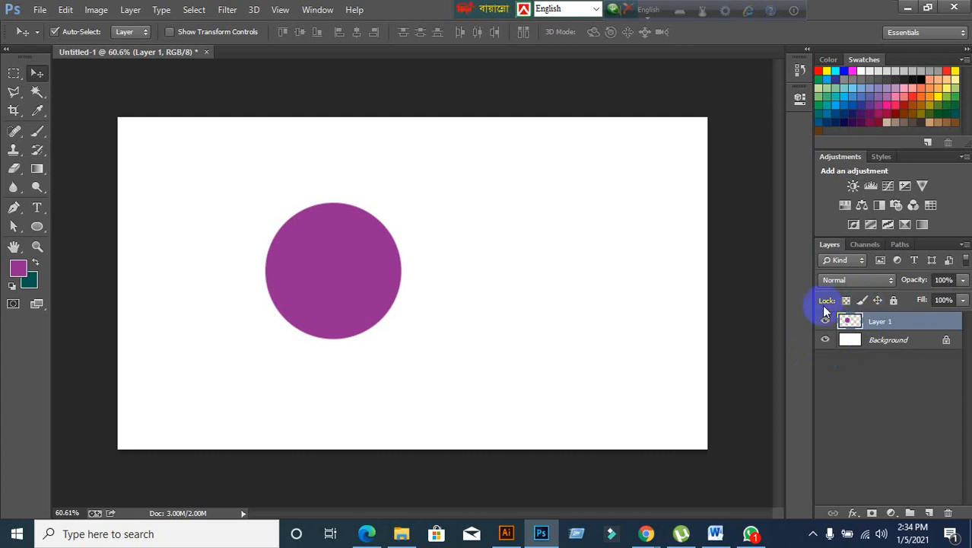
# Step: Lock the position of Layer 1, try to move the circle, and reselect Layer 1
pyautogui.click(878, 300)
pyautogui.click(368, 281)
pyautogui.click(35, 134)
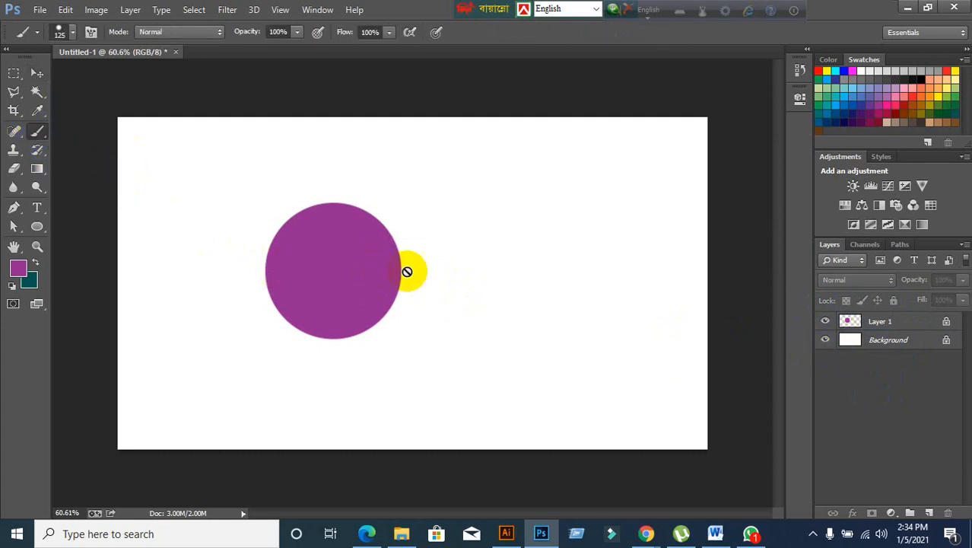
pyautogui.click(37, 72)
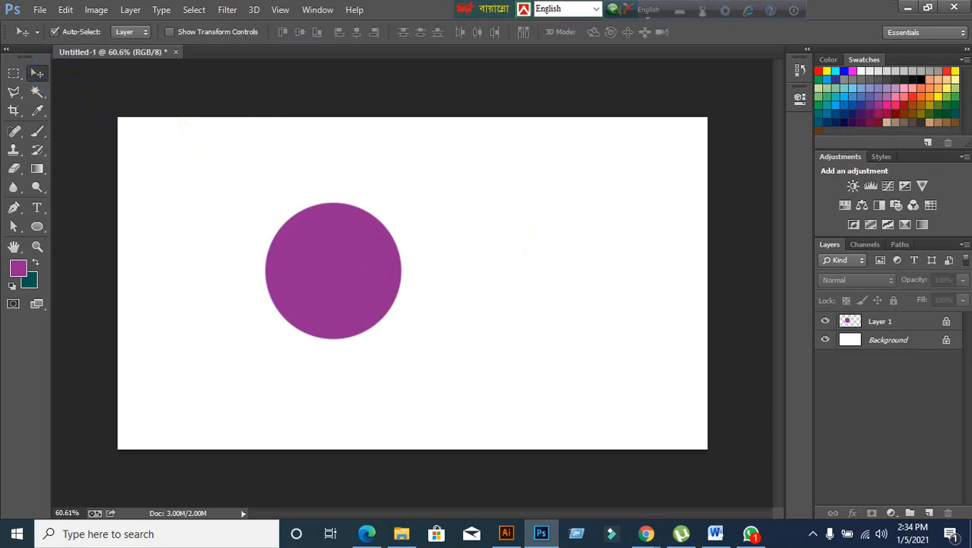
pyautogui.click(878, 322)
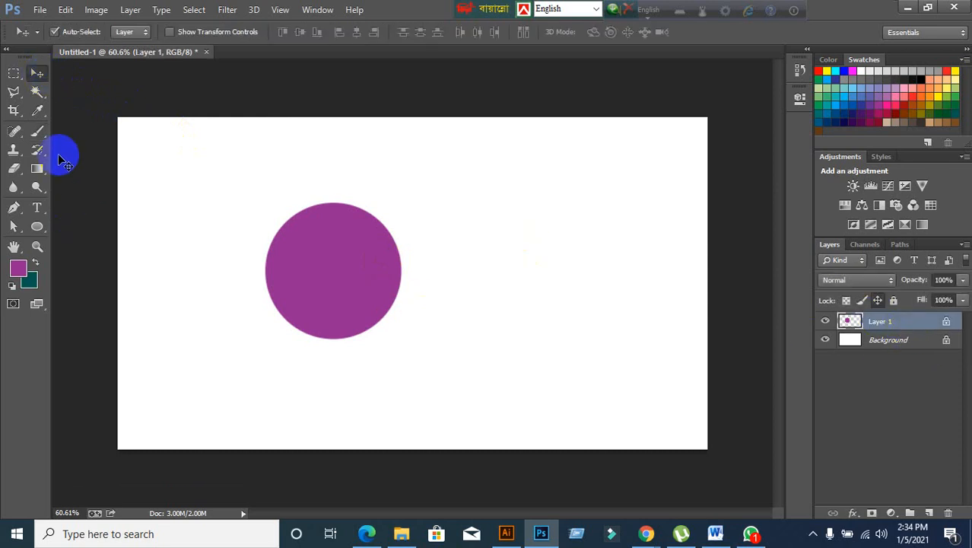
# Step: Paint thick teal brush strokes on both sides of the circle on Layer 1 with its position locked
pyautogui.click(36, 131)
pyautogui.moveTo(297, 233)
pyautogui.mouseDown()
pyautogui.moveTo(267, 213)
pyautogui.moveTo(355, 235)
pyautogui.moveTo(268, 275)
pyautogui.moveTo(252, 172)
pyautogui.moveTo(230, 268)
pyautogui.mouseUp()
pyautogui.hotkey('ctrl', 'z')
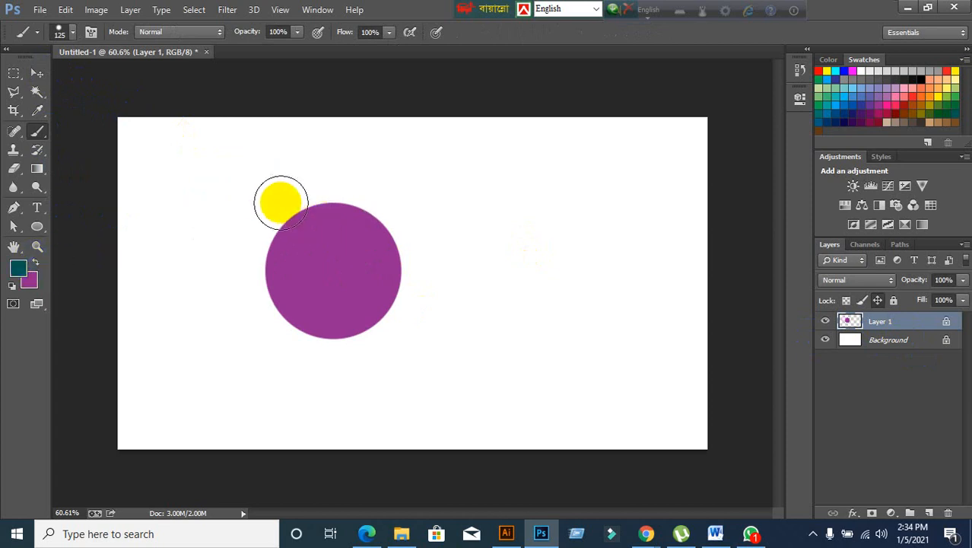
pyautogui.moveTo(277, 199)
pyautogui.mouseDown()
pyautogui.moveTo(217, 141)
pyautogui.moveTo(273, 175)
pyautogui.mouseUp()
pyautogui.moveTo(443, 189); pyautogui.dragTo(494, 259)
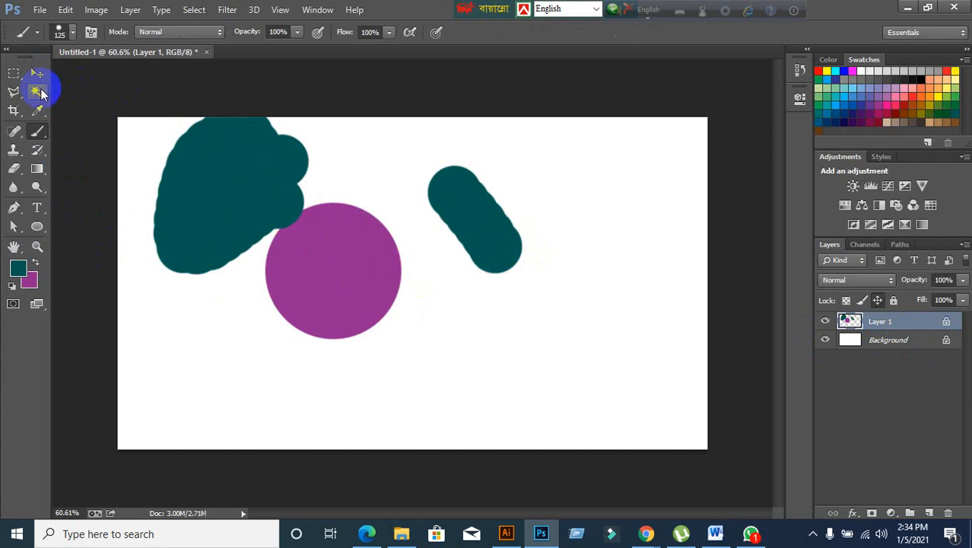
# Step: Select a rectangle over the circle's lower edge and fill it with the purple background colour
pyautogui.click(14, 72)
pyautogui.moveTo(261, 318); pyautogui.dragTo(420, 421)
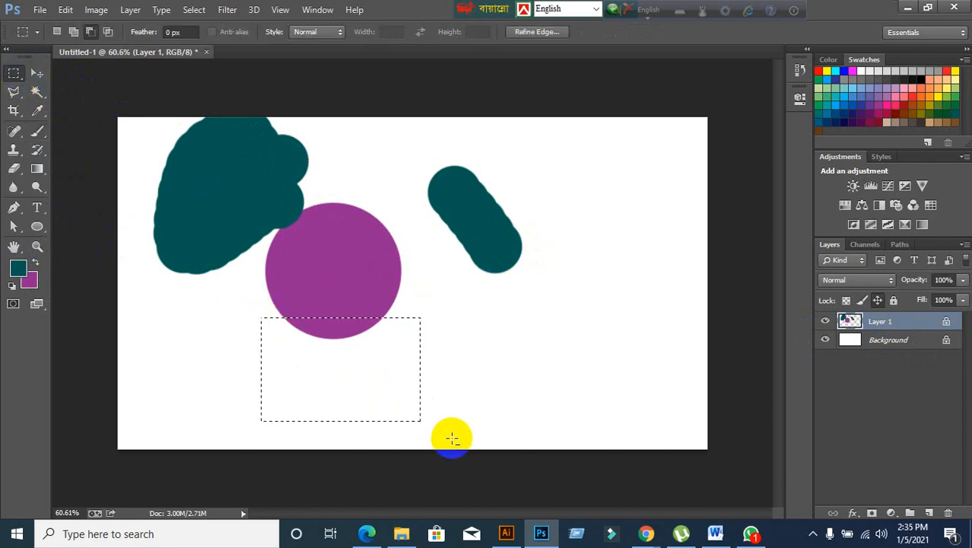
pyautogui.hotkey('ctrl', 'BackSpace')
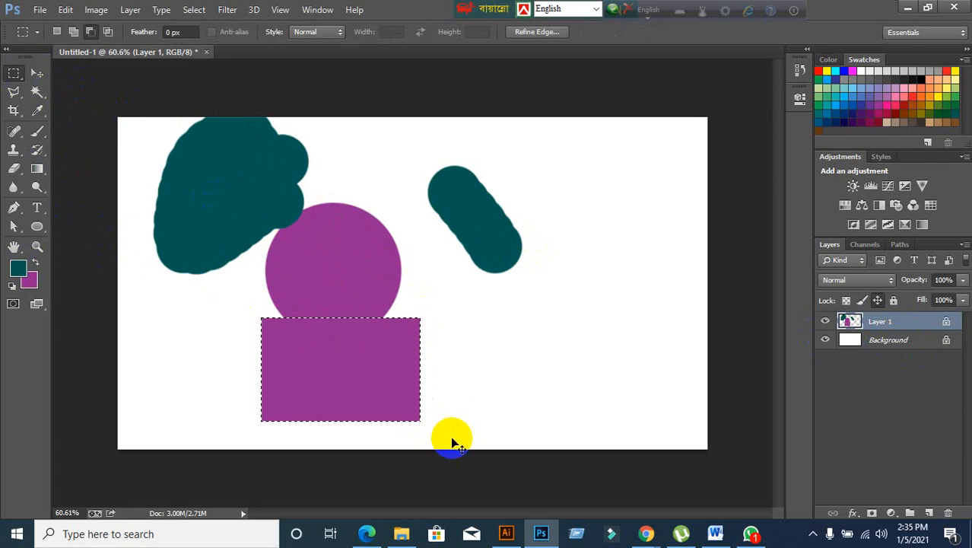
# Step: Turn off Layer 1's position lock, and undo back past the rectangle fill and teal brush strokes
pyautogui.click(37, 72)
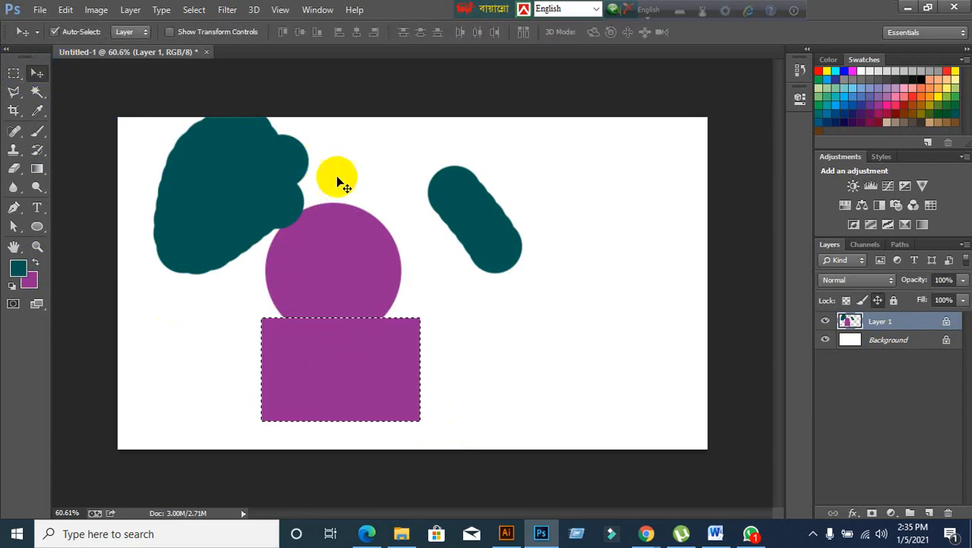
pyautogui.click(876, 300)
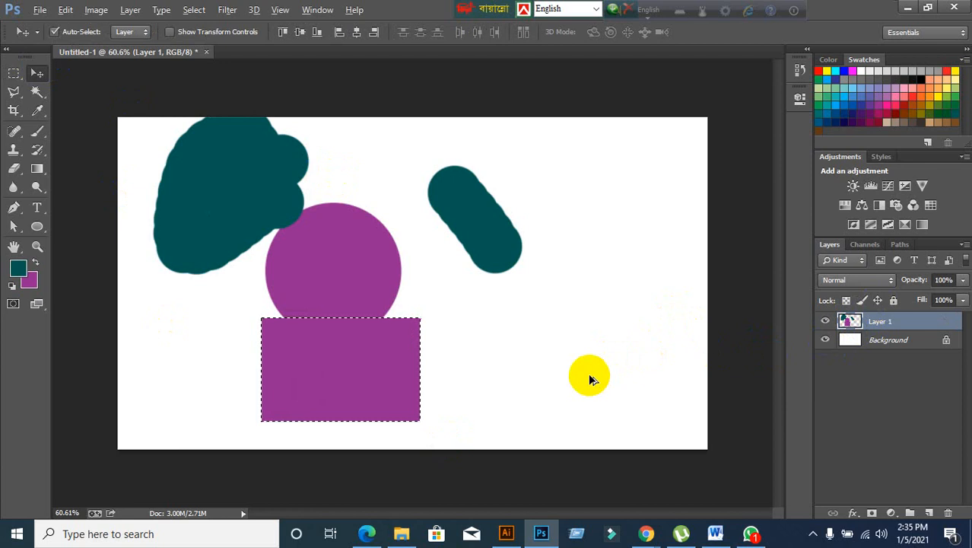
pyautogui.press('Delete')
pyautogui.hotkey('ctrl', 'alt', 'z')
pyautogui.hotkey('ctrl', 'alt', 'z')
pyautogui.hotkey('ctrl', 'alt', 'z')
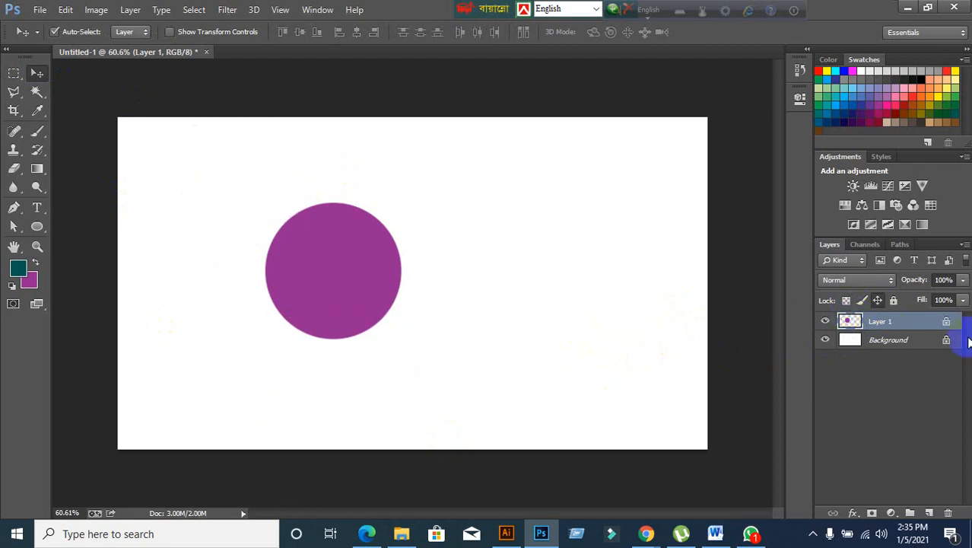
# Step: Replace Layer 1's position lock with Lock all, and try to move the circle
pyautogui.click(876, 300)
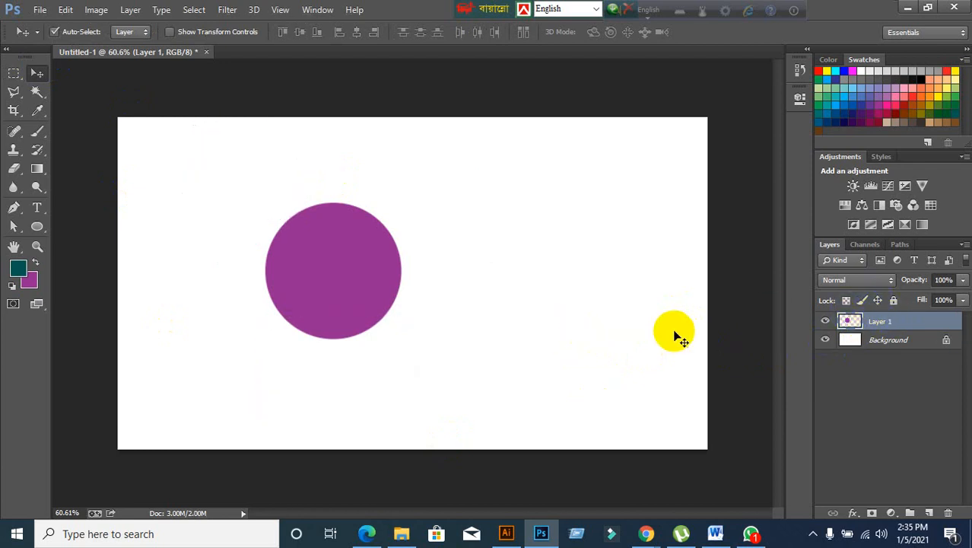
pyautogui.click(893, 301)
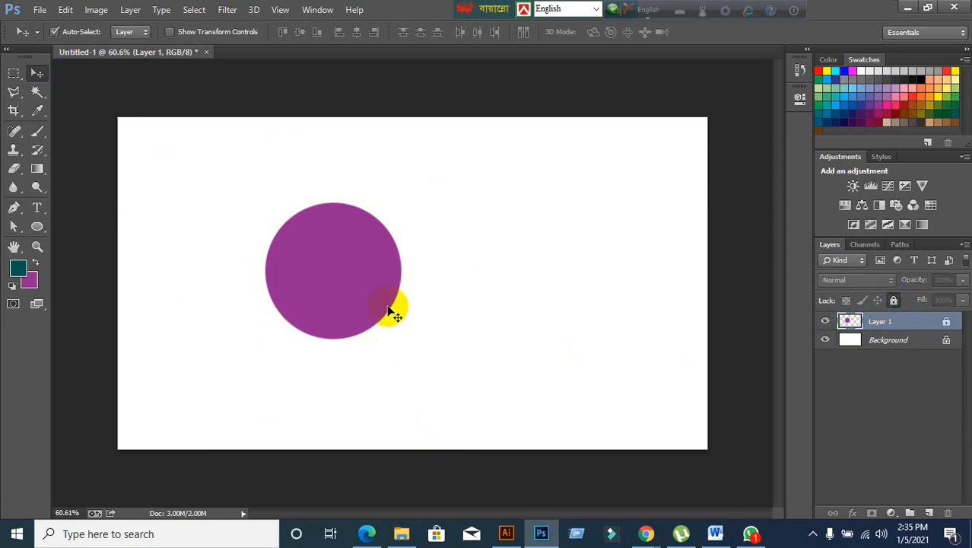
pyautogui.moveTo(331, 279); pyautogui.dragTo(400, 227)
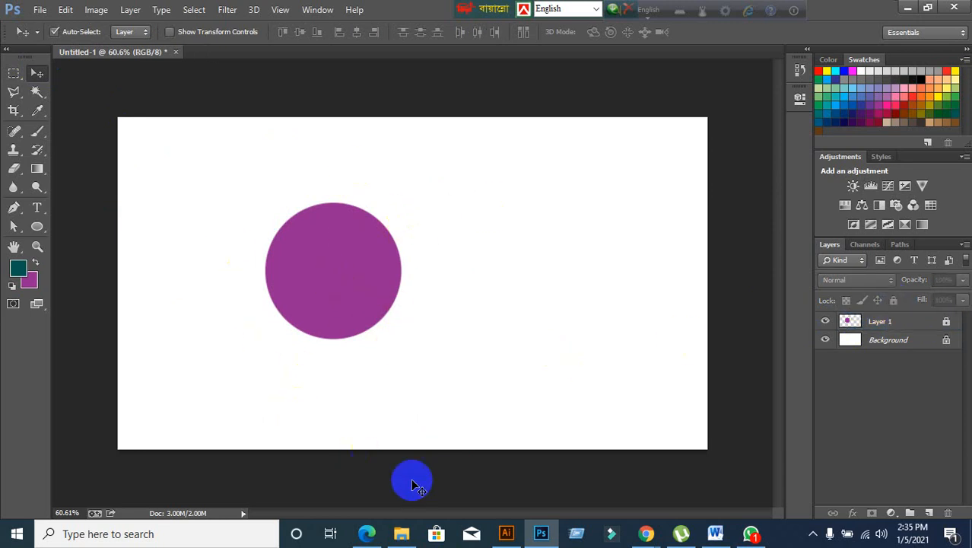
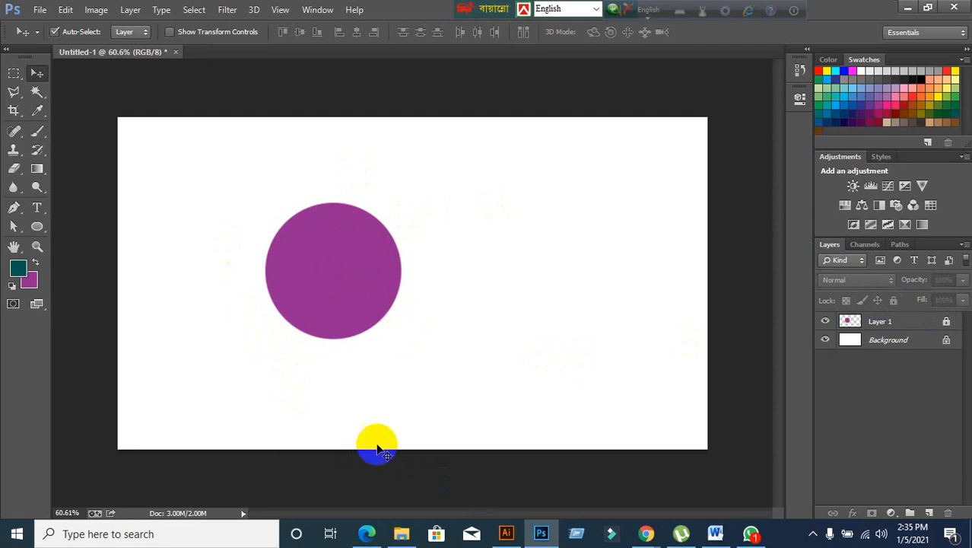
# Step: Turn off Lock all for Layer 1 and move the circle right to the middle of the canvas
pyautogui.click(905, 324)
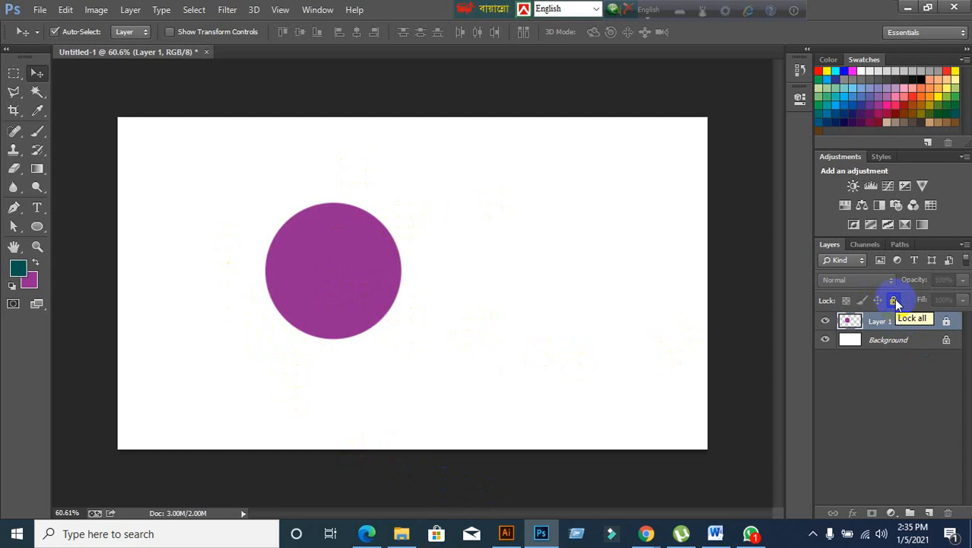
pyautogui.click(894, 301)
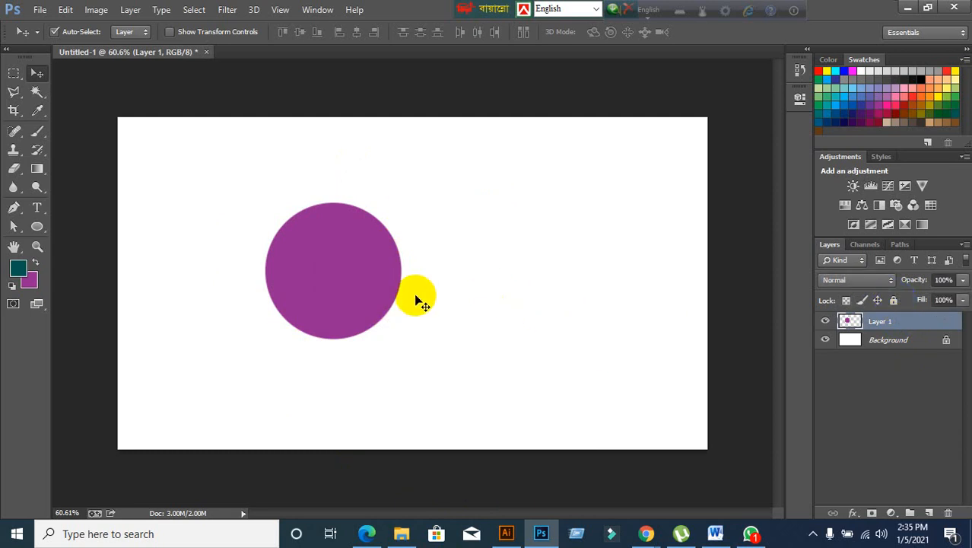
pyautogui.moveTo(325, 279); pyautogui.dragTo(431, 302)
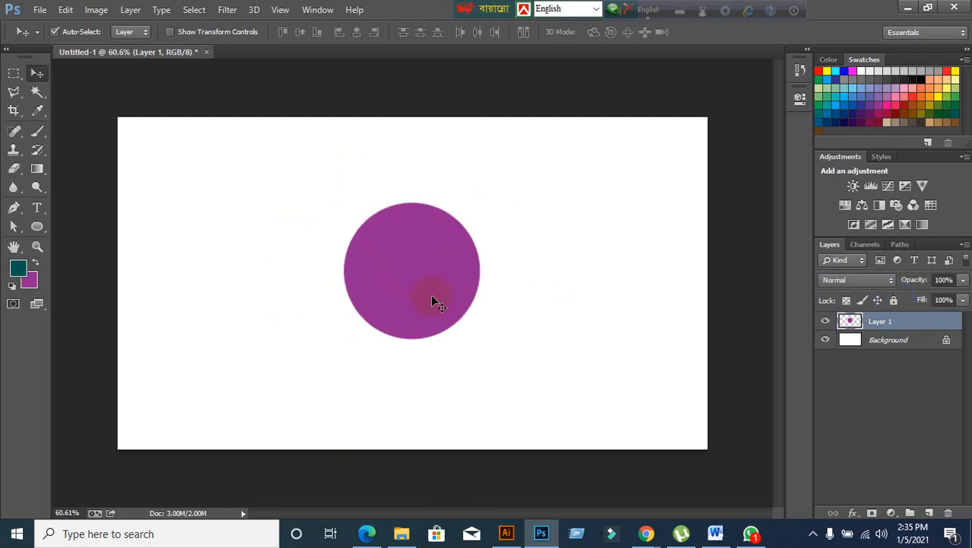
# Step: Delete Layer 1, and switch to the Google Meet call window
pyautogui.click(947, 512)
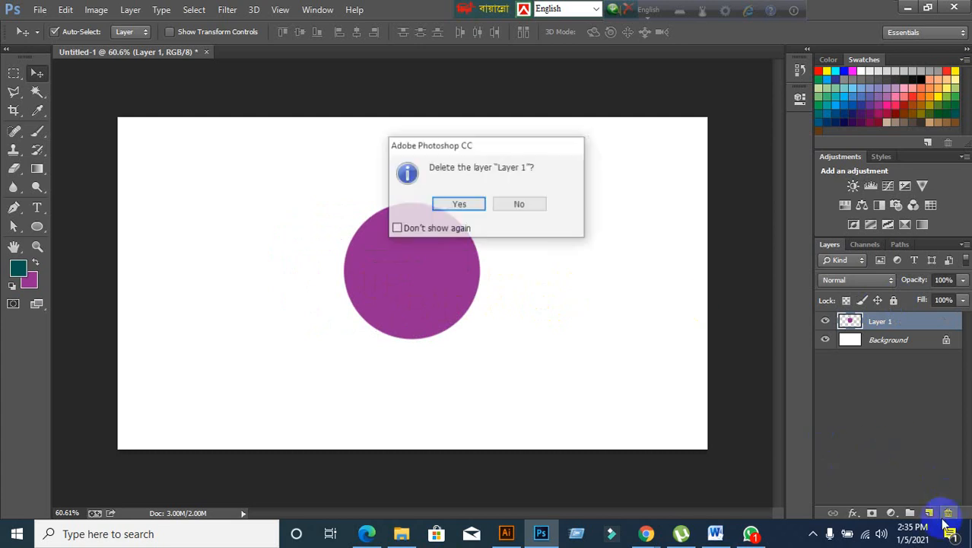
pyautogui.click(464, 207)
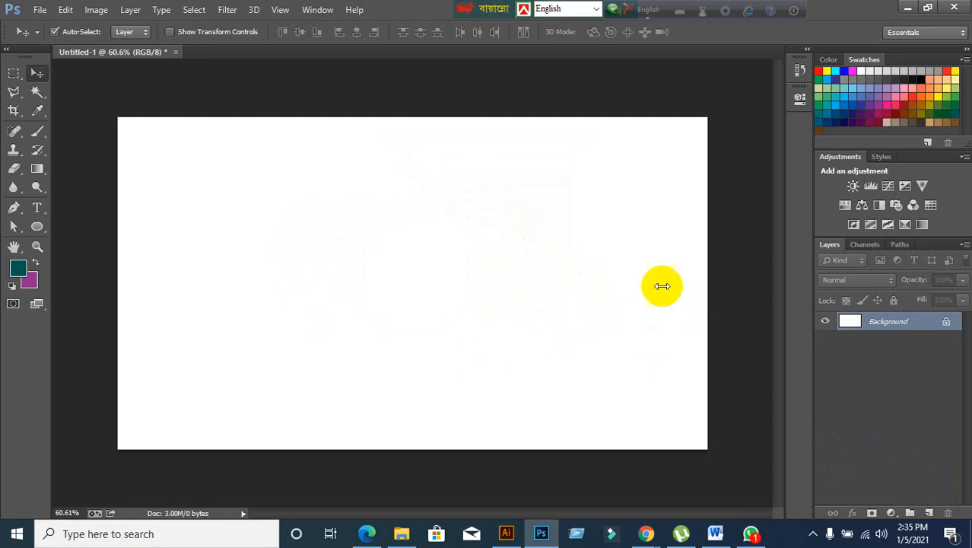
pyautogui.click(907, 9)
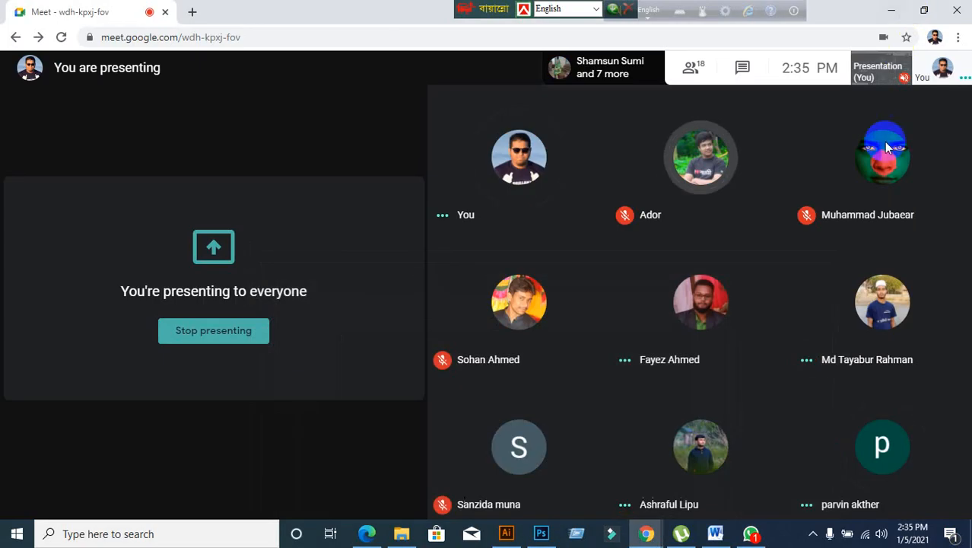
# Step: Minimize the Meet and Illustrator windows and return to the Untitled-1 document in Photoshop
pyautogui.click(892, 10)
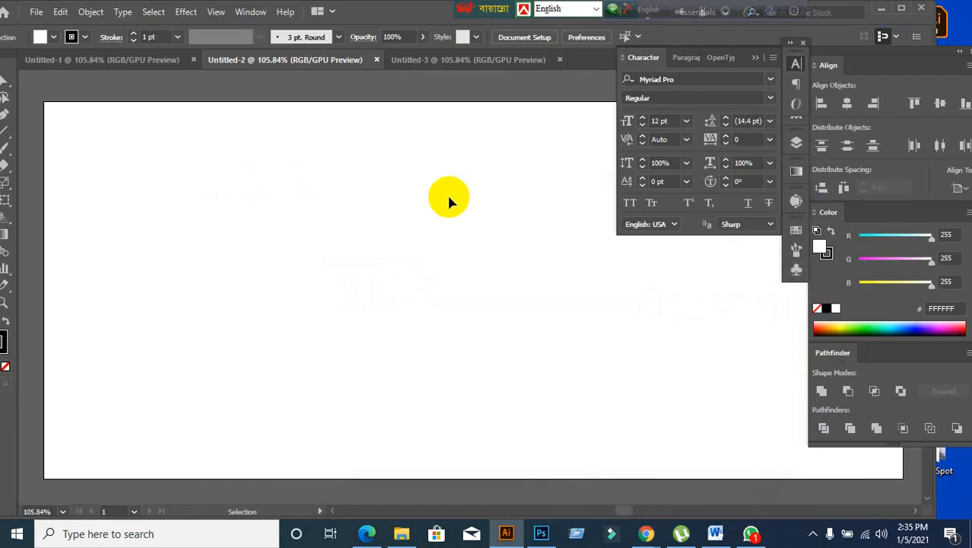
pyautogui.click(904, 11)
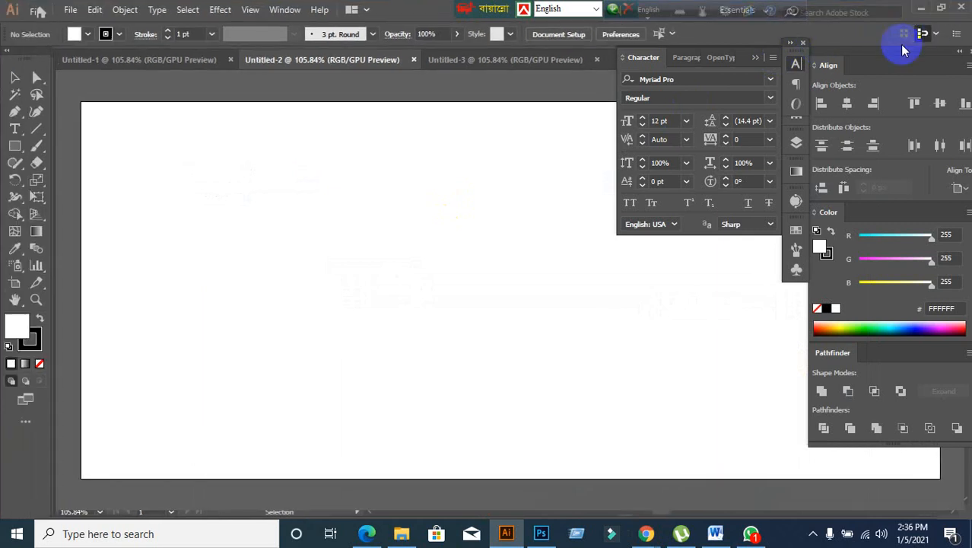
pyautogui.click(919, 10)
pyautogui.click(26, 378)
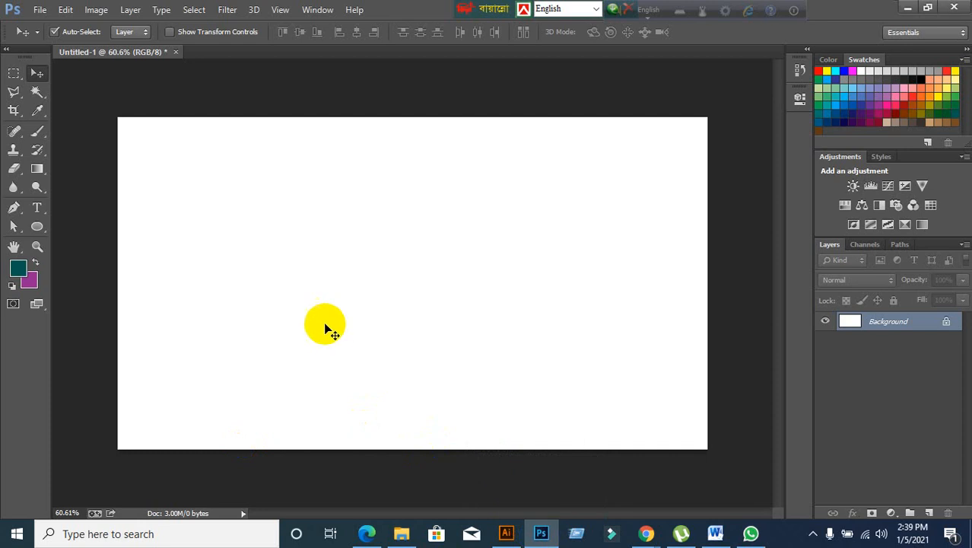
pyautogui.click(541, 536)
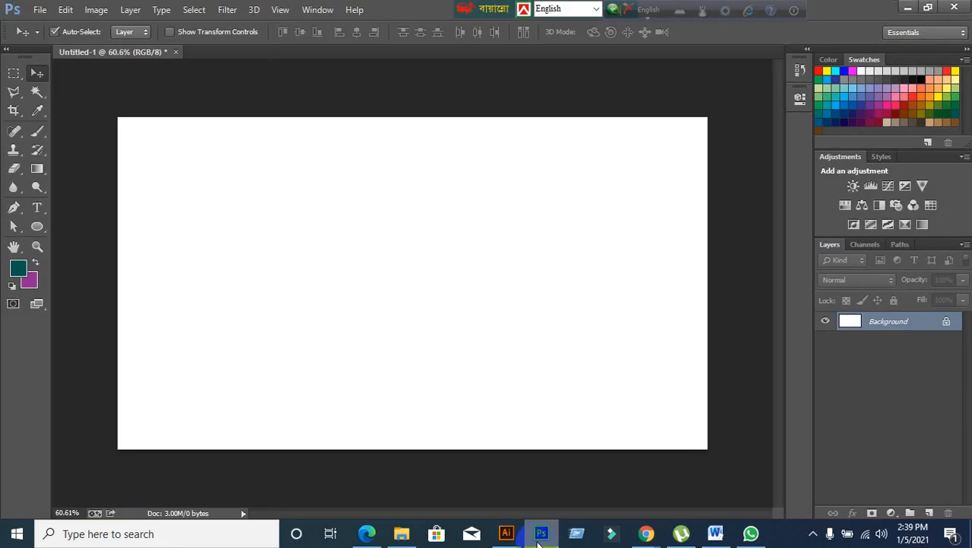
# Step: Show the variants of the marquee and lasso tools, and switch back to the Move tool
pyautogui.click(77, 154)
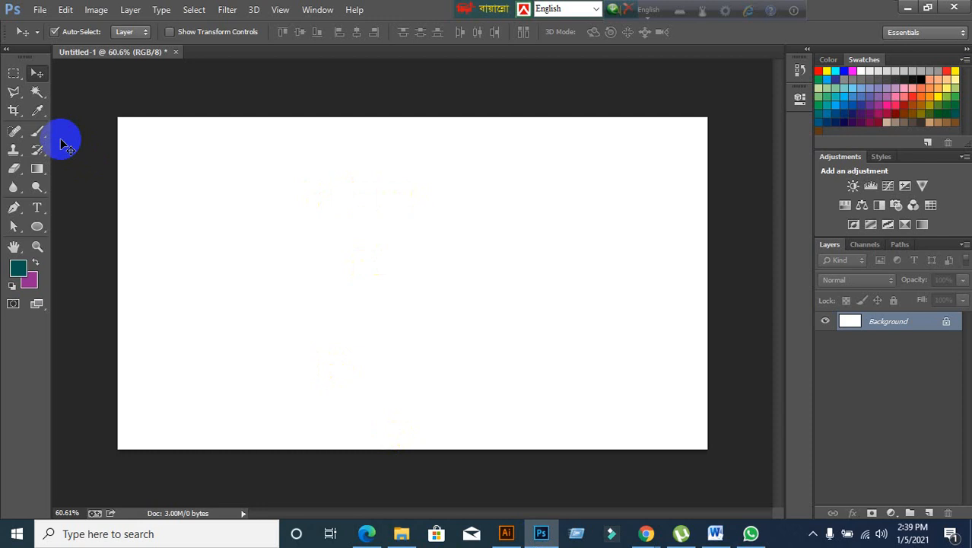
pyautogui.click(16, 74)
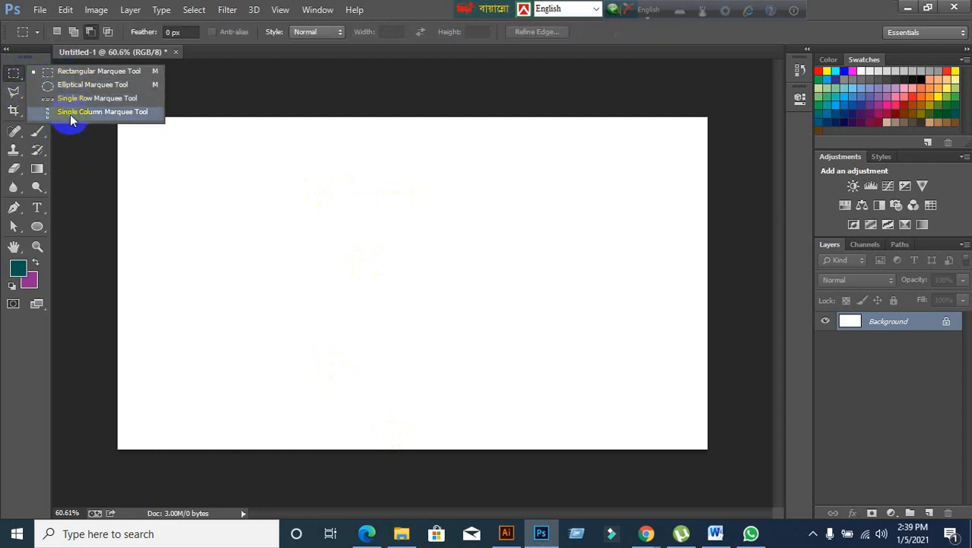
pyautogui.click(14, 91)
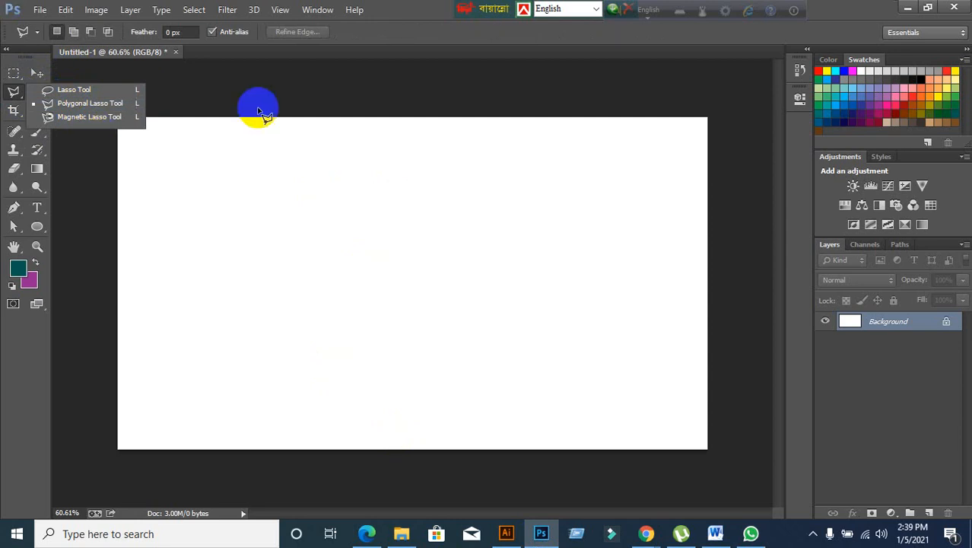
pyautogui.click(401, 6)
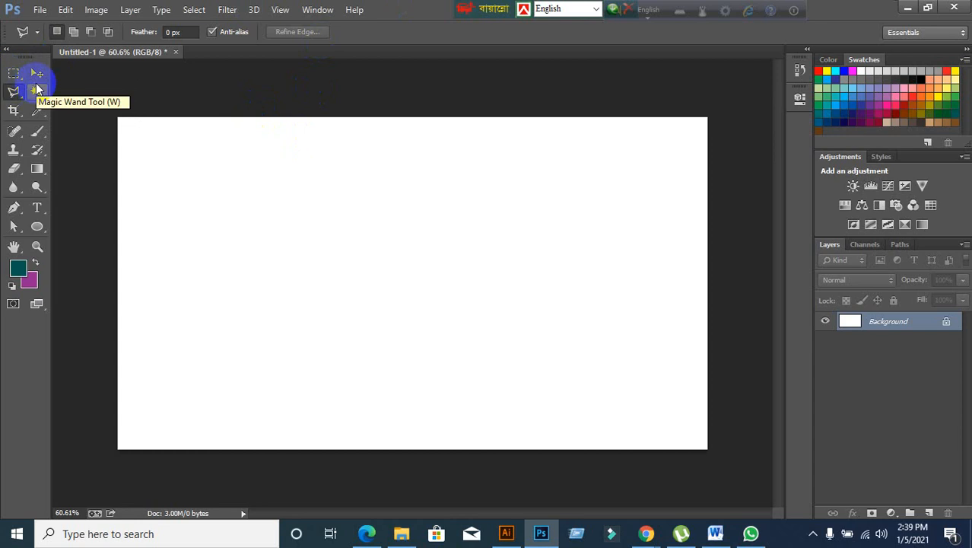
pyautogui.click(36, 73)
# Step: Open the curly-haired child photo from the Sample Image folder as a separate Photoshop document, and close it again
pyautogui.click(396, 536)
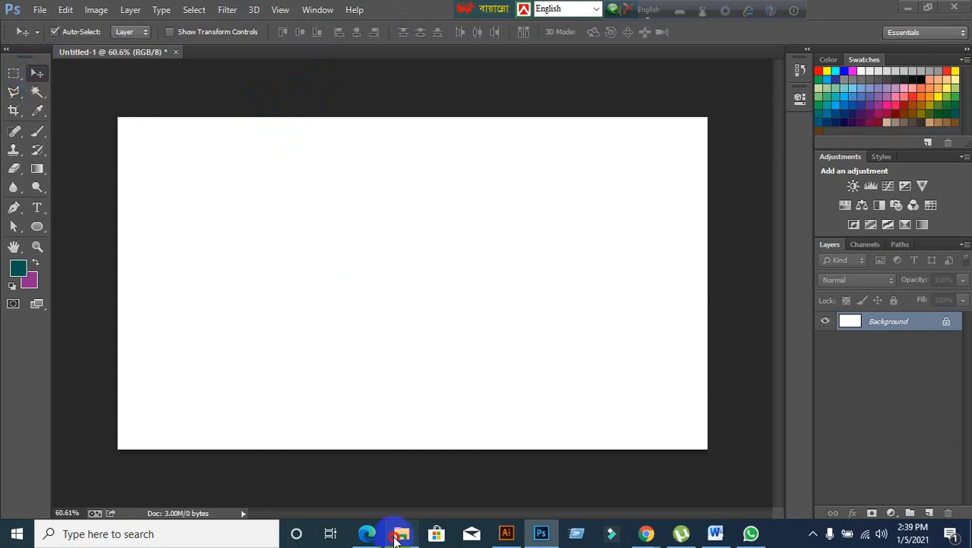
pyautogui.scroll(2, 632, 468)
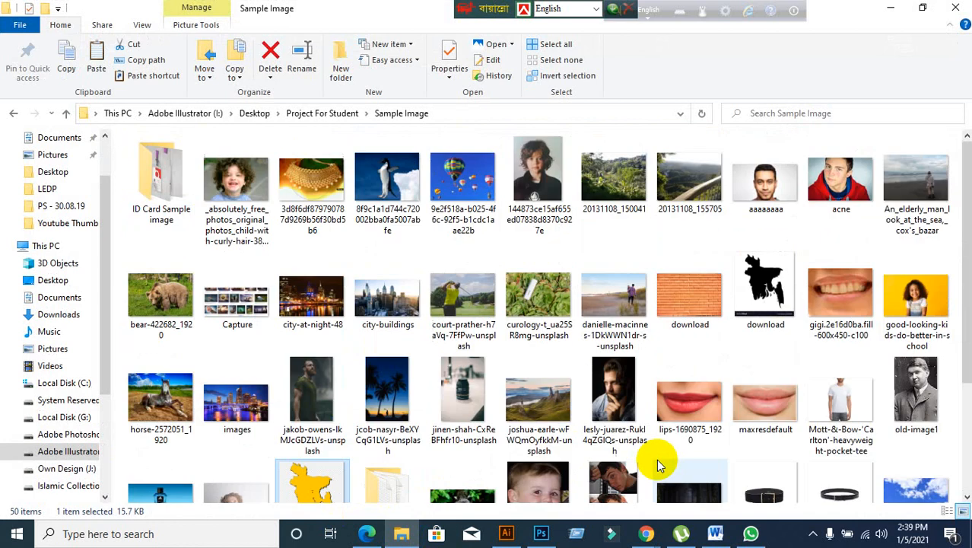
pyautogui.click(228, 203)
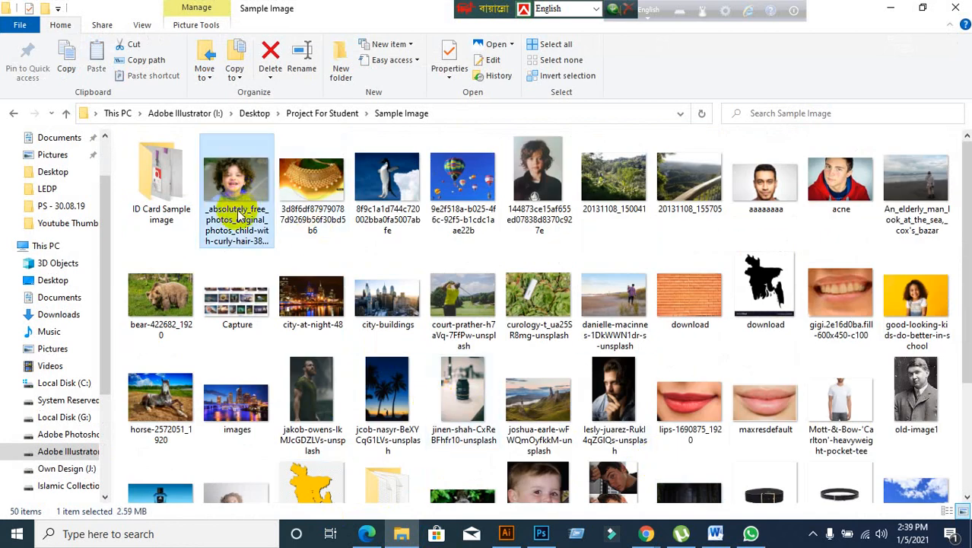
pyautogui.moveTo(220, 209); pyautogui.dragTo(430, 8)
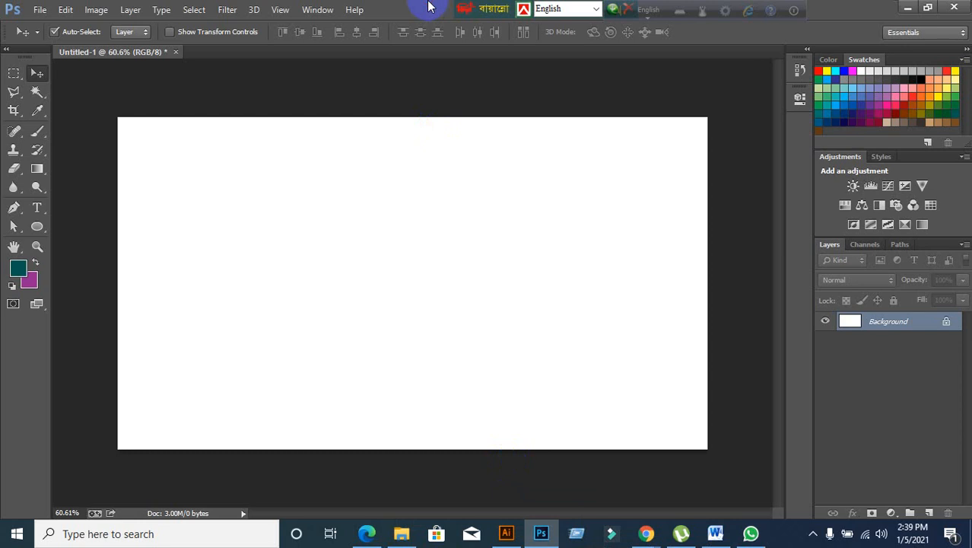
pyautogui.moveTo(430, 7); pyautogui.dragTo(447, 102)
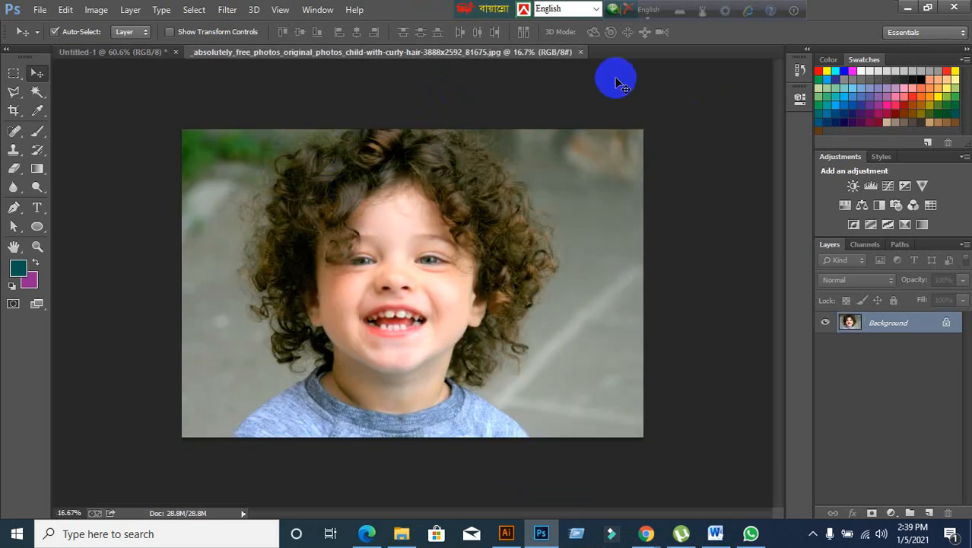
pyautogui.click(581, 51)
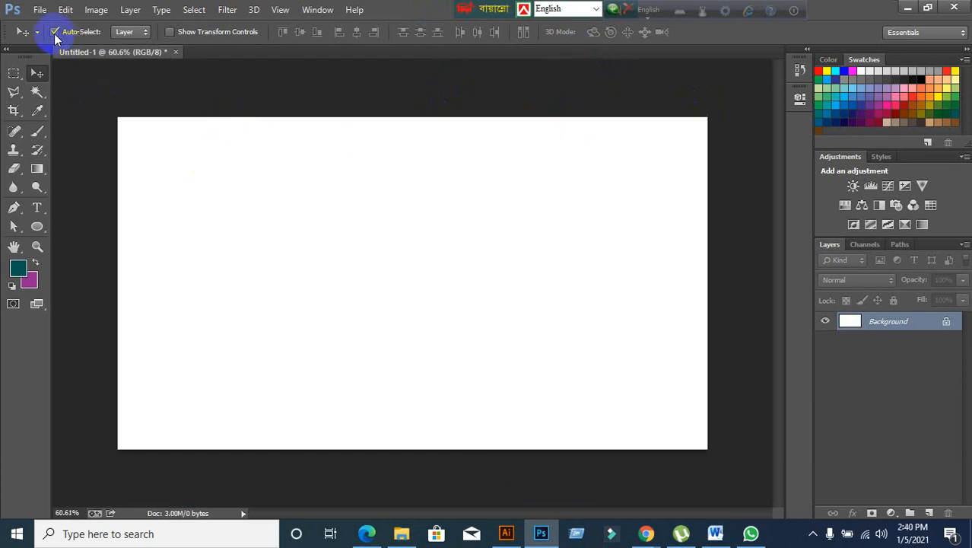
# Step: Place the 45-01 image from the Desktop folder into Untitled-1, scaled down to about 82%
pyautogui.click(42, 11)
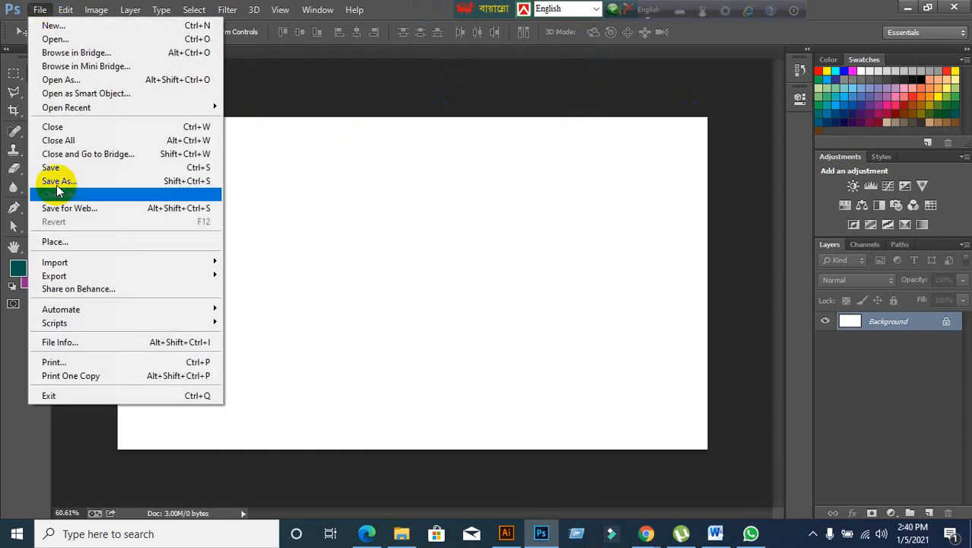
pyautogui.click(59, 242)
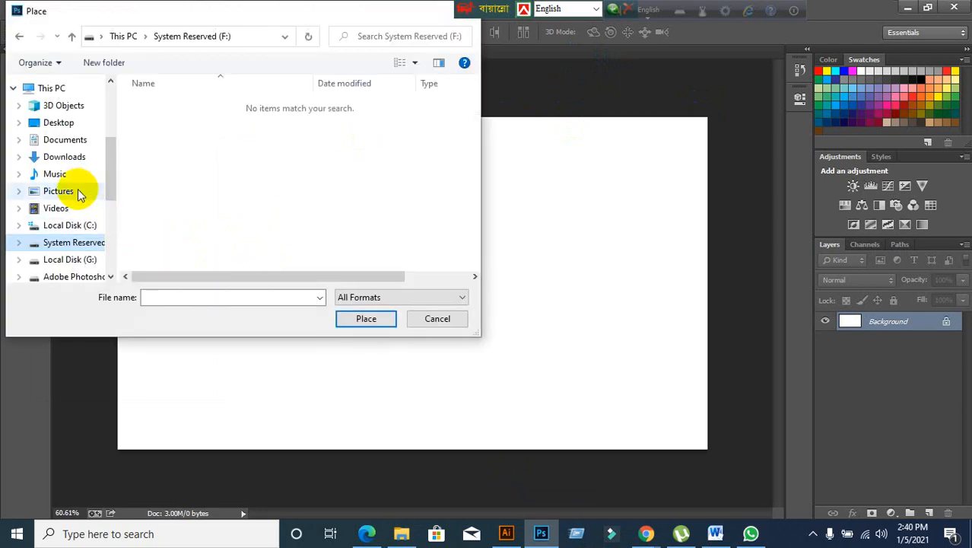
pyautogui.scroll(5, 80, 194)
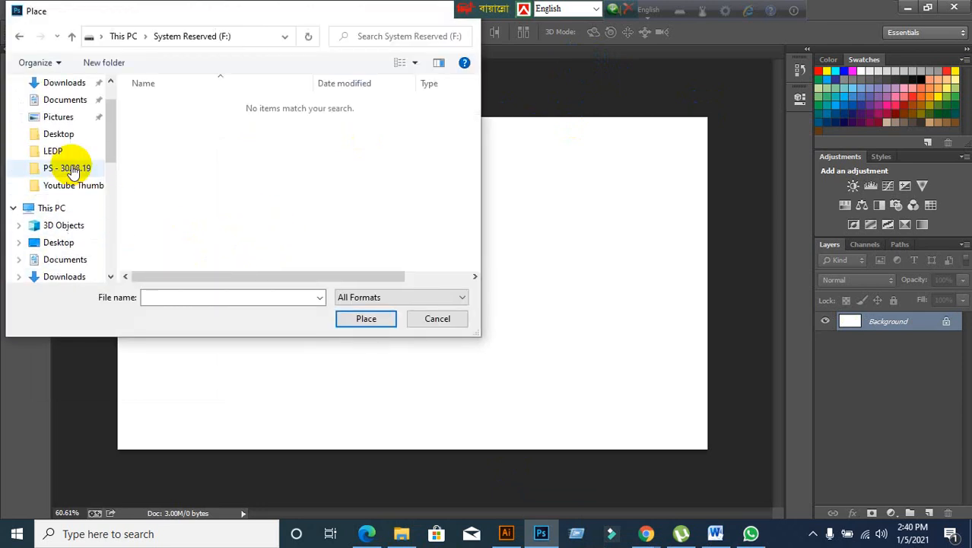
pyautogui.scroll(2, 70, 170)
pyautogui.click(66, 112)
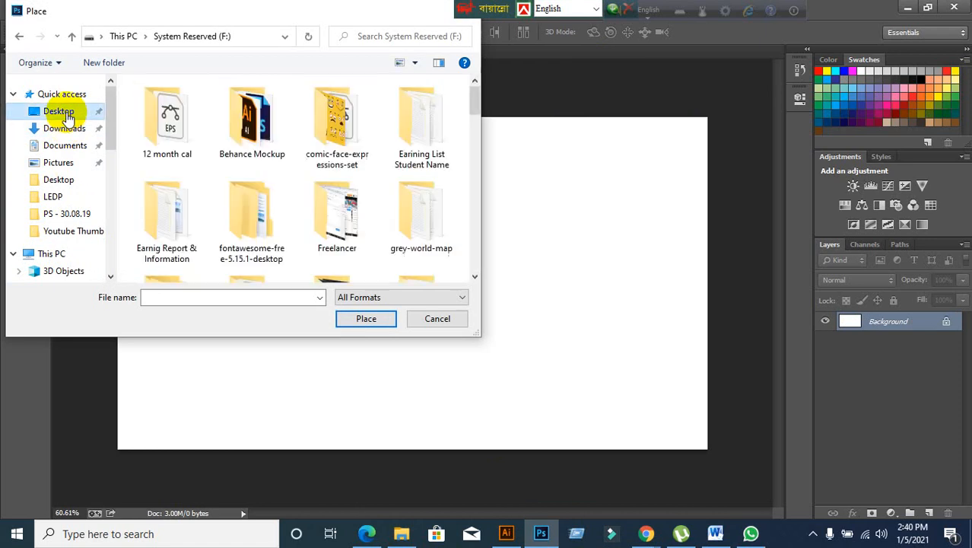
pyautogui.scroll(-5, 335, 228)
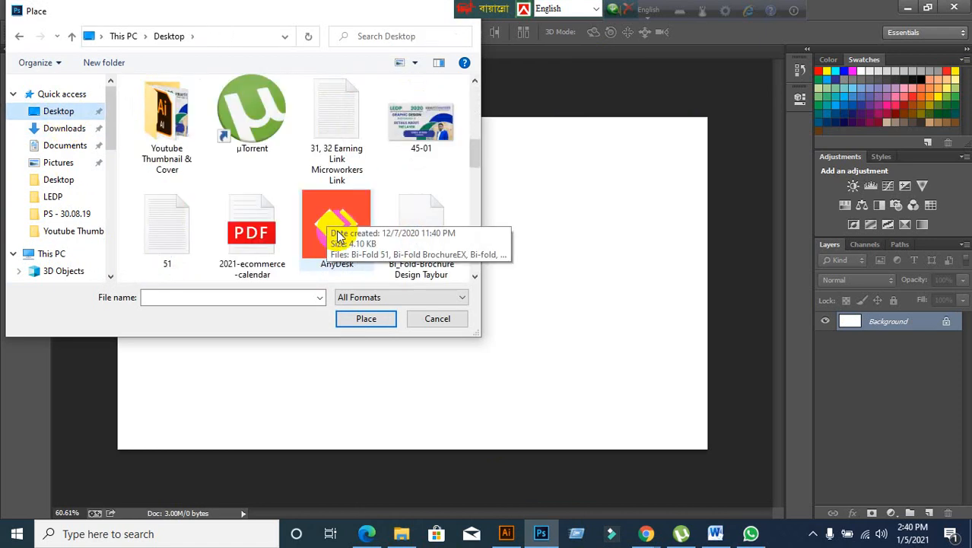
pyautogui.scroll(-8, 339, 237)
pyautogui.scroll(3, 356, 243)
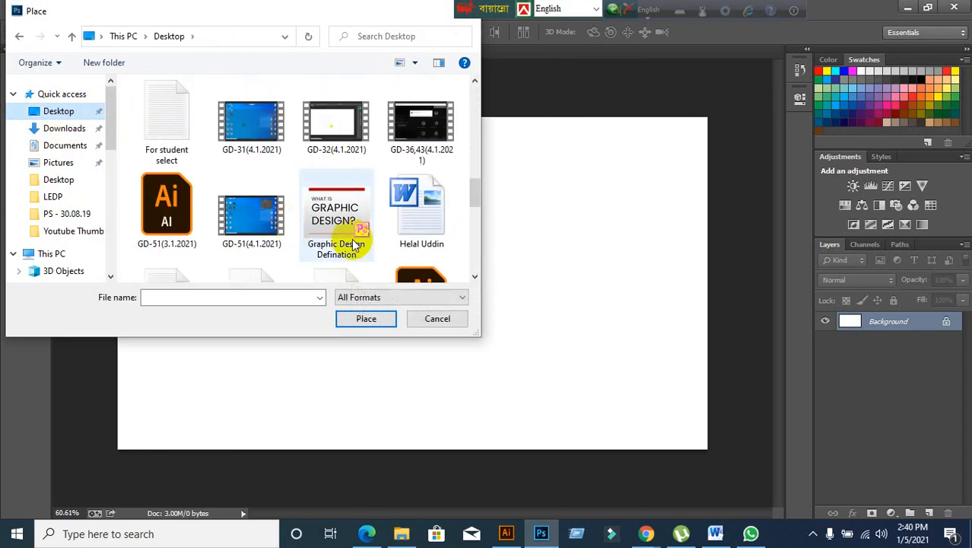
pyautogui.scroll(5, 350, 239)
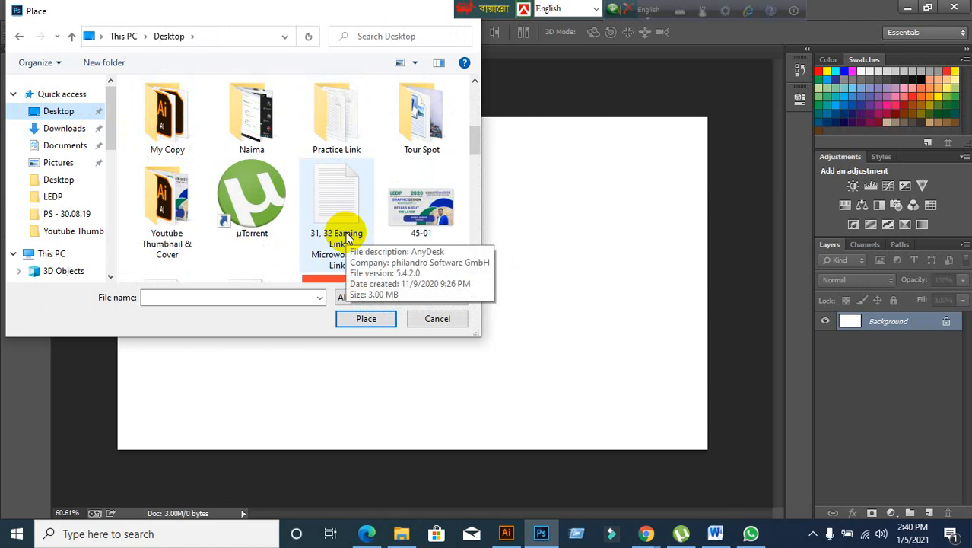
pyautogui.click(443, 204)
pyautogui.click(368, 320)
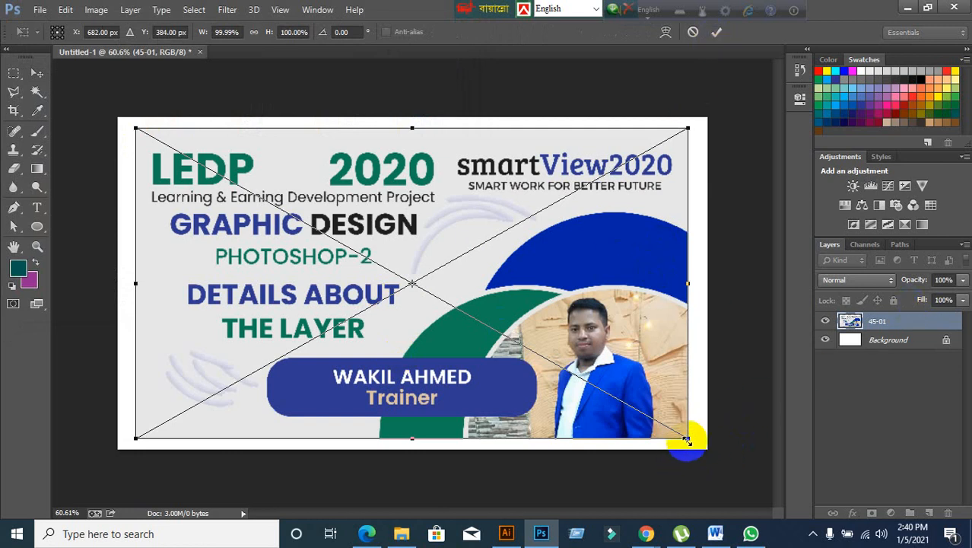
pyautogui.moveTo(687, 439); pyautogui.dragTo(590, 383)
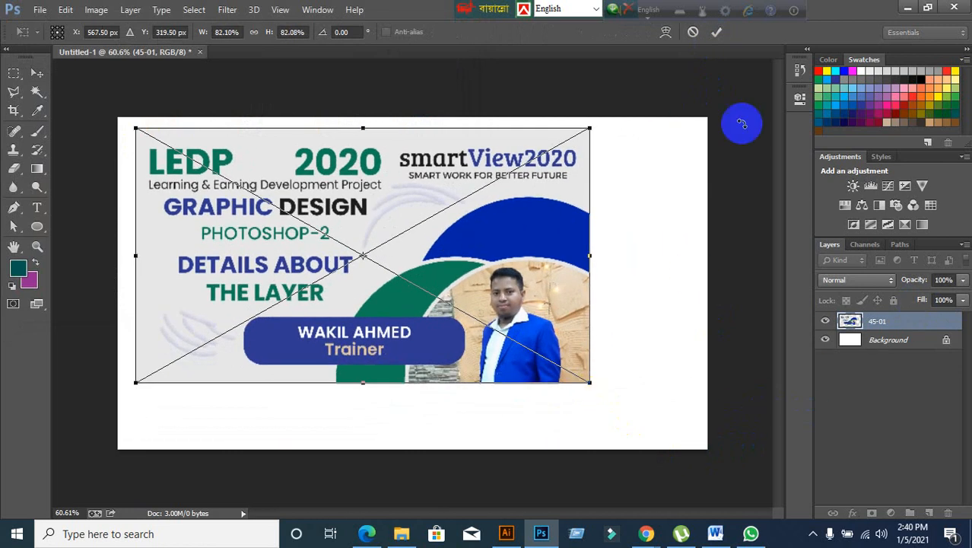
pyautogui.click(717, 32)
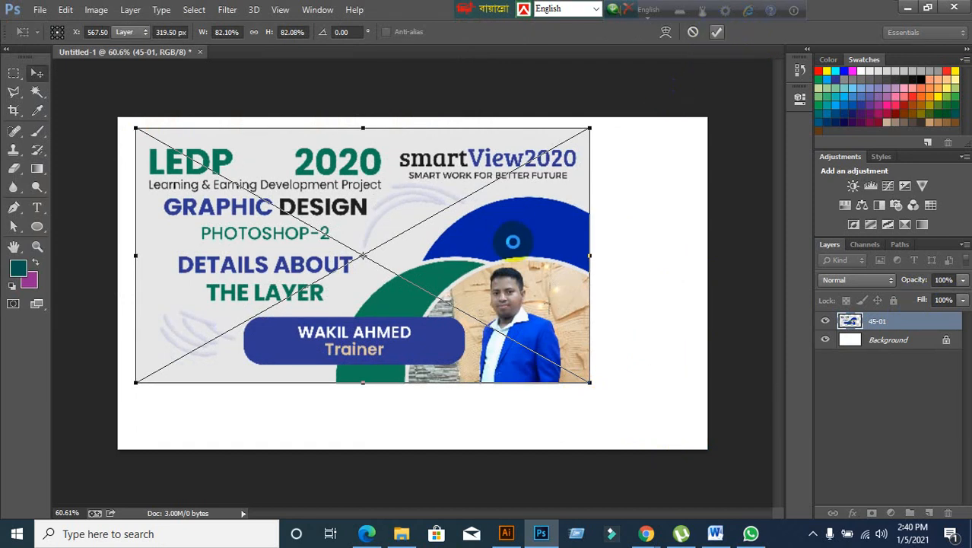
# Step: Move the 45-01 layer down and right toward the canvas centre, and delete it
pyautogui.moveTo(504, 246); pyautogui.dragTo(565, 291)
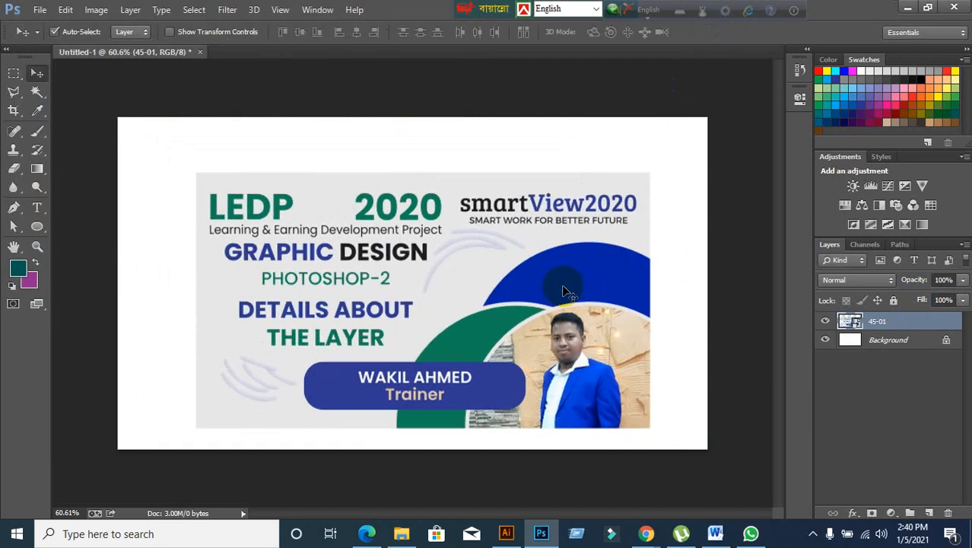
pyautogui.press('Delete')
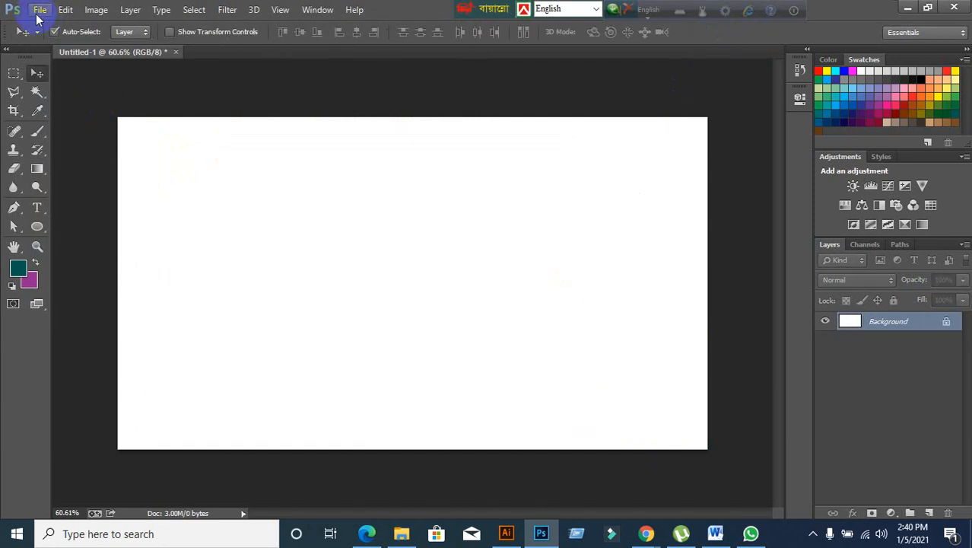
# Step: Open the 45-01 image from the Desktop folder as its own document, and close it again
pyautogui.click(39, 11)
pyautogui.click(48, 37)
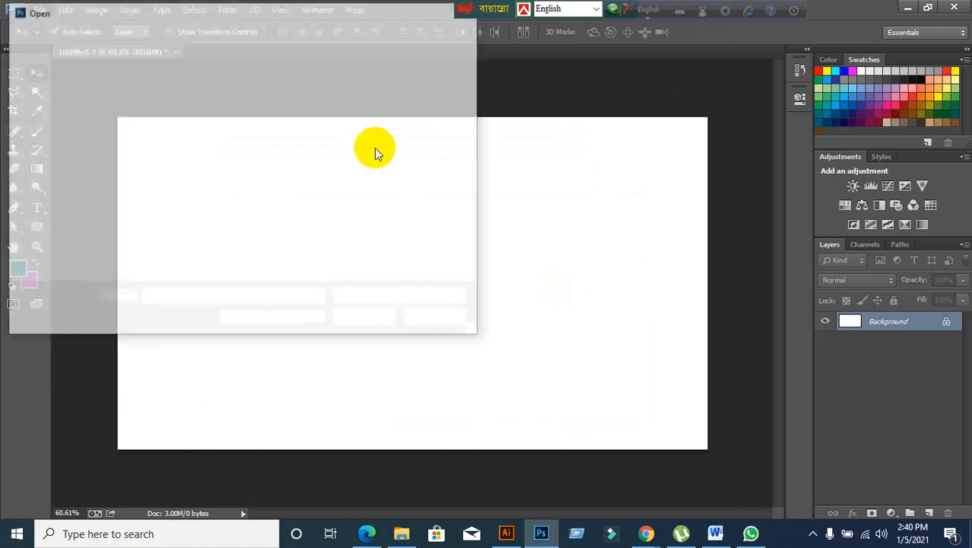
pyautogui.scroll(-6, 343, 213)
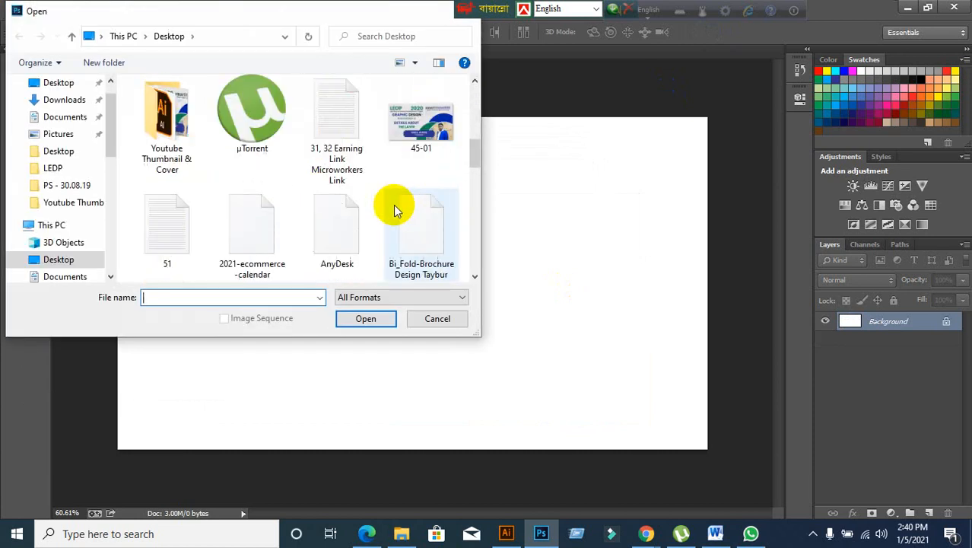
pyautogui.scroll(-3, 395, 211)
pyautogui.scroll(3, 377, 216)
pyautogui.click(421, 122)
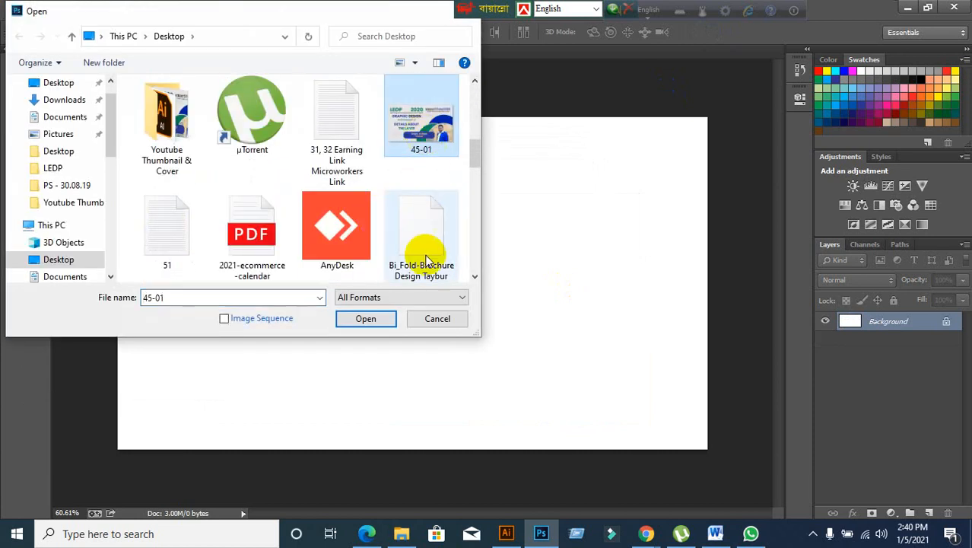
pyautogui.click(368, 320)
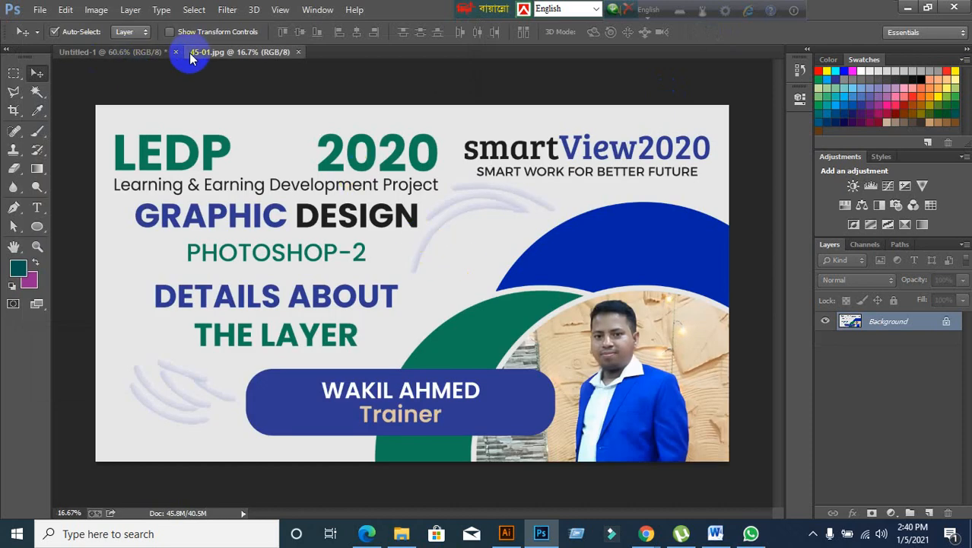
pyautogui.click(299, 52)
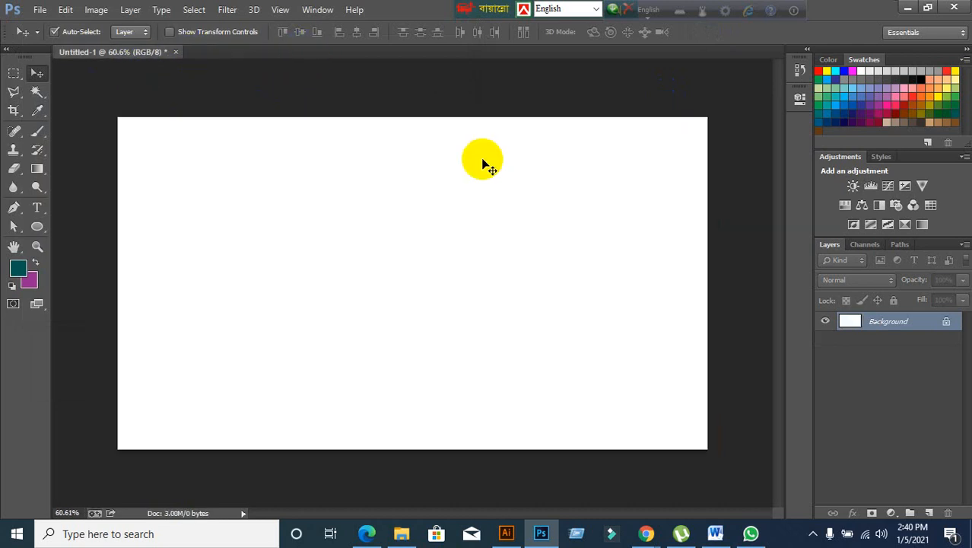
# Step: Check the Google Meet call window, and return to Photoshop
pyautogui.click(909, 9)
pyautogui.click(887, 8)
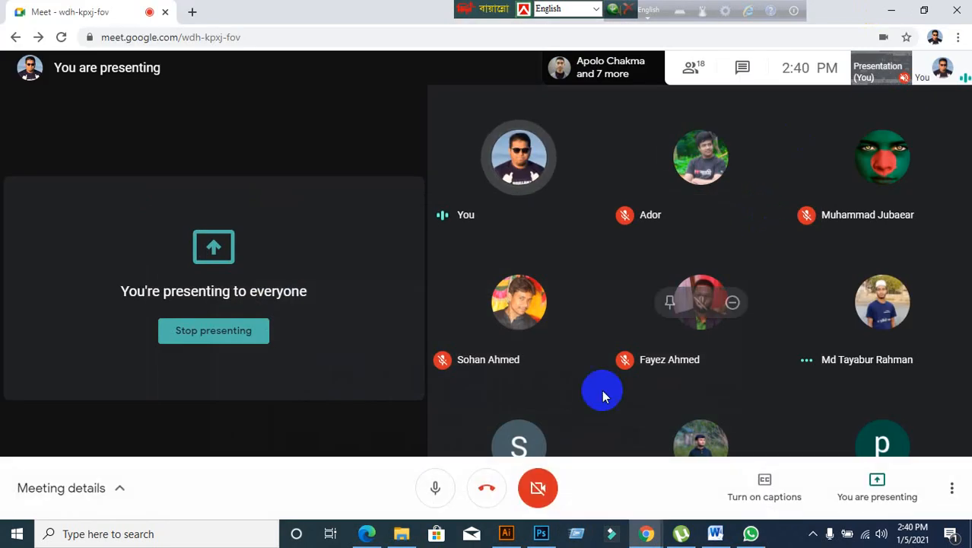
pyautogui.click(540, 533)
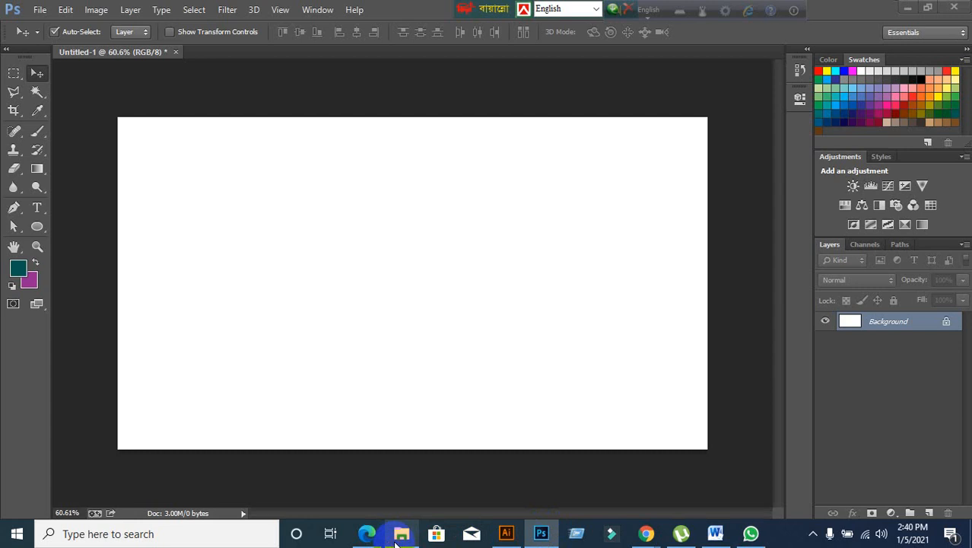
# Step: Drop the hot-air balloons picture from the Sample Image folder into Untitled-1, confirm the placement, and move it slightly down and right
pyautogui.click(400, 534)
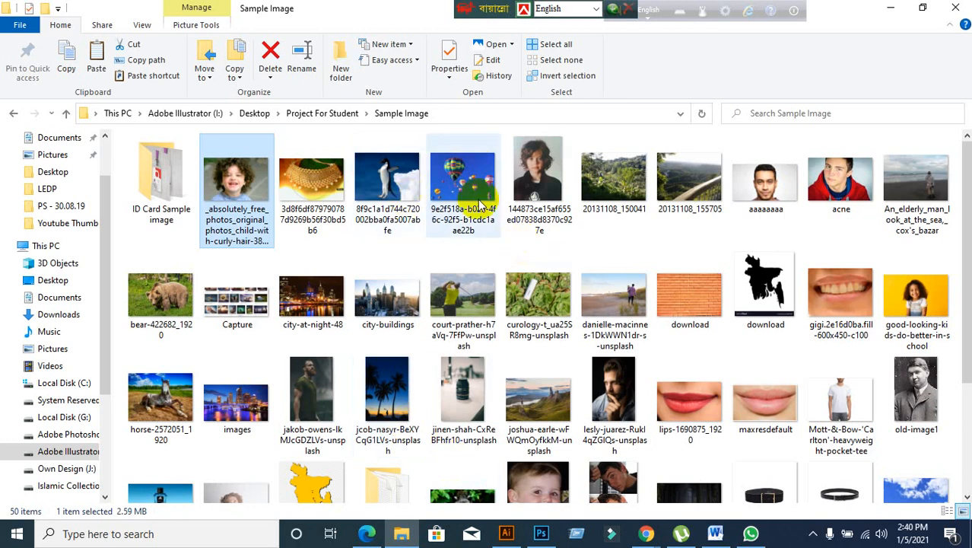
pyautogui.moveTo(470, 204); pyautogui.dragTo(449, 384)
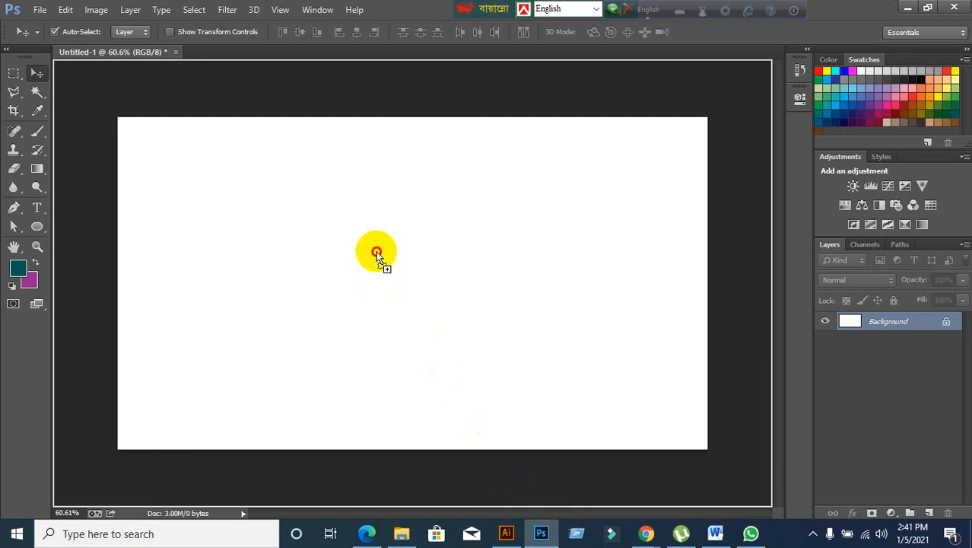
pyautogui.moveTo(376, 250); pyautogui.dragTo(376, 250)
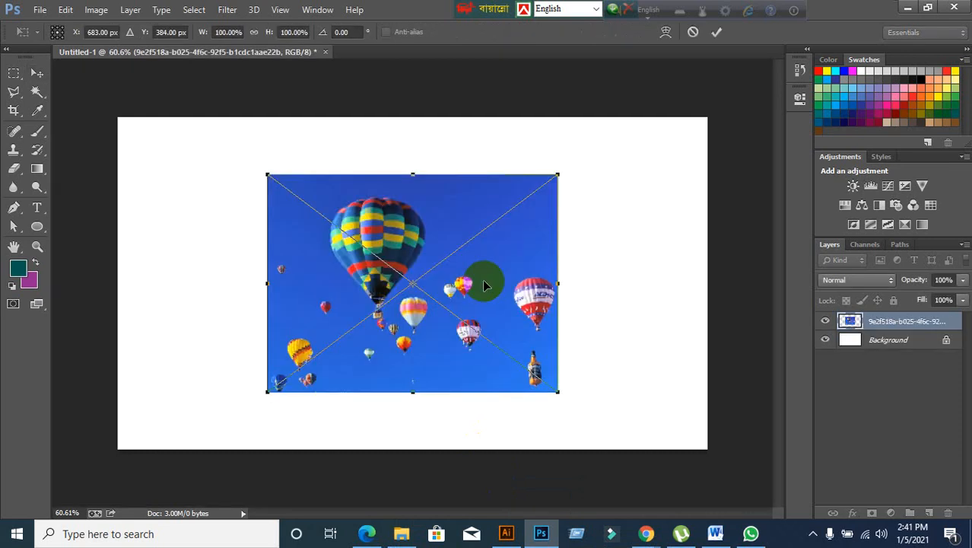
pyautogui.doubleClick(479, 339)
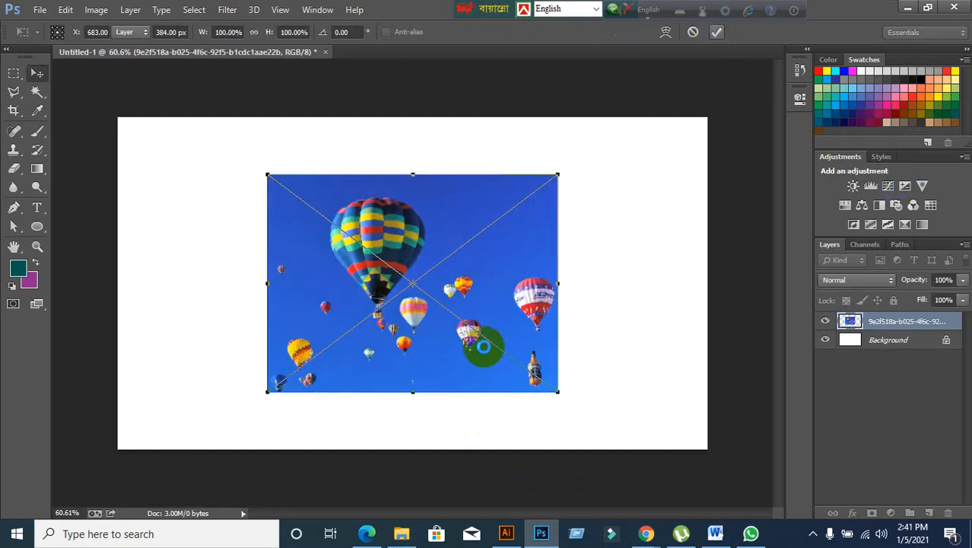
pyautogui.moveTo(476, 334)
pyautogui.mouseDown()
pyautogui.moveTo(483, 327)
pyautogui.moveTo(471, 340)
pyautogui.mouseUp()
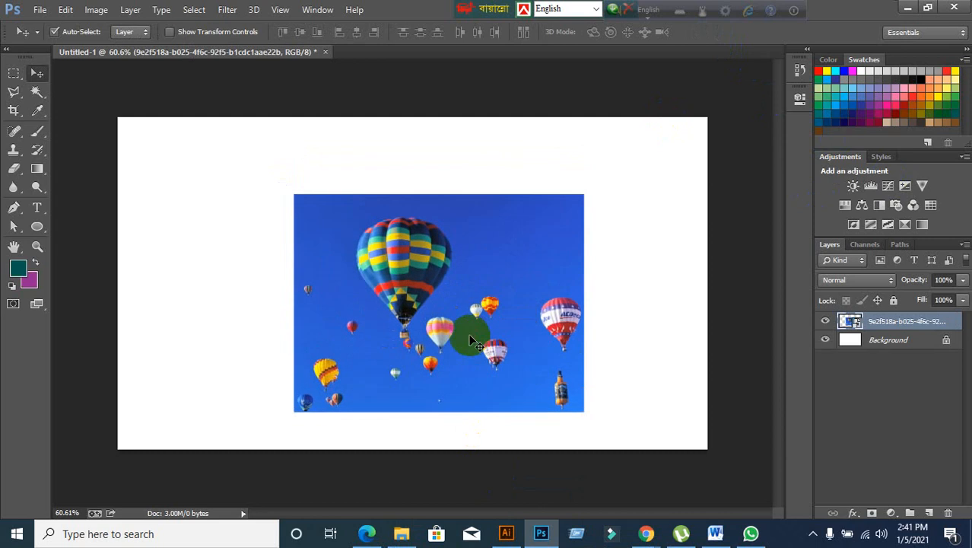
# Step: Admit the waiting participant to the Google Meet call, and return to Photoshop
pyautogui.click(635, 535)
pyautogui.click(569, 486)
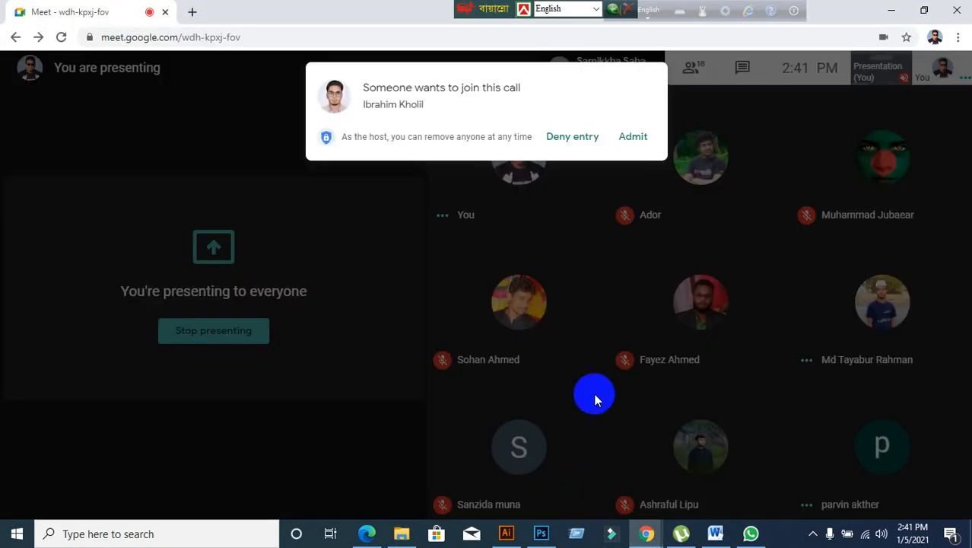
pyautogui.click(640, 151)
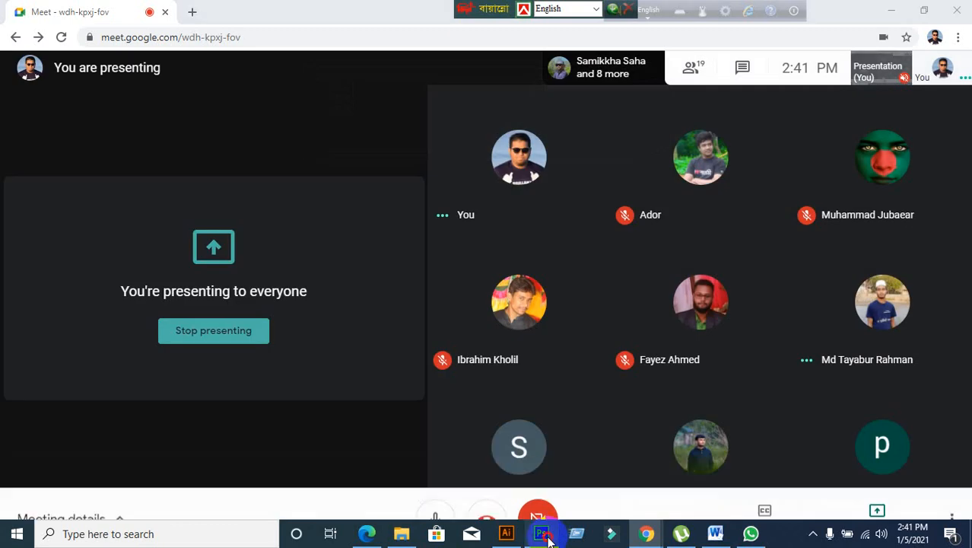
pyautogui.click(541, 534)
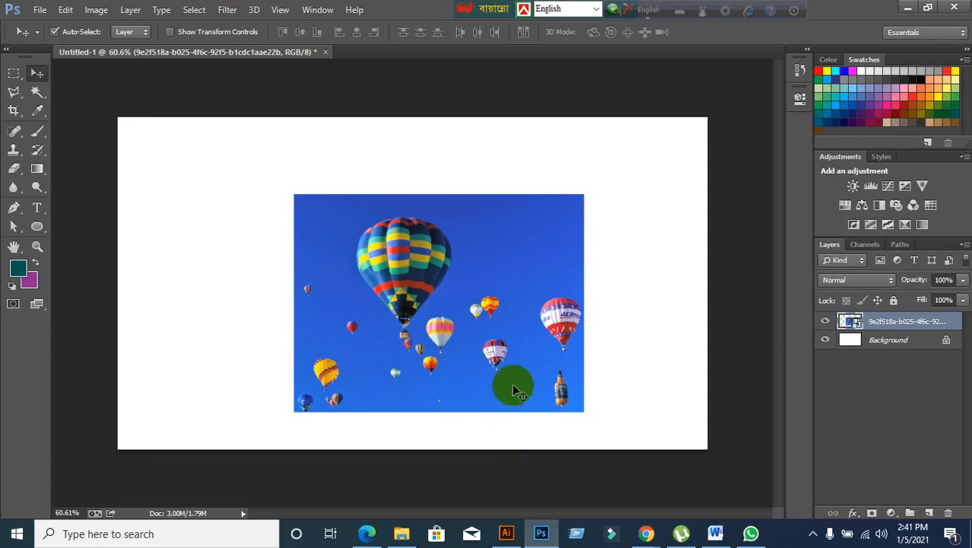
# Step: Scale the balloons layer to about 112% with Free Transform and move it up and left toward the canvas centre
pyautogui.hotkey('ctrl', 't')
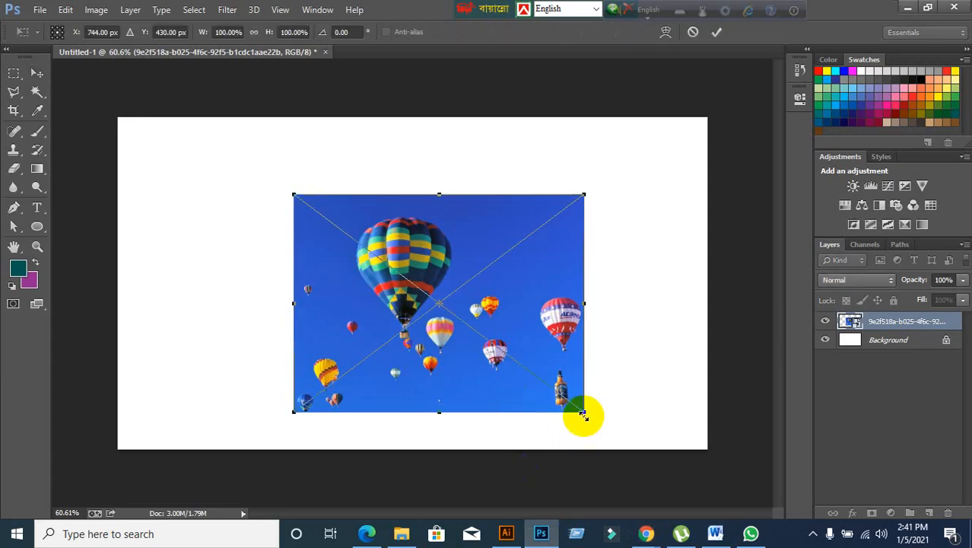
pyautogui.moveTo(584, 415)
pyautogui.mouseDown()
pyautogui.moveTo(674, 451)
pyautogui.moveTo(610, 417)
pyautogui.moveTo(601, 423)
pyautogui.mouseUp()
pyautogui.moveTo(502, 392); pyautogui.dragTo(477, 367)
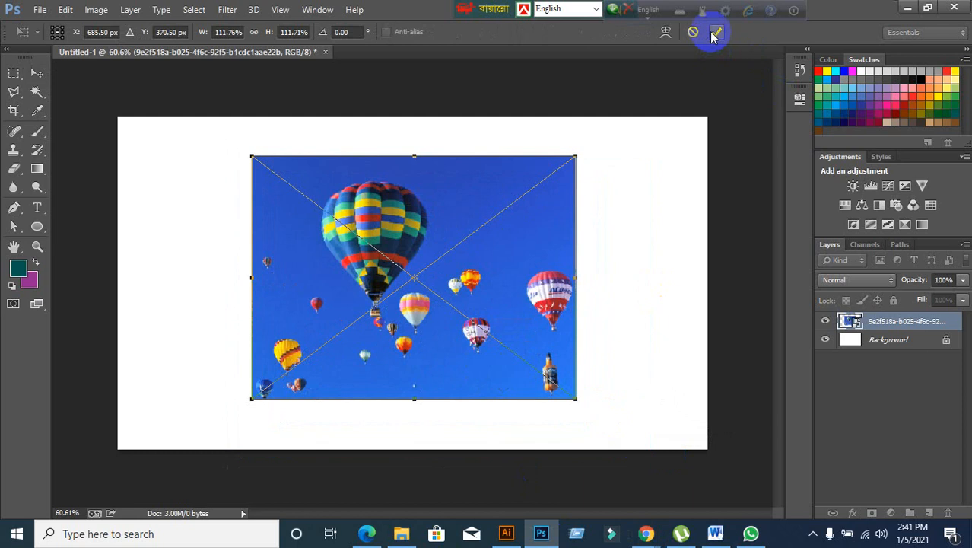
pyautogui.press('Return')
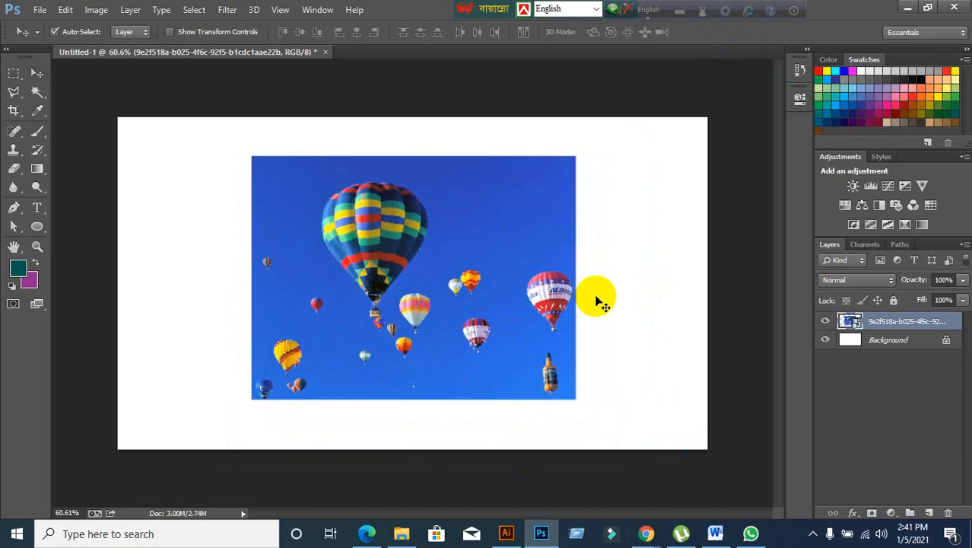
# Step: Try rotating the balloons layer freely with Free Transform, and cancel the rotation
pyautogui.hotkey('ctrl', 't')
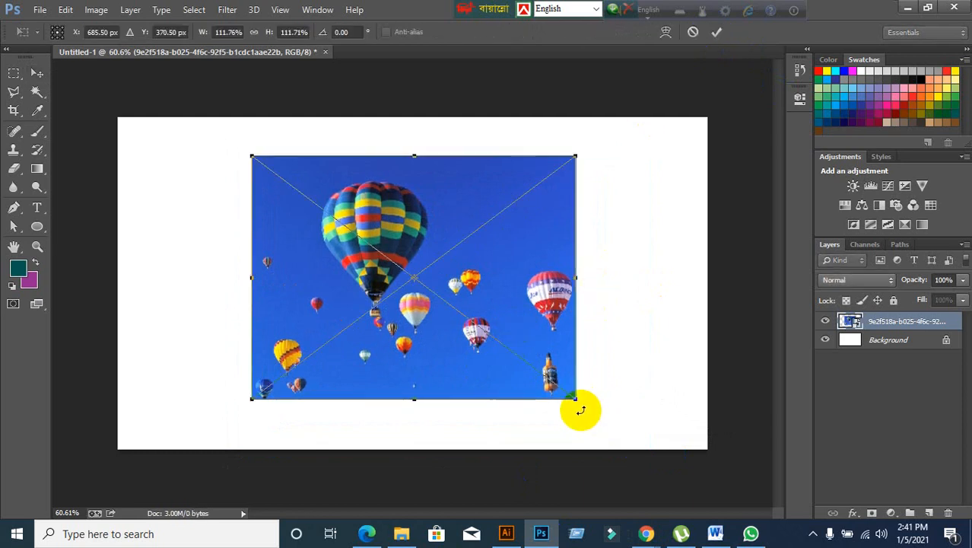
pyautogui.moveTo(581, 410); pyautogui.dragTo(546, 367)
pyautogui.click(694, 34)
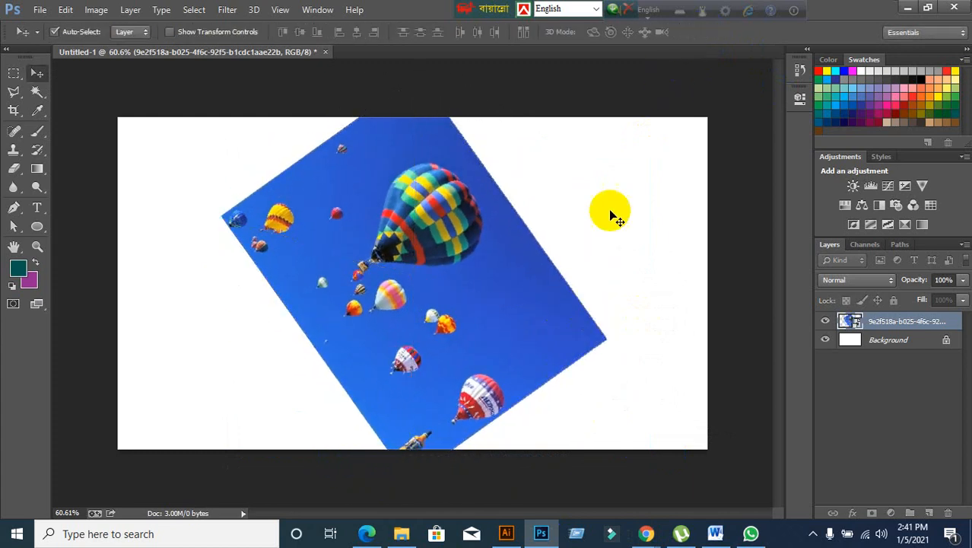
pyautogui.hotkey('ctrl', 't')
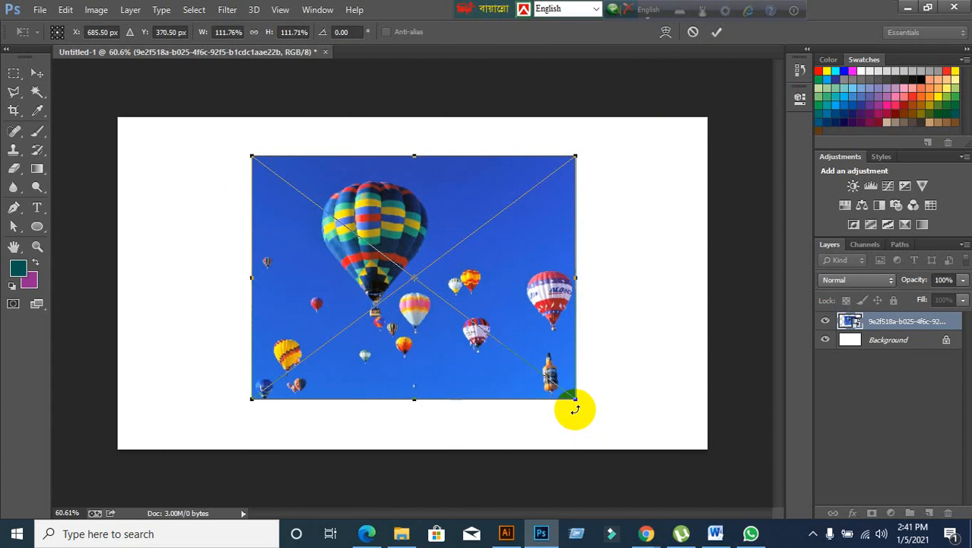
pyautogui.moveTo(576, 407); pyautogui.dragTo(604, 424)
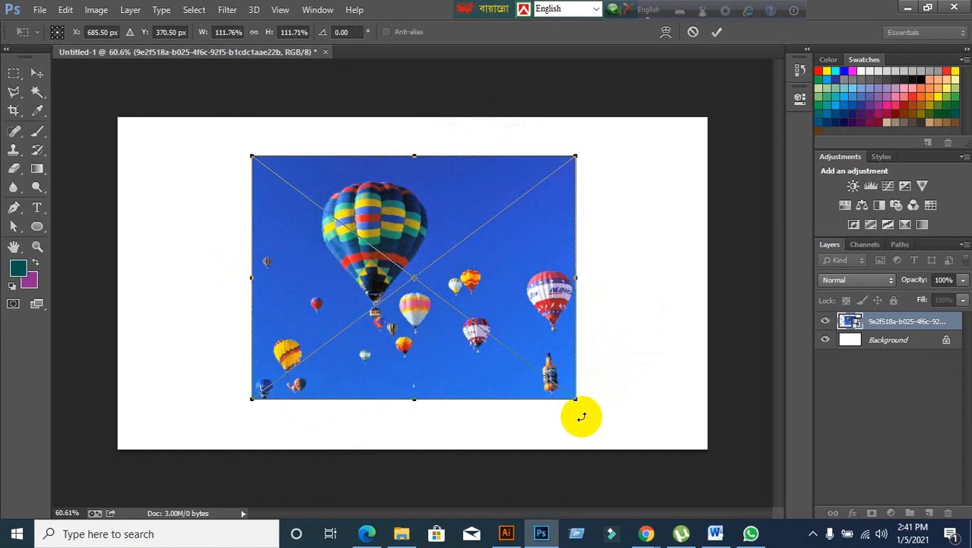
pyautogui.moveTo(581, 416); pyautogui.dragTo(568, 386)
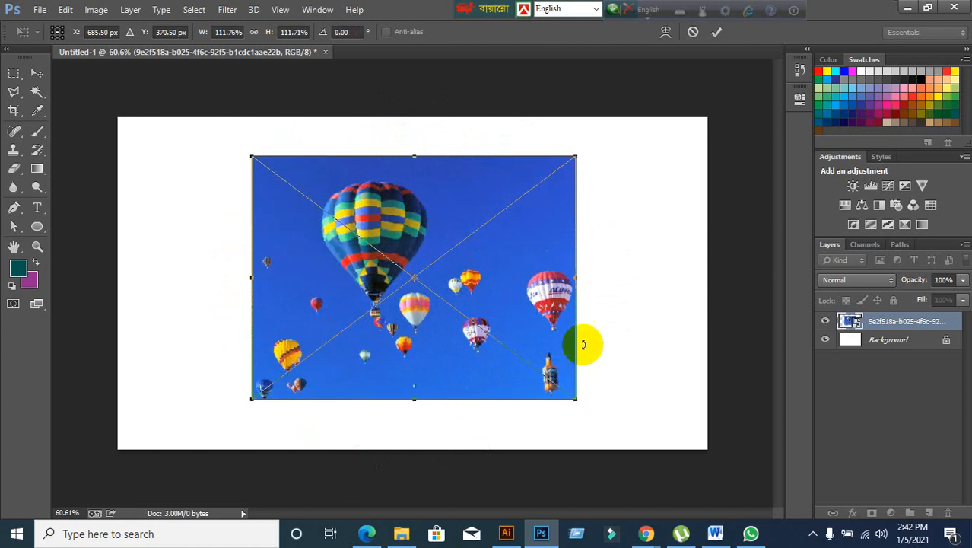
pyautogui.click(692, 33)
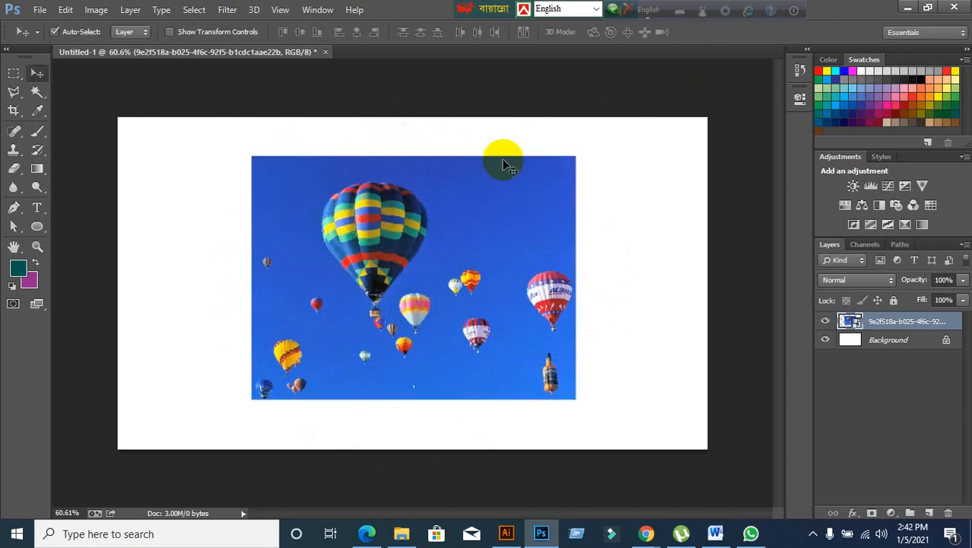
# Step: Check which image adjustments are offered for the balloons layer, and delete the layer
pyautogui.click(96, 11)
pyautogui.moveTo(99, 45)
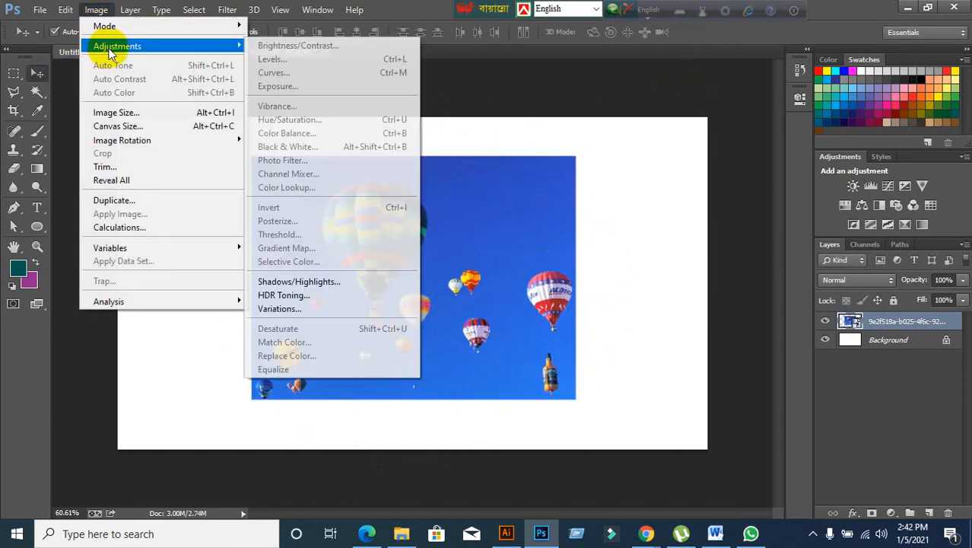
pyautogui.click(562, 106)
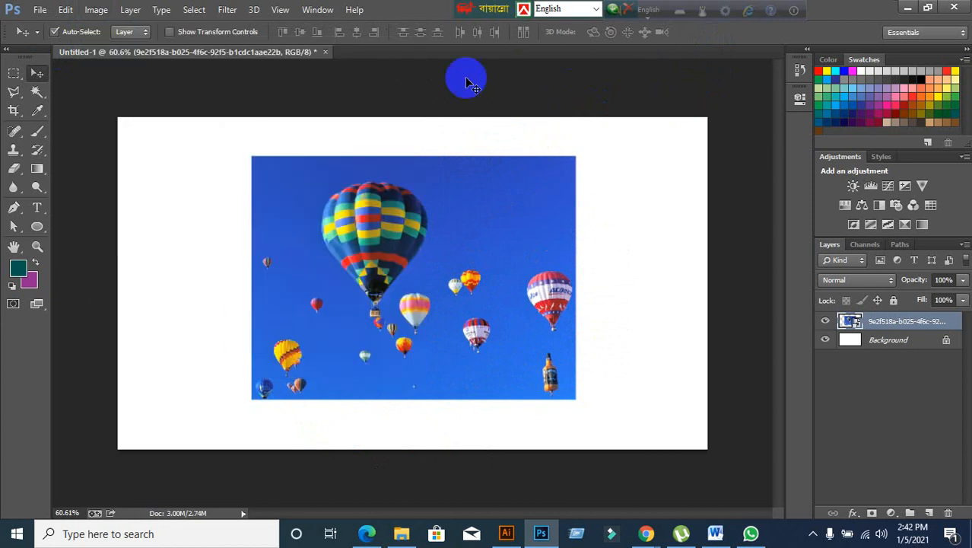
pyautogui.press('Delete')
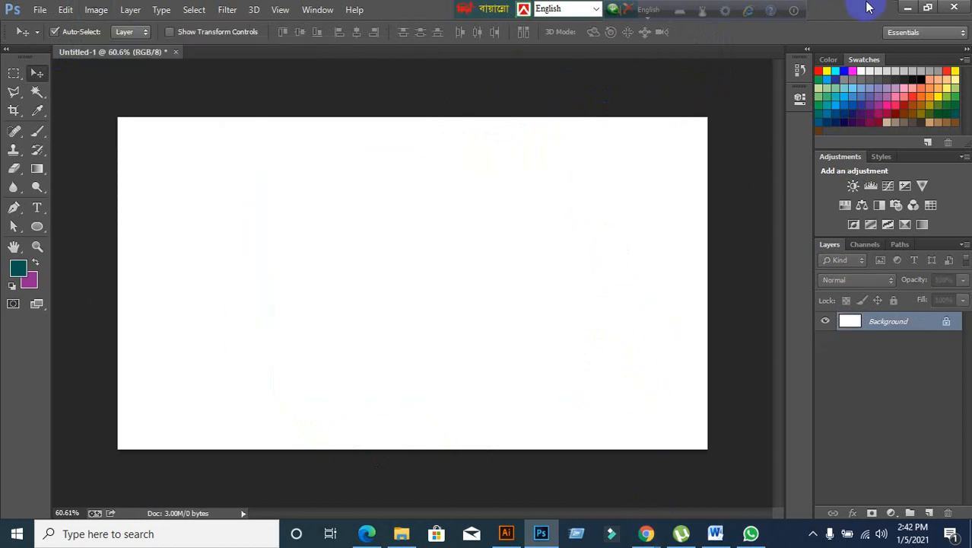
# Step: Open the image 144873ce15af655ed07838d8370c927e from the Sample Image folder as its own document
pyautogui.click(401, 533)
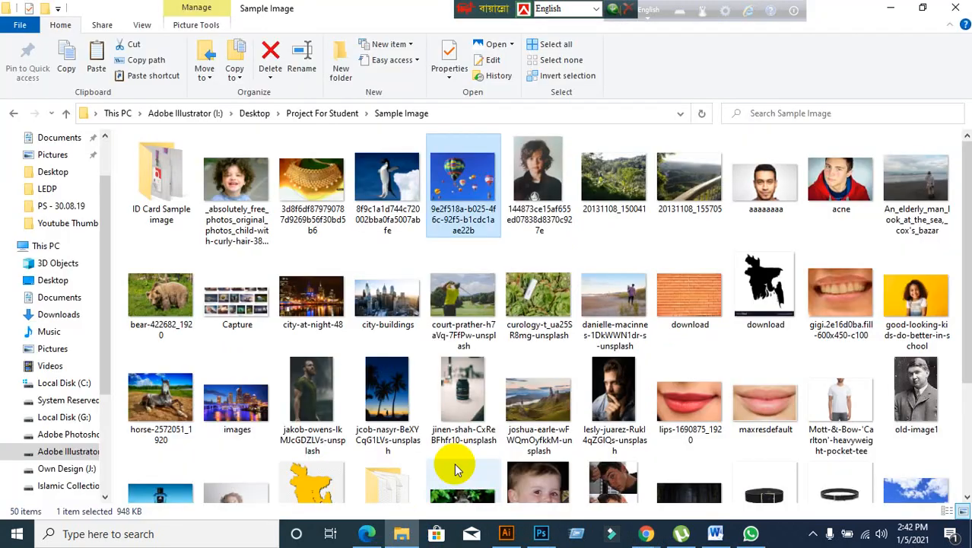
pyautogui.click(563, 190)
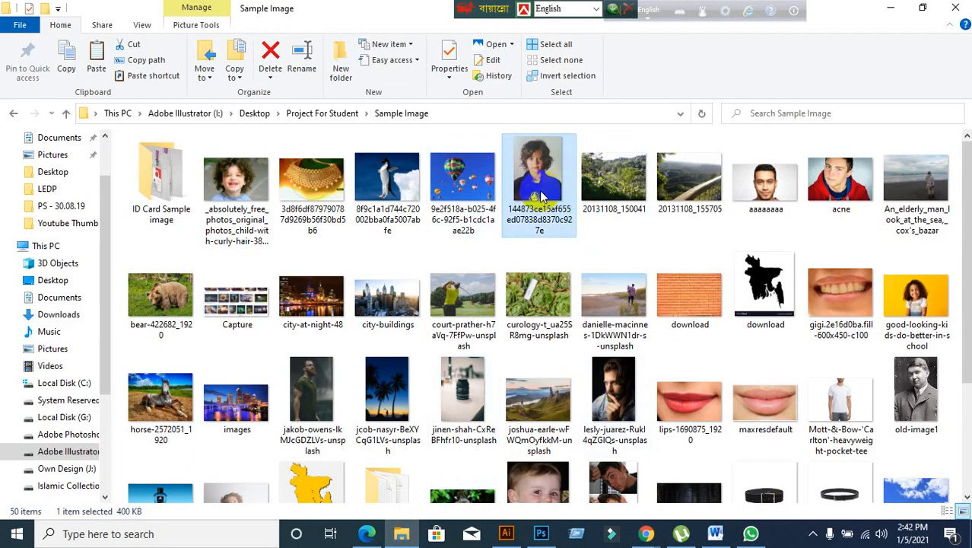
pyautogui.moveTo(542, 196); pyautogui.dragTo(427, 4)
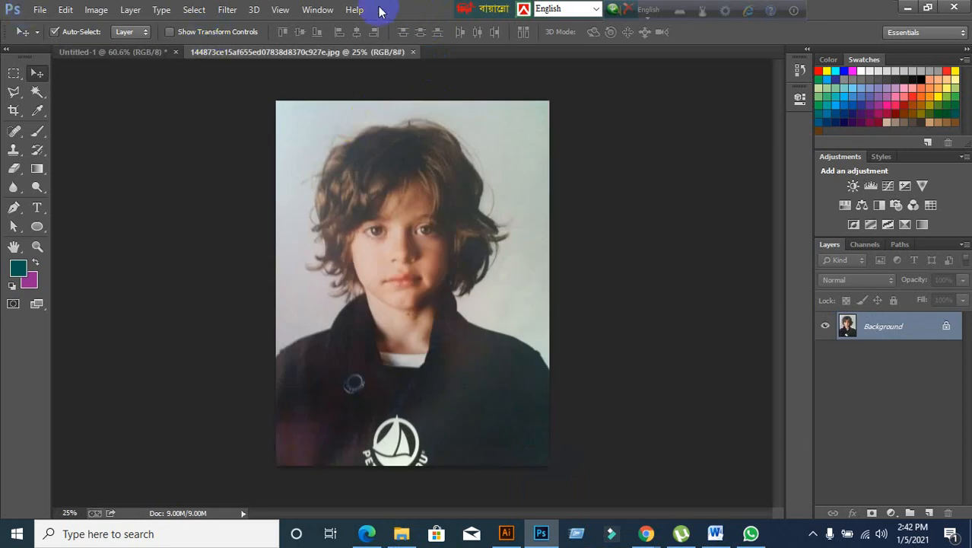
pyautogui.click(39, 9)
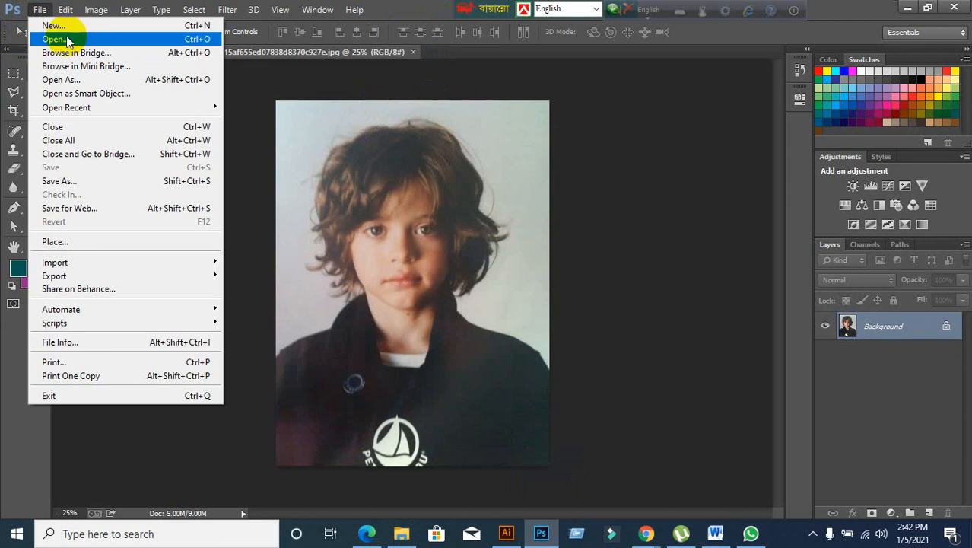
pyautogui.moveTo(354, 9)
pyautogui.click(416, 7)
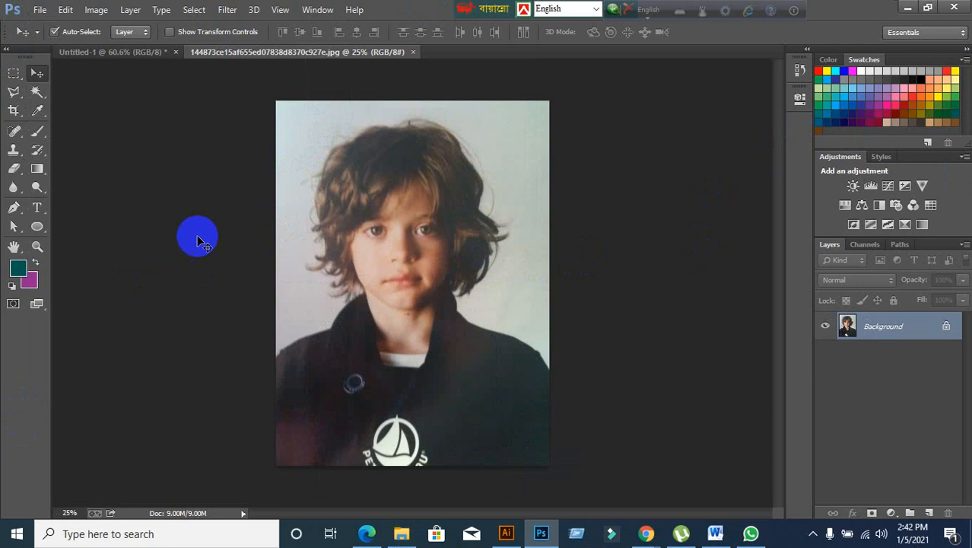
# Step: Rotate the portrait image's whole canvas by 90° clockwise
pyautogui.click(97, 10)
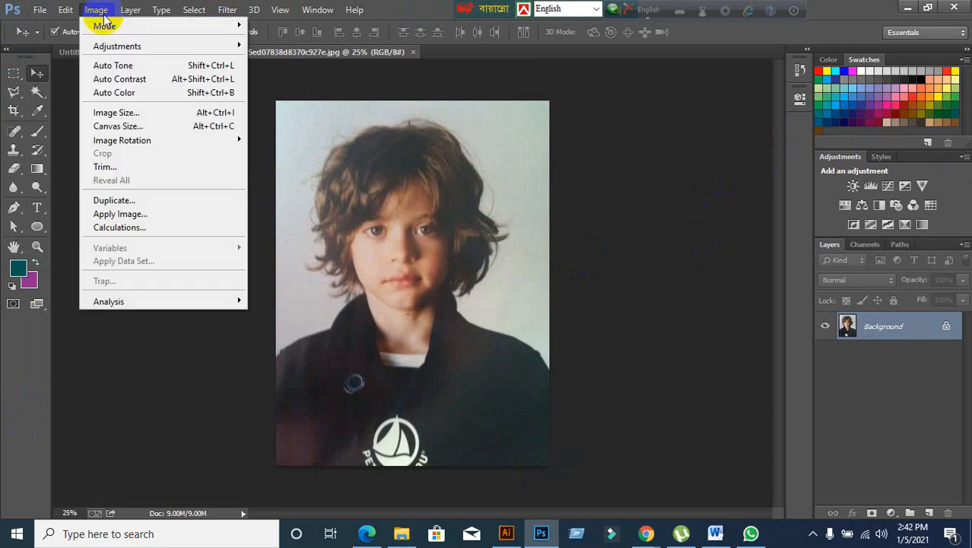
pyautogui.moveTo(133, 149)
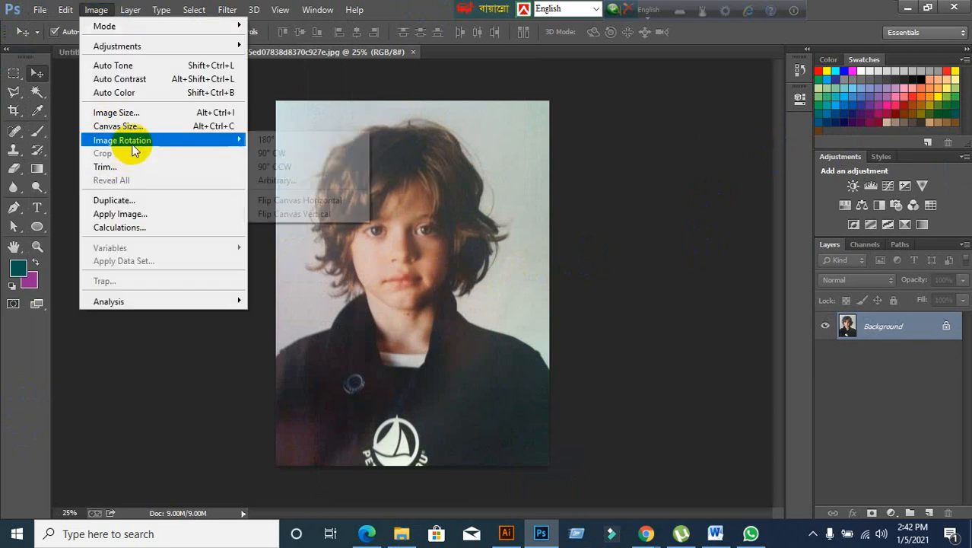
pyautogui.click(281, 153)
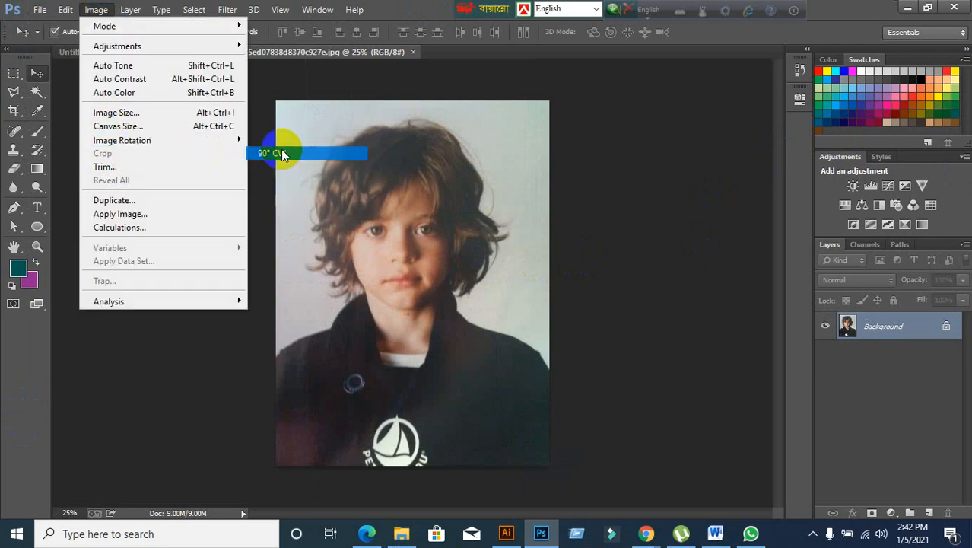
# Step: Turn the portrait upright with an arbitrary canvas rotation of 90° counter-clockwise
pyautogui.click(97, 10)
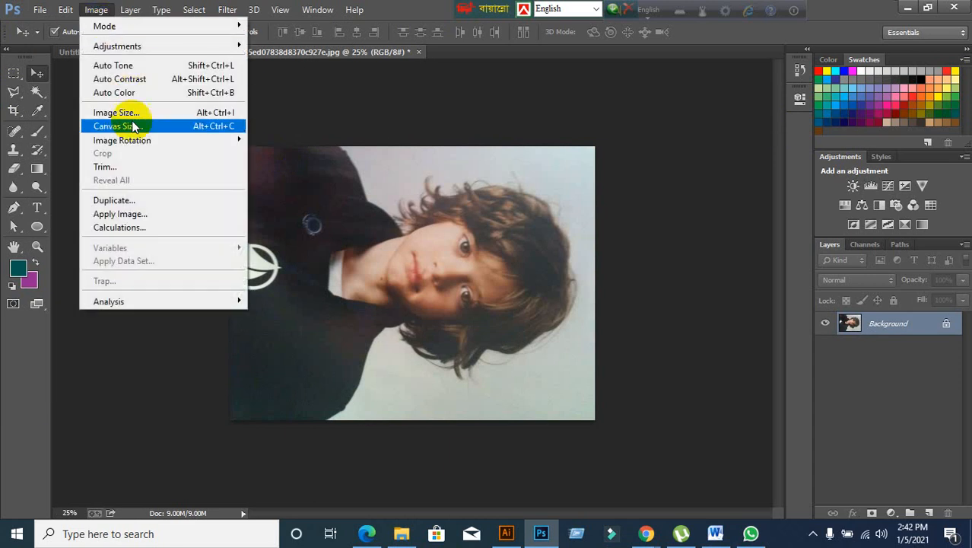
pyautogui.moveTo(137, 142)
pyautogui.click(273, 182)
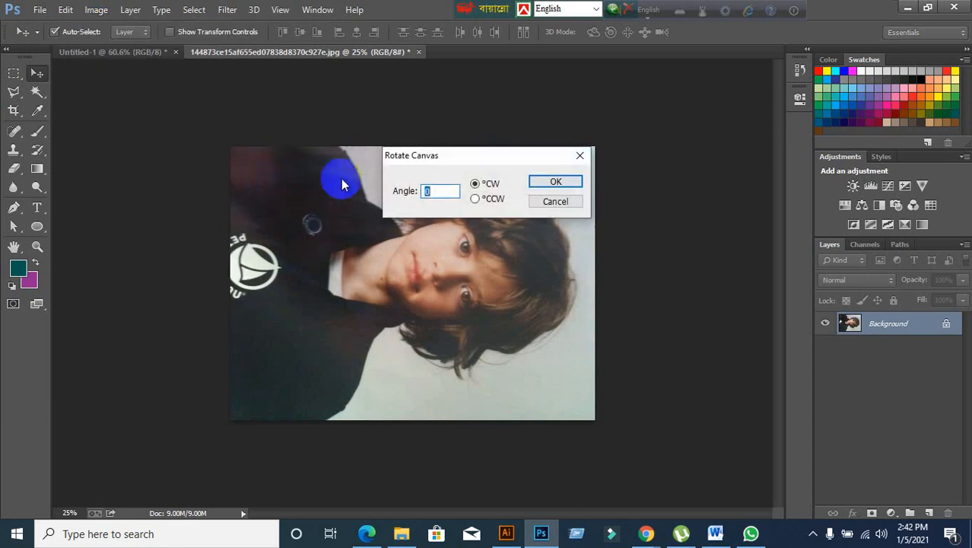
pyautogui.click(474, 200)
pyautogui.doubleClick(445, 191)
pyautogui.write('90')
pyautogui.press('Return')
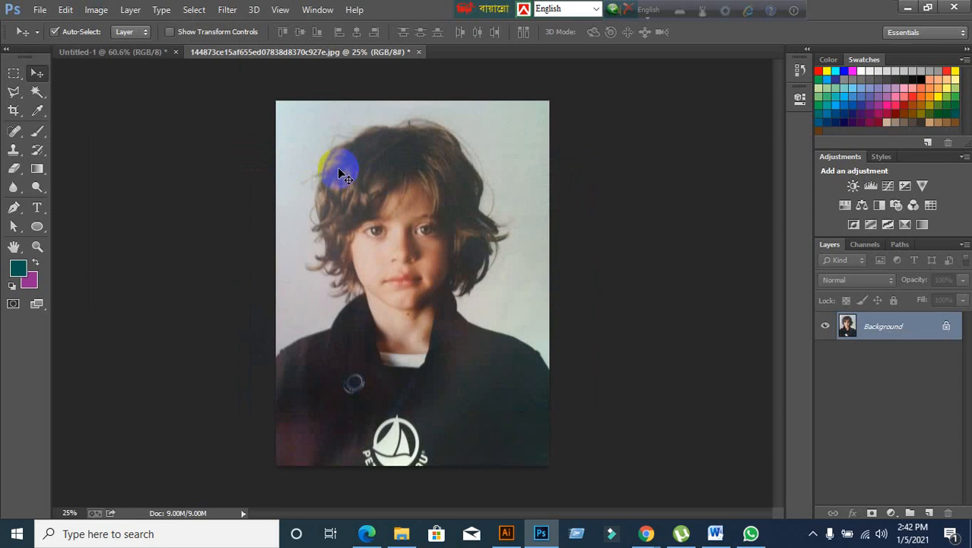
# Step: Rotate the portrait's canvas by an arbitrary angle of 60° counter-clockwise
pyautogui.click(95, 11)
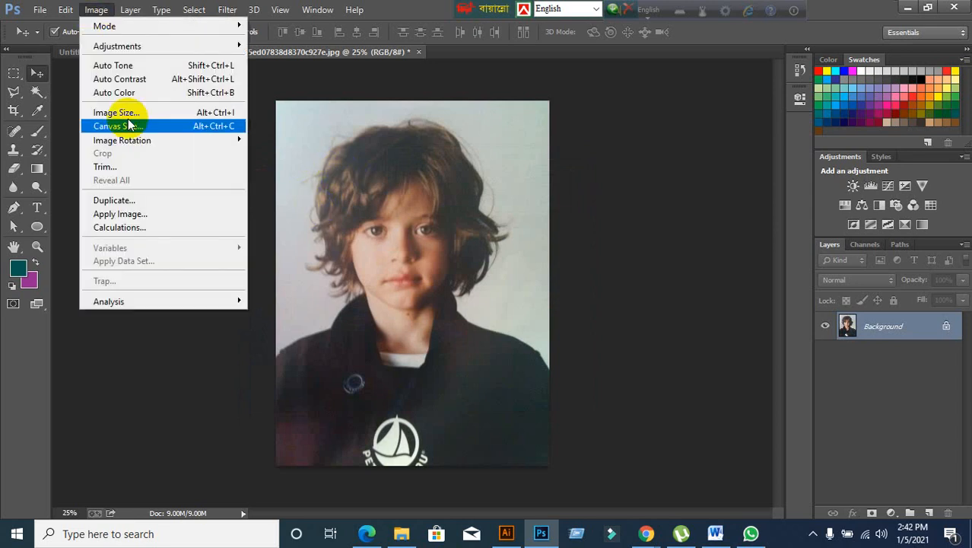
pyautogui.moveTo(135, 145)
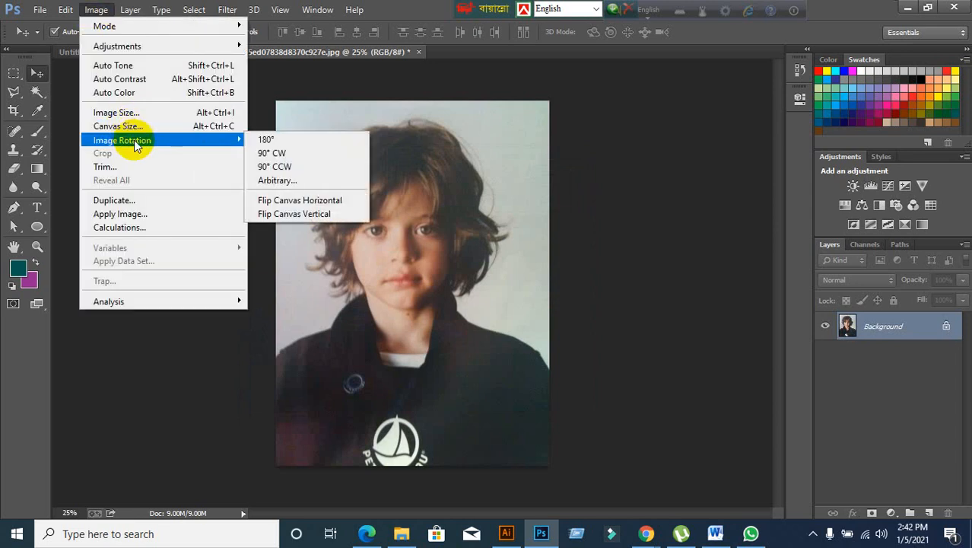
pyautogui.click(291, 181)
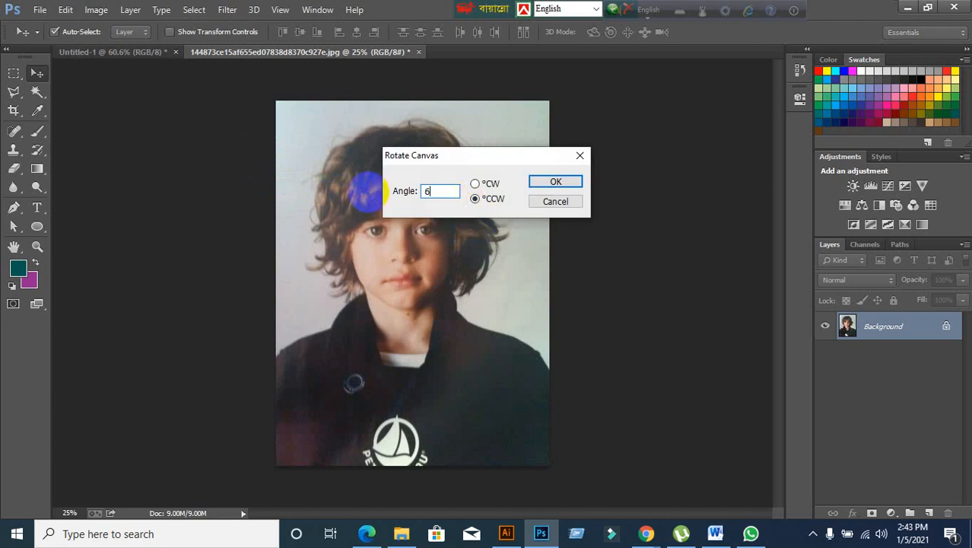
pyautogui.write('60')
pyautogui.click(555, 181)
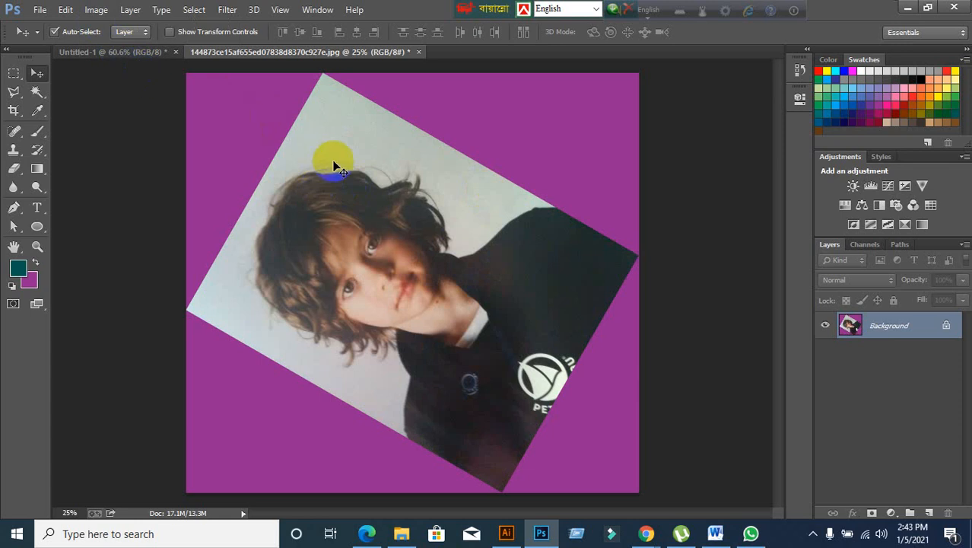
# Step: Undo the portrait's 60° canvas rotation and switch to the Untitled-1 document
pyautogui.hotkey('ctrl', 'z')
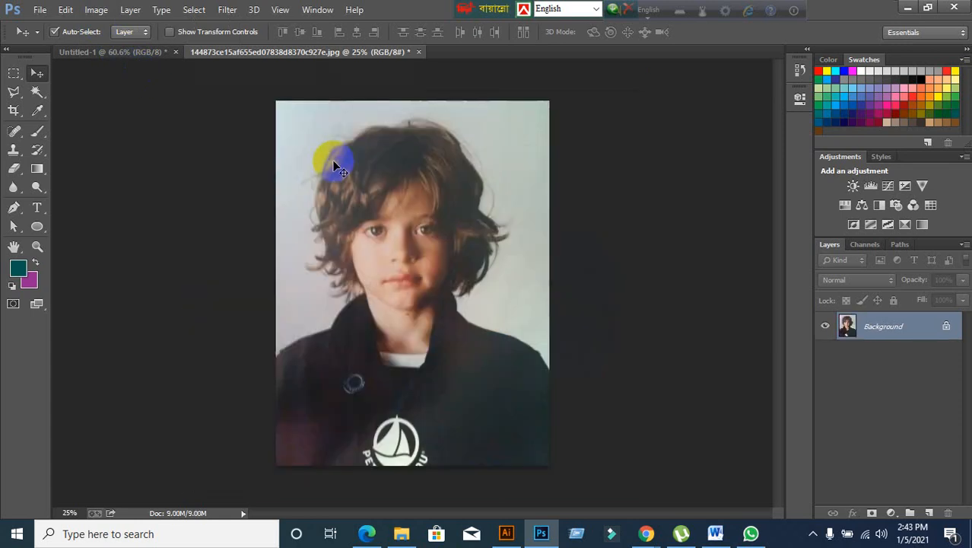
pyautogui.click(114, 53)
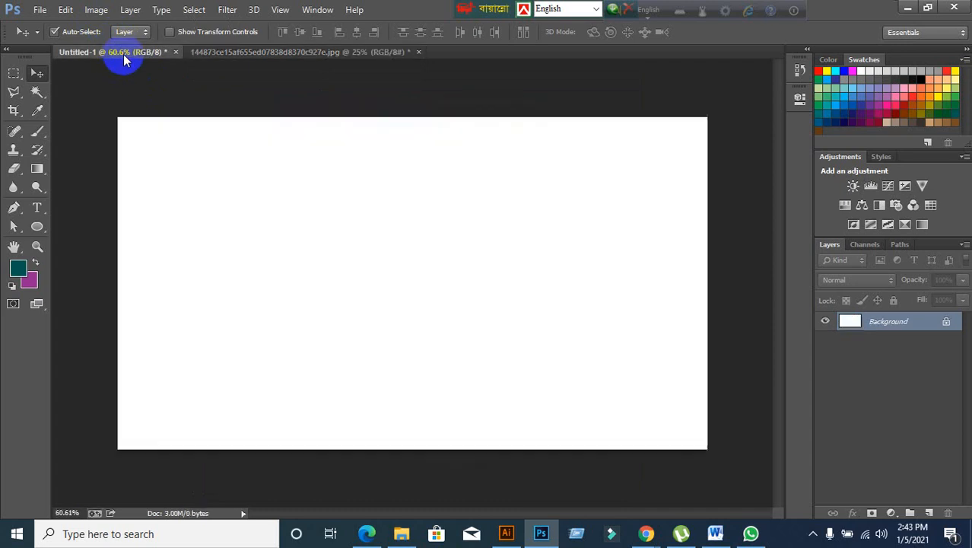
pyautogui.click(101, 10)
pyautogui.click(118, 113)
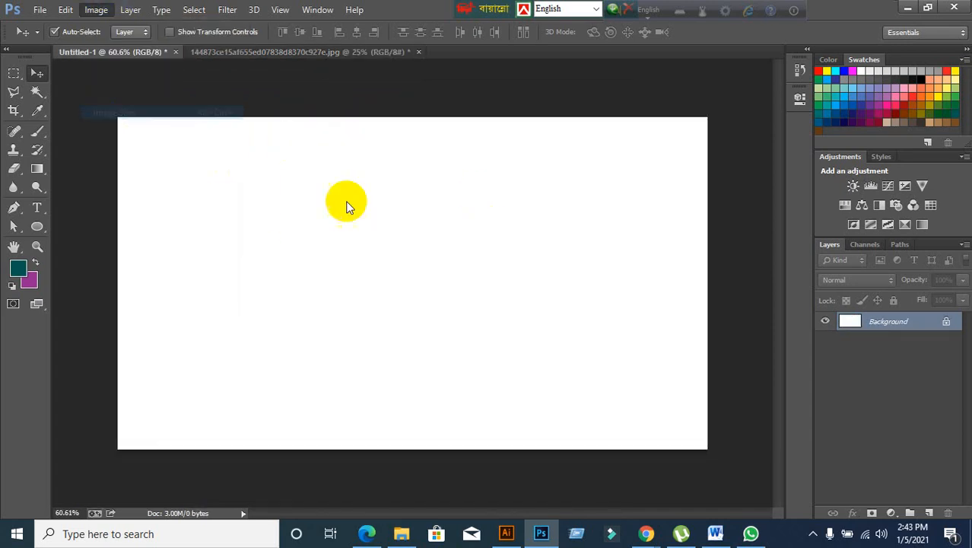
pyautogui.click(643, 298)
pyautogui.press('v')
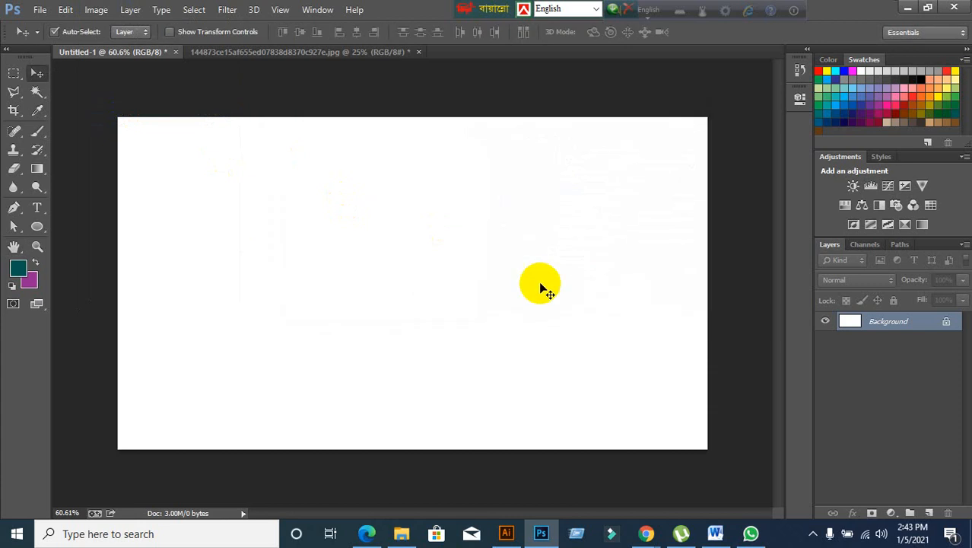
# Step: Rotate the blank Untitled-1 canvas 90° clockwise and return it with a 90° counter-clockwise rotation
pyautogui.click(97, 9)
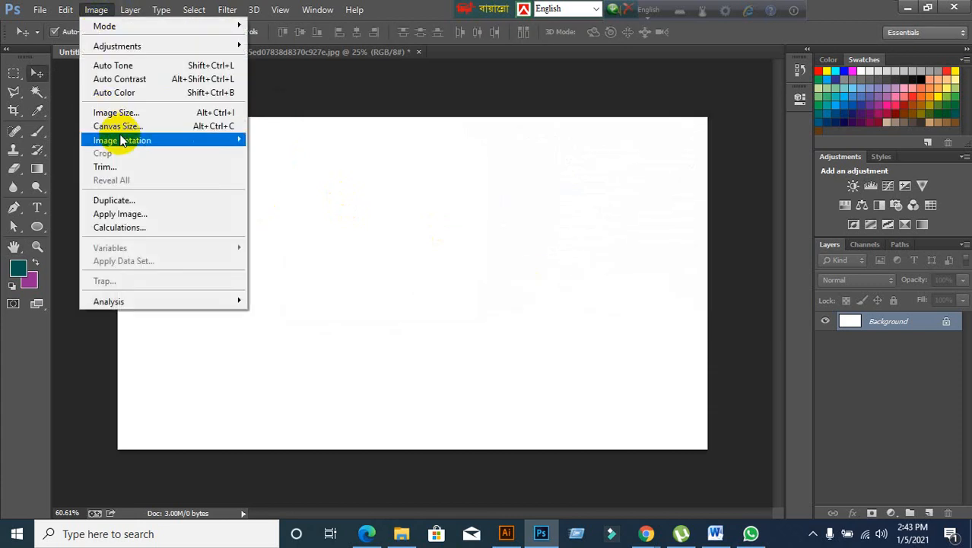
pyautogui.moveTo(139, 145)
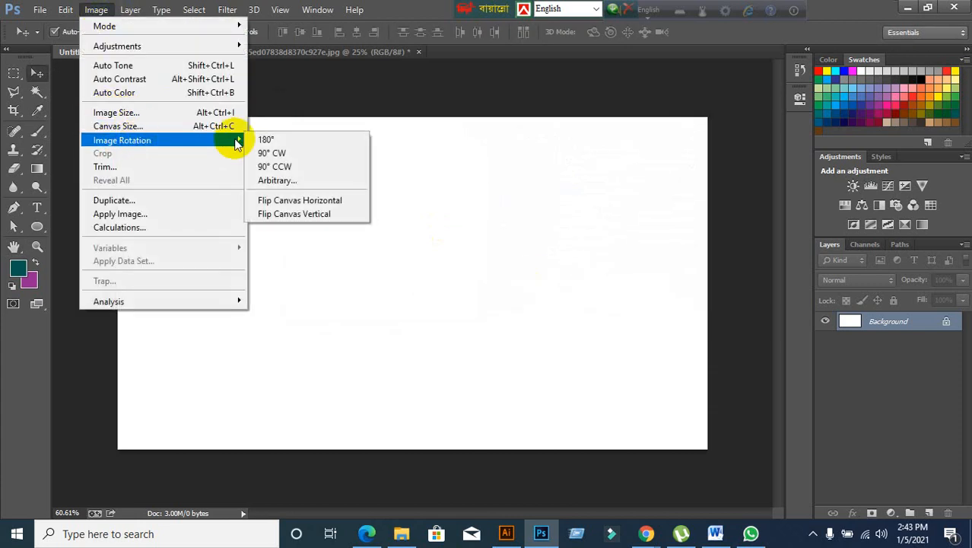
pyautogui.click(272, 152)
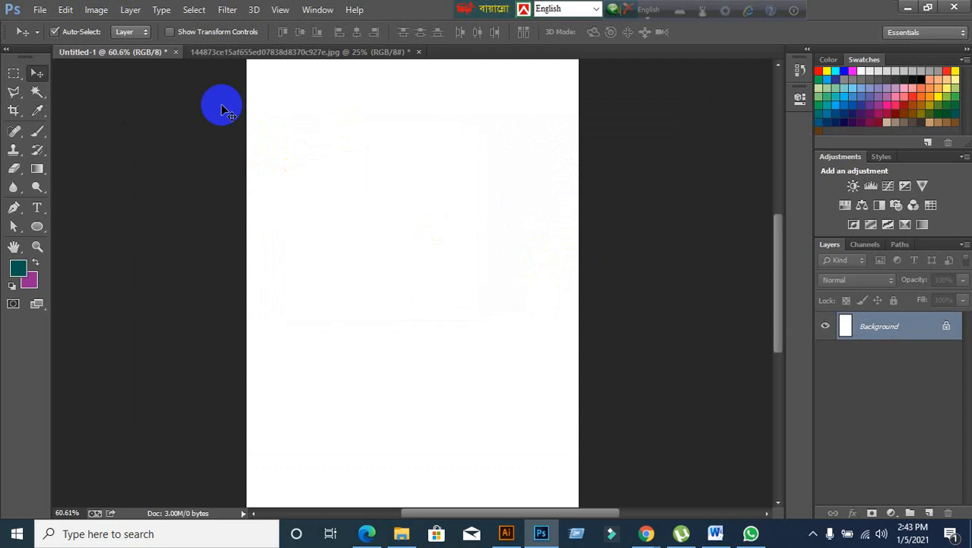
pyautogui.click(96, 10)
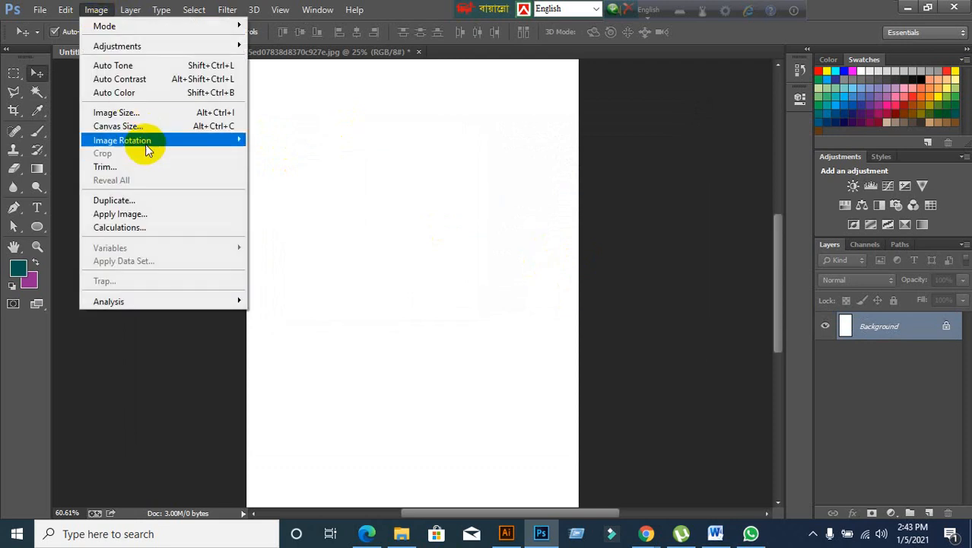
pyautogui.moveTo(145, 143)
pyautogui.click(308, 167)
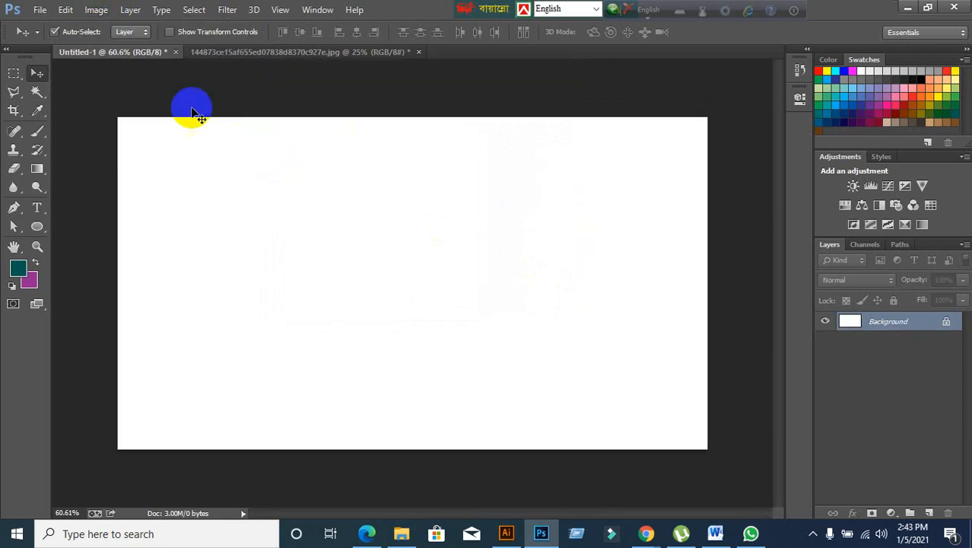
pyautogui.click(99, 15)
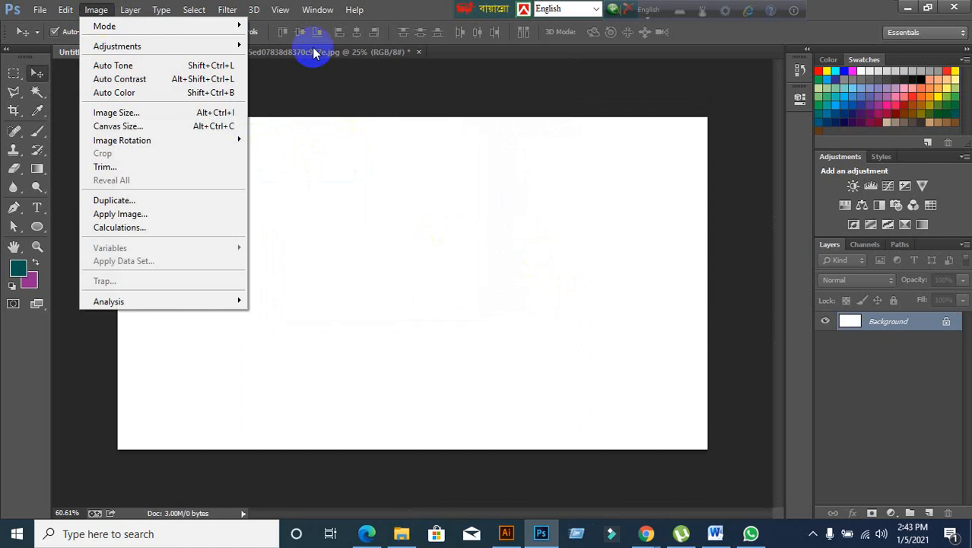
pyautogui.click(436, 6)
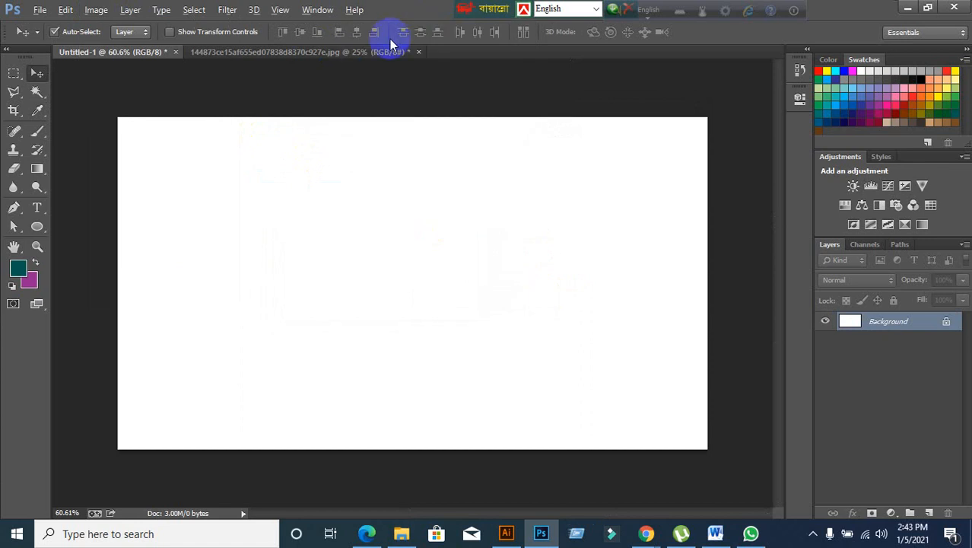
pyautogui.hotkey('ctrl', 'z')
pyautogui.hotkey('ctrl', 'z')
pyautogui.click(351, 53)
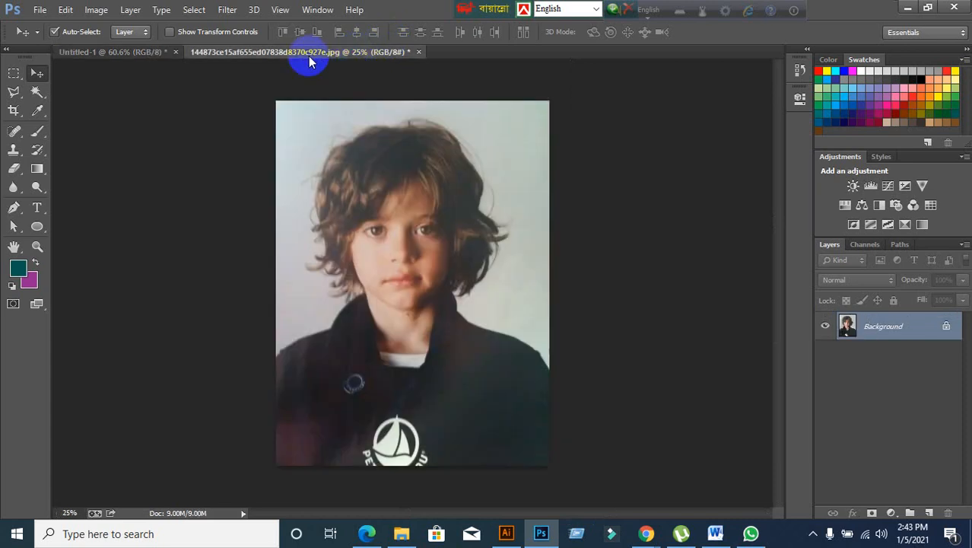
pyautogui.click(135, 52)
# Step: Select a rectangular area around the head in the portrait document and copy it into the Untitled-1 document as a layer
pyautogui.click(268, 54)
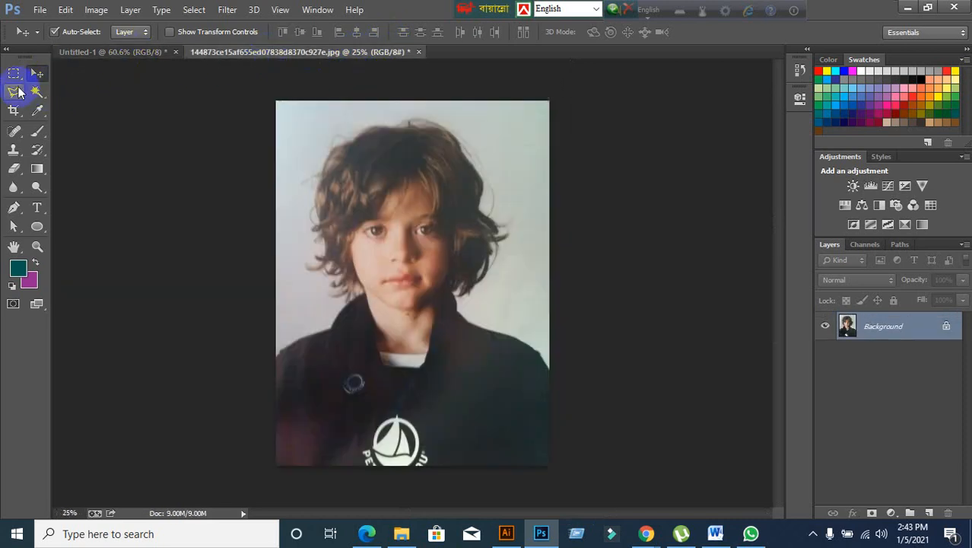
pyautogui.click(14, 76)
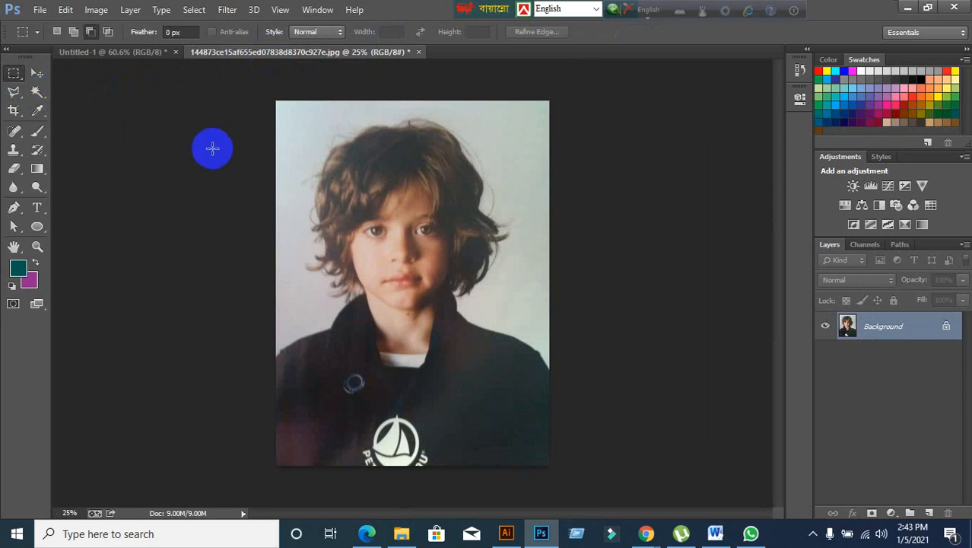
pyautogui.click(319, 116)
pyautogui.moveTo(320, 118); pyautogui.dragTo(510, 326)
pyautogui.click(304, 229)
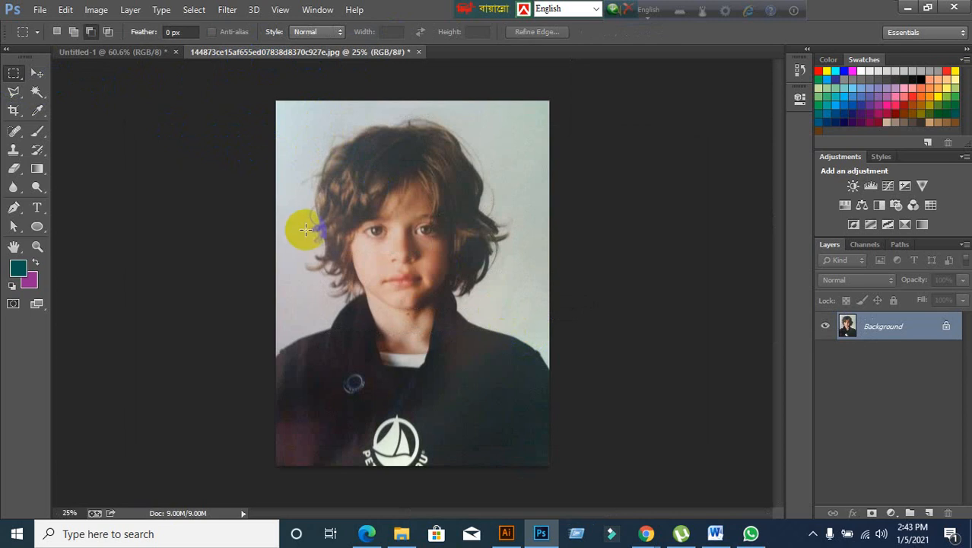
pyautogui.moveTo(304, 112); pyautogui.dragTo(510, 327)
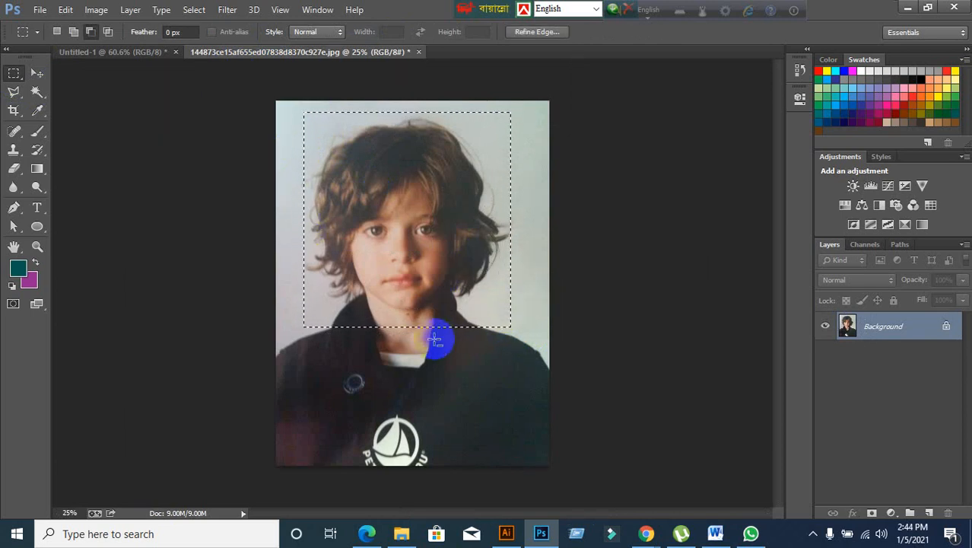
pyautogui.moveTo(435, 341); pyautogui.dragTo(351, 206)
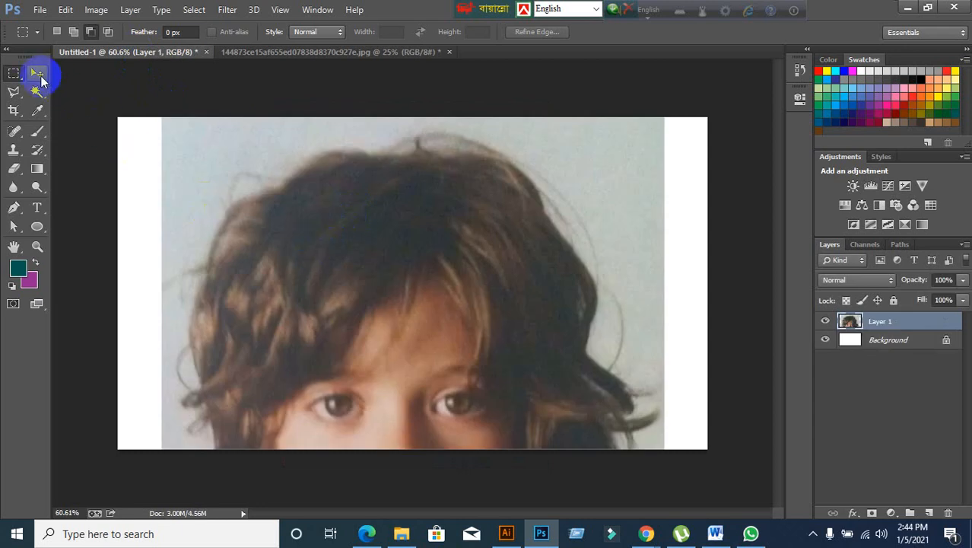
# Step: Scale the copied head layer down to about 39% and delete it from the Untitled-1 document
pyautogui.click(37, 74)
pyautogui.scroll(-3, 354, 237)
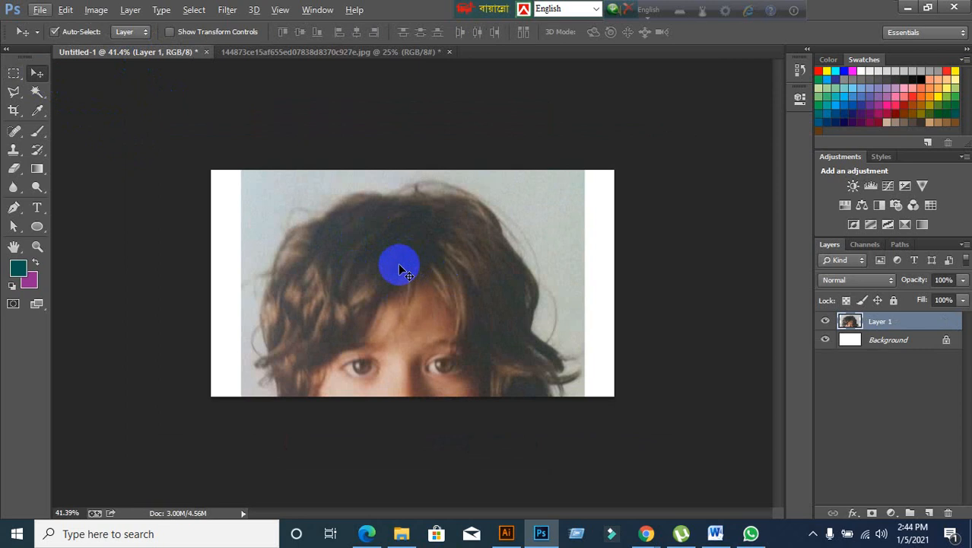
pyautogui.scroll(-4, 401, 270)
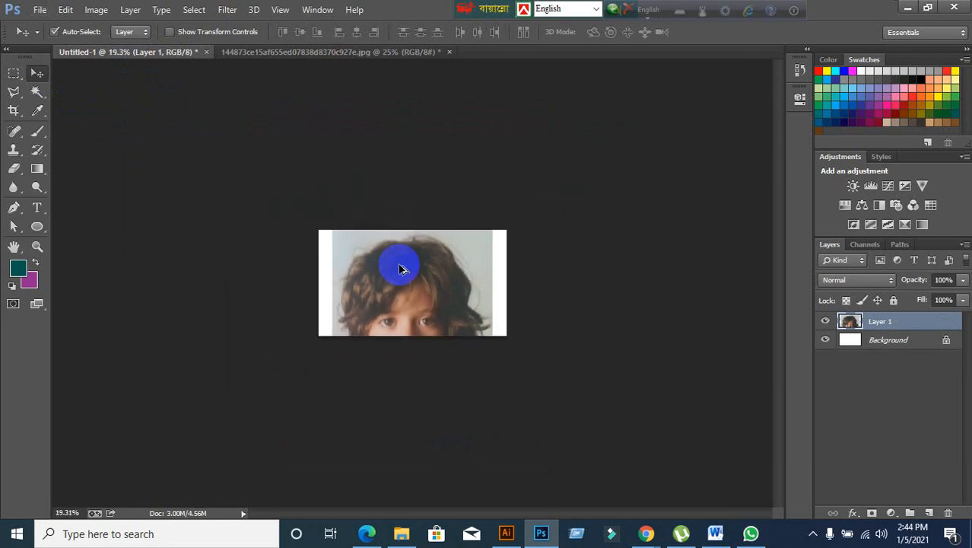
pyautogui.scroll(-1, 402, 270)
pyautogui.hotkey('ctrl', 't')
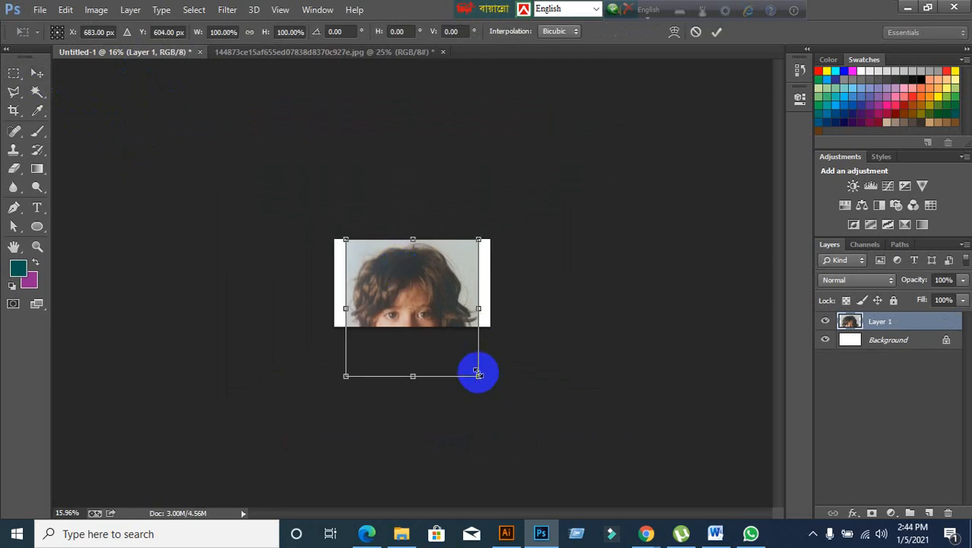
pyautogui.moveTo(478, 373); pyautogui.dragTo(422, 303)
pyautogui.scroll(4, 449, 323)
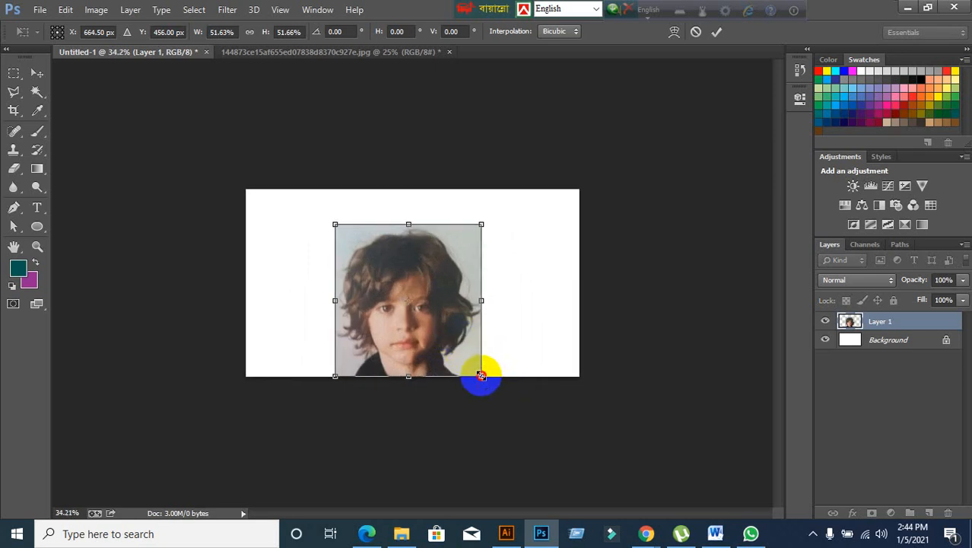
pyautogui.moveTo(481, 375); pyautogui.dragTo(446, 340)
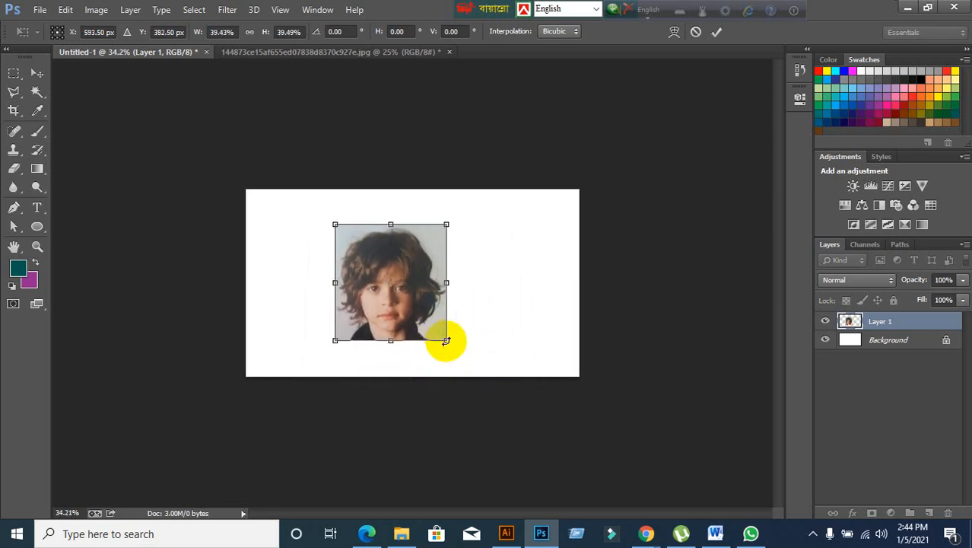
pyautogui.click(716, 34)
pyautogui.press('Delete')
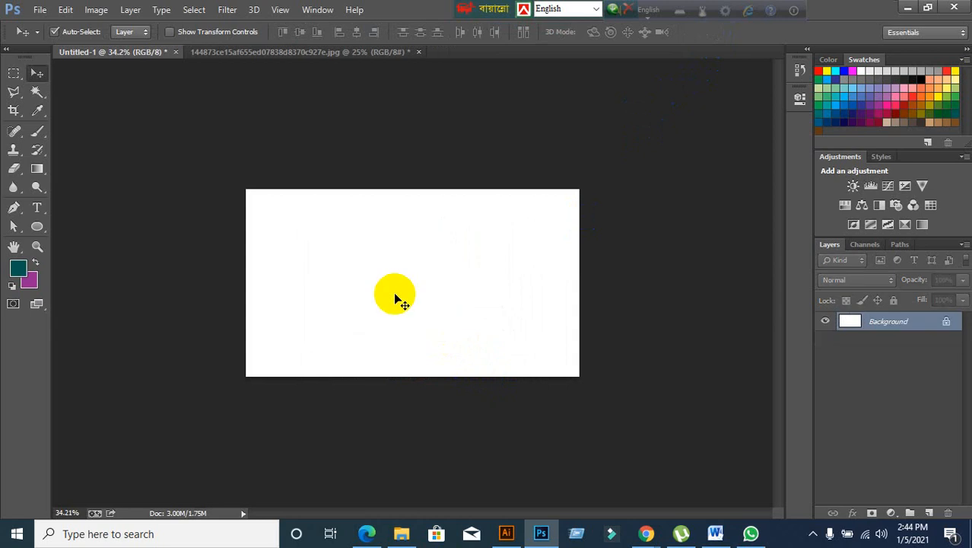
# Step: Select the entire portrait image in its own document and copy it into the Untitled-1 document as a layer
pyautogui.click(303, 53)
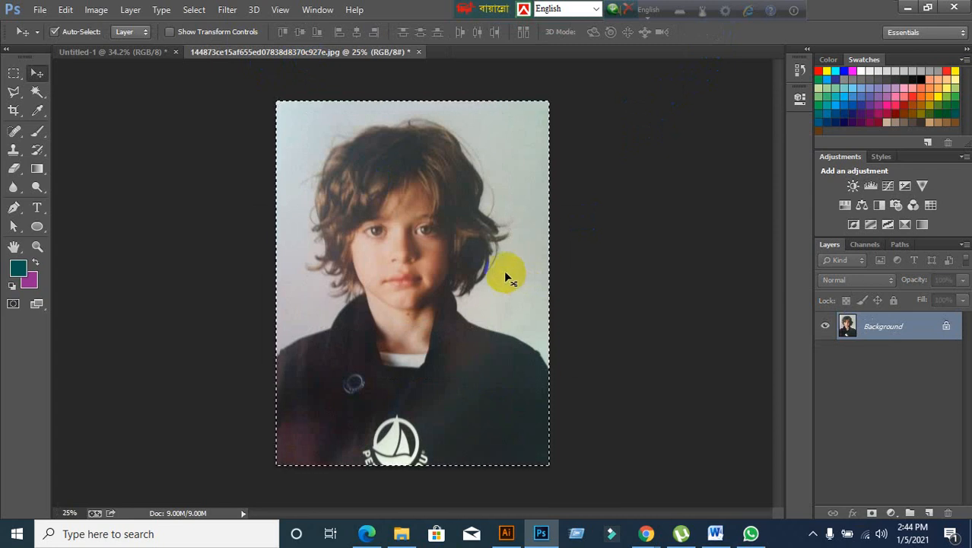
pyautogui.moveTo(505, 272); pyautogui.dragTo(473, 232)
pyautogui.scroll(-4, 474, 234)
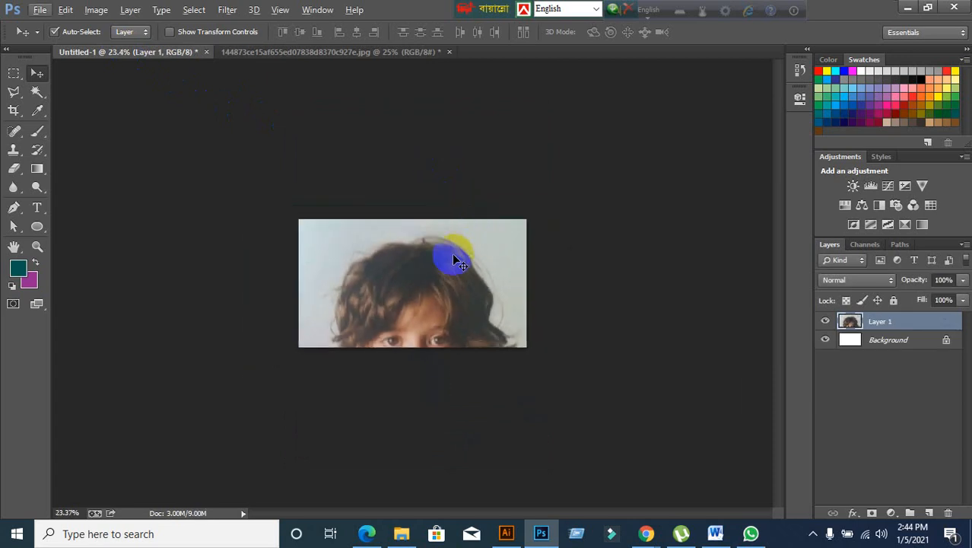
pyautogui.scroll(3, 454, 255)
pyautogui.click(379, 255)
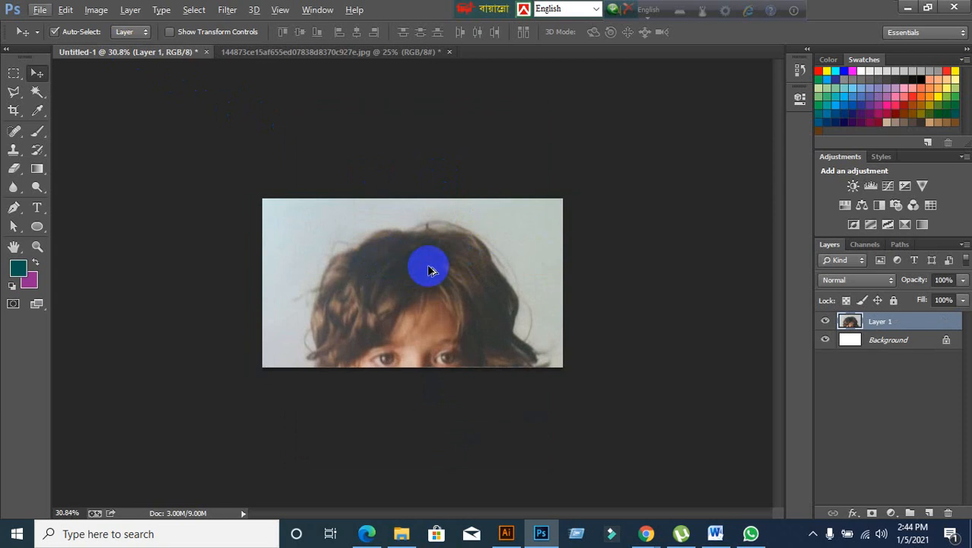
pyautogui.keyDown('alt'); pyautogui.scroll(-5, 431, 271); pyautogui.keyUp('alt')
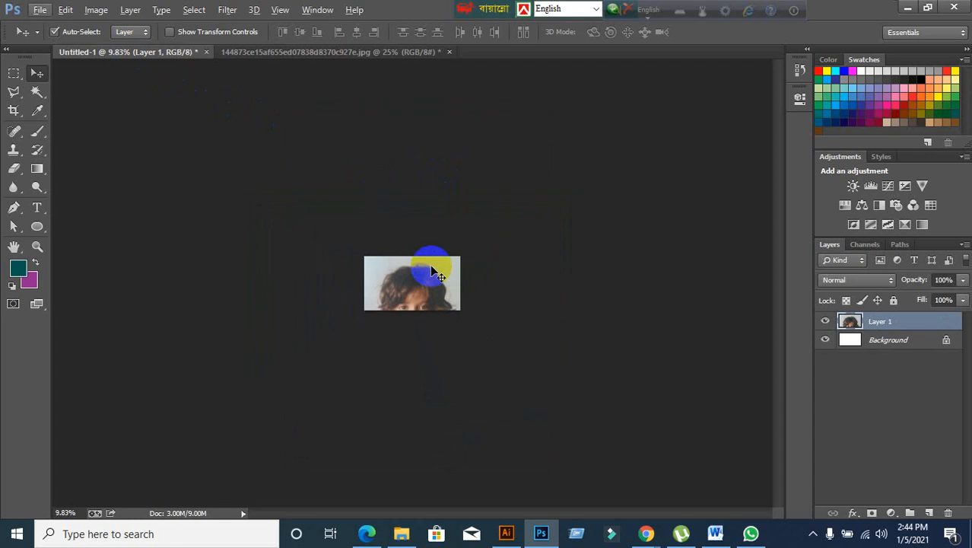
pyautogui.hotkey('ctrl', 't')
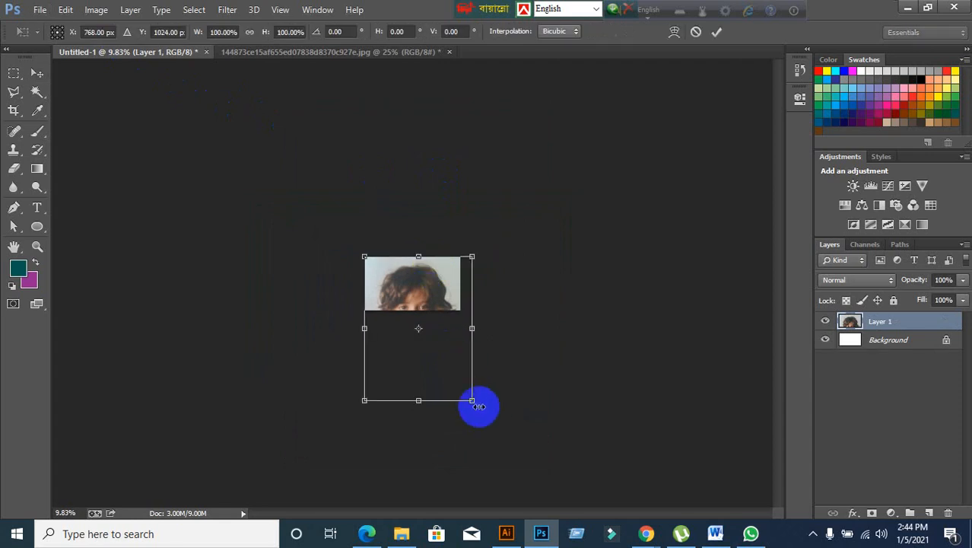
pyautogui.moveTo(469, 403); pyautogui.dragTo(409, 300)
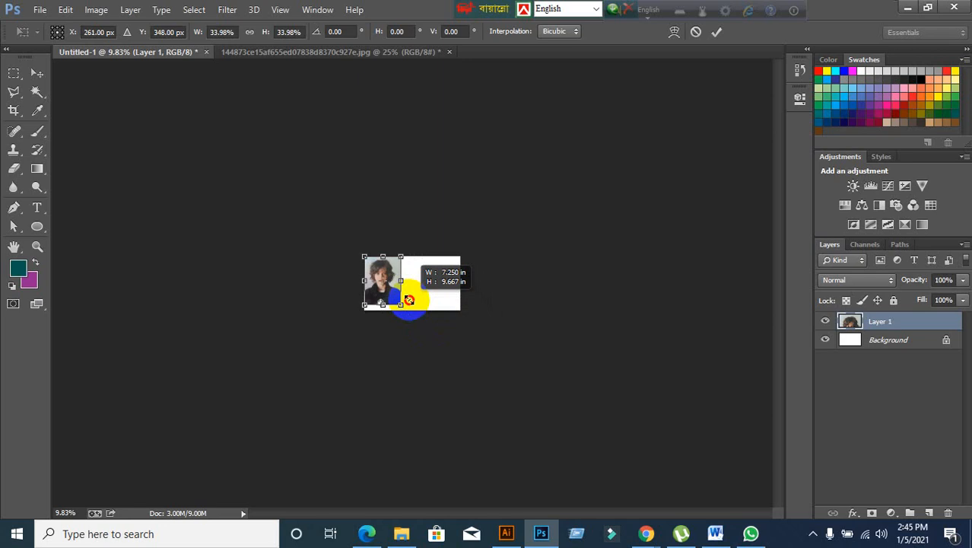
pyautogui.click(697, 35)
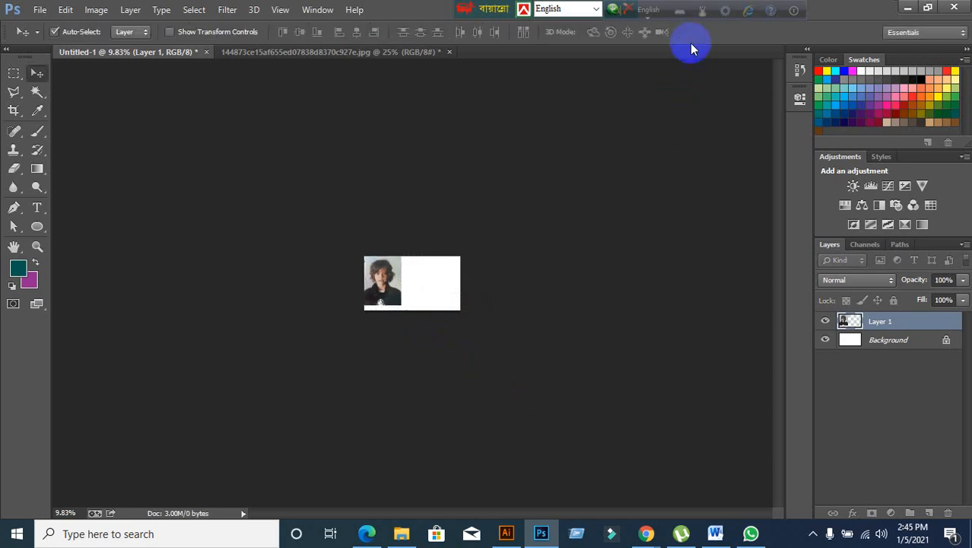
# Step: Scale the copied portrait layer in Untitled-1 down to about 33% and move it to the middle of the canvas
pyautogui.scroll(2, 437, 328)
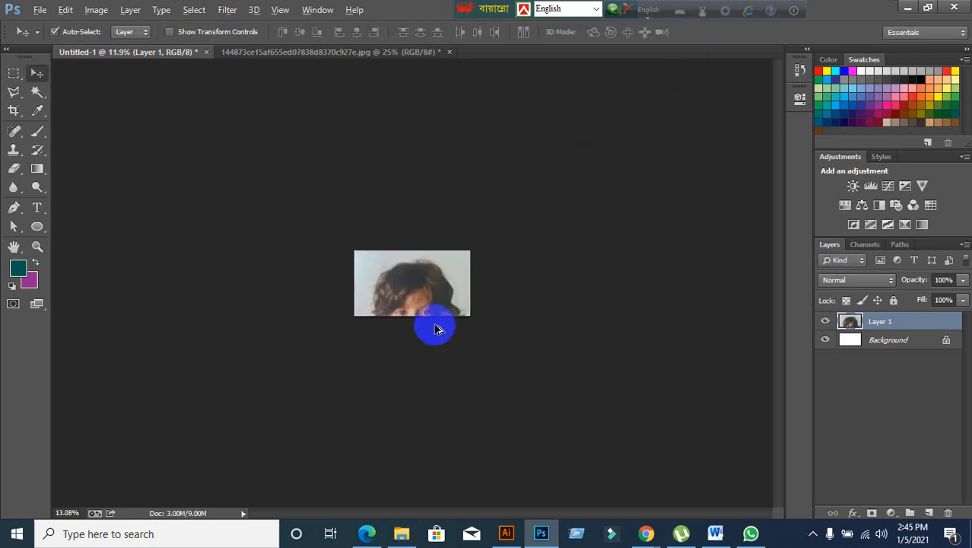
pyautogui.scroll(3, 437, 328)
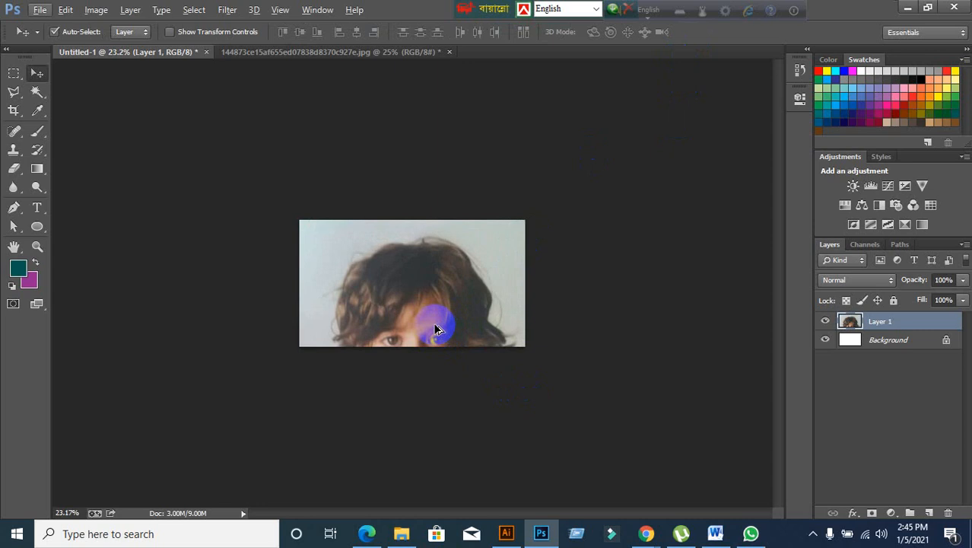
pyautogui.scroll(-1, 437, 328)
pyautogui.hotkey('ctrl', 't')
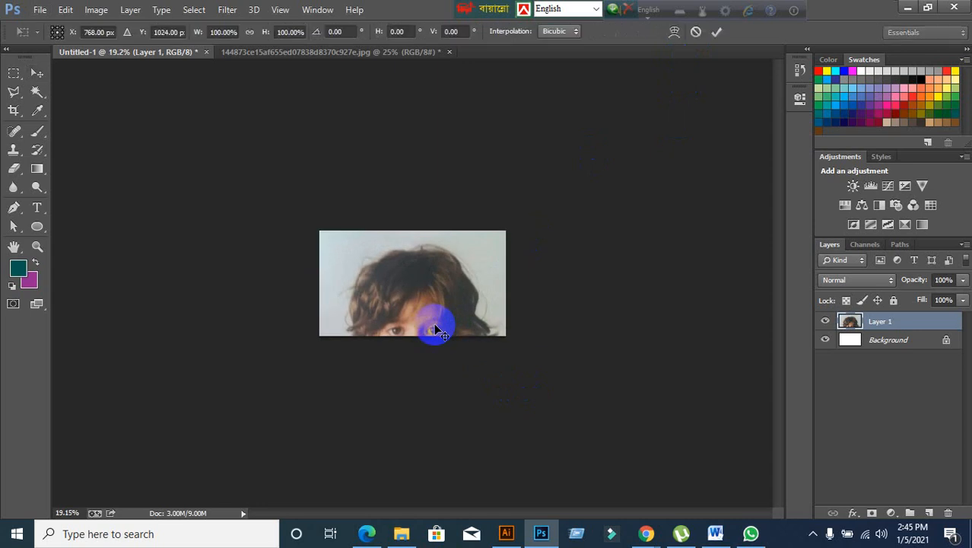
pyautogui.hotkey('ctrl', '-')
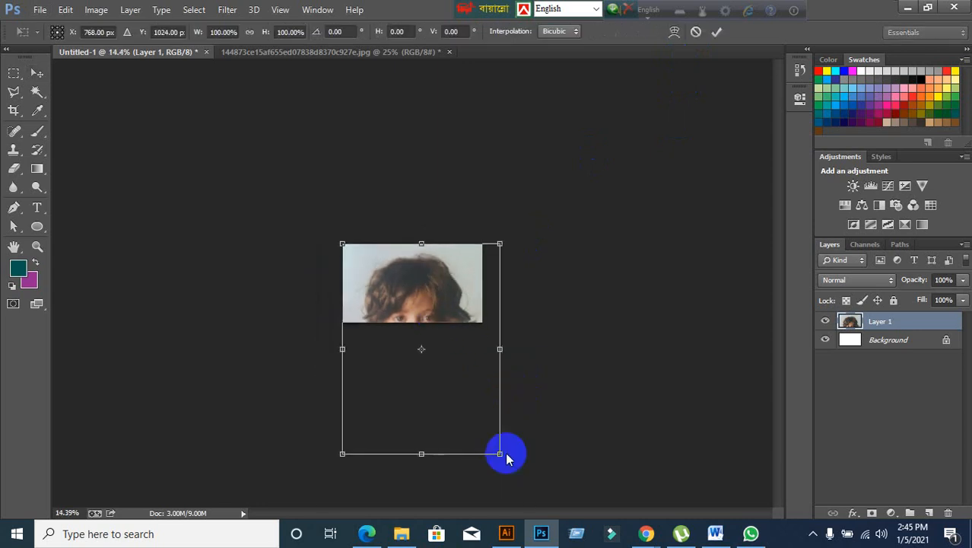
pyautogui.moveTo(499, 452); pyautogui.dragTo(396, 308)
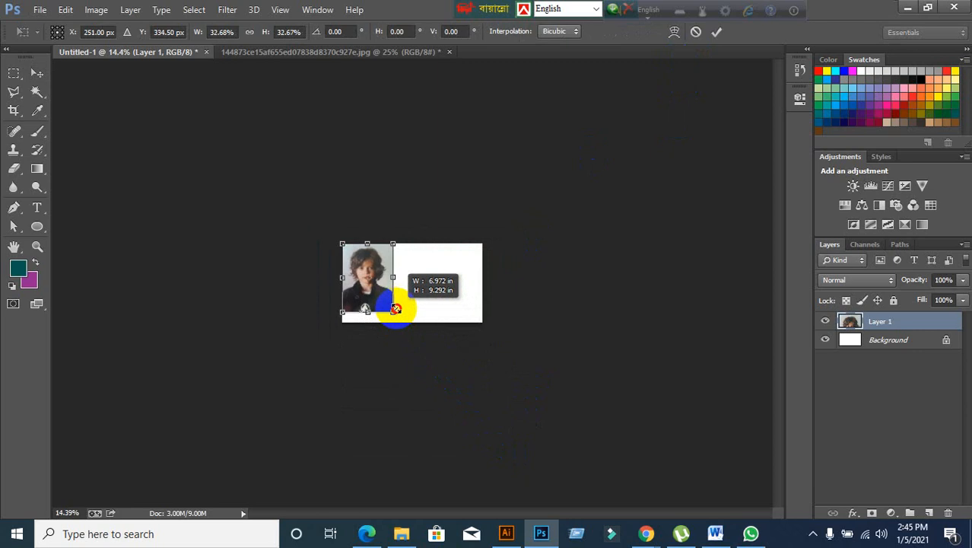
pyautogui.click(717, 31)
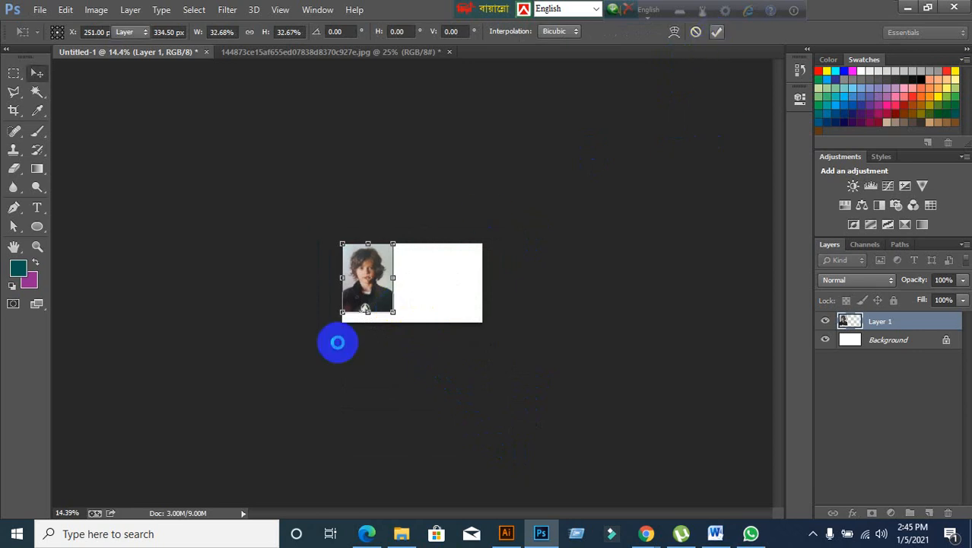
pyautogui.scroll(10, 374, 314)
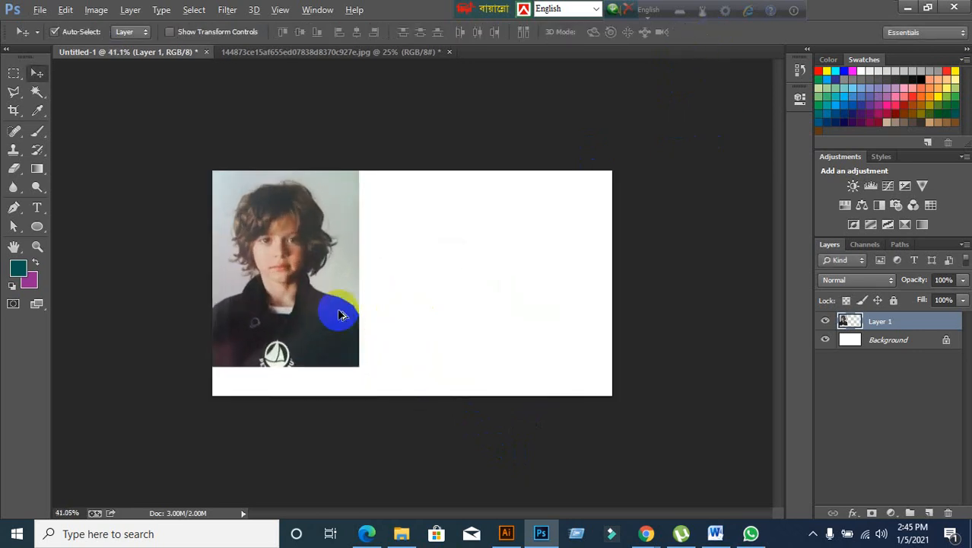
pyautogui.moveTo(268, 280); pyautogui.dragTo(407, 290)
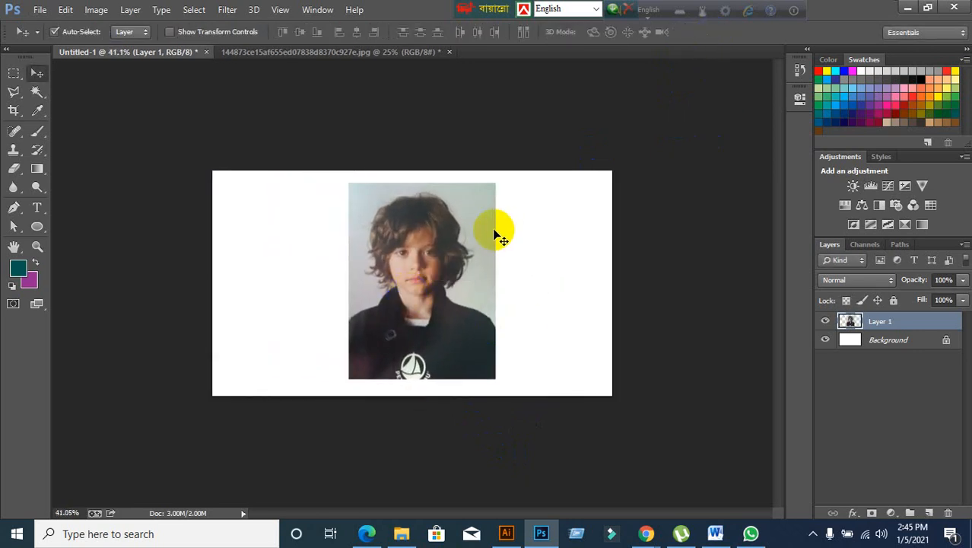
# Step: Close the portrait document without saving its changes and delete the portrait layer from Untitled-1
pyautogui.click(390, 54)
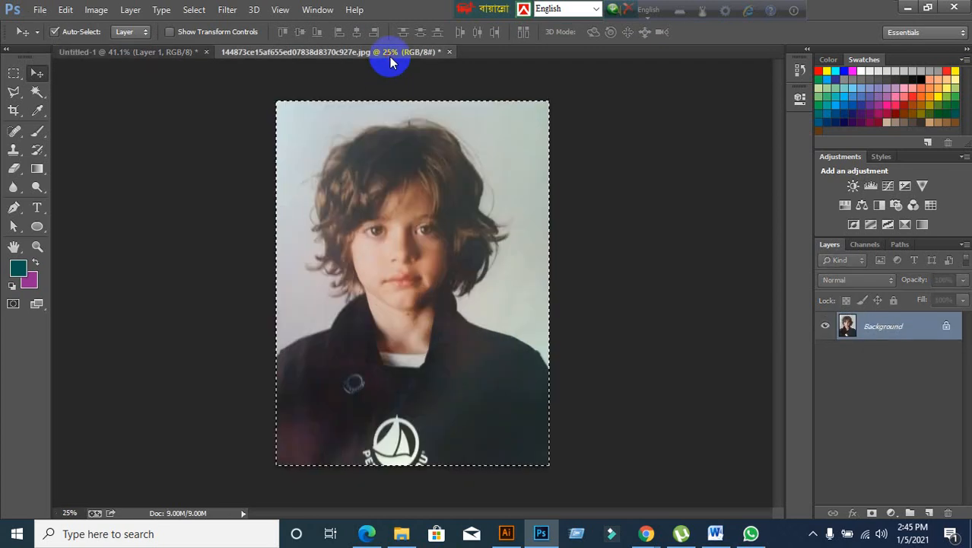
pyautogui.click(98, 53)
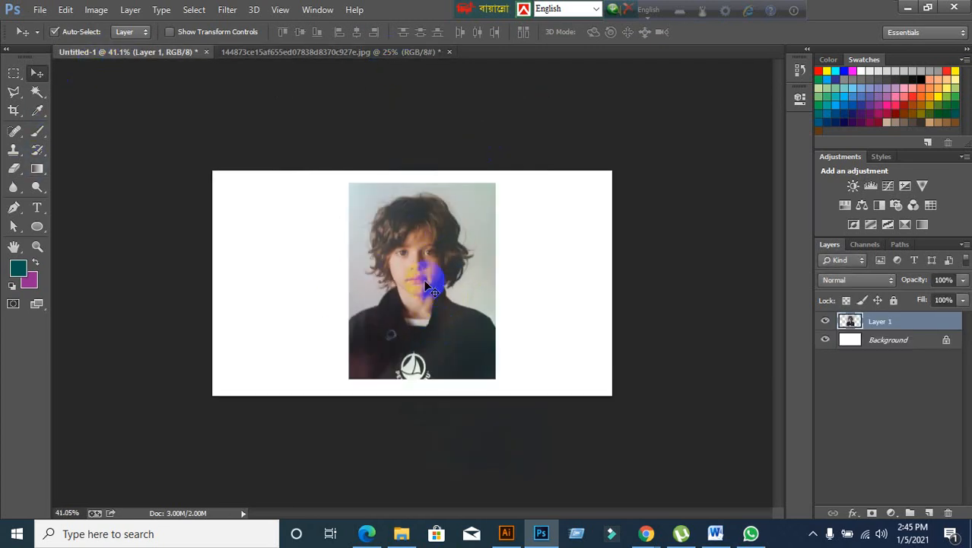
pyautogui.click(354, 54)
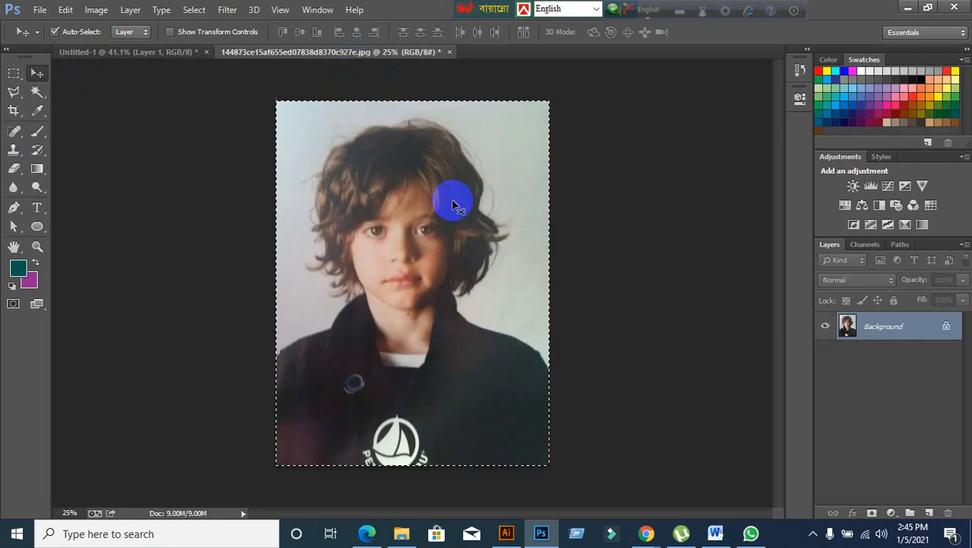
pyautogui.hotkey('ctrl', 'd')
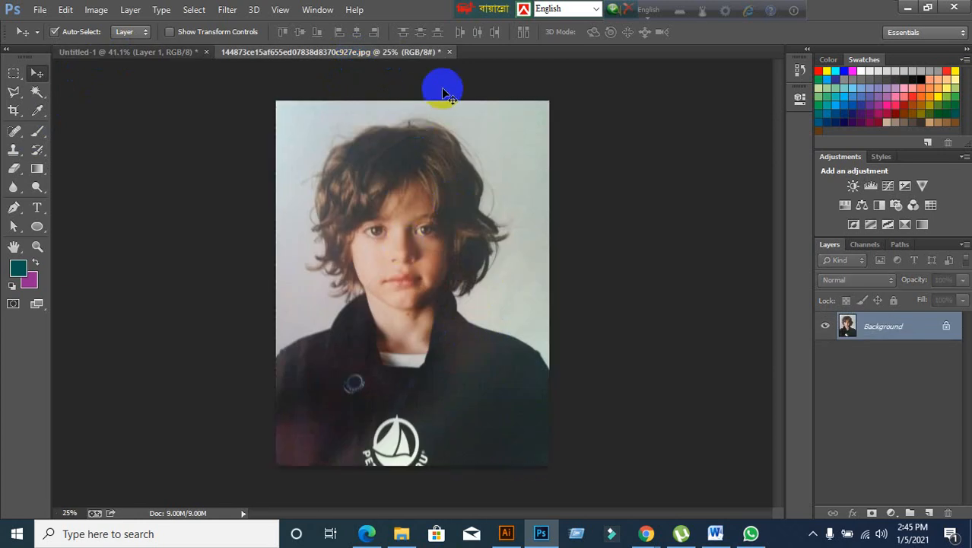
pyautogui.click(451, 54)
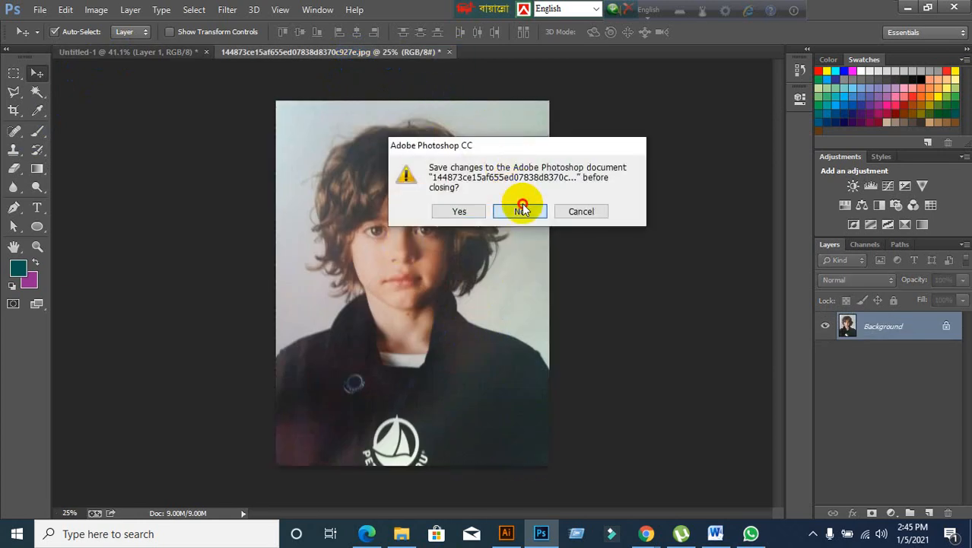
pyautogui.click(522, 211)
pyautogui.moveTo(441, 316); pyautogui.dragTo(466, 326)
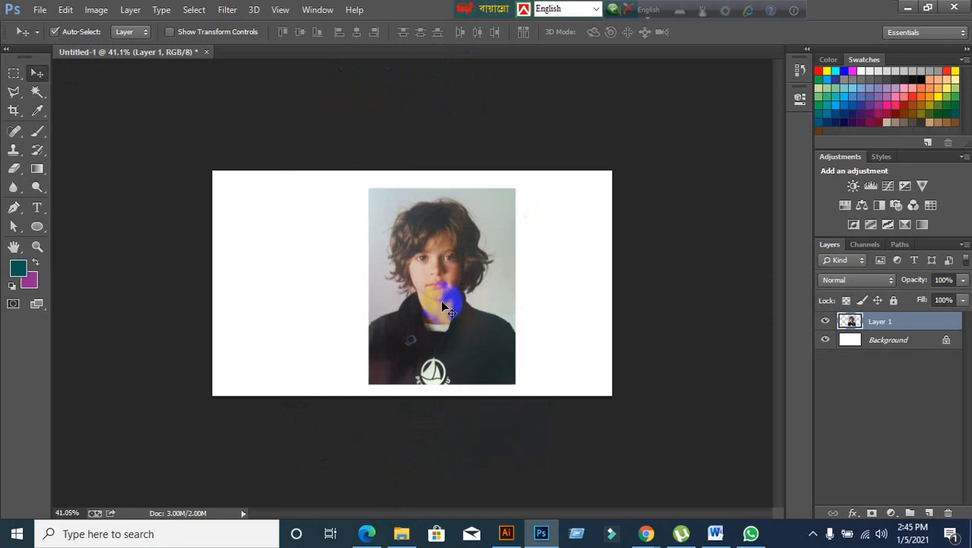
pyautogui.press('Delete')
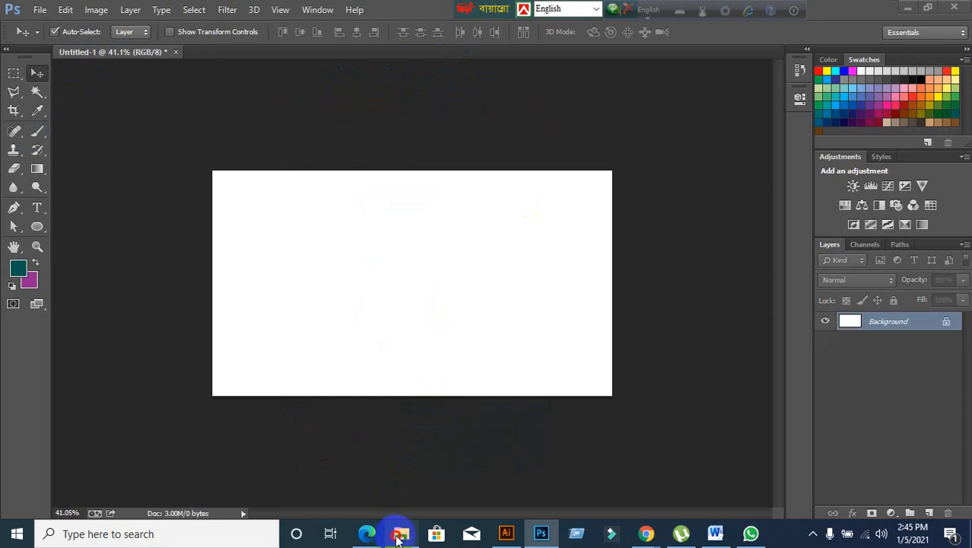
# Step: Open the Red2 image from the Sample Image folder in Photoshop as its own document
pyautogui.click(399, 535)
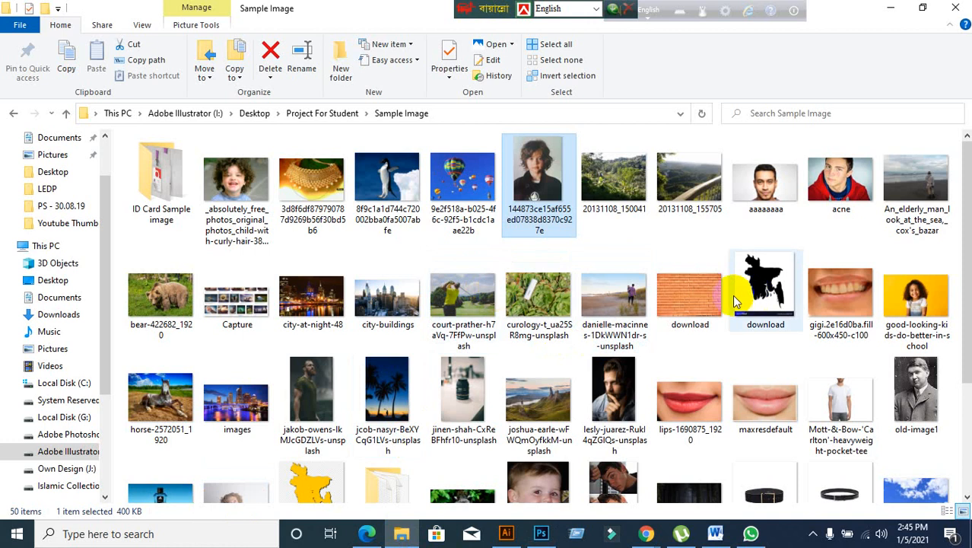
pyautogui.scroll(-3, 563, 360)
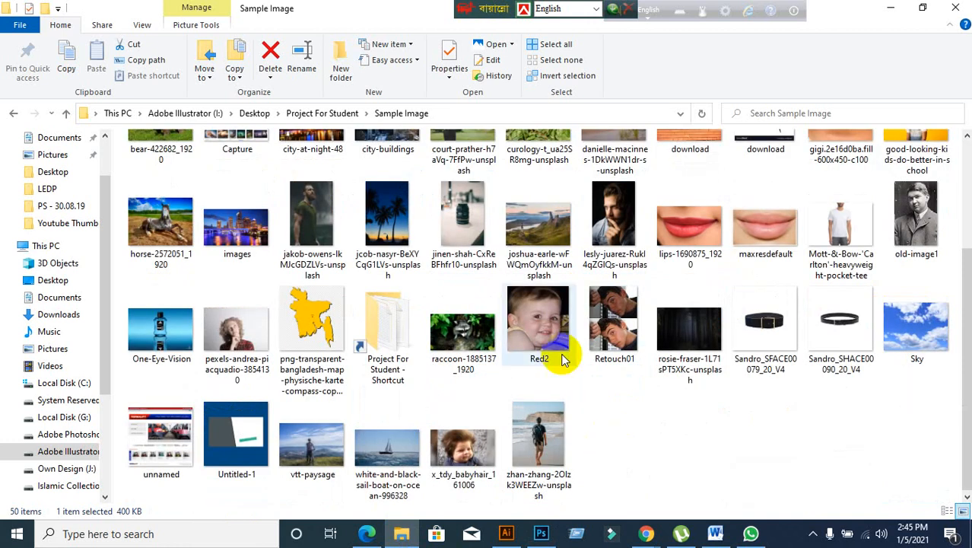
pyautogui.click(682, 406)
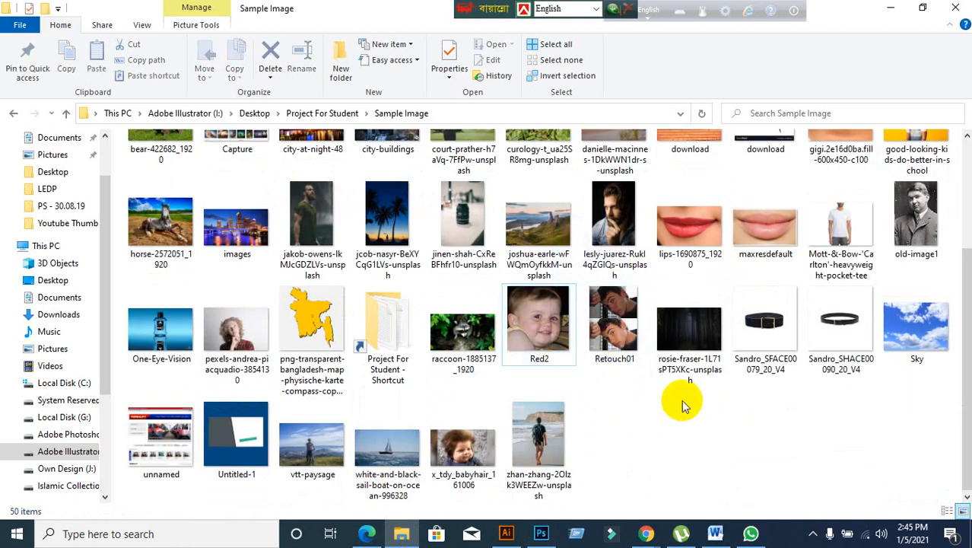
pyautogui.click(534, 333)
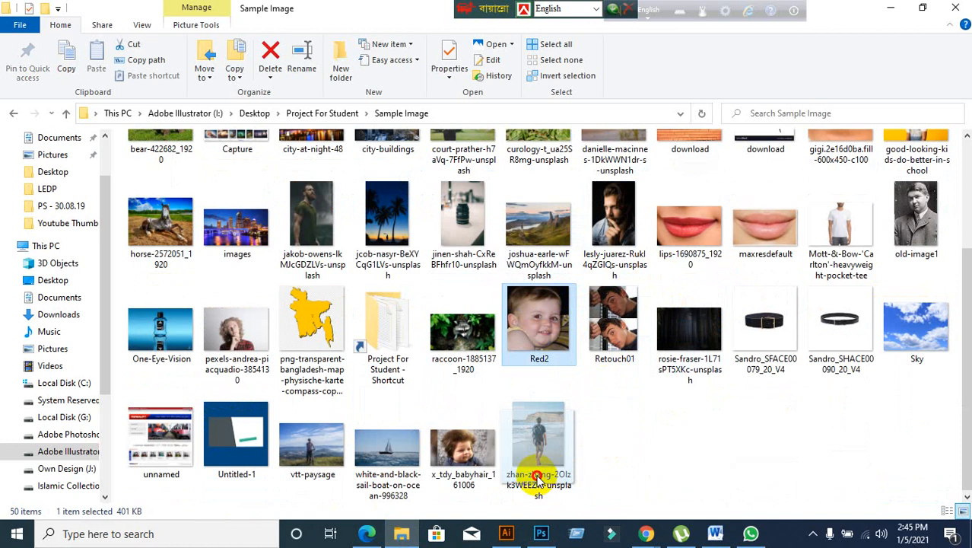
pyautogui.moveTo(537, 477); pyautogui.dragTo(411, 6)
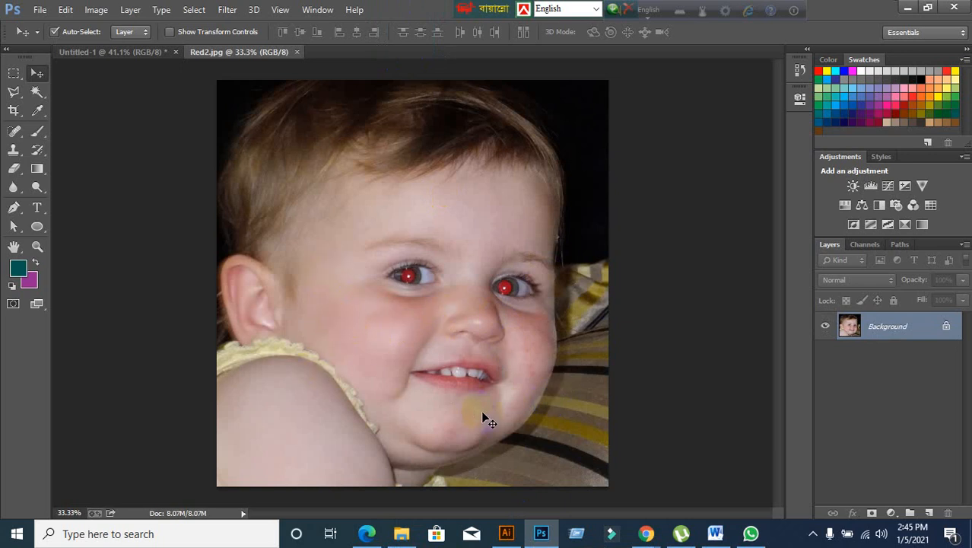
# Step: Copy the Red2 photo into Untitled-1 as a layer and scale it to about 38% width and 35% height
pyautogui.moveTo(482, 414); pyautogui.dragTo(438, 294)
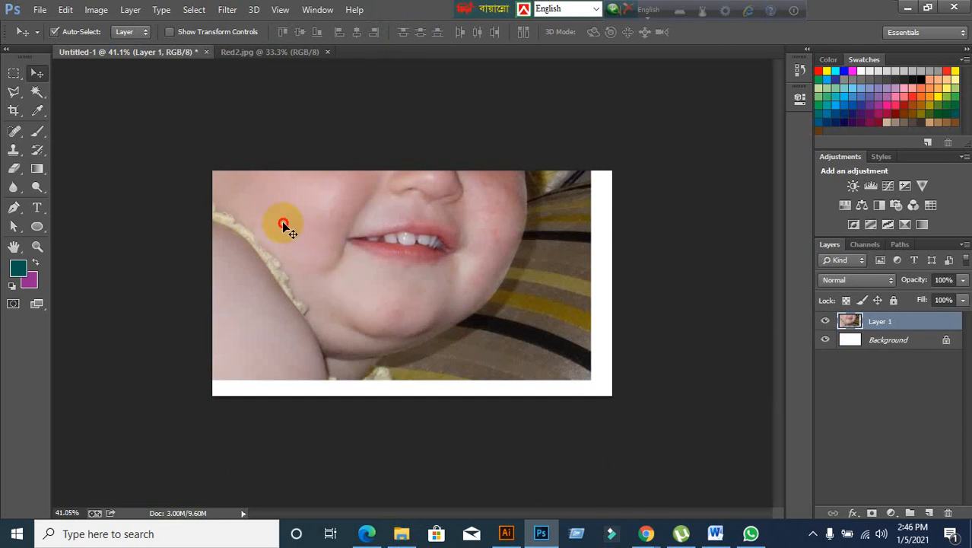
pyautogui.moveTo(283, 225); pyautogui.dragTo(356, 376)
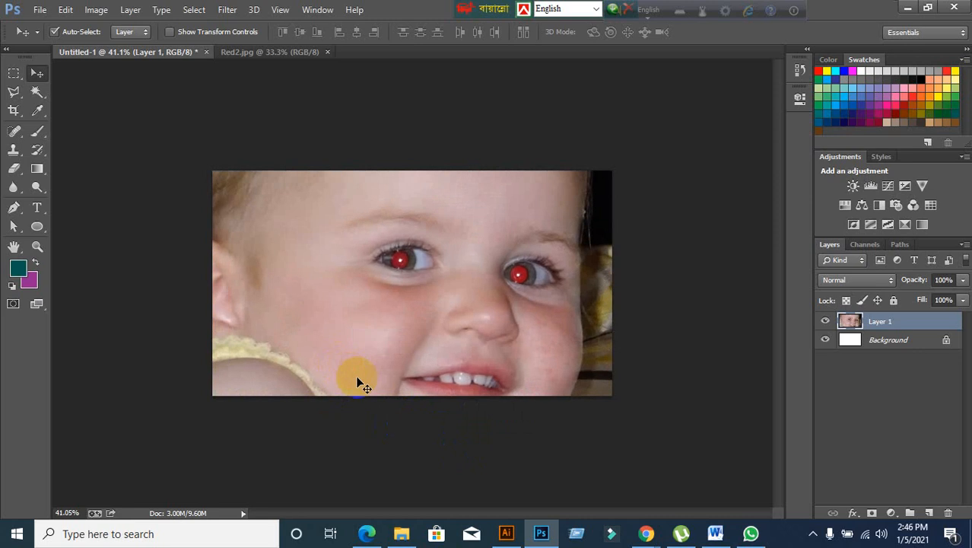
pyautogui.scroll(-5, 356, 376)
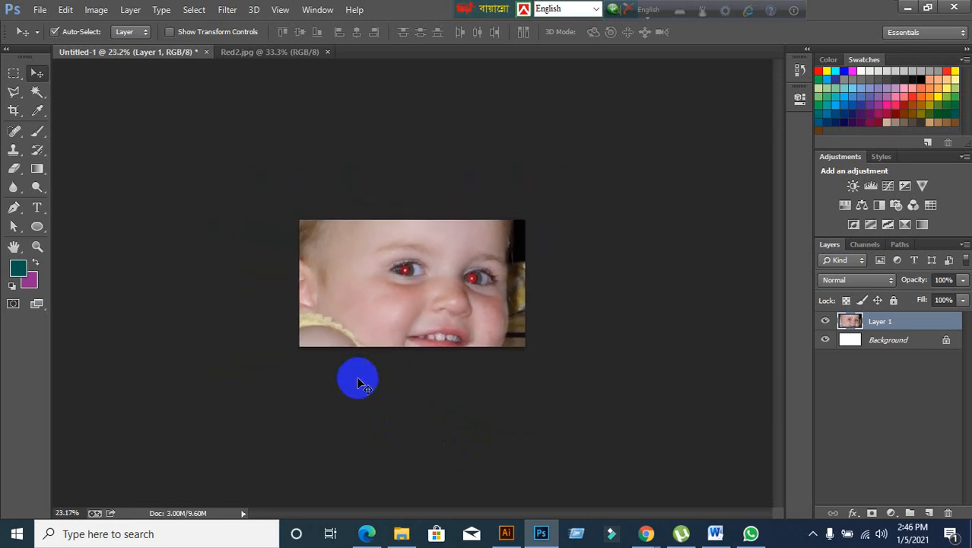
pyautogui.hotkey('ctrl', 't')
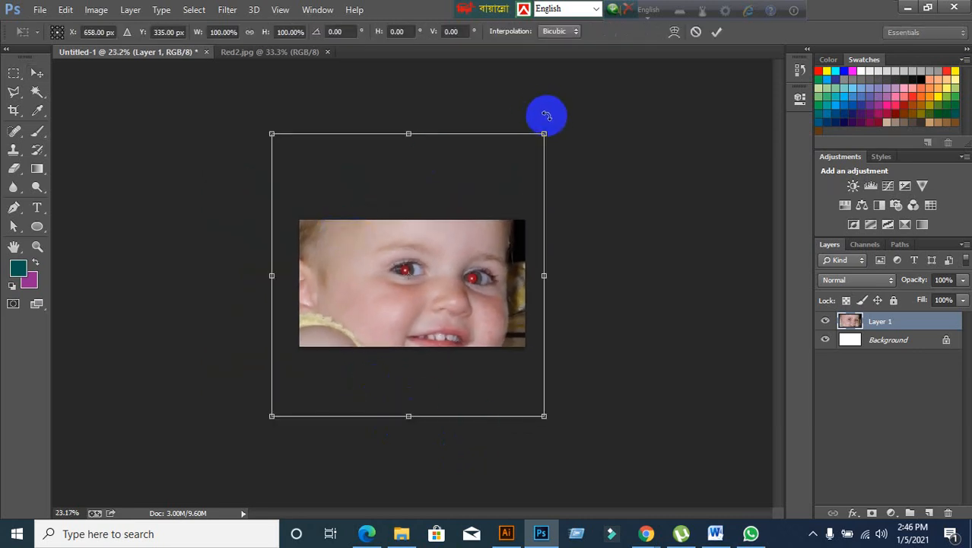
pyautogui.moveTo(539, 133); pyautogui.dragTo(555, 154)
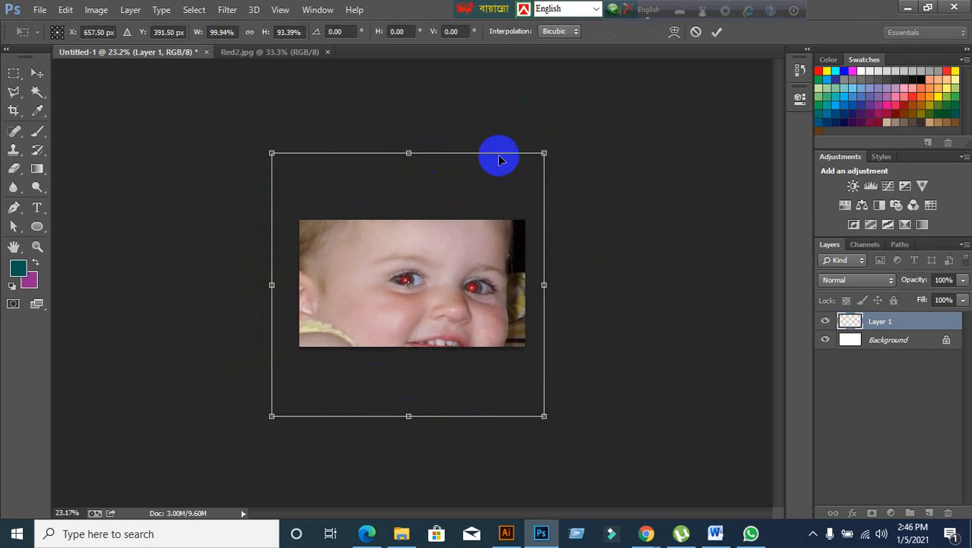
pyautogui.moveTo(274, 152); pyautogui.dragTo(315, 265)
pyautogui.moveTo(544, 416); pyautogui.dragTo(456, 329)
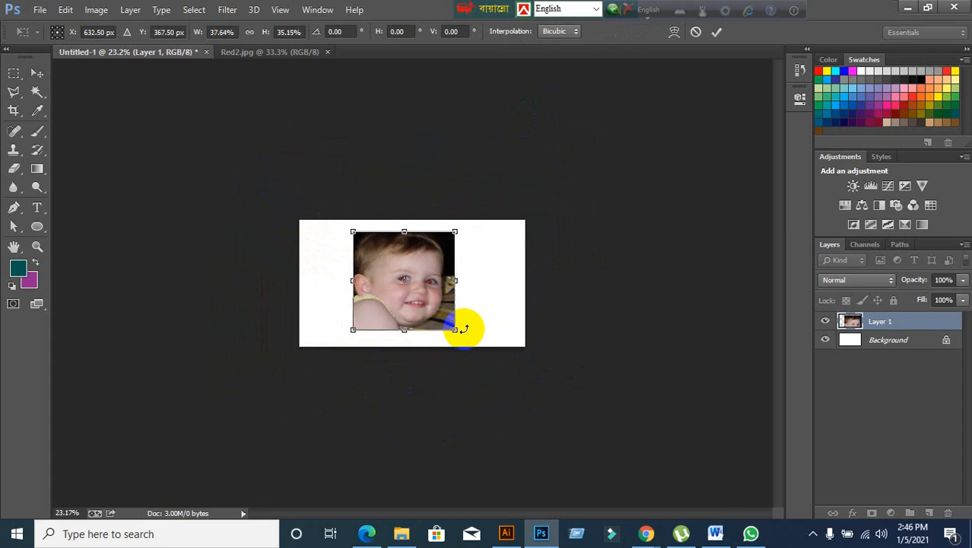
pyautogui.click(716, 31)
pyautogui.scroll(3, 426, 346)
pyautogui.scroll(3, 429, 337)
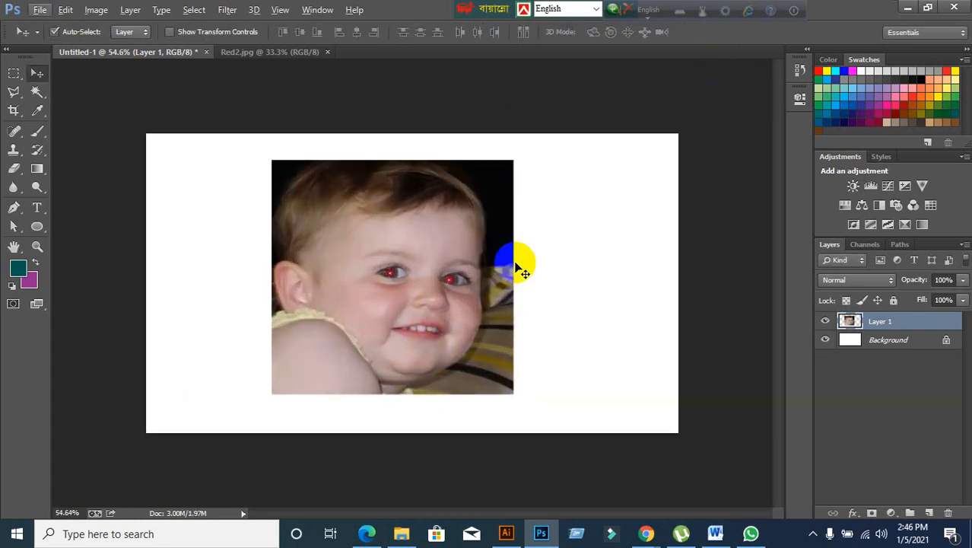
# Step: Delete the baby photo layer from Untitled-1 and look over the Red2.jpg document before returning to Untitled-1
pyautogui.press('Delete')
pyautogui.click(251, 52)
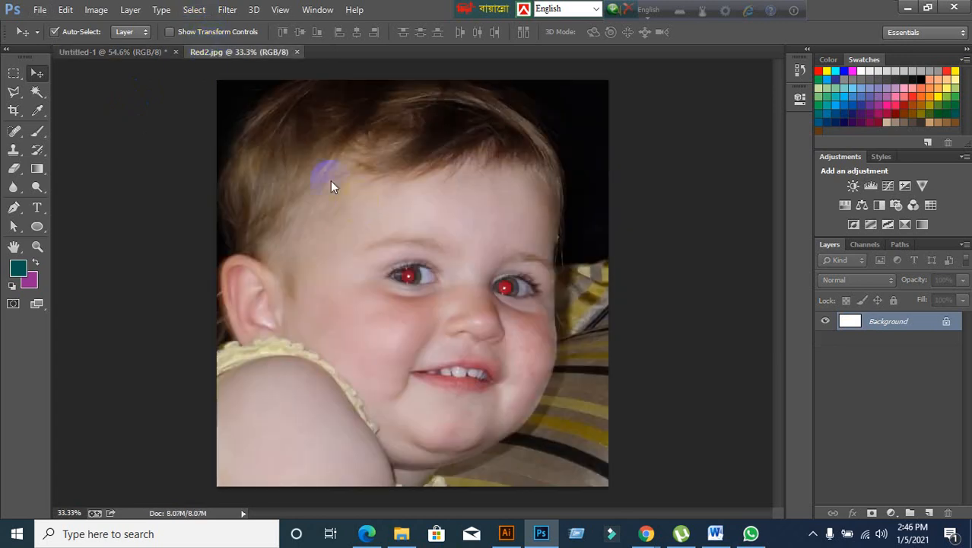
pyautogui.scroll(-2, 401, 215)
pyautogui.scroll(2, 401, 214)
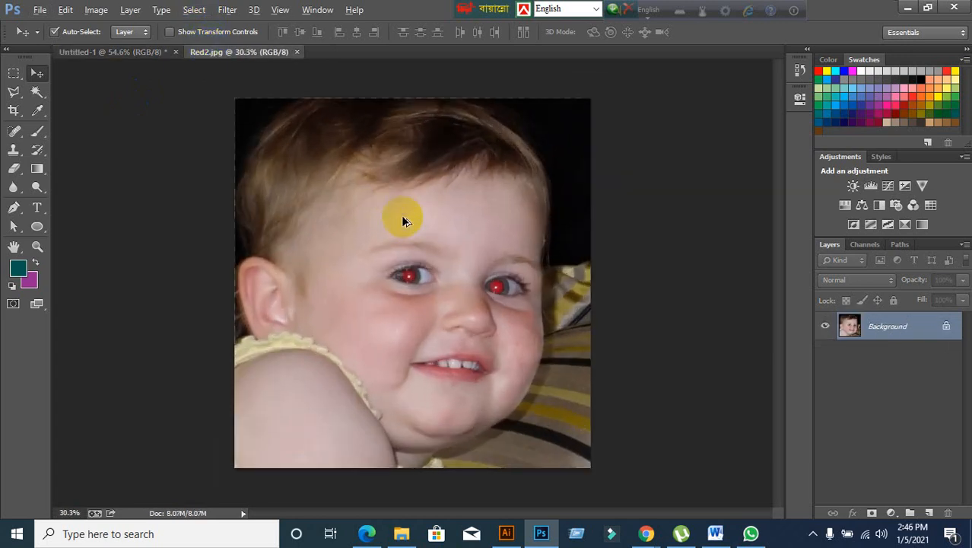
pyautogui.click(118, 53)
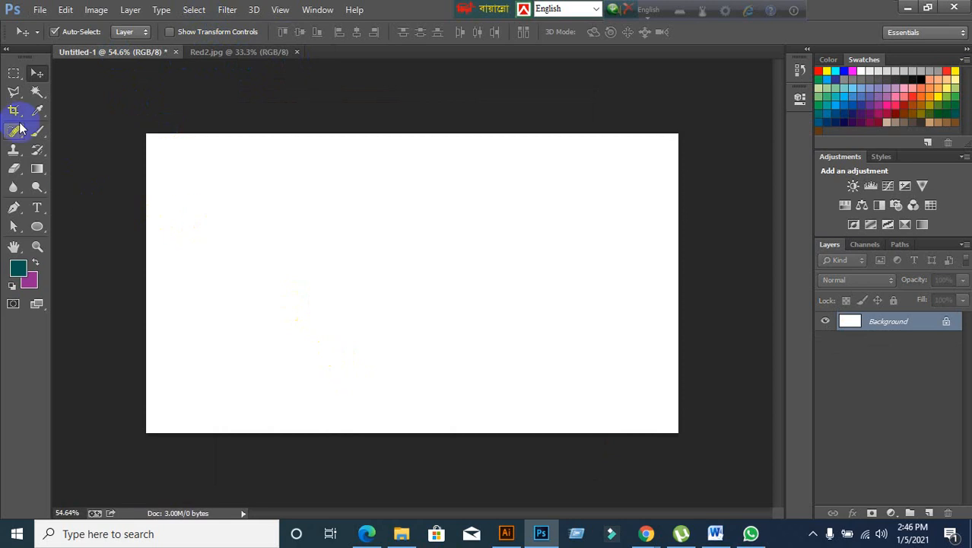
# Step: Show the variants of the Marquee and Magic Wand tools and activate the Quick Selection Tool
pyautogui.click(14, 73)
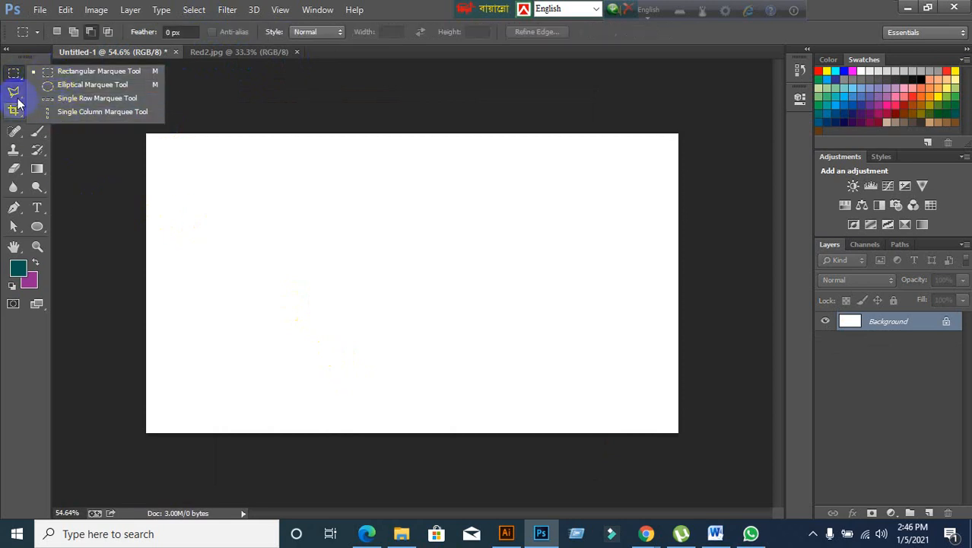
pyautogui.click(14, 91)
pyautogui.click(14, 73)
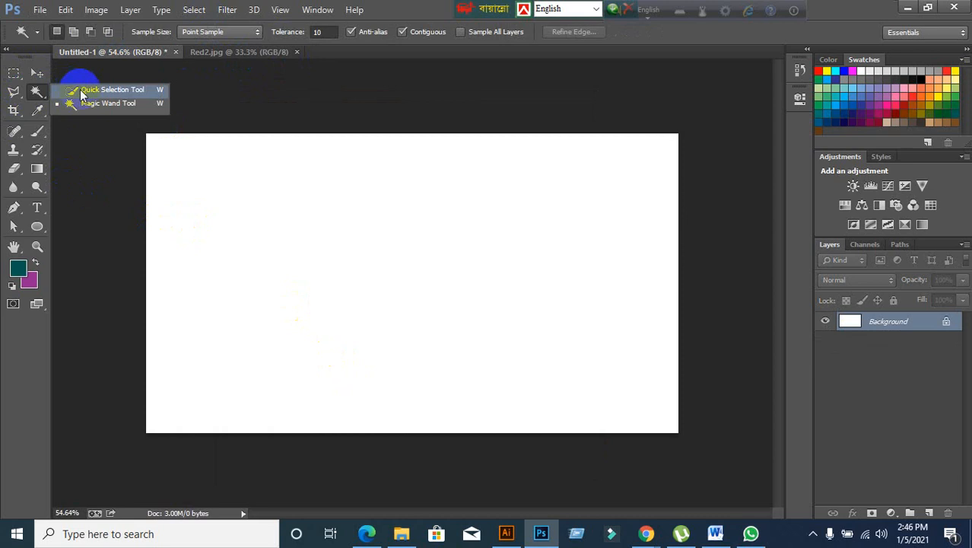
pyautogui.click(82, 91)
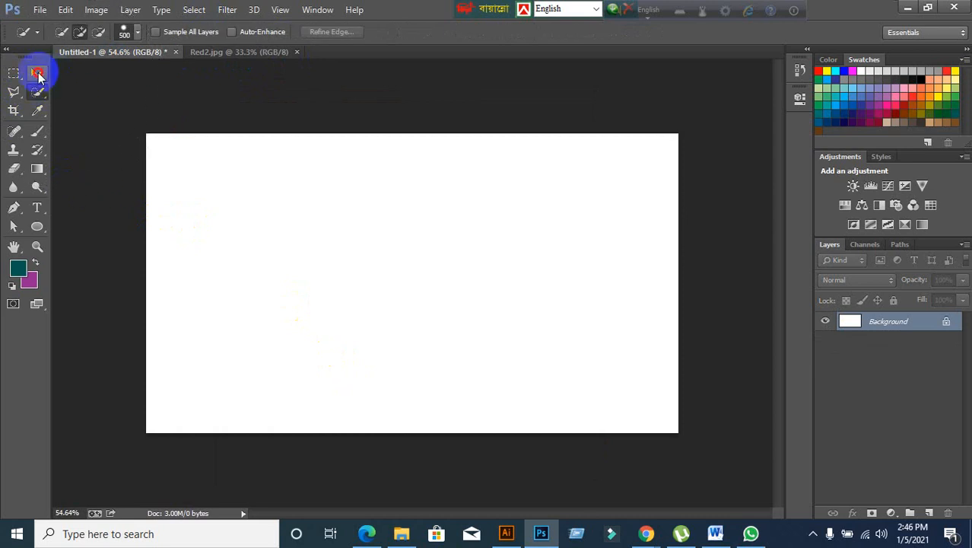
# Step: Switch to the Magic Wand Tool and return to the Quick Selection Tool from the same tool group
pyautogui.click(36, 72)
pyautogui.rightClick(34, 91)
pyautogui.click(106, 100)
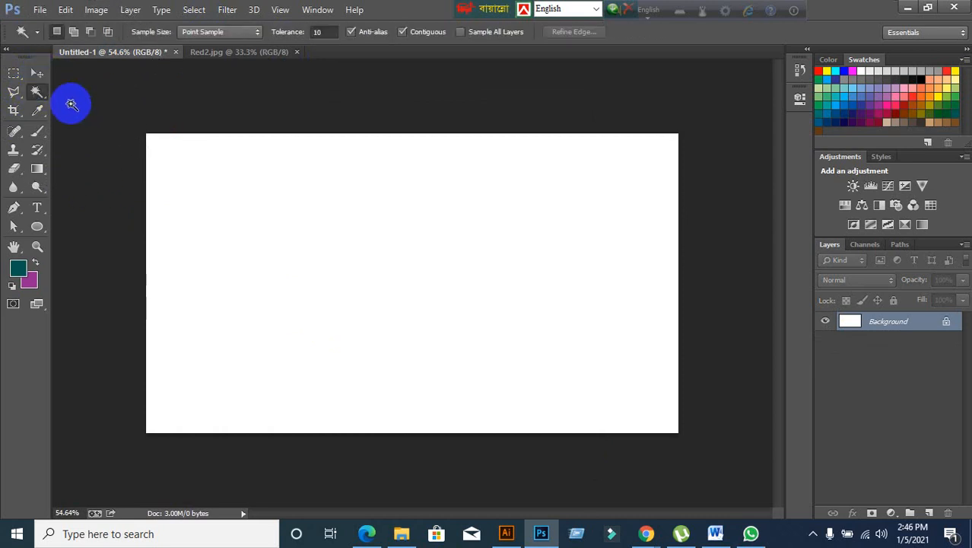
pyautogui.rightClick(38, 98)
pyautogui.click(95, 93)
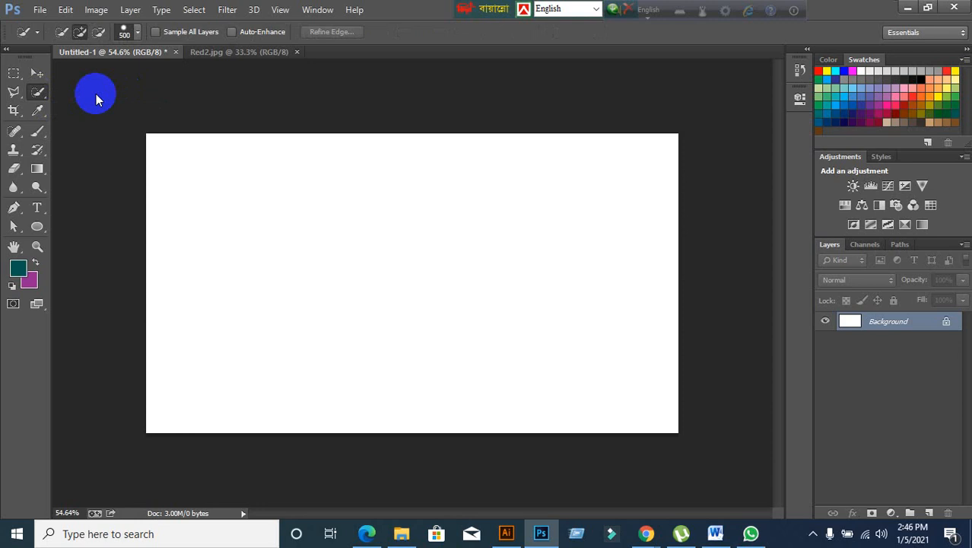
# Step: Switch from the Quick Selection Tool to the Magic Wand Tool and try it on the blank white canvas
pyautogui.rightClick(38, 94)
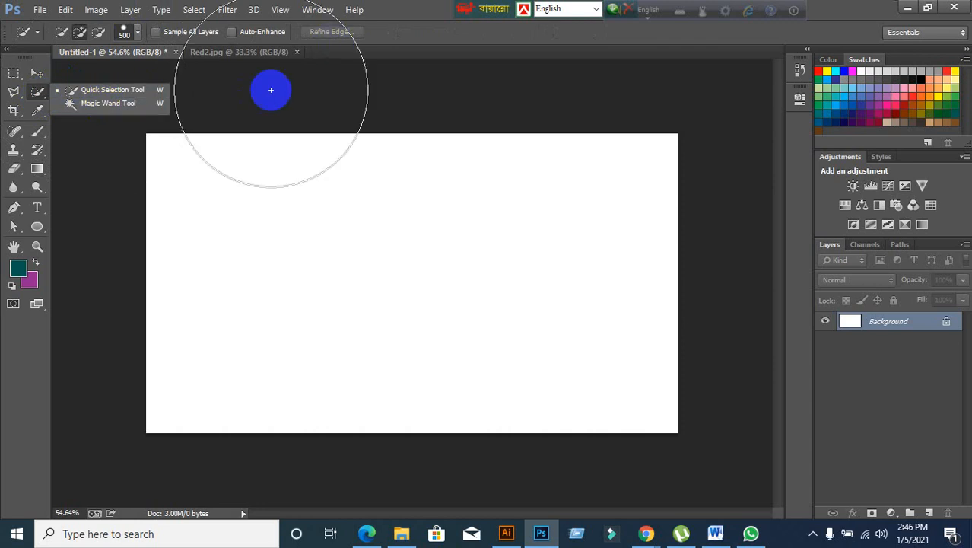
pyautogui.click(38, 73)
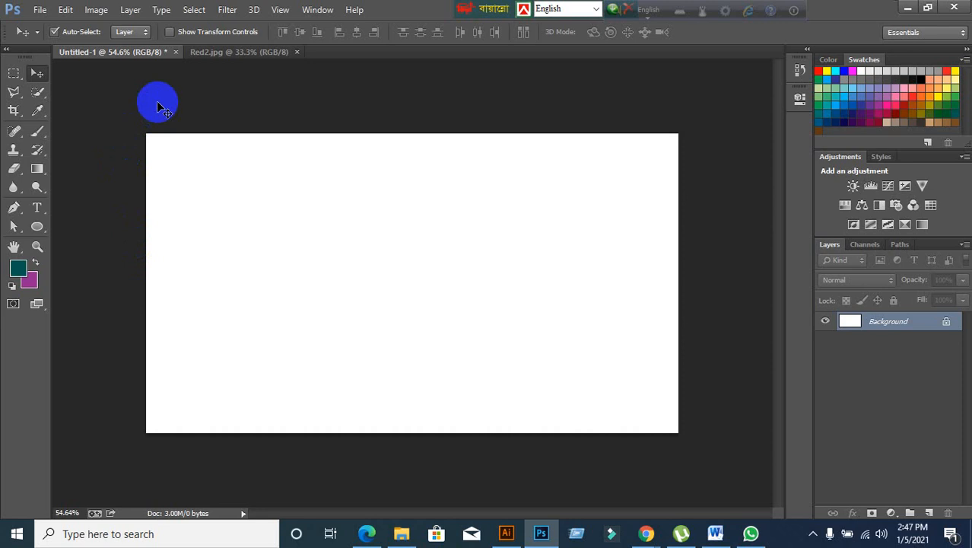
pyautogui.click(39, 93)
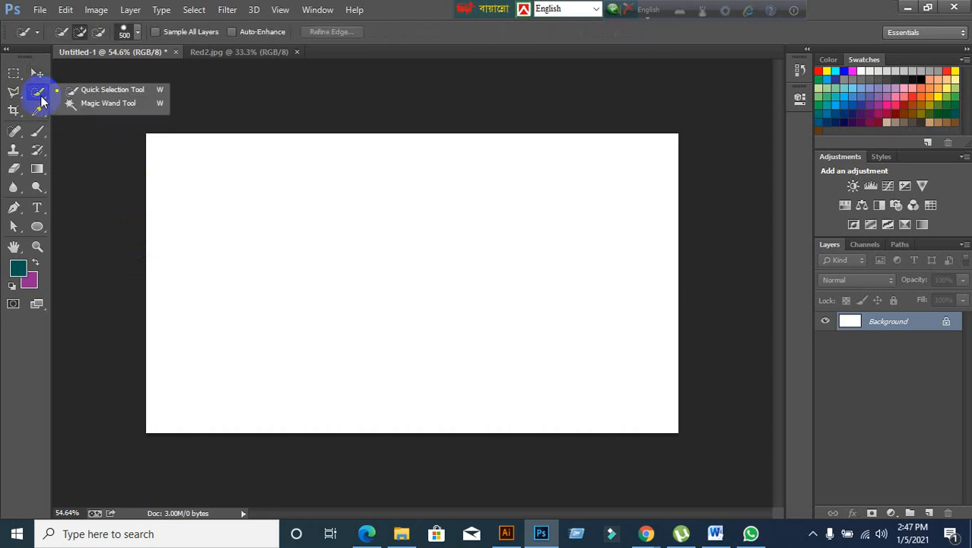
pyautogui.click(89, 105)
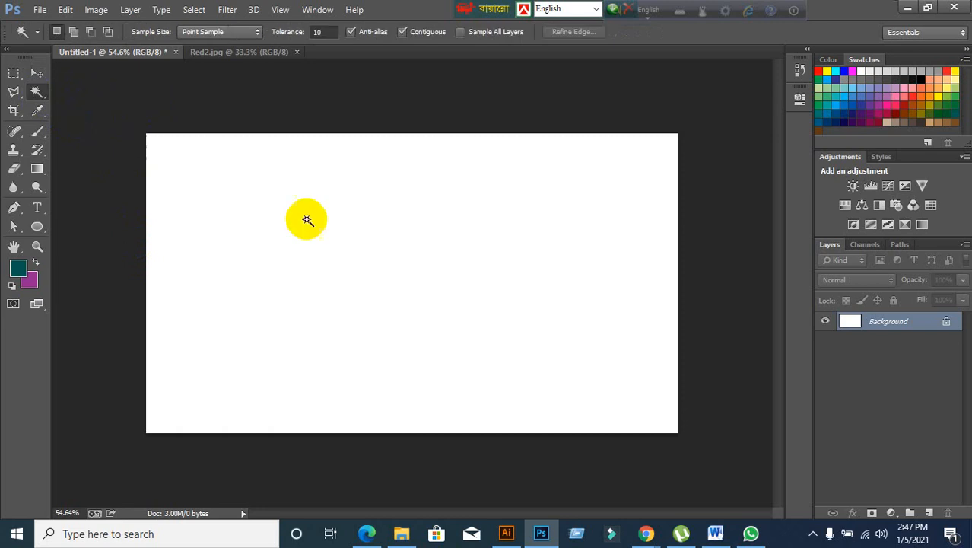
pyautogui.click(343, 228)
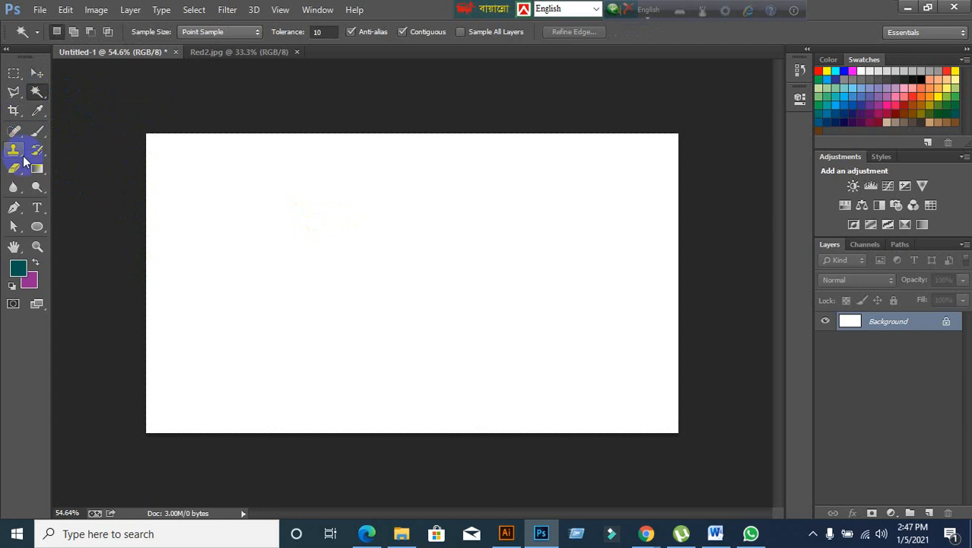
# Step: Make a square Rectangular Marquee selection of about 3.47 in, fill it with the teal foreground colour on a new layer, and deselect
pyautogui.click(13, 73)
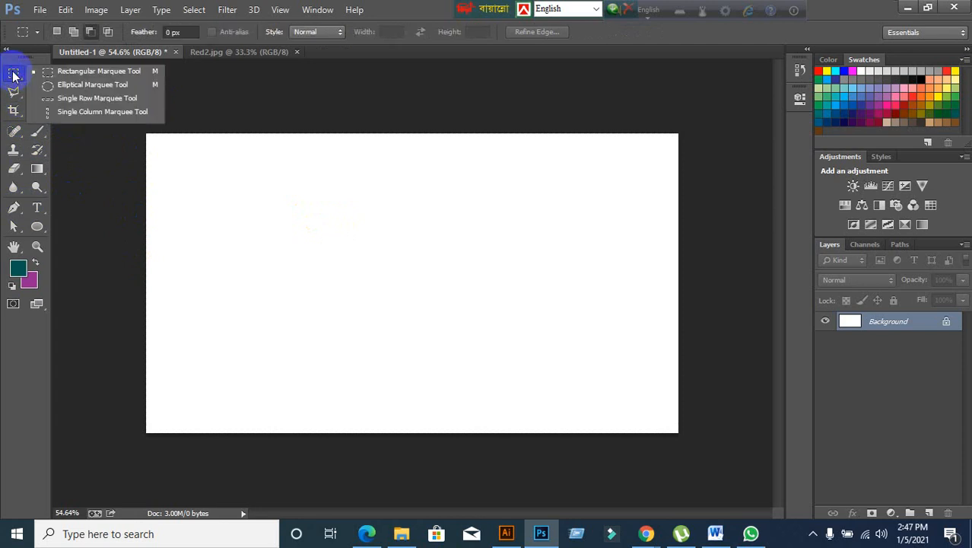
pyautogui.click(61, 72)
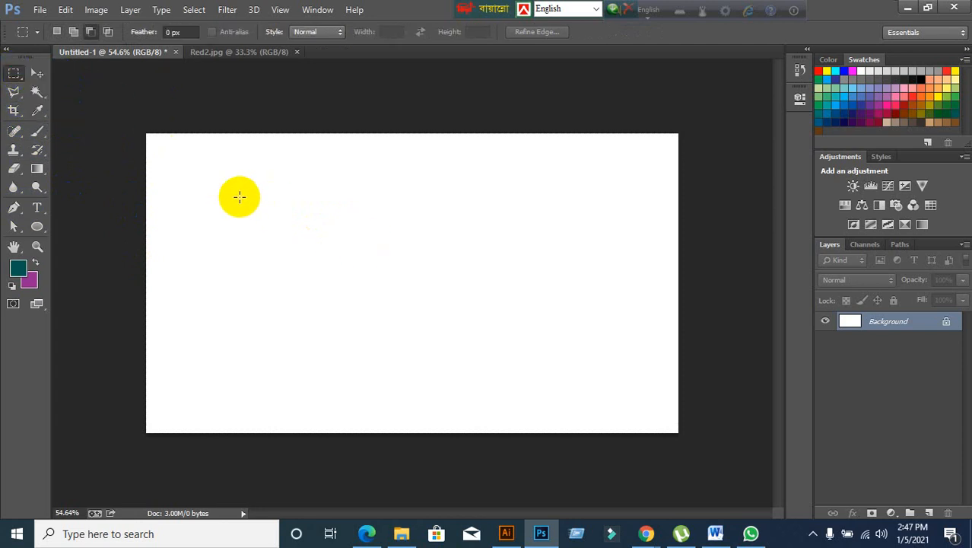
pyautogui.moveTo(239, 197); pyautogui.dragTo(337, 294)
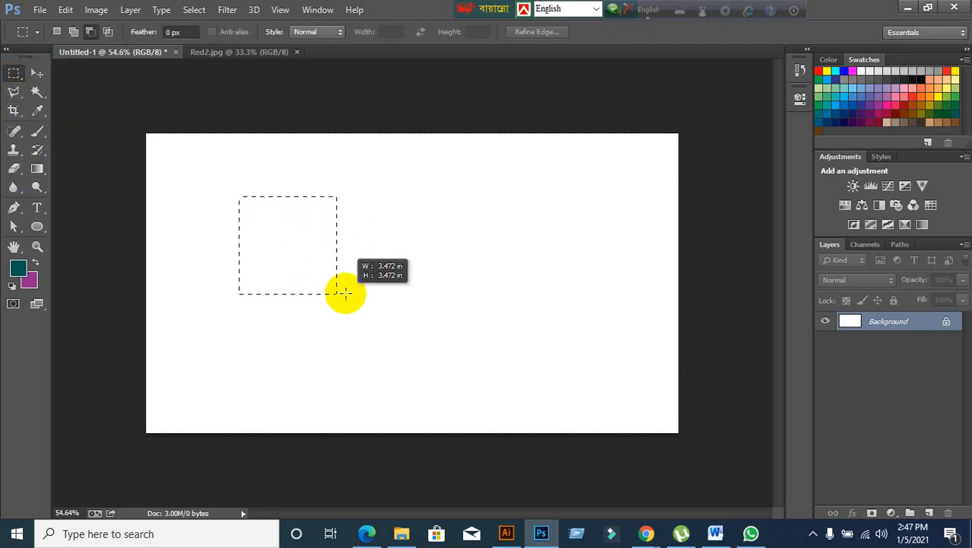
pyautogui.click(929, 512)
pyautogui.hotkey('alt', 'BackSpace')
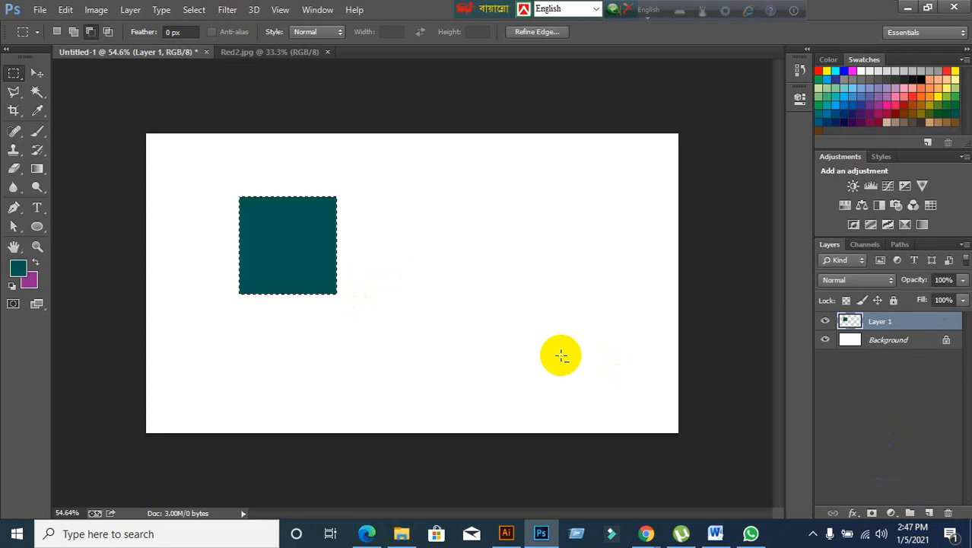
pyautogui.click(315, 289)
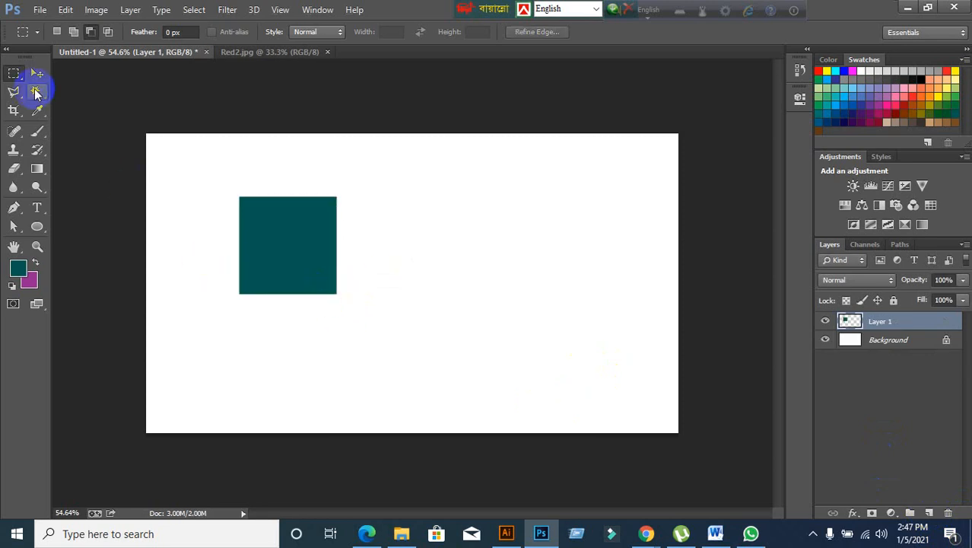
# Step: Duplicate the teal square with the Move Tool and place the copy to its right at the same height
pyautogui.click(38, 73)
pyautogui.moveTo(298, 258); pyautogui.dragTo(480, 267)
pyautogui.hotkey('ctrl', 'z')
pyautogui.hotkey('ctrl', 'z')
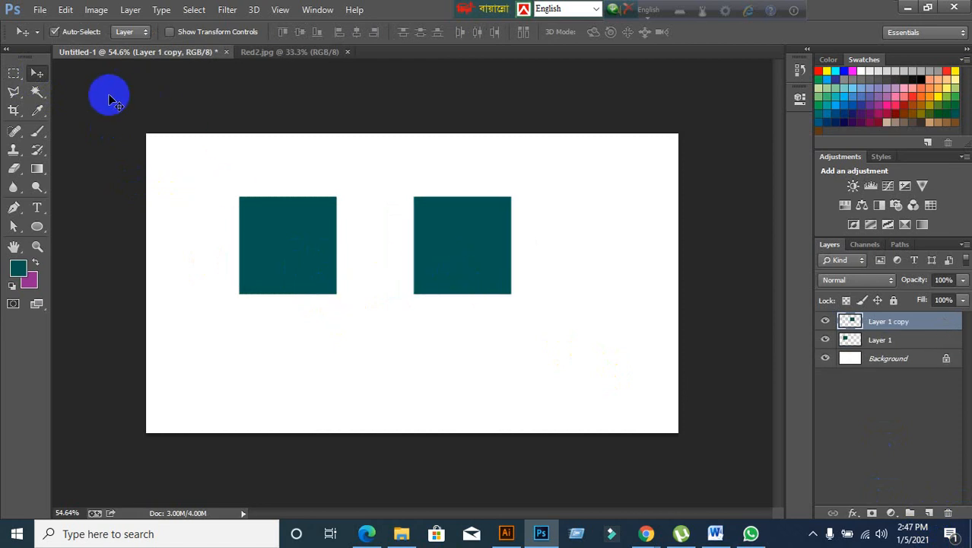
# Step: Select both teal squares, move them towards the canvas's upper-left corner and scale them together to about 40% width and height
pyautogui.moveTo(192, 188); pyautogui.dragTo(598, 346)
pyautogui.moveTo(435, 276); pyautogui.dragTo(362, 241)
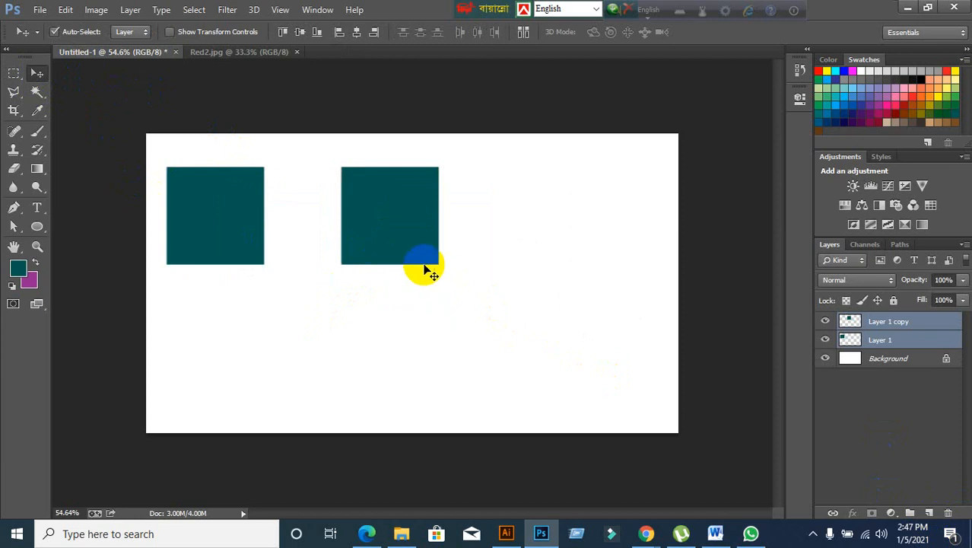
pyautogui.hotkey('ctrl', 't')
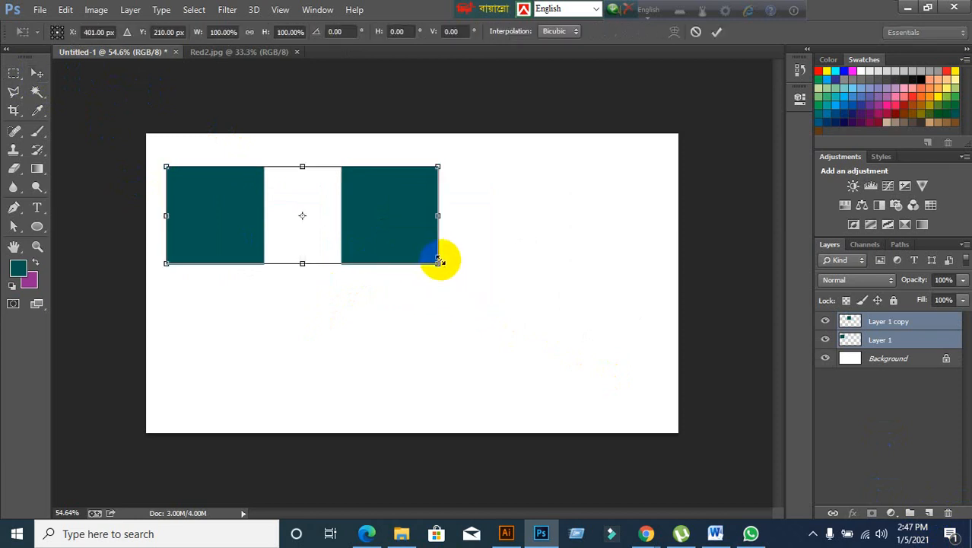
pyautogui.moveTo(438, 264); pyautogui.dragTo(276, 204)
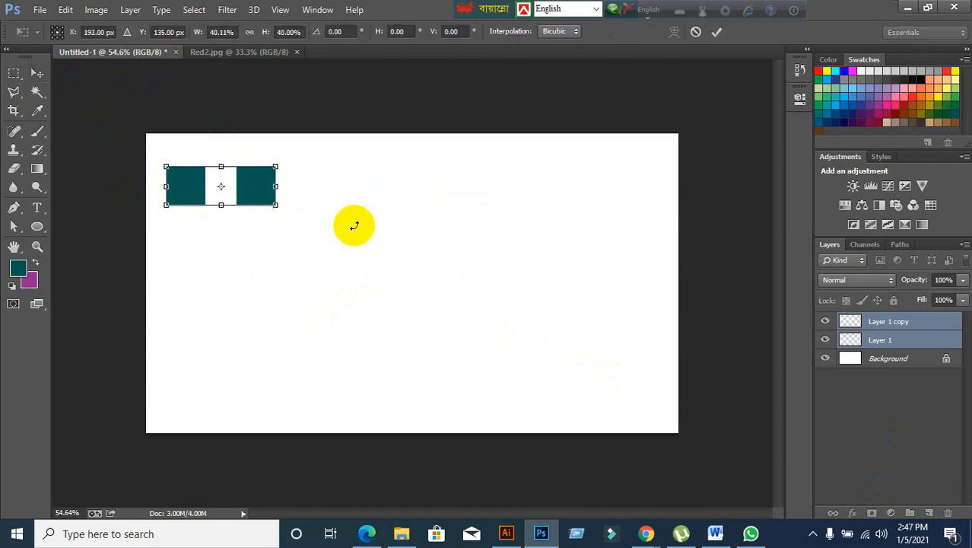
pyautogui.click(715, 33)
pyautogui.scroll(1, 237, 226)
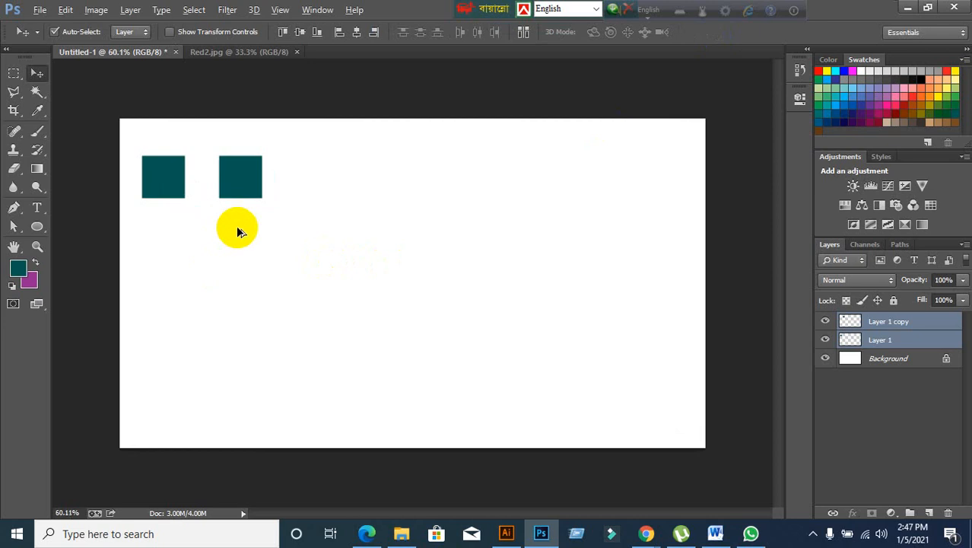
# Step: Move both teal squares together slightly to the right and select only the Layer 1 copy layer
pyautogui.moveTo(248, 189); pyautogui.dragTo(285, 187)
pyautogui.click(885, 324)
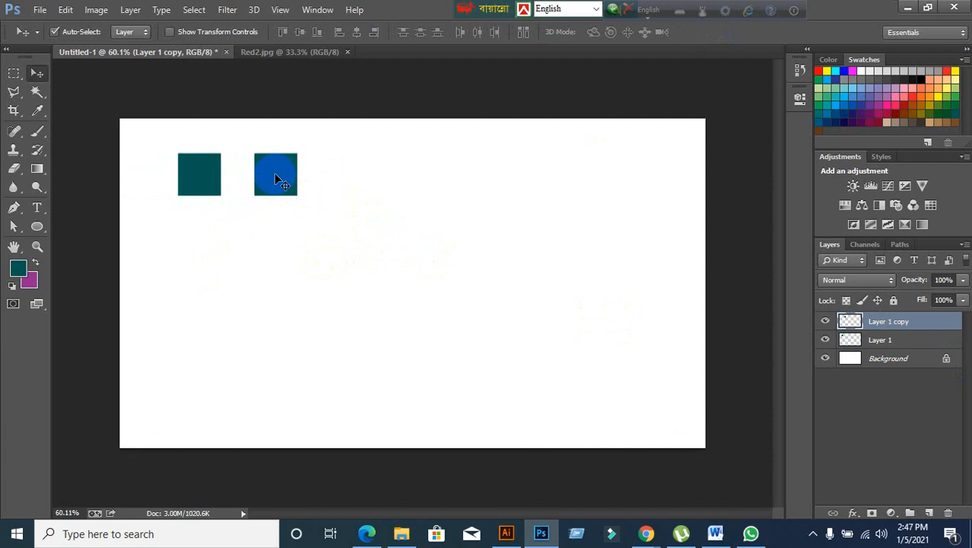
pyautogui.press('i')
pyautogui.hotkey('ctrl', 'k')
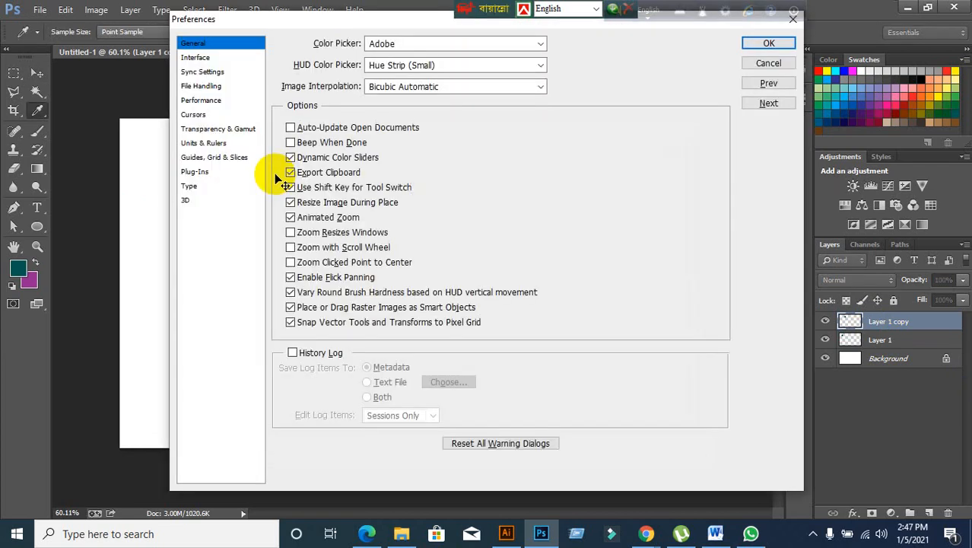
pyautogui.click(769, 65)
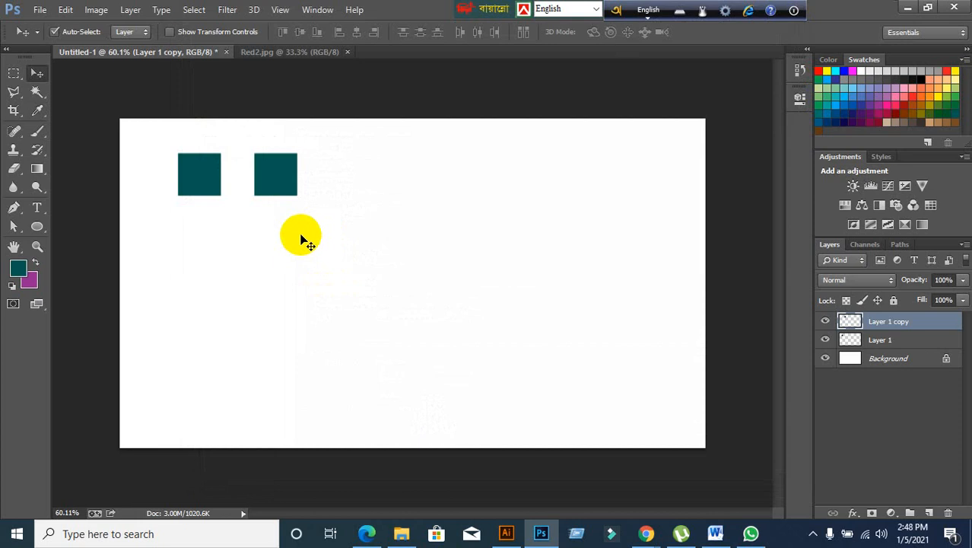
# Step: Nudge the copied square left, leaving only a narrow gap beside the first square
pyautogui.hotkey('shift', 'Left')
pyautogui.hotkey('shift', 'Left')
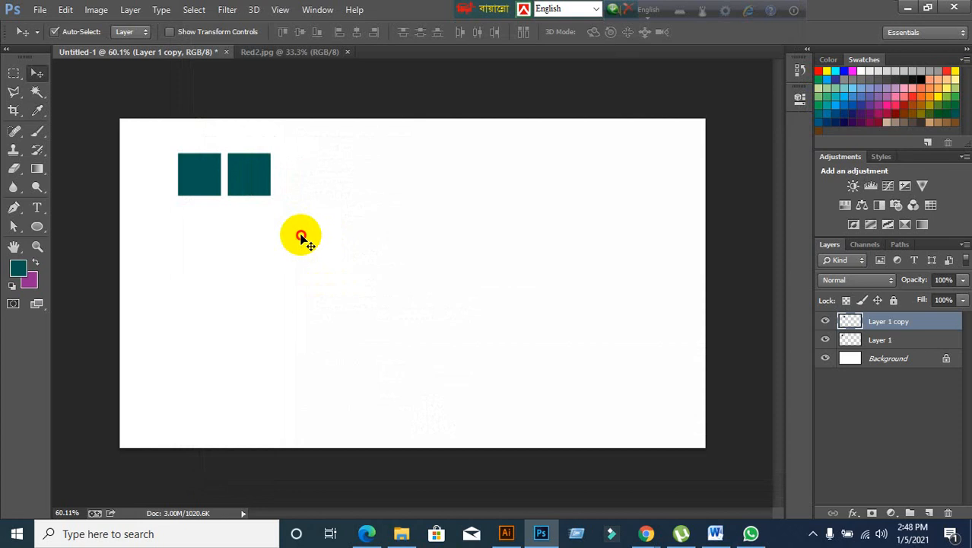
pyautogui.click(304, 237)
pyautogui.click(256, 156)
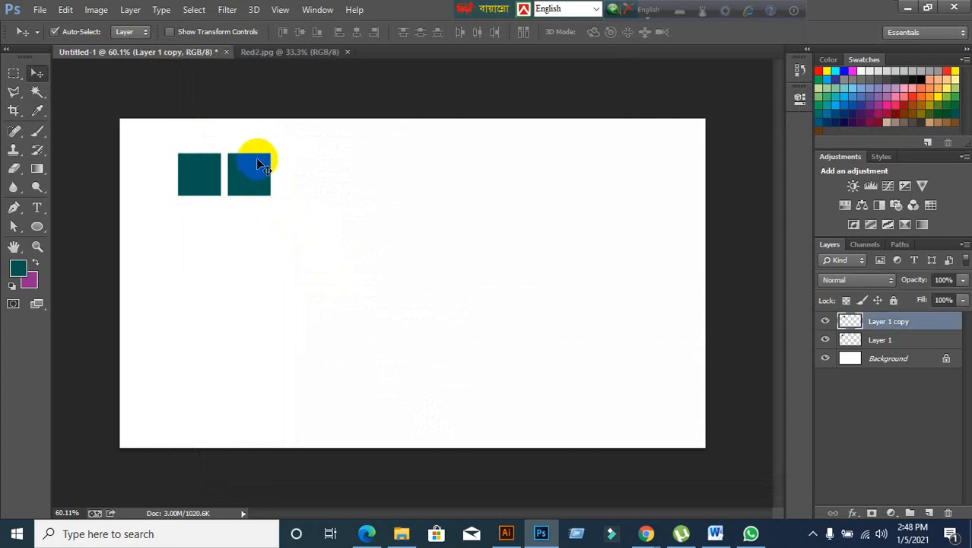
# Step: Select both squares and duplicate them to the right, making an evenly spaced row of four
pyautogui.click(282, 231)
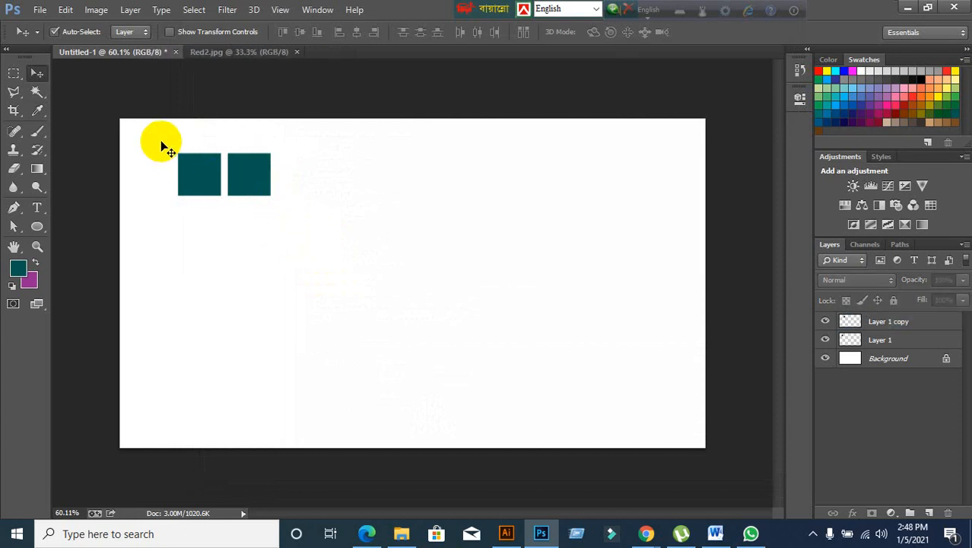
pyautogui.moveTo(162, 143); pyautogui.dragTo(355, 248)
pyautogui.moveTo(251, 176); pyautogui.dragTo(352, 181)
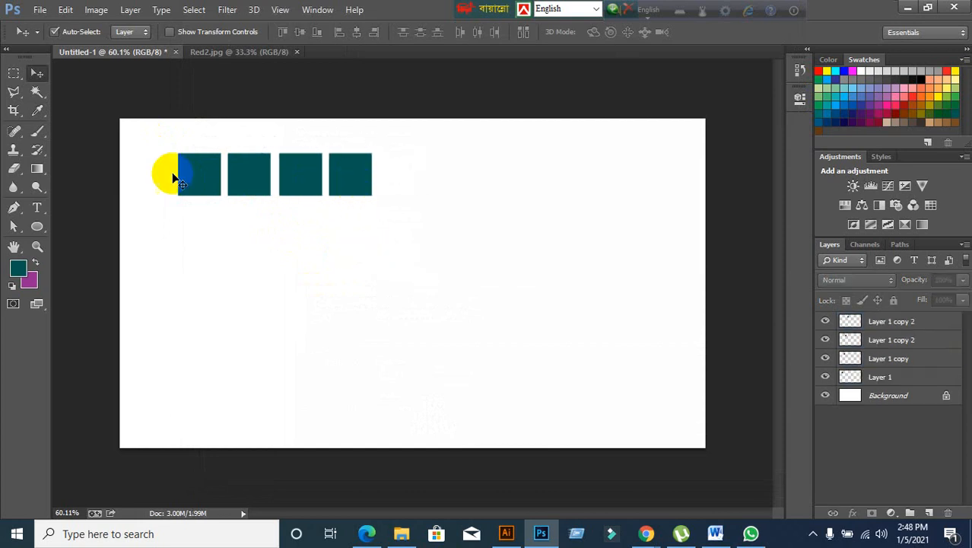
# Step: Compare selecting the four squares on the canvas with Auto-Select turned off and on, finishing with no layer selected
pyautogui.moveTo(130, 126); pyautogui.dragTo(440, 264)
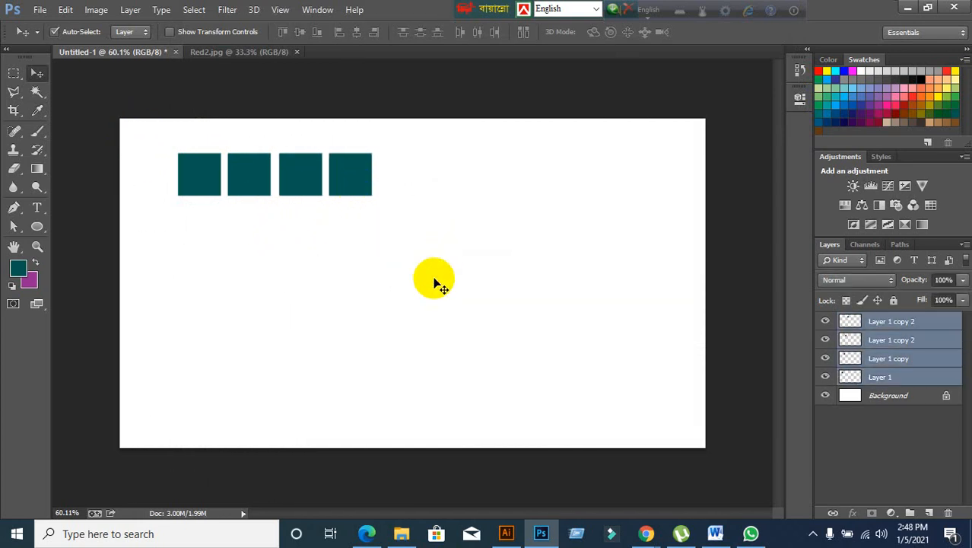
pyautogui.click(890, 325)
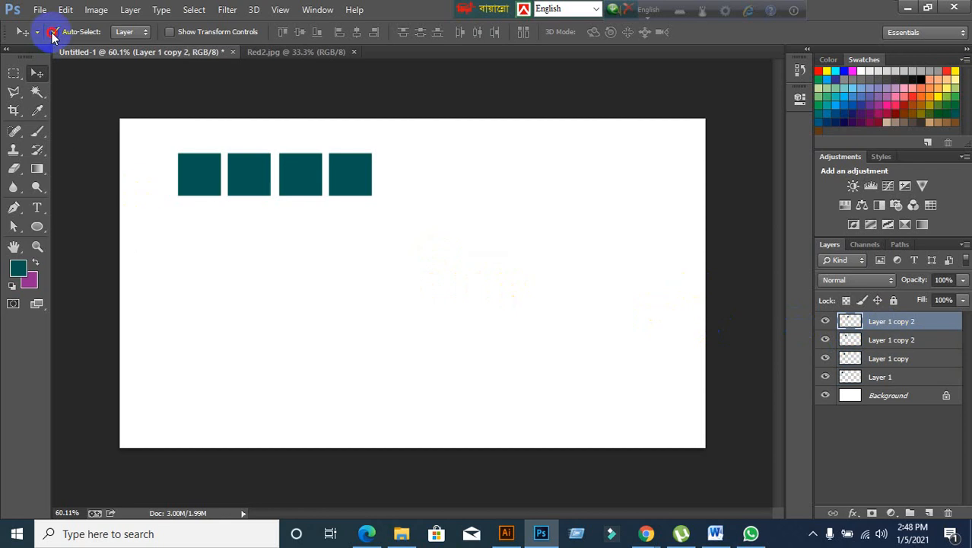
pyautogui.click(51, 34)
pyautogui.moveTo(139, 128); pyautogui.dragTo(440, 282)
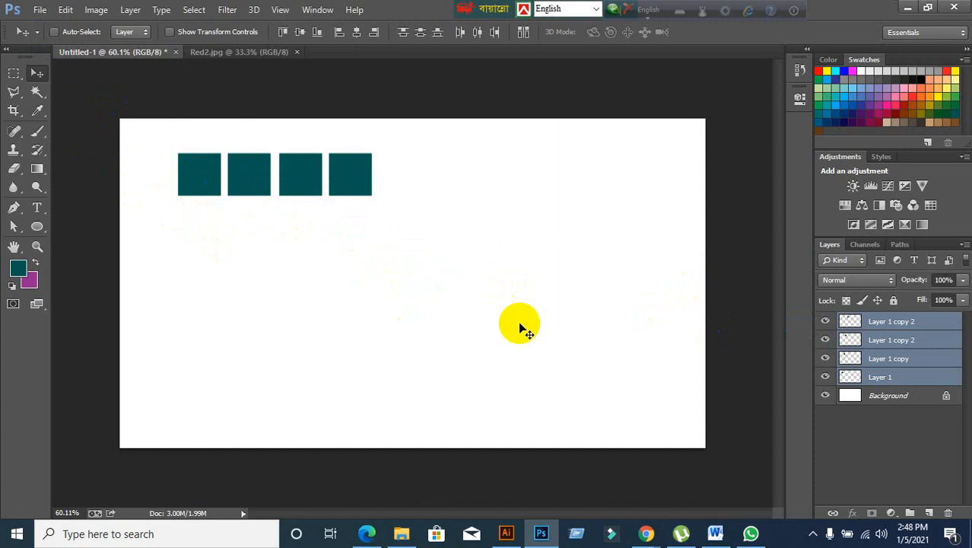
pyautogui.click(867, 358)
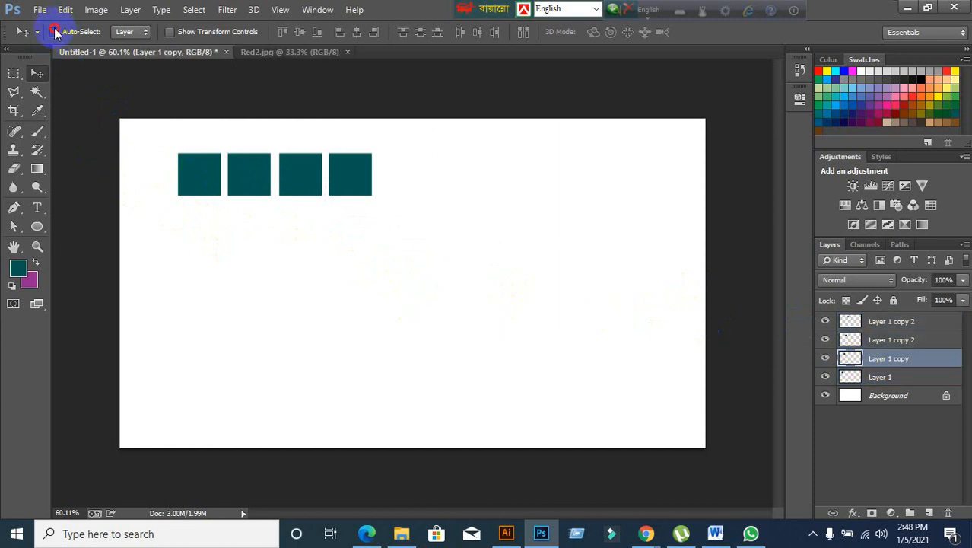
pyautogui.moveTo(142, 142); pyautogui.dragTo(525, 334)
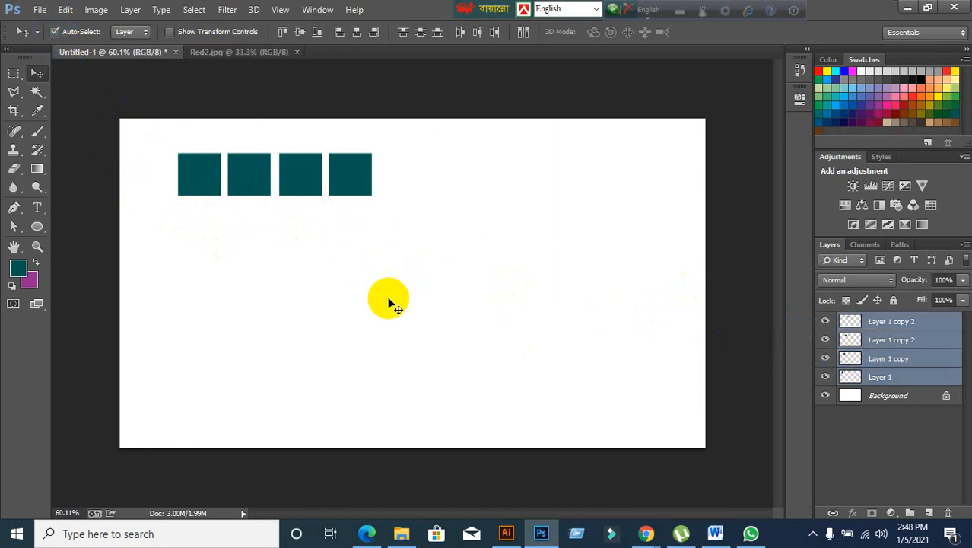
pyautogui.click(212, 171)
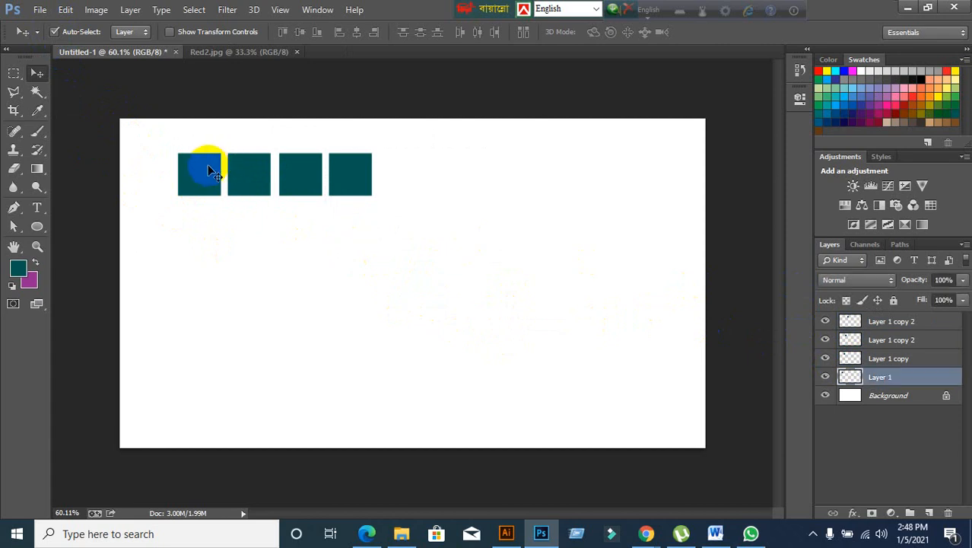
pyautogui.click(377, 319)
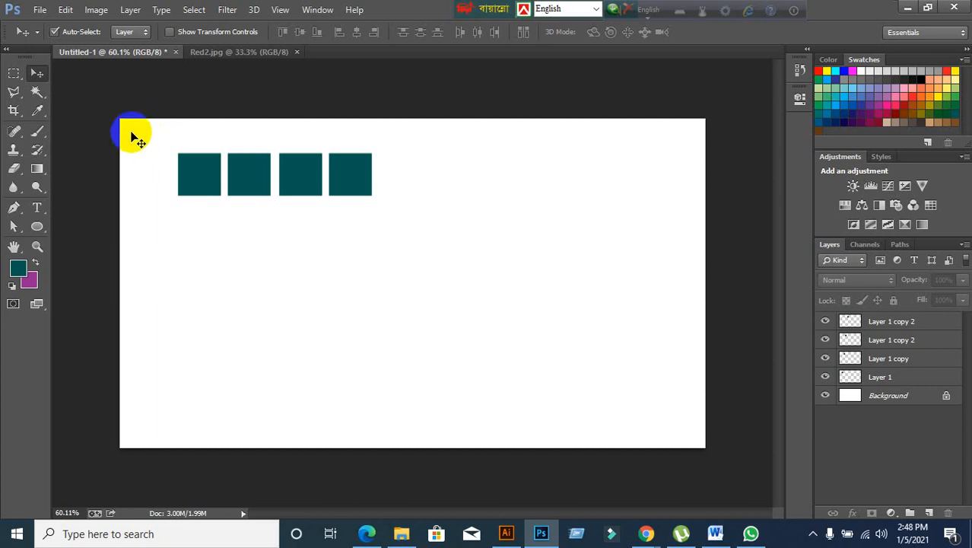
# Step: Select all four squares and duplicate them to the right, extending the row to eight squares
pyautogui.moveTo(131, 134); pyautogui.dragTo(478, 253)
pyautogui.moveTo(317, 184); pyautogui.dragTo(505, 199)
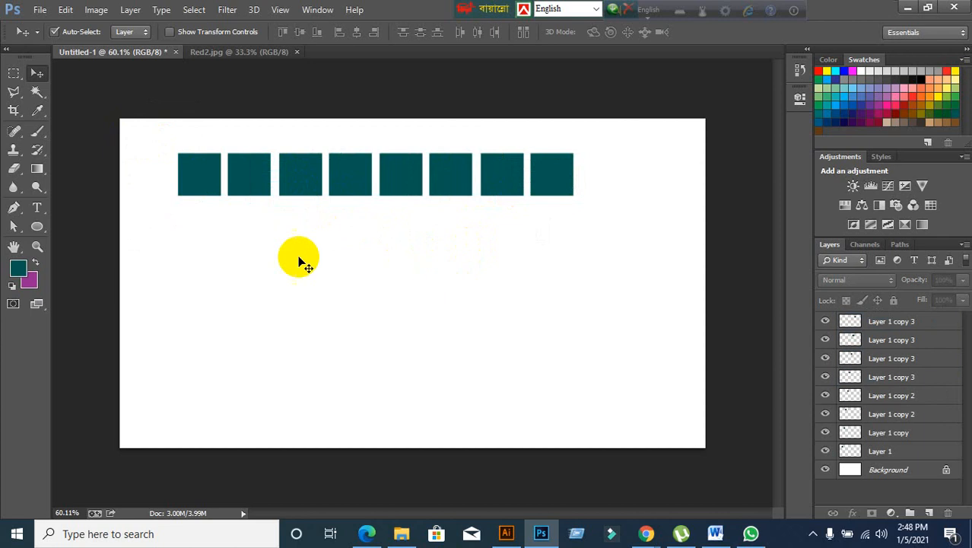
# Step: Select the row of eight squares and duplicate it downward repeatedly to form a grid of five rows
pyautogui.moveTo(143, 131); pyautogui.dragTo(569, 297)
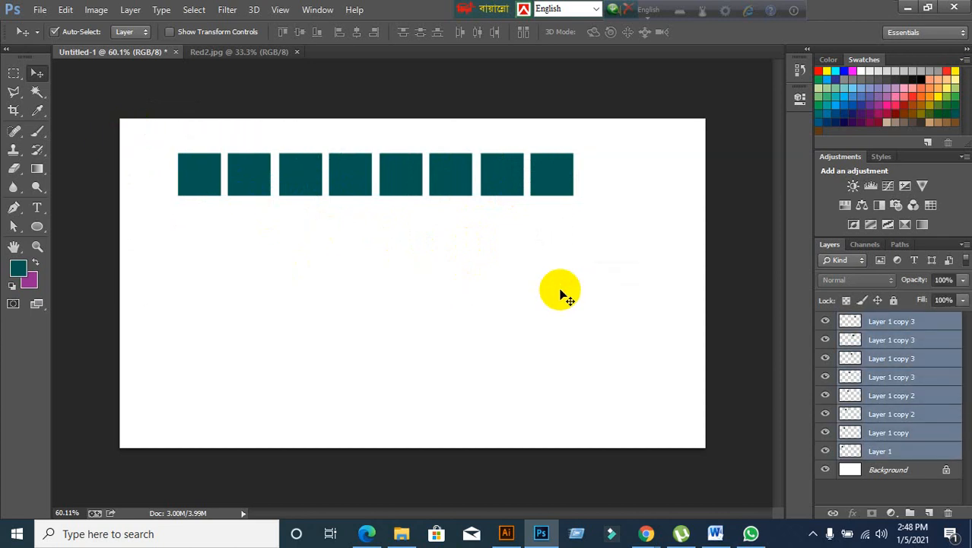
pyautogui.moveTo(405, 183); pyautogui.dragTo(398, 392)
# Step: Look through the stack of duplicated layers and select all the squares of the grid on the canvas
pyautogui.click(901, 391)
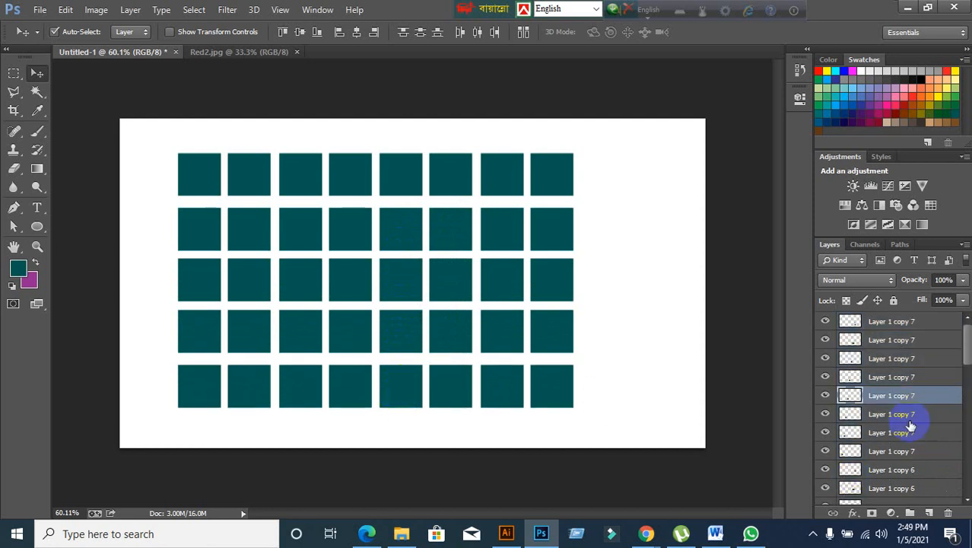
pyautogui.scroll(-2, 904, 380)
pyautogui.scroll(-2, 906, 383)
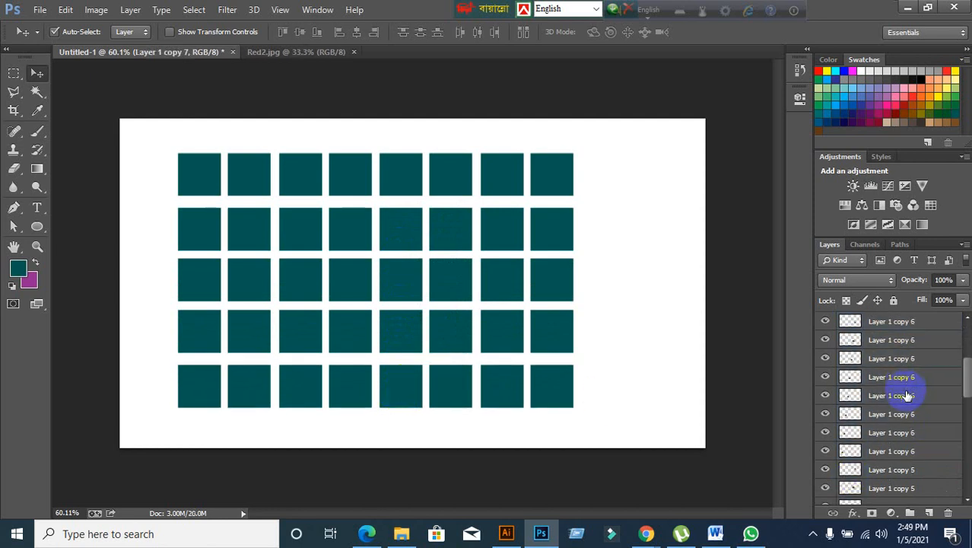
pyautogui.scroll(2, 906, 395)
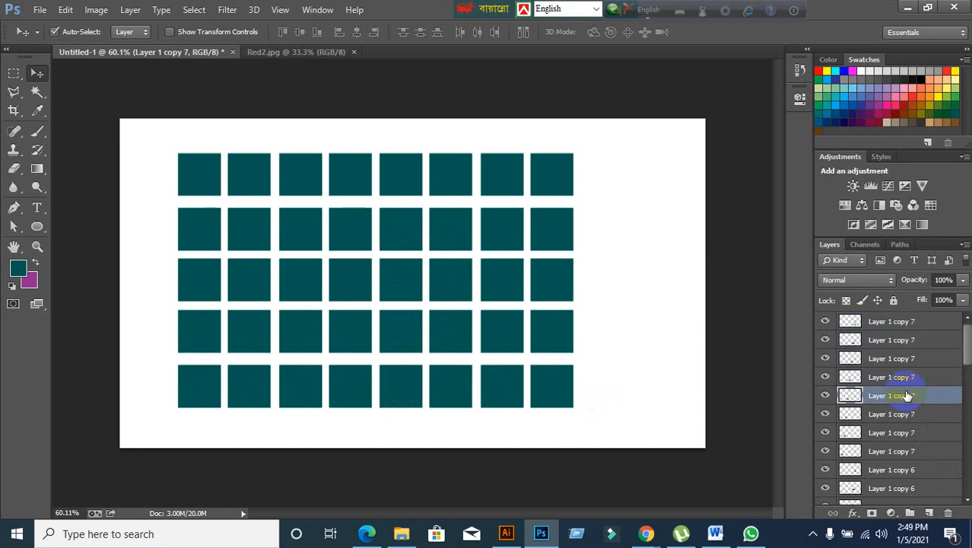
pyautogui.click(884, 323)
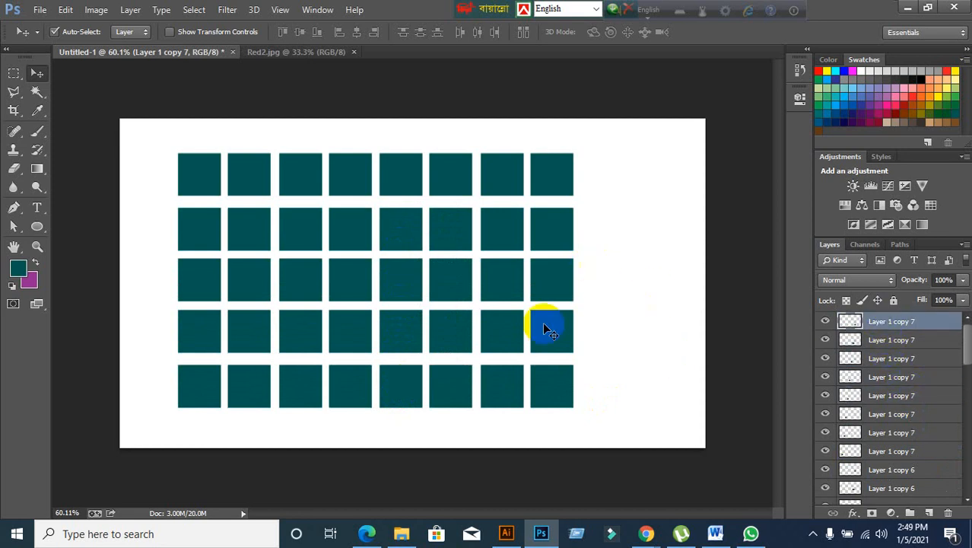
pyautogui.click(686, 303)
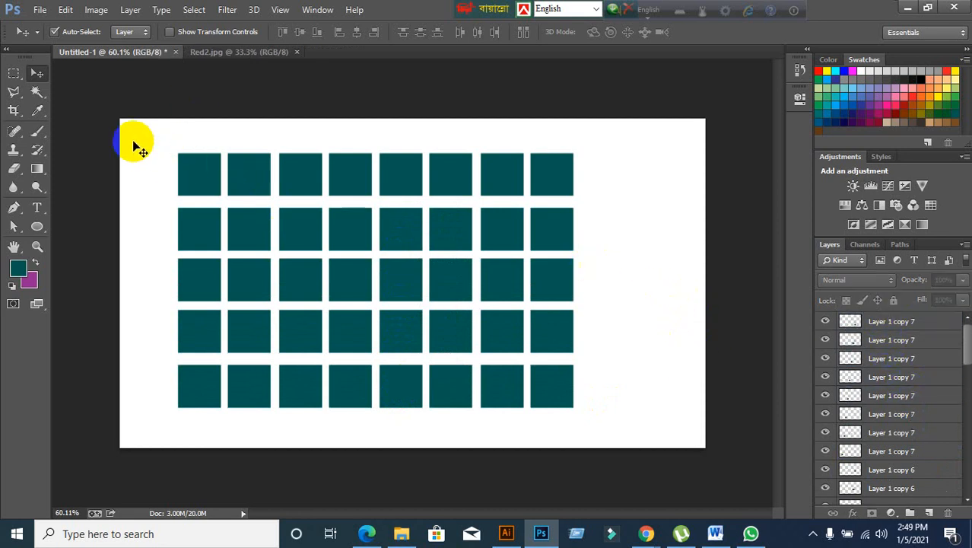
pyautogui.moveTo(142, 139); pyautogui.dragTo(606, 440)
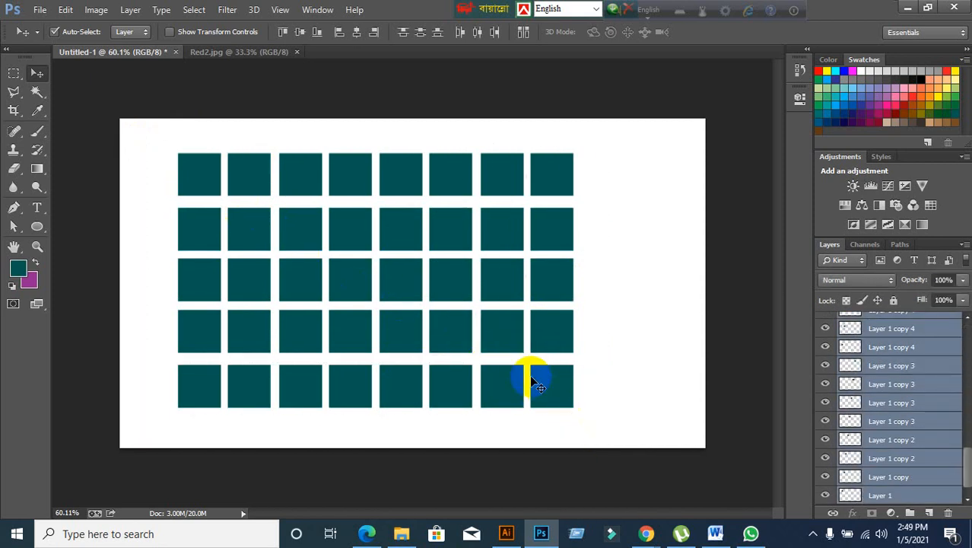
# Step: Switch to the Google Meet call in Chrome to check it and return to Photoshop
pyautogui.click(645, 539)
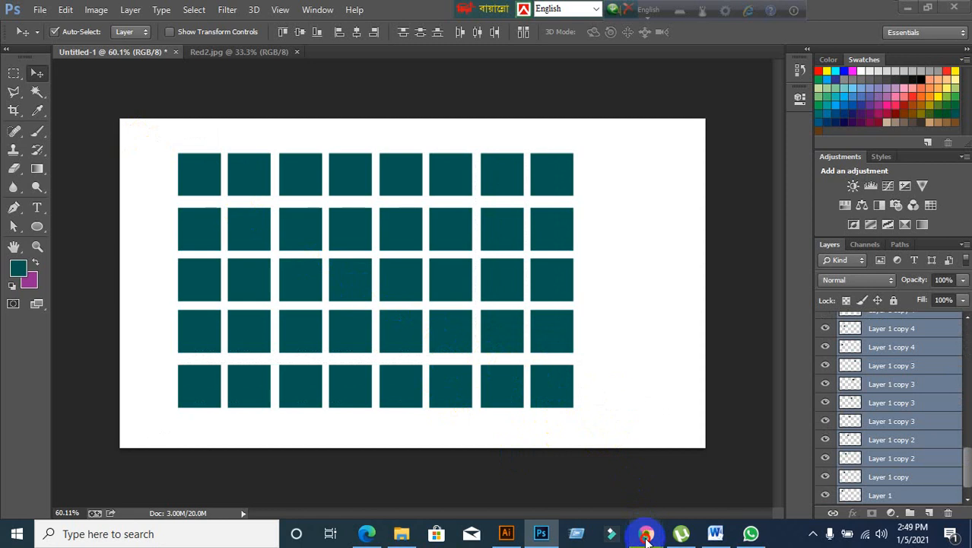
pyautogui.click(603, 467)
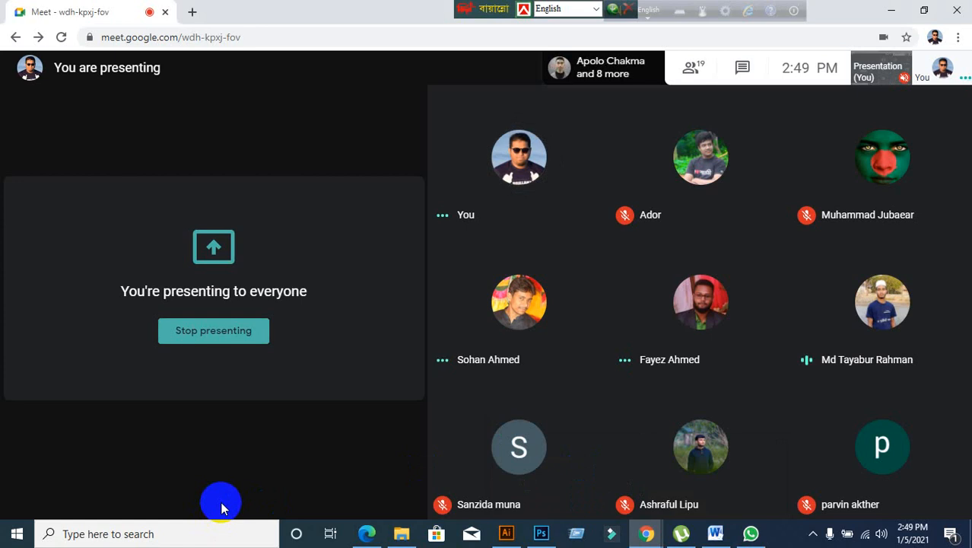
pyautogui.click(537, 535)
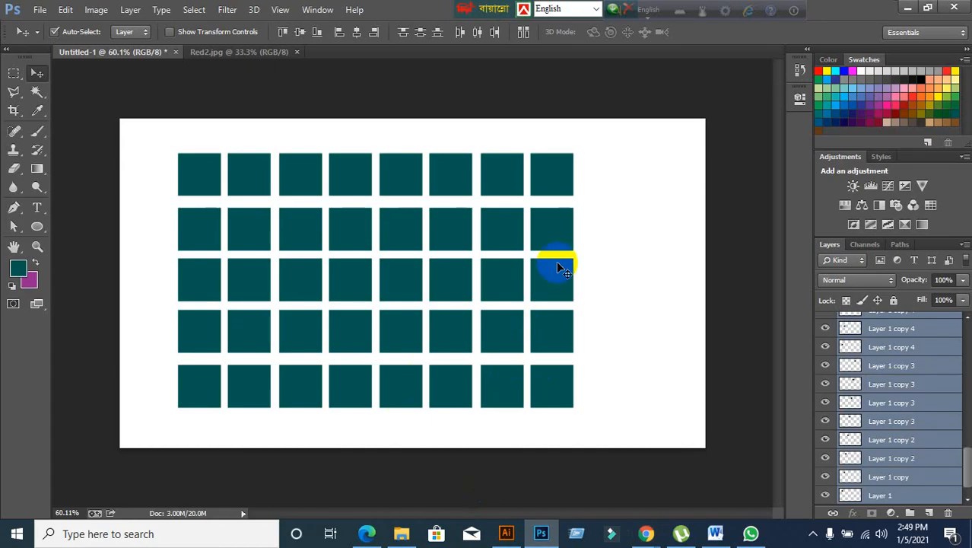
# Step: Pick individual squares on the canvas to locate their layers, and load the fifth square of the fourth row as a selection
pyautogui.click(619, 238)
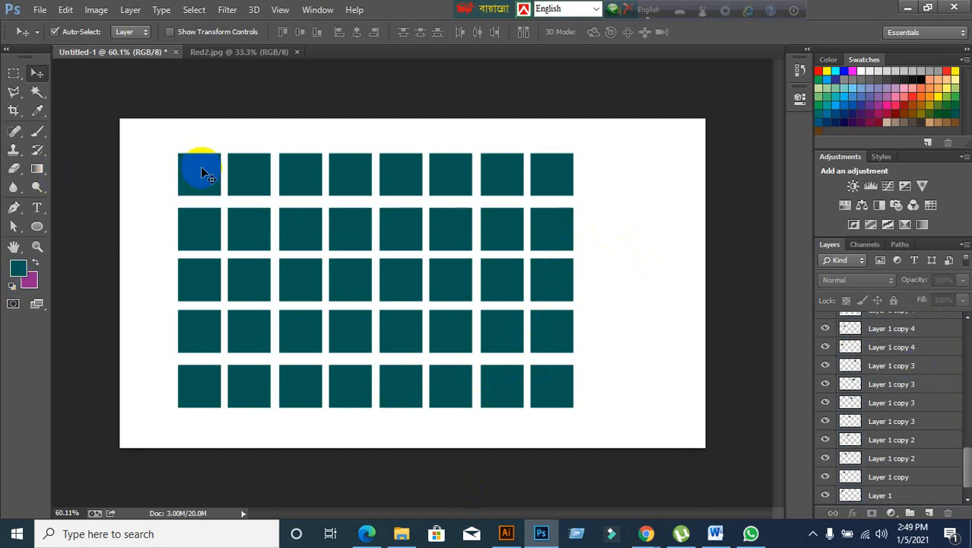
pyautogui.click(201, 166)
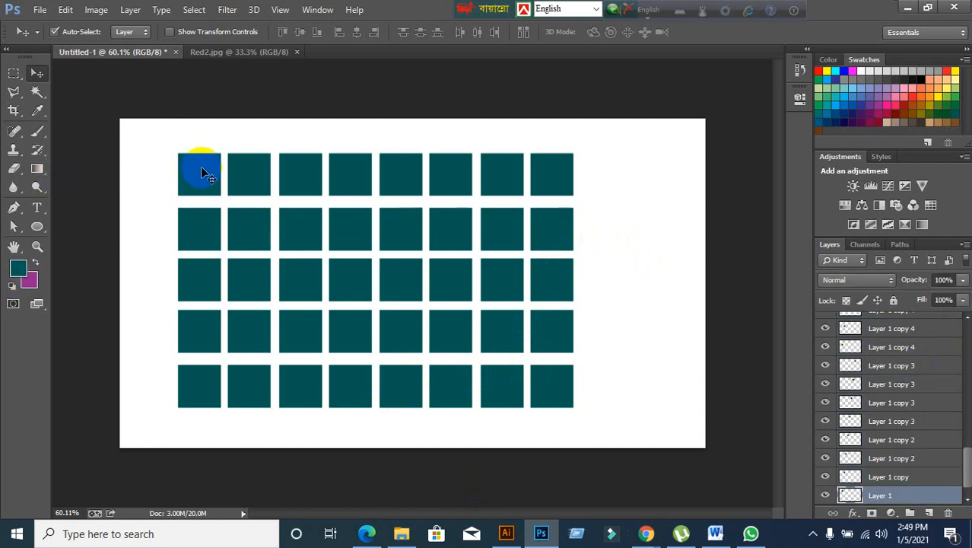
pyautogui.click(349, 229)
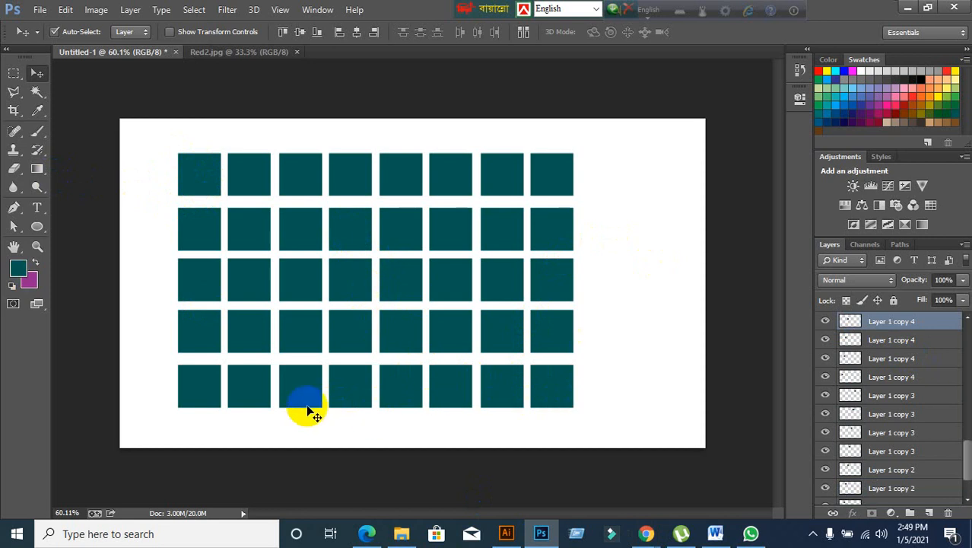
pyautogui.click(237, 388)
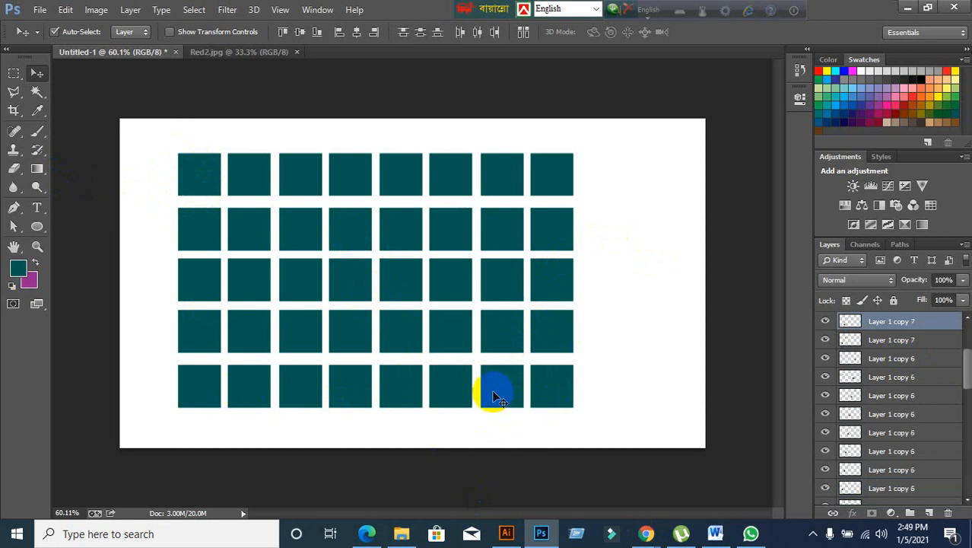
pyautogui.keyDown('shift'); pyautogui.click(403, 328); pyautogui.keyUp('shift')
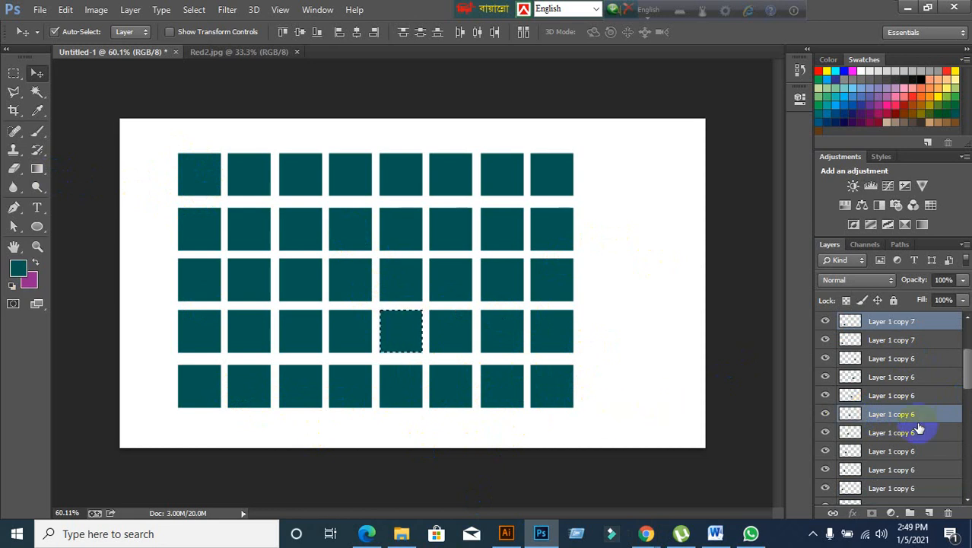
pyautogui.scroll(-3, 919, 428)
pyautogui.scroll(1, 917, 461)
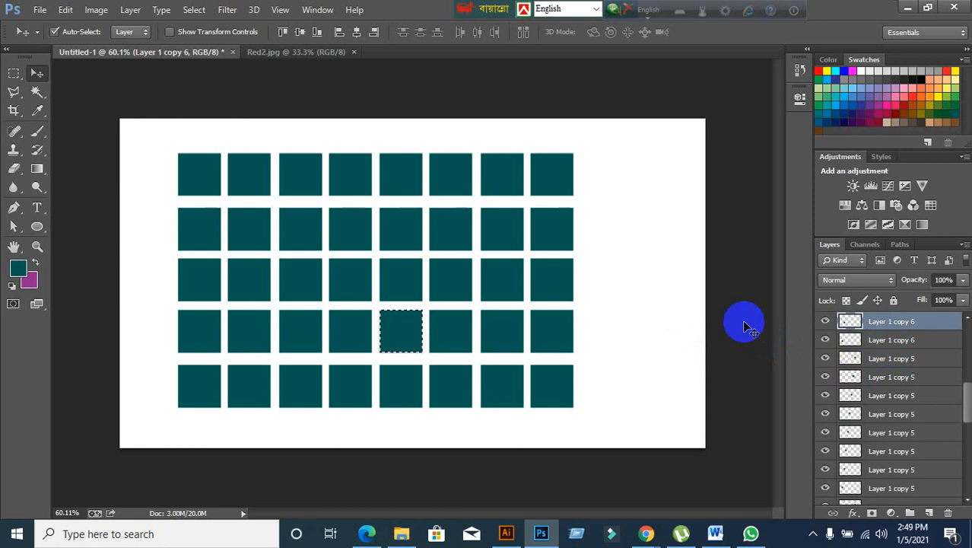
# Step: Load the top-left square on Layer 1 as a selection and fill it with the purple background color
pyautogui.click(189, 171)
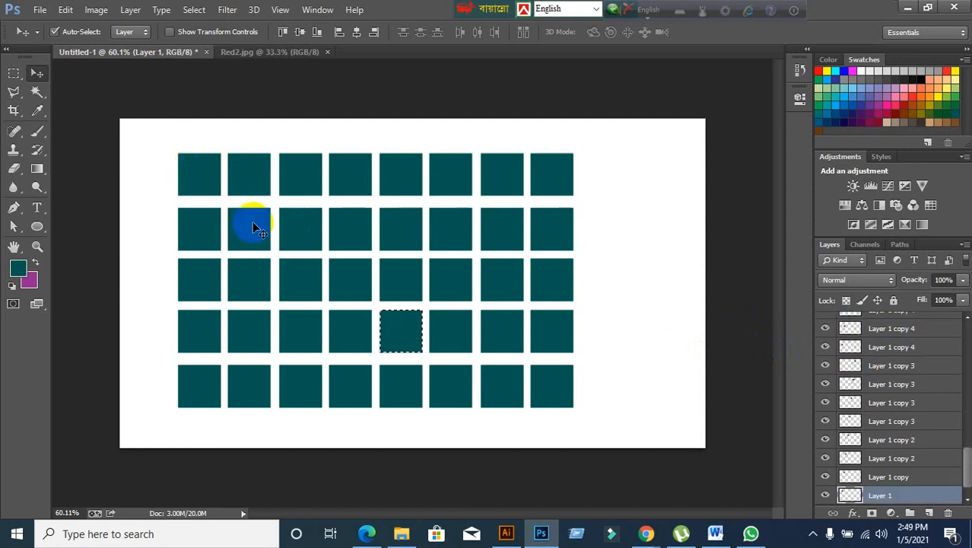
pyautogui.keyDown('ctrl'); pyautogui.click(848, 495); pyautogui.keyUp('ctrl')
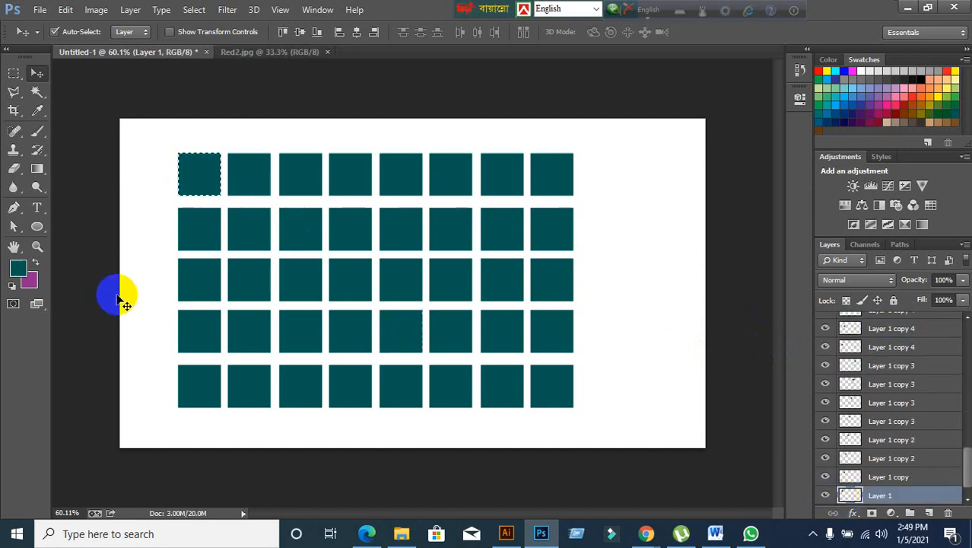
pyautogui.hotkey('ctrl', 'BackSpace')
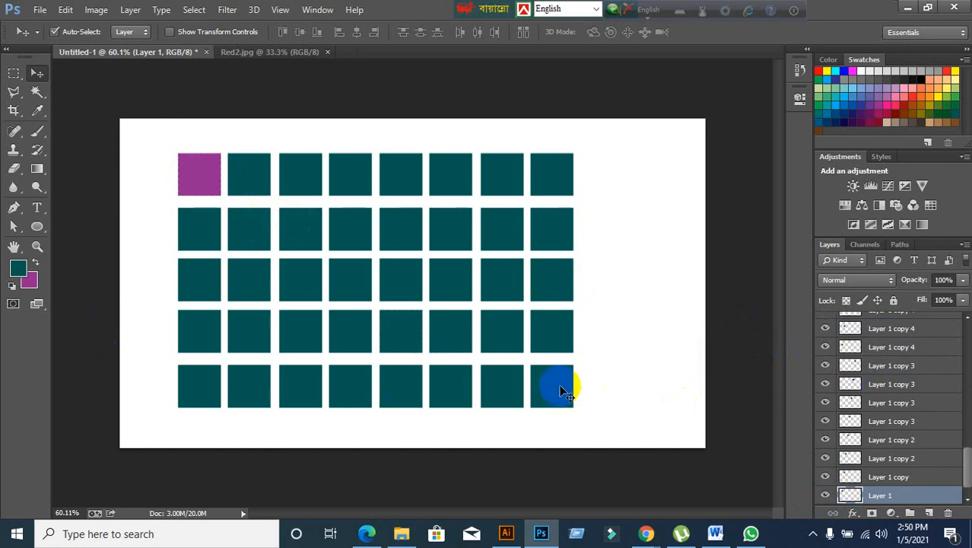
pyautogui.scroll(-1, 948, 460)
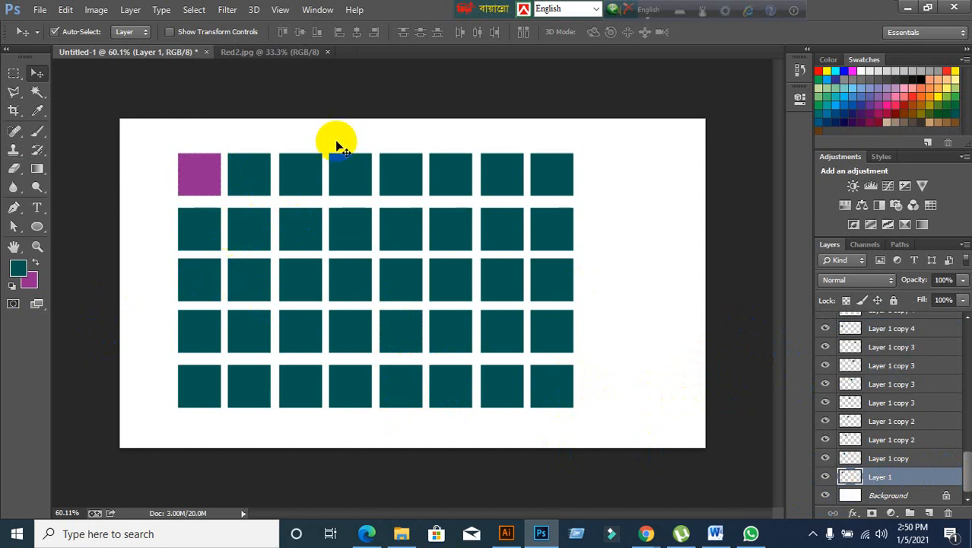
# Step: Load the bottom-right square of the grid as a selection and sample the top-left square's purple as the foreground color
pyautogui.click(660, 341)
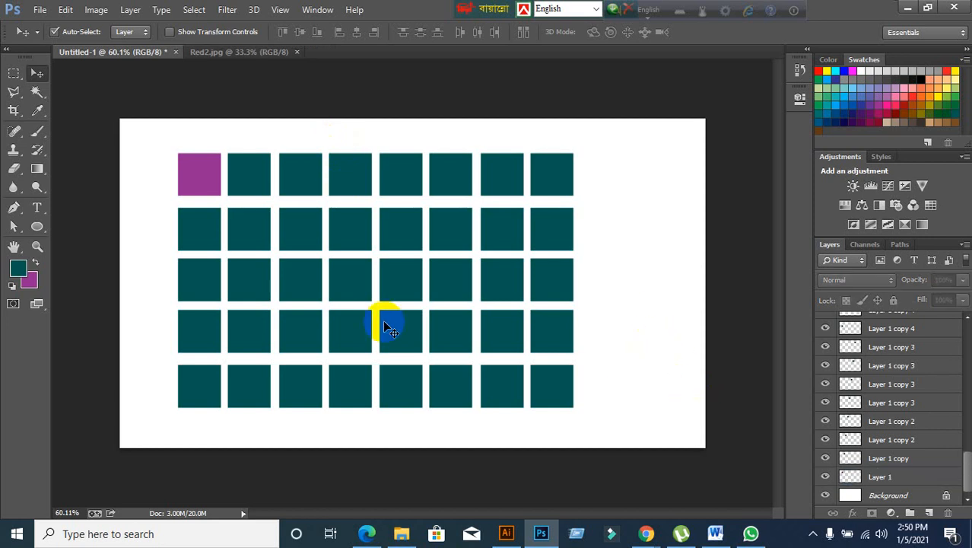
pyautogui.click(548, 383)
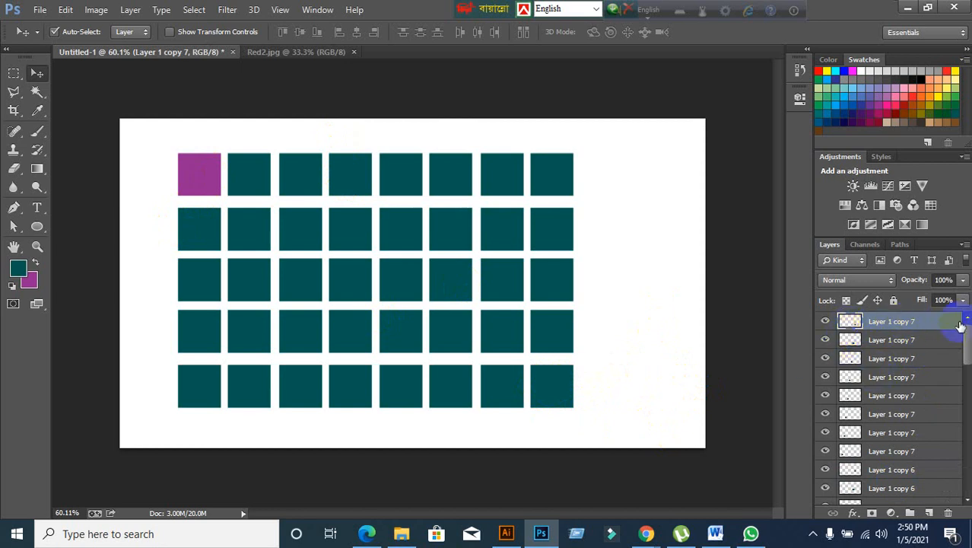
pyautogui.keyDown('ctrl'); pyautogui.click(852, 322); pyautogui.keyUp('ctrl')
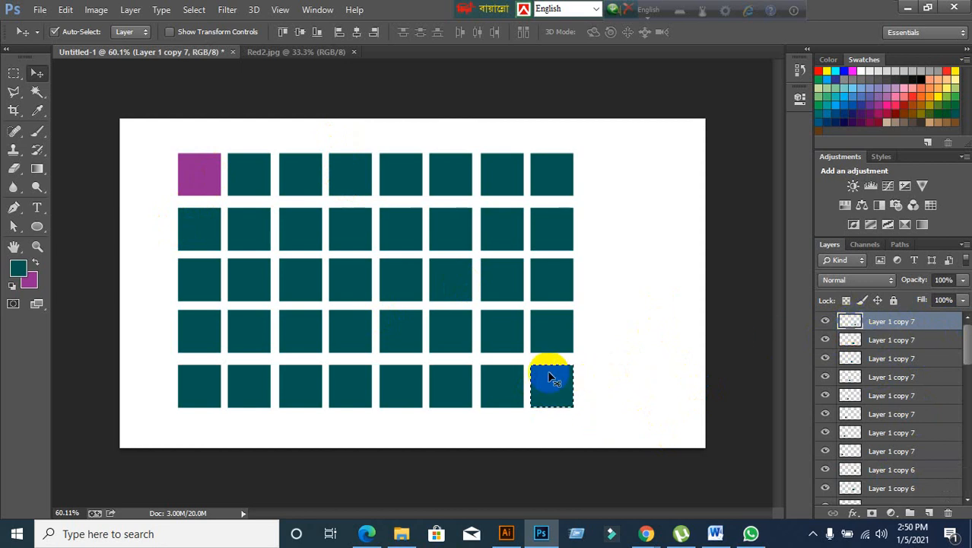
pyautogui.click(48, 112)
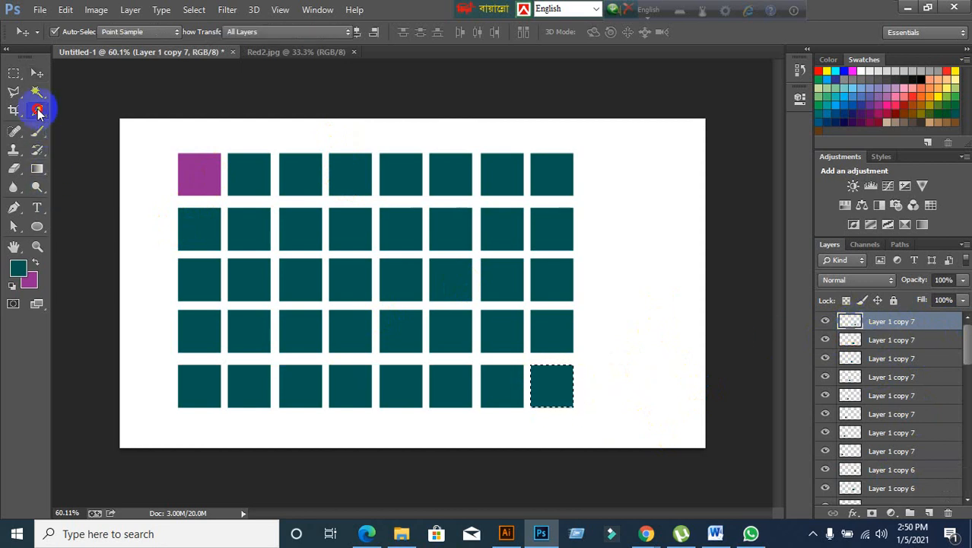
pyautogui.click(190, 163)
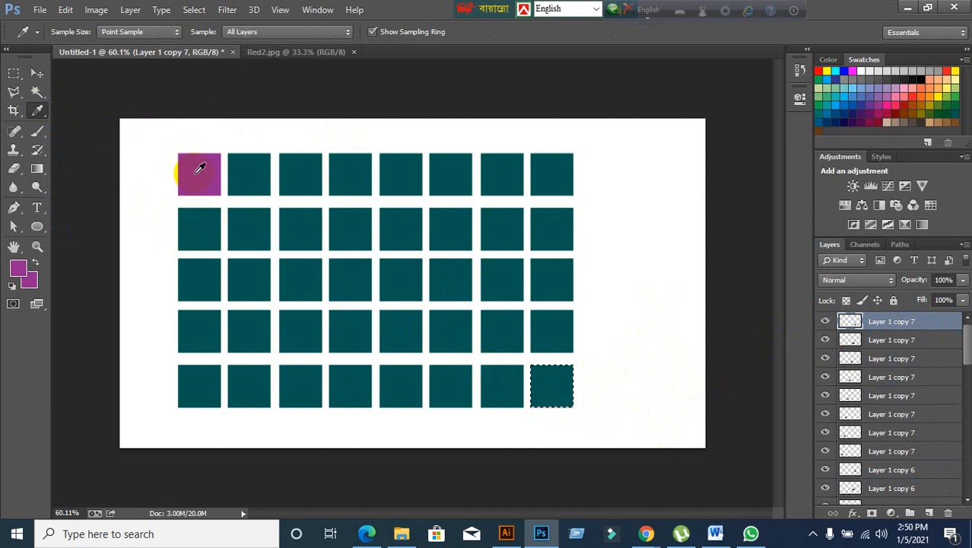
pyautogui.click(37, 73)
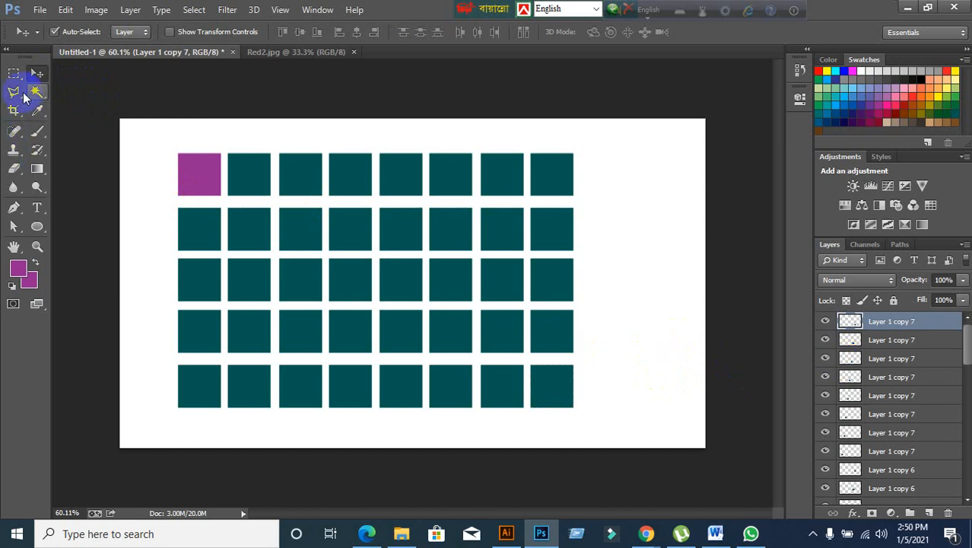
# Step: Sample the top-left square's purple again with the Eyedropper and reload the bottom-right square's layer as a selection
pyautogui.click(35, 112)
pyautogui.click(199, 152)
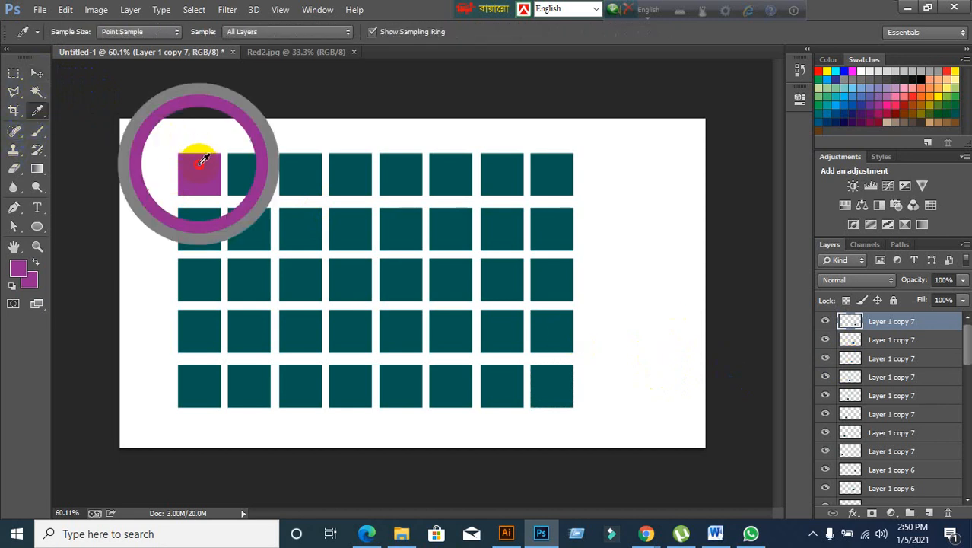
pyautogui.click(36, 73)
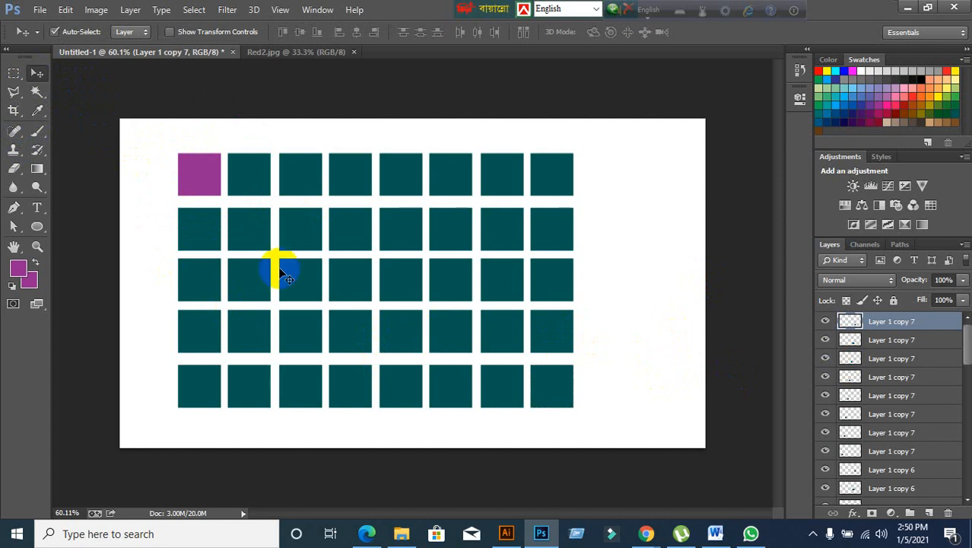
pyautogui.click(38, 112)
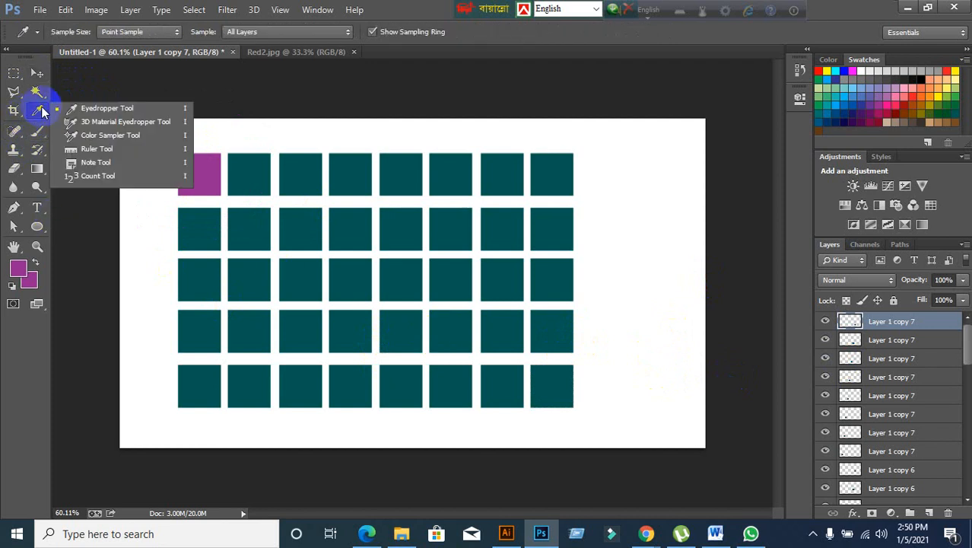
pyautogui.click(83, 108)
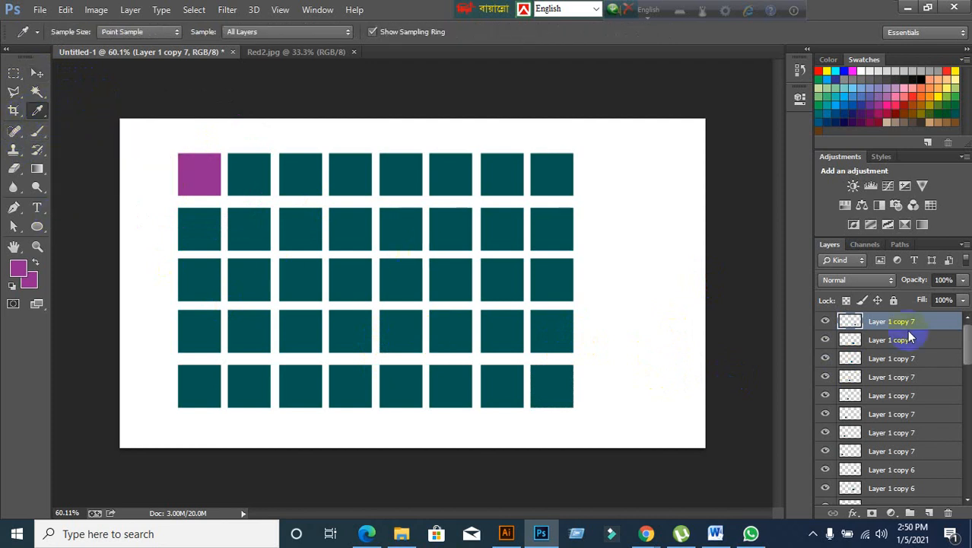
pyautogui.keyDown('ctrl'); pyautogui.click(858, 324); pyautogui.keyUp('ctrl')
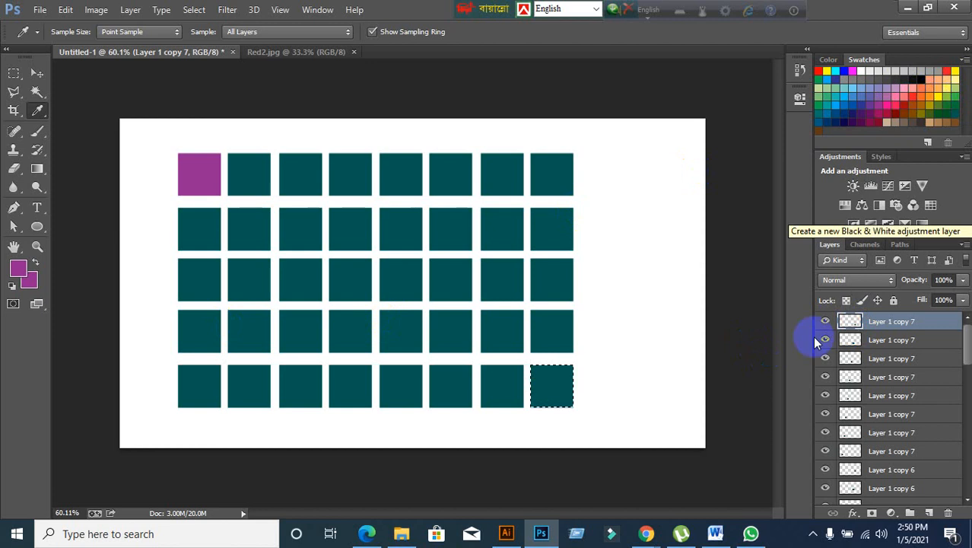
# Step: Switch to the Google Meet call in Chrome to check the participants and return to Photoshop
pyautogui.click(648, 543)
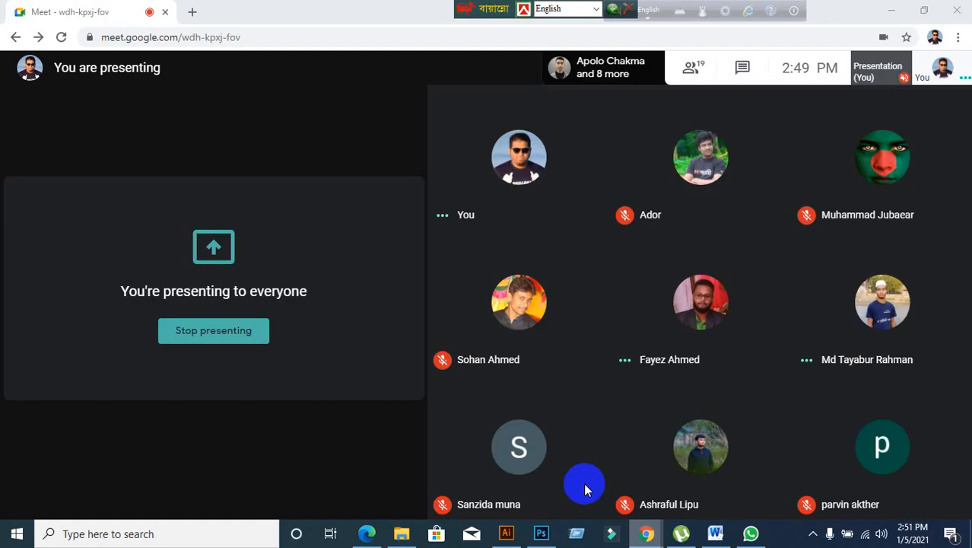
pyautogui.click(880, 17)
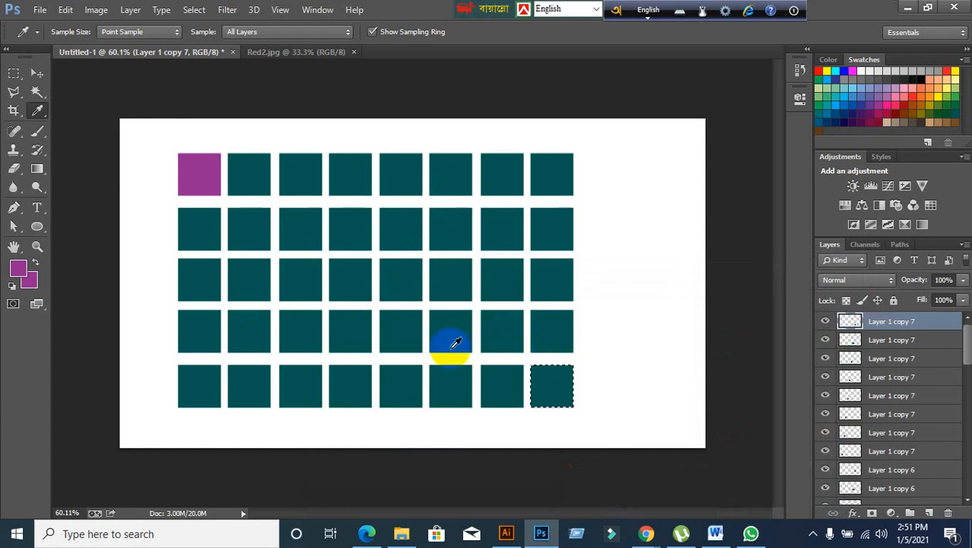
# Step: In Red2.jpg, draw a rectangular marquee selection around the child's face
pyautogui.click(329, 56)
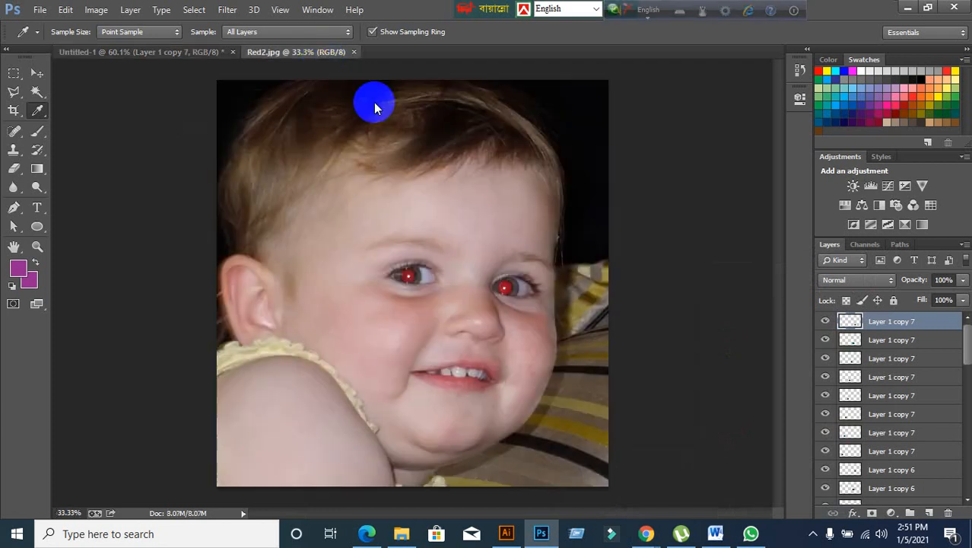
pyautogui.click(36, 73)
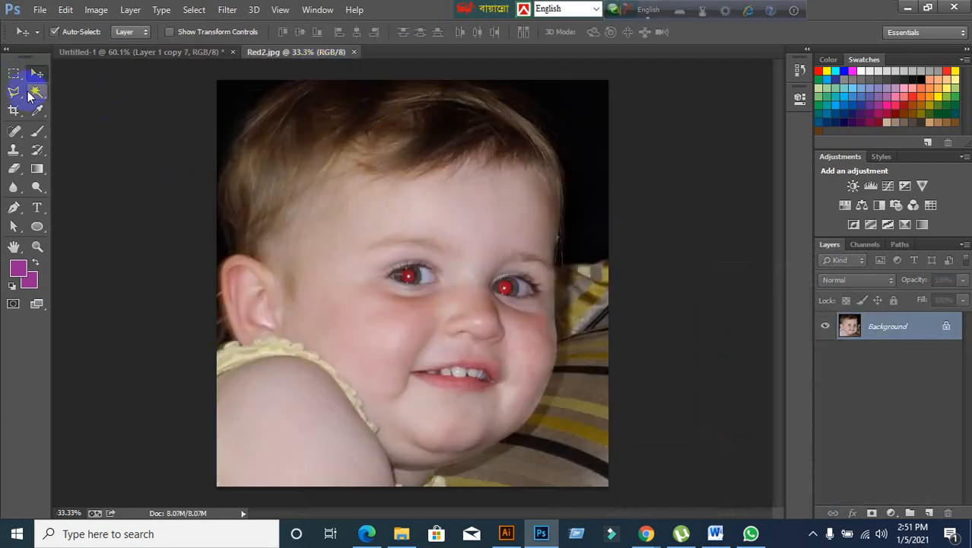
pyautogui.click(13, 73)
pyautogui.moveTo(237, 99); pyautogui.dragTo(554, 394)
# Step: Try filling the selected face area with the purple foreground color and deselecting, and undo both changes
pyautogui.hotkey('alt', 'BackSpace')
pyautogui.hotkey('ctrl', 'd')
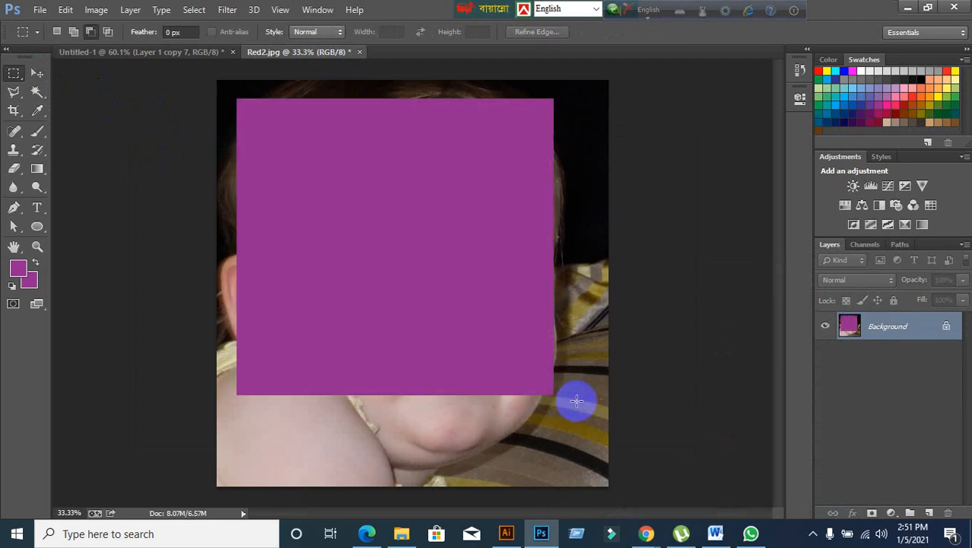
pyautogui.hotkey('ctrl', 'alt', 'z')
pyautogui.hotkey('ctrl', 'alt', 'z')
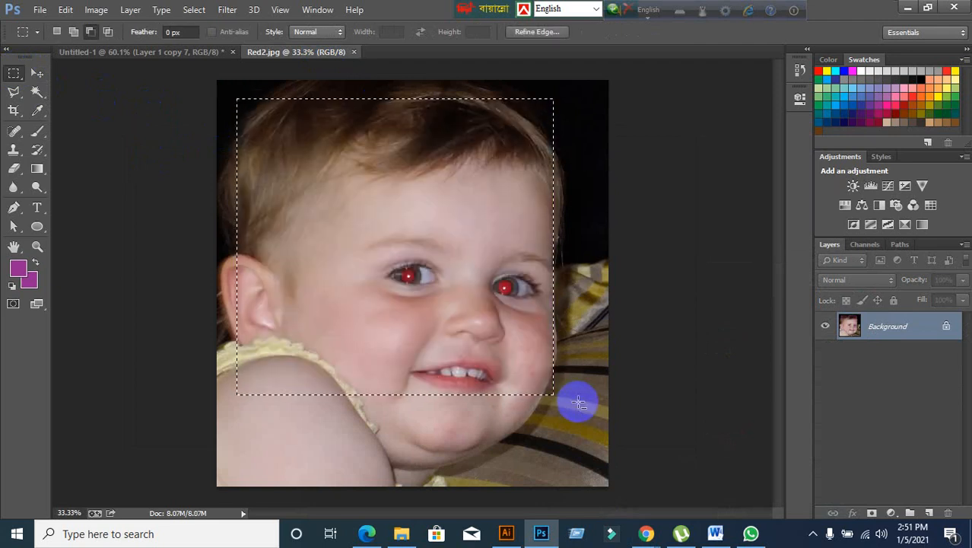
# Step: Paste the copied face area into the Untitled-1 grid document and scale it down to about 40%
pyautogui.click(168, 53)
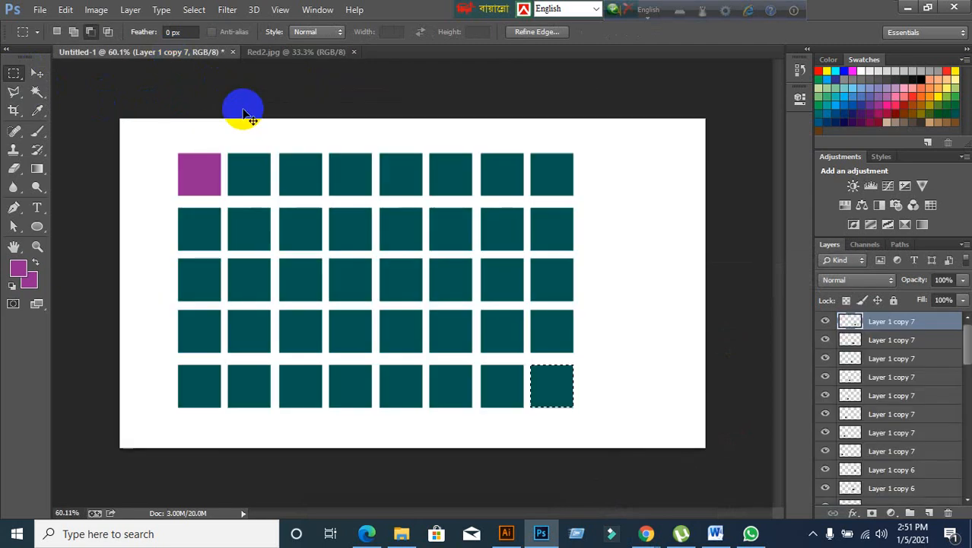
pyautogui.hotkey('ctrl', 'v')
pyautogui.click(36, 73)
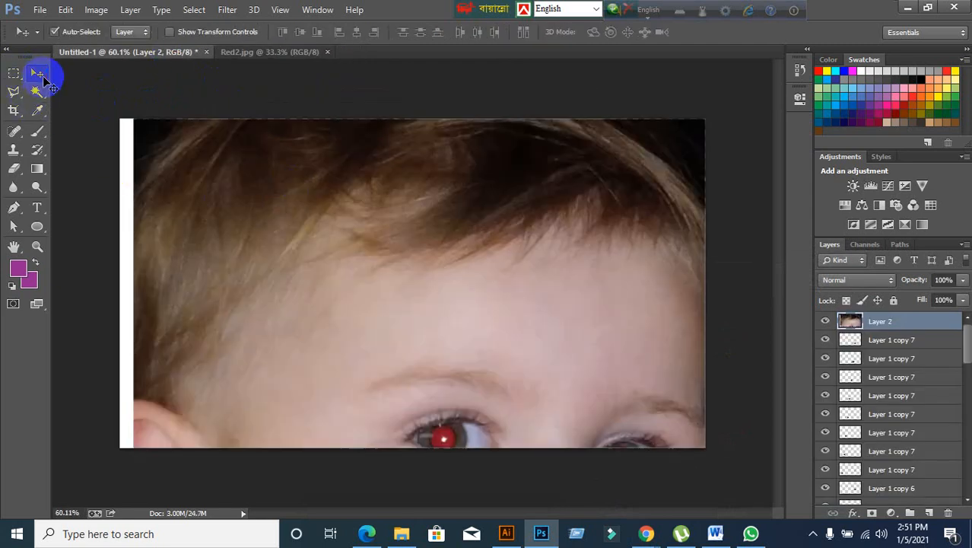
pyautogui.scroll(-3, 259, 167)
pyautogui.hotkey('ctrl', 't')
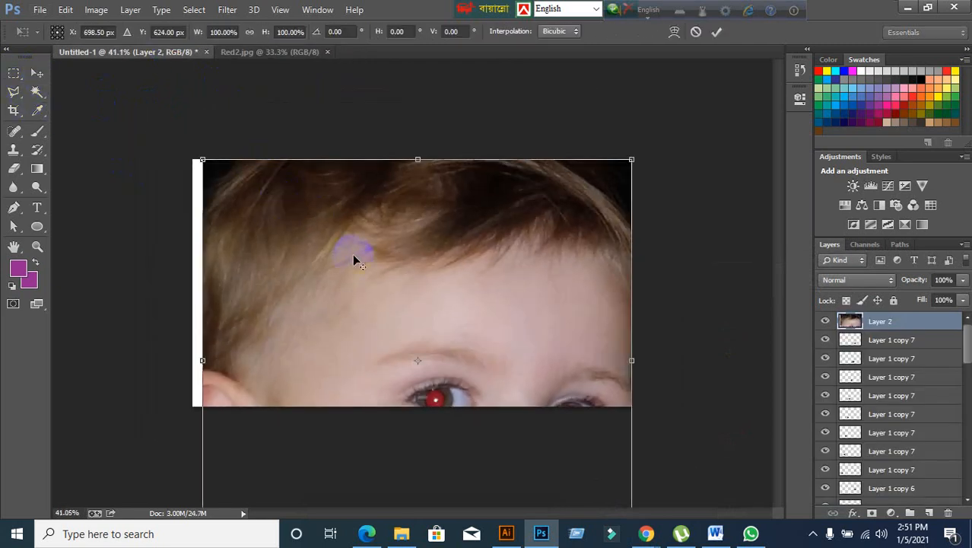
pyautogui.scroll(-3, 355, 260)
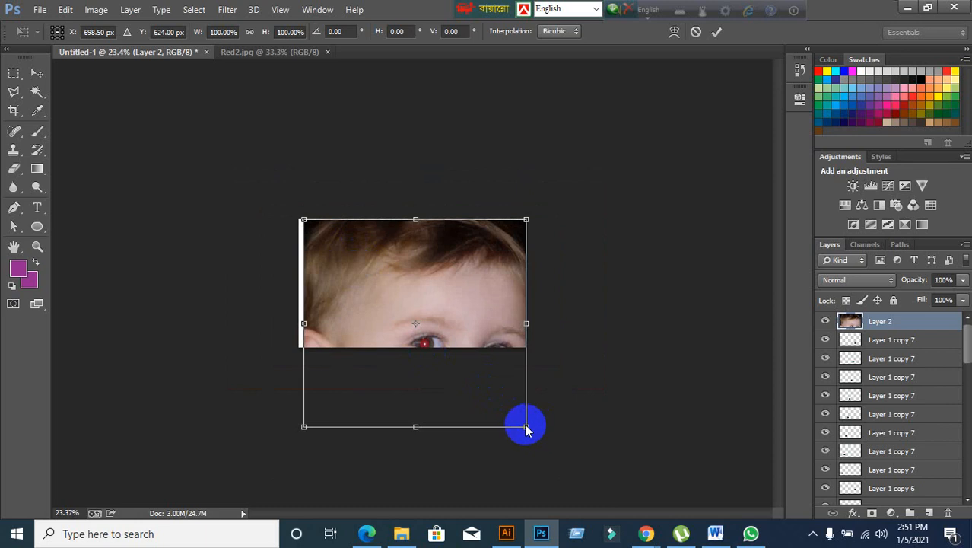
pyautogui.moveTo(525, 425); pyautogui.dragTo(392, 301)
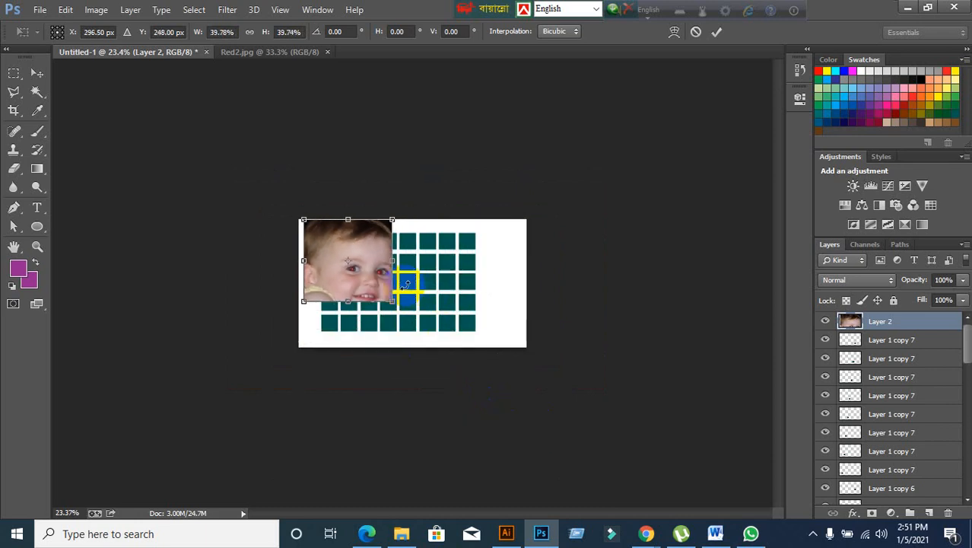
pyautogui.scroll(4, 390, 298)
pyautogui.scroll(2, 390, 299)
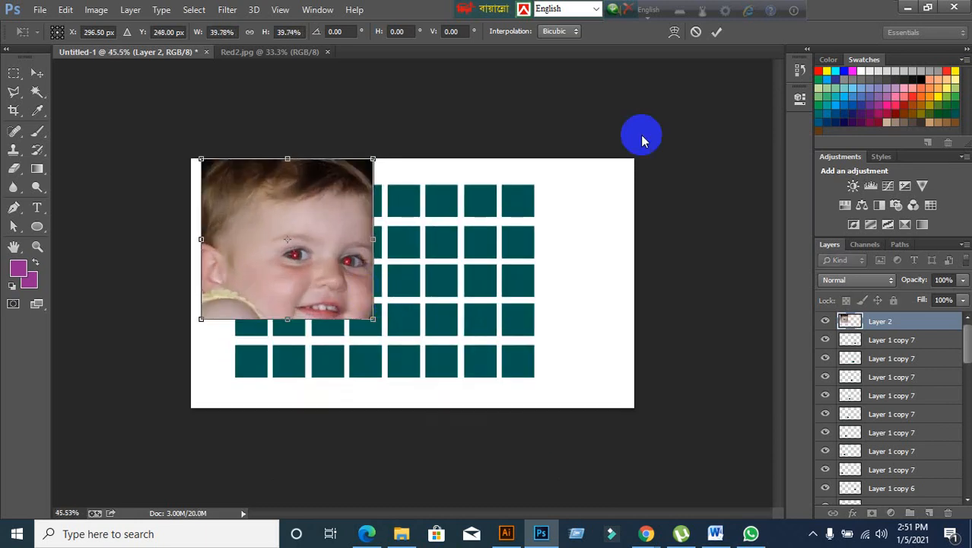
pyautogui.click(717, 31)
# Step: Shift the scaled face photo sideways over the grid and delete its layer
pyautogui.moveTo(305, 236); pyautogui.dragTo(368, 236)
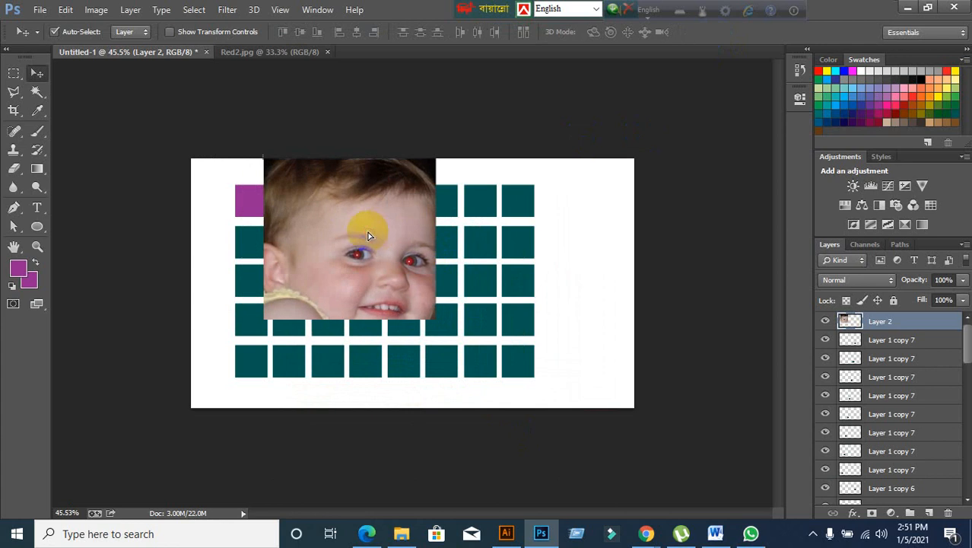
pyautogui.press('Delete')
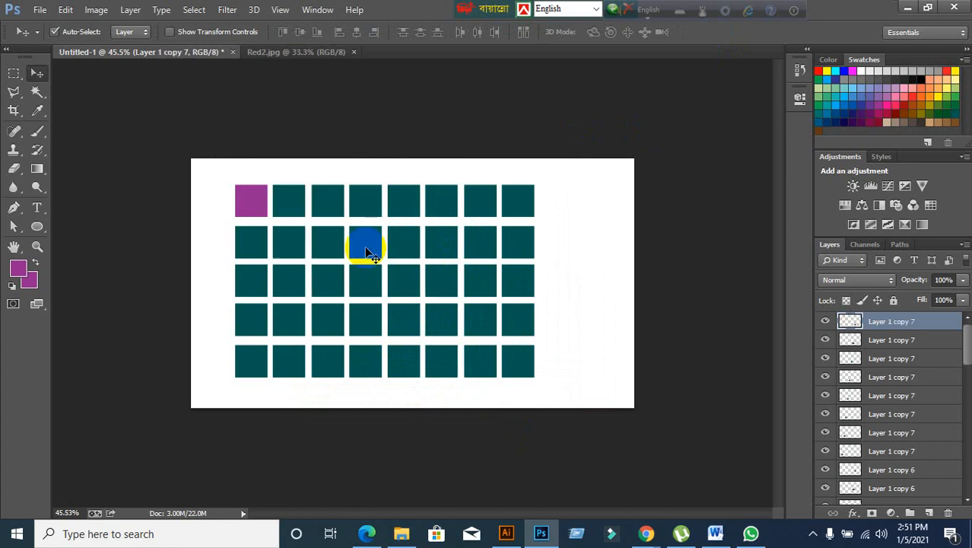
pyautogui.scroll(1, 342, 313)
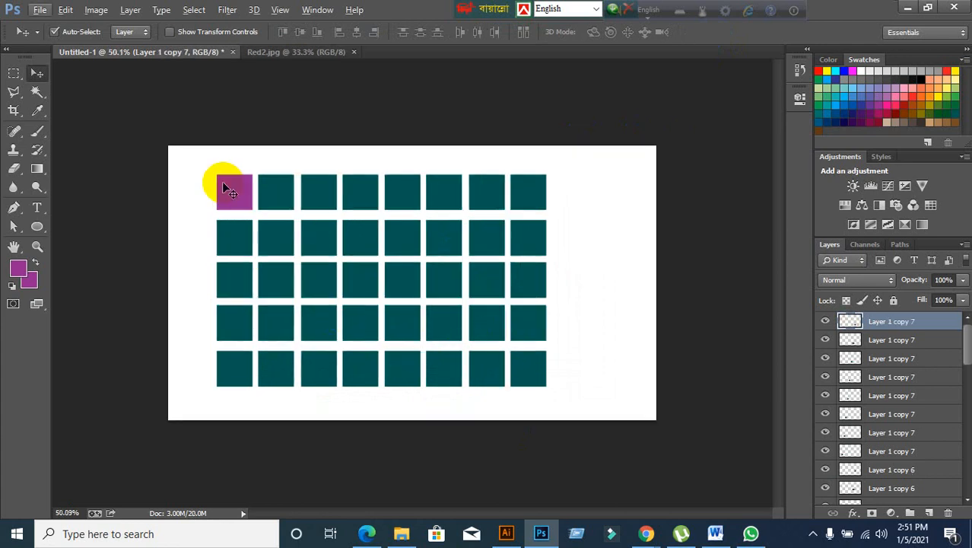
# Step: Set the foreground color to a light pink swatch with the Eyedropper and return to the Move tool
pyautogui.click(37, 112)
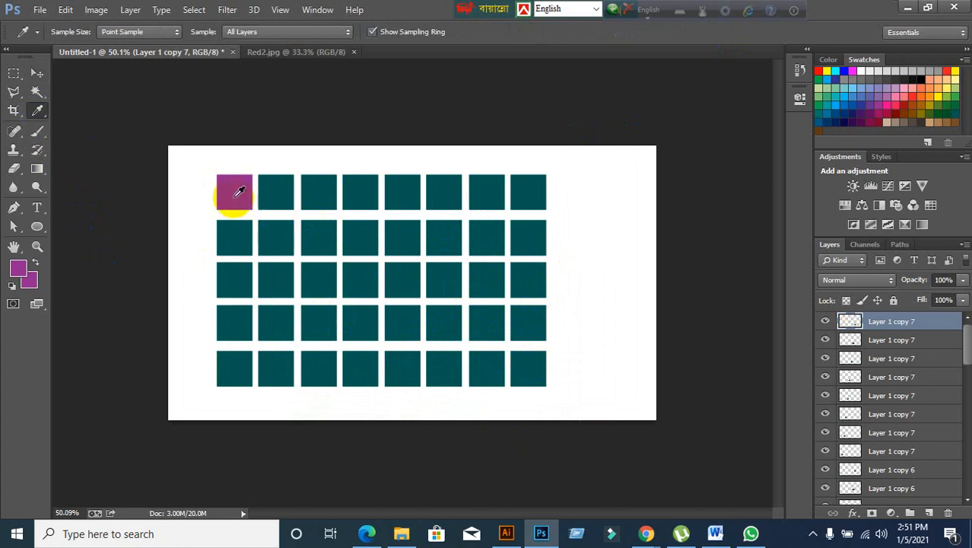
pyautogui.click(902, 92)
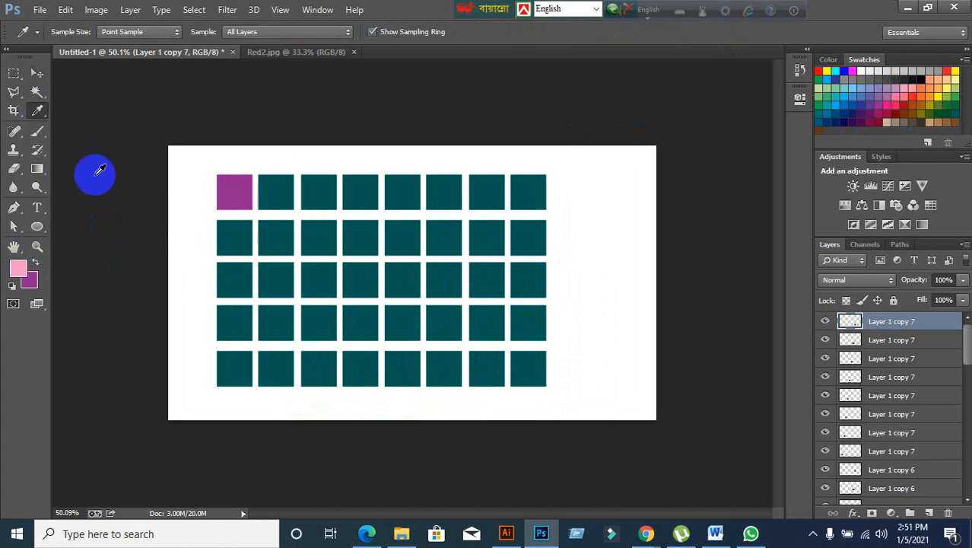
pyautogui.click(37, 74)
# Step: Bring the selected face area from Red2.jpg into the grid document again and scale it down to less than half size
pyautogui.click(289, 54)
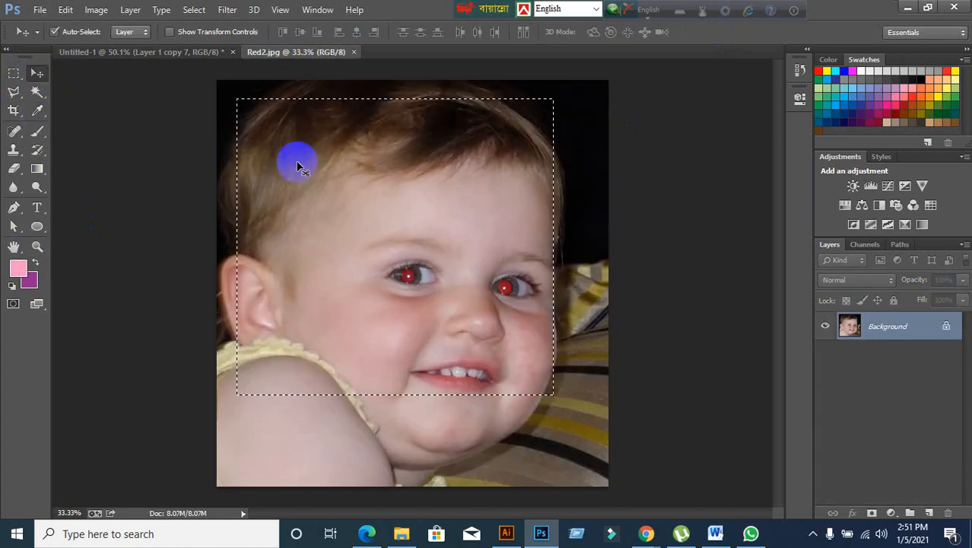
pyautogui.click(95, 51)
pyautogui.moveTo(130, 74); pyautogui.dragTo(217, 132)
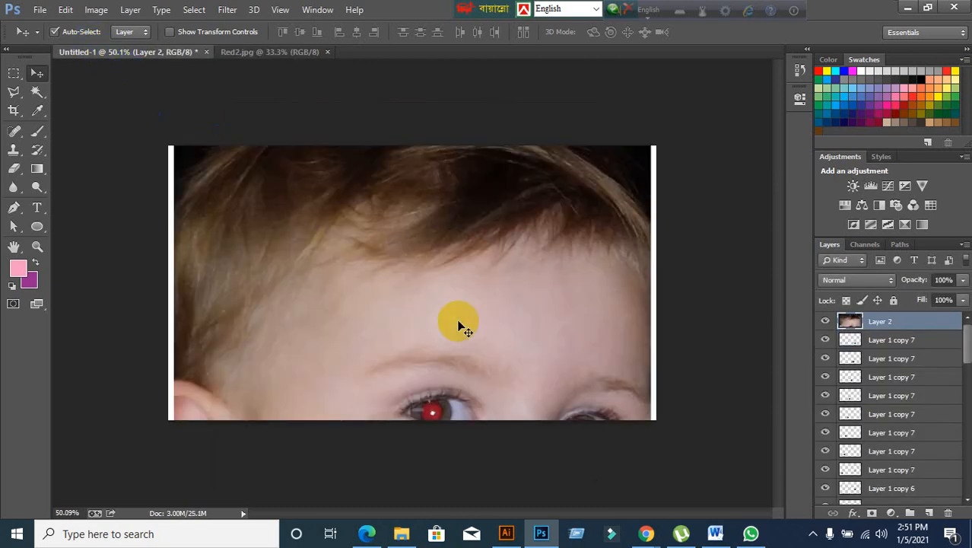
pyautogui.scroll(-5, 491, 340)
pyautogui.hotkey('ctrl', 't')
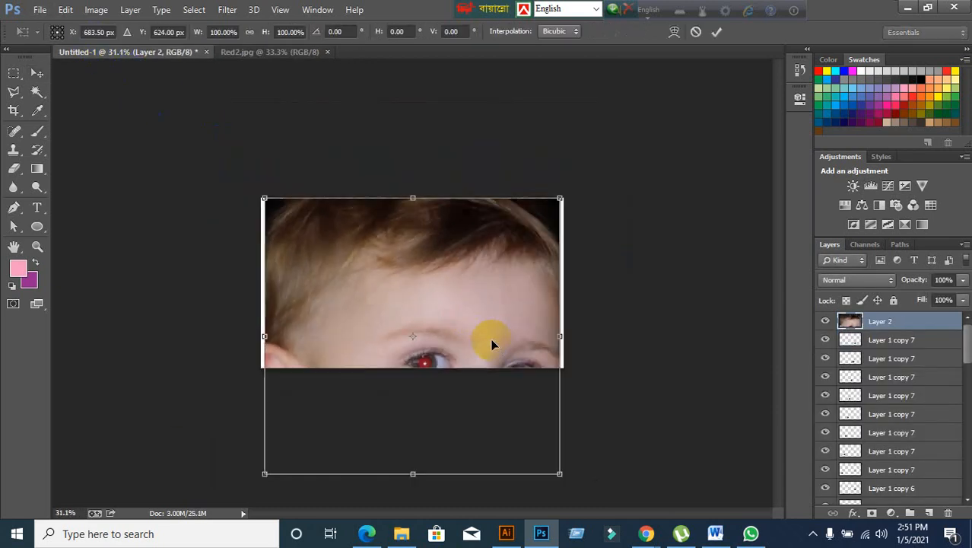
pyautogui.moveTo(560, 473); pyautogui.dragTo(386, 311)
pyautogui.click(716, 47)
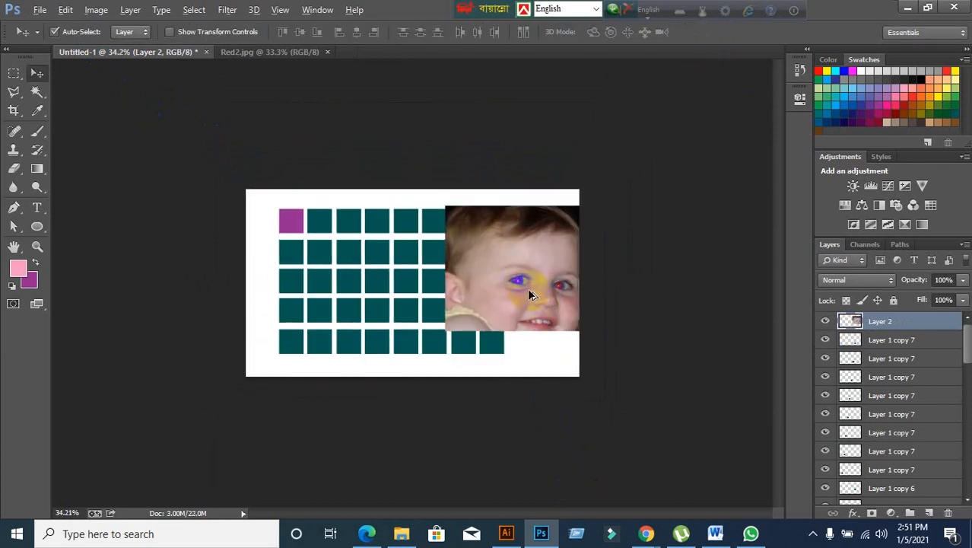
# Step: Shift the face photo up and across the grid and sample the dark red of its eye as the foreground color
pyautogui.scroll(5, 530, 295)
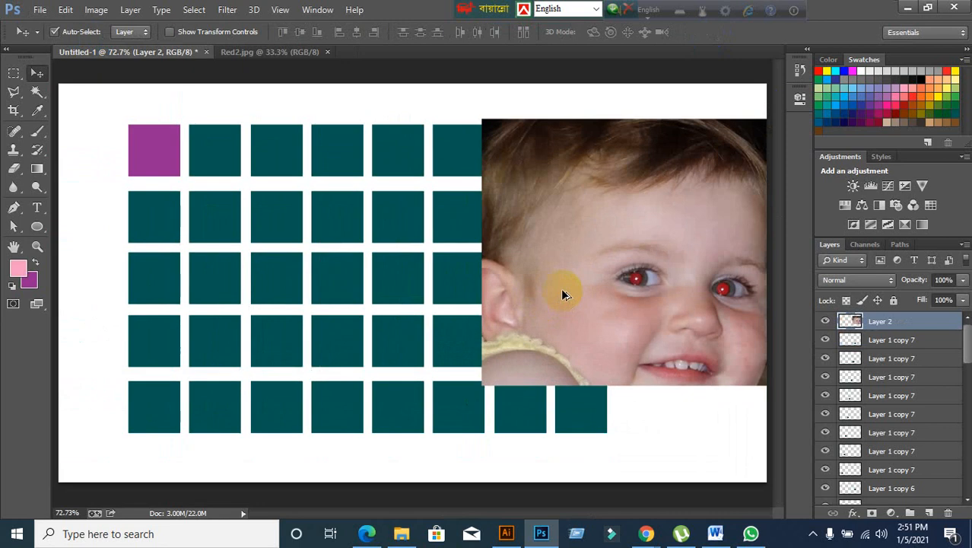
pyautogui.moveTo(563, 295); pyautogui.dragTo(518, 259)
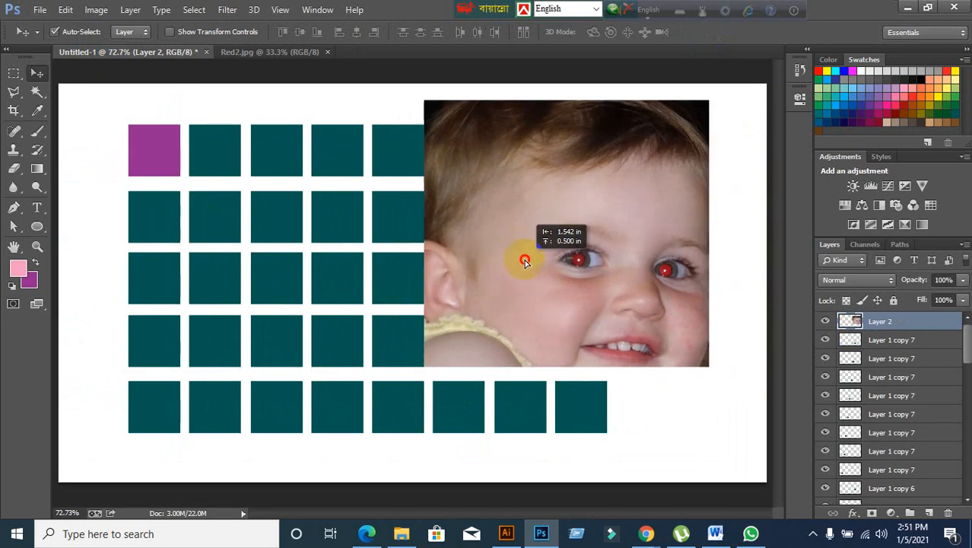
pyautogui.click(40, 112)
pyautogui.click(575, 256)
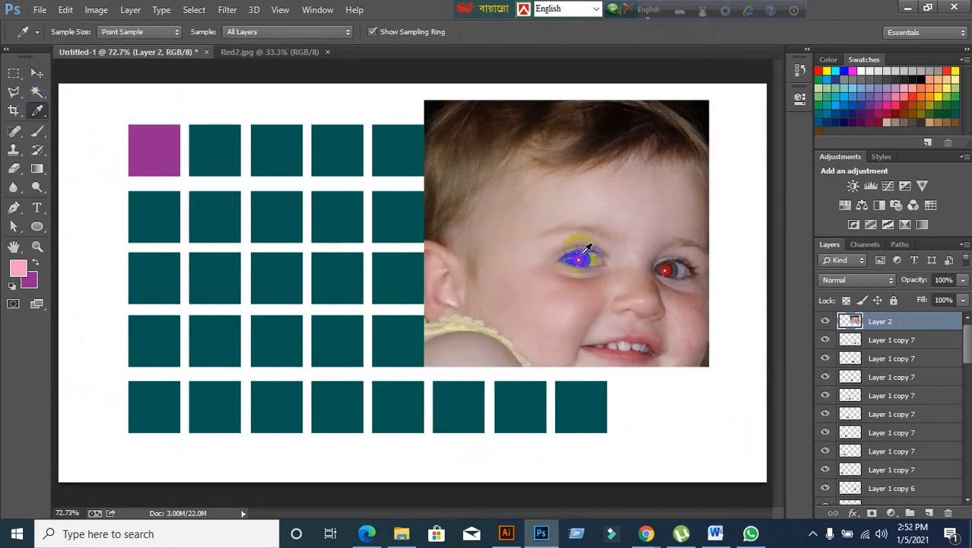
pyautogui.click(39, 289)
pyautogui.click(576, 259)
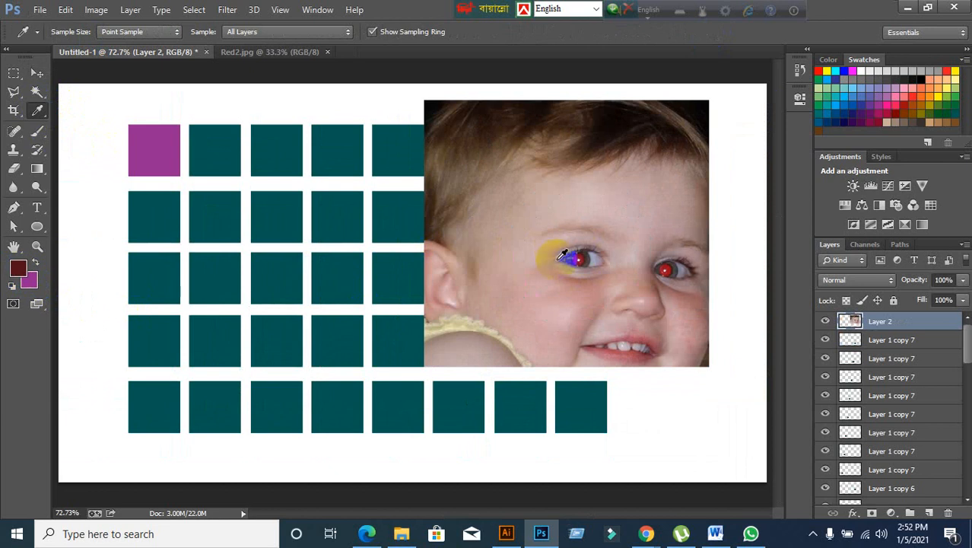
# Step: Sample the photo's forehead skin tone, and set both the foreground and background colors from its dark hair with the Eyedropper
pyautogui.click(590, 198)
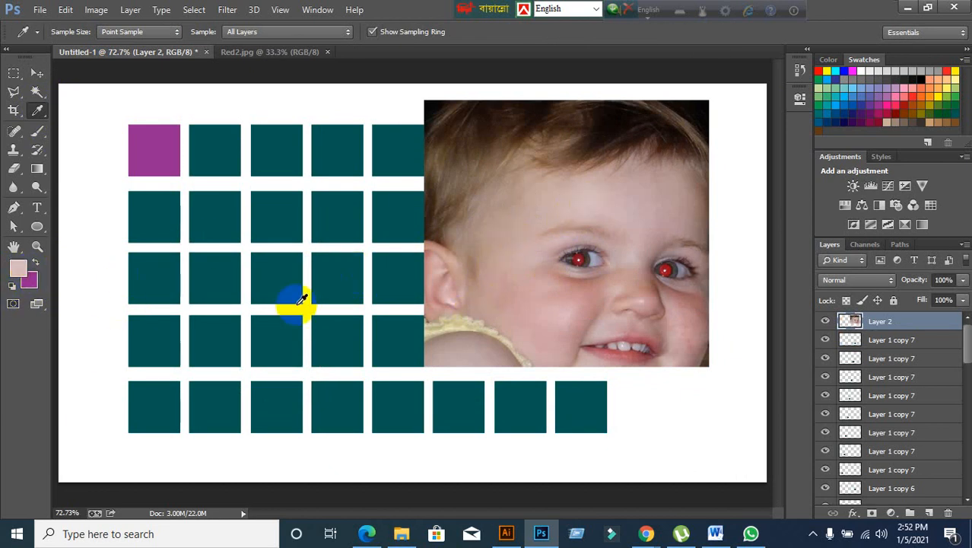
pyautogui.click(613, 204)
pyautogui.click(624, 125)
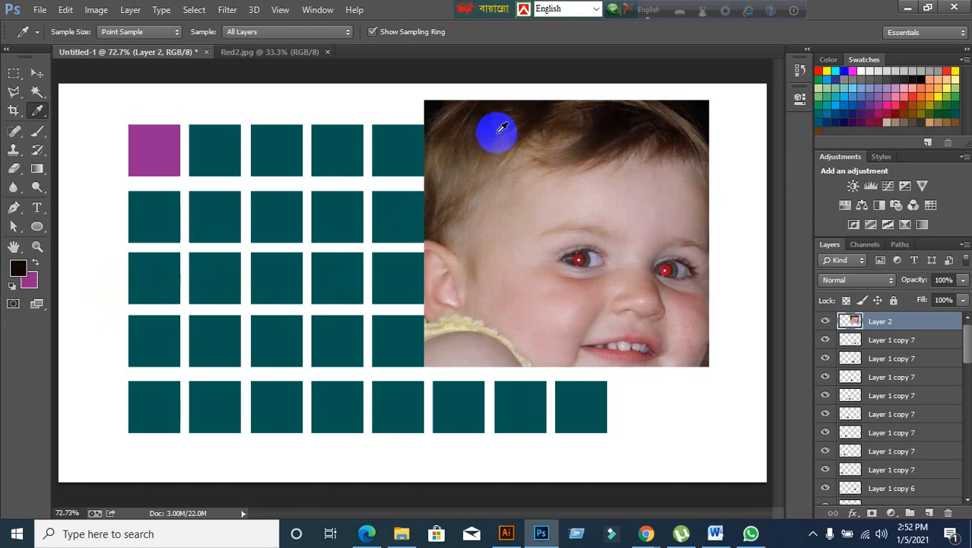
pyautogui.click(488, 121)
pyautogui.click(627, 128)
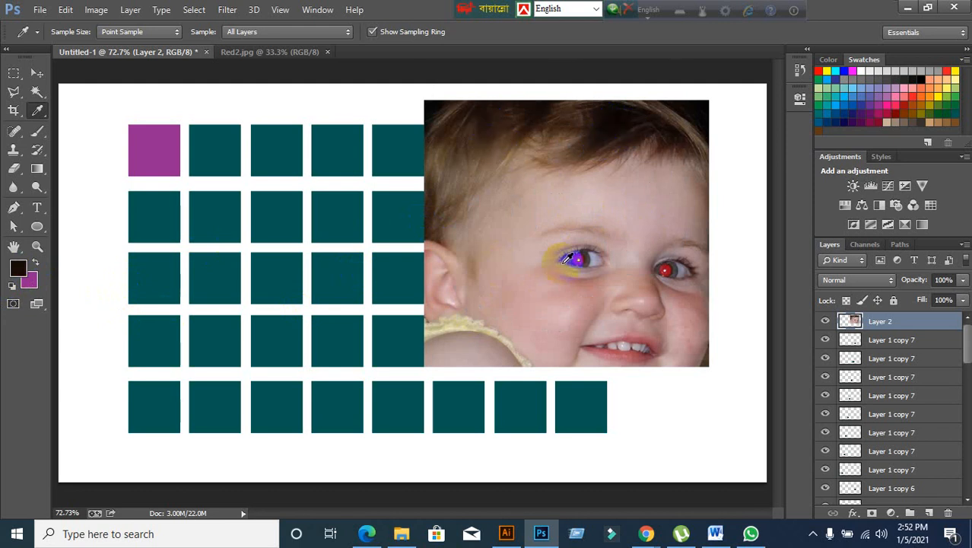
pyautogui.click(604, 138)
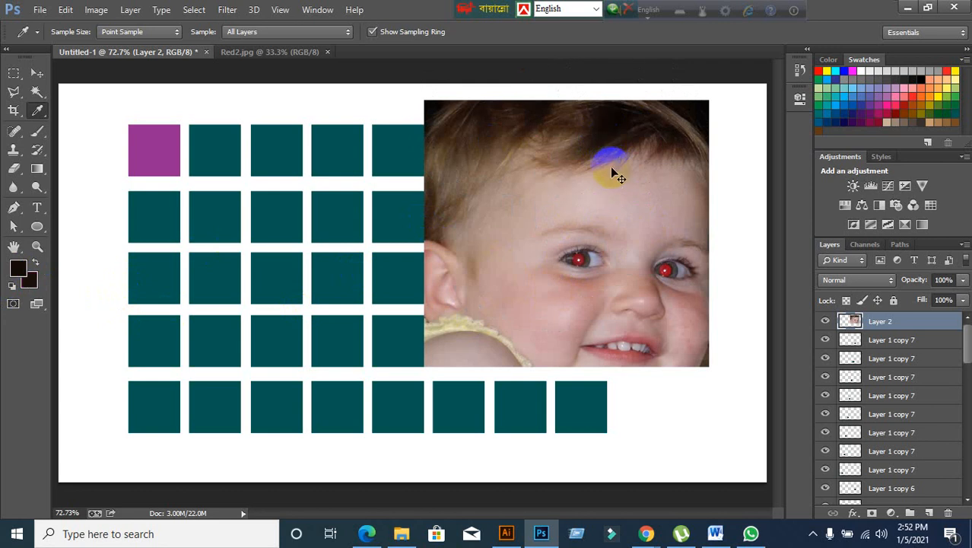
# Step: Pick a skin tone from the face as the foreground color and the dark hair as the background color
pyautogui.hotkey('ctrl', 'z')
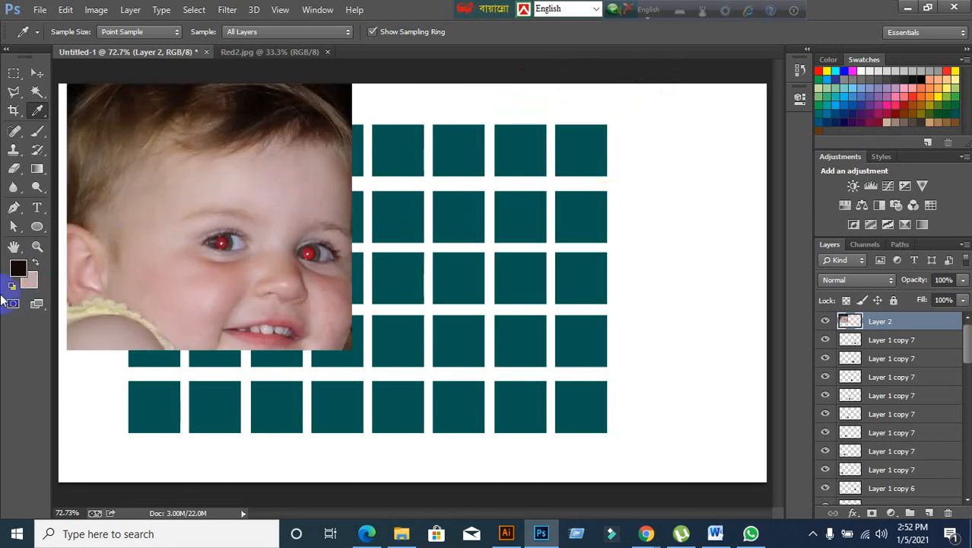
pyautogui.click(268, 108)
pyautogui.moveTo(165, 261); pyautogui.dragTo(251, 187)
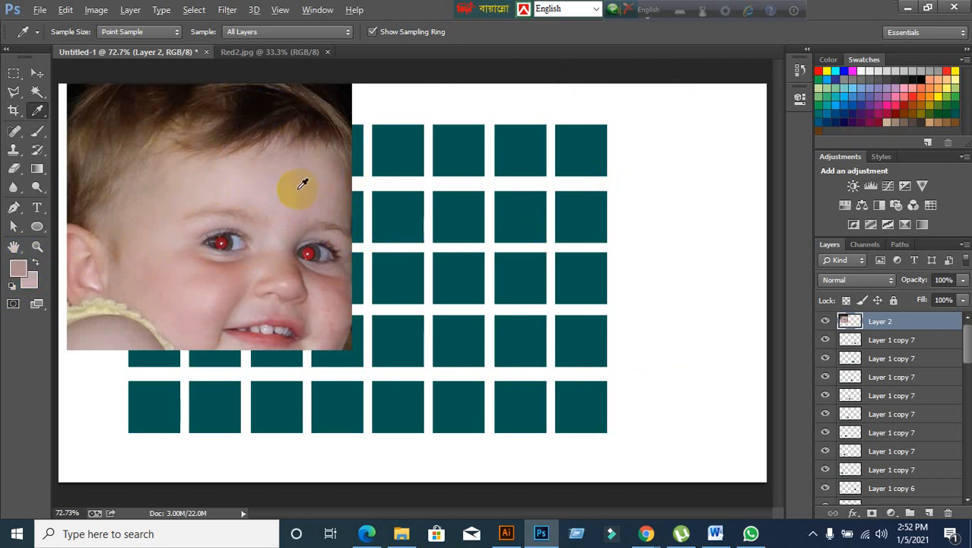
pyautogui.moveTo(271, 115); pyautogui.dragTo(270, 102)
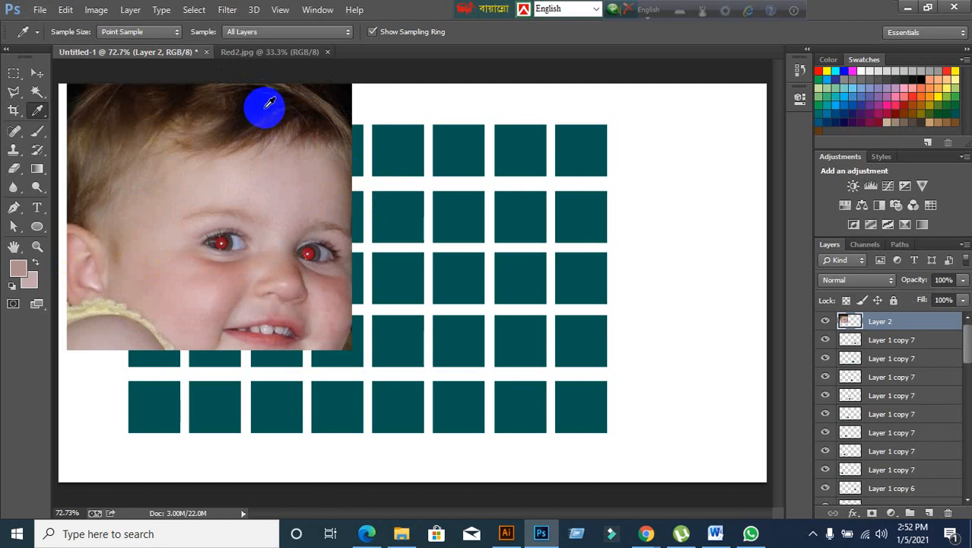
pyautogui.keyDown('alt'); pyautogui.click(254, 112); pyautogui.keyUp('alt')
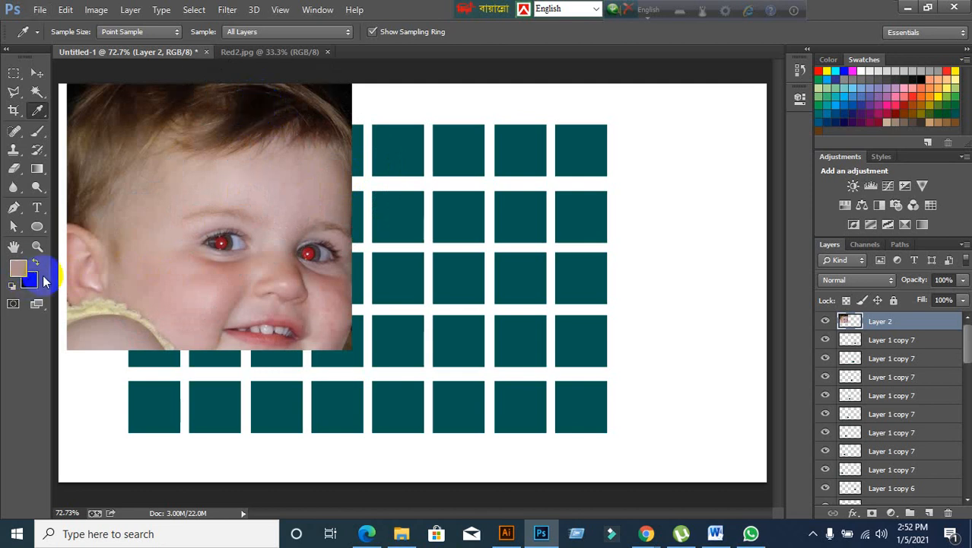
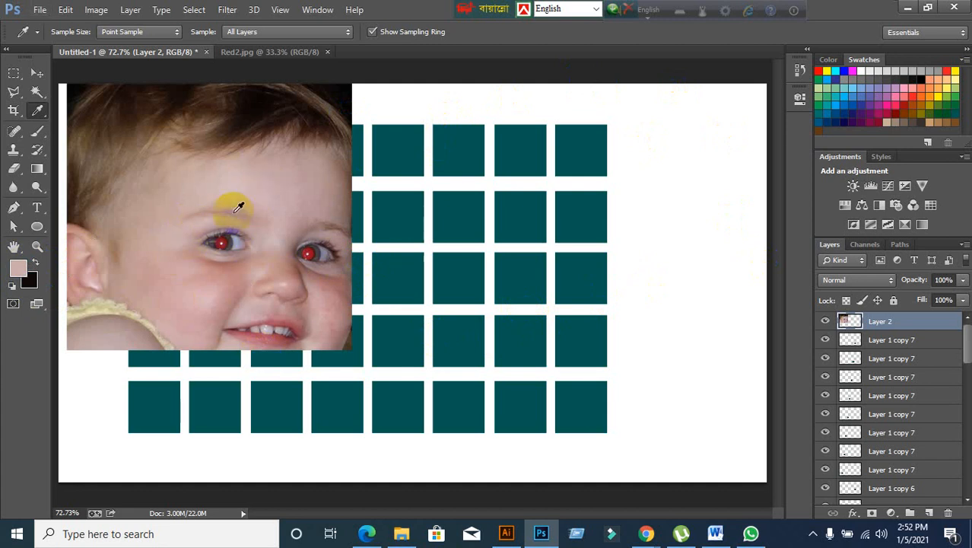
# Step: Set the foreground color from the dark hair and the background color from the red of the eye
pyautogui.moveTo(242, 114); pyautogui.dragTo(33, 285)
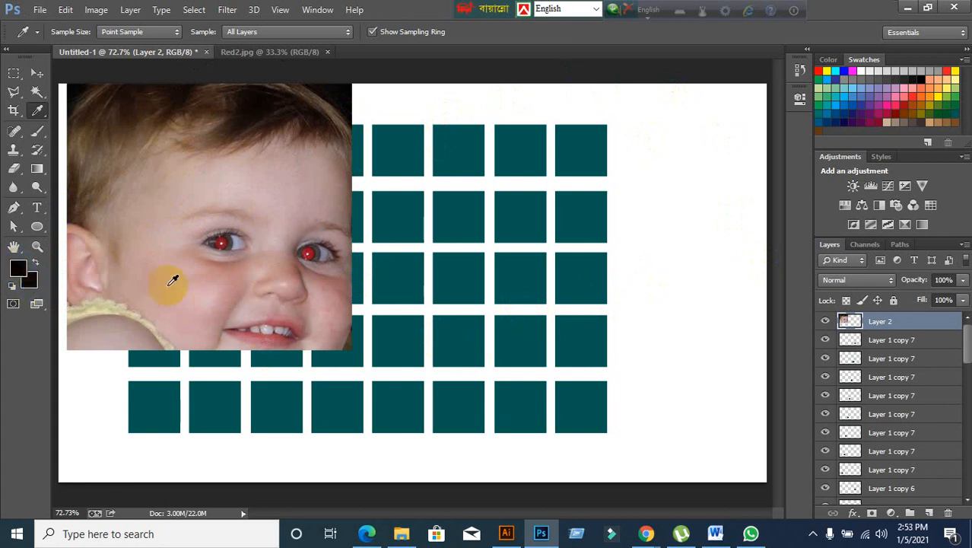
pyautogui.click(222, 241)
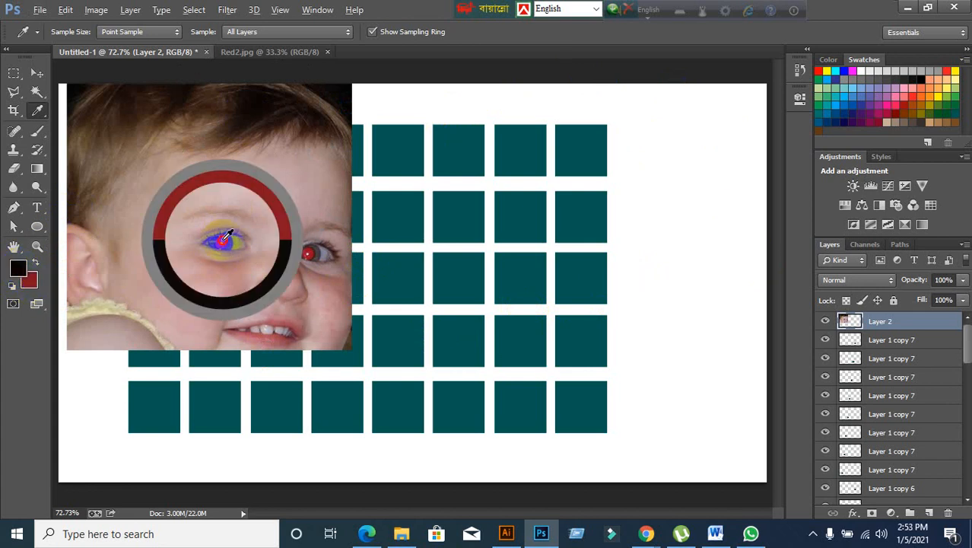
pyautogui.click(256, 176)
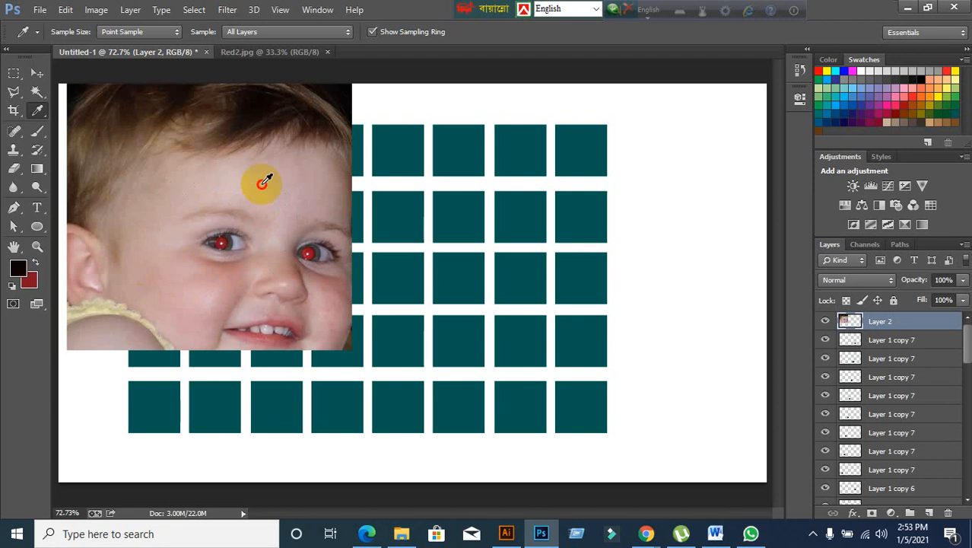
pyautogui.click(263, 162)
pyautogui.click(263, 102)
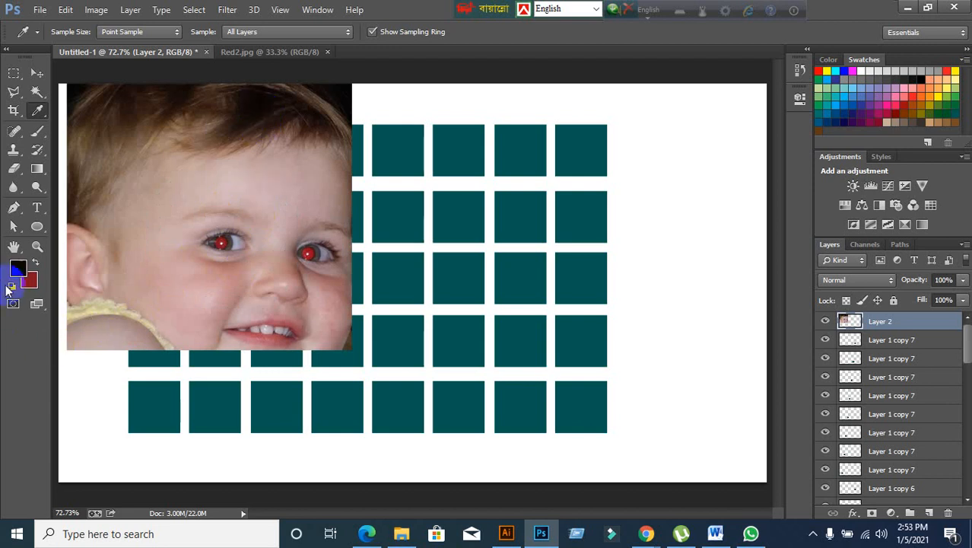
# Step: Swap the foreground and background colors and sample a light skin tone from the photo's forehead
pyautogui.click(35, 264)
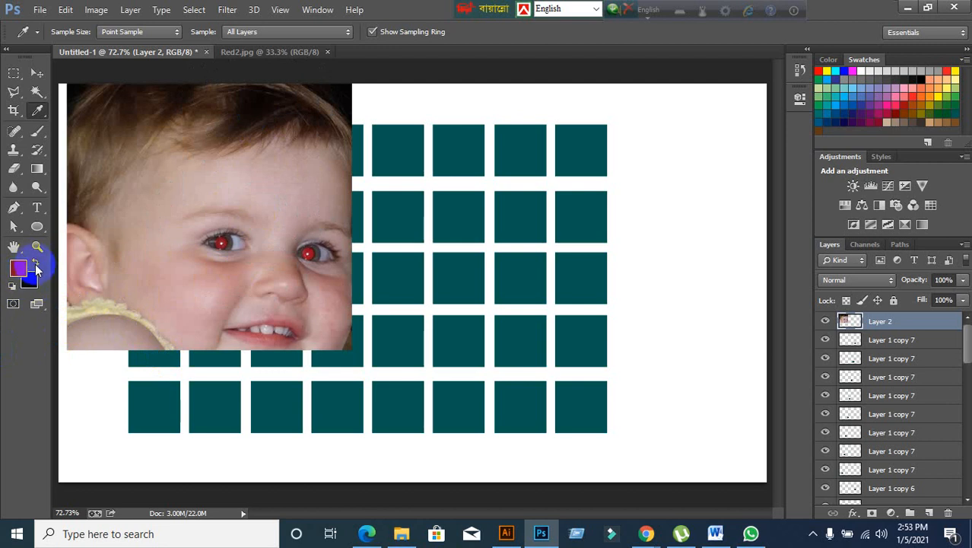
pyautogui.click(192, 192)
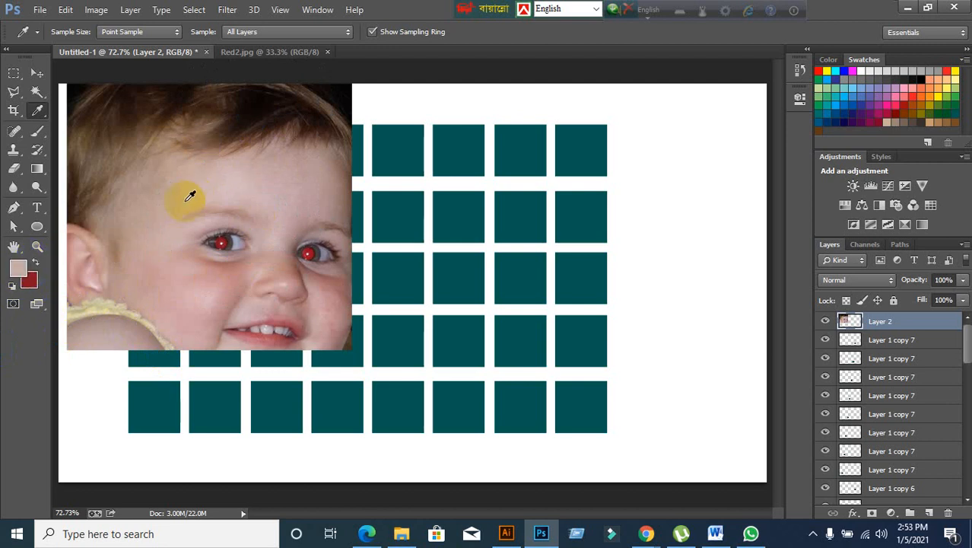
# Step: Move the face photo to the middle of the grid and delete its layer, Layer 2
pyautogui.click(38, 73)
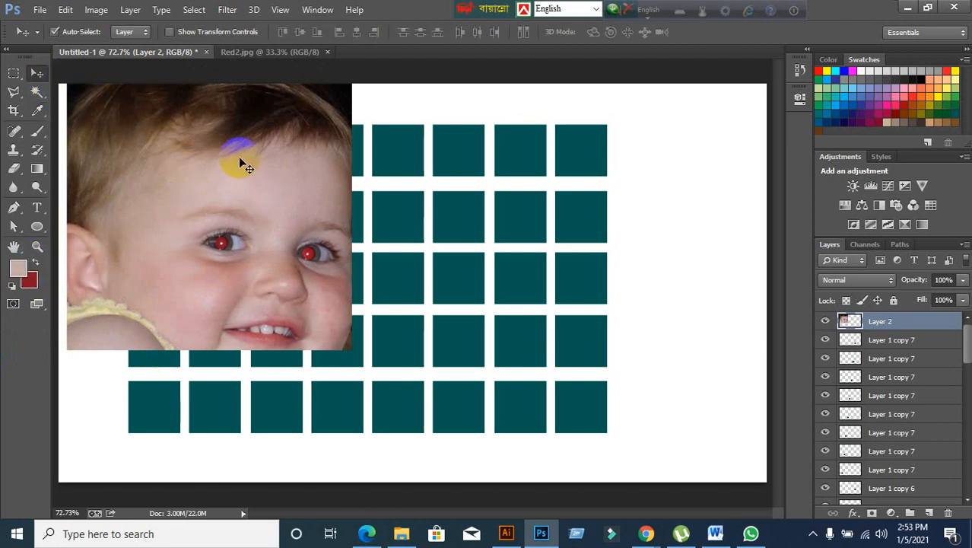
pyautogui.moveTo(239, 156); pyautogui.dragTo(449, 216)
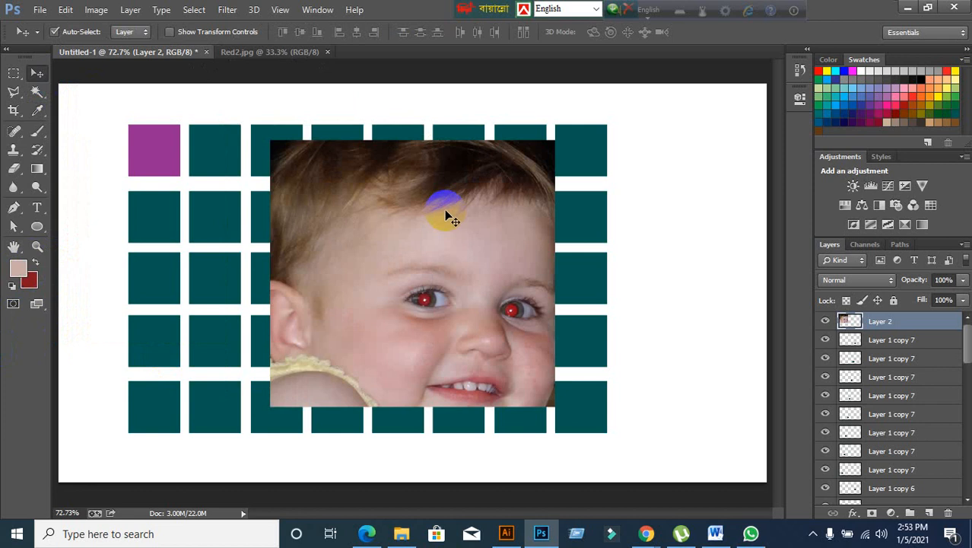
pyautogui.click(949, 514)
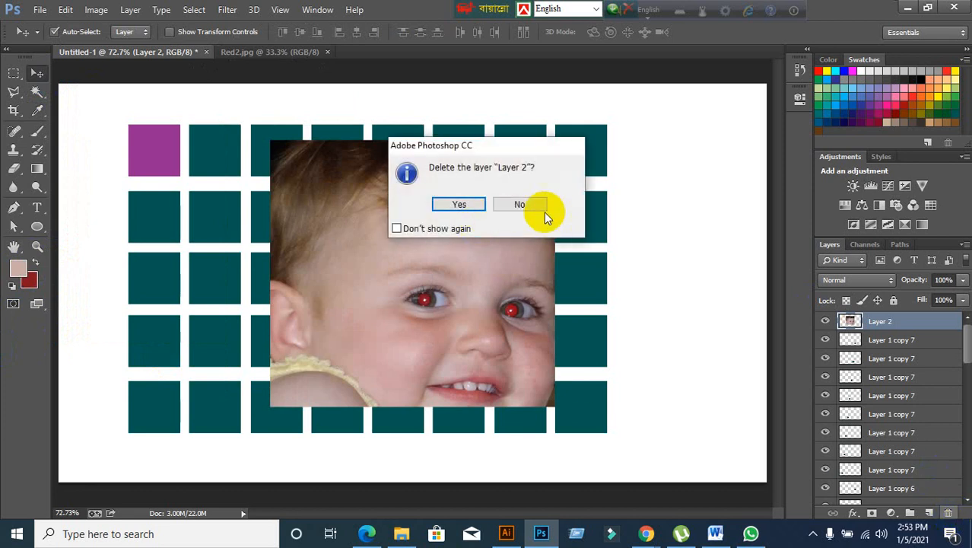
pyautogui.click(462, 205)
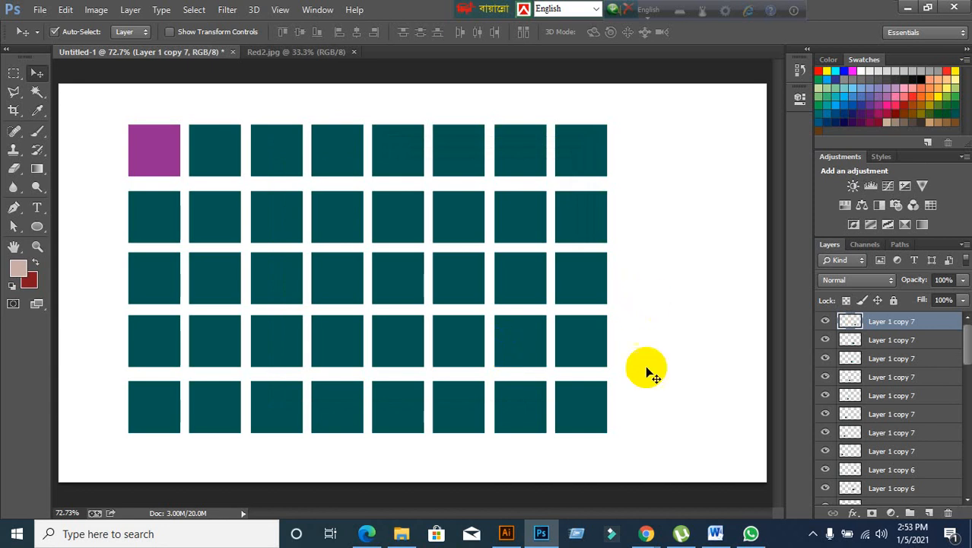
pyautogui.click(582, 403)
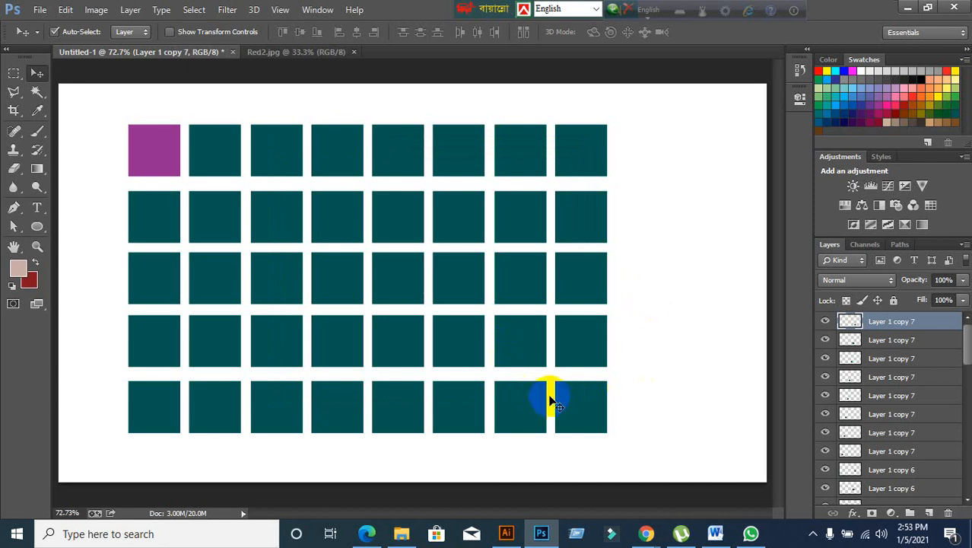
pyautogui.click(891, 432)
pyautogui.click(584, 411)
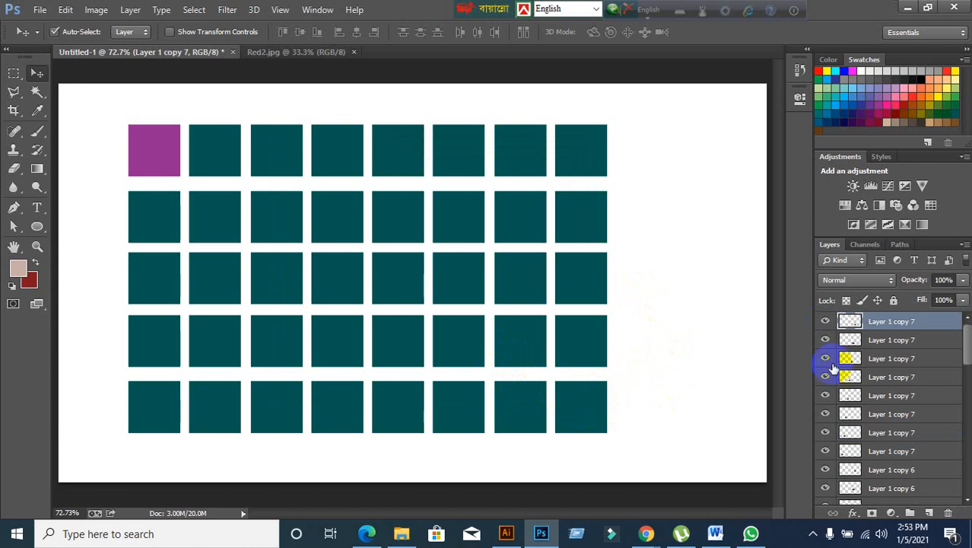
pyautogui.keyDown('ctrl'); pyautogui.click(850, 322); pyautogui.keyUp('ctrl')
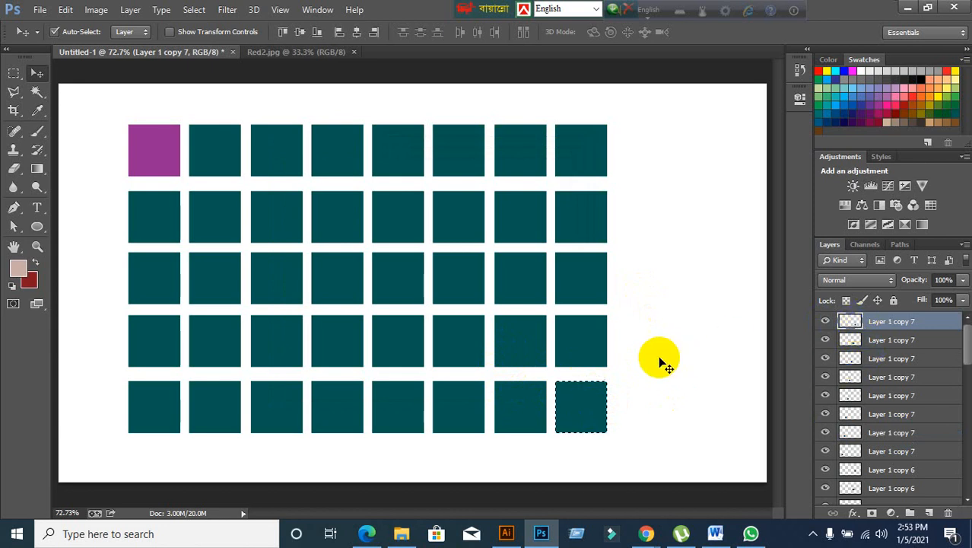
pyautogui.hotkey('alt', 'BackSpace')
pyautogui.hotkey('ctrl', 'z')
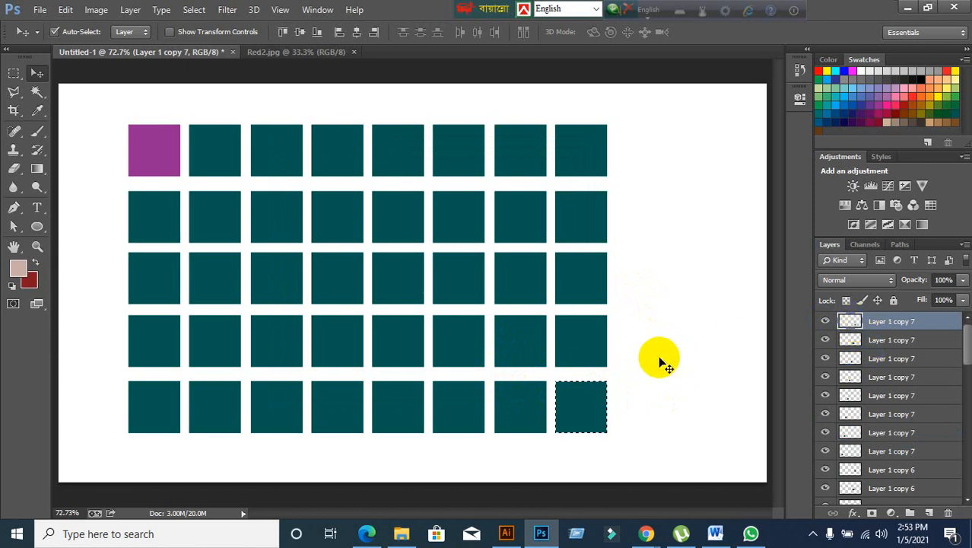
pyautogui.hotkey('ctrl', 'd')
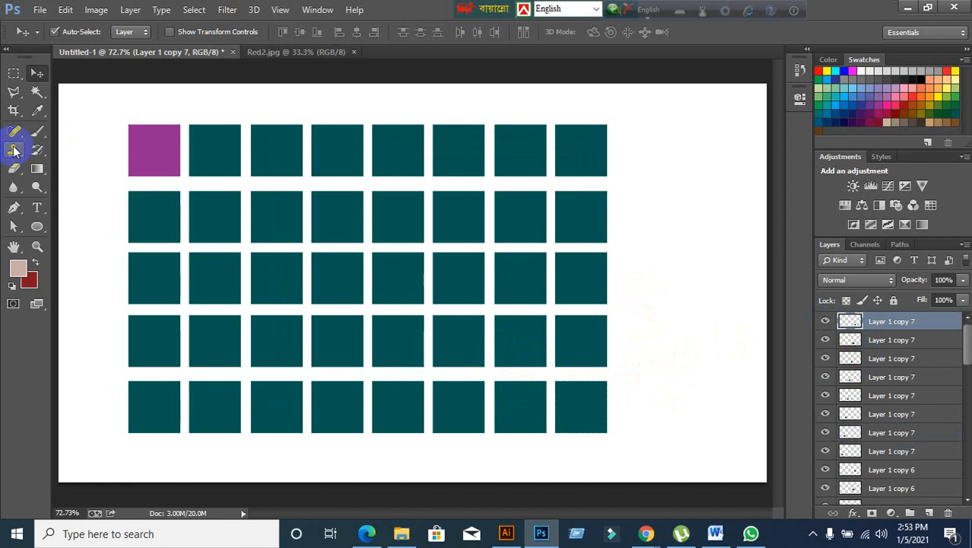
# Step: Sample the purple of the grid's first square with the Eyedropper and fill the last square of the bottom row with it
pyautogui.click(37, 110)
pyautogui.click(161, 147)
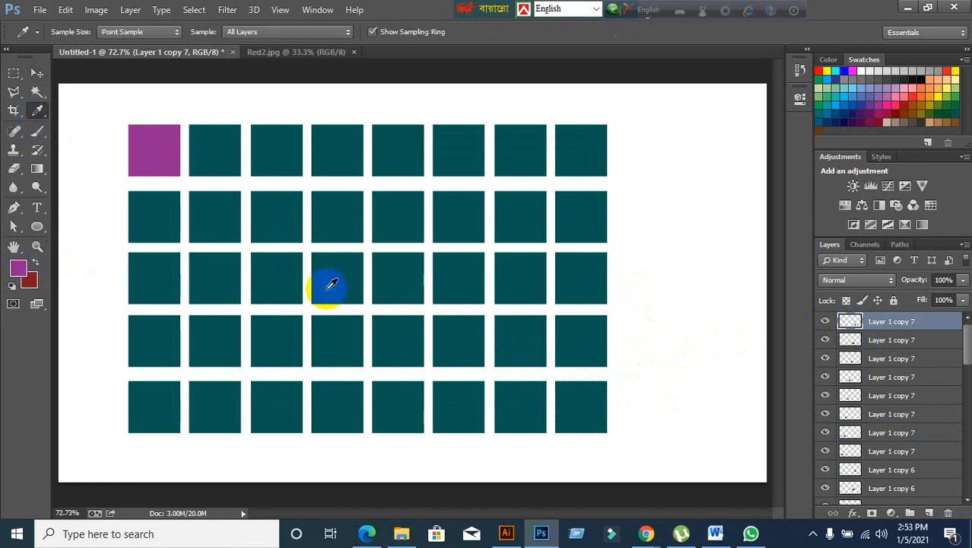
pyautogui.click(39, 76)
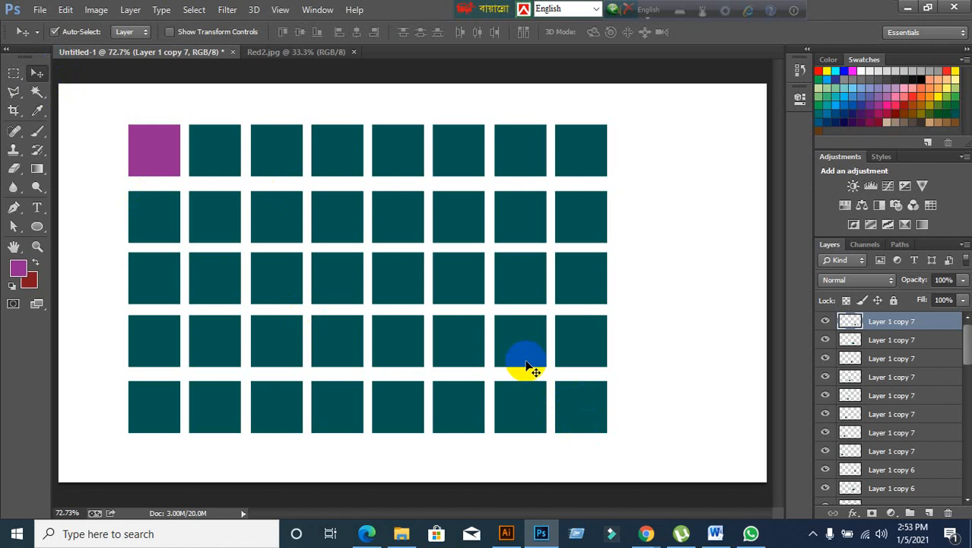
pyautogui.keyDown('ctrl'); pyautogui.click(856, 324); pyautogui.keyUp('ctrl')
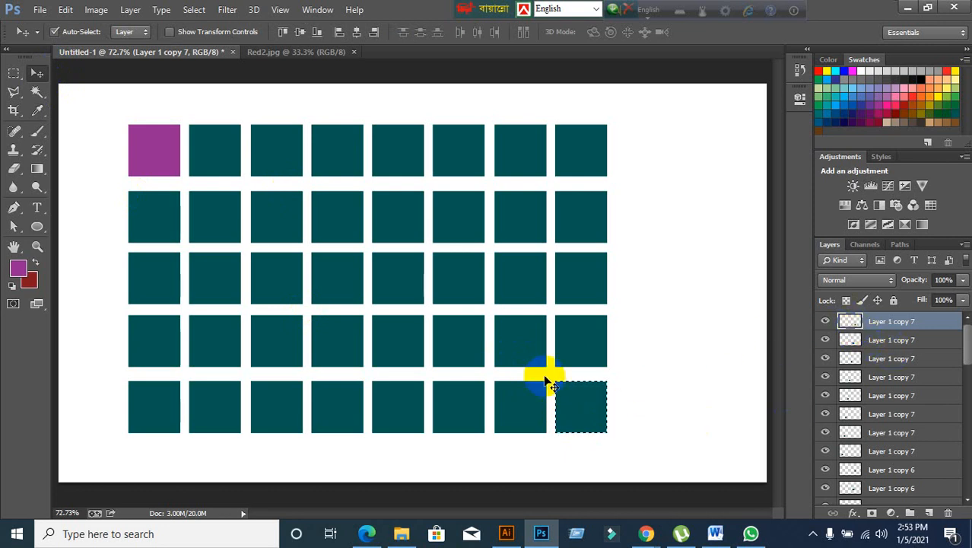
pyautogui.hotkey('alt', 'BackSpace')
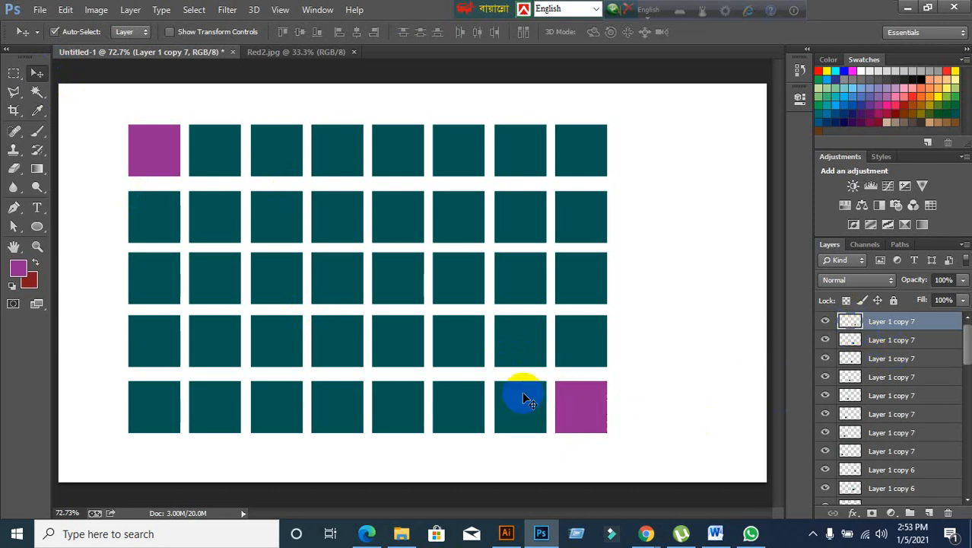
# Step: Load the outline of the fifth square in the third row and fill it with the purple foreground color
pyautogui.click(398, 274)
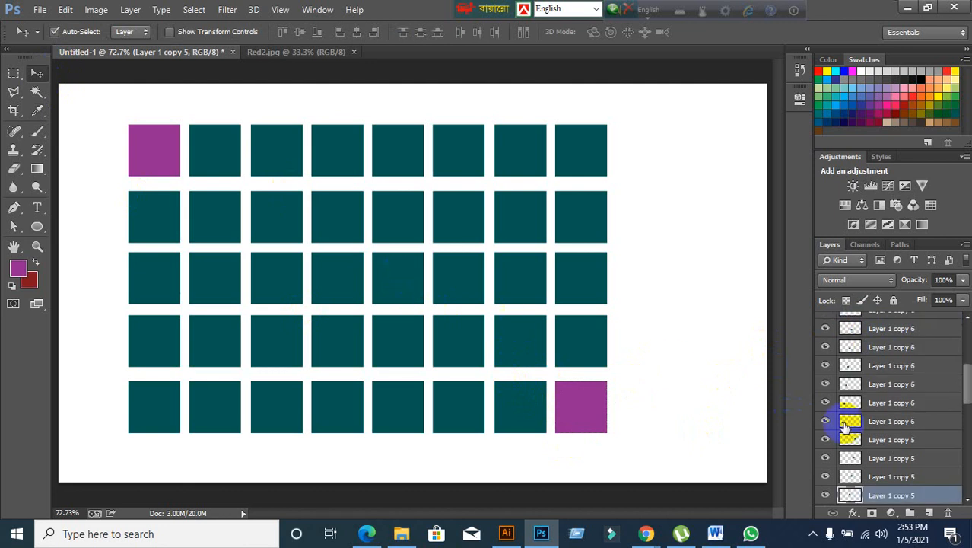
pyautogui.scroll(-2, 845, 426)
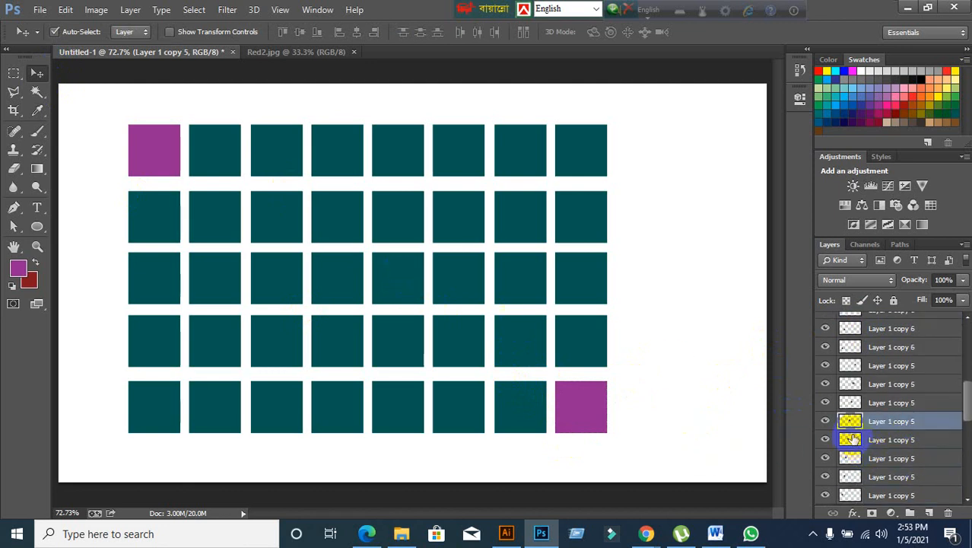
pyautogui.keyDown('ctrl'); pyautogui.click(854, 424); pyautogui.keyUp('ctrl')
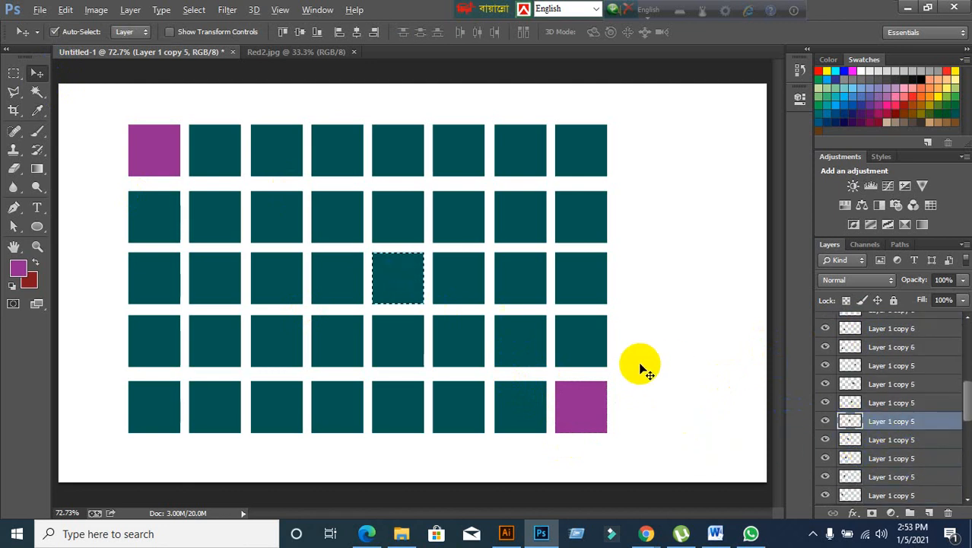
pyautogui.hotkey('alt', 'BackSpace')
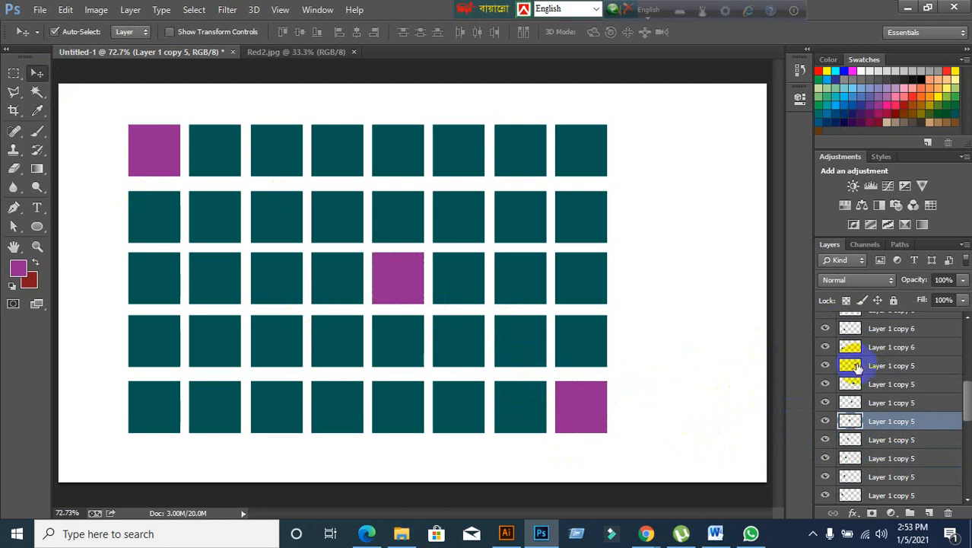
# Step: Load the outline of the first square in the fourth row and fill it with the purple foreground color
pyautogui.click(890, 367)
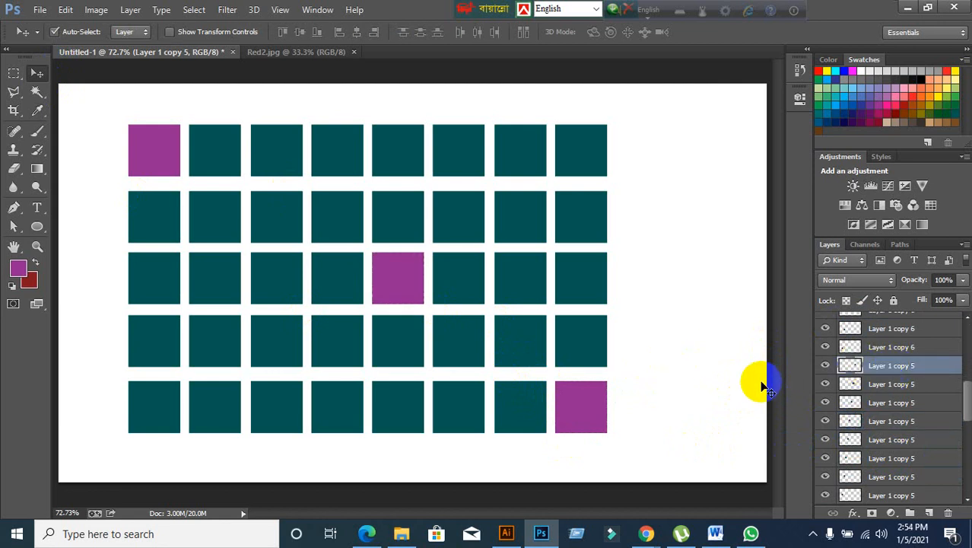
pyautogui.click(900, 347)
pyautogui.click(853, 351)
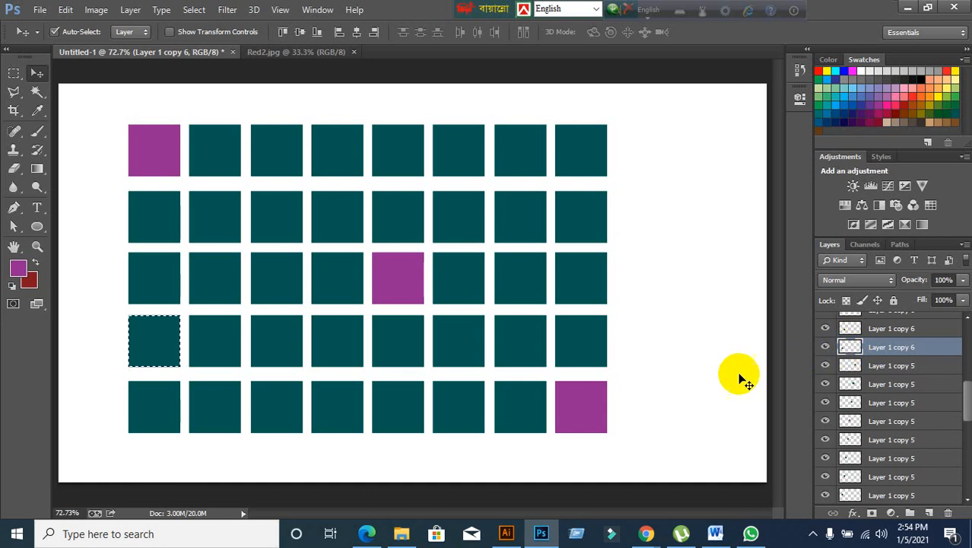
pyautogui.hotkey('alt', 'BackSpace')
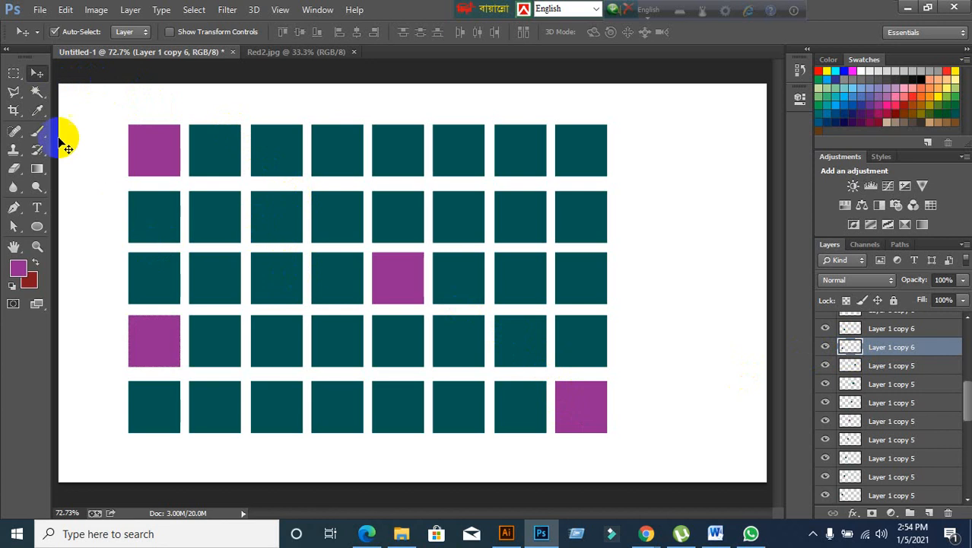
# Step: With Auto-Select on, select the layers of the four purple squares together using the Move tool
pyautogui.click(35, 92)
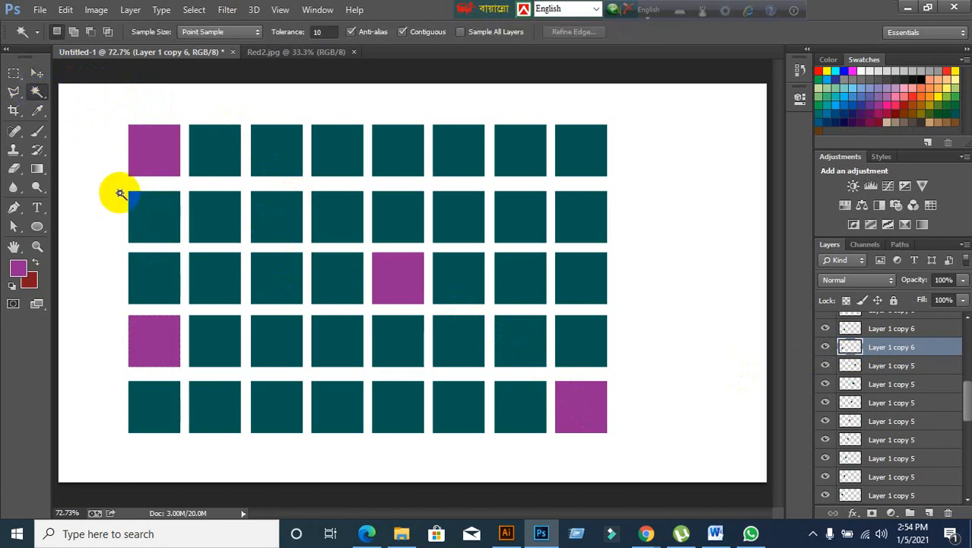
pyautogui.click(35, 71)
pyautogui.click(155, 148)
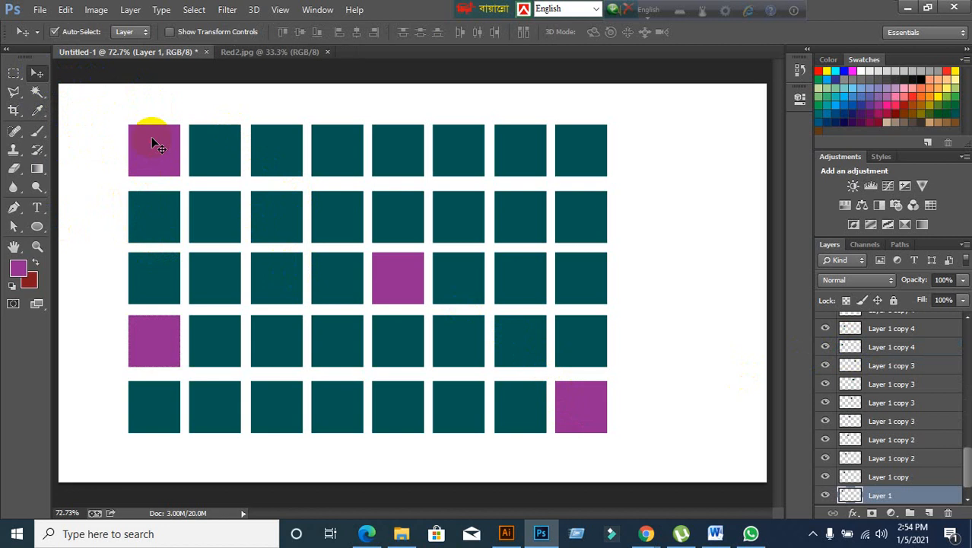
pyautogui.keyDown('shift'); pyautogui.click(403, 285); pyautogui.keyUp('shift')
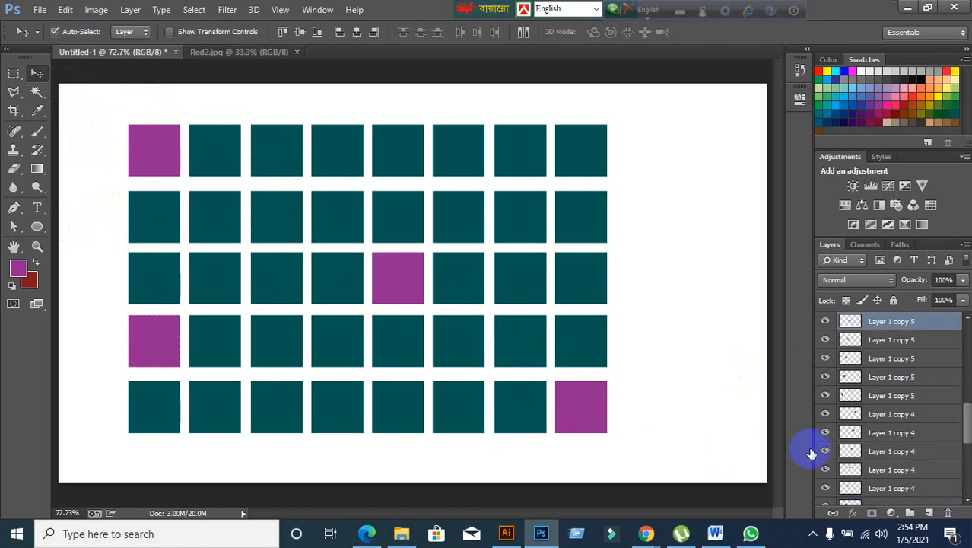
pyautogui.scroll(-3, 896, 449)
pyautogui.scroll(2, 901, 435)
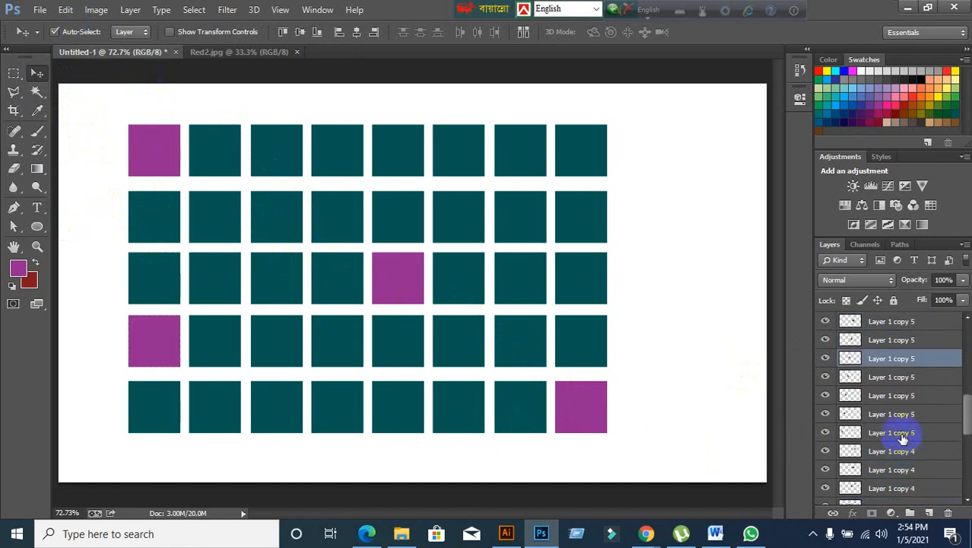
pyautogui.keyDown('shift'); pyautogui.click(569, 417); pyautogui.keyUp('shift')
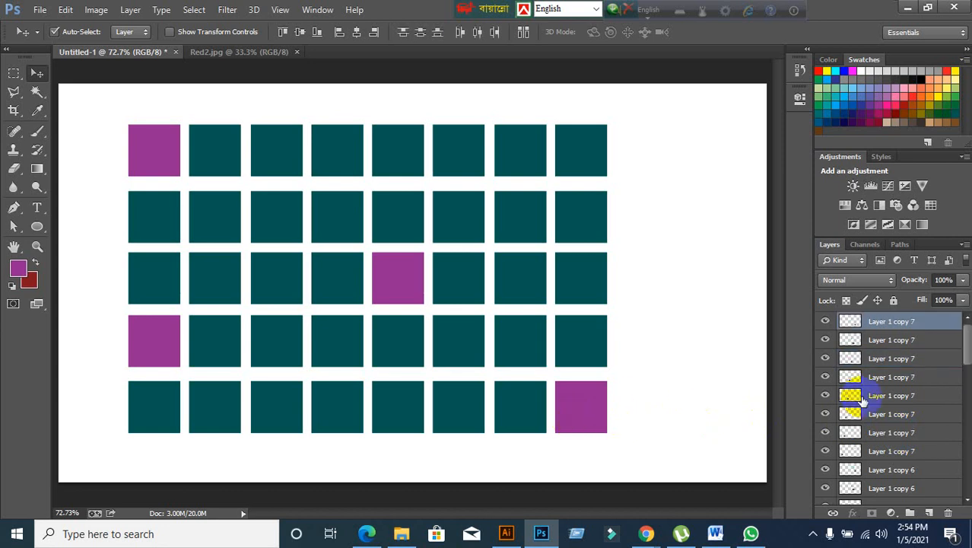
pyautogui.scroll(-3, 875, 407)
pyautogui.moveTo(970, 390)
pyautogui.mouseDown()
pyautogui.moveTo(971, 499)
pyautogui.moveTo(954, 379)
pyautogui.mouseUp()
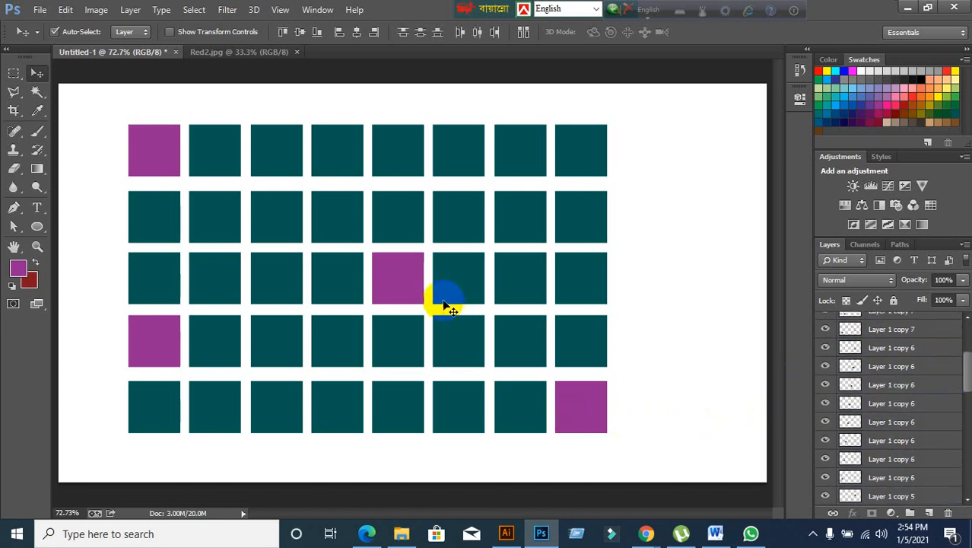
pyautogui.click(138, 343)
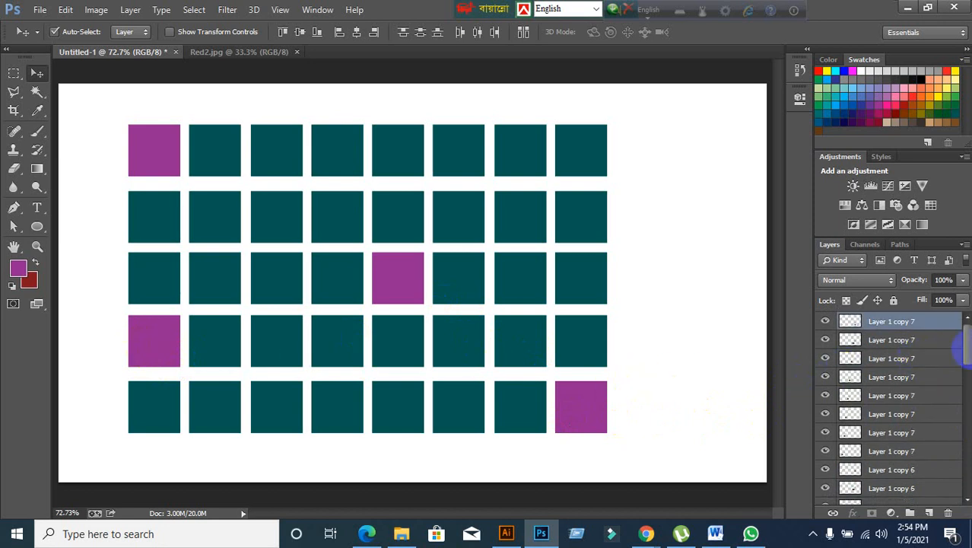
pyautogui.moveTo(966, 340); pyautogui.dragTo(966, 308)
pyautogui.click(337, 230)
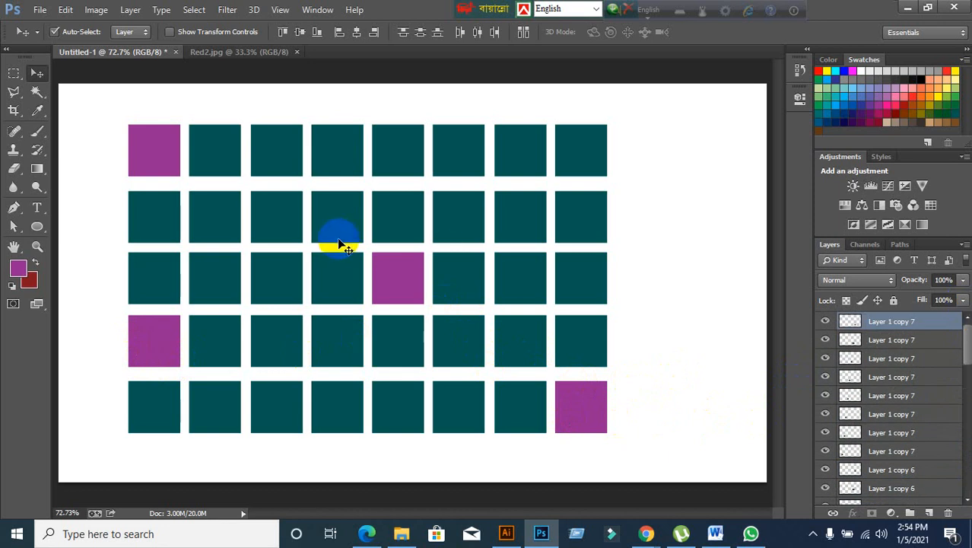
# Step: Reduce the selection to a single layer, turn off Auto-Select, and select the layer of the purple square in the third row
pyautogui.click(861, 377)
pyautogui.click(886, 341)
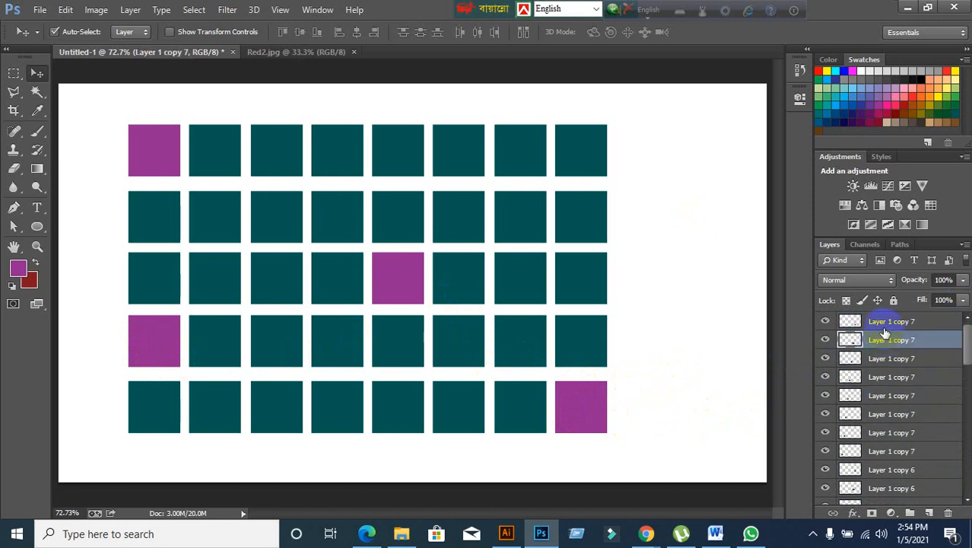
pyautogui.click(883, 320)
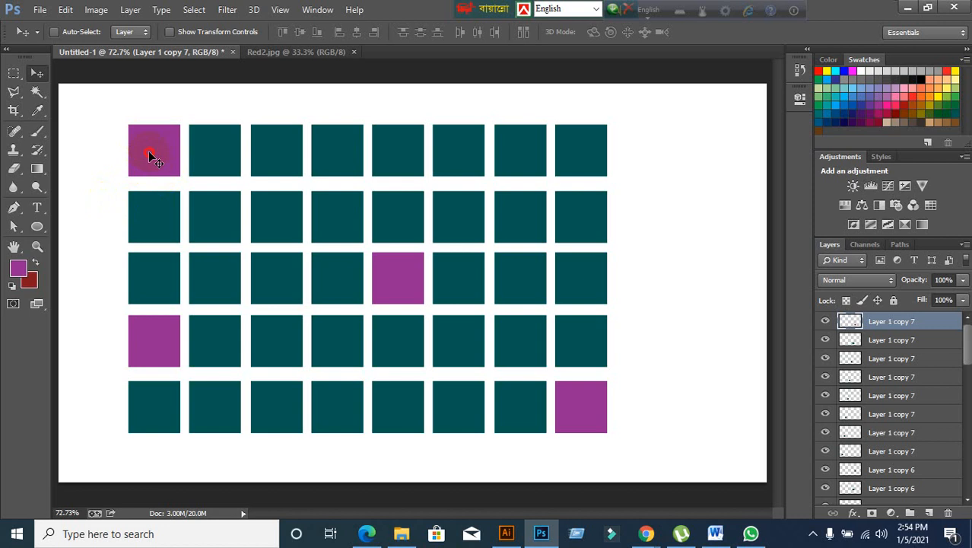
pyautogui.keyDown('ctrl'); pyautogui.click(401, 282); pyautogui.keyUp('ctrl')
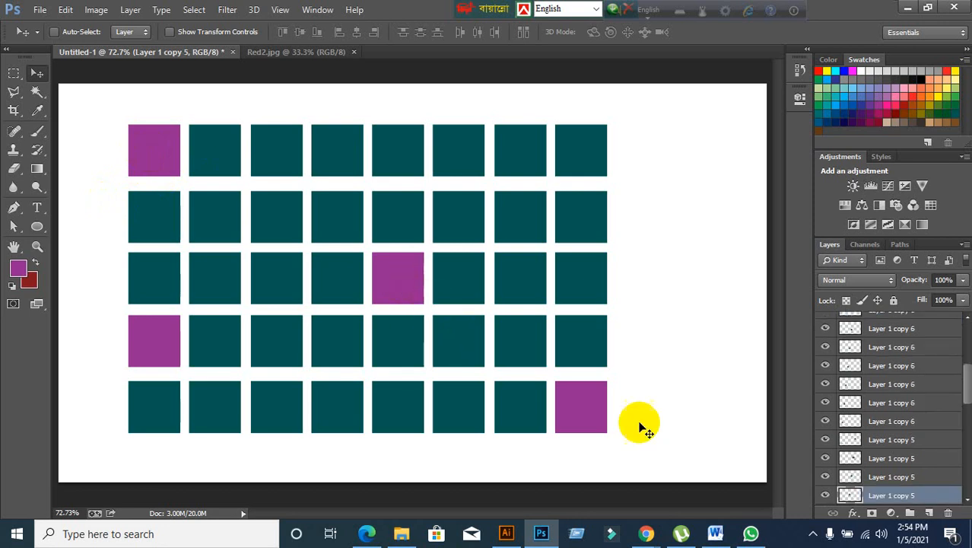
# Step: With Auto-Select off, add the four purple squares to one layer selection directly on the canvas and check them in the layer list
pyautogui.keyDown('ctrl'); pyautogui.click(146, 149); pyautogui.keyUp('ctrl')
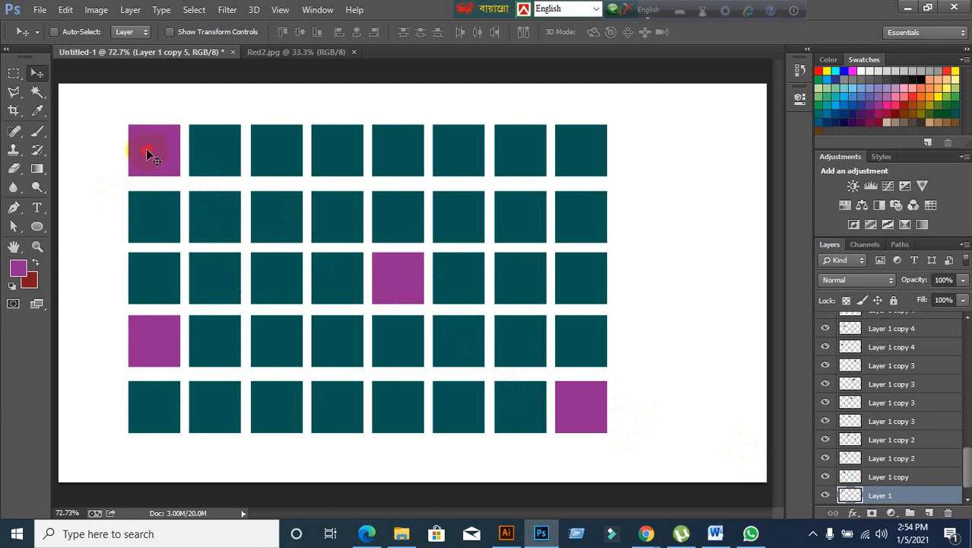
pyautogui.keyDown('ctrl'); pyautogui.keyDown('shift'); pyautogui.click(390, 281); pyautogui.keyUp('shift'); pyautogui.keyUp('ctrl')
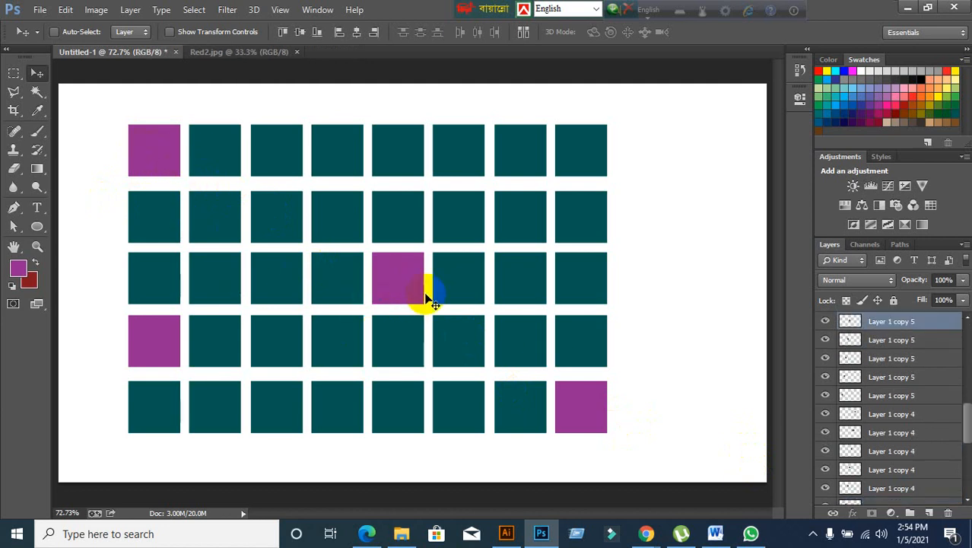
pyautogui.keyDown('ctrl'); pyautogui.keyDown('shift'); pyautogui.click(581, 395); pyautogui.keyUp('shift'); pyautogui.keyUp('ctrl')
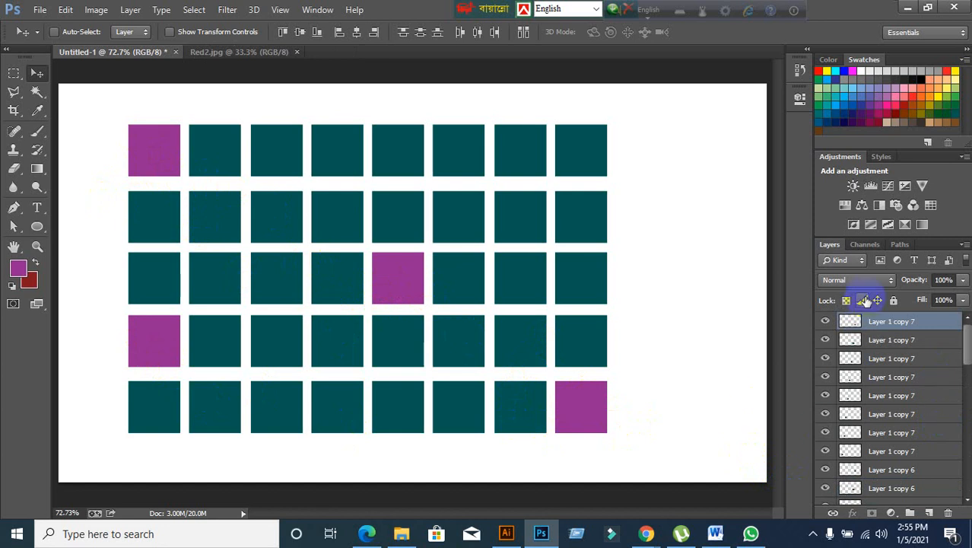
pyautogui.scroll(-5, 913, 396)
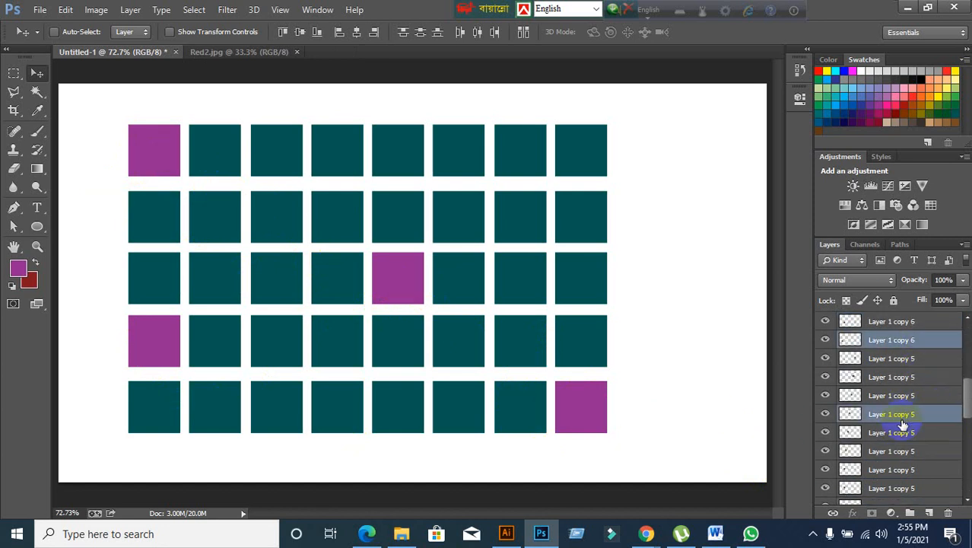
pyautogui.scroll(-4, 903, 423)
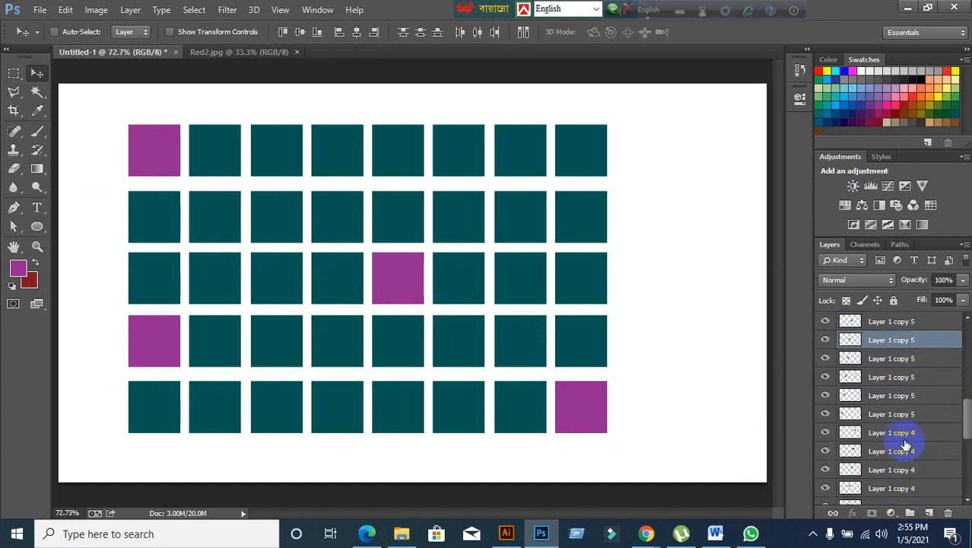
pyautogui.scroll(3, 905, 445)
pyautogui.moveTo(969, 408); pyautogui.dragTo(961, 337)
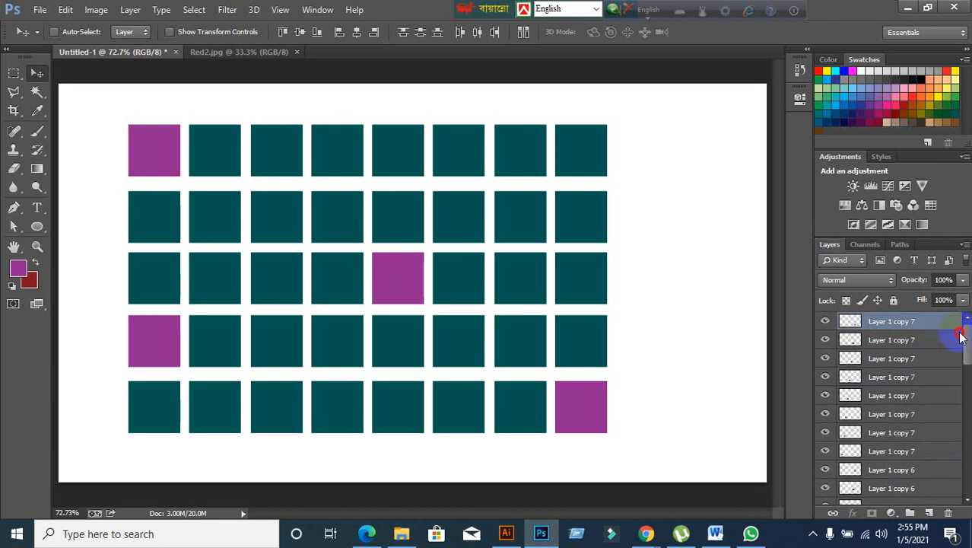
pyautogui.keyDown('ctrl'); pyautogui.click(708, 368); pyautogui.keyUp('ctrl')
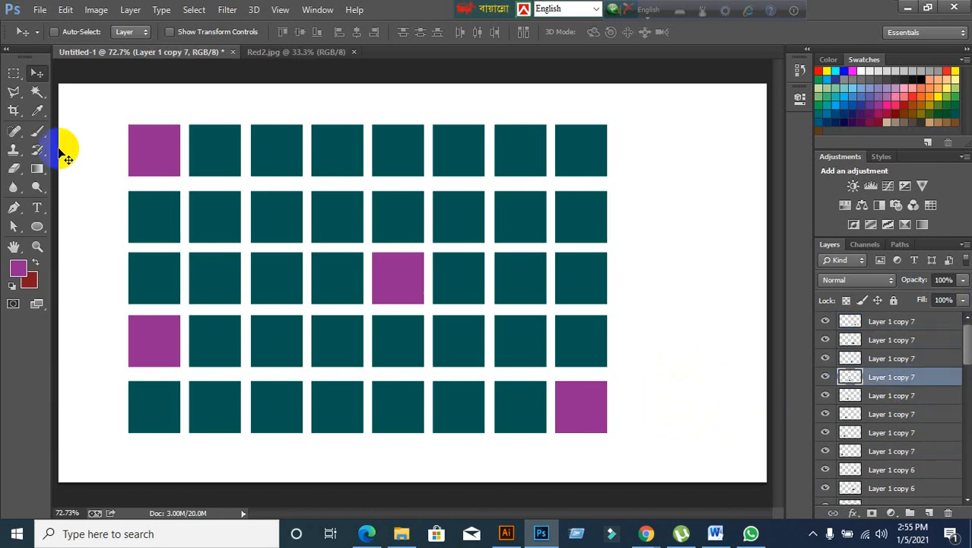
# Step: Try to select the grid's first purple square with the Magic Wand while Contiguous is on, and deselect
pyautogui.click(37, 92)
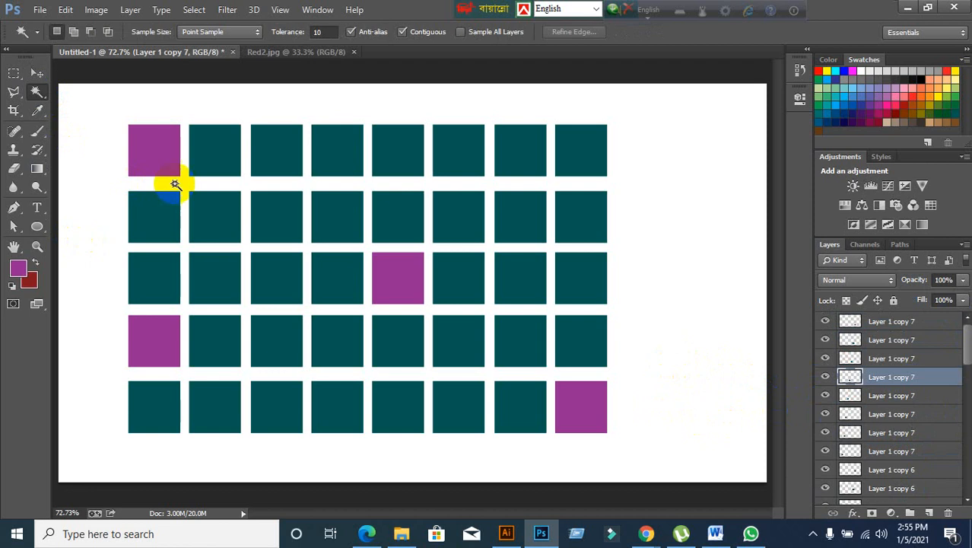
pyautogui.click(154, 159)
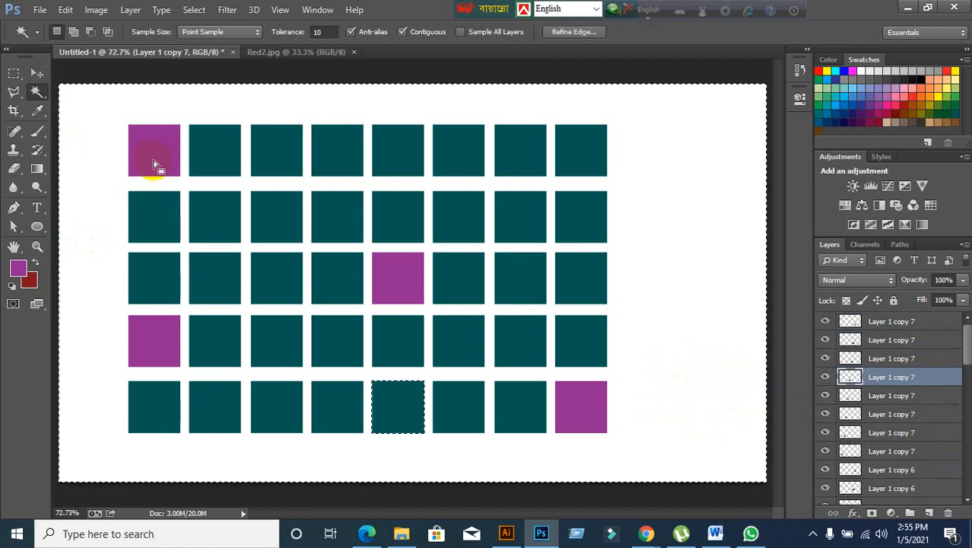
pyautogui.click(154, 240)
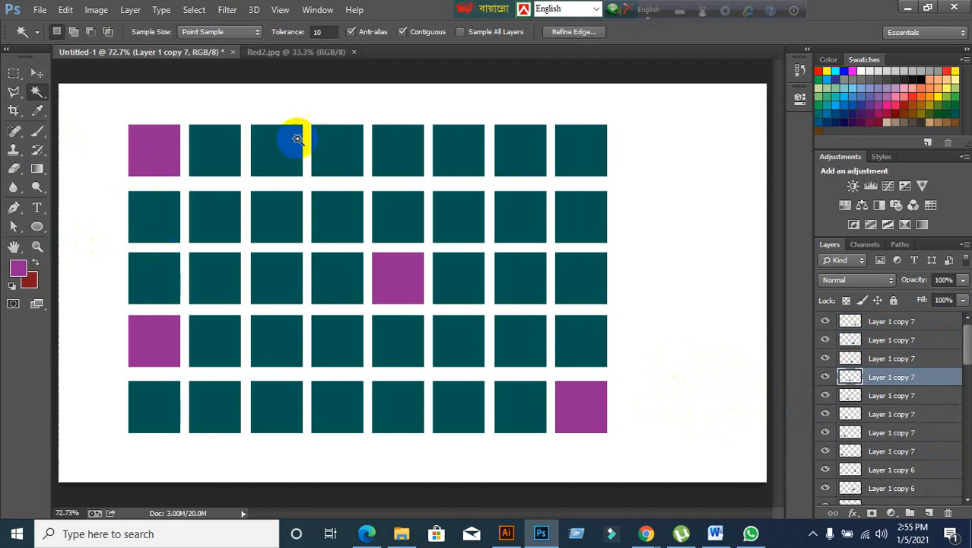
# Step: Turn off Contiguous for the Magic Wand, try it on the first and third squares of the top row, and deselect
pyautogui.click(402, 34)
pyautogui.click(182, 152)
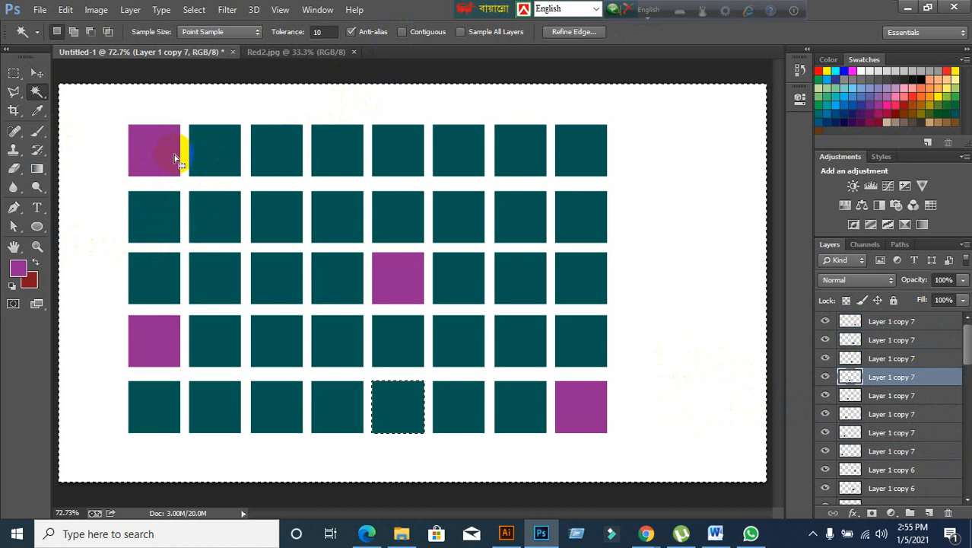
pyautogui.click(183, 184)
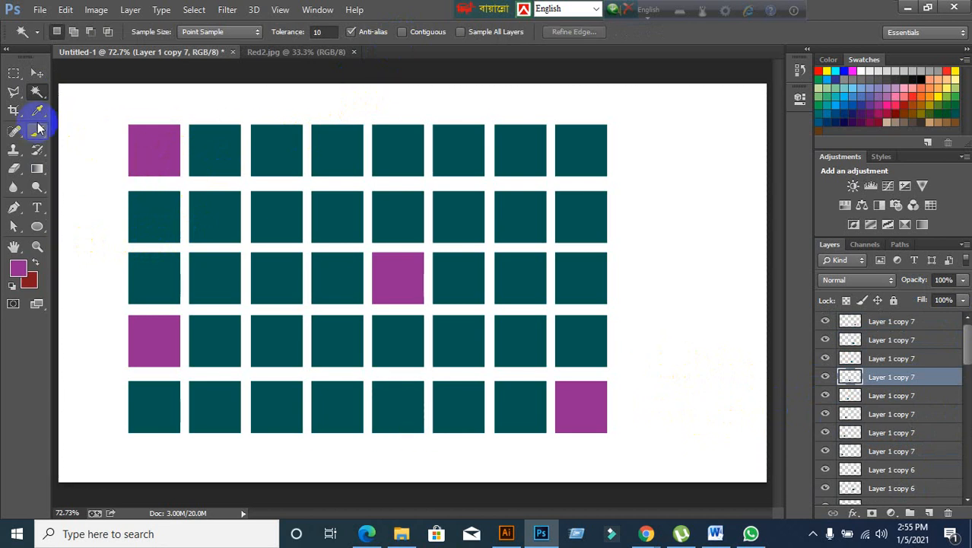
pyautogui.moveTo(37, 92)
pyautogui.mouseDown()
pyautogui.moveTo(81, 91)
pyautogui.moveTo(87, 107)
pyautogui.mouseUp()
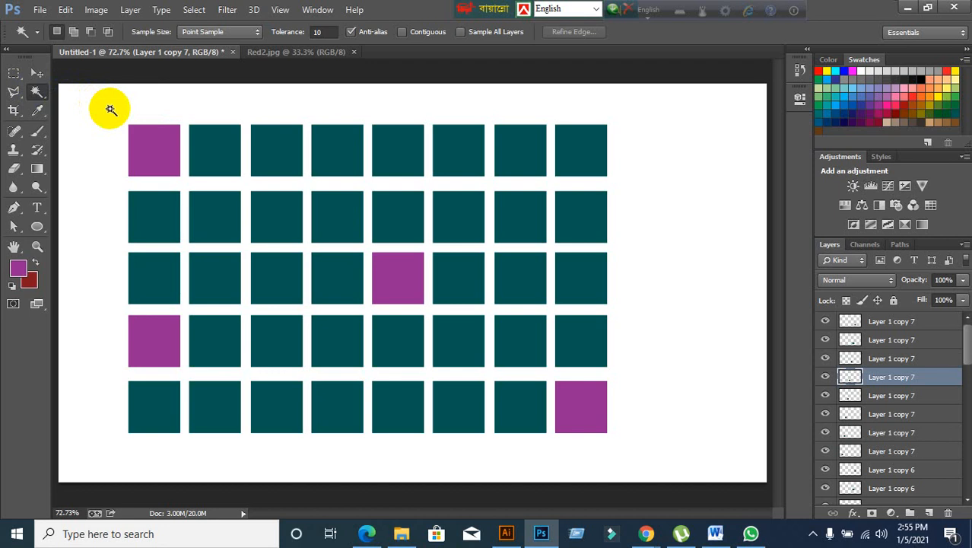
pyautogui.click(273, 152)
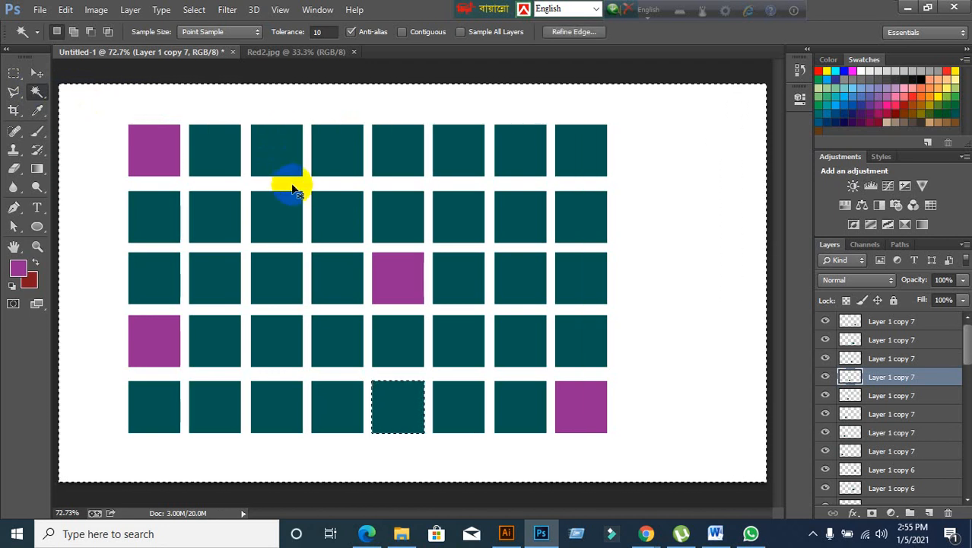
pyautogui.hotkey('ctrl', 'd')
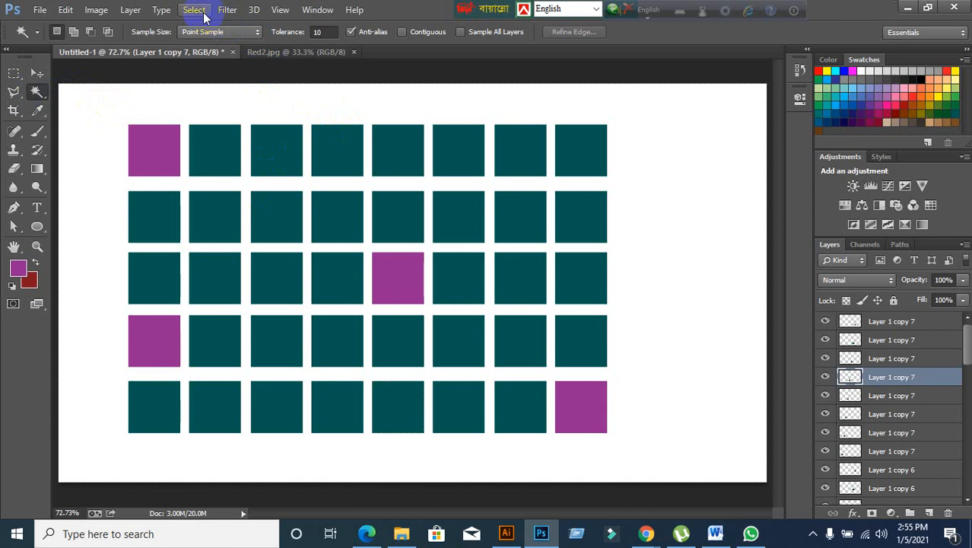
# Step: Select the active layer's empty area with the Magic Wand and invert it to select the fifth square of the bottom row
pyautogui.click(187, 134)
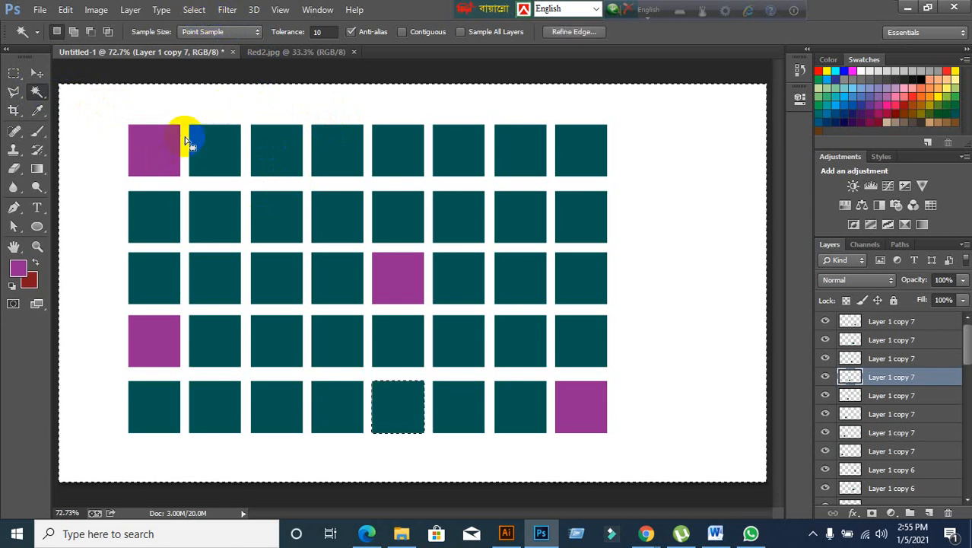
pyautogui.click(194, 9)
pyautogui.click(217, 66)
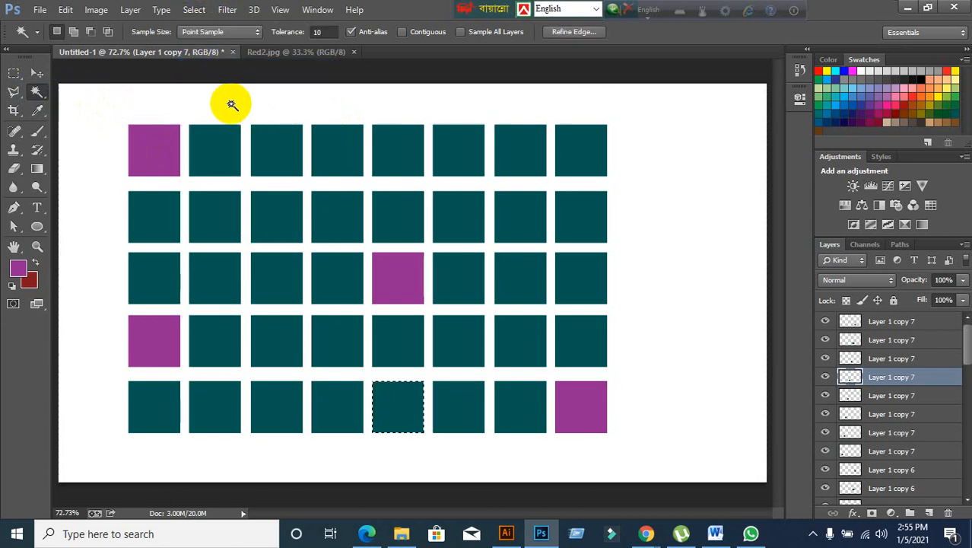
# Step: Clear the selection, set the Magic Wand tolerance to 30, try it beside the first purple square, and deselect
pyautogui.click(166, 156)
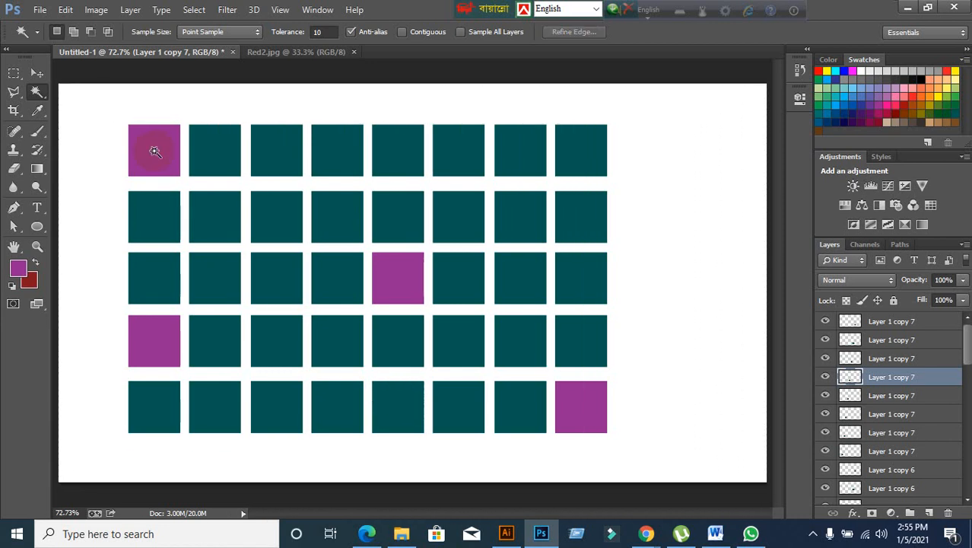
pyautogui.click(323, 31)
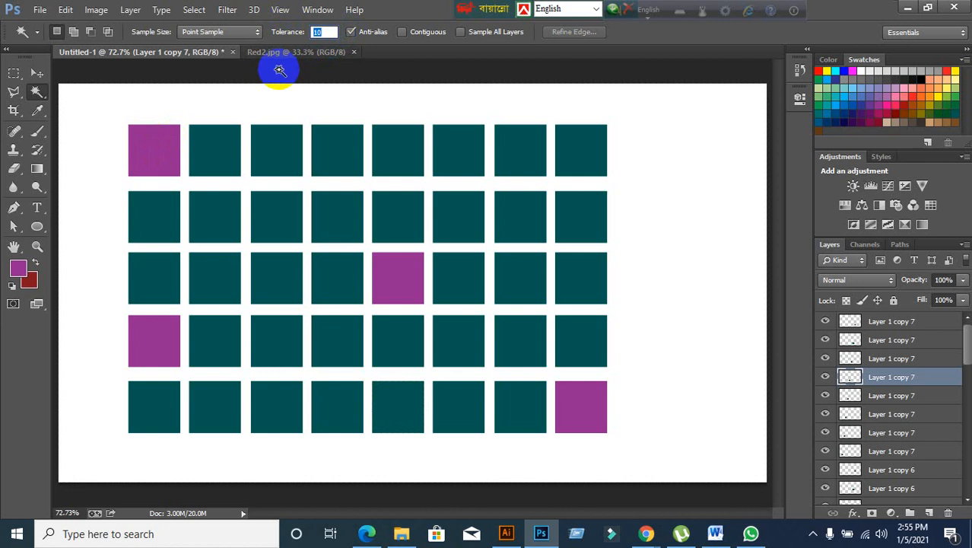
pyautogui.click(184, 153)
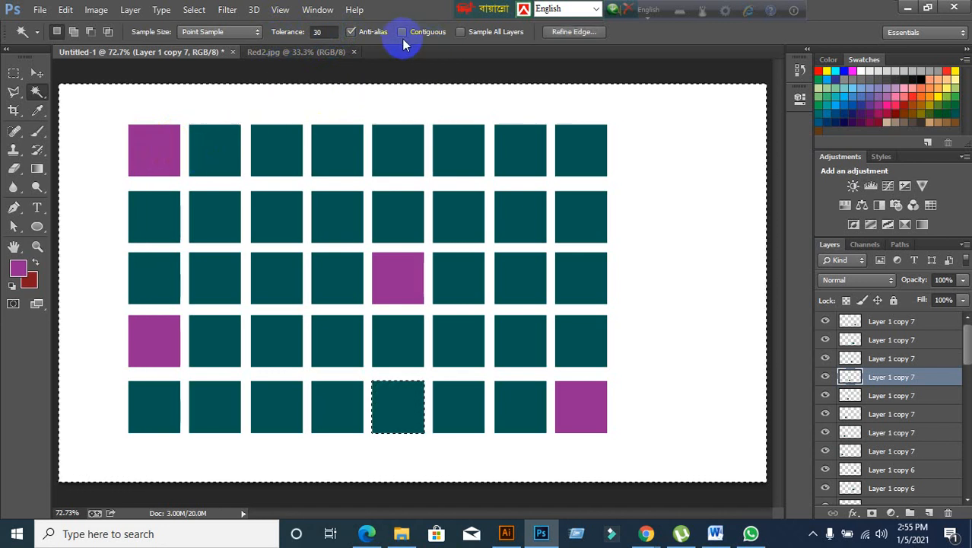
pyautogui.hotkey('ctrl', 'd')
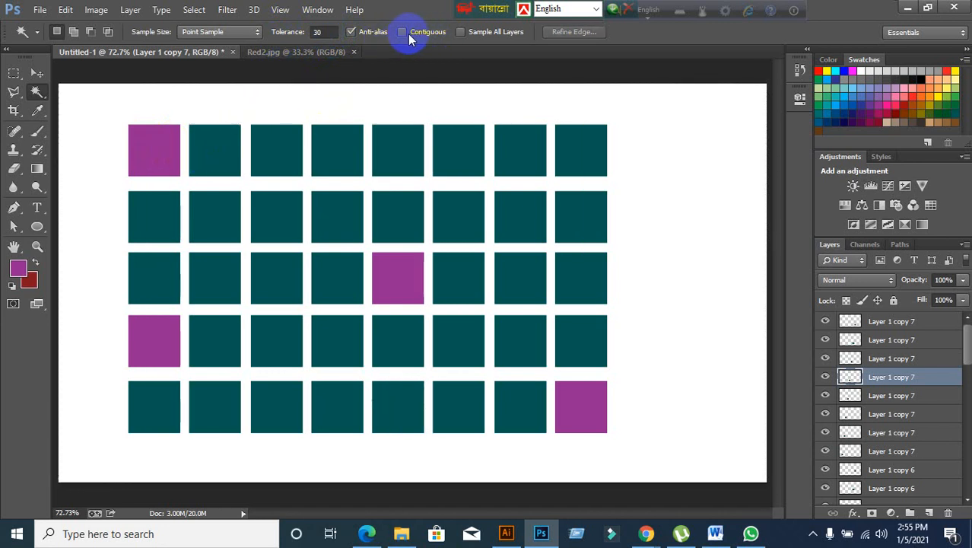
# Step: Turn on Contiguous for the Magic Wand, try it on the second square of the top row, and deselect
pyautogui.click(402, 32)
pyautogui.click(206, 177)
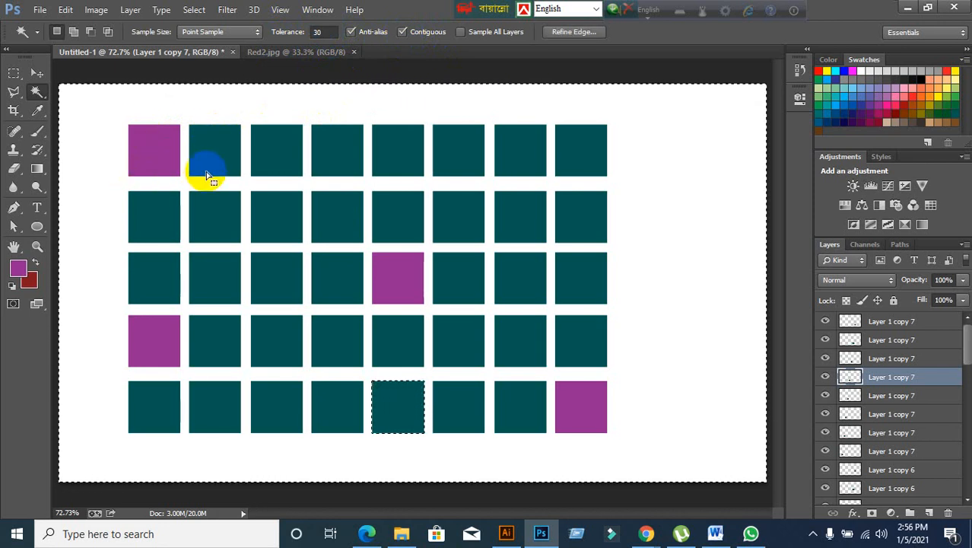
pyautogui.hotkey('ctrl', 'd')
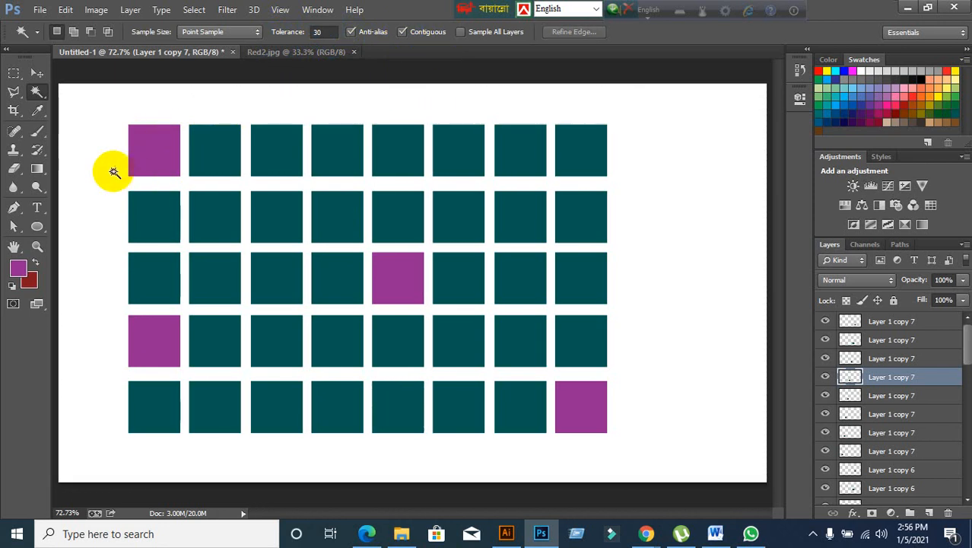
# Step: Open the golfer photo court-prather-h7aVq-7FfPw-unsplash from the Sample Image folder in File Explorer as a separate Photoshop document
pyautogui.click(35, 74)
pyautogui.scroll(-2, 129, 156)
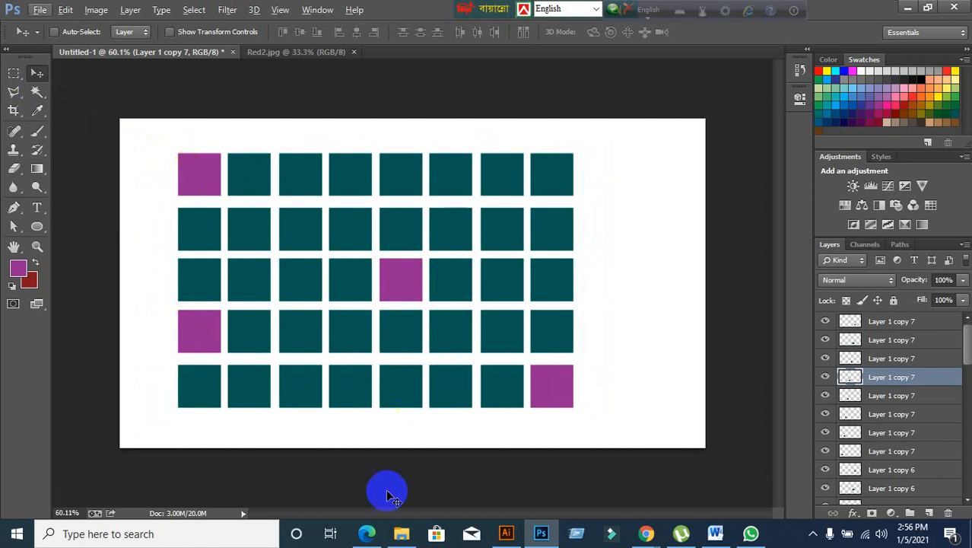
pyautogui.click(397, 540)
pyautogui.scroll(3, 655, 420)
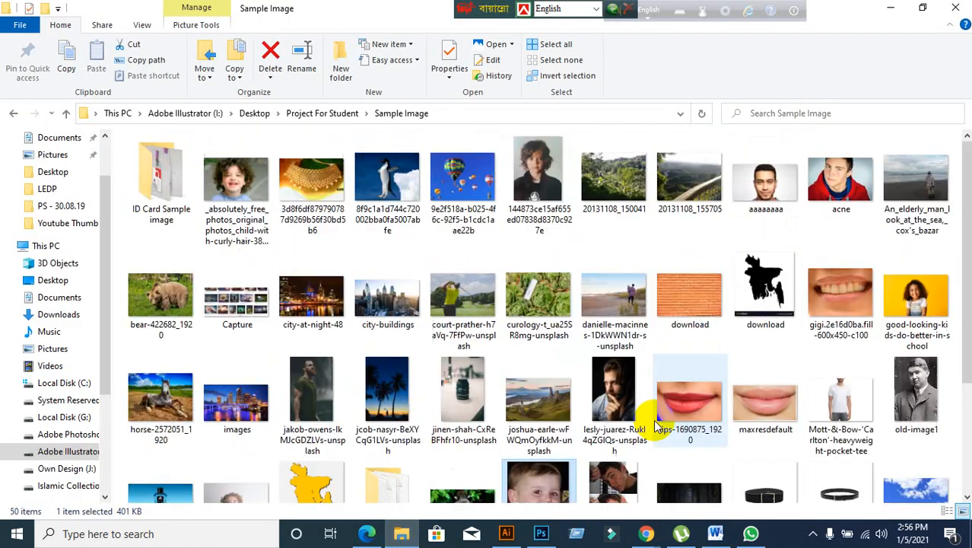
pyautogui.scroll(-3, 600, 399)
pyautogui.scroll(3, 212, 401)
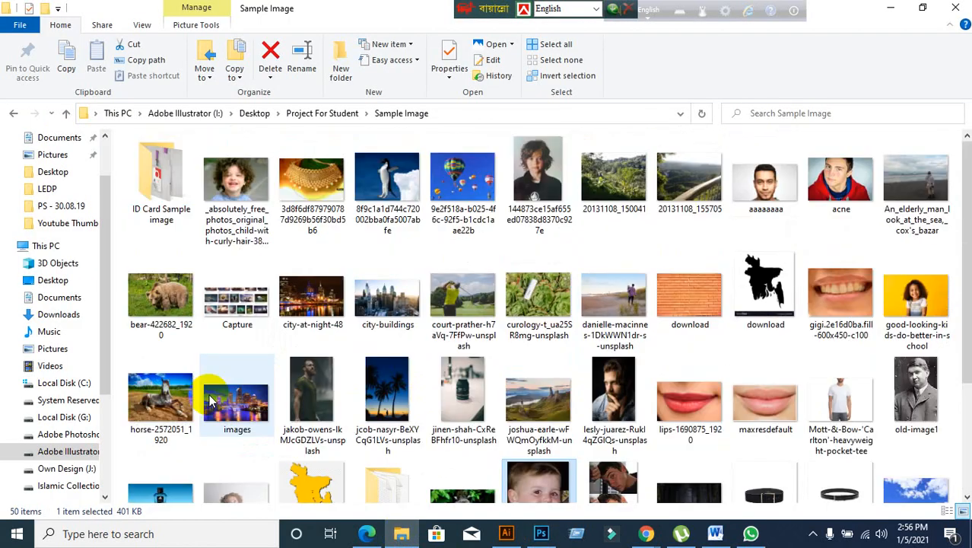
pyautogui.click(463, 308)
pyautogui.moveTo(459, 304); pyautogui.dragTo(406, 7)
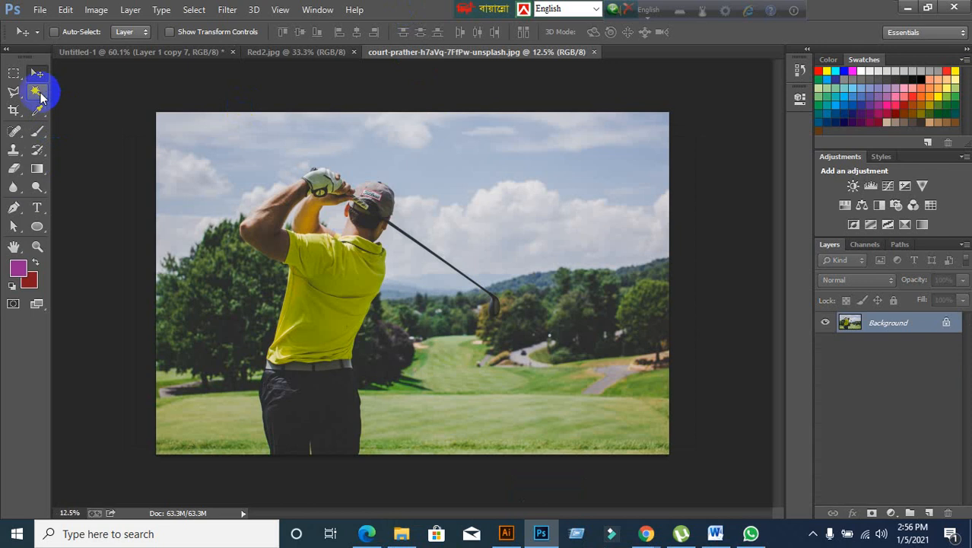
# Step: Select the golfer's yellow shirt with the Magic Wand at tolerance 30 with Contiguous on, inspect the selection, and deselect
pyautogui.click(41, 94)
pyautogui.click(350, 286)
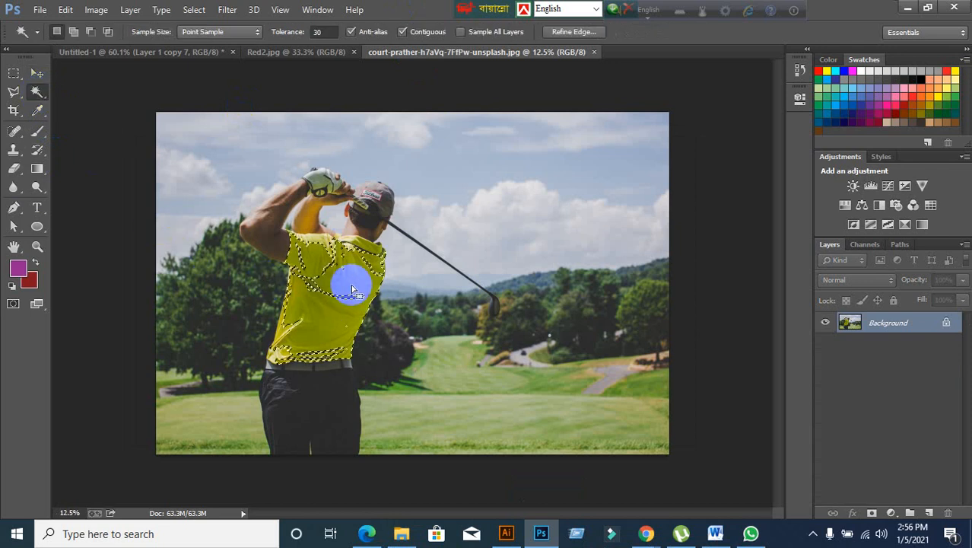
pyautogui.scroll(1, 335, 297)
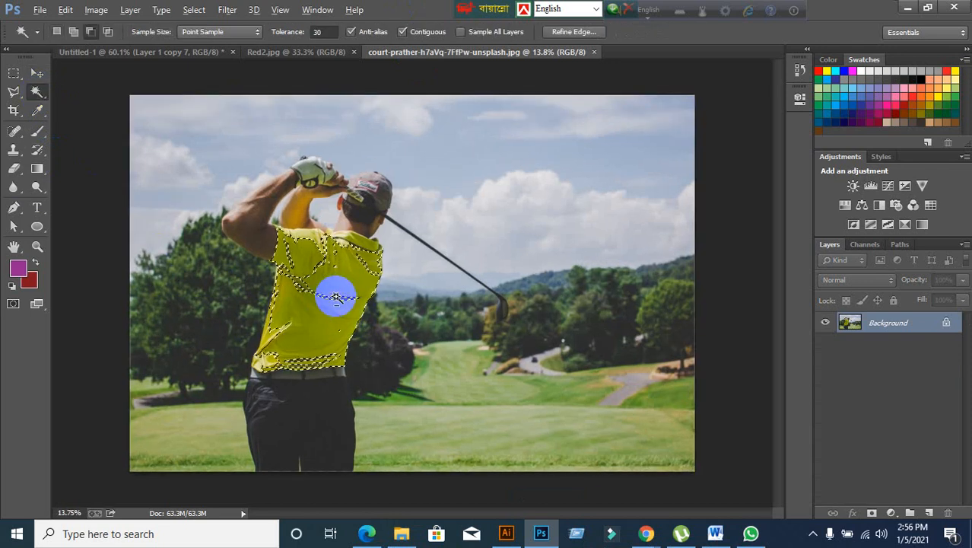
pyautogui.scroll(3, 335, 296)
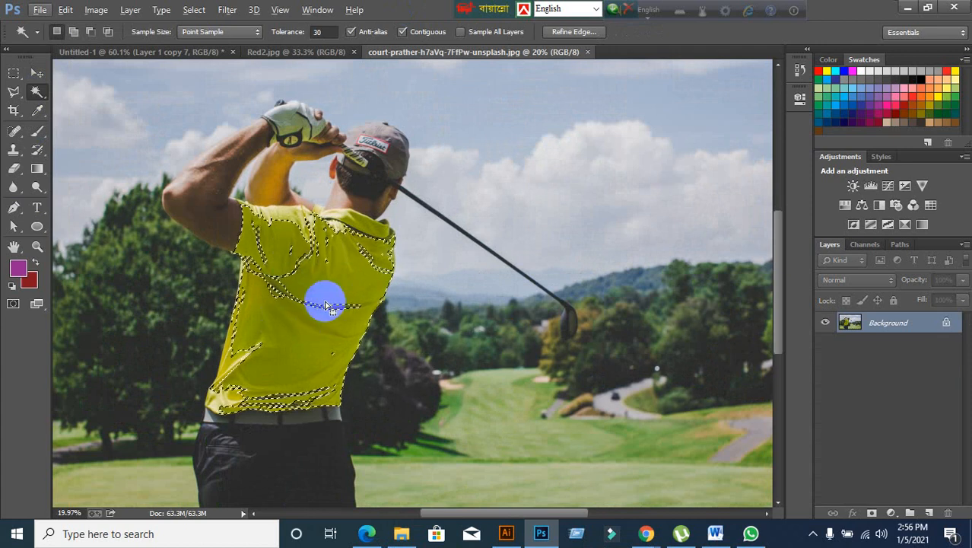
pyautogui.hotkey('ctrl', 'd')
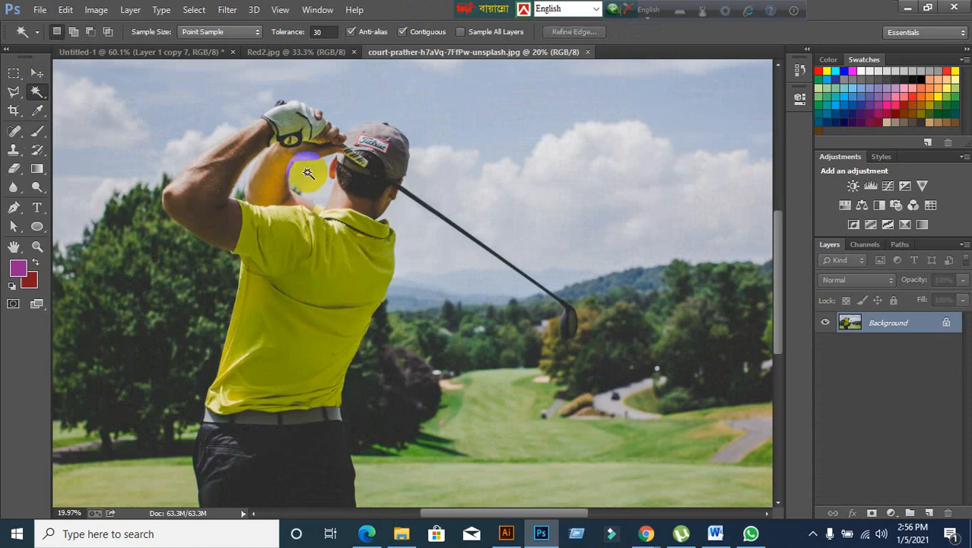
# Step: Set the Magic Wand tolerance to 10, sample the middle of the yellow shirt, inspect the selection, and deselect
pyautogui.click(329, 33)
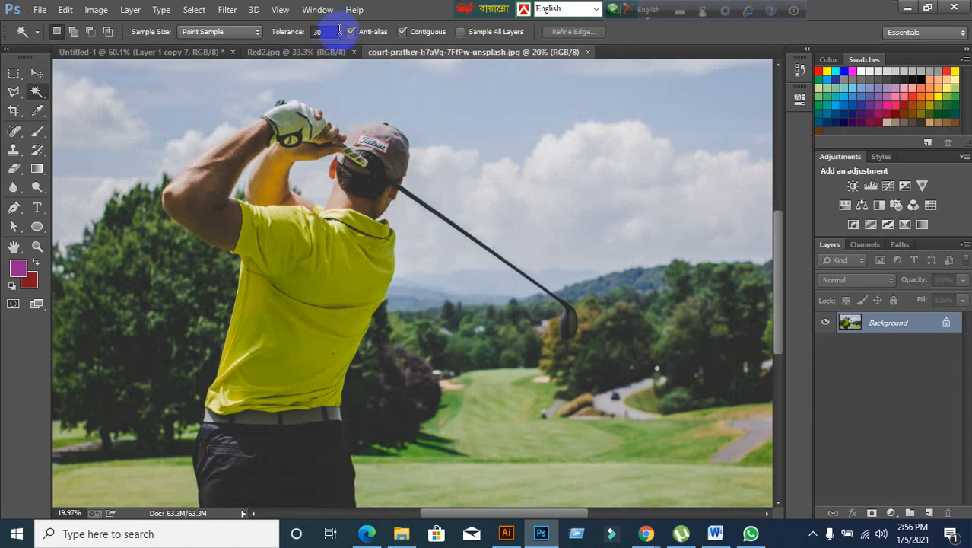
pyautogui.click(292, 35)
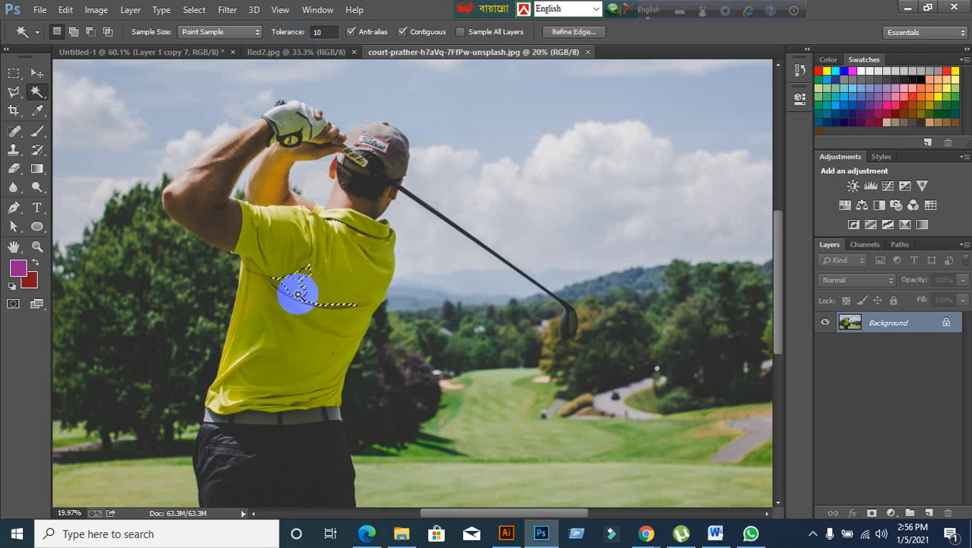
pyautogui.scroll(2, 308, 298)
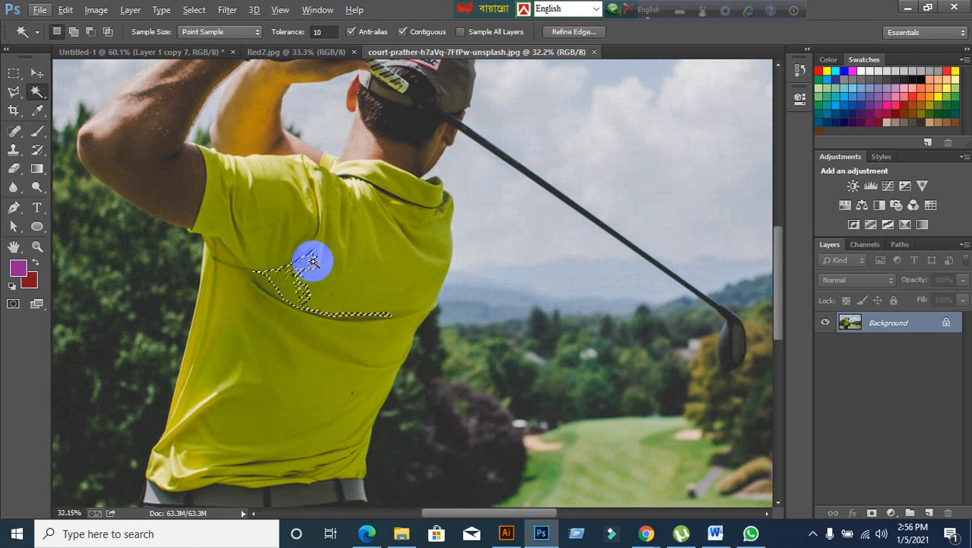
pyautogui.hotkey('ctrl', 'd')
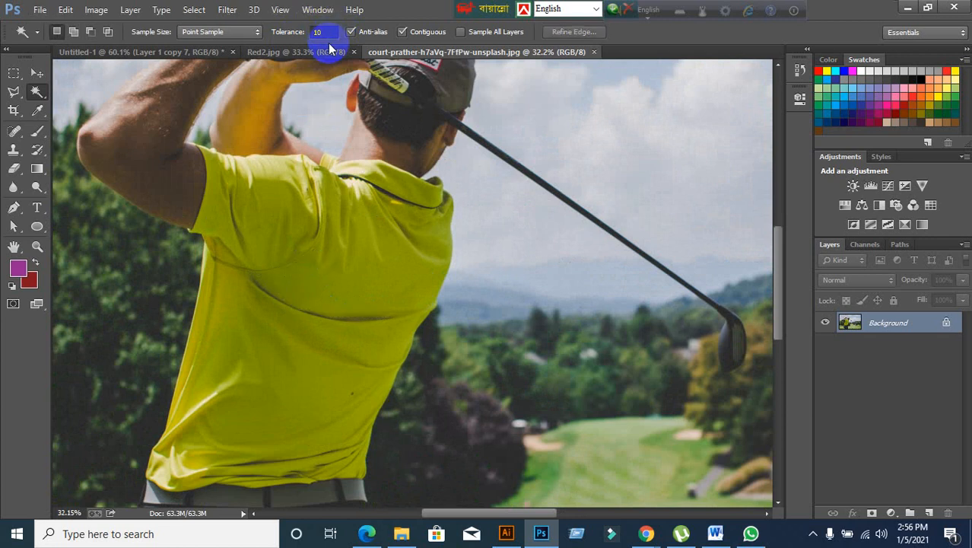
# Step: Set the Magic Wand tolerance to 40, sample the yellow shirt with Contiguous on, and deselect
pyautogui.click(335, 32)
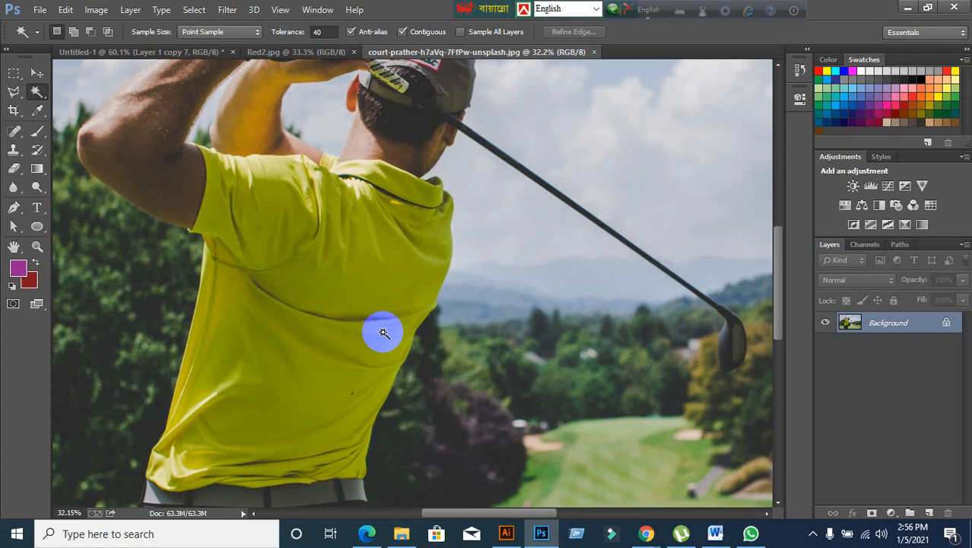
pyautogui.click(369, 288)
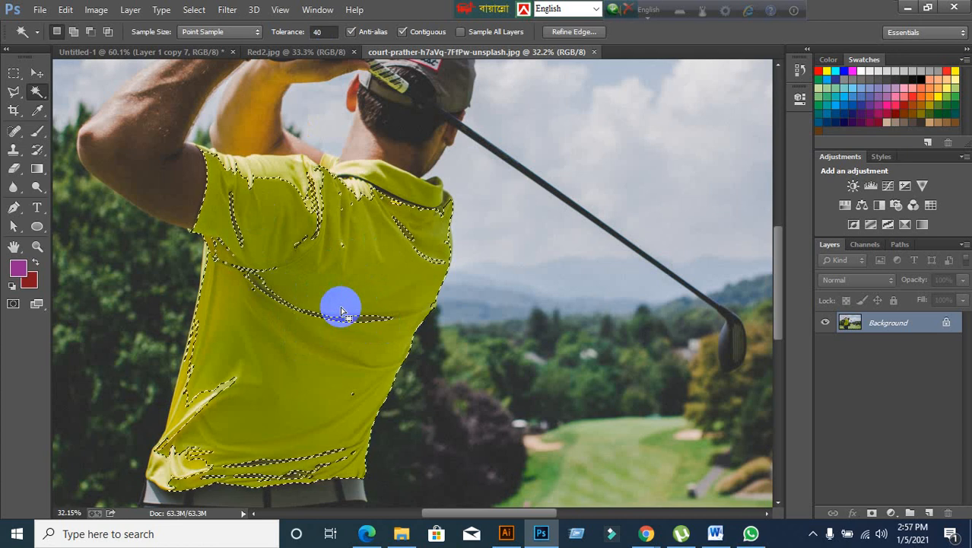
pyautogui.hotkey('ctrl', 'd')
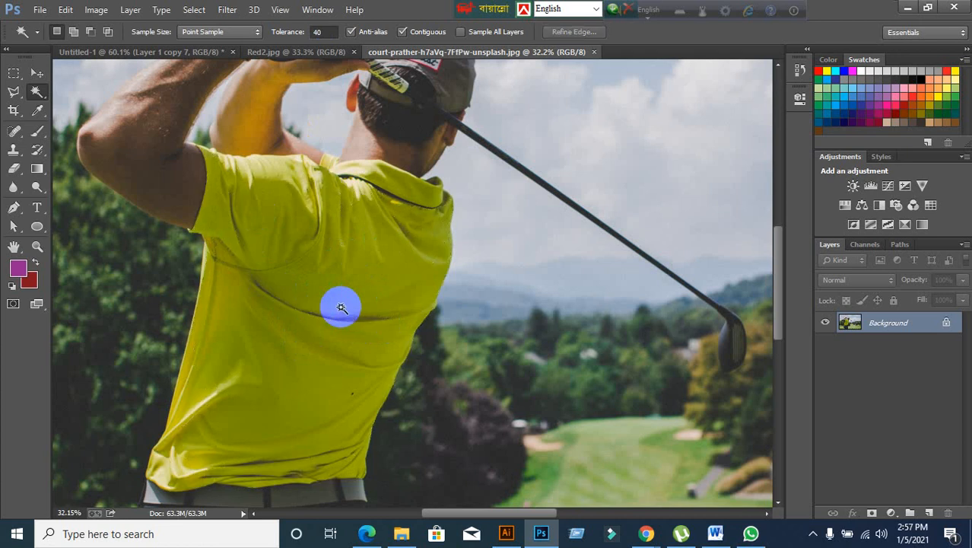
# Step: Turn off Contiguous, sample the yellow shirt at tolerance 40, check the selection across the whole photo, and deselect
pyautogui.scroll(-2, 340, 308)
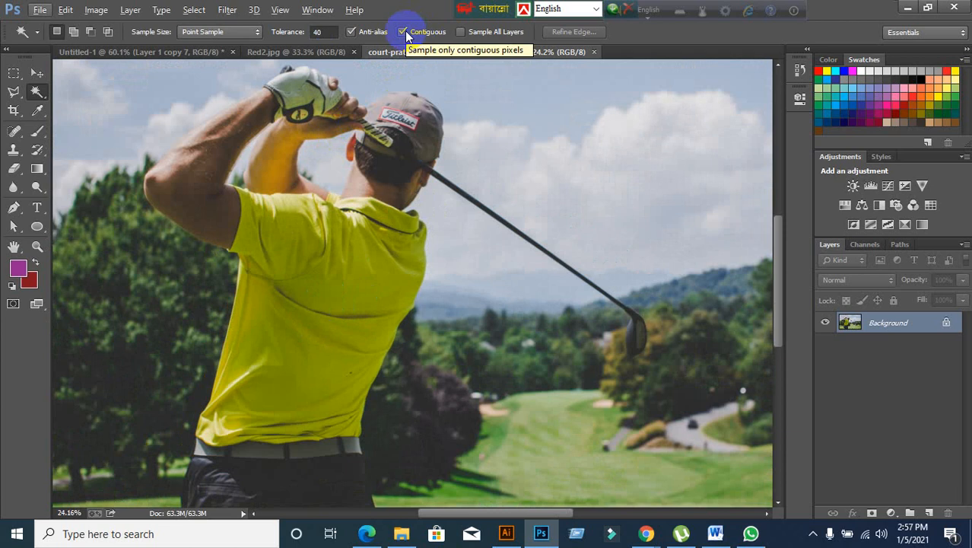
pyautogui.click(404, 31)
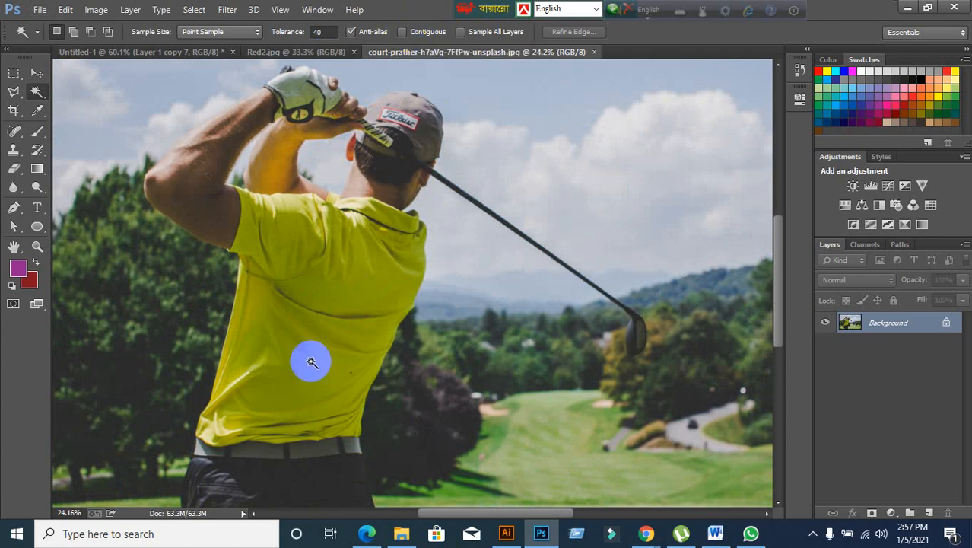
pyautogui.click(328, 302)
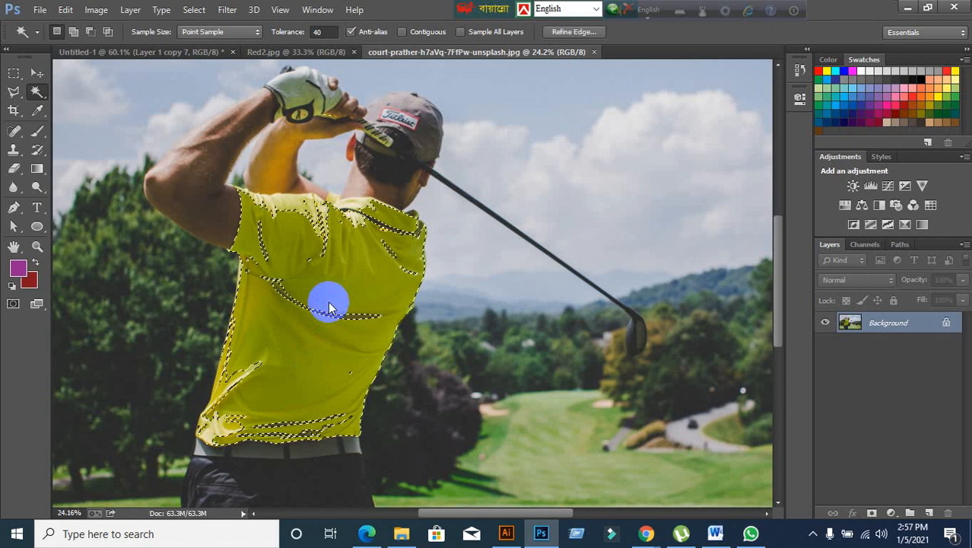
pyautogui.scroll(-2, 333, 310)
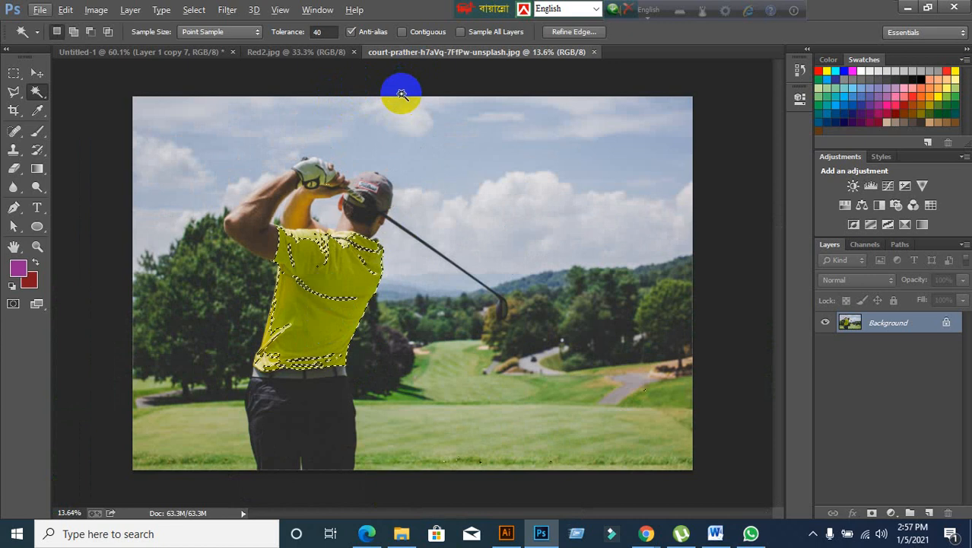
pyautogui.hotkey('ctrl', 'd')
# Step: Set the Magic Wand tolerance to 100, select the shirt's color across the photo with Contiguous off, and deselect
pyautogui.click(328, 33)
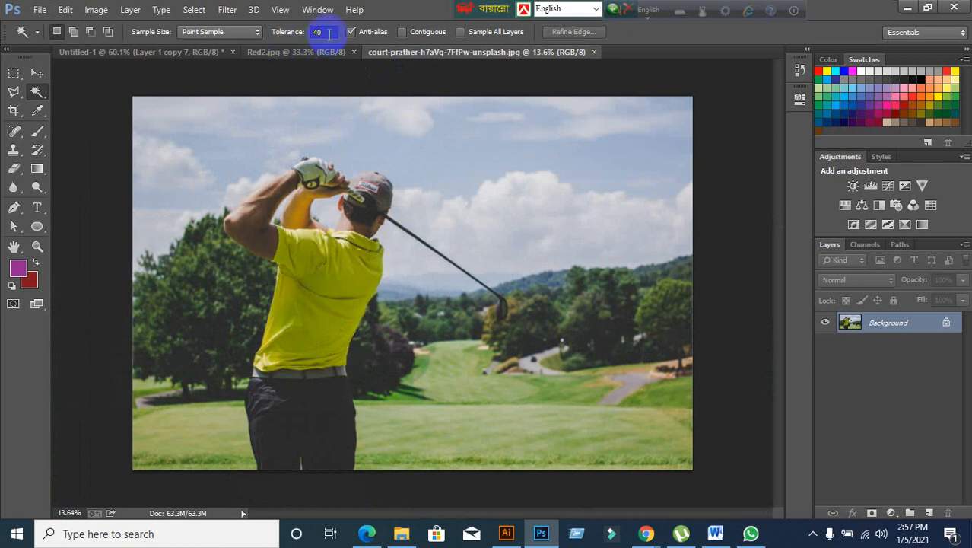
pyautogui.press('Return')
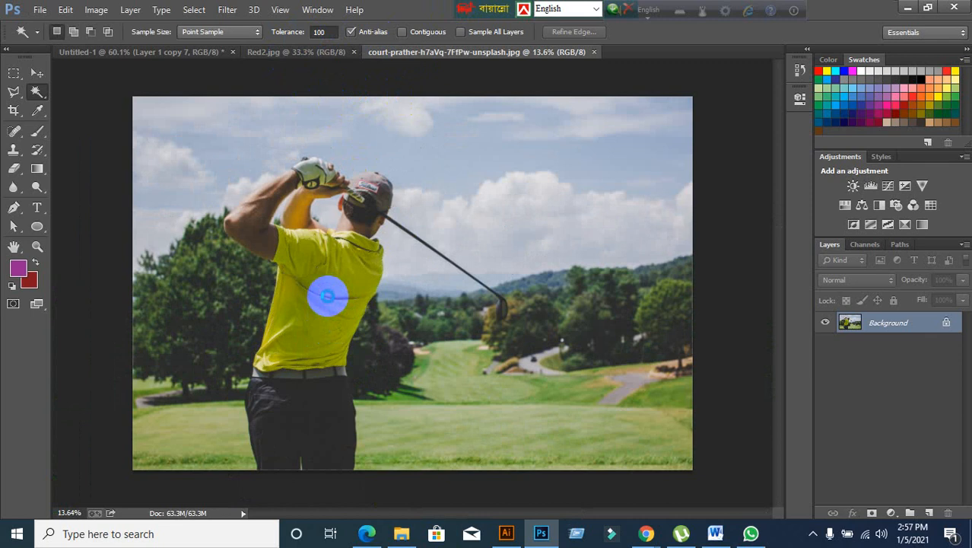
pyautogui.click(328, 296)
pyautogui.hotkey('ctrl', 'd')
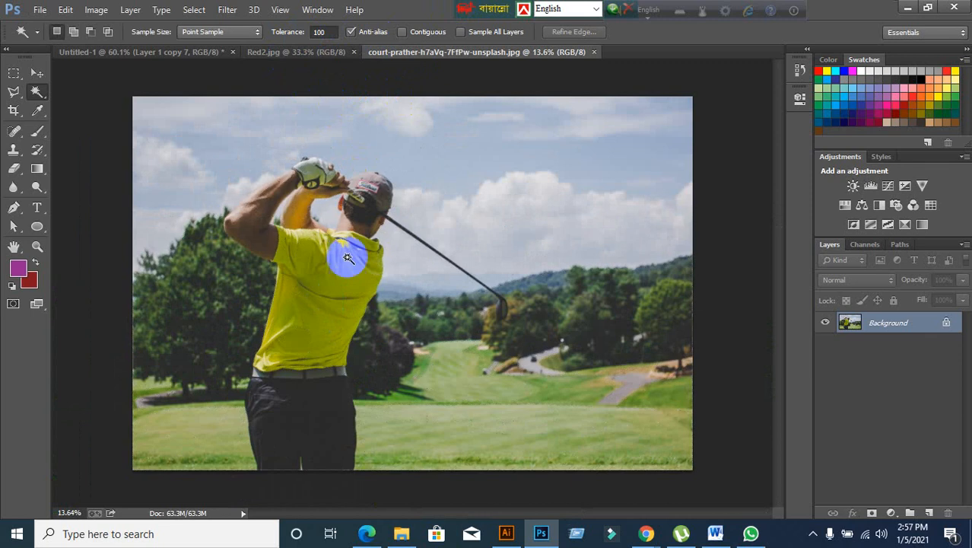
pyautogui.click(403, 32)
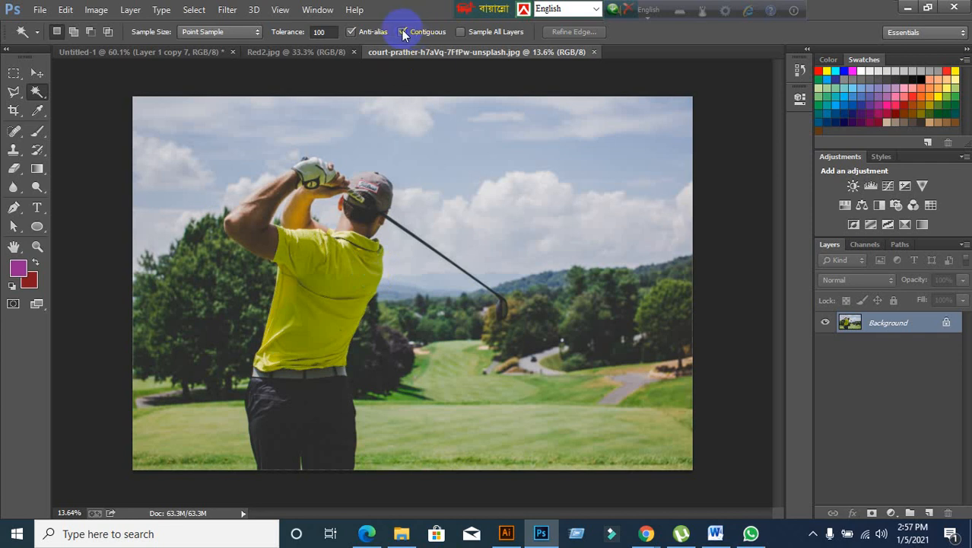
pyautogui.click(333, 35)
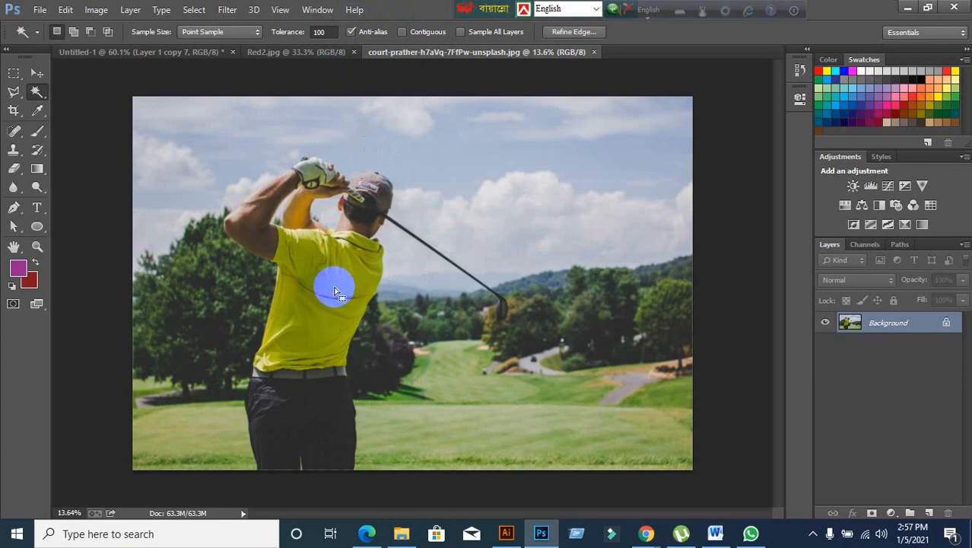
pyautogui.click(335, 291)
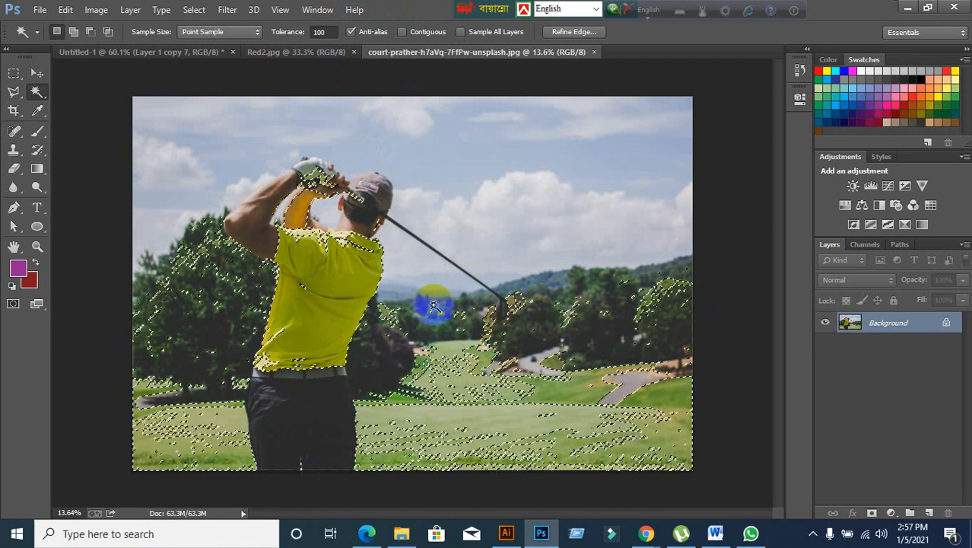
pyautogui.hotkey('ctrl', 'd')
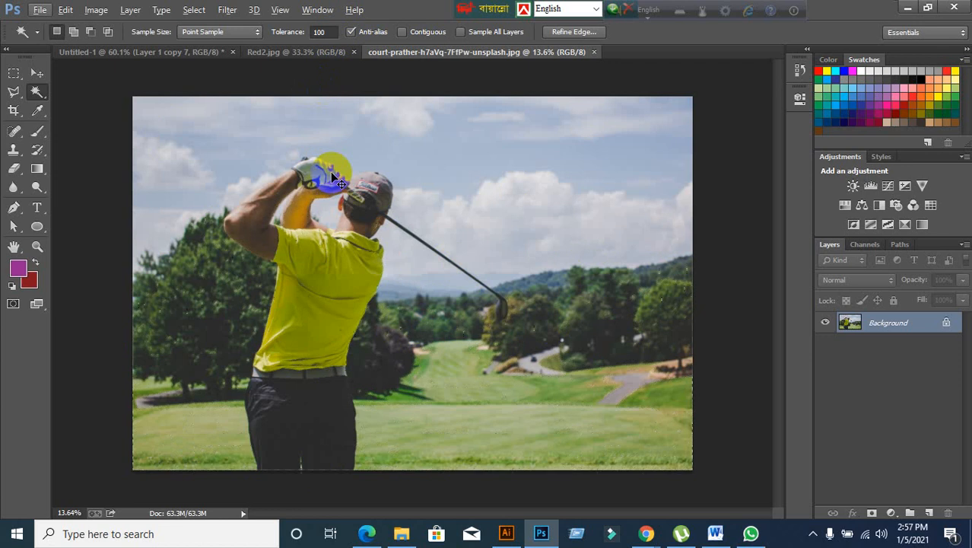
# Step: Set the Magic Wand tolerance to 200 and select from the yellow shirt with Contiguous off
pyautogui.click(320, 31)
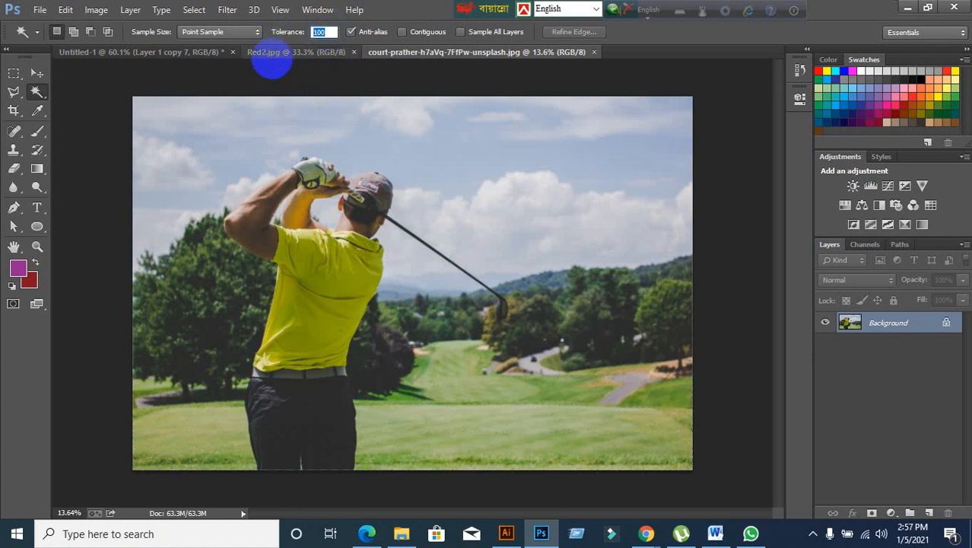
pyautogui.write('200')
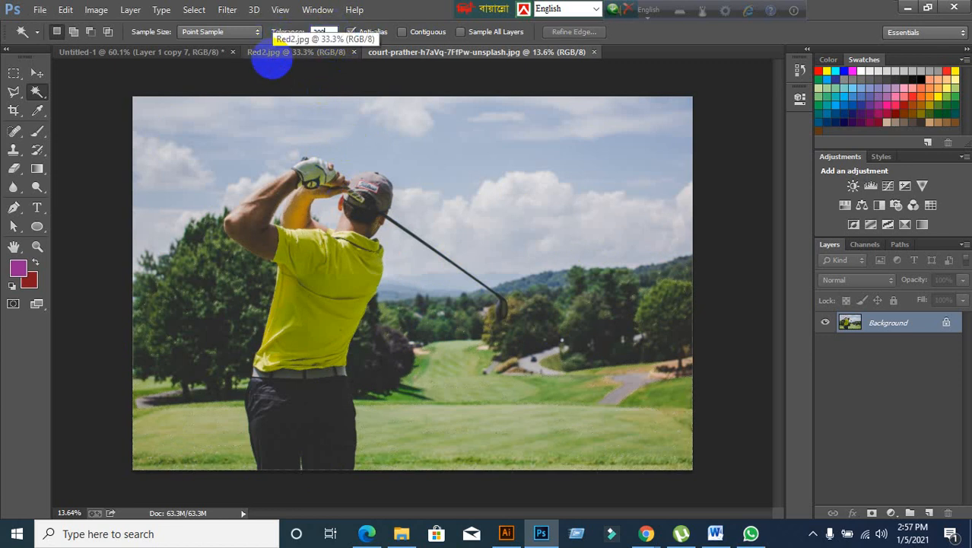
pyautogui.click(330, 280)
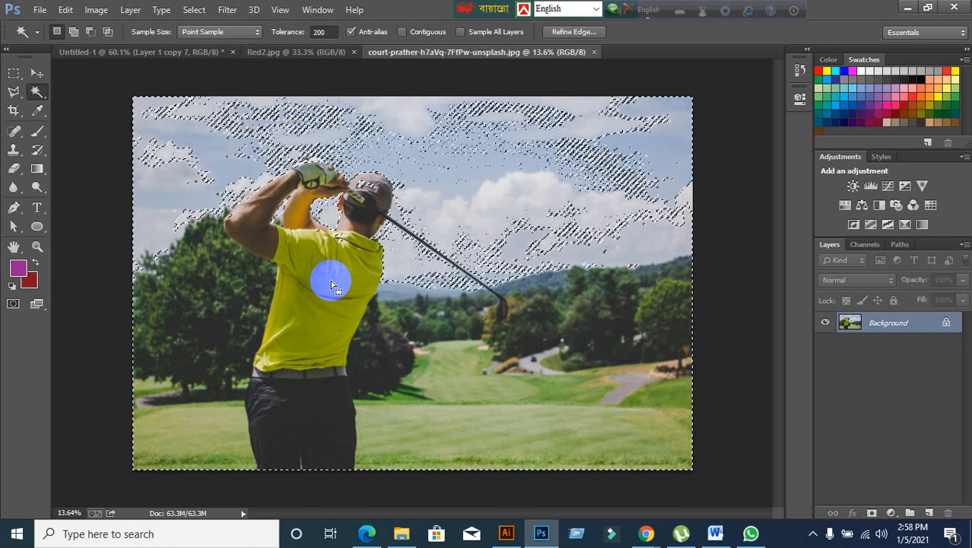
# Step: Clear the selection, set the Magic Wand tolerance to 100 with Contiguous on, select the golfer's yellow shirt, and deselect
pyautogui.hotkey('ctrl', 'd')
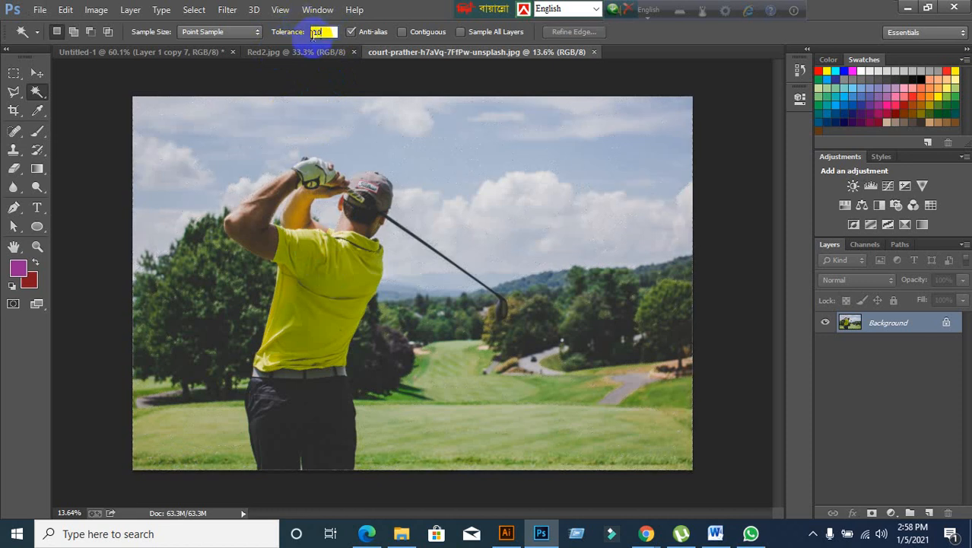
pyautogui.click(404, 32)
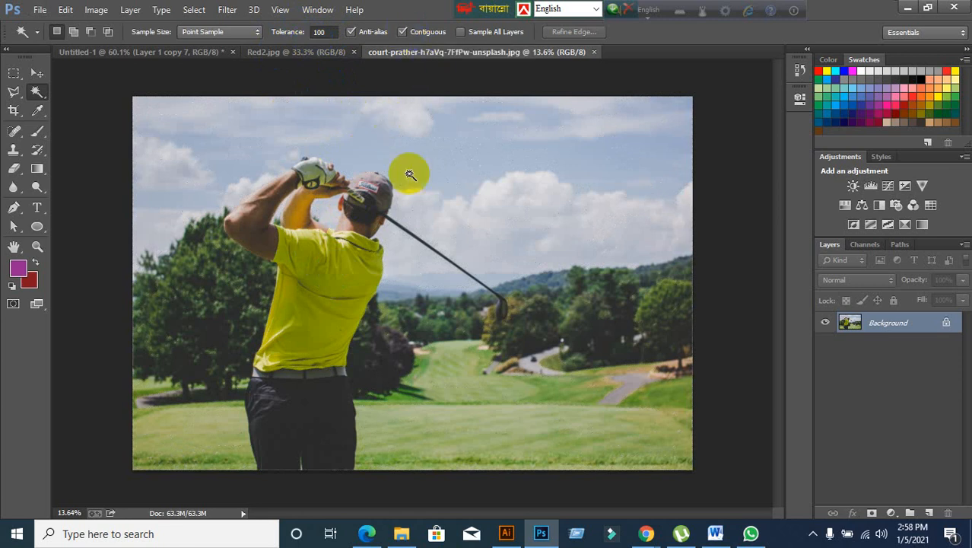
pyautogui.click(324, 299)
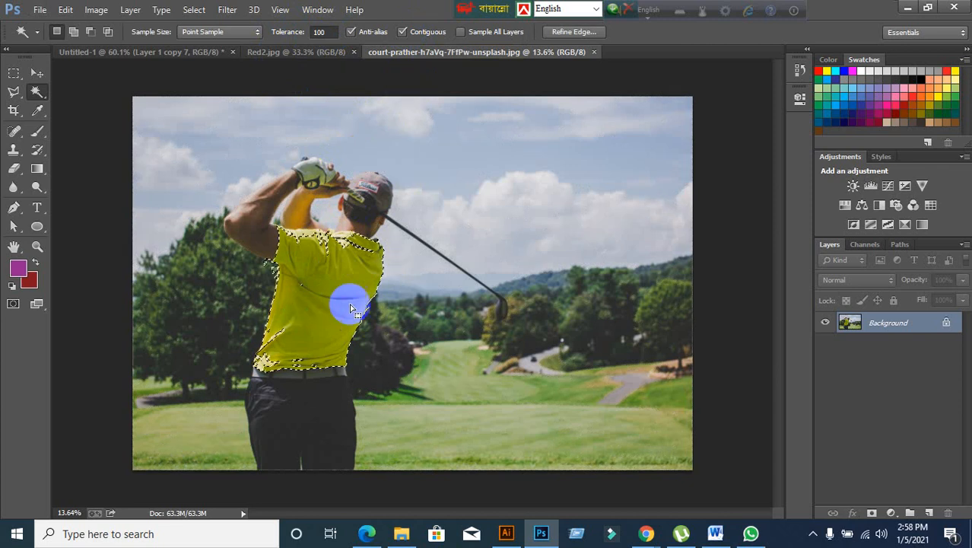
pyautogui.scroll(3, 288, 315)
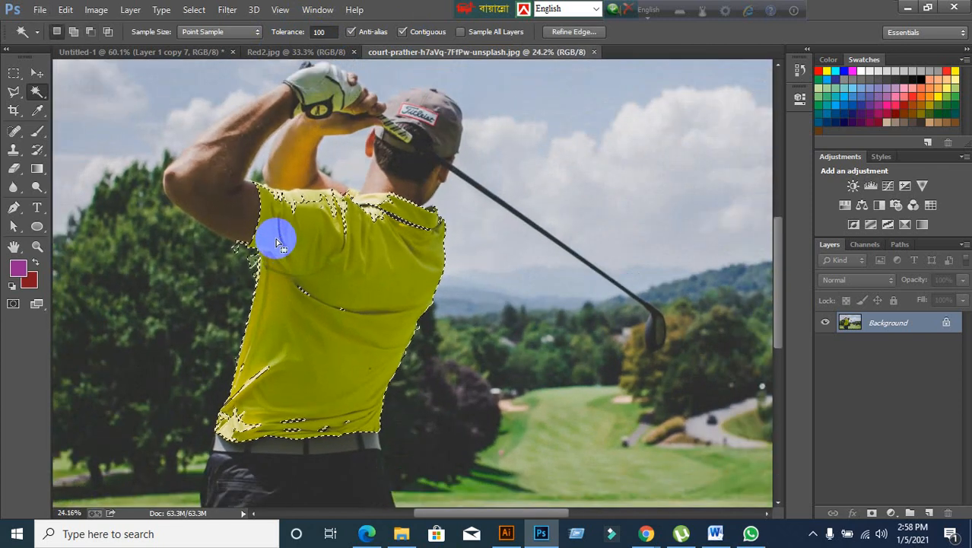
pyautogui.scroll(-3, 279, 244)
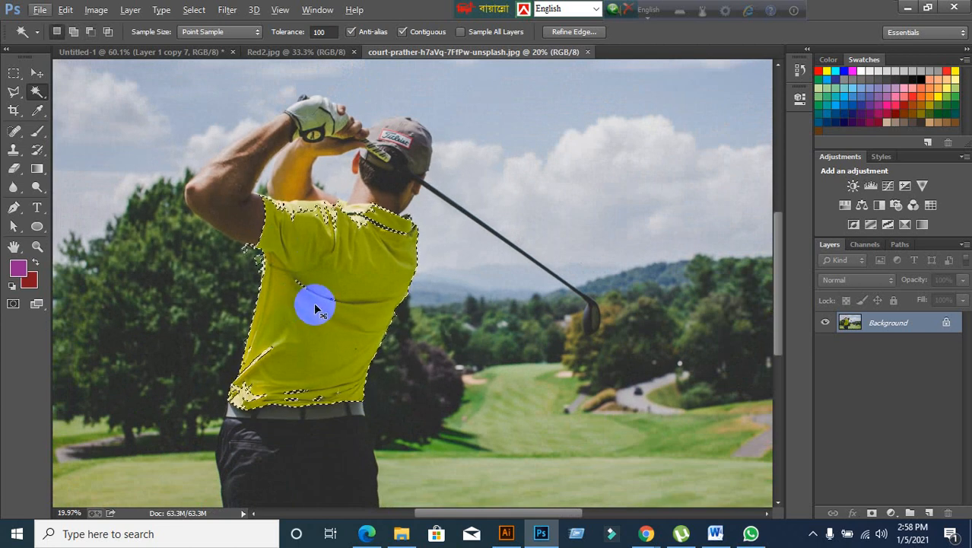
pyautogui.hotkey('ctrl', 'd')
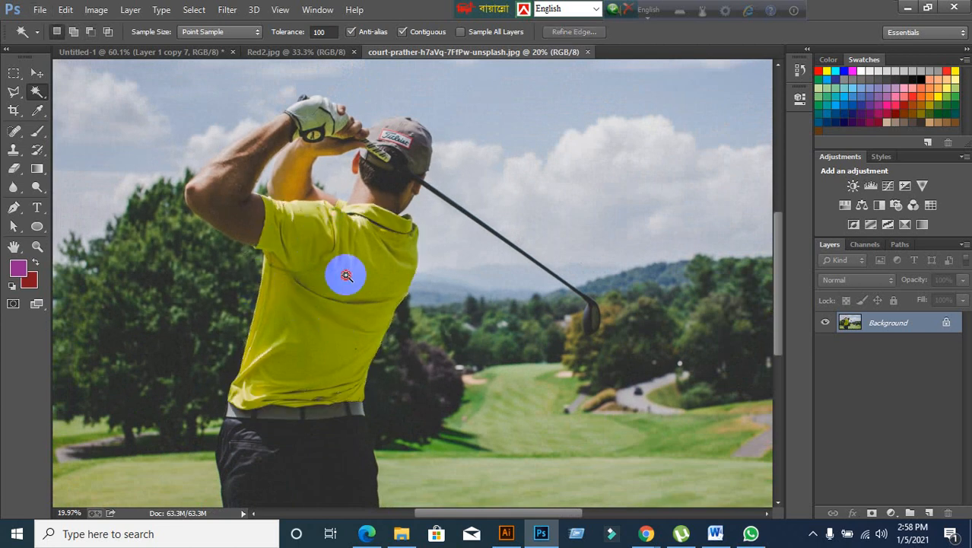
# Step: Select the yellow shirt once more by sampling its upper back at tolerance 100, and clear the selection
pyautogui.click(346, 244)
pyautogui.scroll(-1, 367, 231)
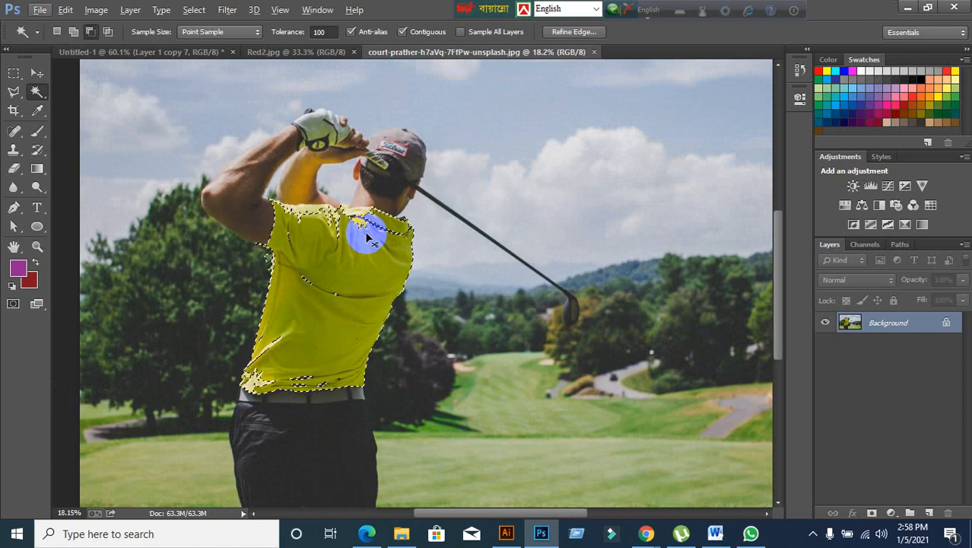
pyautogui.keyDown('alt'); pyautogui.click(365, 231); pyautogui.keyUp('alt')
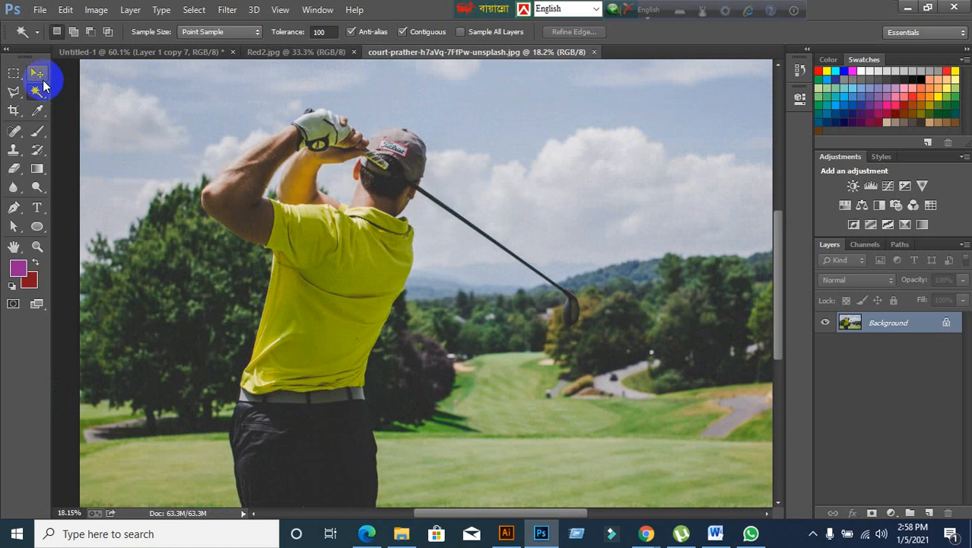
# Step: In Red2.jpg, clear the rectangular selection, select the baby's skin at tolerance 100 with Contiguous on, and deselect
pyautogui.click(307, 54)
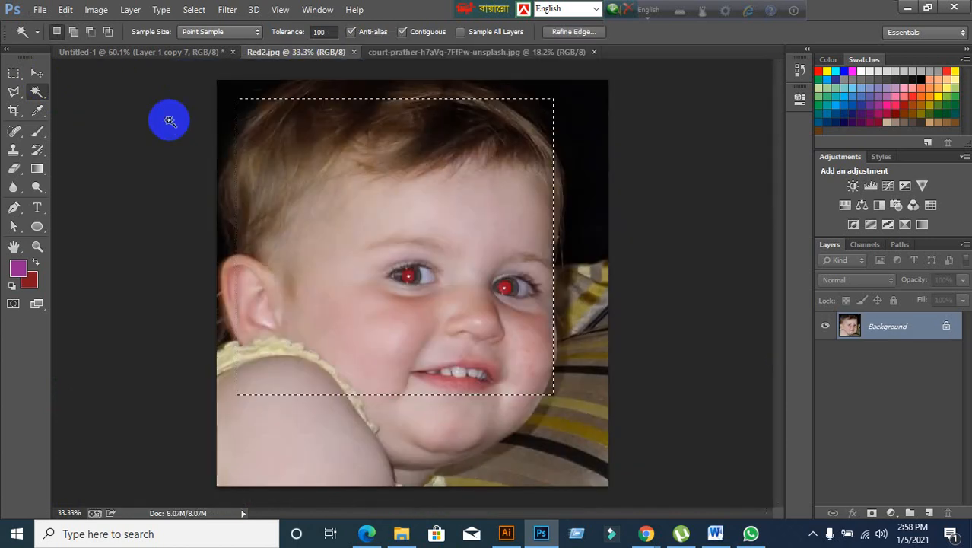
pyautogui.click(126, 112)
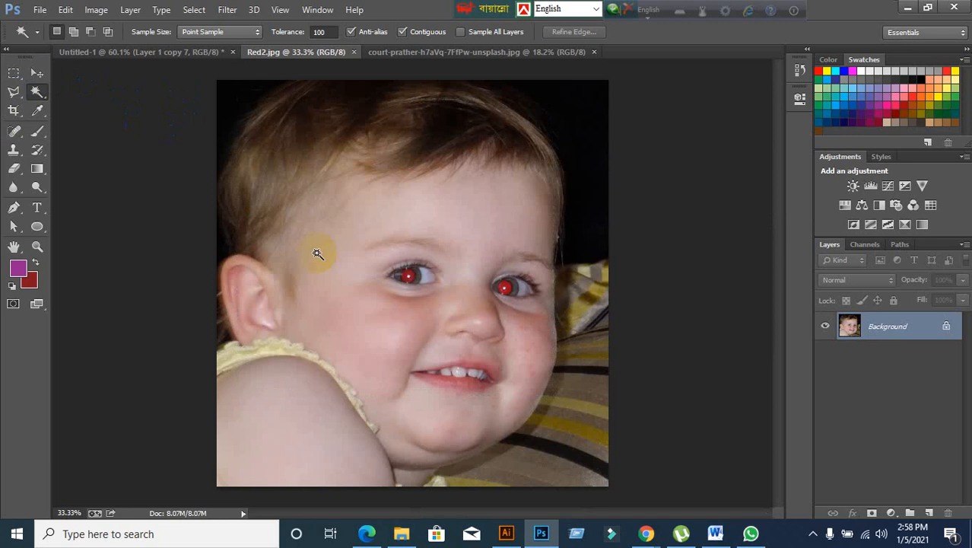
pyautogui.click(384, 326)
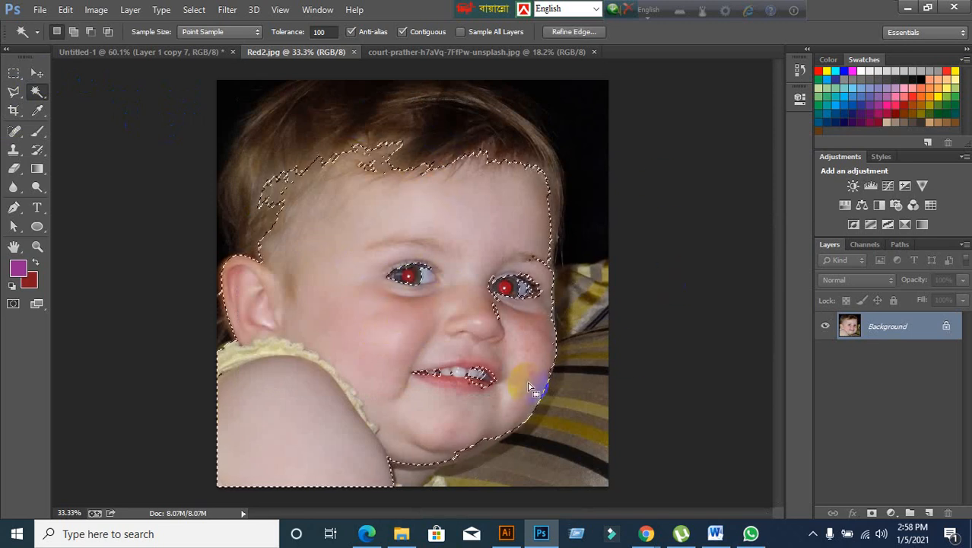
pyautogui.click(442, 136)
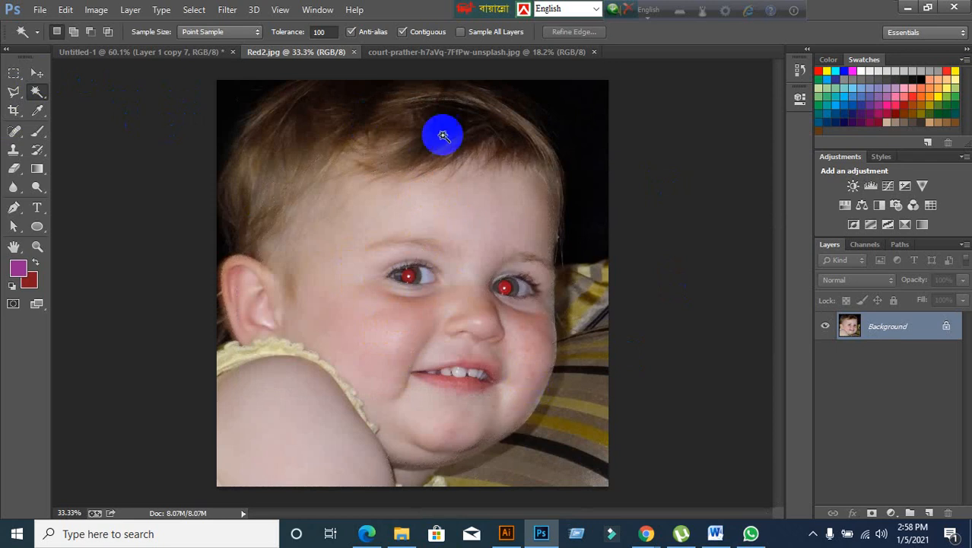
# Step: Turn off Contiguous, select the baby's skin color across the whole photo at tolerance 100, and deselect
pyautogui.click(404, 32)
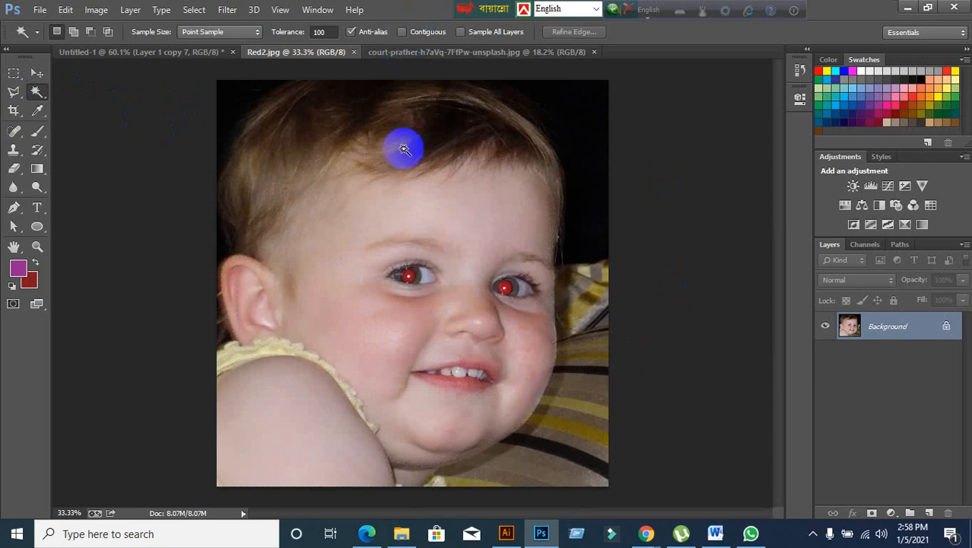
pyautogui.click(352, 311)
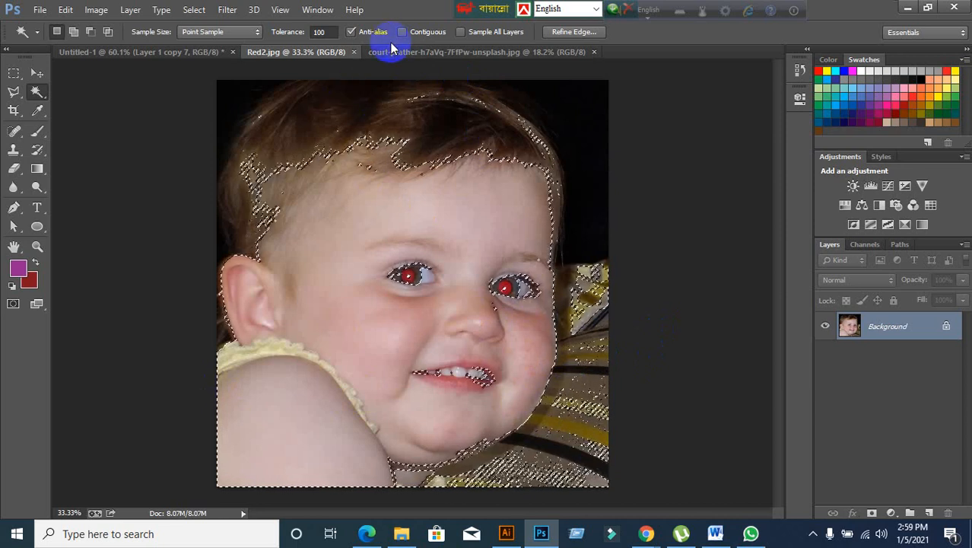
pyautogui.hotkey('ctrl', 'd')
# Step: Set the Magic Wand tolerance to 20, sample the baby's cheek with Contiguous off, and deselect
pyautogui.click(325, 31)
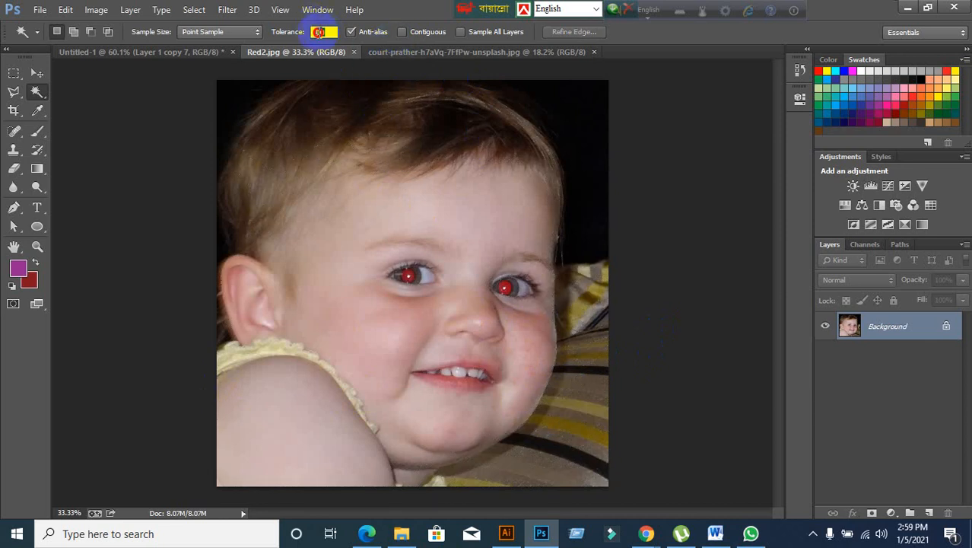
pyautogui.doubleClick(319, 31)
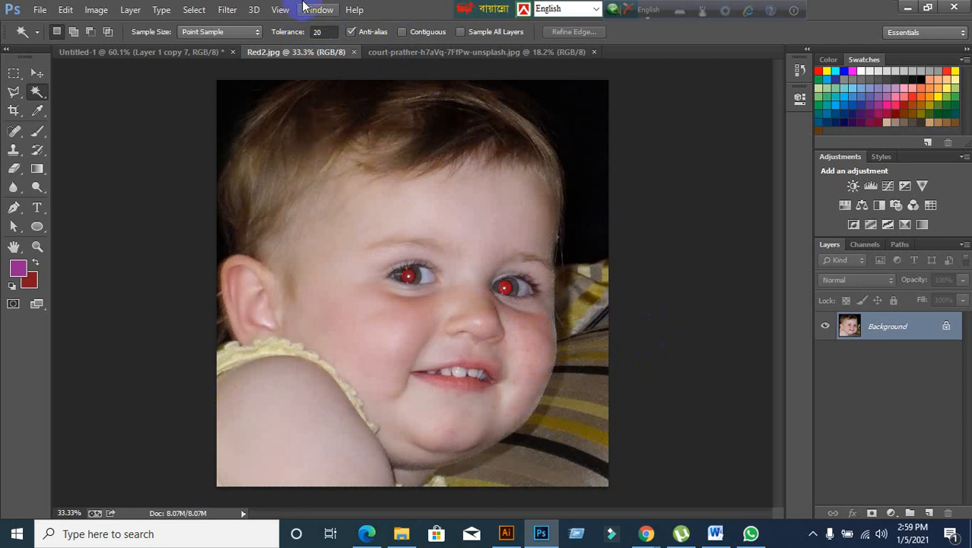
pyautogui.click(363, 298)
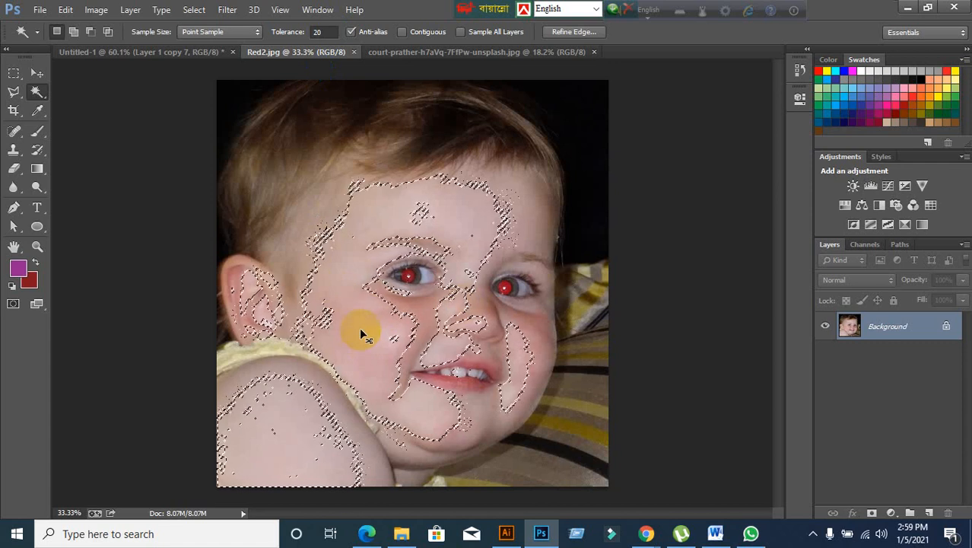
pyautogui.hotkey('ctrl', 'd')
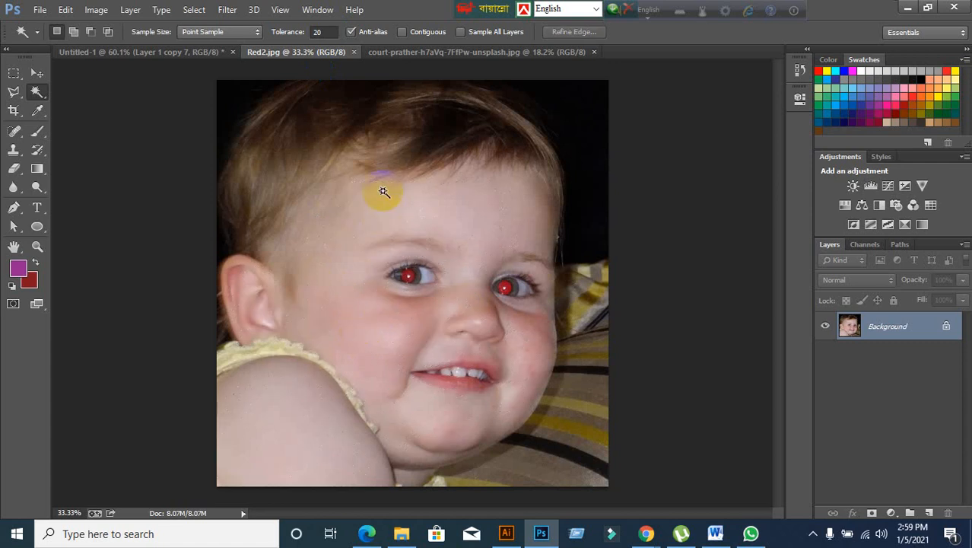
pyautogui.click(330, 38)
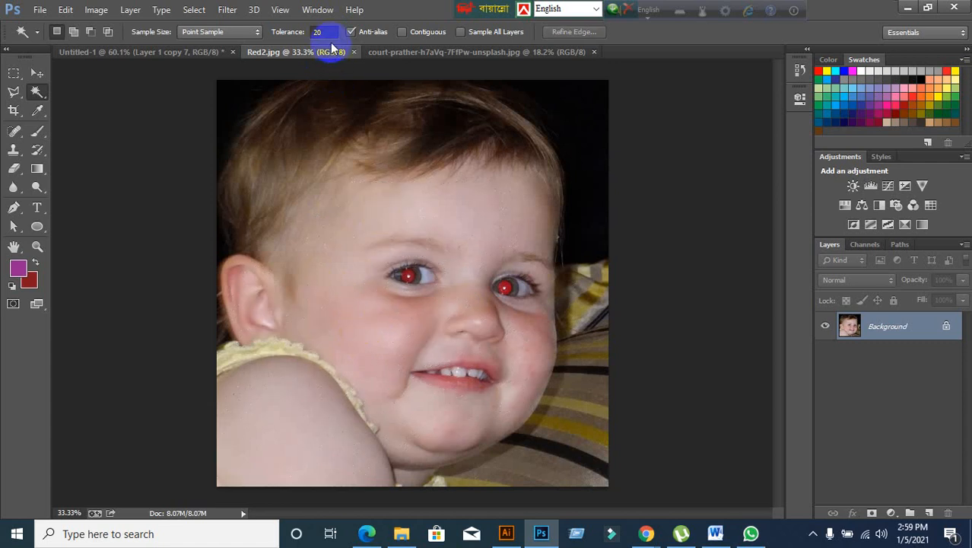
# Step: In the golfer photo, turn on Contiguous, select from the shirt at tolerance 20, fill it with the red background color, and deselect
pyautogui.click(454, 51)
pyautogui.click(401, 32)
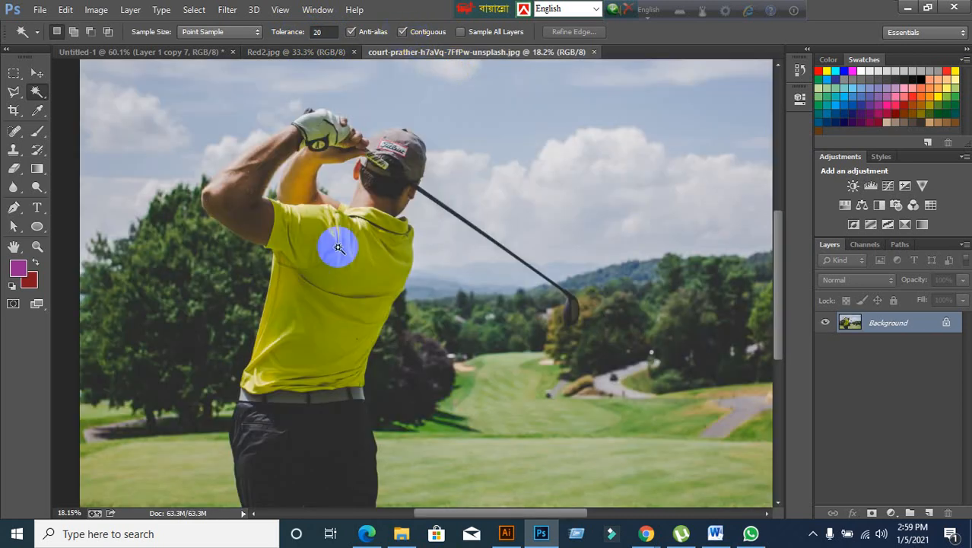
pyautogui.click(337, 274)
pyautogui.press('BackSpace')
pyautogui.hotkey('ctrl', 'd')
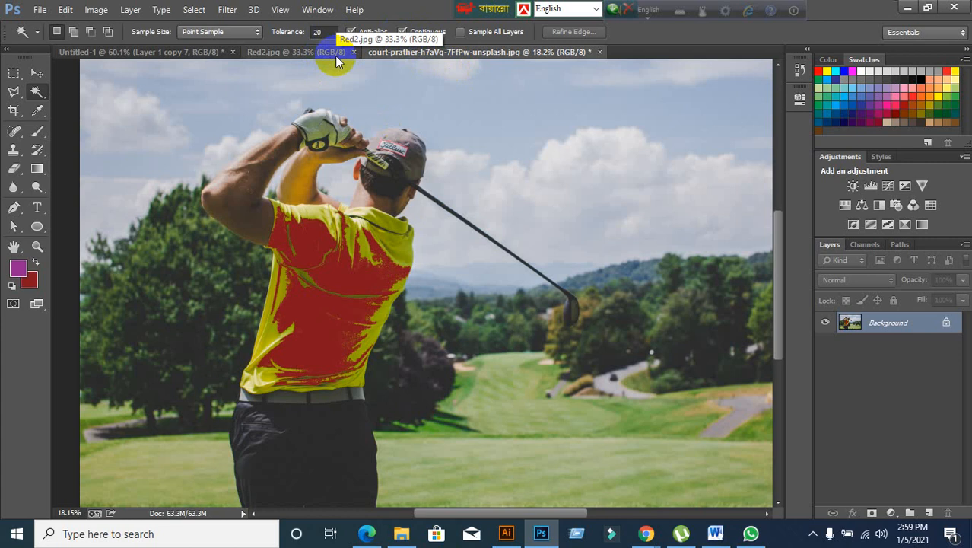
# Step: Undo the red fill on the shirt and clear the selection
pyautogui.hotkey('ctrl', 'alt', 'z')
pyautogui.hotkey('ctrl', 'alt', 'z')
pyautogui.hotkey('ctrl', 'd')
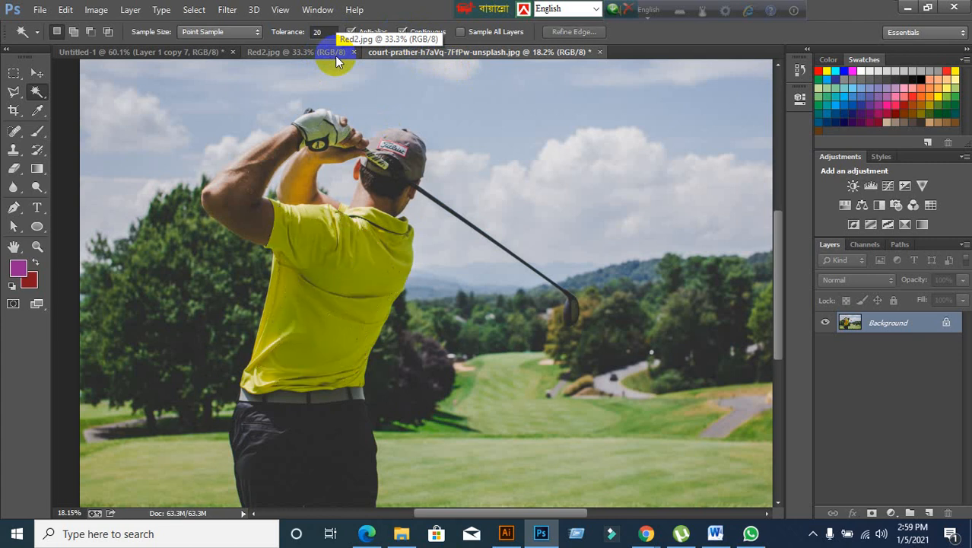
# Step: Set the Magic Wand tolerance to 100 and select the yellow shirt with Contiguous on
pyautogui.click(320, 32)
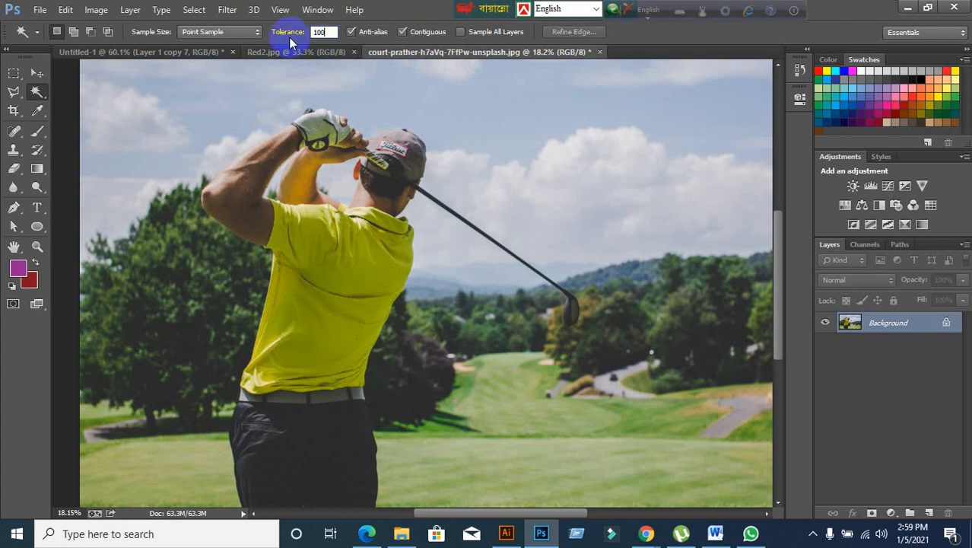
pyautogui.press('Return')
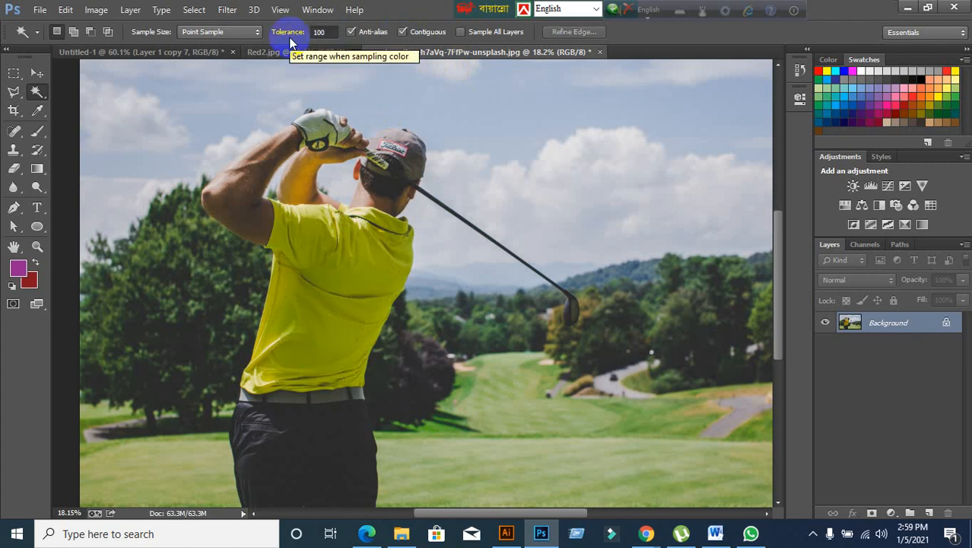
pyautogui.click(325, 289)
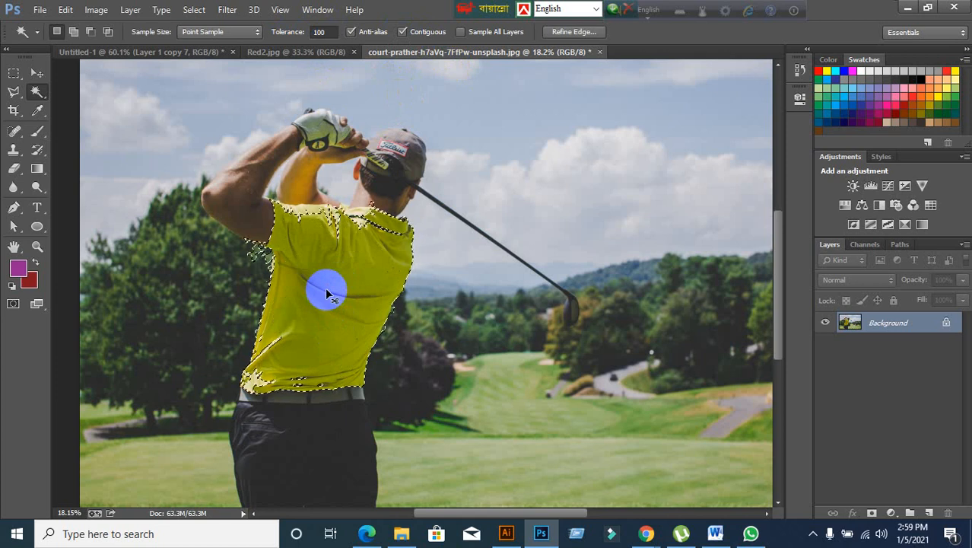
# Step: Turn off Contiguous, drop the current selection, and select the shirt's color across the whole golfer photo at tolerance 100
pyautogui.click(402, 31)
pyautogui.click(351, 265)
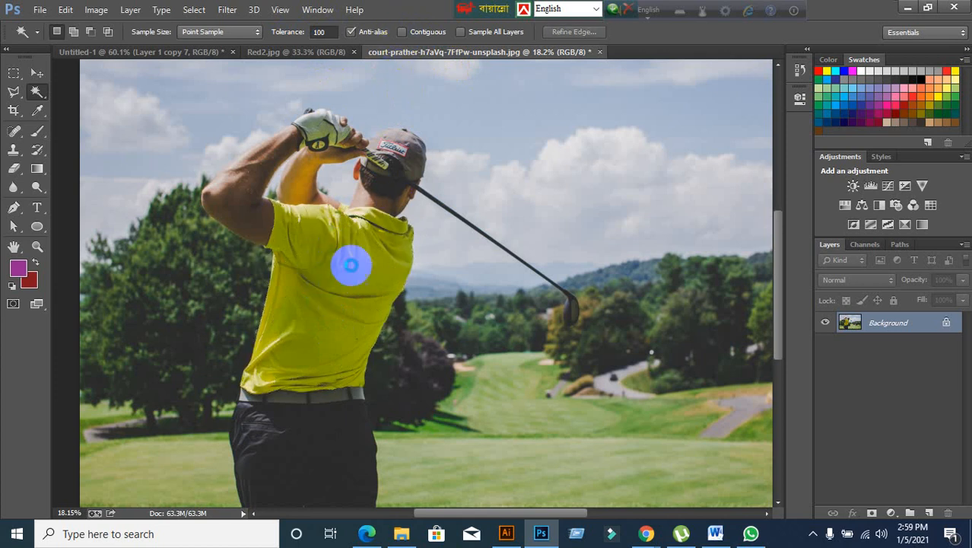
pyautogui.click(381, 166)
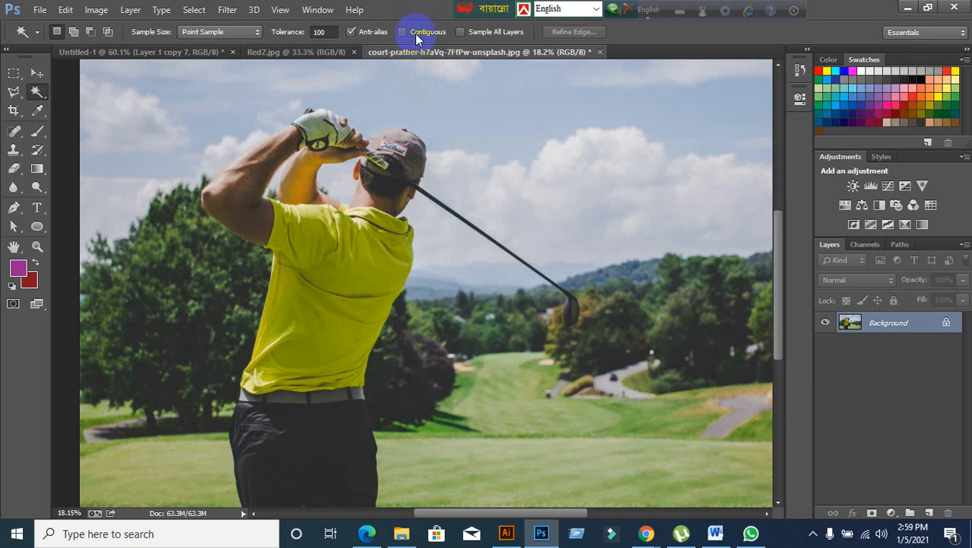
pyautogui.click(351, 288)
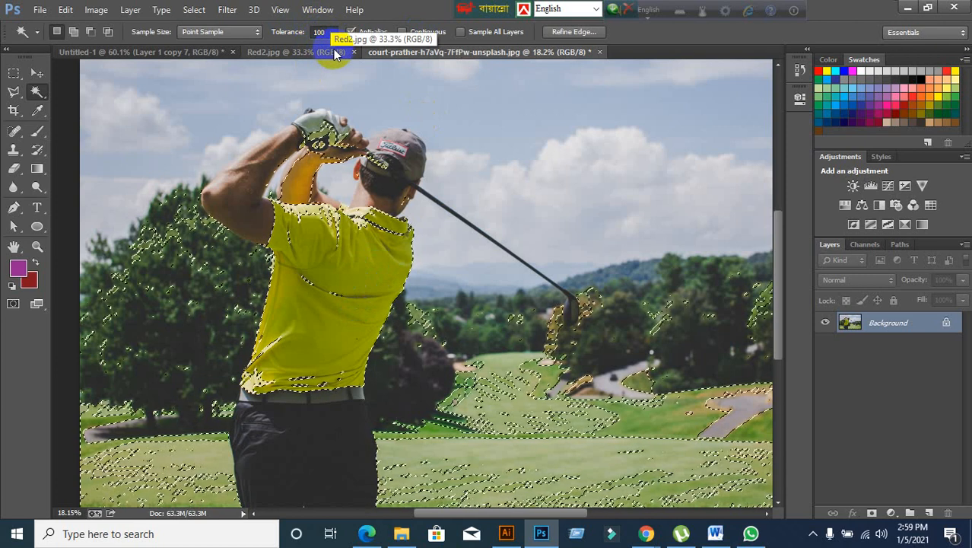
# Step: Clear the photo-wide selection, turn Contiguous back on, and select only the yellow shirt
pyautogui.hotkey('ctrl', 'd')
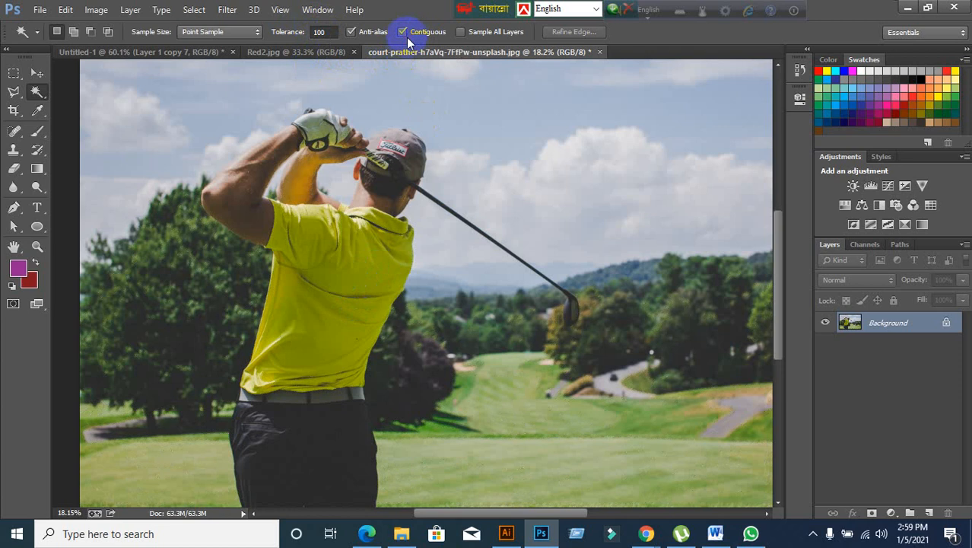
pyautogui.click(362, 276)
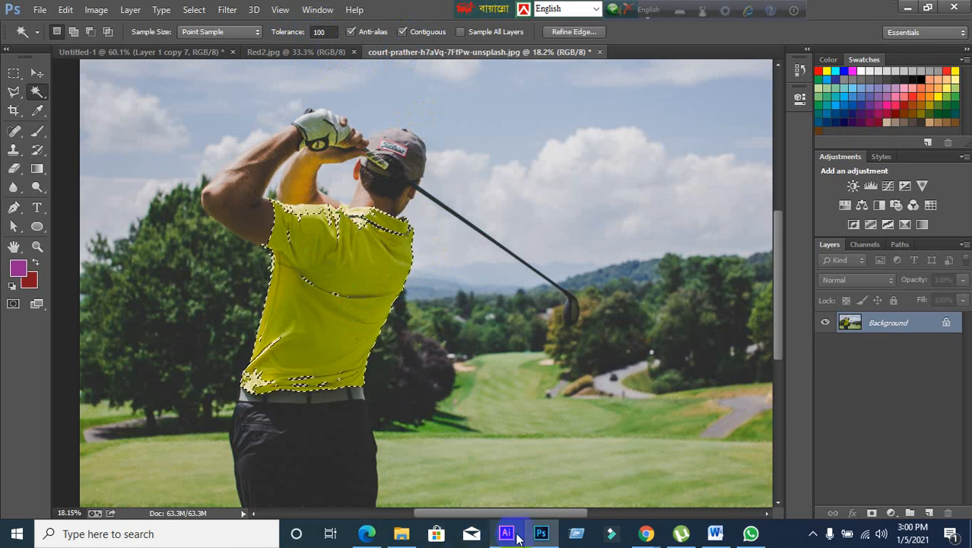
# Step: In Red2.jpg, select from the red pupil of the baby's eye above the ear-side cheek at tolerance 100 with Contiguous on
pyautogui.click(303, 53)
pyautogui.scroll(5, 410, 285)
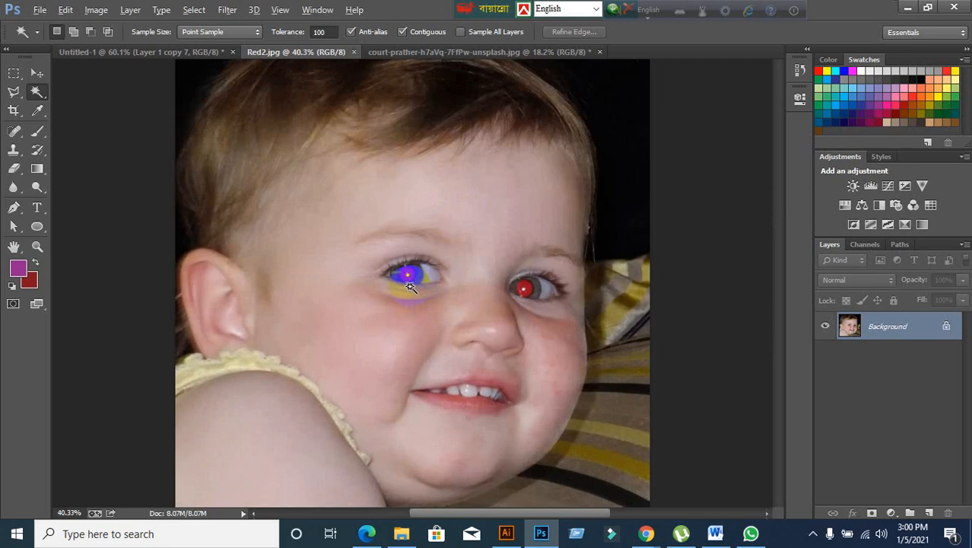
pyautogui.scroll(8, 409, 286)
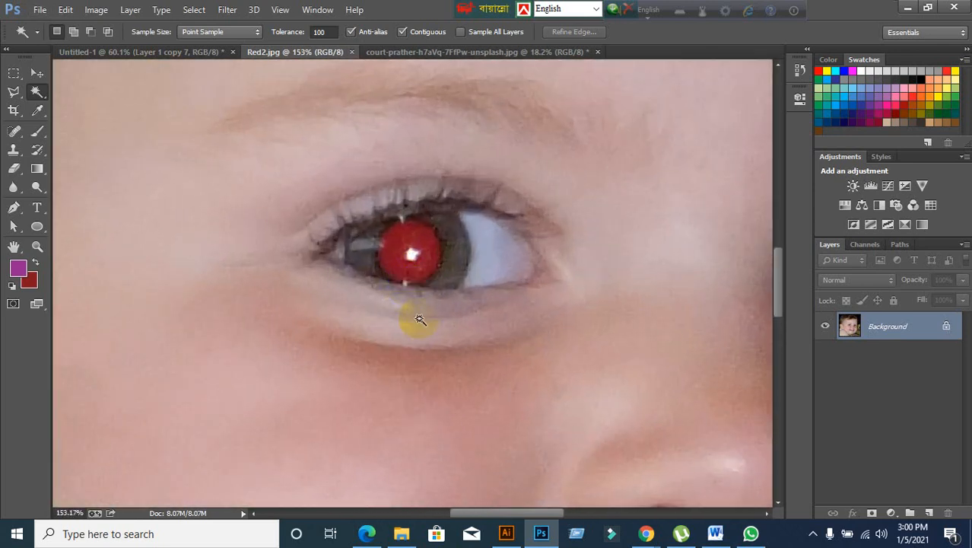
pyautogui.click(400, 244)
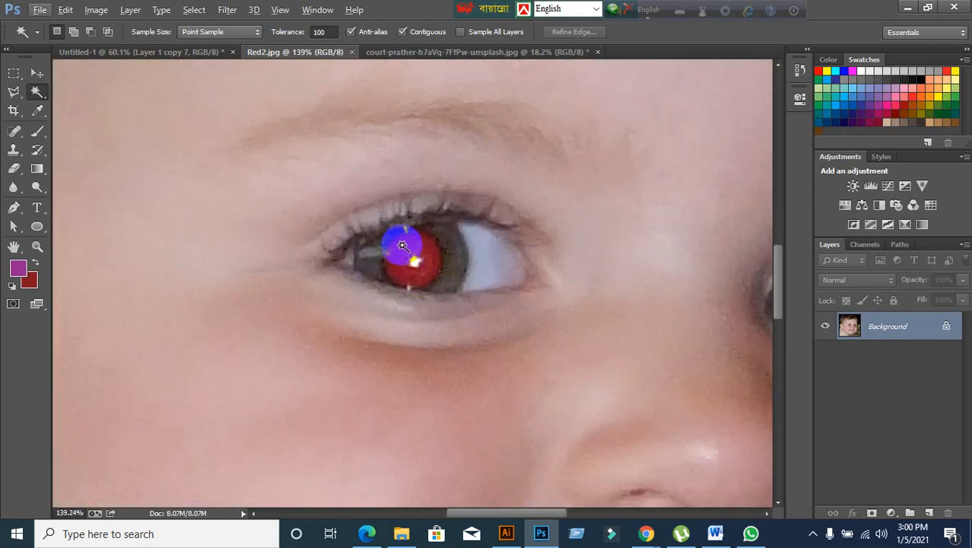
pyautogui.click(403, 245)
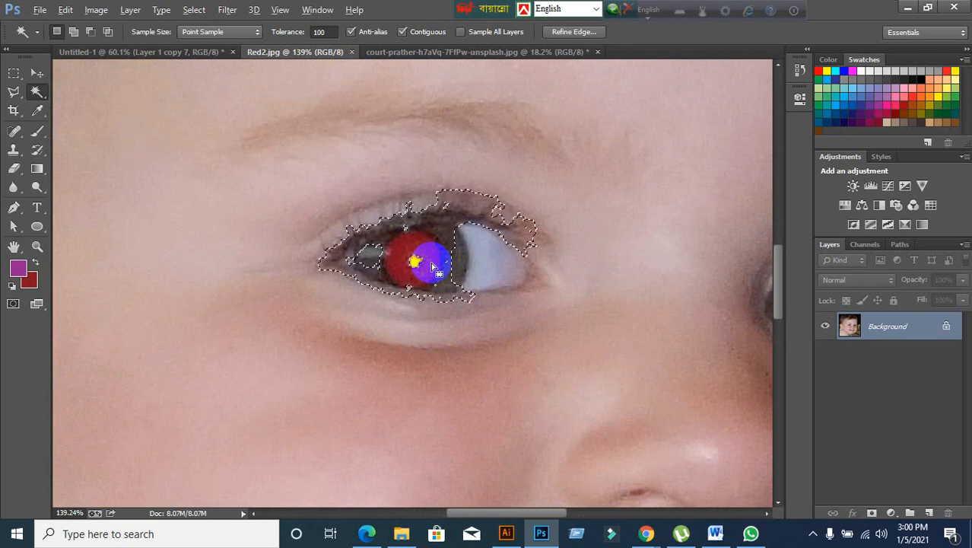
pyautogui.scroll(-2, 431, 265)
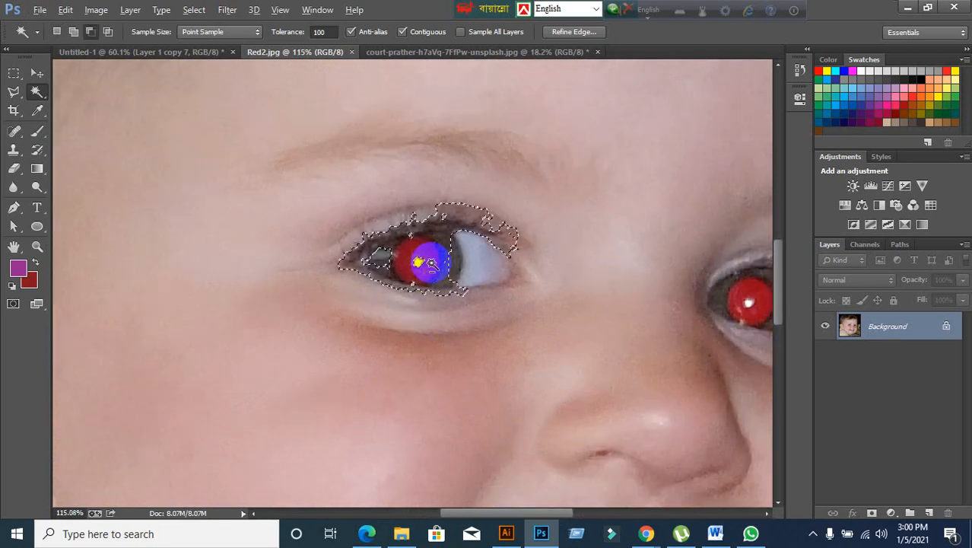
# Step: Clear the eye selection, try selecting the iris beside the red pupil at tolerance 100, and drop that selection too
pyautogui.scroll(-1, 432, 263)
pyautogui.hotkey('ctrl', 'd')
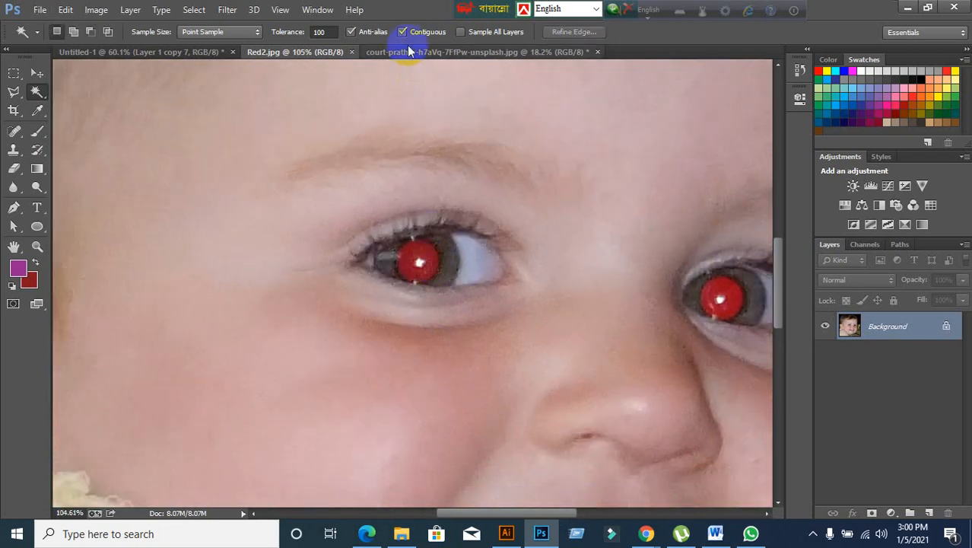
pyautogui.click(402, 32)
pyautogui.scroll(-1, 421, 260)
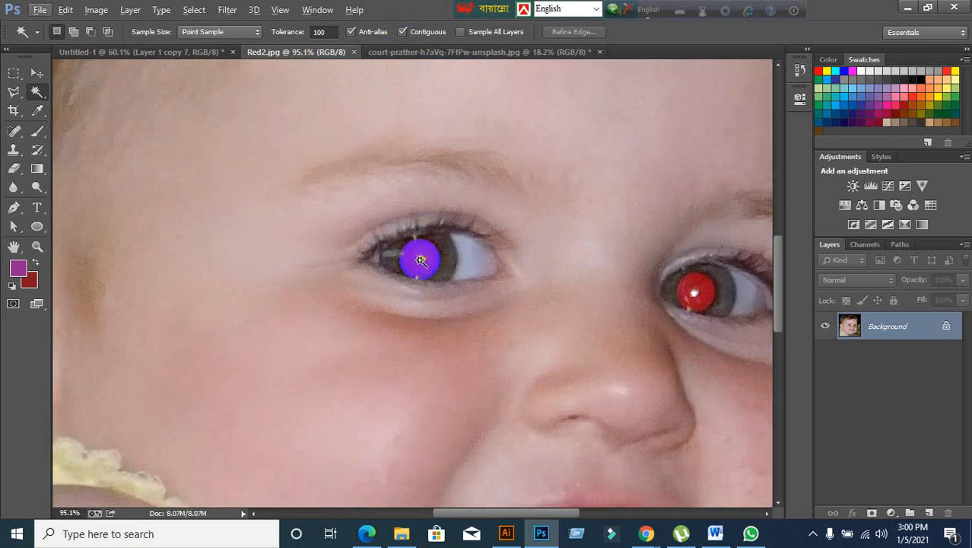
pyautogui.click(445, 260)
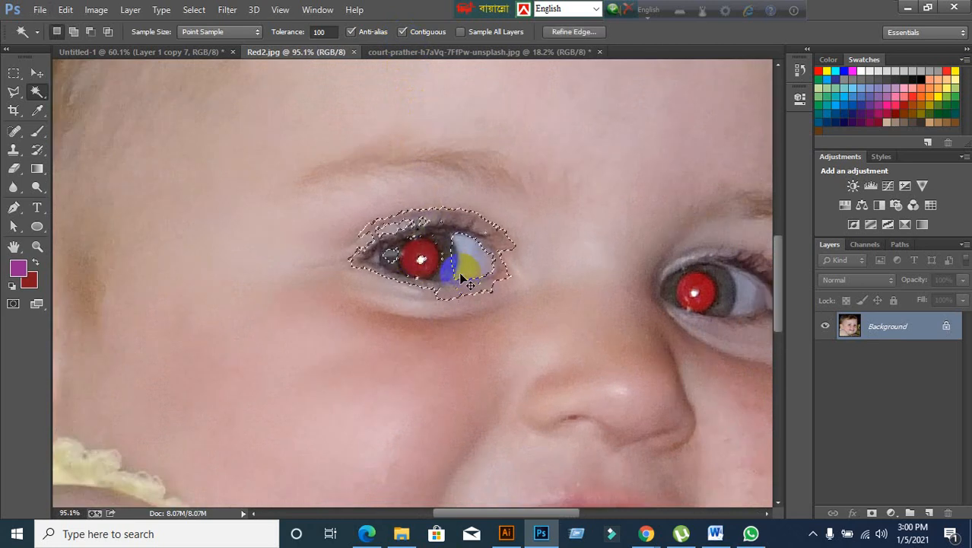
pyautogui.hotkey('ctrl', 'd')
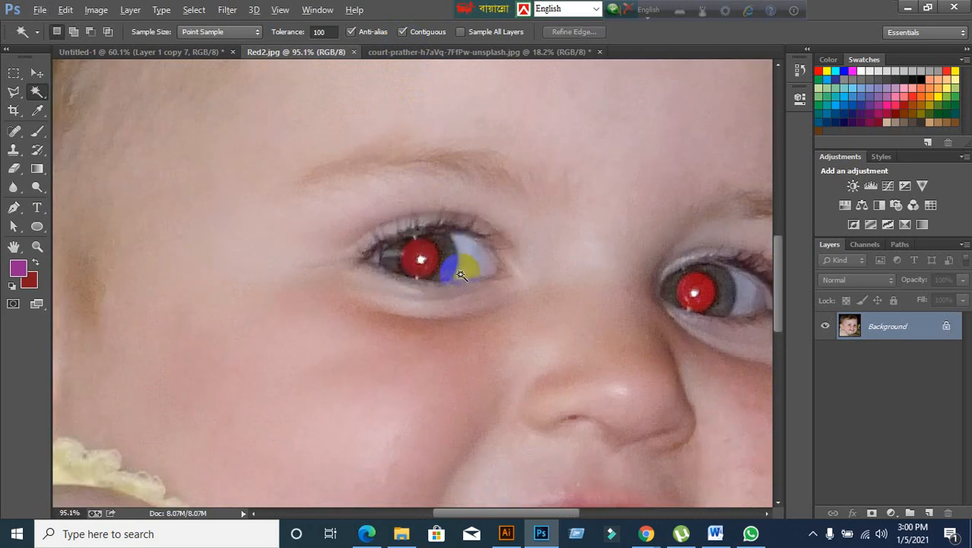
# Step: Set the Magic Wand tolerance to 20 with Contiguous on
pyautogui.scroll(-2, 461, 275)
pyautogui.click(37, 72)
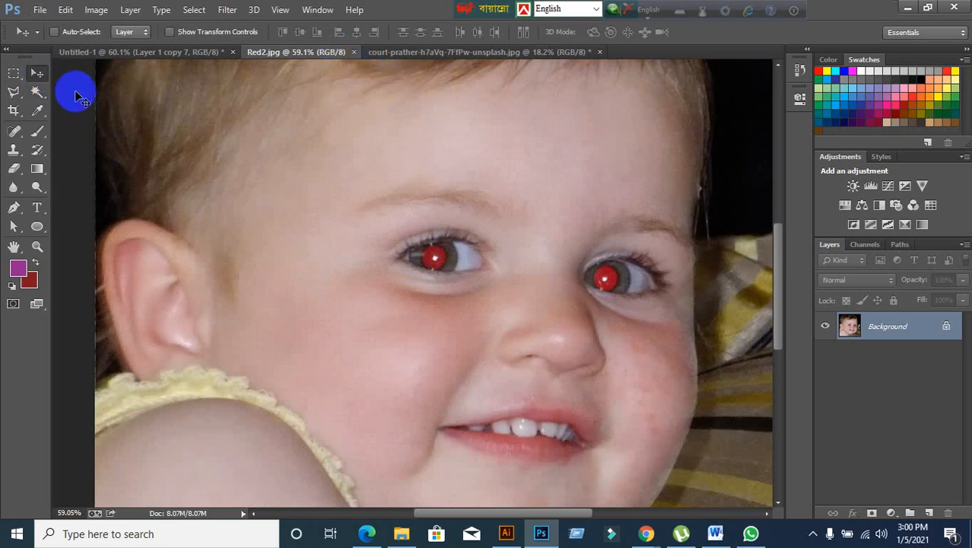
pyautogui.click(37, 91)
pyautogui.click(321, 31)
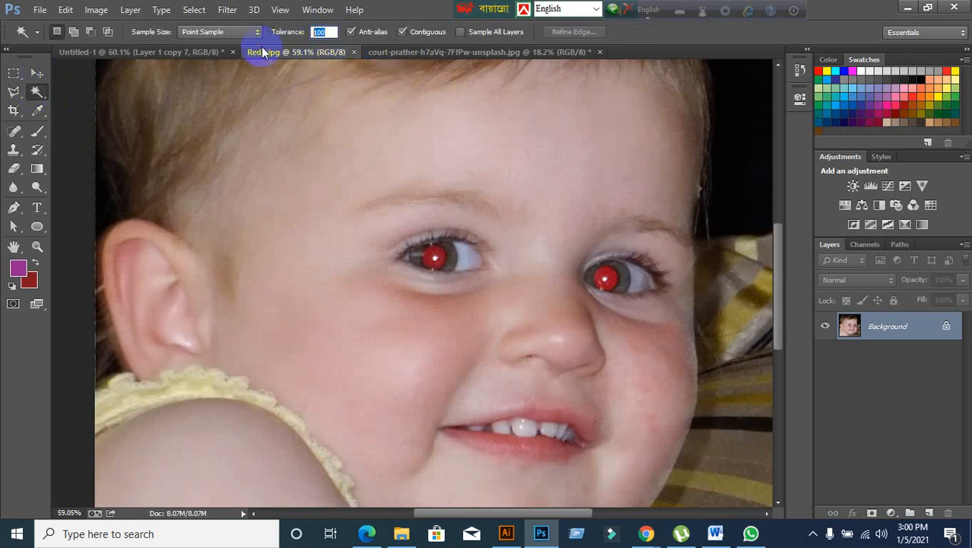
pyautogui.write('20')
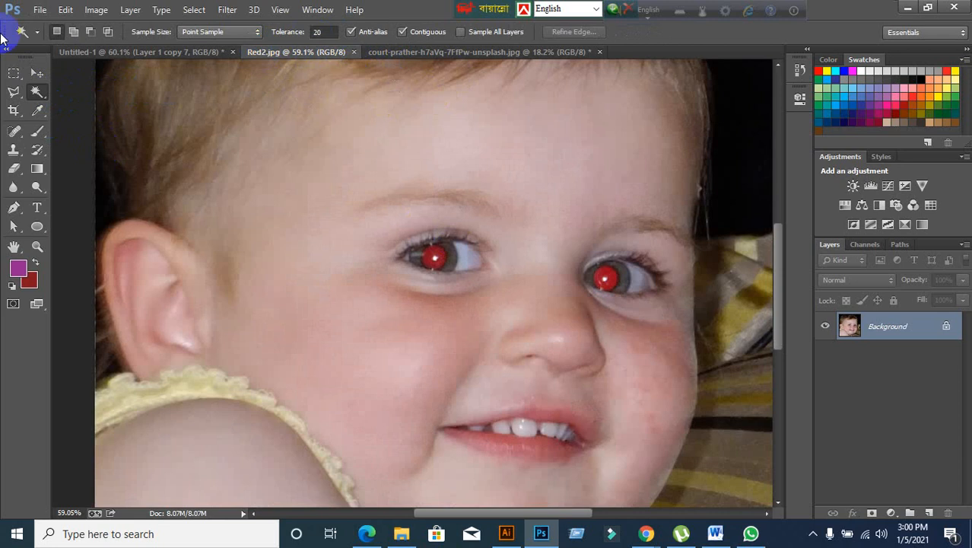
pyautogui.click(35, 72)
pyautogui.moveTo(47, 98); pyautogui.dragTo(96, 90)
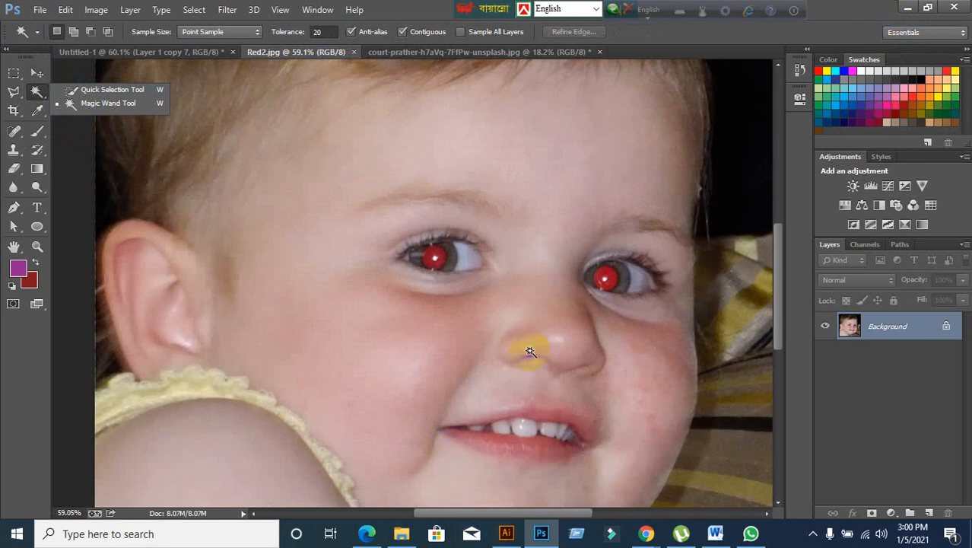
pyautogui.click(405, 10)
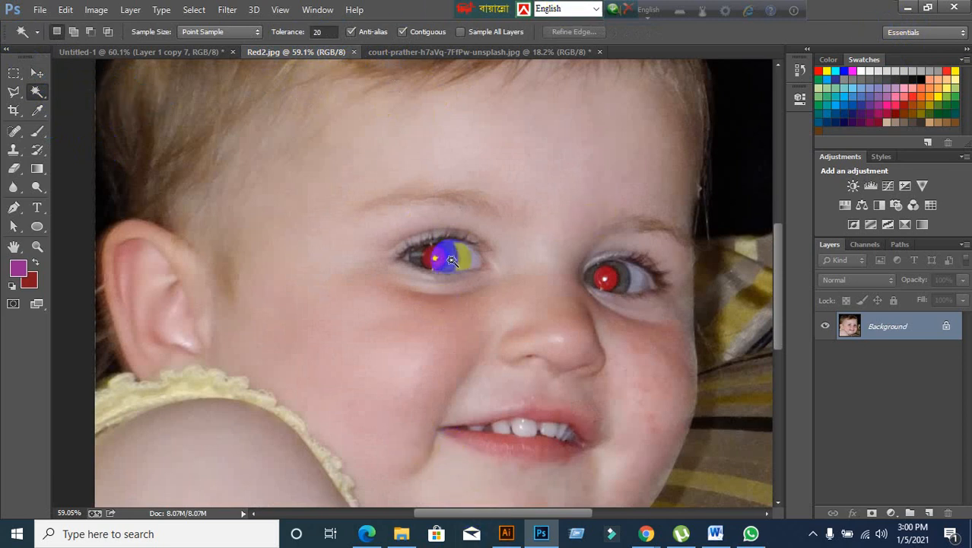
# Step: Switch to the golfer photo with the Move tool active and clear its shirt selection
pyautogui.click(36, 73)
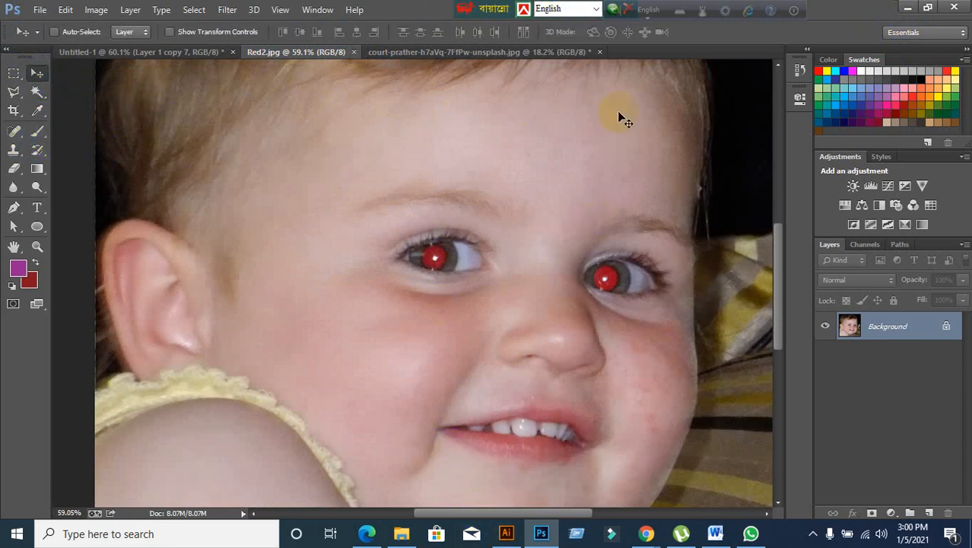
pyautogui.click(592, 53)
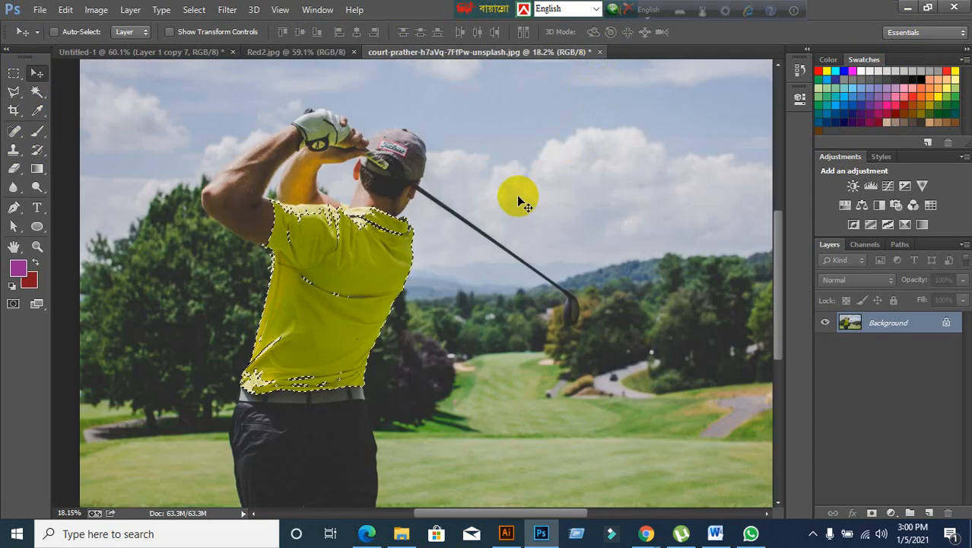
pyautogui.click(468, 337)
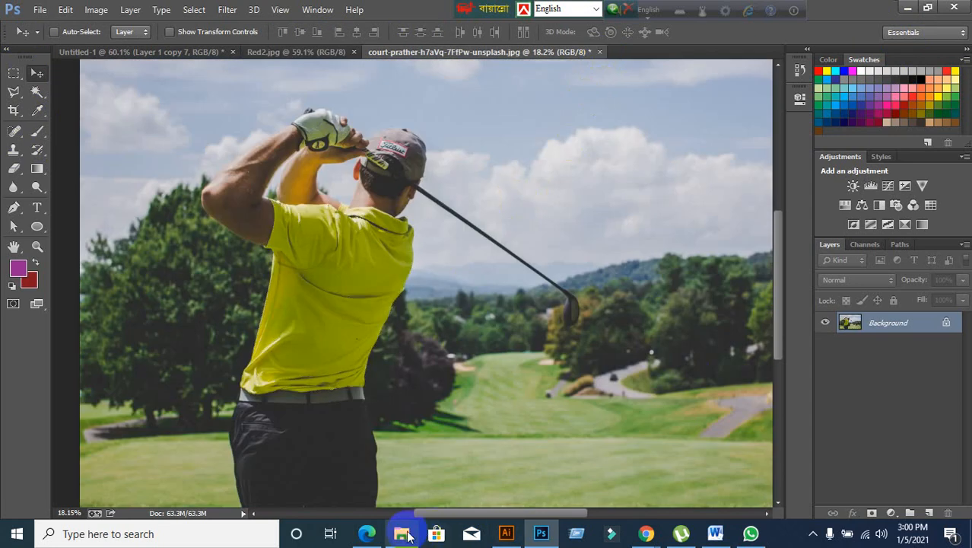
# Step: Find the belt image Sandro_SFACE00079_20_V4 in the Sample Image folder and open it in Photoshop as its own document
pyautogui.click(402, 533)
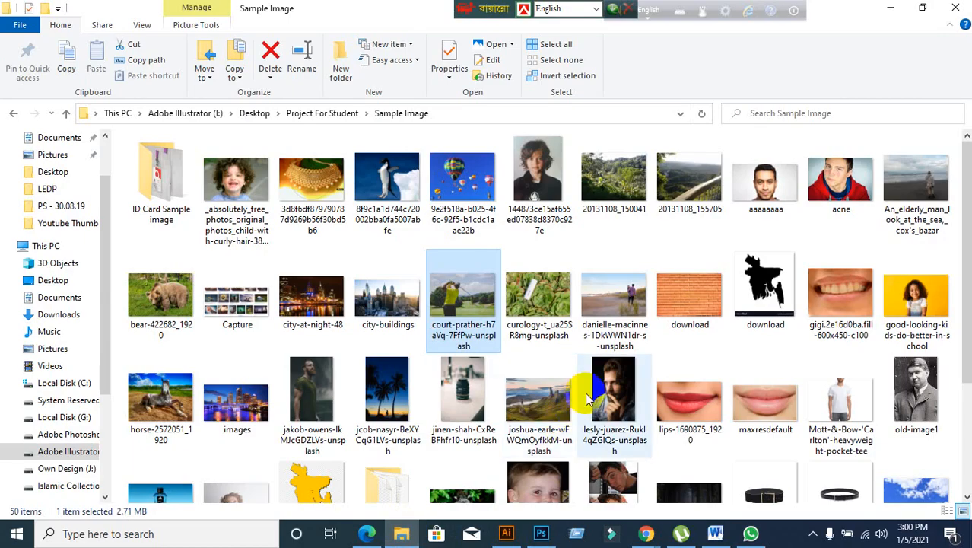
pyautogui.scroll(-2, 586, 399)
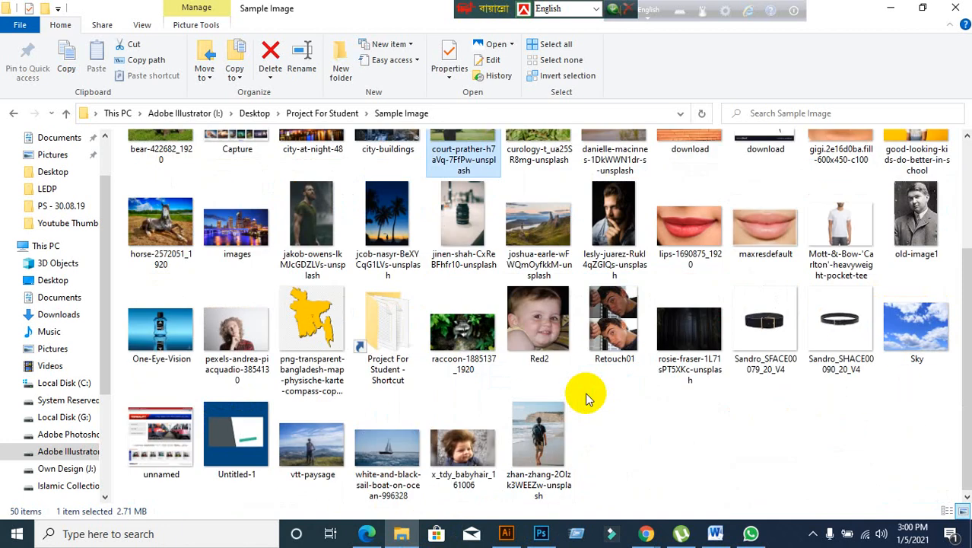
pyautogui.click(637, 443)
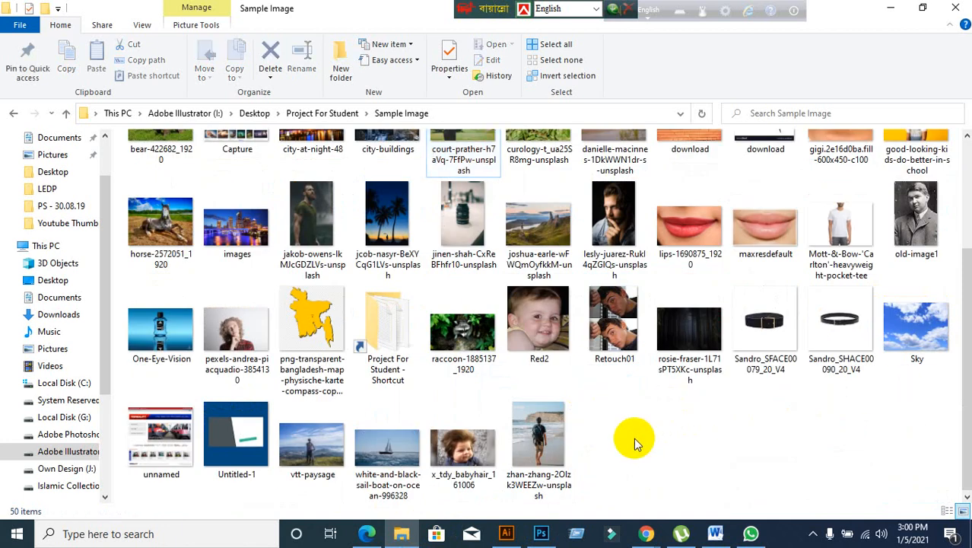
pyautogui.scroll(2, 707, 441)
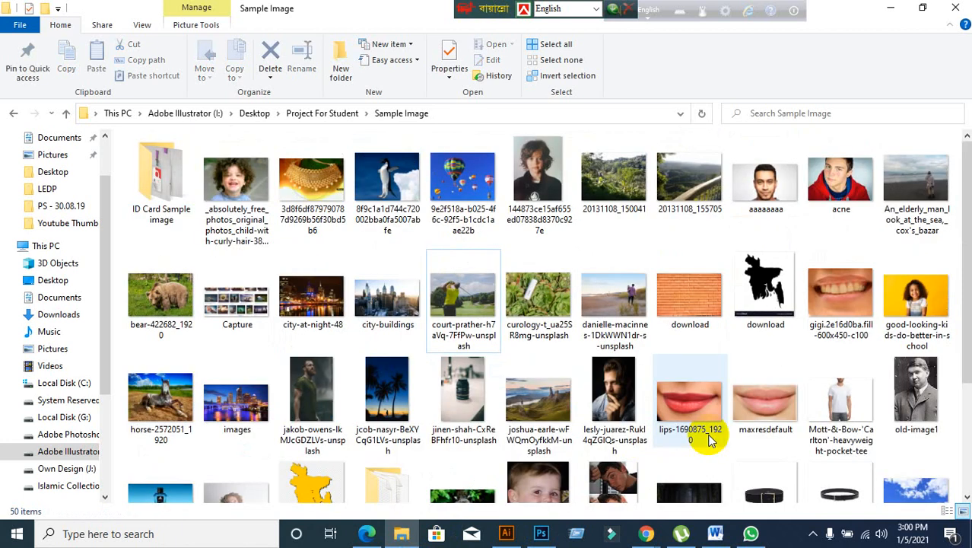
pyautogui.scroll(-2, 708, 441)
pyautogui.click(774, 344)
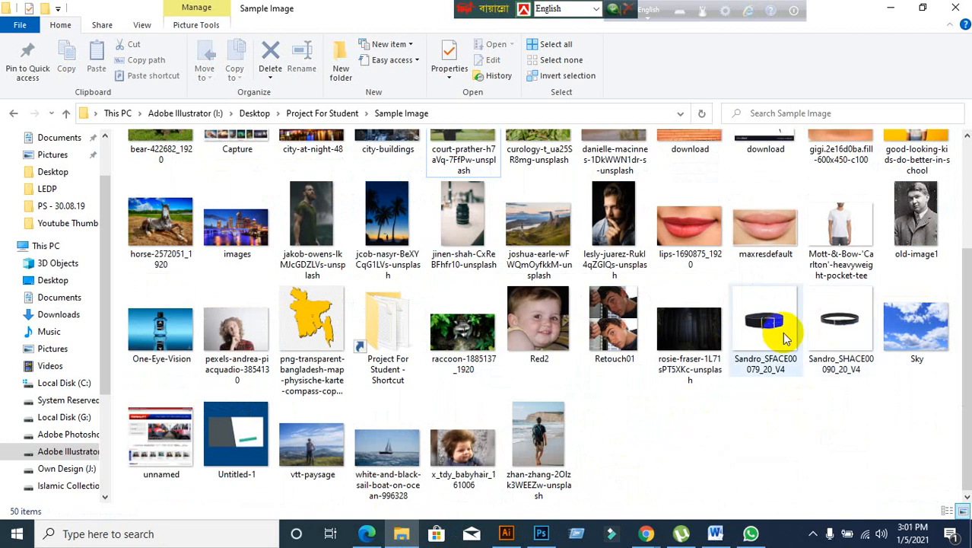
pyautogui.moveTo(770, 335); pyautogui.dragTo(419, 7)
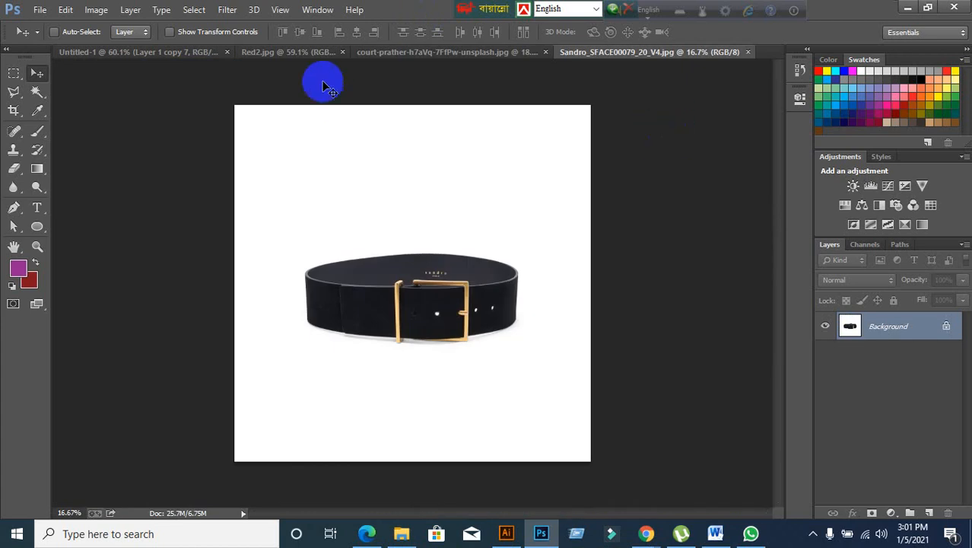
# Step: Close the golfer photo court-prather-h7aVq-7FfPw-unsplash.jpg without saving its changes
pyautogui.click(495, 51)
pyautogui.click(576, 51)
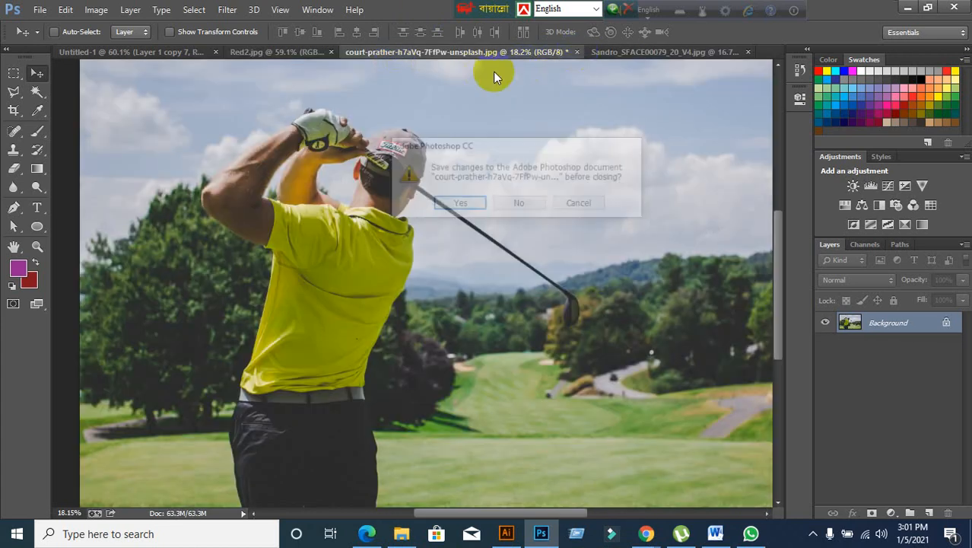
pyautogui.click(532, 204)
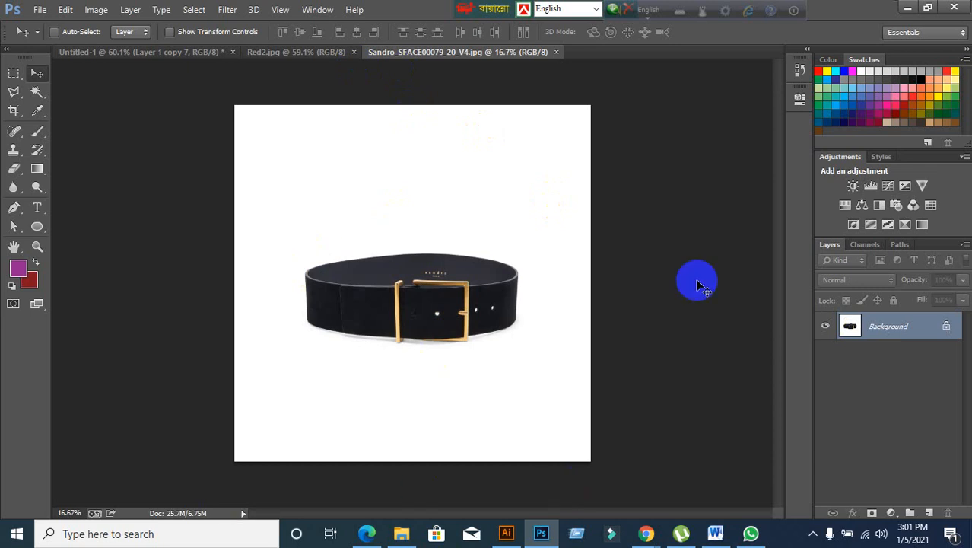
# Step: Duplicate the belt photo's Background layer and make the copy the active layer, leaving the Background locked
pyautogui.doubleClick(900, 325)
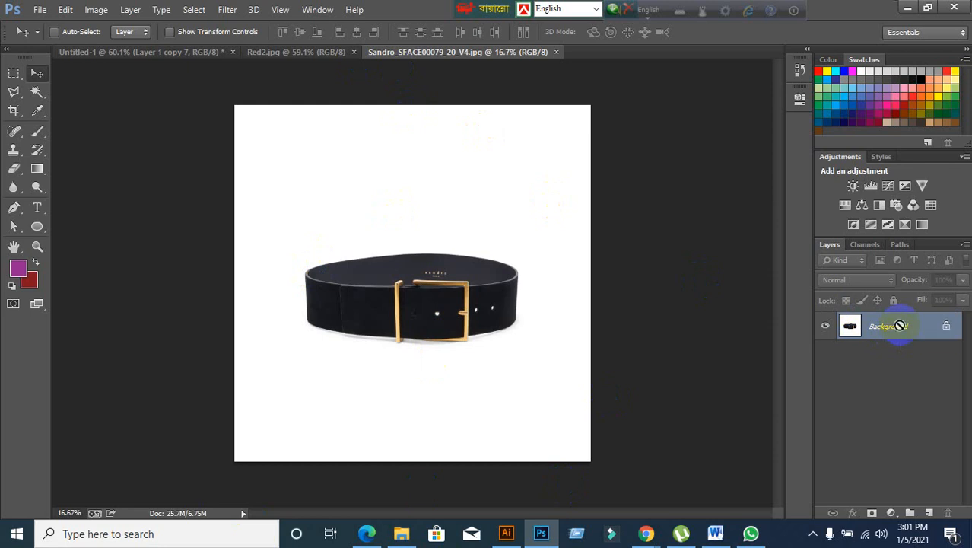
pyautogui.hotkey('ctrl', 'j')
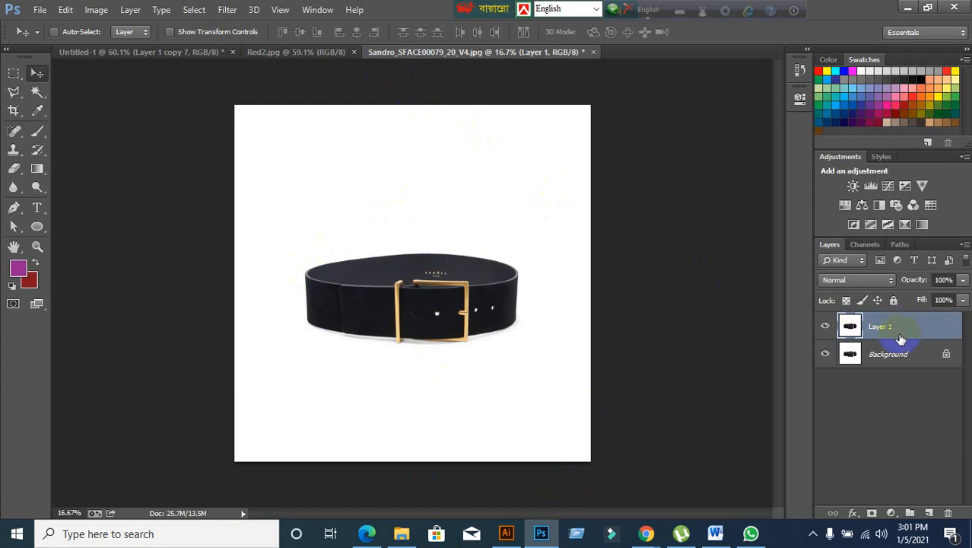
pyautogui.doubleClick(909, 354)
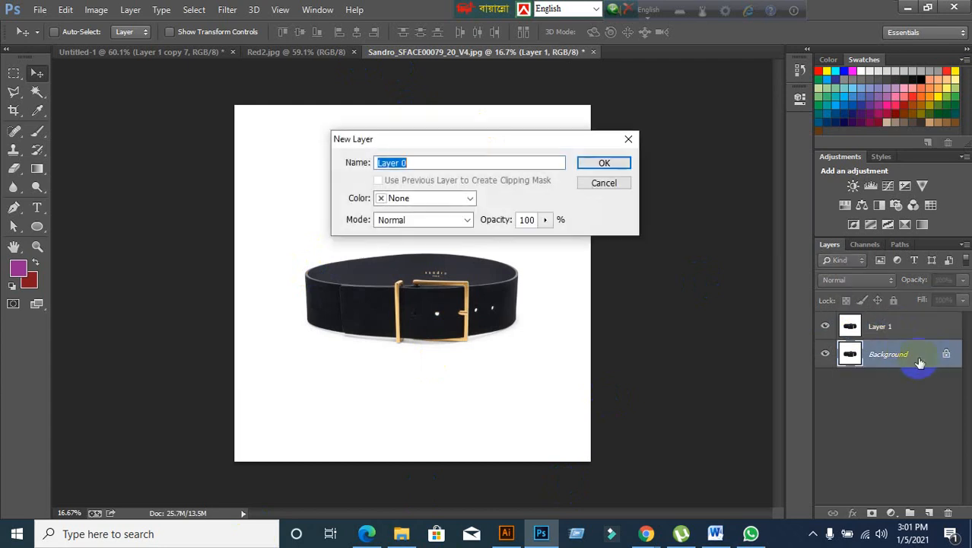
pyautogui.click(604, 182)
pyautogui.click(878, 325)
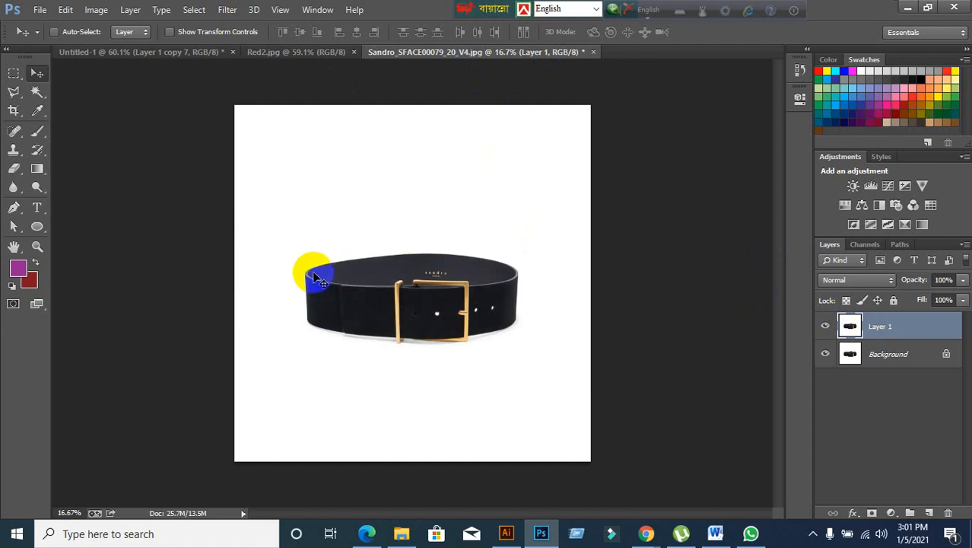
# Step: Remove the white area around the belt on Layer 1 with the Magic Wand at tolerance 20, and hide the Background layer
pyautogui.moveTo(37, 92); pyautogui.dragTo(137, 135)
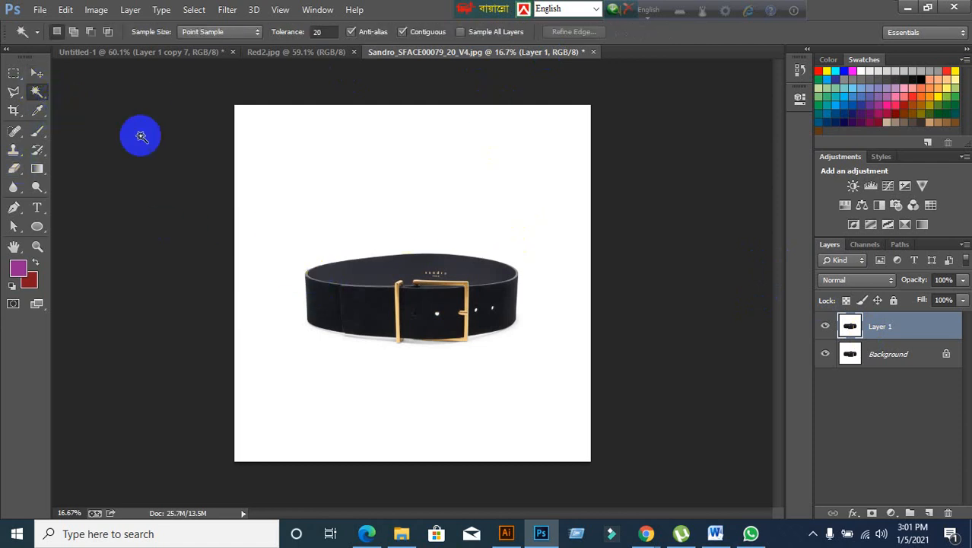
pyautogui.click(345, 167)
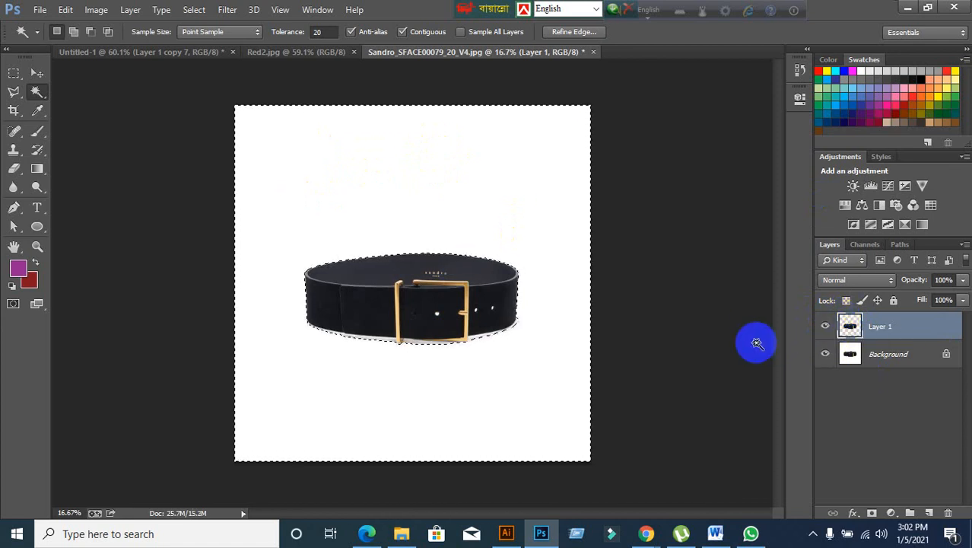
pyautogui.hotkey('ctrl', 'd')
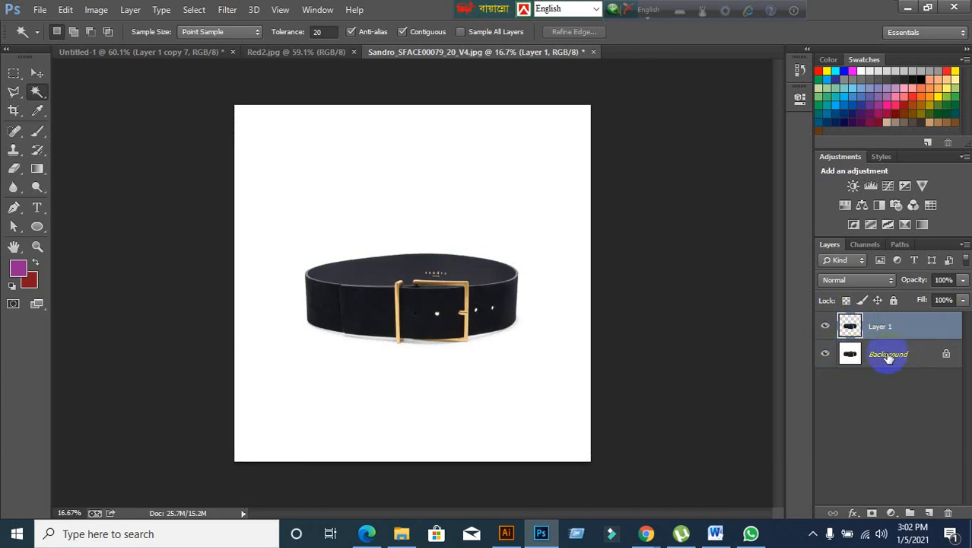
pyautogui.click(825, 355)
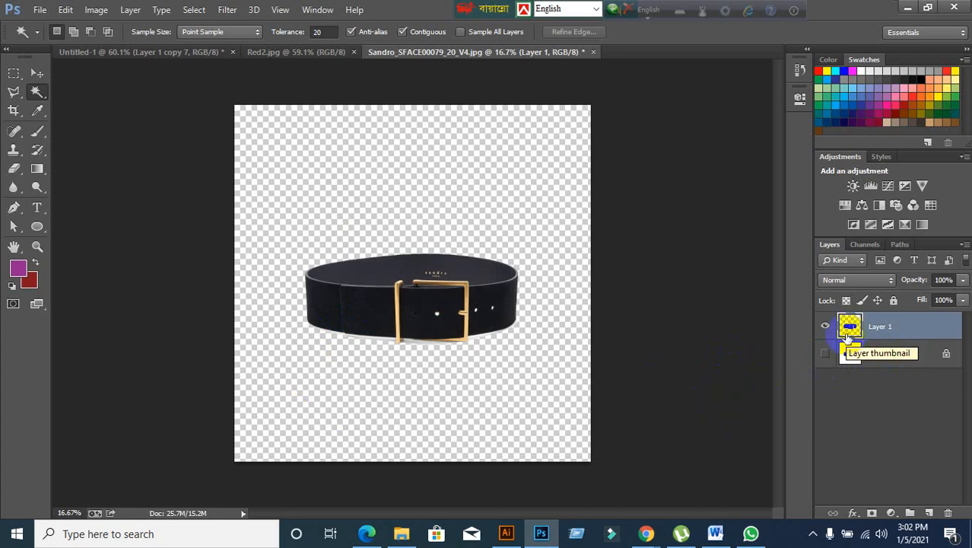
# Step: Add an empty layer above the cut-out belt and delete it
pyautogui.moveTo(399, 534)
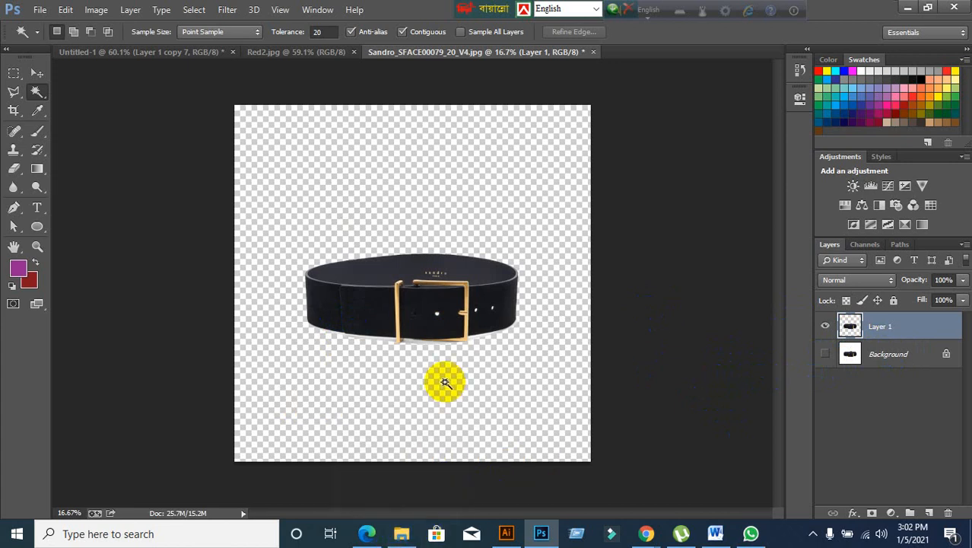
pyautogui.click(930, 512)
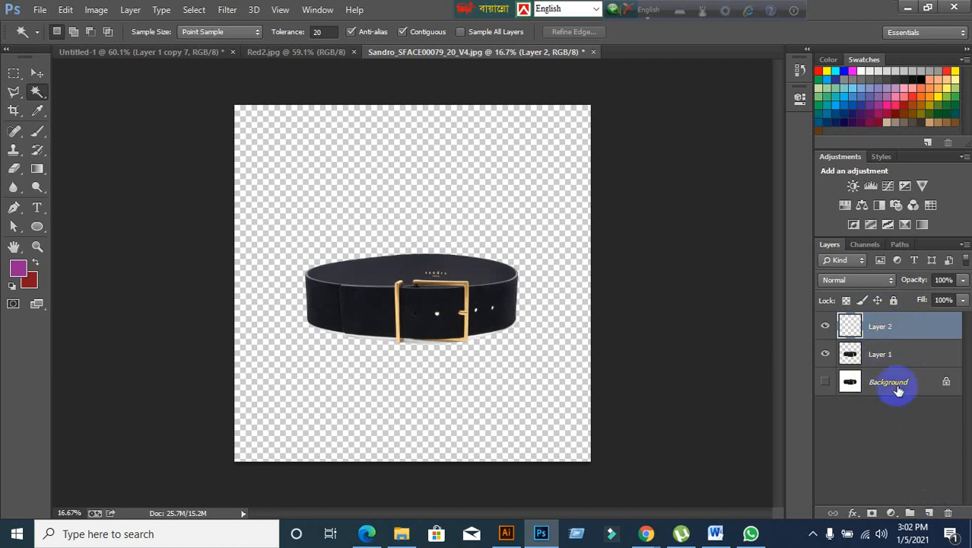
pyautogui.press('Delete')
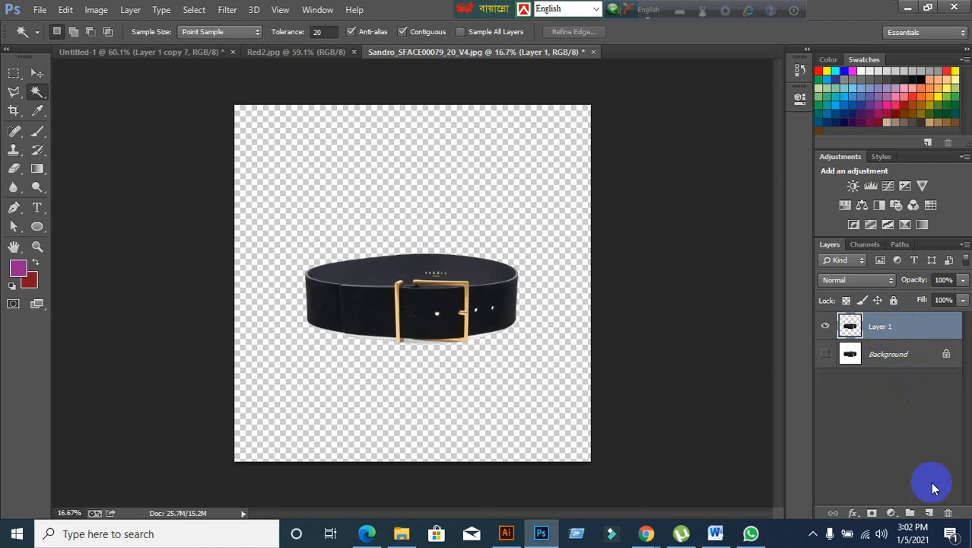
# Step: Add a new empty layer, move it below Layer 1 and back above it, and delete the empty layer
pyautogui.click(933, 515)
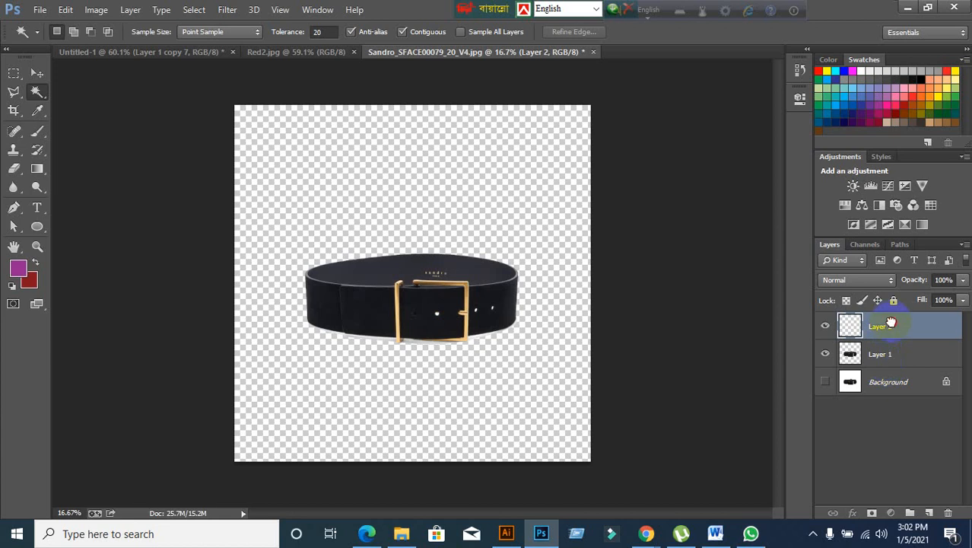
pyautogui.moveTo(890, 323)
pyautogui.mouseDown()
pyautogui.moveTo(894, 355)
pyautogui.moveTo(898, 326)
pyautogui.mouseUp()
pyautogui.hotkey('ctrl', '[')
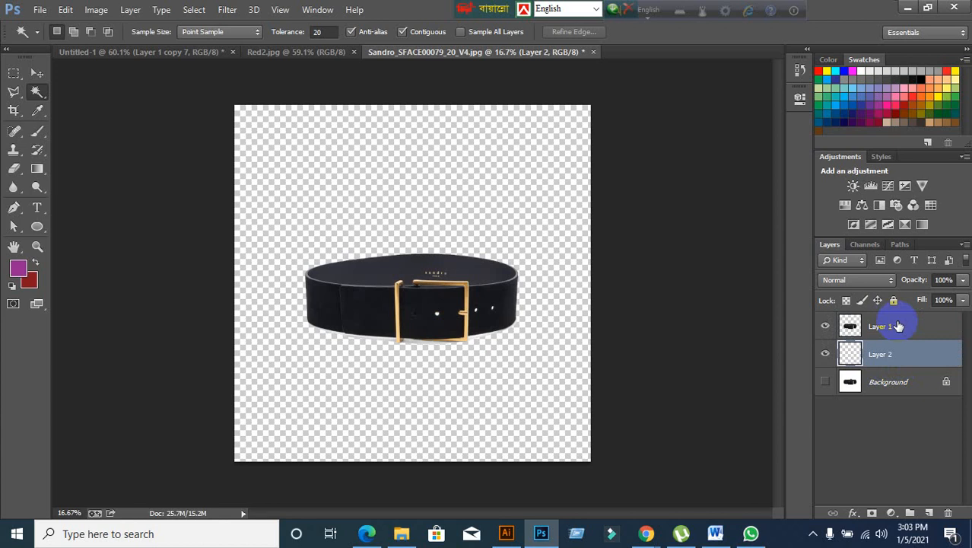
pyautogui.hotkey('ctrl', ']')
pyautogui.click(947, 512)
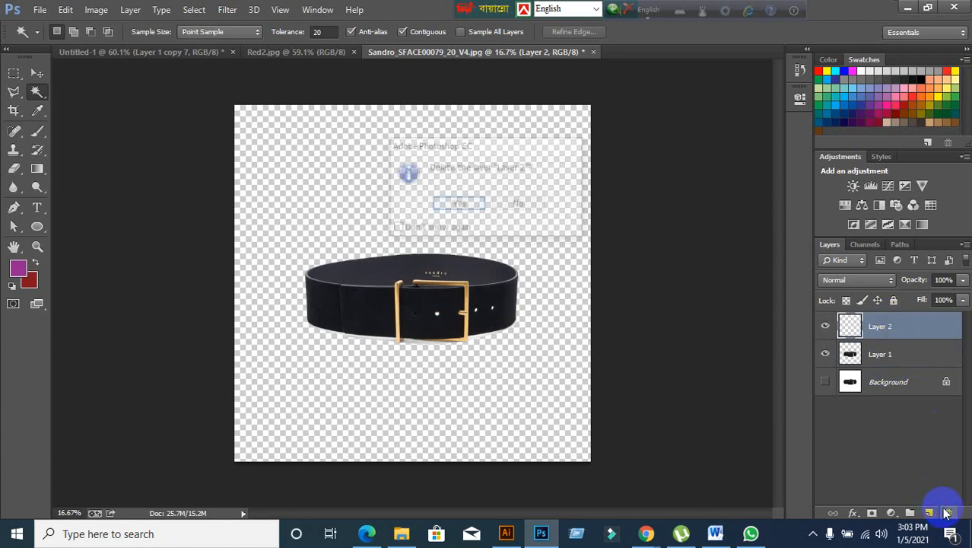
pyautogui.click(460, 204)
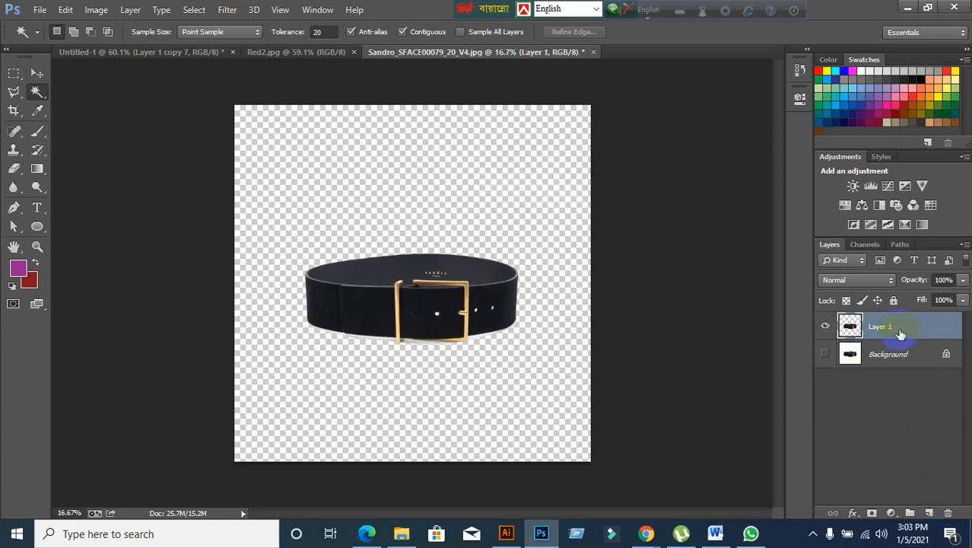
# Step: Add another empty layer above Layer 1 and delete that layer
pyautogui.click(931, 515)
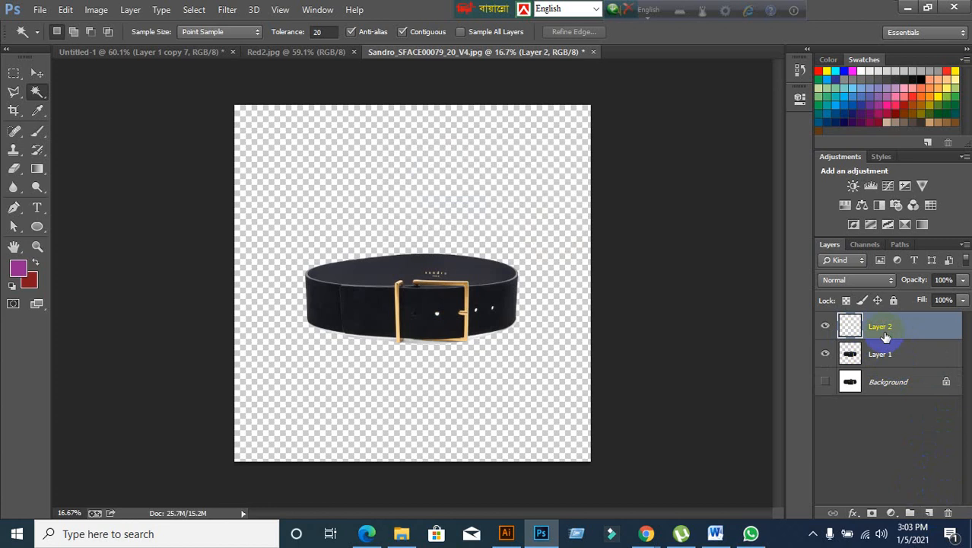
pyautogui.click(947, 514)
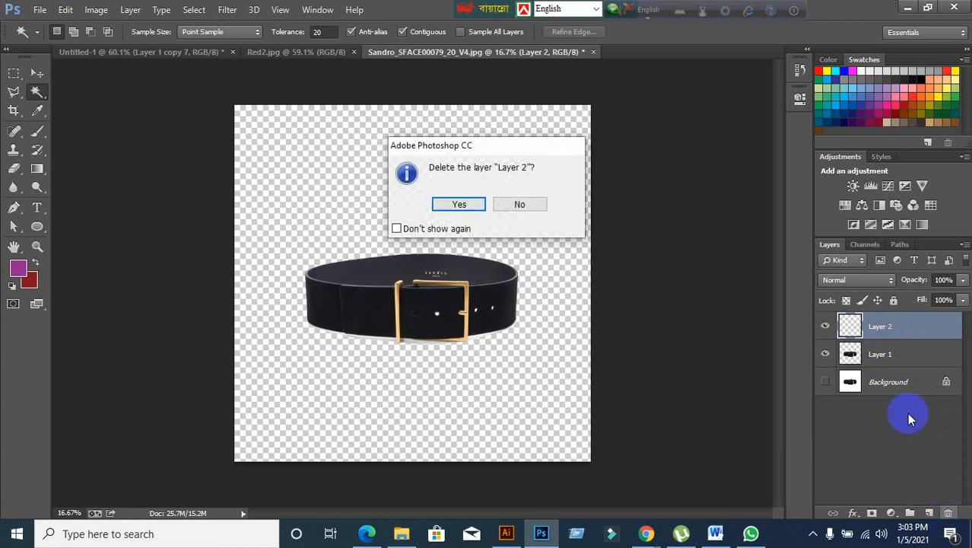
pyautogui.click(459, 205)
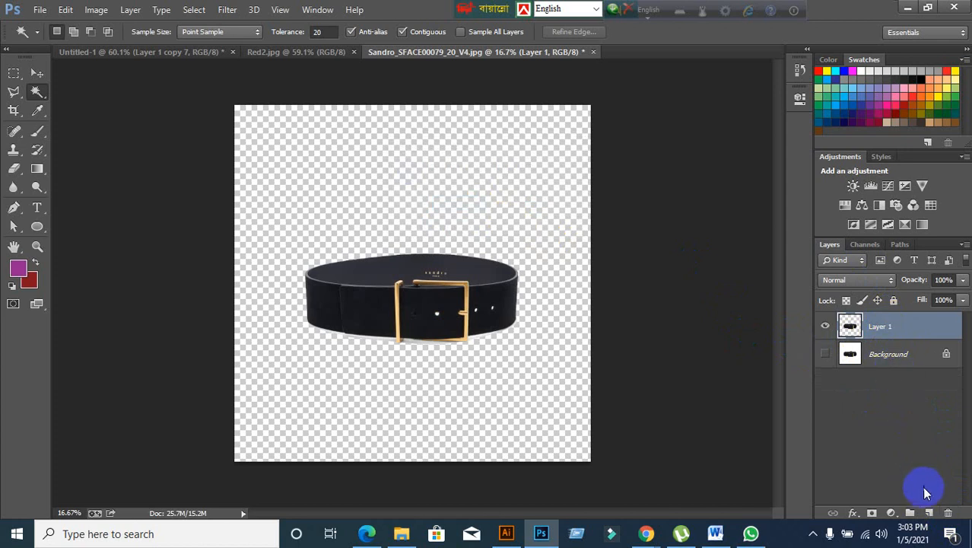
# Step: Set a bright red foreground color and fill a new layer directly below Layer 1 with the dark red background color
pyautogui.keyDown('ctrl'); pyautogui.click(929, 512); pyautogui.keyUp('ctrl')
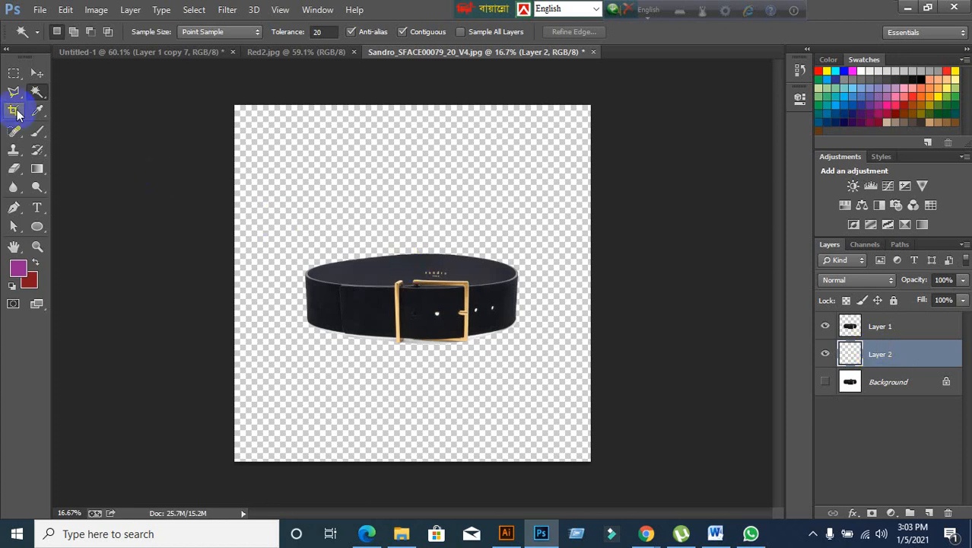
pyautogui.click(949, 71)
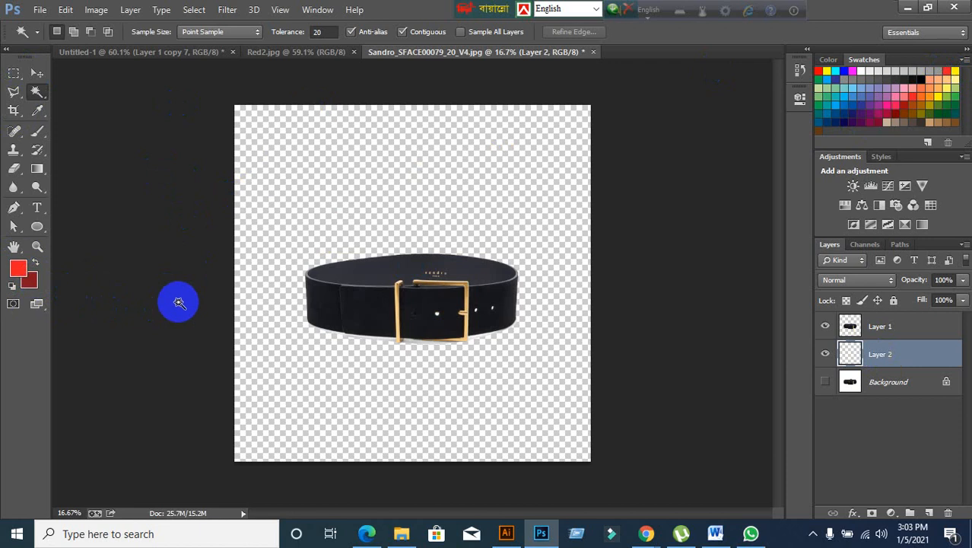
pyautogui.hotkey('ctrl', 'BackSpace')
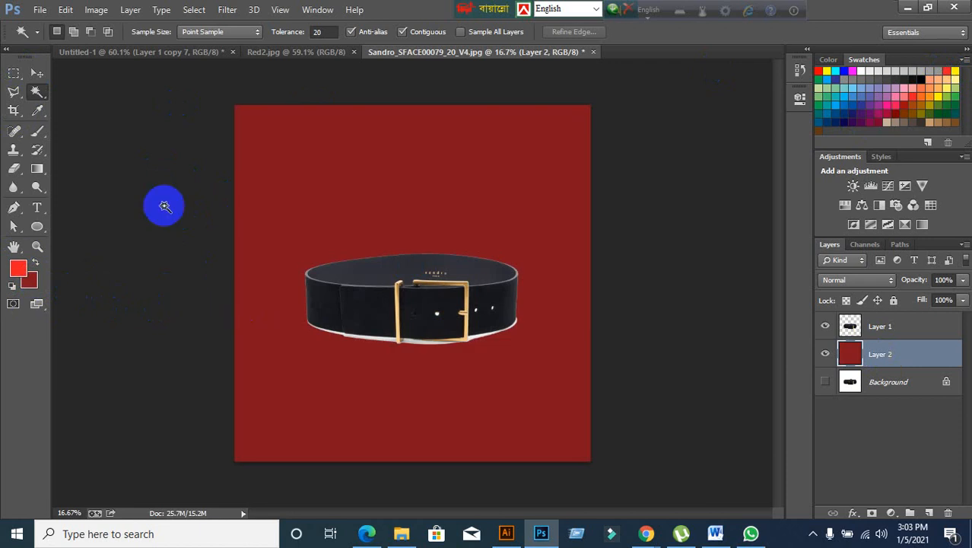
pyautogui.click(37, 72)
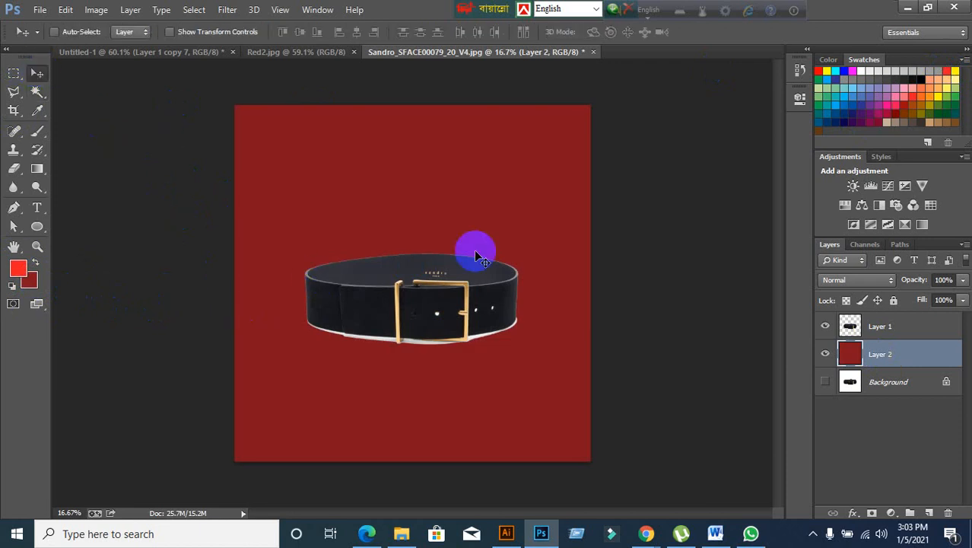
pyautogui.scroll(2, 382, 358)
pyautogui.scroll(6, 382, 362)
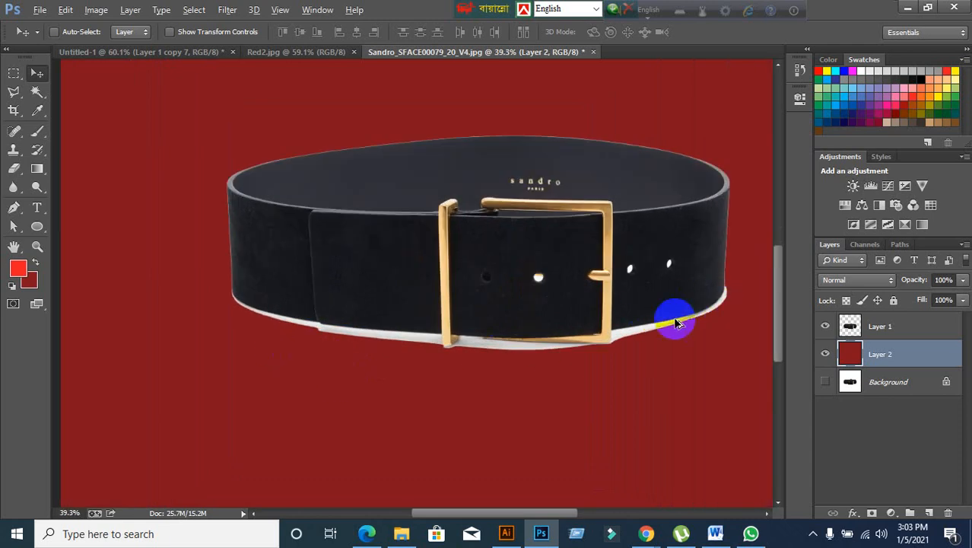
pyautogui.scroll(-2, 646, 324)
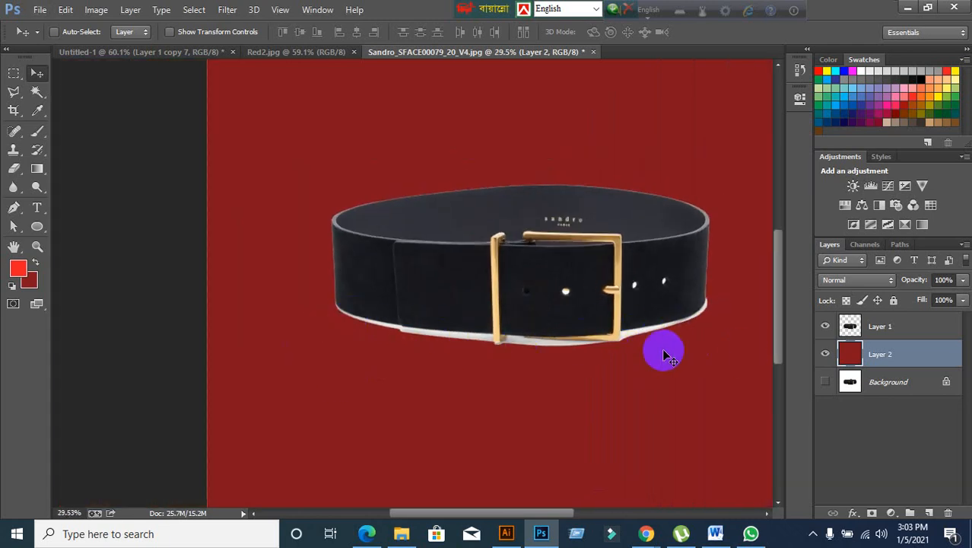
# Step: Step back through the history until Layer 1's white background is restored, and clear the remaining selection around the belt
pyautogui.hotkey('ctrl', 'alt', 'z')
pyautogui.hotkey('ctrl', 'alt', 'z')
pyautogui.hotkey('ctrl', 'alt', 'z')
pyautogui.hotkey('ctrl', 'alt', 'z')
pyautogui.hotkey('ctrl', 'alt', 'z')
pyautogui.hotkey('ctrl', 'alt', 'z')
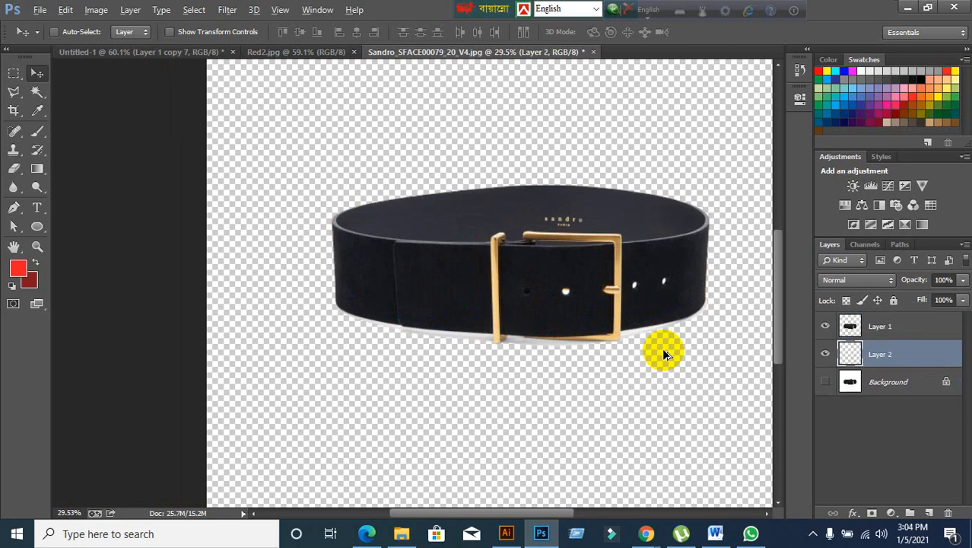
pyautogui.hotkey('ctrl', 'alt', 'z')
pyautogui.hotkey('ctrl', 'alt', 'z')
pyautogui.hotkey('ctrl', 'shift', 'z')
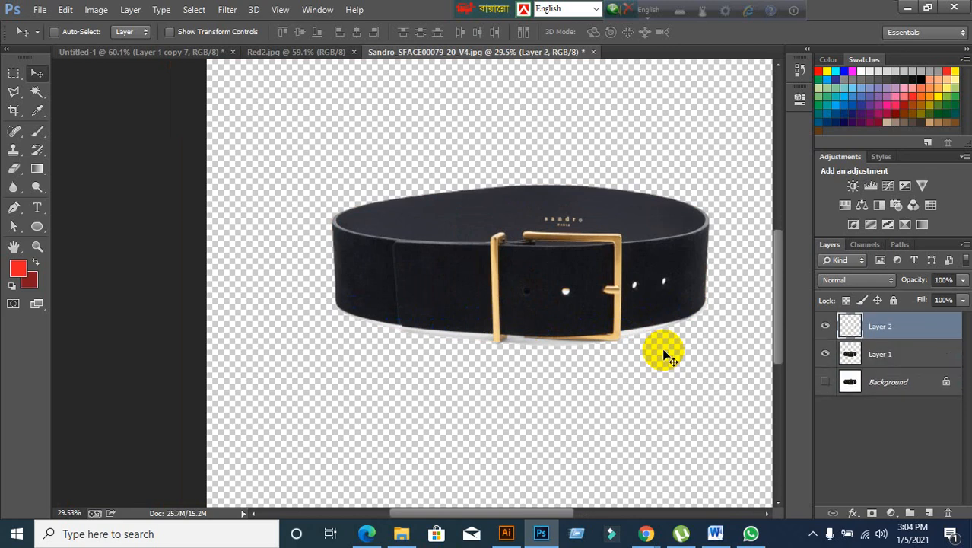
pyautogui.hotkey('ctrl', 'alt', 'z')
pyautogui.hotkey('ctrl', 'alt', 'z')
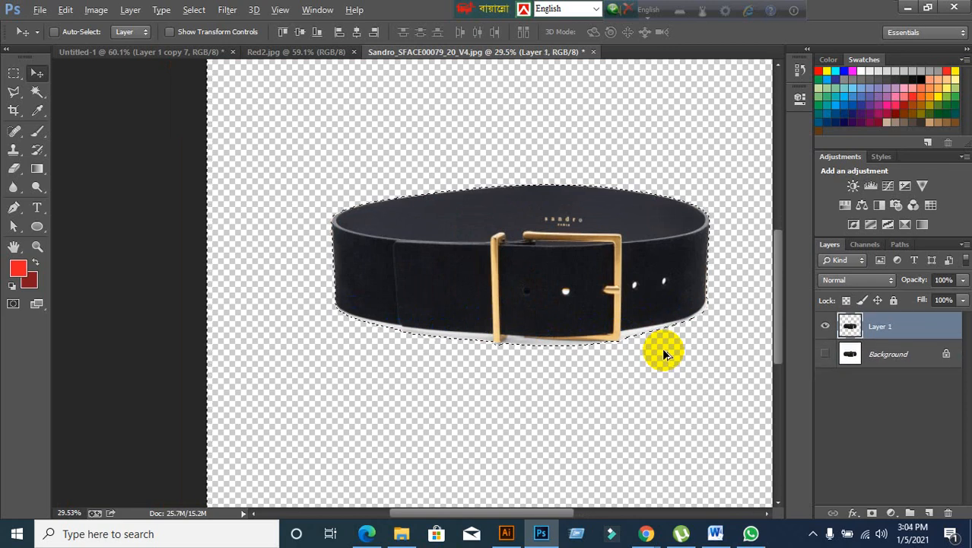
pyautogui.hotkey('ctrl', 'alt', 'z')
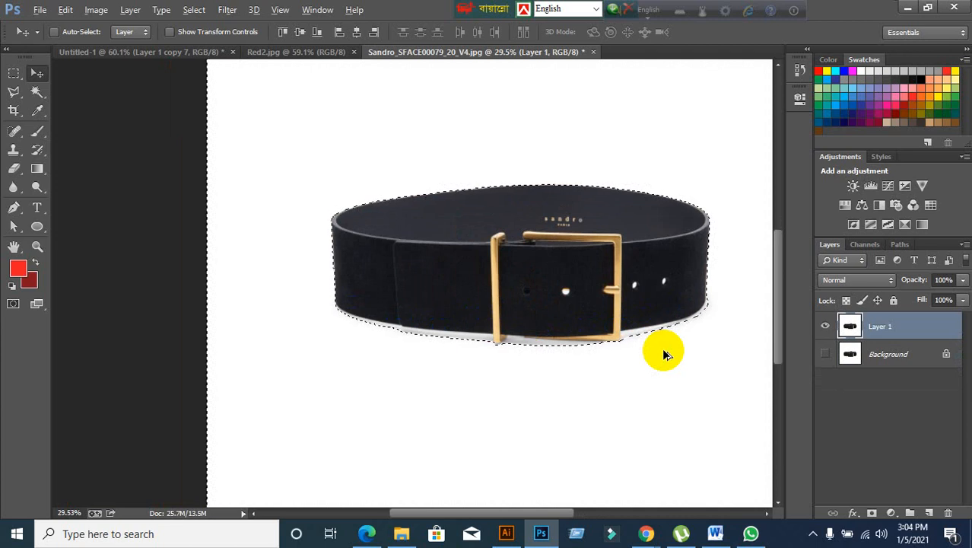
pyautogui.scroll(-2, 664, 353)
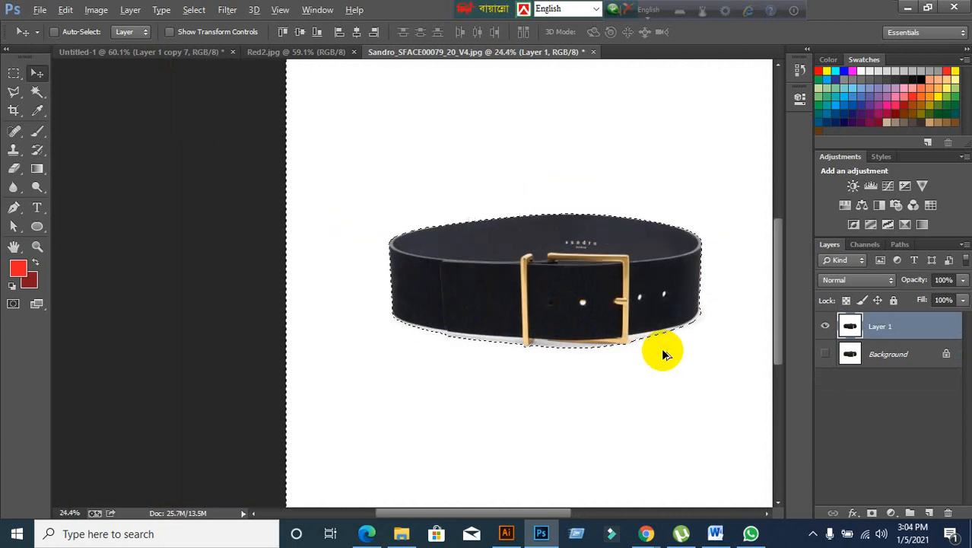
pyautogui.hotkey('ctrl', 'd')
pyautogui.moveTo(601, 332); pyautogui.dragTo(249, 264)
pyautogui.moveTo(120, 139); pyautogui.dragTo(466, 289)
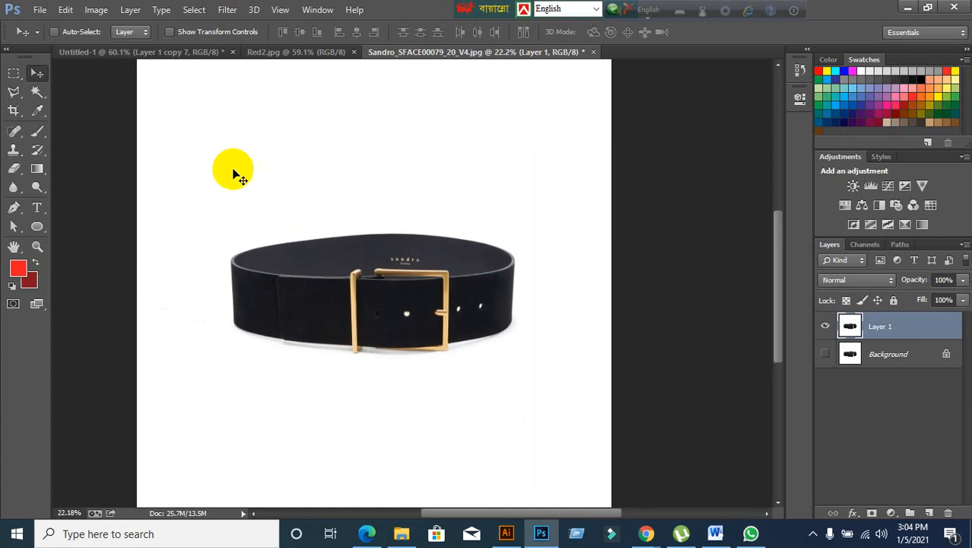
# Step: Remove the white area around the belt on Layer 1 with the Magic Wand at tolerance 50, and clear the selection
pyautogui.click(37, 91)
pyautogui.click(320, 31)
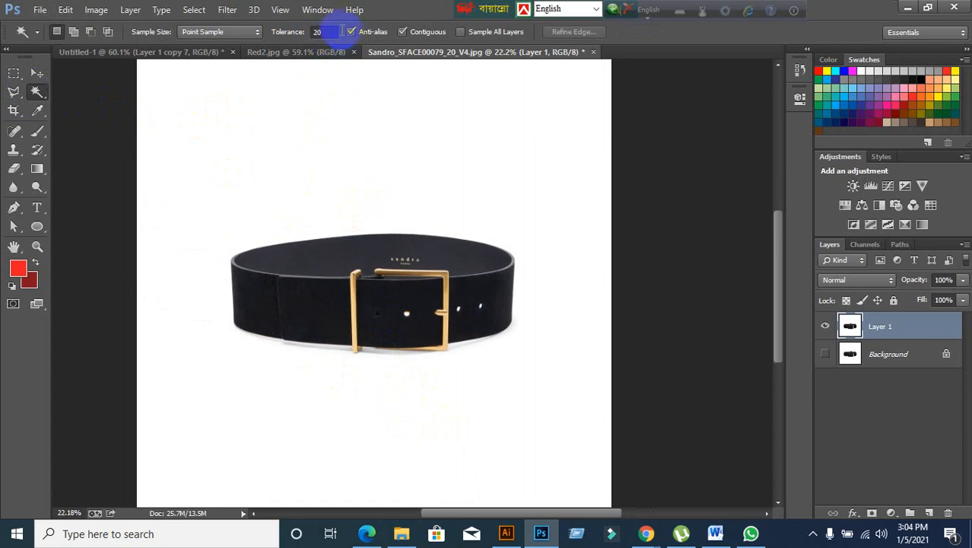
pyautogui.click(331, 32)
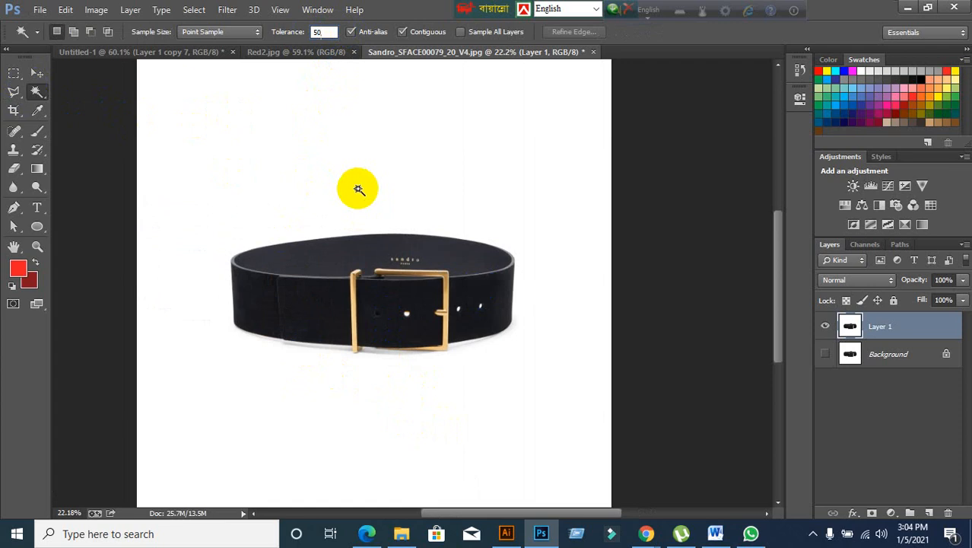
pyautogui.click(399, 226)
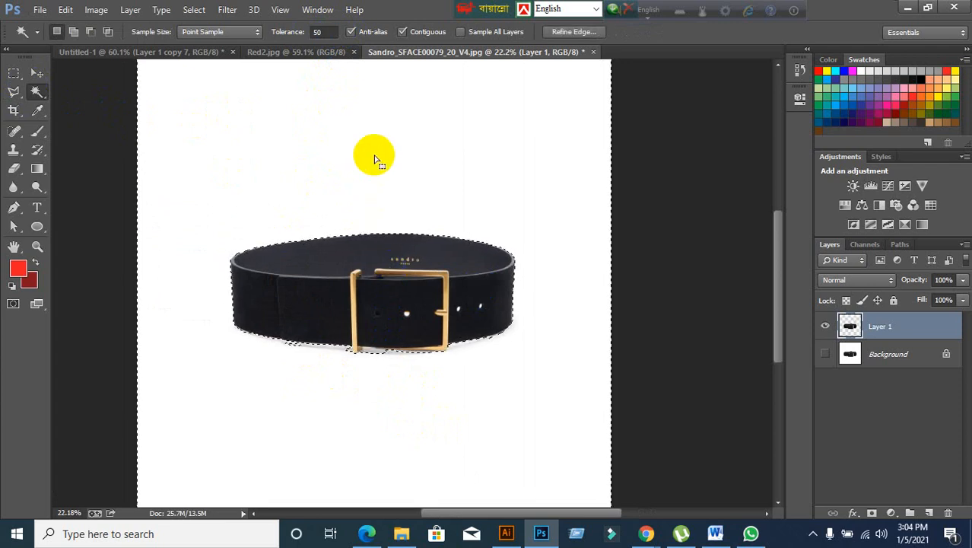
pyautogui.press('Delete')
pyautogui.hotkey('ctrl', 'd')
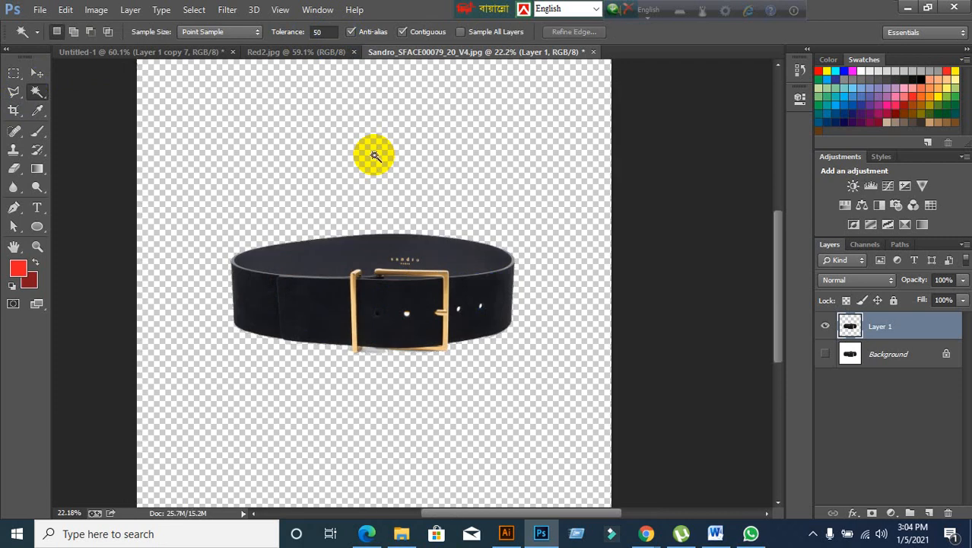
pyautogui.scroll(3, 364, 376)
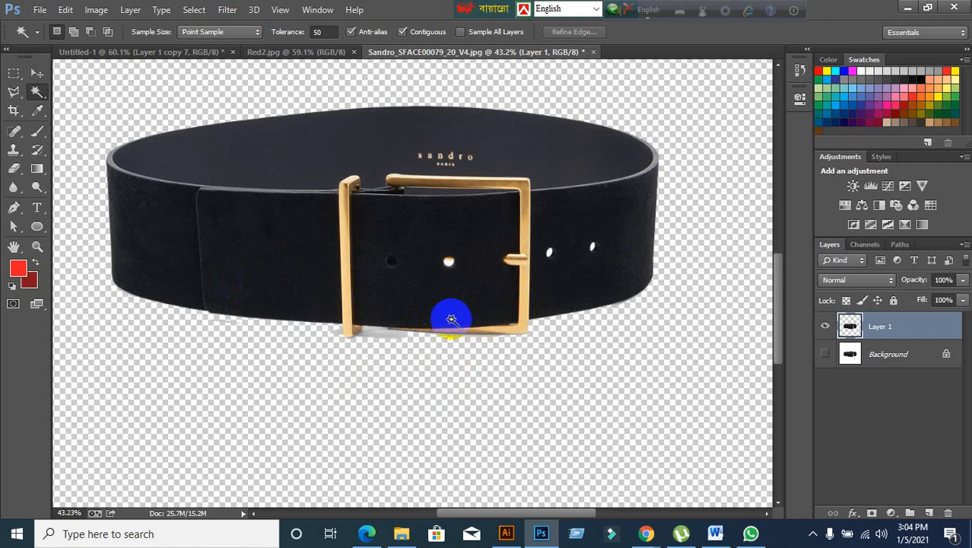
pyautogui.scroll(-3, 456, 316)
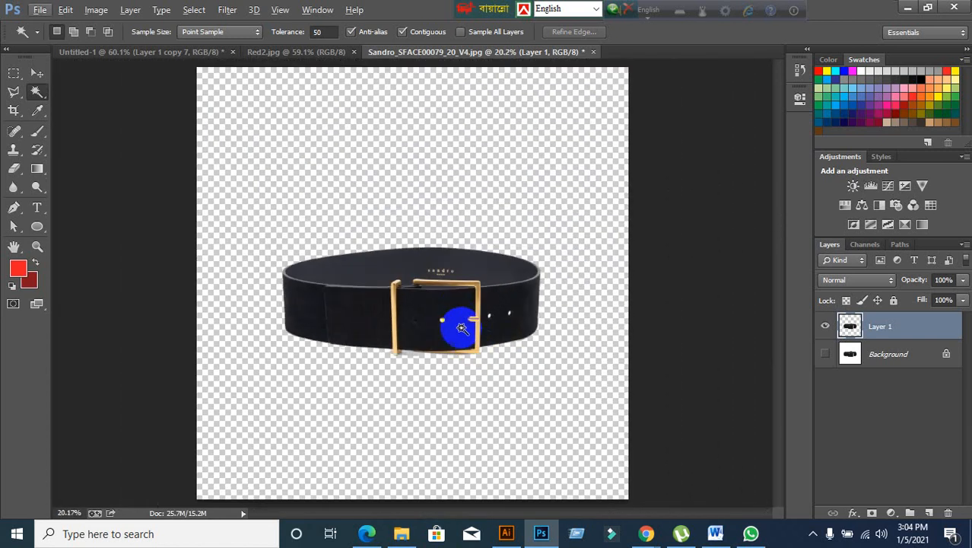
# Step: Switch to File Explorer, point out the One-Eye-Vision image in the Sample Image folder, and return to Photoshop
pyautogui.click(40, 75)
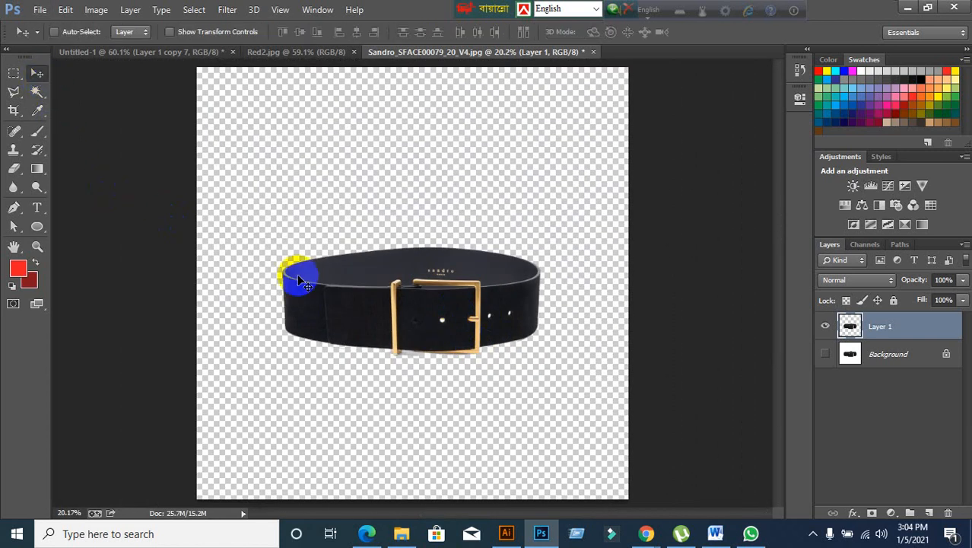
pyautogui.click(401, 533)
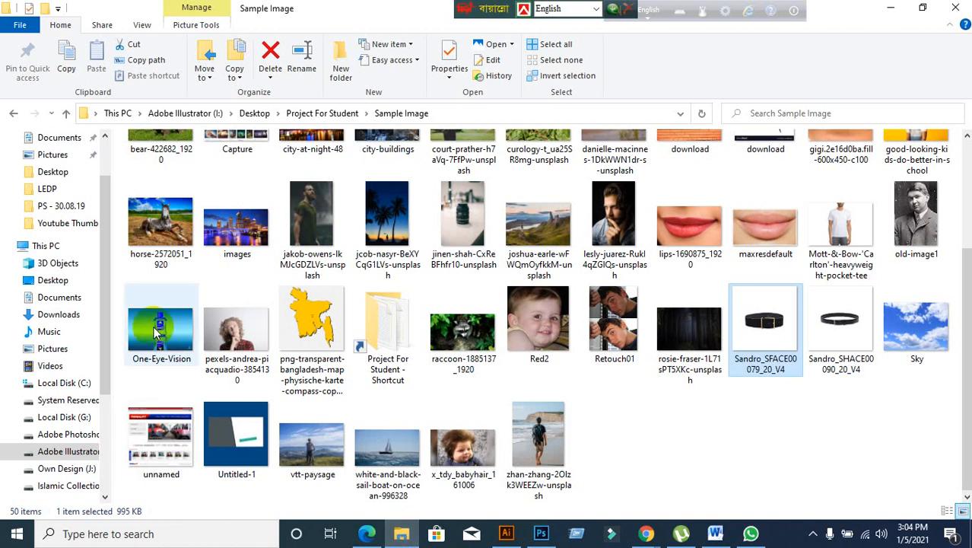
pyautogui.moveTo(162, 316)
pyautogui.mouseDown()
pyautogui.moveTo(169, 337)
pyautogui.moveTo(174, 324)
pyautogui.mouseUp()
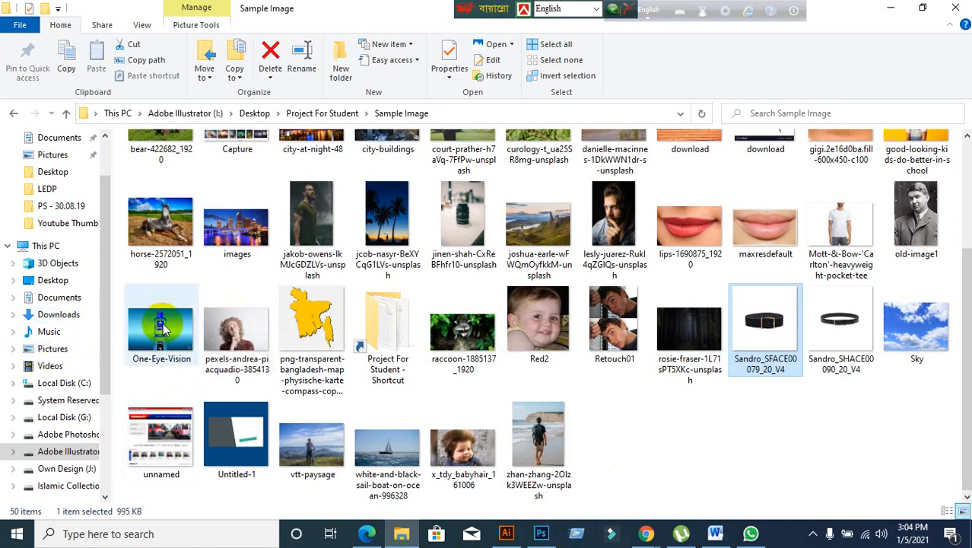
pyautogui.moveTo(161, 327); pyautogui.dragTo(921, 332)
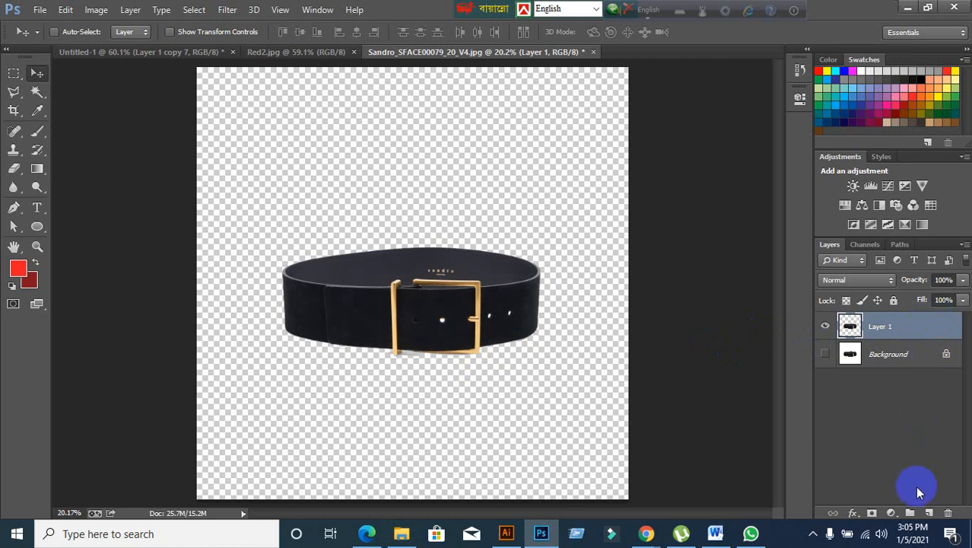
# Step: Add an empty layer directly below Layer 1 and fill it with the bright red foreground color
pyautogui.moveTo(884, 413); pyautogui.dragTo(931, 516)
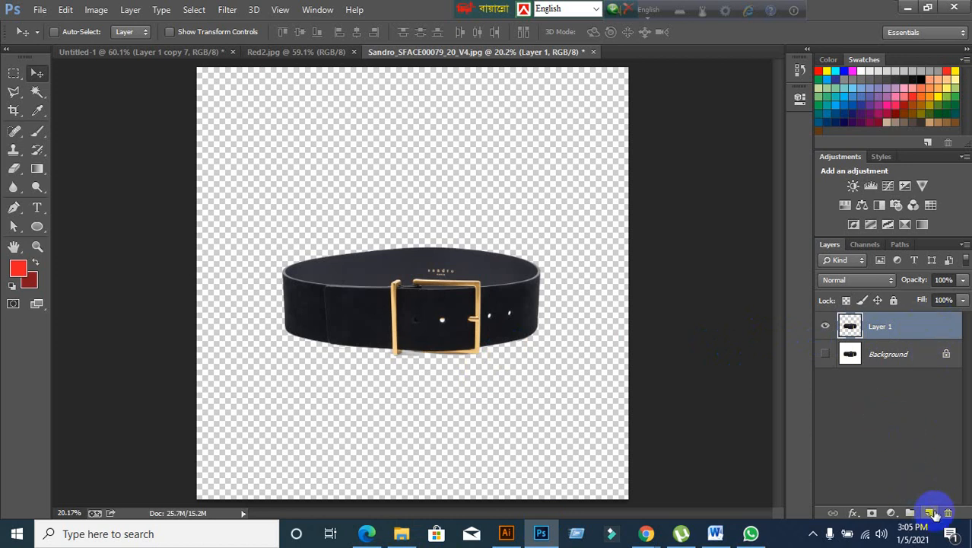
pyautogui.click(932, 514)
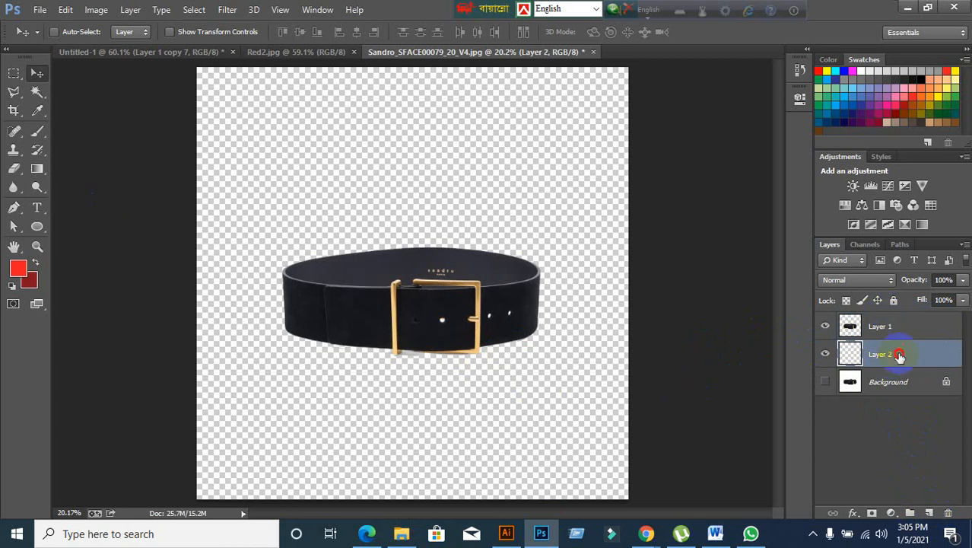
pyautogui.hotkey('alt', 'BackSpace')
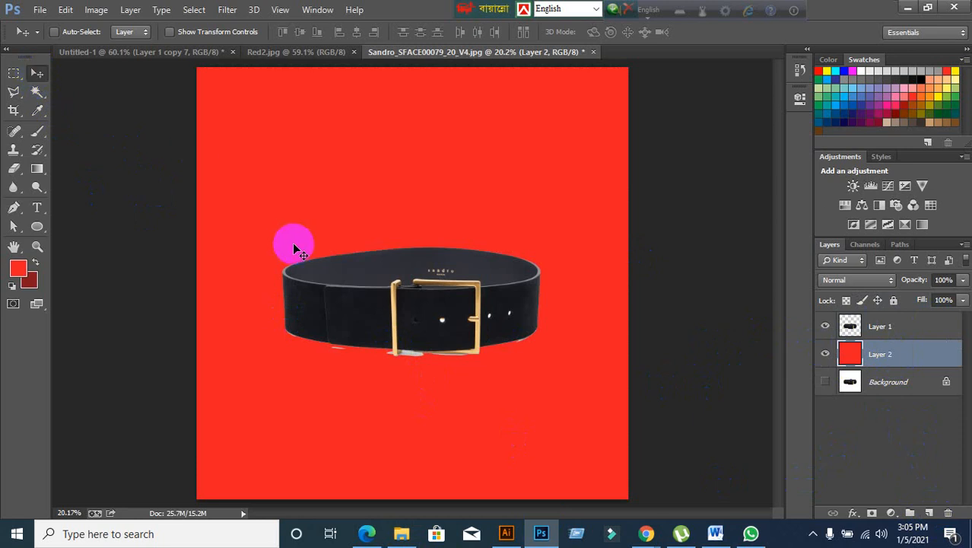
pyautogui.hotkey('ctrl', '-')
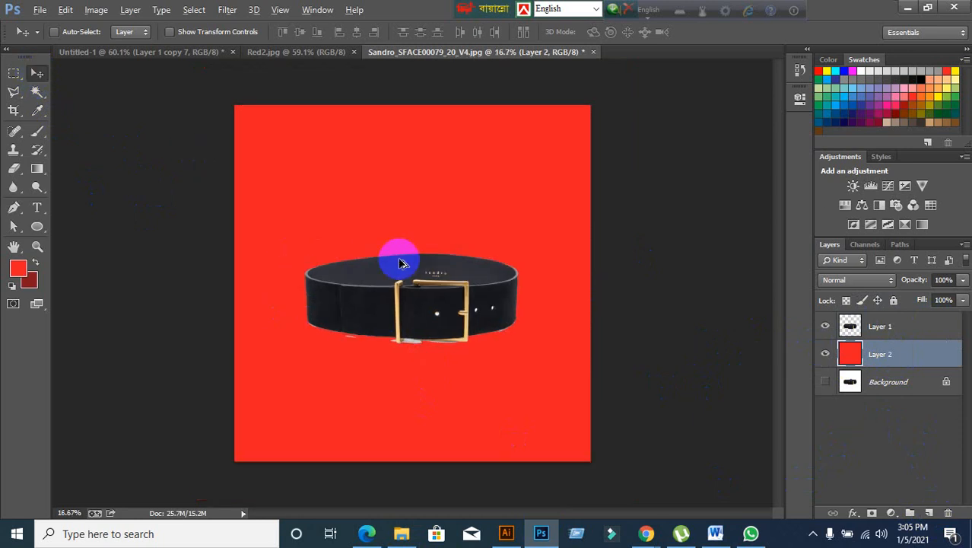
# Step: Make the belt's Layer 1 and the red Layer 2 active in turn, finishing on Layer 2
pyautogui.click(931, 336)
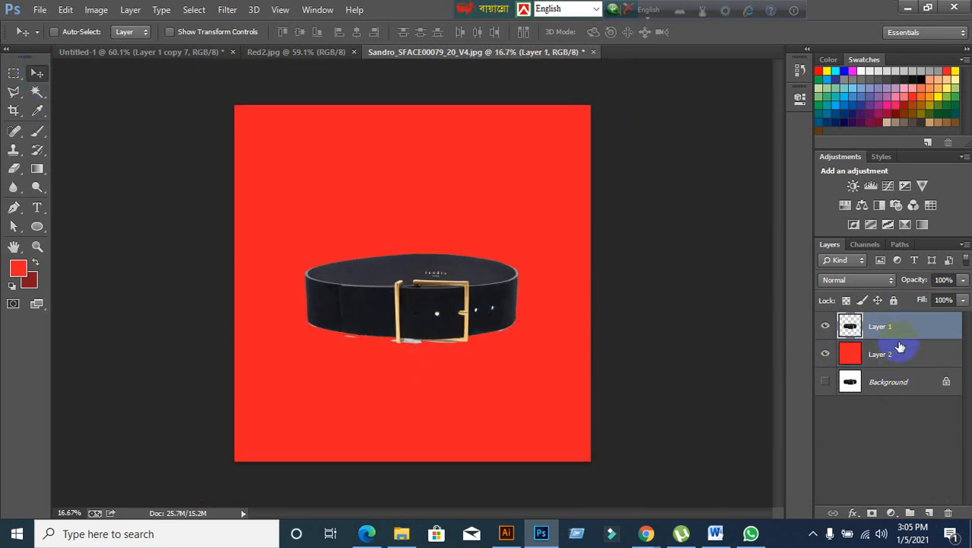
pyautogui.click(896, 356)
pyautogui.click(896, 327)
pyautogui.click(887, 356)
pyautogui.click(887, 335)
pyautogui.click(883, 354)
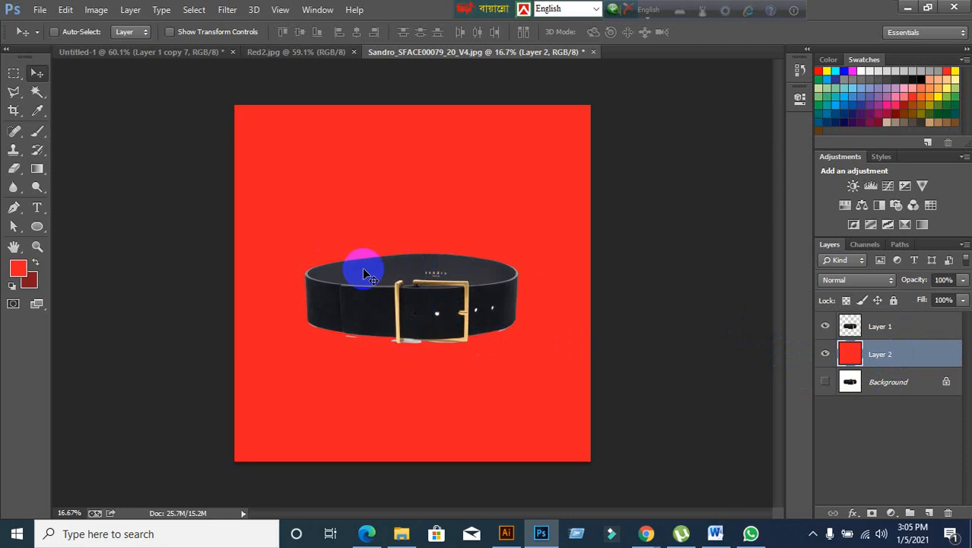
# Step: In the Untitled-1 document, select the fifth teal square of the bottom row with the Magic Wand at tolerance 50
pyautogui.click(300, 51)
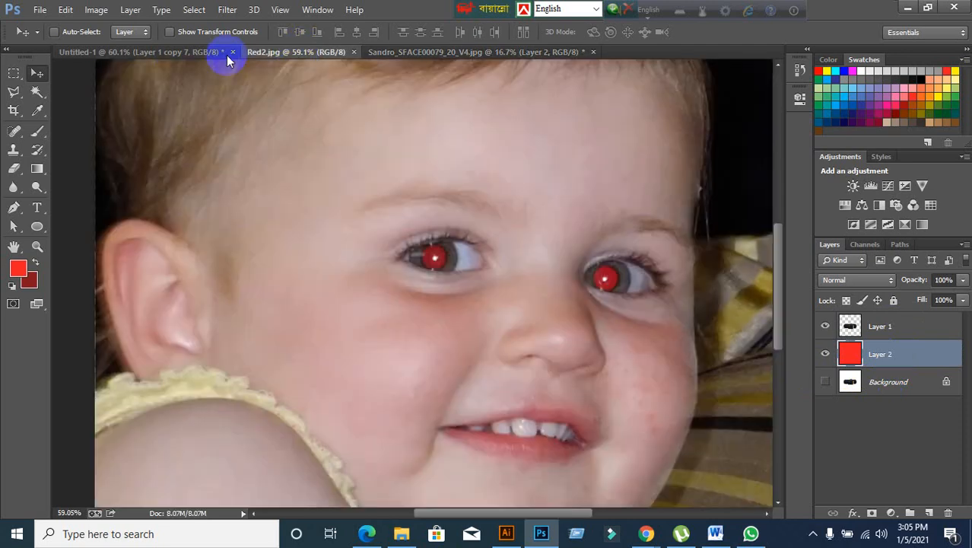
pyautogui.click(174, 54)
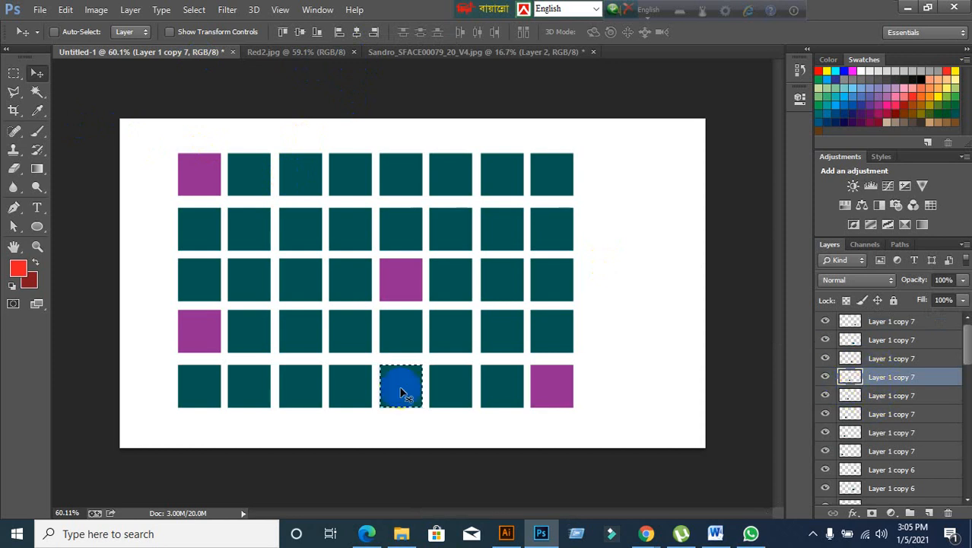
pyautogui.click(33, 92)
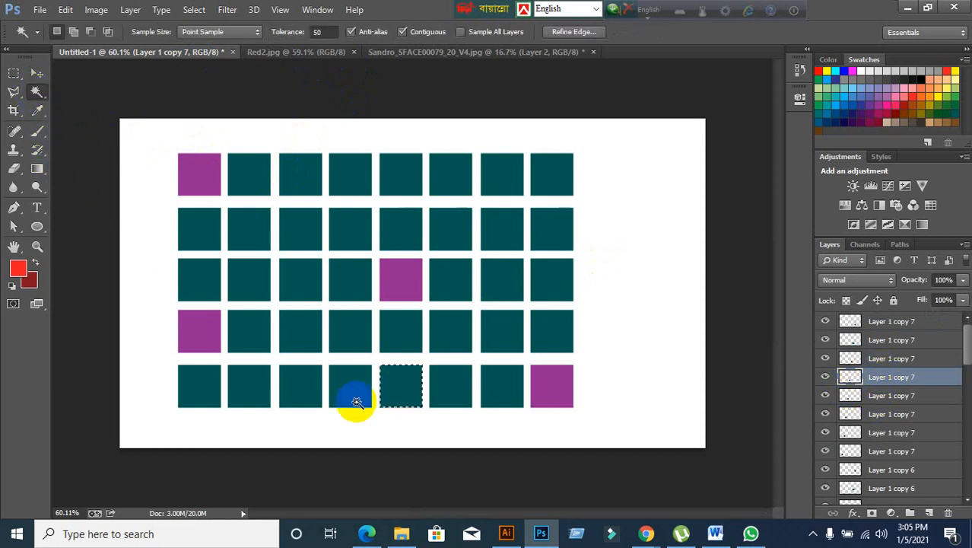
pyautogui.click(410, 395)
pyautogui.click(410, 394)
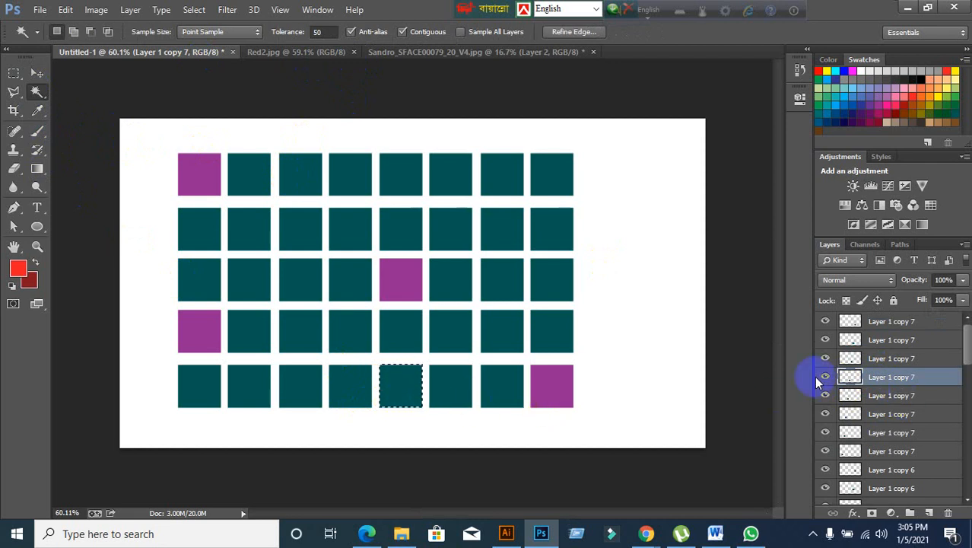
# Step: Clear the selection and toggle the visibility of the active Layer 1 copy 7 off and on, leaving it shown
pyautogui.click(530, 387)
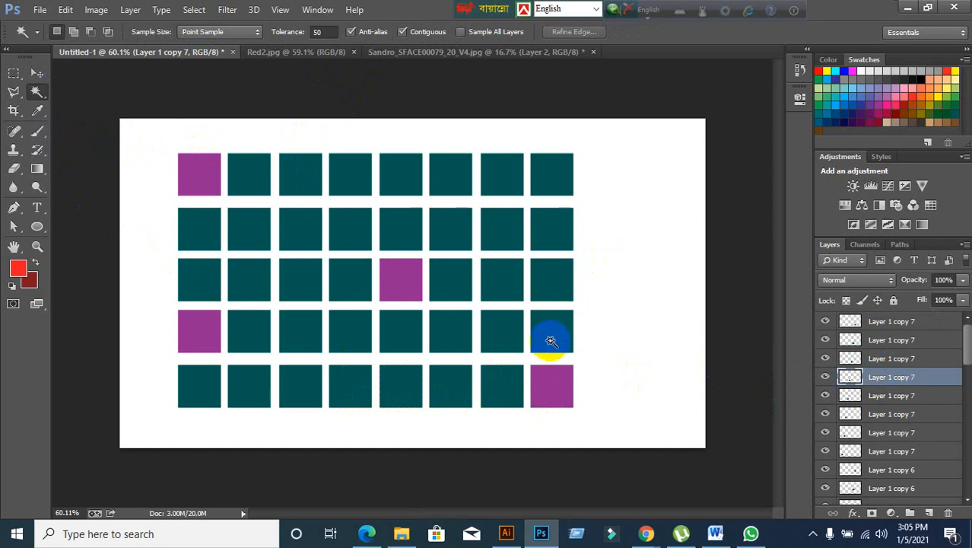
pyautogui.click(824, 377)
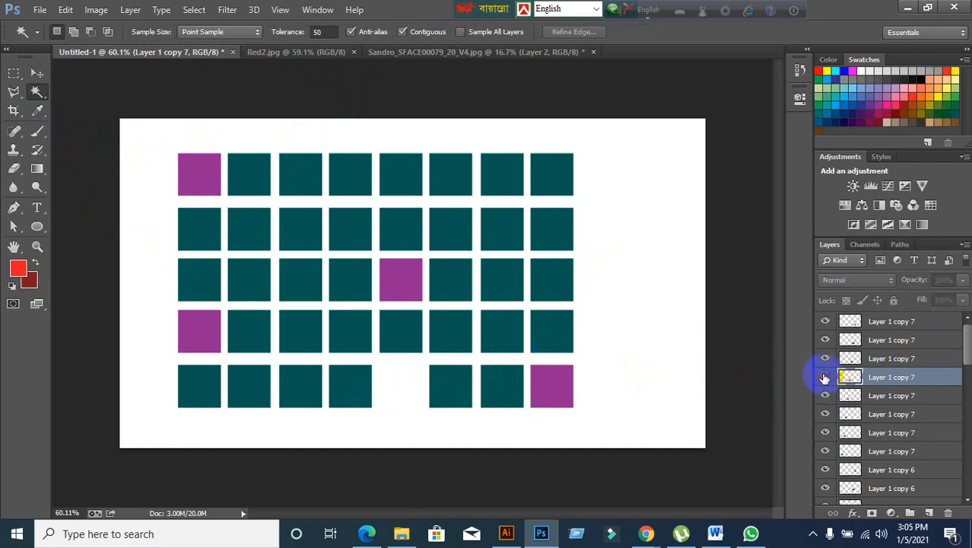
pyautogui.click(824, 377)
pyautogui.click(824, 377)
pyautogui.click(824, 377)
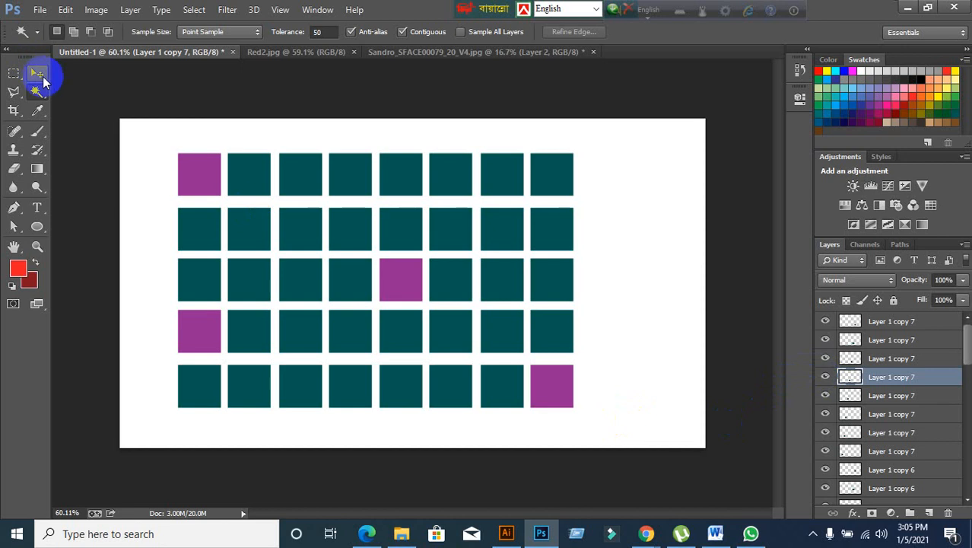
# Step: Select all the square layers at once with the Move tool and delete them, keeping only the white Background
pyautogui.click(38, 75)
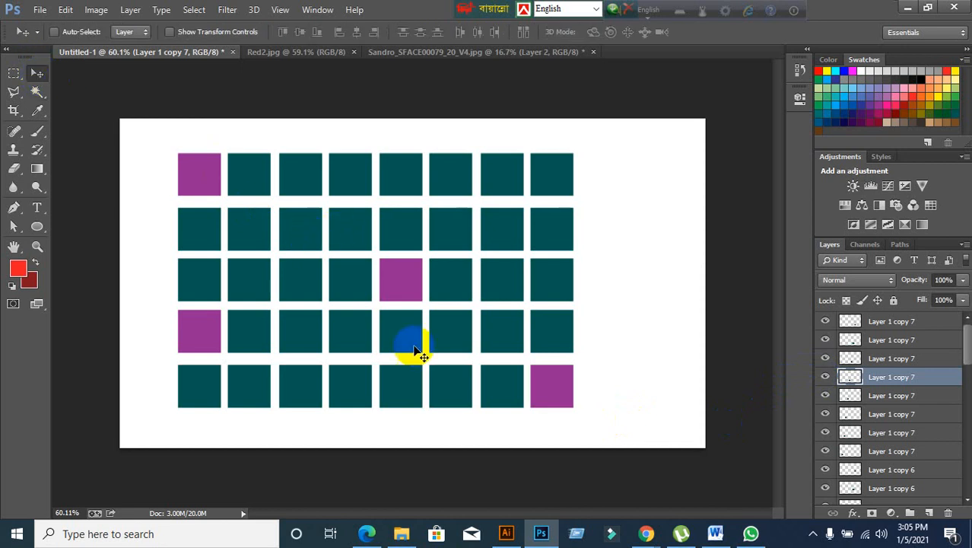
pyautogui.moveTo(393, 389)
pyautogui.mouseDown()
pyautogui.moveTo(405, 407)
pyautogui.moveTo(393, 389)
pyautogui.mouseUp()
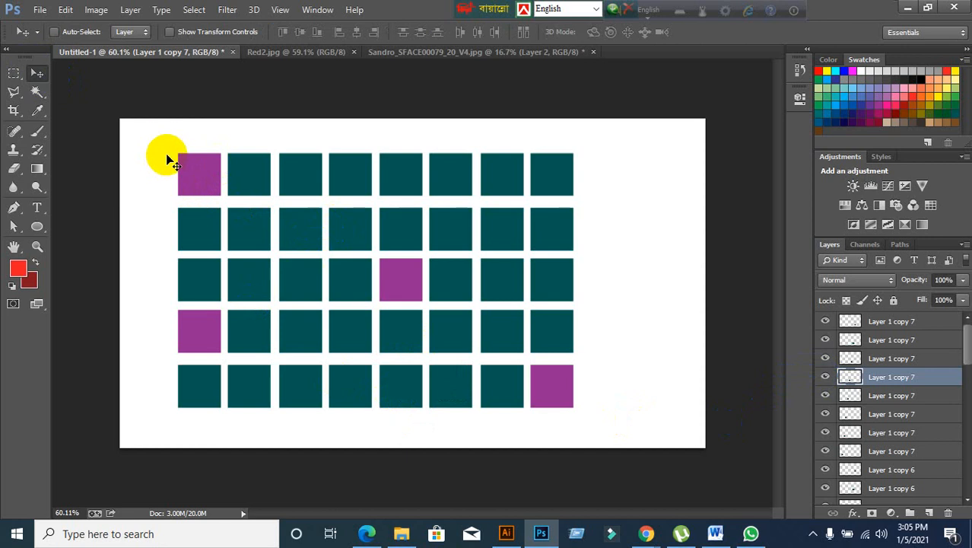
pyautogui.moveTo(162, 138); pyautogui.dragTo(582, 428)
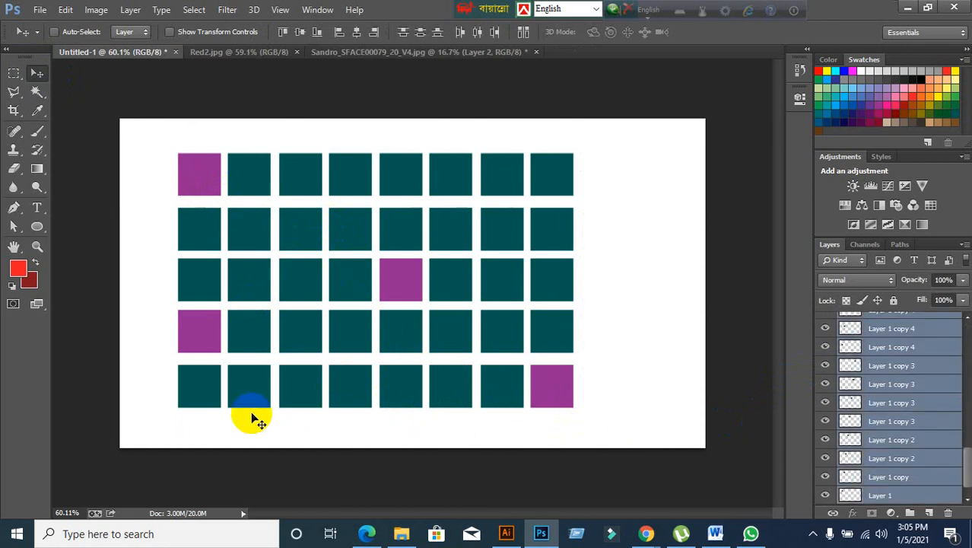
pyautogui.press('Delete')
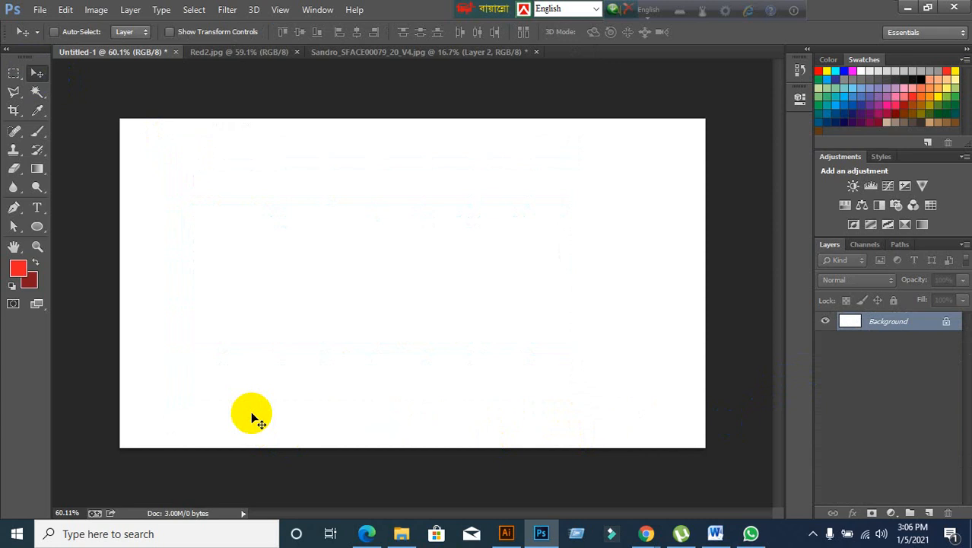
# Step: Review the whole Red2.jpg photo, the belt document and the empty Untitled-1 canvas, and minimize the Photoshop and File Explorer windows
pyautogui.click(227, 54)
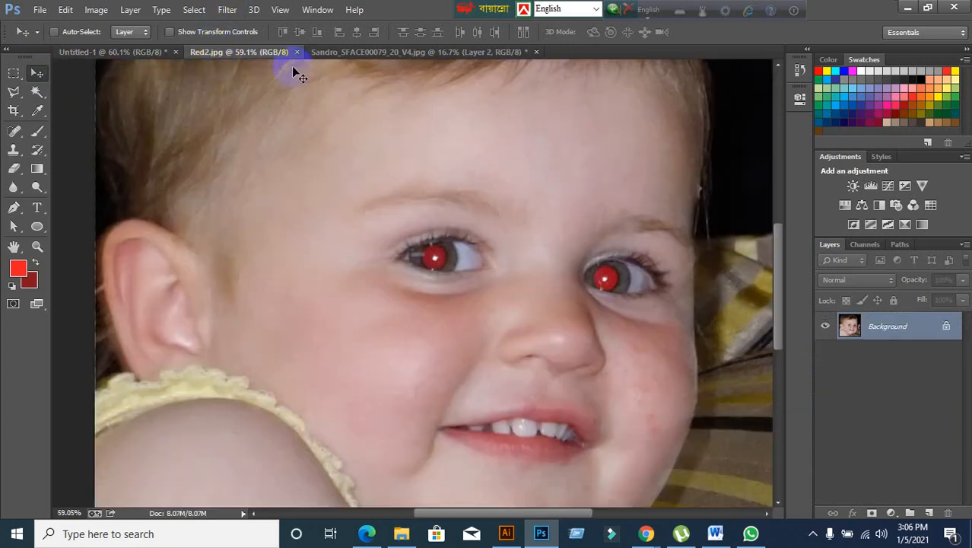
pyautogui.scroll(-4, 400, 112)
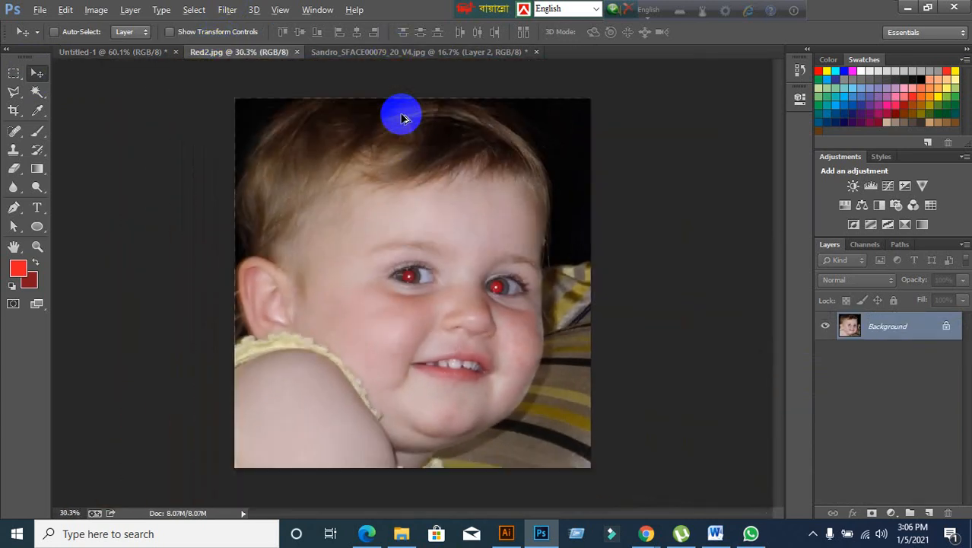
pyautogui.scroll(-1, 401, 114)
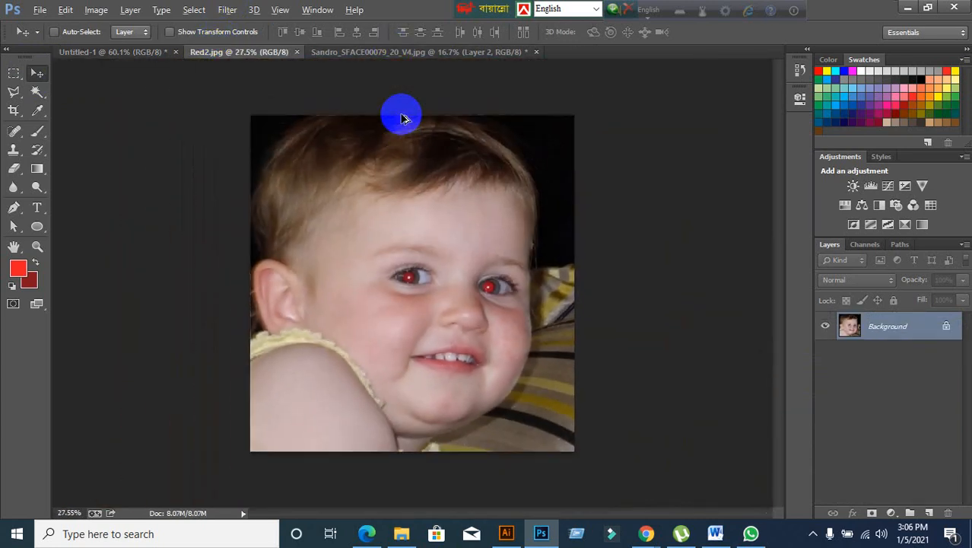
pyautogui.click(388, 55)
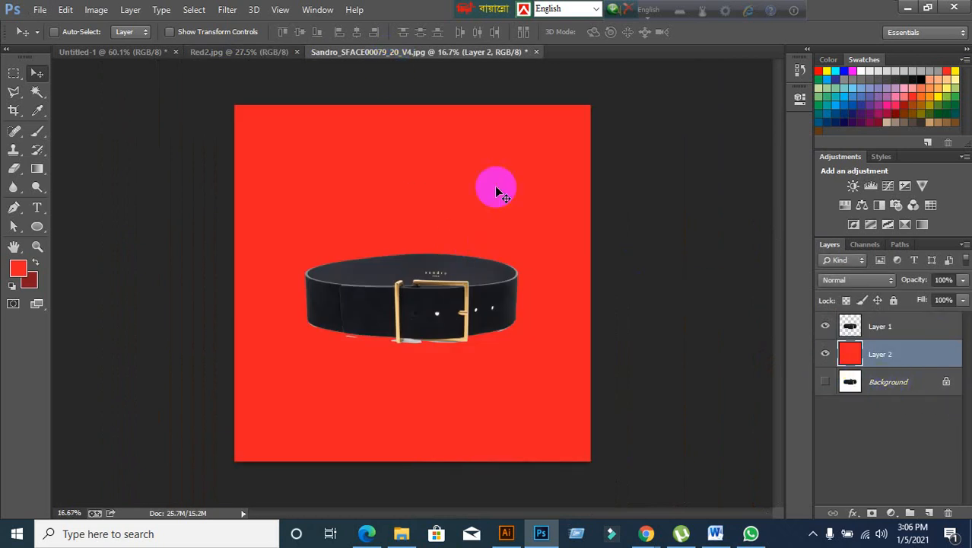
pyautogui.click(228, 55)
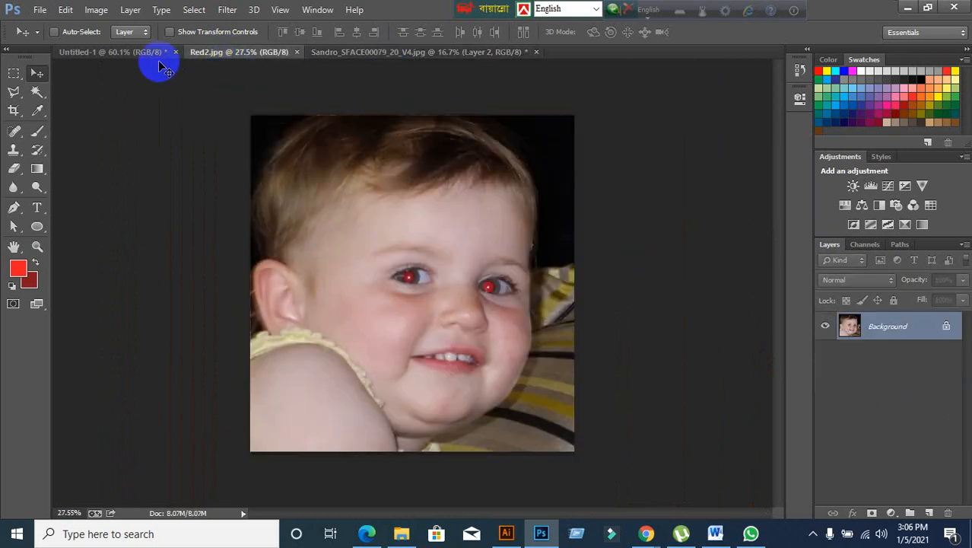
pyautogui.click(127, 52)
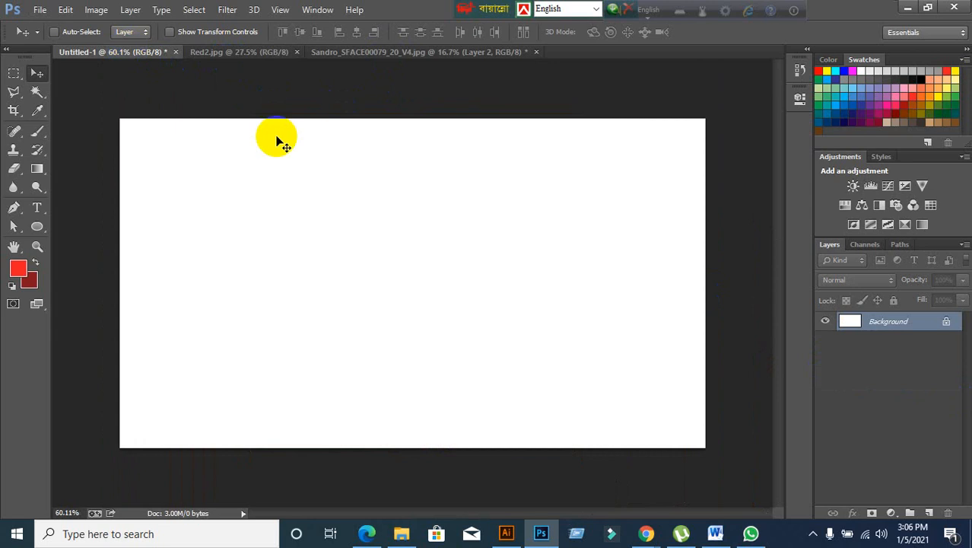
pyautogui.click(908, 7)
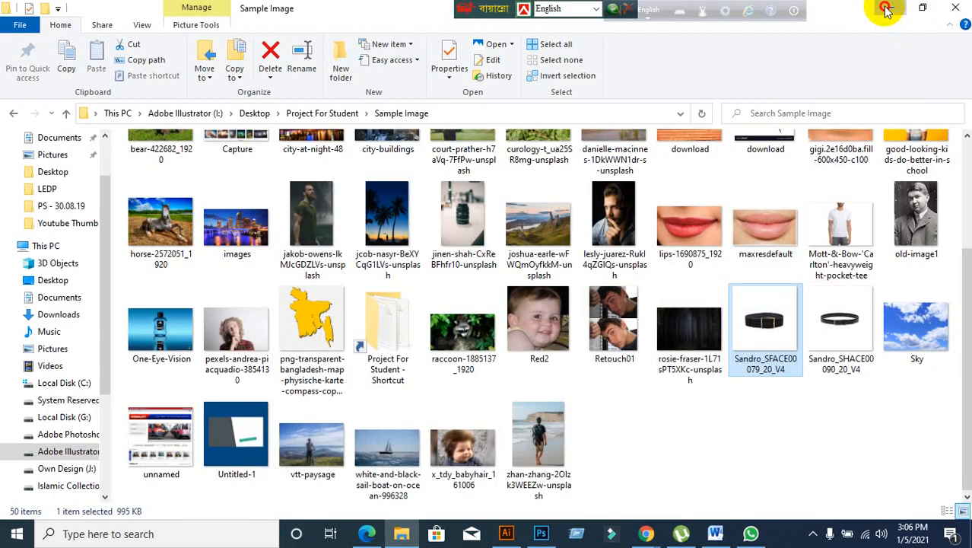
pyautogui.click(881, 7)
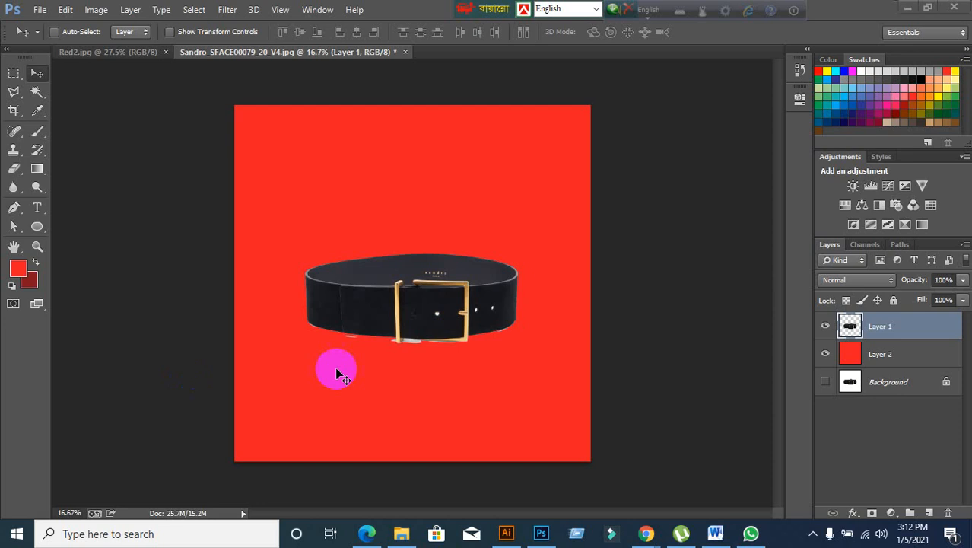
# Step: Switch to the Google Meet call in Chrome, turn the microphone on, and return to Photoshop
pyautogui.moveTo(646, 533)
pyautogui.click(589, 476)
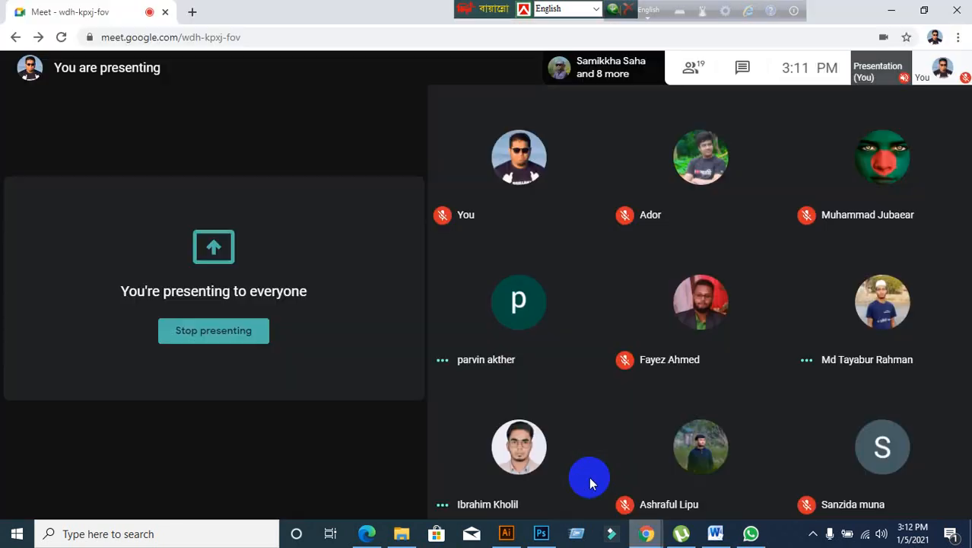
pyautogui.click(435, 485)
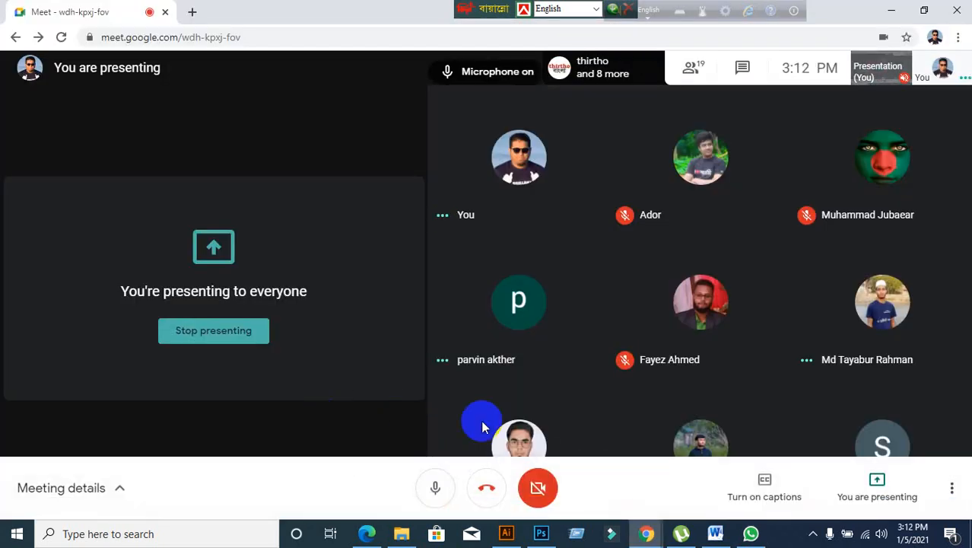
pyautogui.moveTo(543, 535)
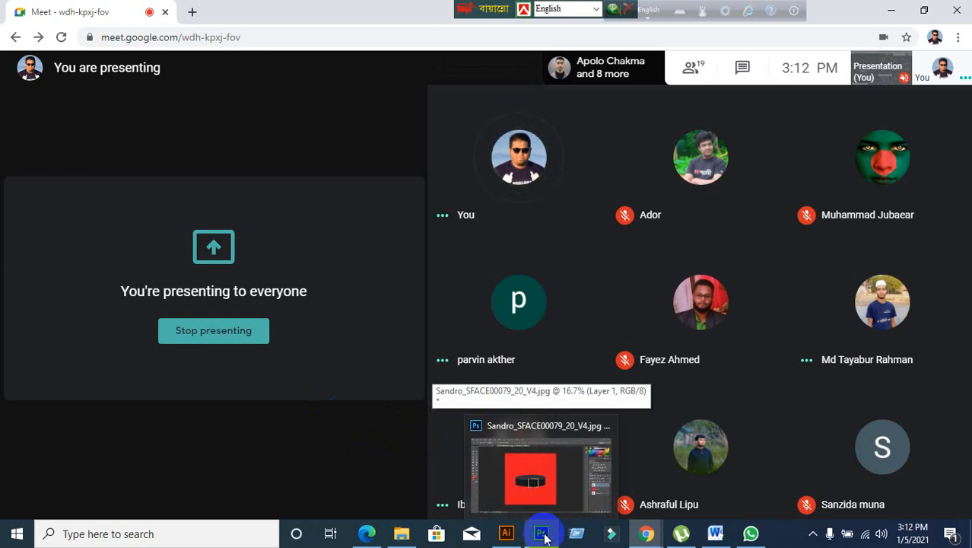
pyautogui.click(543, 535)
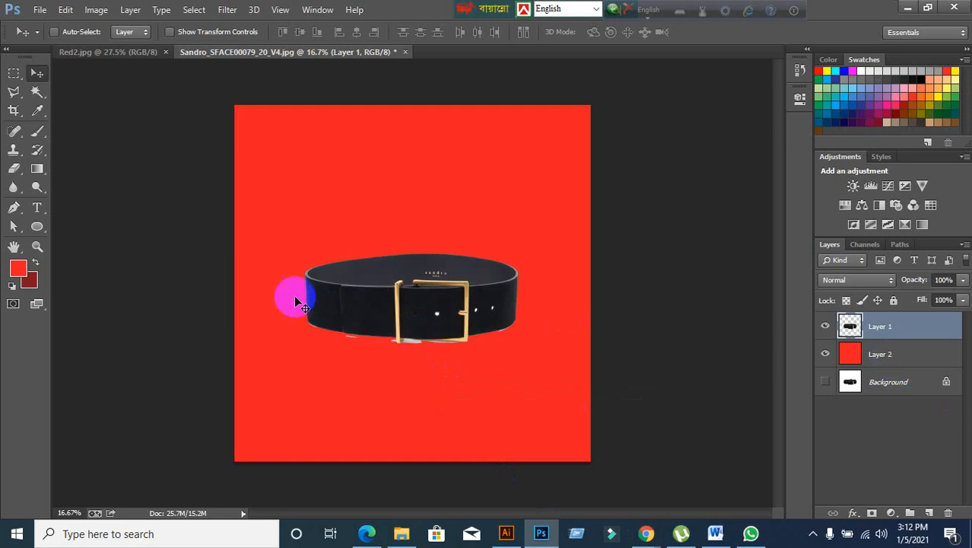
# Step: Close the Red2.jpg document and delete the belt's Layer 1 from Sandro_SFACE00079_20_V4.jpg
pyautogui.click(77, 52)
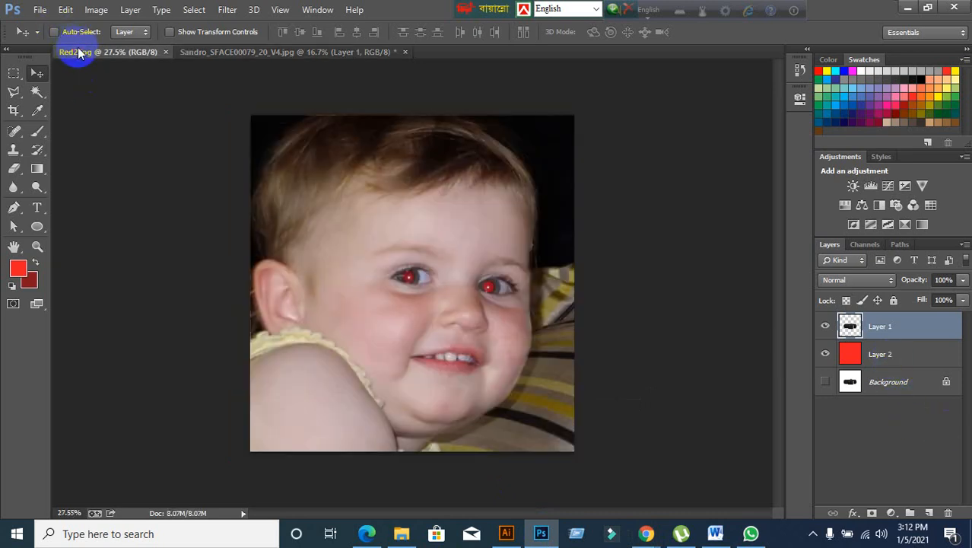
pyautogui.click(166, 53)
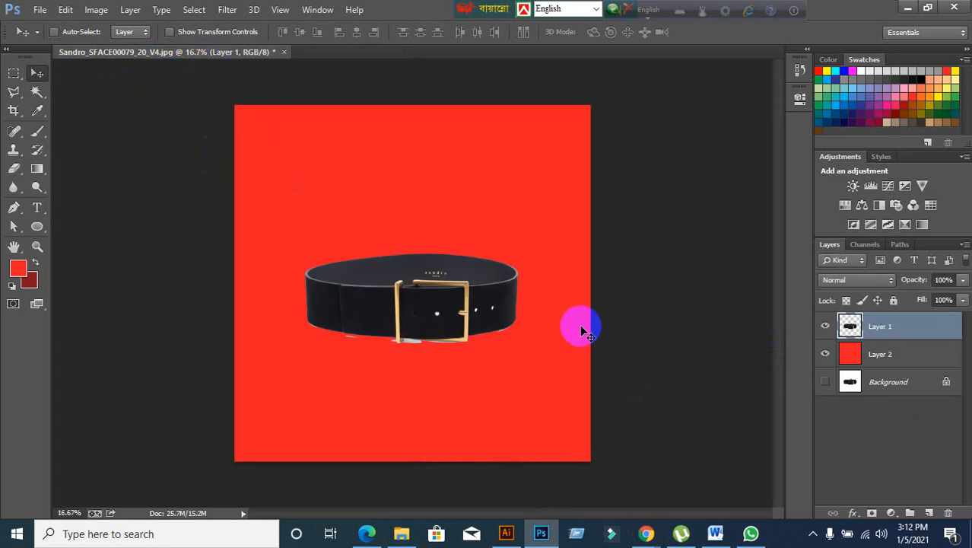
pyautogui.moveTo(462, 307)
pyautogui.mouseDown()
pyautogui.moveTo(434, 279)
pyautogui.moveTo(465, 299)
pyautogui.mouseUp()
pyautogui.press('Delete')
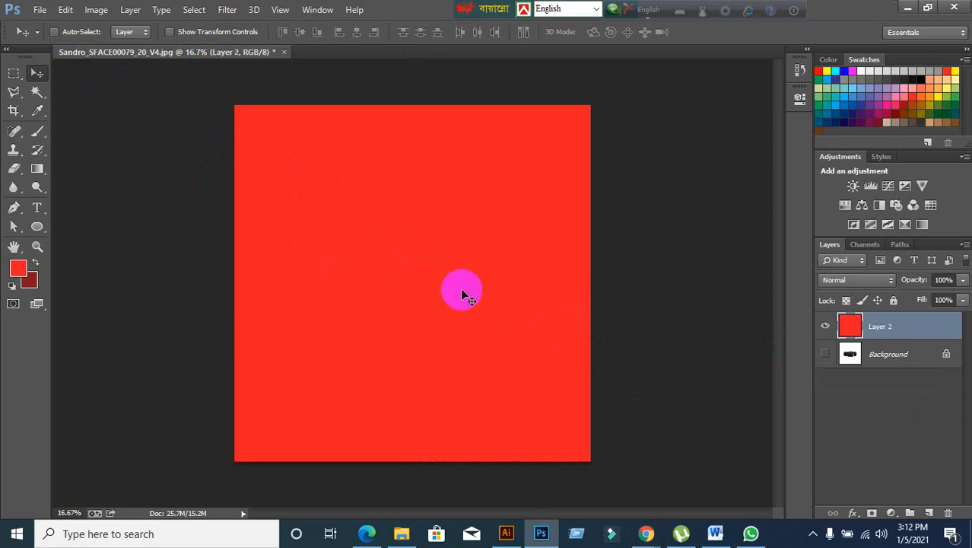
# Step: Set the Quick Selection tool in place of the Magic Wand, and open One-Eye-Vision from File Explorer's Sample Image folder as a new Photoshop document
pyautogui.moveTo(37, 90); pyautogui.dragTo(98, 86)
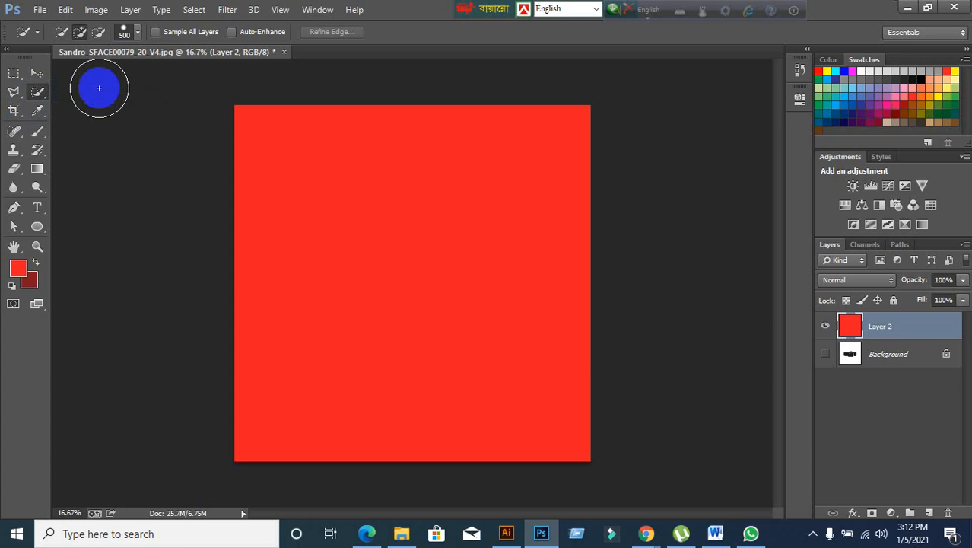
pyautogui.click(37, 74)
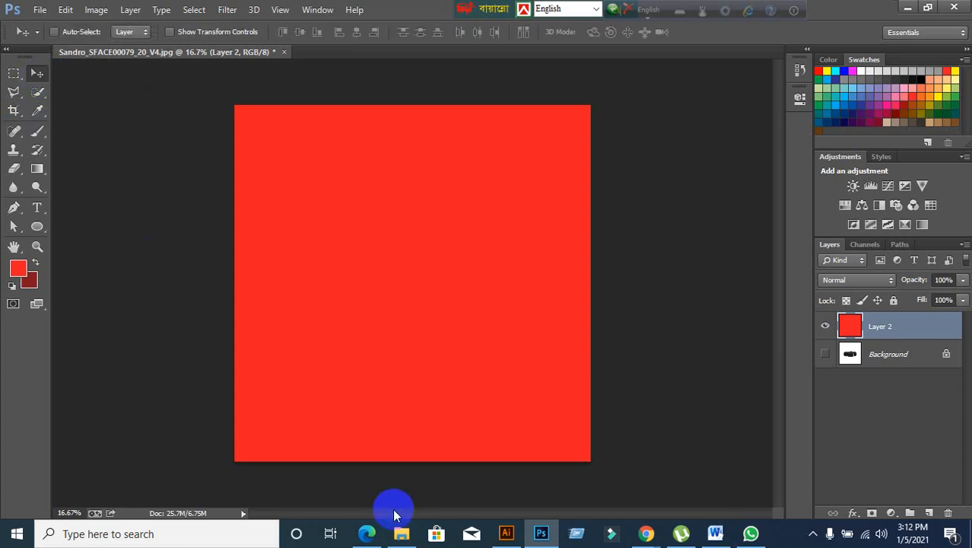
pyautogui.click(401, 530)
pyautogui.click(168, 342)
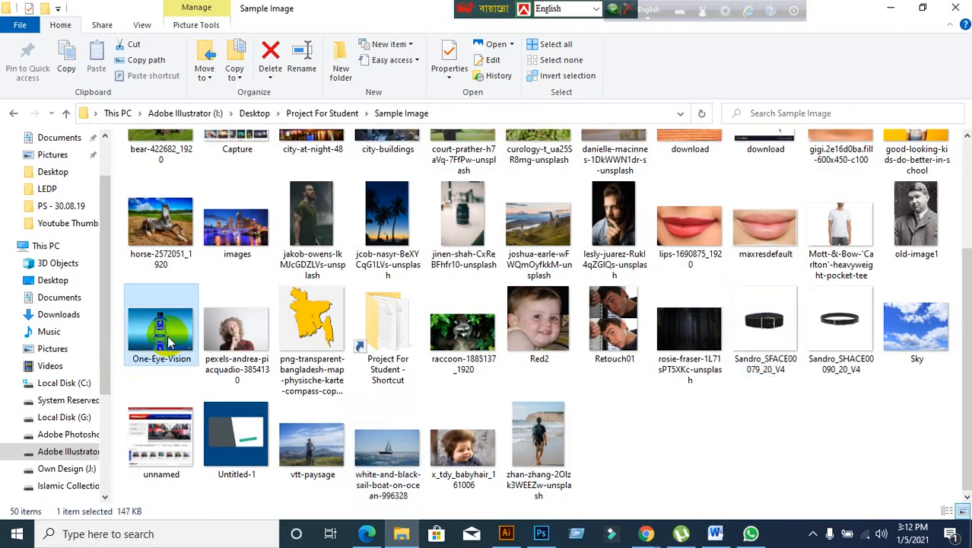
pyautogui.moveTo(167, 342); pyautogui.dragTo(435, 6)
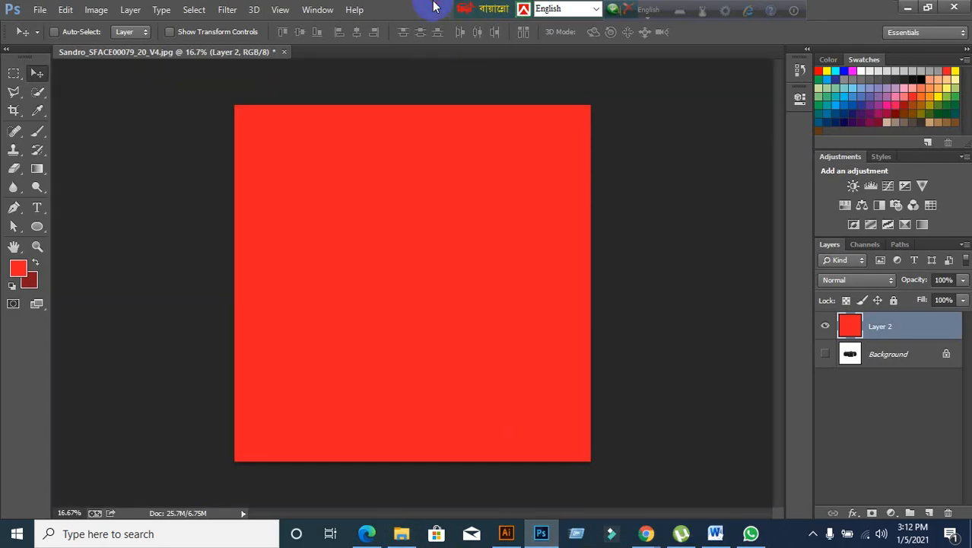
pyautogui.moveTo(431, 5); pyautogui.dragTo(435, 6)
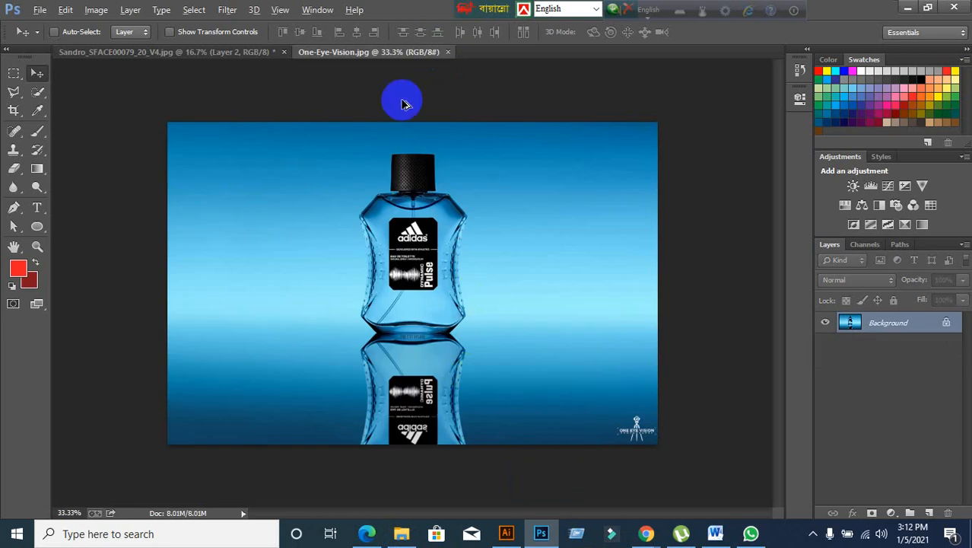
# Step: Paint a Quick Selection over the upright perfume bottle's body with the brush at size 500
pyautogui.scroll(1, 414, 173)
pyautogui.scroll(3, 415, 174)
pyautogui.scroll(-2, 415, 174)
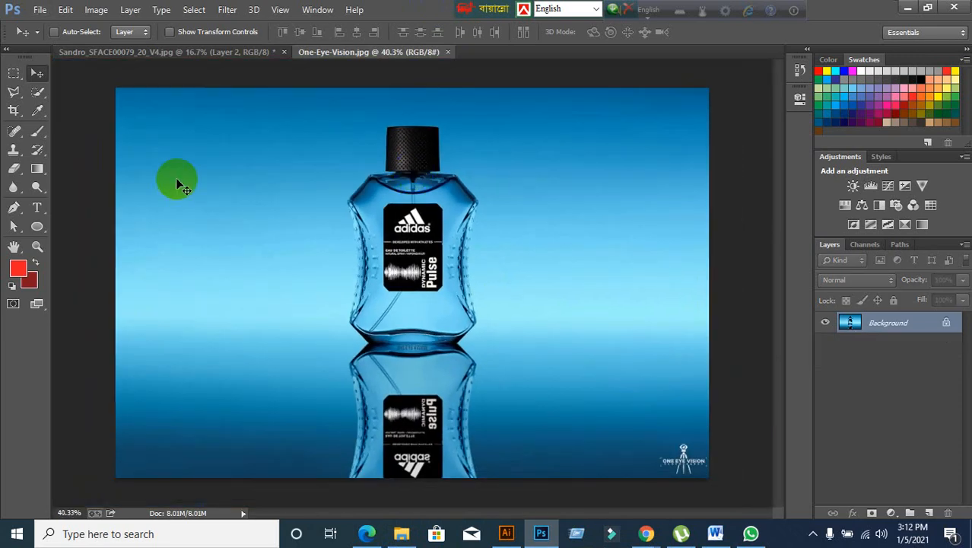
pyautogui.click(37, 92)
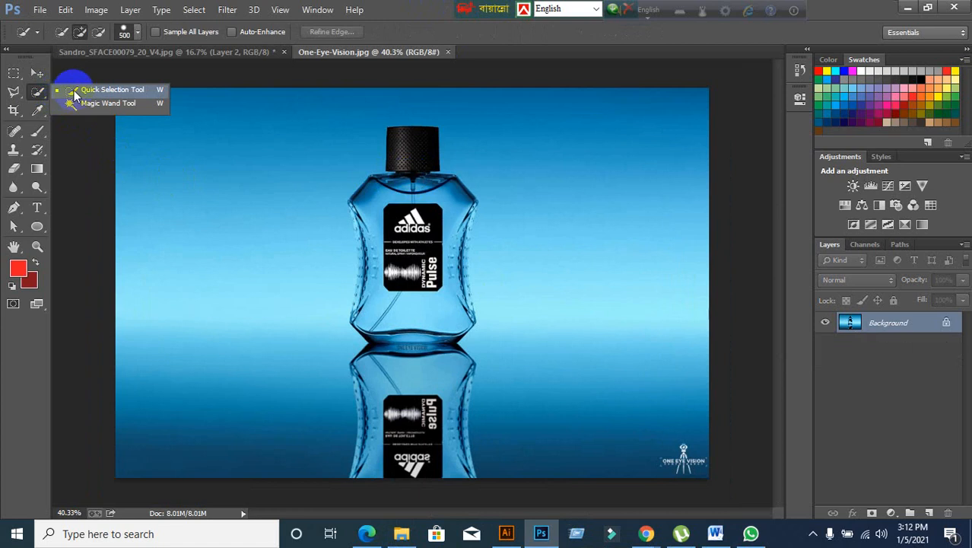
pyautogui.click(106, 90)
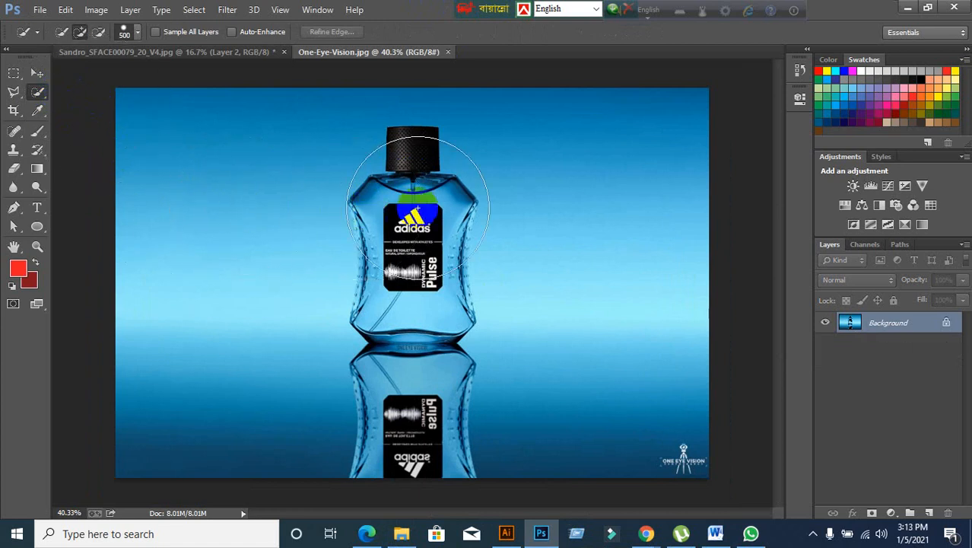
pyautogui.moveTo(418, 217); pyautogui.dragTo(420, 233)
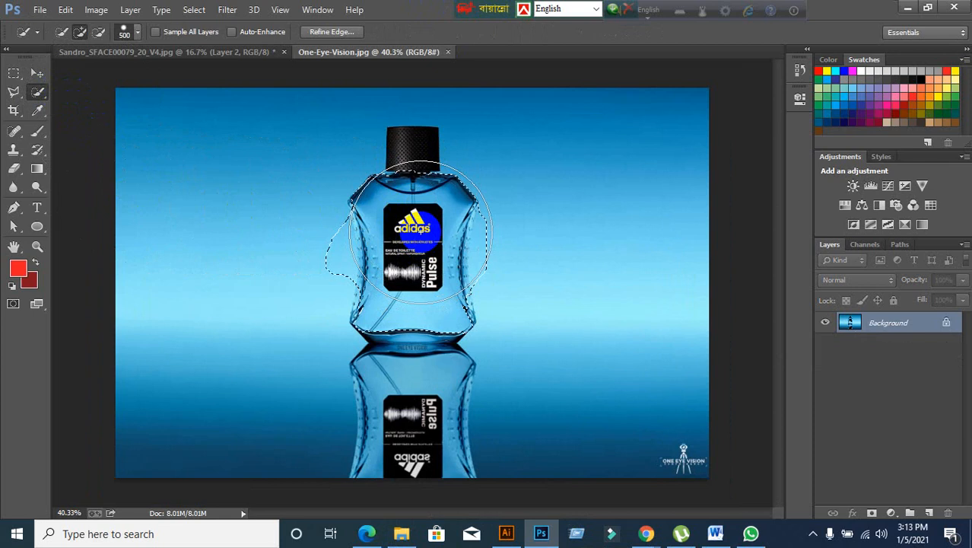
# Step: Clear the bottle selection and reduce the Quick Selection brush size to 100
pyautogui.press('[')
pyautogui.press('[')
pyautogui.press('[')
pyautogui.press('[')
pyautogui.press('[')
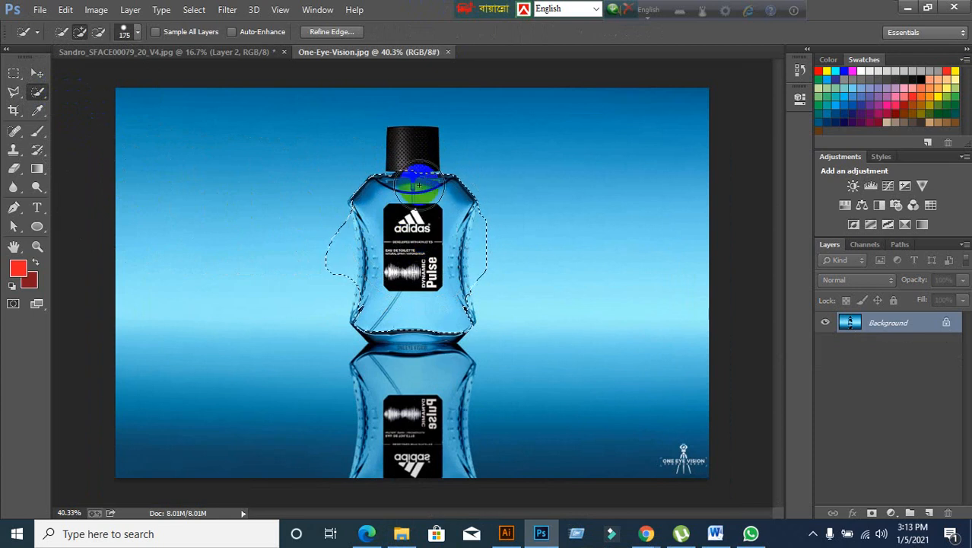
pyautogui.hotkey('ctrl', 'd')
pyautogui.scroll(3, 417, 229)
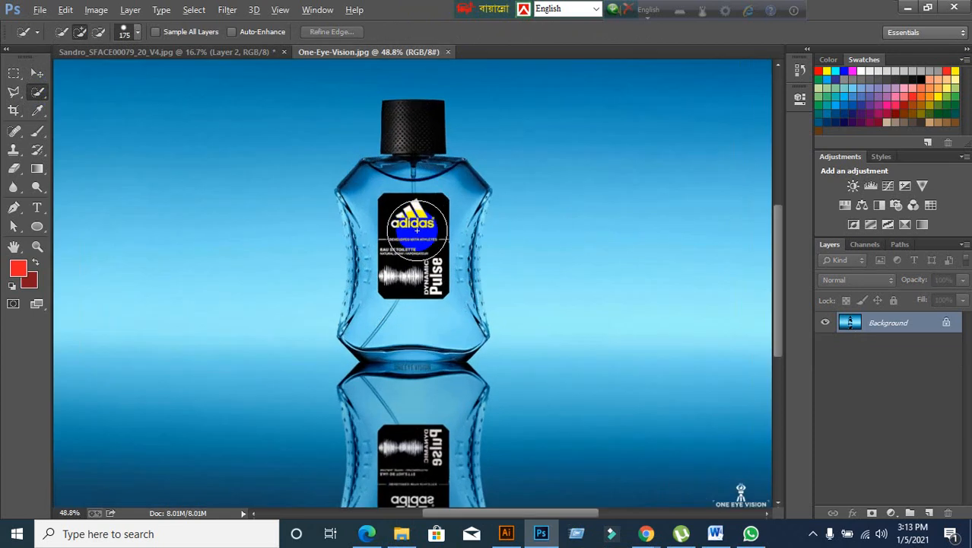
pyautogui.press('[')
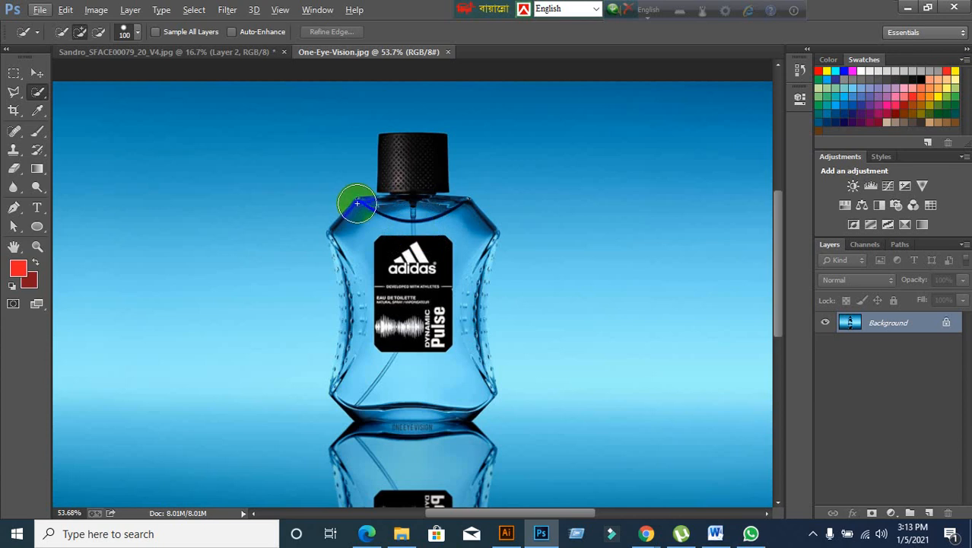
# Step: Draw a rectangular marquee around the bottle's cap and upper body with the Rectangular Marquee tool, and clear it
pyautogui.moveTo(14, 73); pyautogui.dragTo(50, 76)
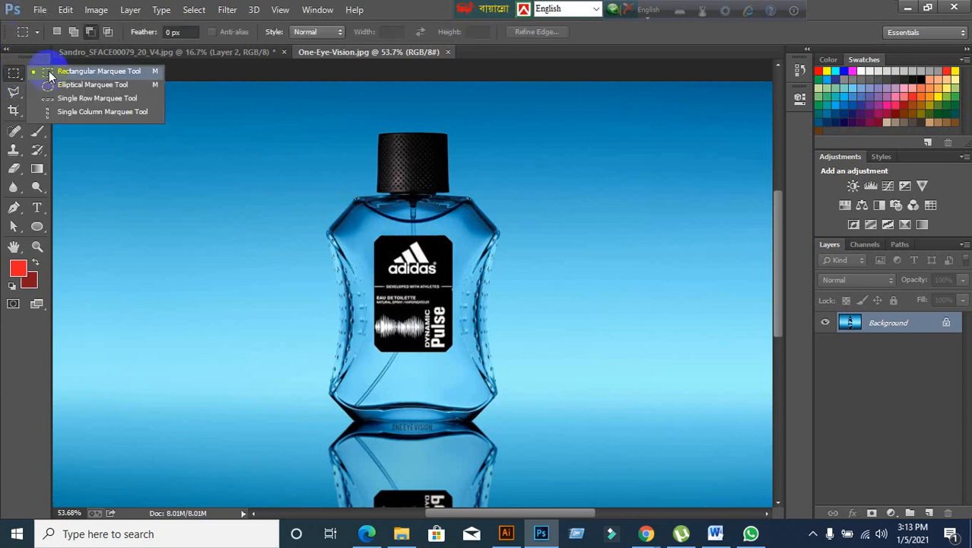
pyautogui.click(59, 70)
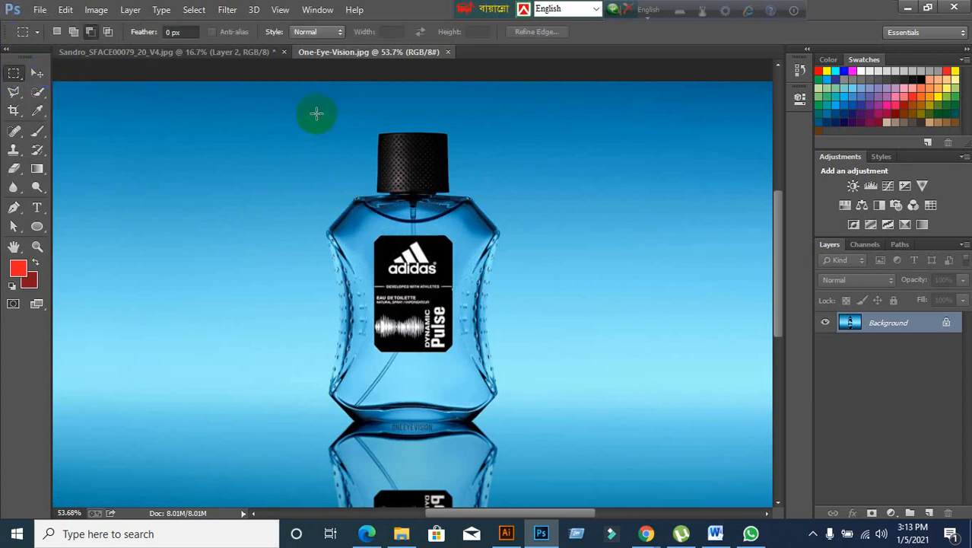
pyautogui.moveTo(283, 108); pyautogui.dragTo(575, 347)
pyautogui.click(249, 215)
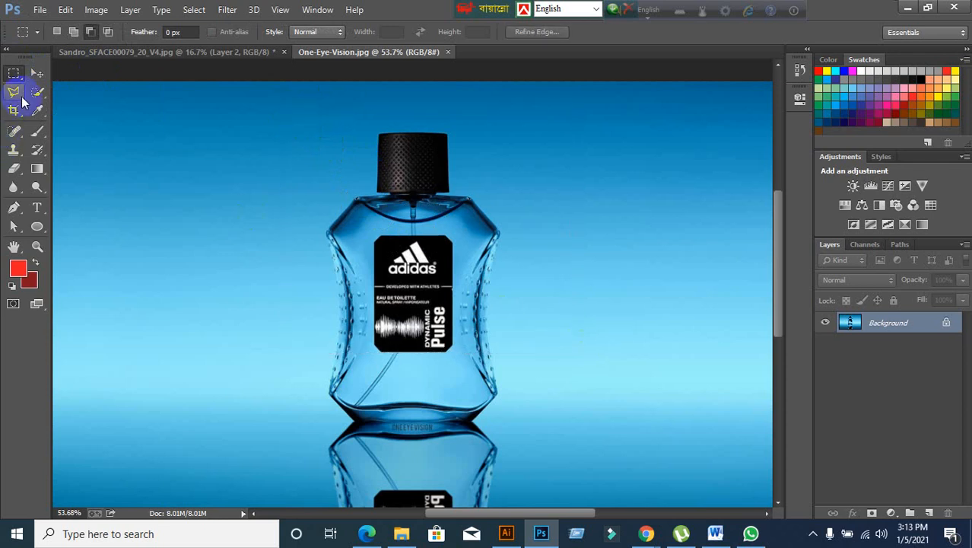
# Step: Draw elliptical marquees around the bottle's cap and upper body with the Elliptical Marquee tool, and clear them
pyautogui.moveTo(14, 73); pyautogui.dragTo(15, 75)
pyautogui.click(59, 86)
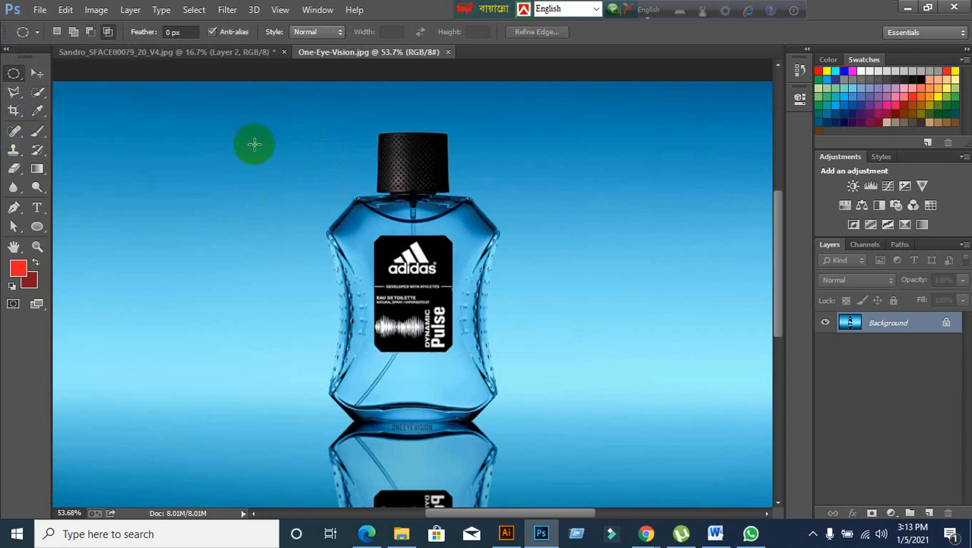
pyautogui.moveTo(314, 122); pyautogui.dragTo(523, 314)
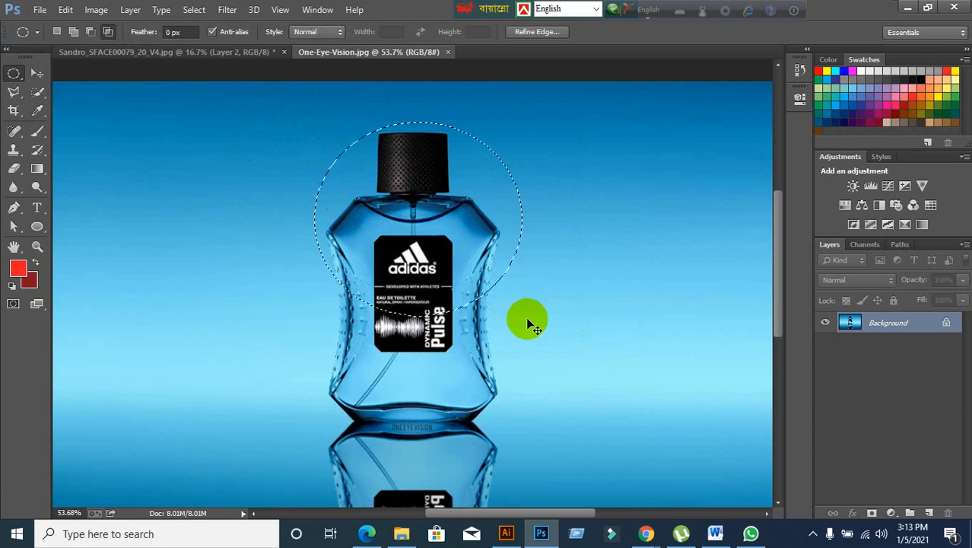
pyautogui.click(528, 321)
pyautogui.moveTo(11, 97); pyautogui.dragTo(55, 122)
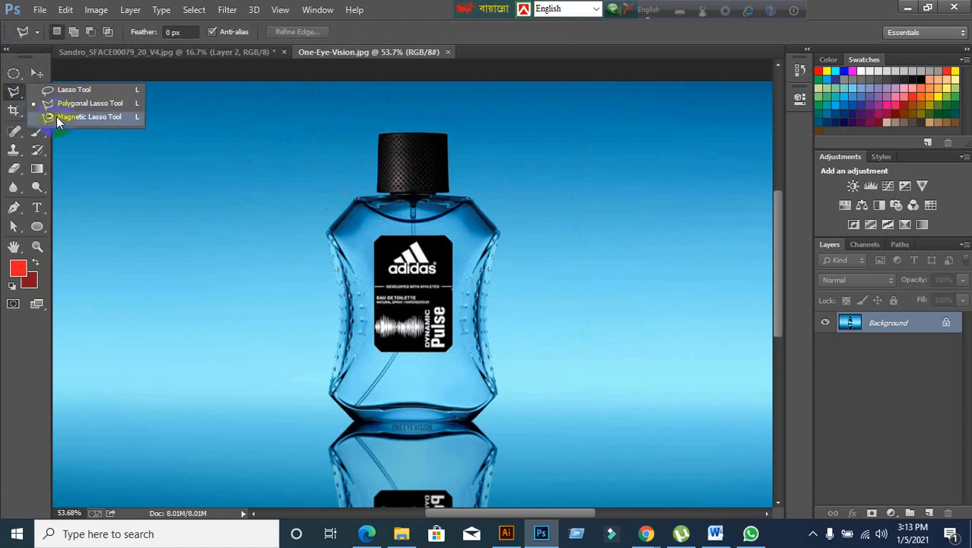
pyautogui.click(13, 73)
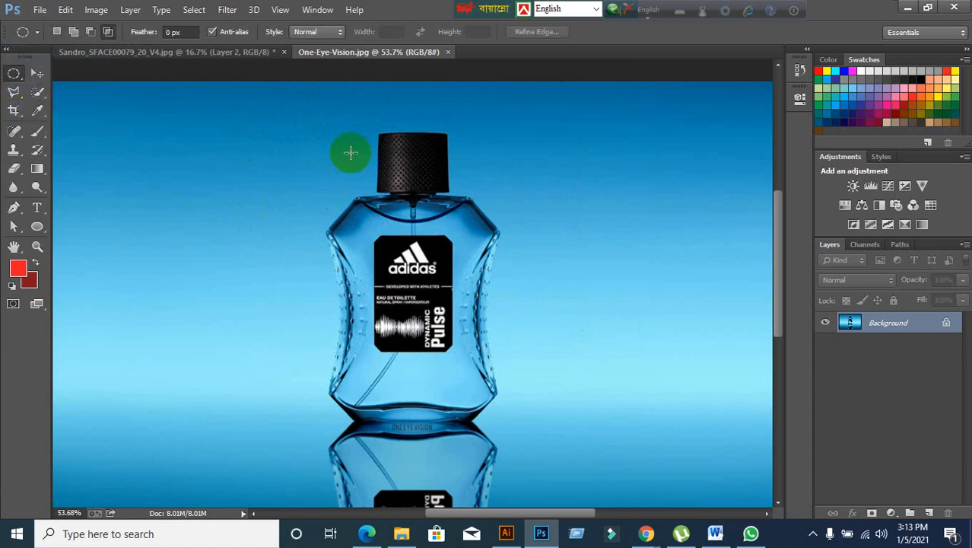
pyautogui.moveTo(287, 124); pyautogui.dragTo(558, 319)
pyautogui.click(503, 307)
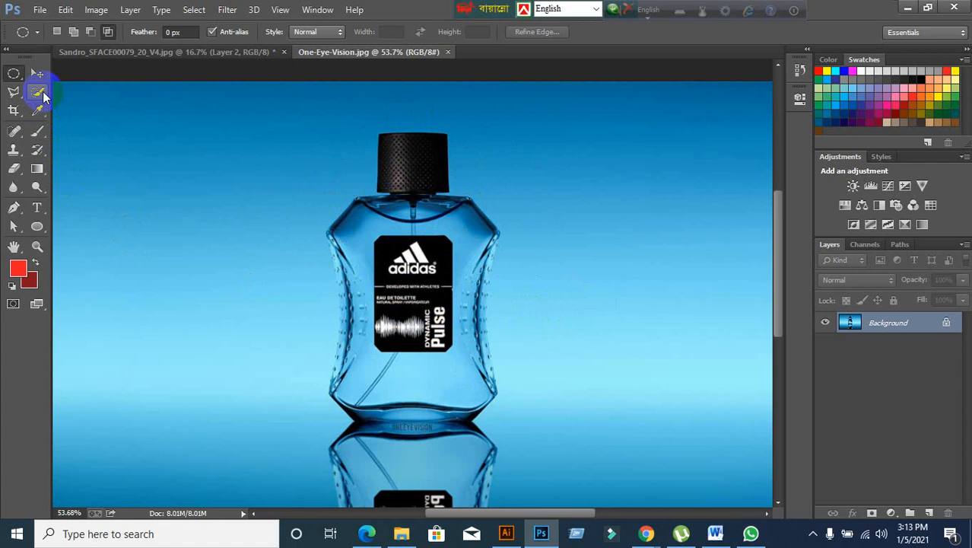
# Step: Select the bottle's black adidas label with the Quick Selection tool and extend the selection over the left part of the glass body
pyautogui.click(40, 92)
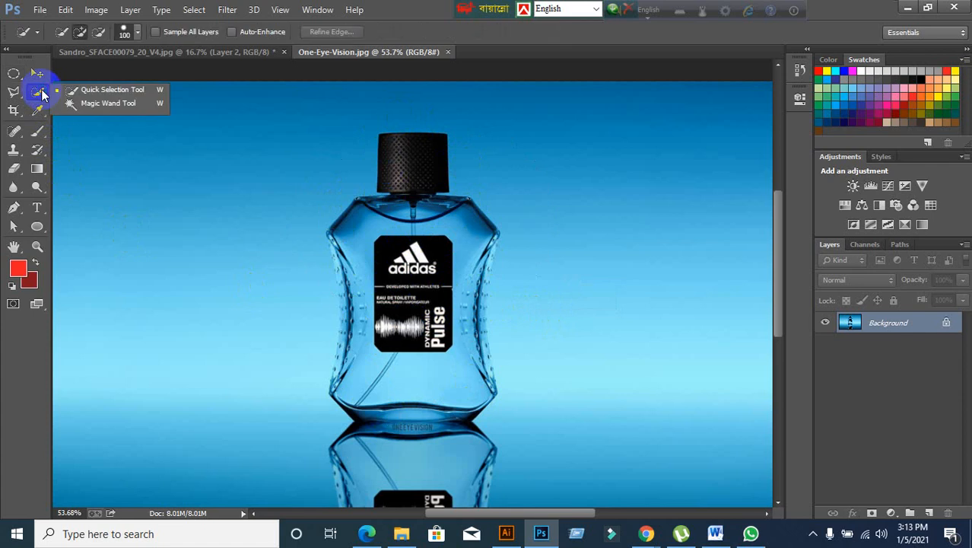
pyautogui.click(85, 90)
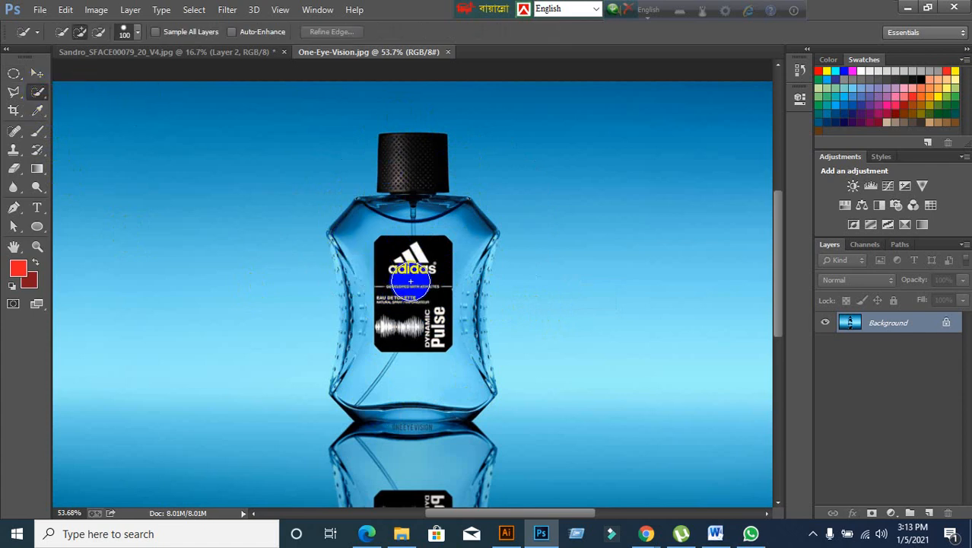
pyautogui.moveTo(411, 281); pyautogui.dragTo(465, 285)
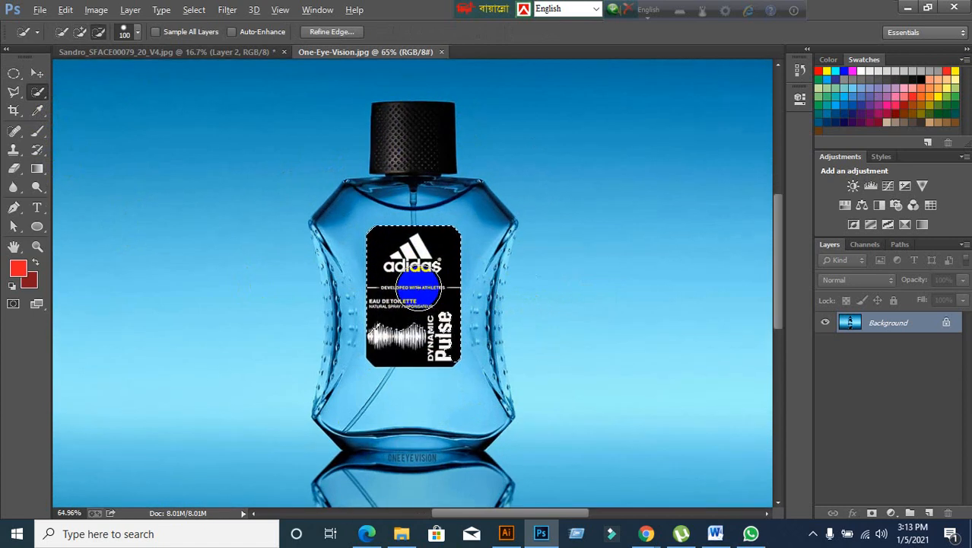
pyautogui.scroll(3, 419, 287)
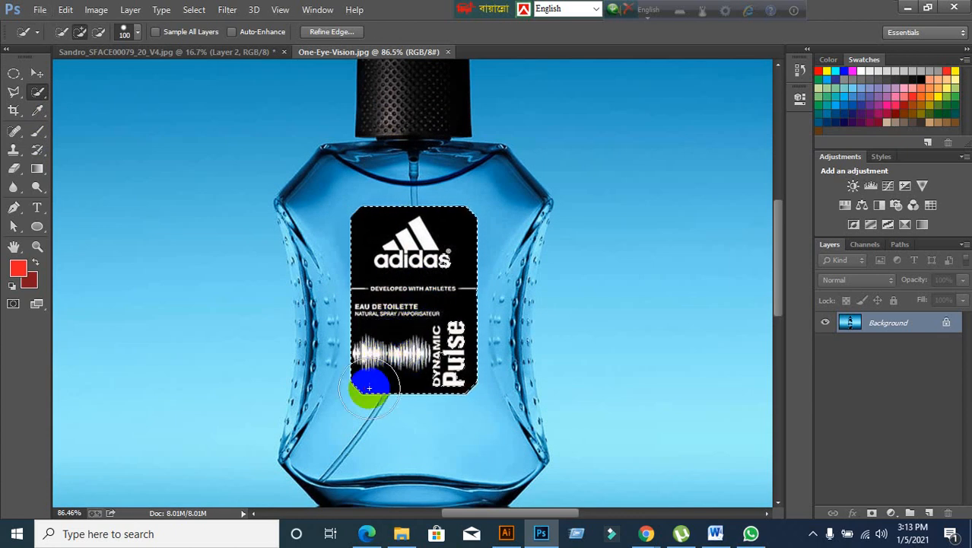
pyautogui.moveTo(369, 388)
pyautogui.mouseDown()
pyautogui.moveTo(343, 420)
pyautogui.moveTo(353, 377)
pyautogui.moveTo(336, 366)
pyautogui.moveTo(332, 305)
pyautogui.mouseUp()
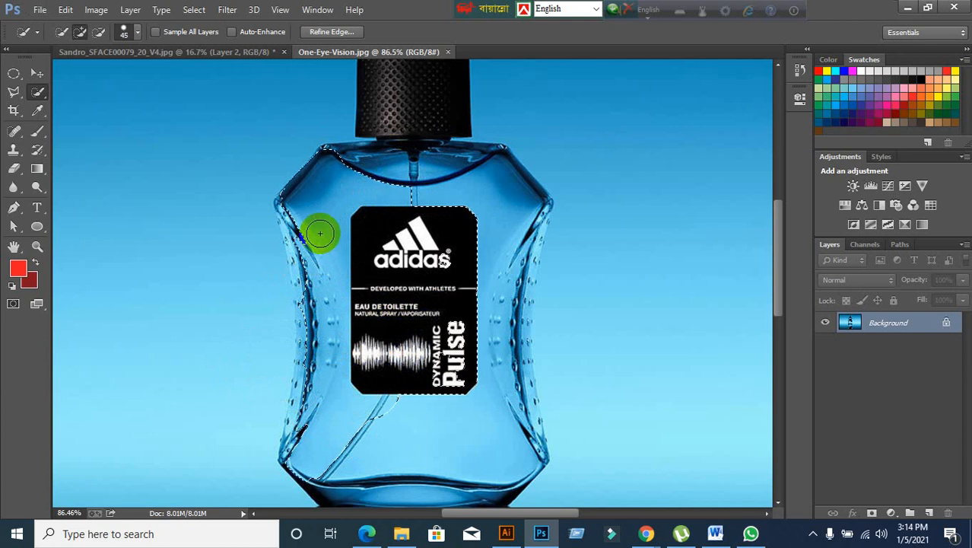
# Step: Enlarge the Quick Selection brush to 200 and bring it back down to 90
pyautogui.press(']')
pyautogui.press(']')
pyautogui.press(']')
pyautogui.press(']')
pyautogui.press(']')
pyautogui.press(']')
pyautogui.press(']')
pyautogui.press(']')
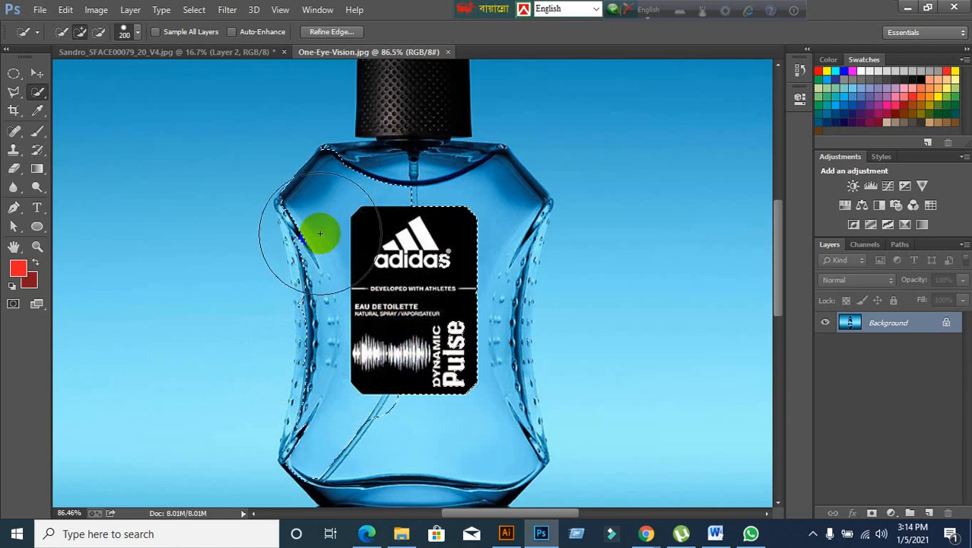
pyautogui.press('[')
pyautogui.press('[')
pyautogui.press('[')
pyautogui.press('[')
pyautogui.press('[')
pyautogui.press('[')
pyautogui.press('[')
pyautogui.press('[')
pyautogui.press('[')
pyautogui.press('[')
pyautogui.press('[')
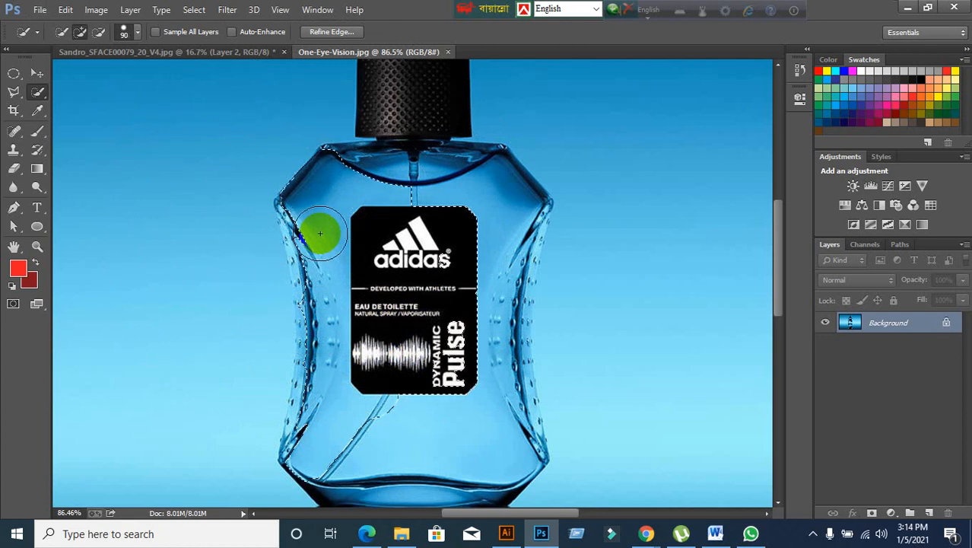
# Step: Add the bottle's cap, neck and remaining central glass body to the selection with the size 90 brush
pyautogui.scroll(2, 320, 233)
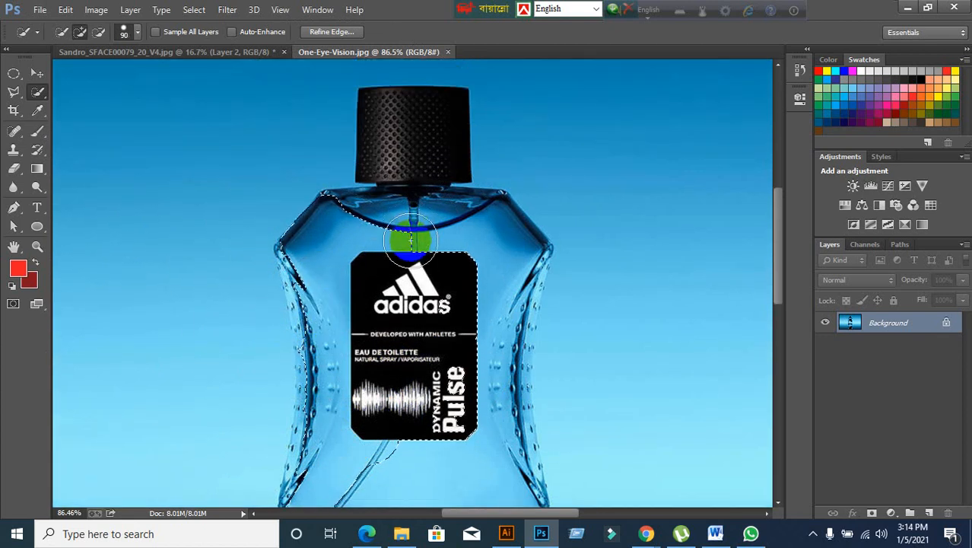
pyautogui.moveTo(410, 240)
pyautogui.mouseDown()
pyautogui.moveTo(424, 166)
pyautogui.moveTo(413, 183)
pyautogui.moveTo(420, 203)
pyautogui.moveTo(412, 180)
pyautogui.mouseUp()
pyautogui.scroll(-2, 499, 330)
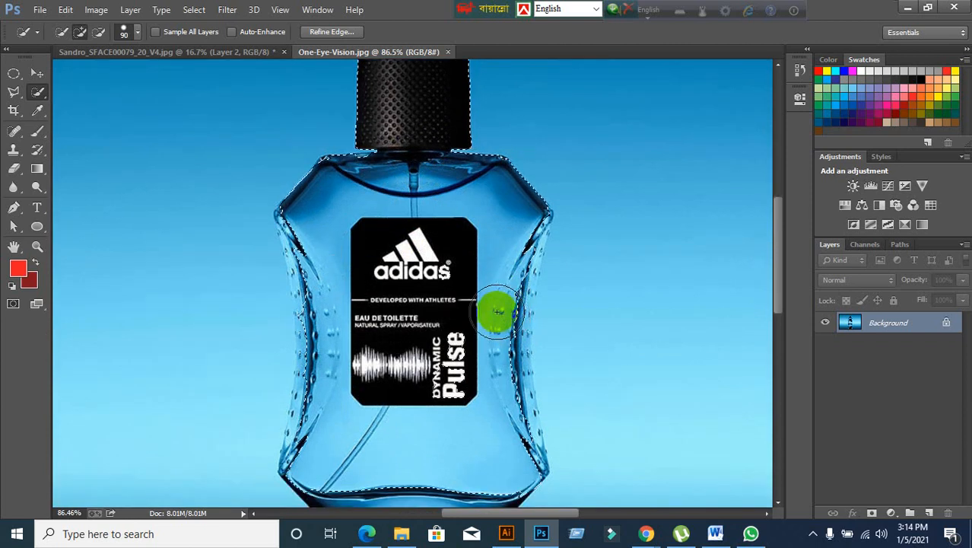
# Step: Extend the selection over the beaded glass along the bottle's right edge
pyautogui.moveTo(509, 252); pyautogui.dragTo(515, 248)
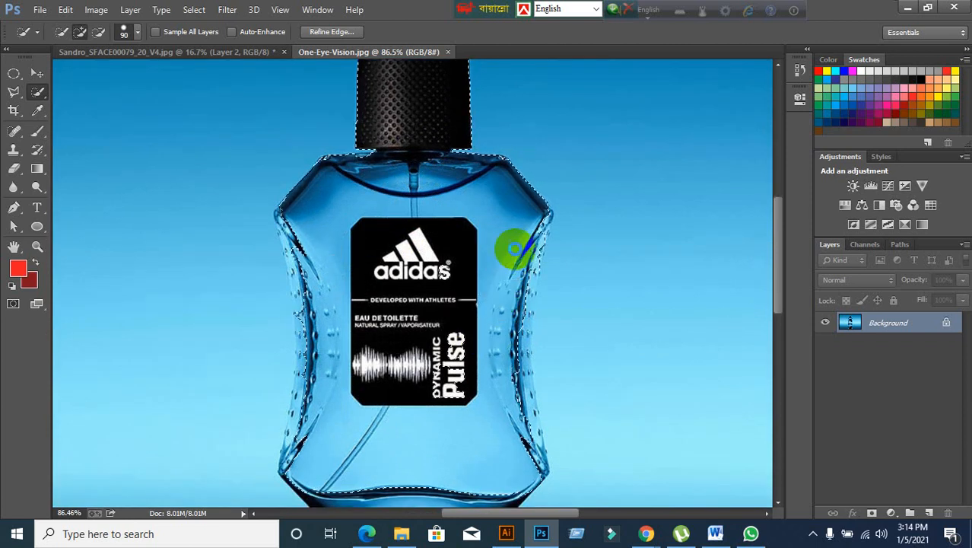
pyautogui.click(520, 230)
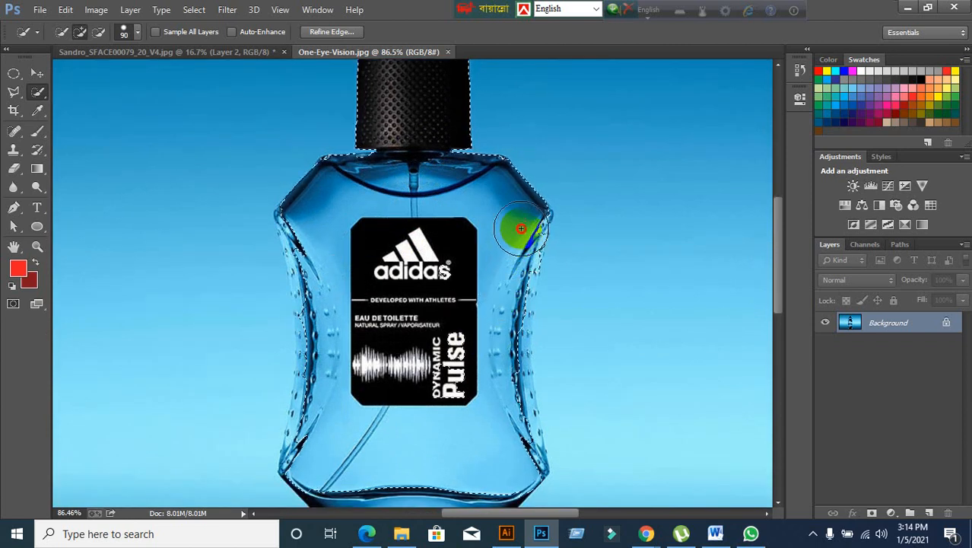
pyautogui.click(505, 333)
pyautogui.click(511, 280)
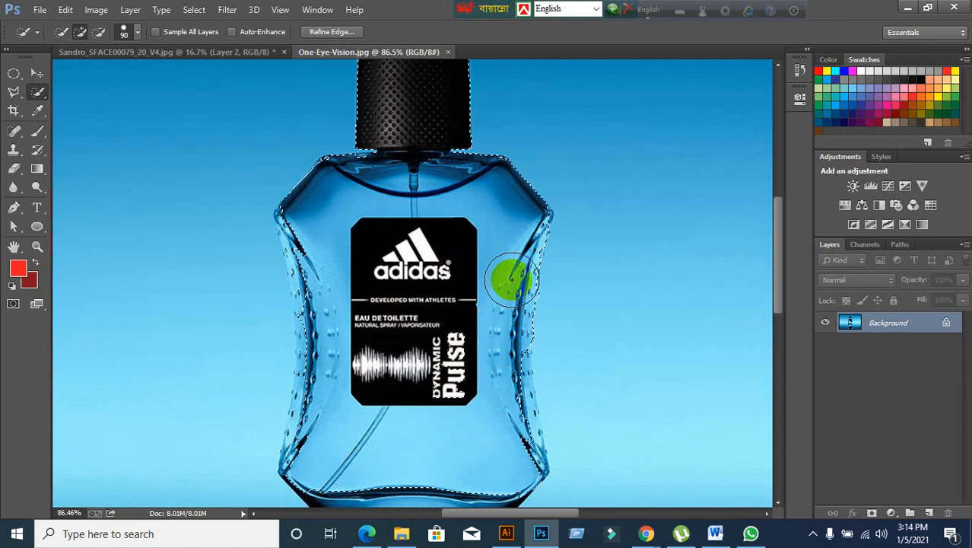
pyautogui.click(510, 382)
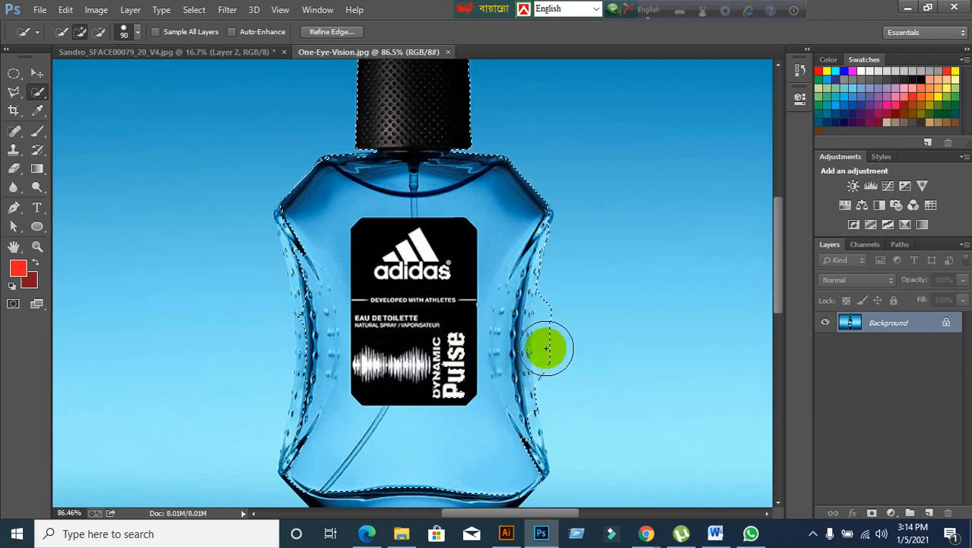
# Step: Subtract the background overspill beside the bottle's right edge from the selection
pyautogui.keyDown('alt'); pyautogui.scroll(3, 611, 358); pyautogui.keyUp('alt')
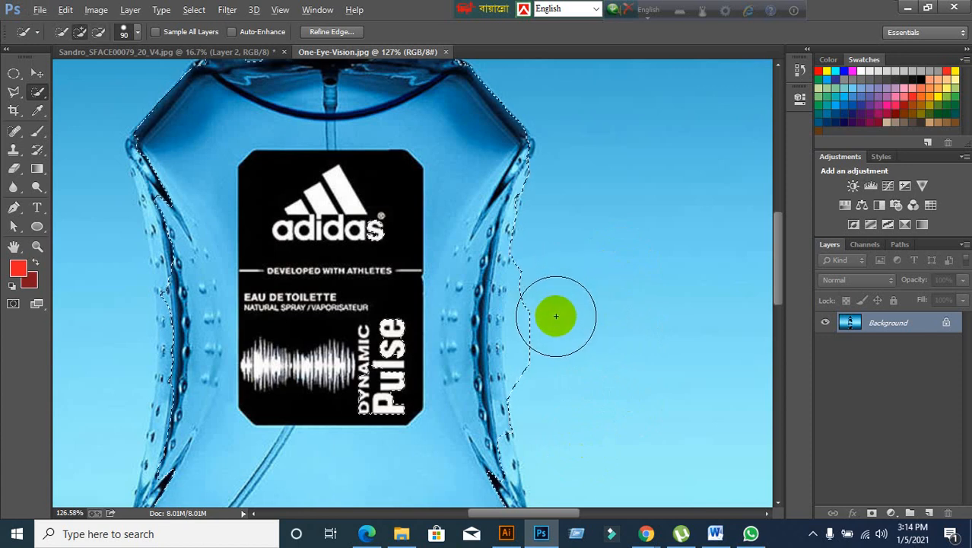
pyautogui.click(558, 358)
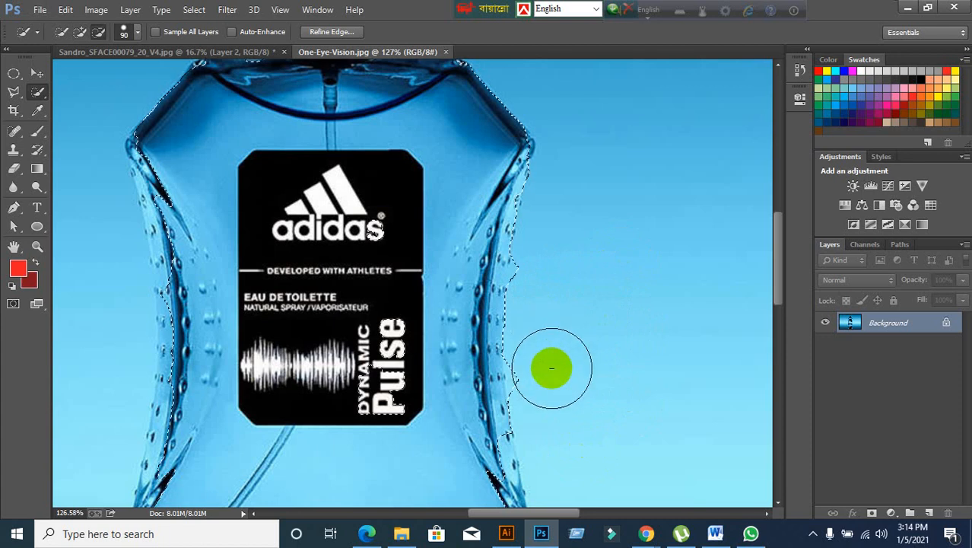
pyautogui.keyDown('alt'); pyautogui.click(551, 374); pyautogui.keyUp('alt')
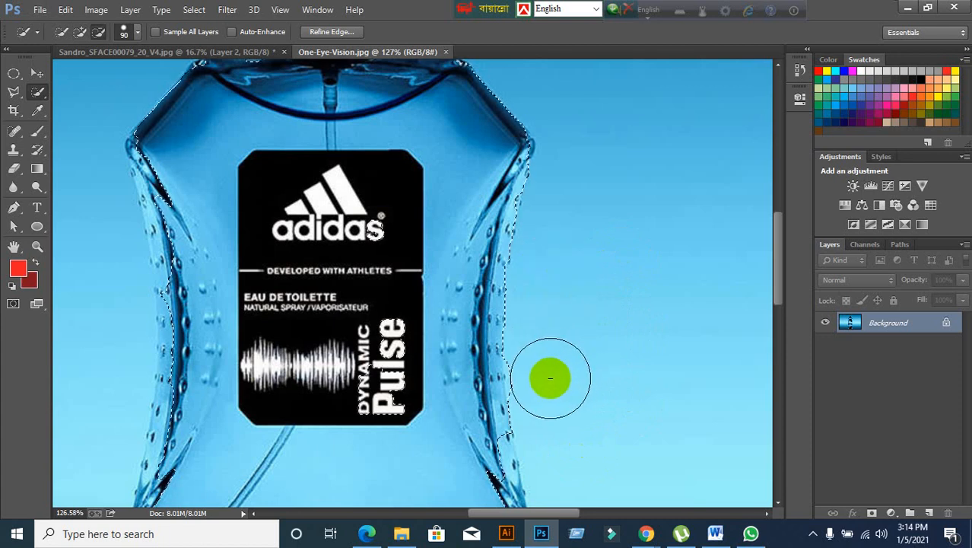
# Step: Extend the selection downward over the bottle's dark glass base
pyautogui.scroll(-4, 577, 357)
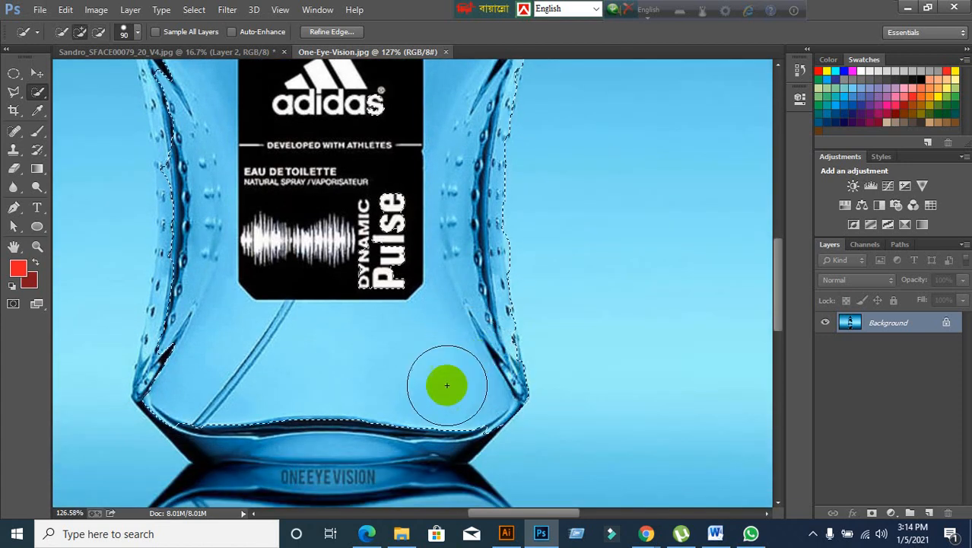
pyautogui.scroll(-1, 446, 385)
pyautogui.moveTo(366, 389); pyautogui.dragTo(449, 387)
pyautogui.scroll(-2, 460, 411)
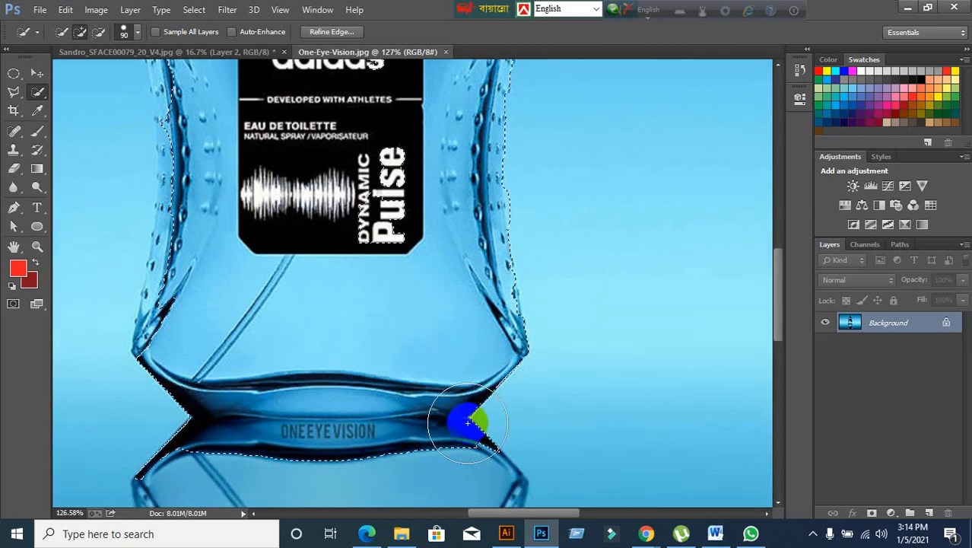
# Step: Subtract the reflection below the bottle's base from the selection, with the brush reduced to size 30
pyautogui.scroll(-2, 468, 467)
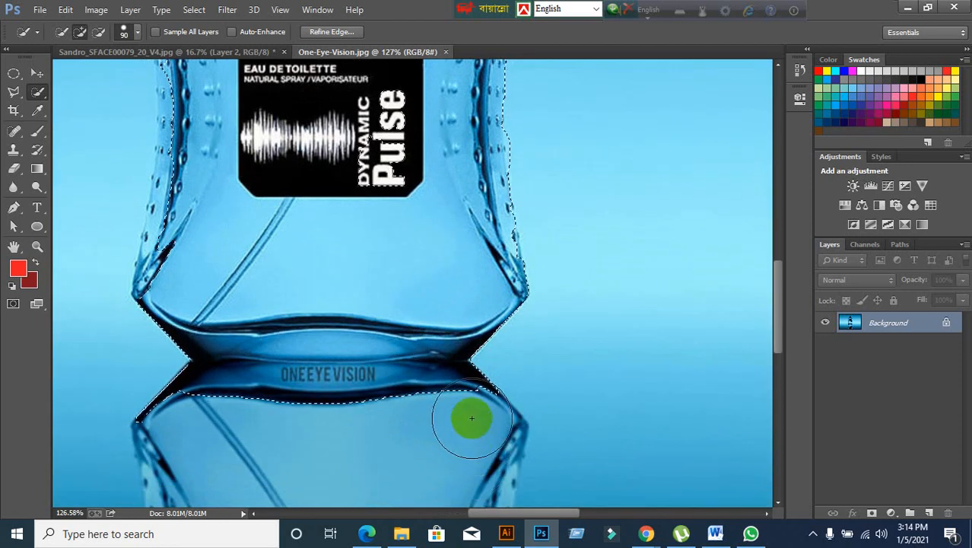
pyautogui.press('alt')
pyautogui.moveTo(469, 409)
pyautogui.mouseDown()
pyautogui.moveTo(446, 424)
pyautogui.moveTo(465, 427)
pyautogui.moveTo(398, 418)
pyautogui.moveTo(321, 436)
pyautogui.moveTo(287, 432)
pyautogui.moveTo(337, 423)
pyautogui.moveTo(338, 413)
pyautogui.moveTo(291, 421)
pyautogui.moveTo(184, 407)
pyautogui.moveTo(270, 386)
pyautogui.moveTo(343, 393)
pyautogui.moveTo(372, 414)
pyautogui.moveTo(245, 356)
pyautogui.moveTo(237, 318)
pyautogui.mouseUp()
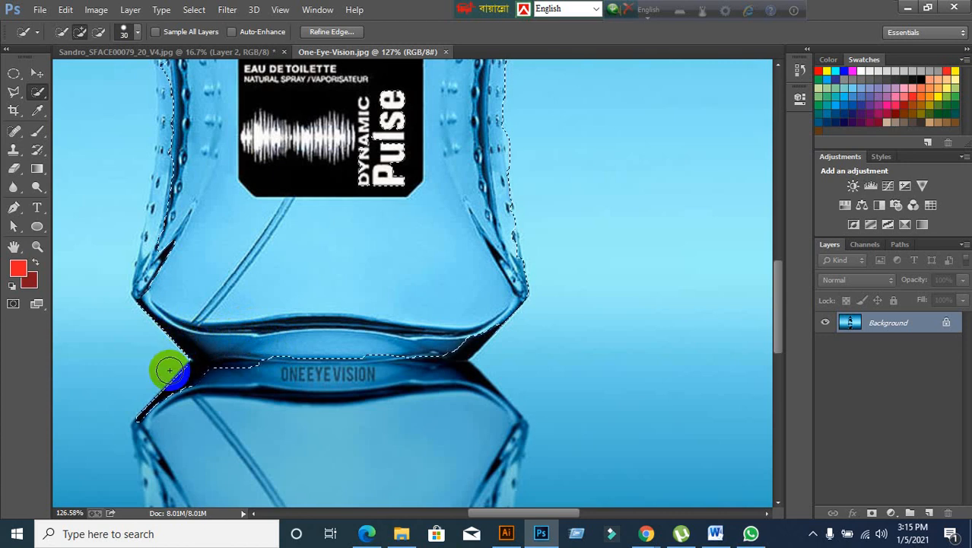
pyautogui.moveTo(169, 371)
pyautogui.mouseDown()
pyautogui.moveTo(151, 412)
pyautogui.moveTo(159, 401)
pyautogui.mouseUp()
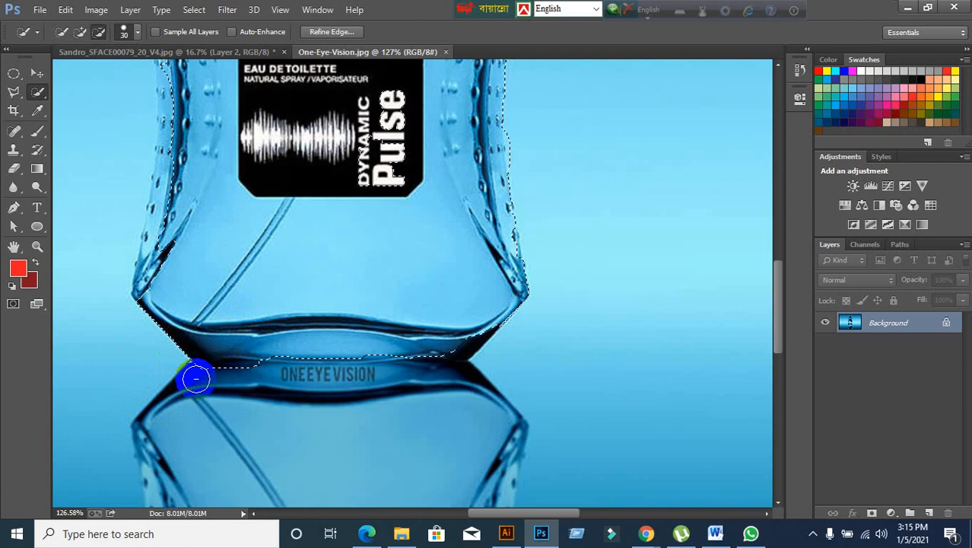
# Step: Extend the selection upward over the beaded glass along the bottle's left edge, from the base corner to the shoulder
pyautogui.scroll(2, 217, 364)
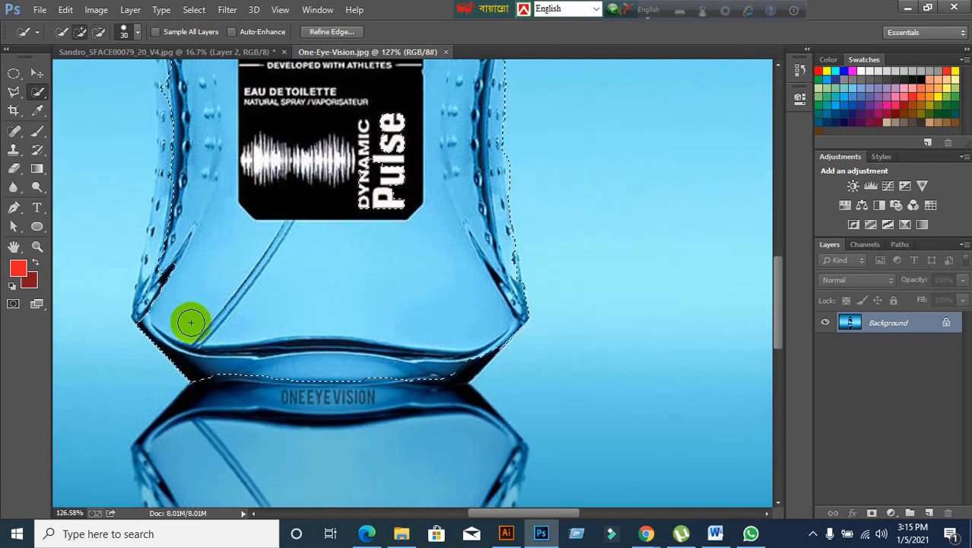
pyautogui.moveTo(151, 335)
pyautogui.mouseDown()
pyautogui.moveTo(165, 277)
pyautogui.moveTo(164, 265)
pyautogui.moveTo(160, 289)
pyautogui.moveTo(162, 233)
pyautogui.moveTo(164, 242)
pyautogui.moveTo(196, 234)
pyautogui.mouseUp()
pyautogui.scroll(1, 195, 235)
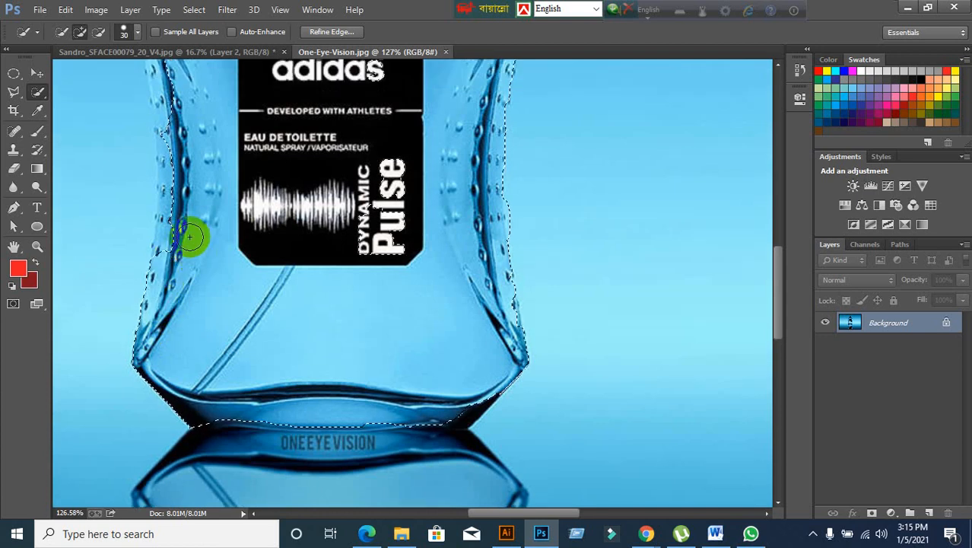
pyautogui.click(158, 249)
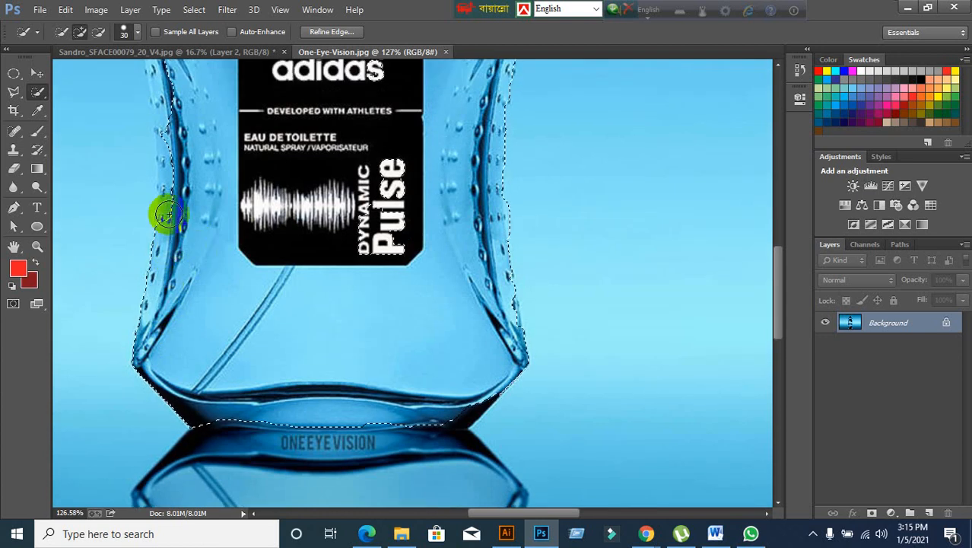
pyautogui.scroll(1, 210, 259)
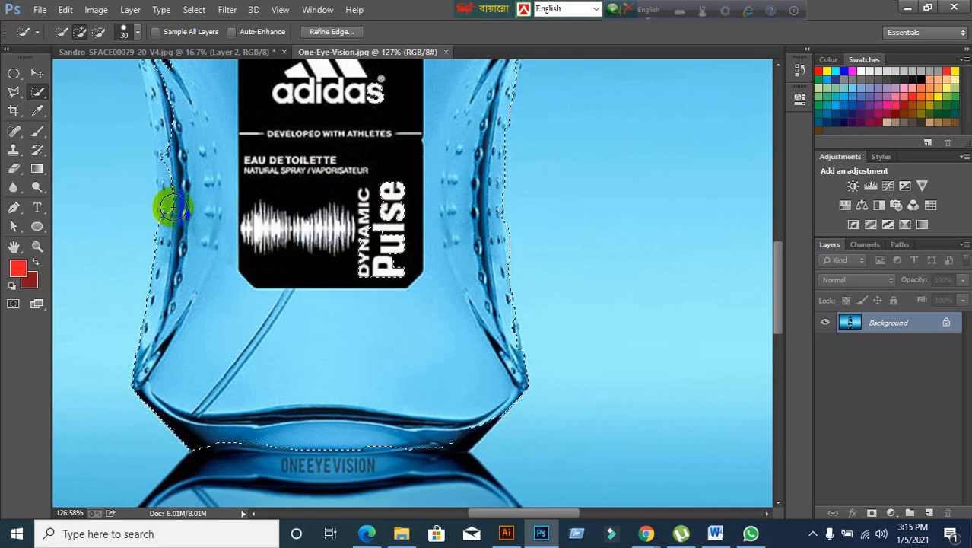
pyautogui.scroll(3, 179, 222)
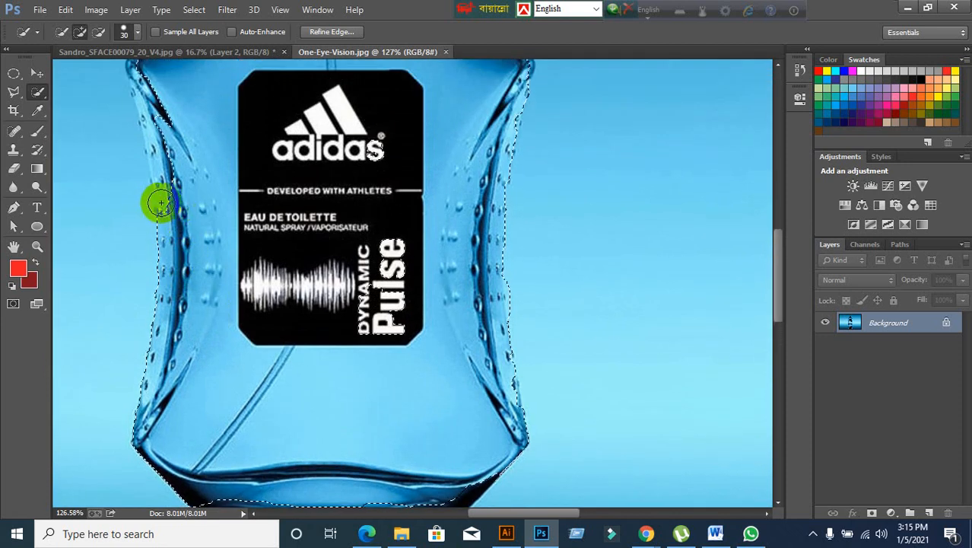
pyautogui.scroll(2, 183, 251)
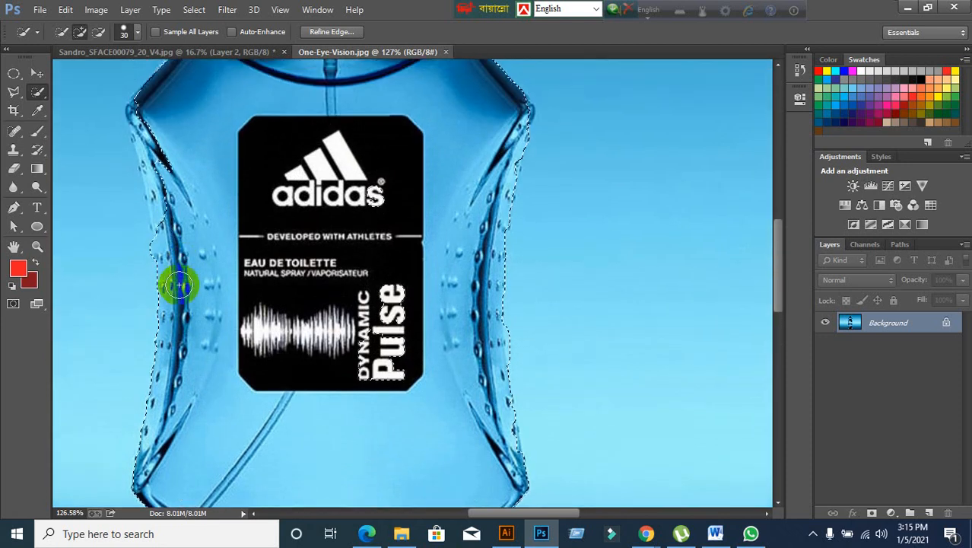
pyautogui.click(157, 211)
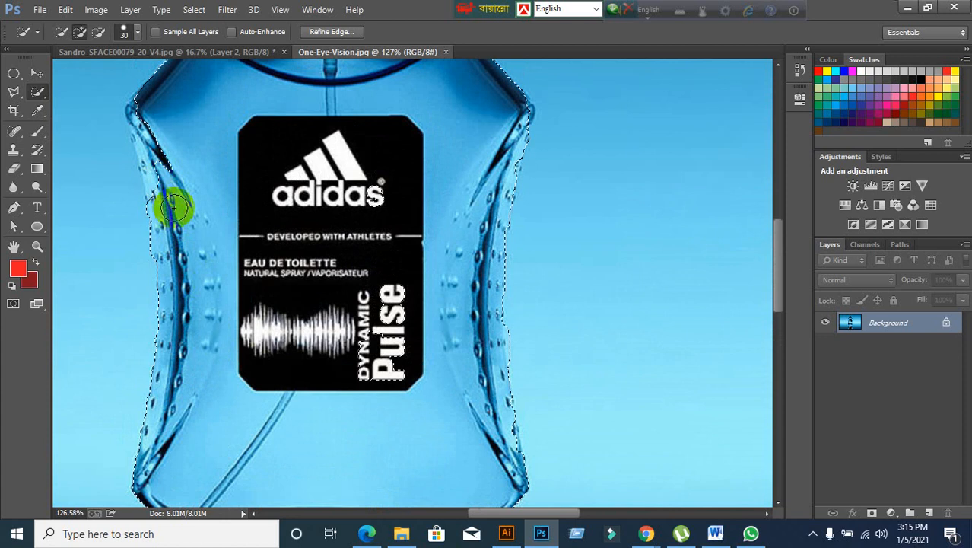
pyautogui.click(157, 159)
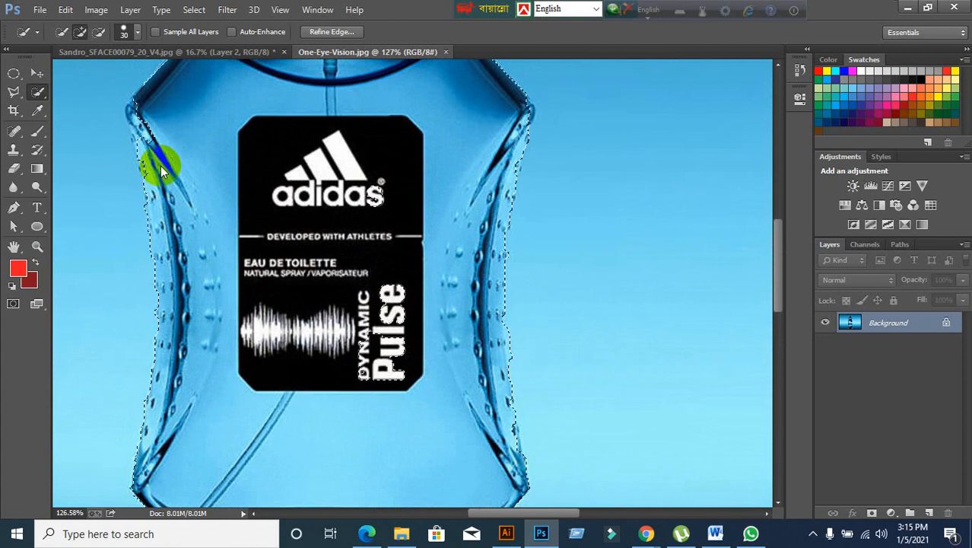
pyautogui.click(141, 129)
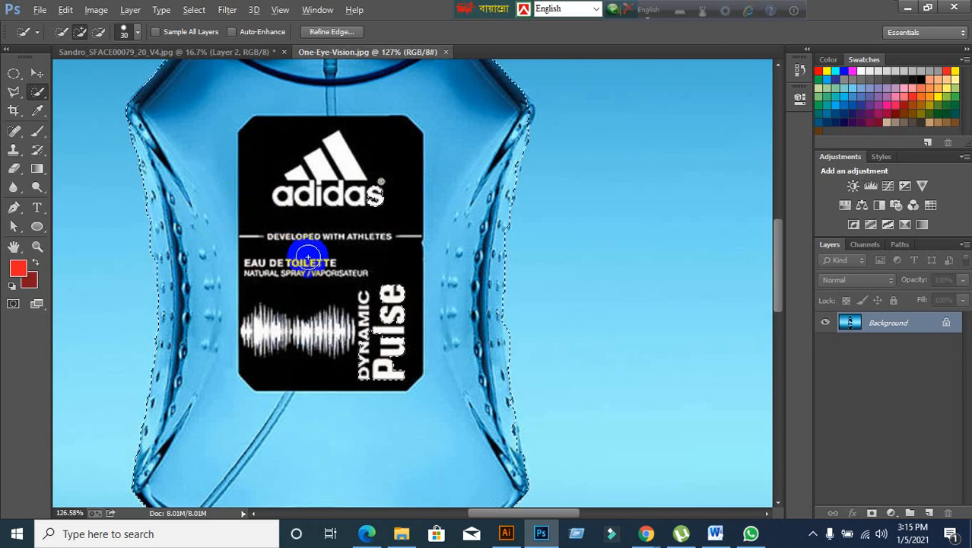
# Step: Try copying the selected bottle from the Background onto a new layer
pyautogui.scroll(-5, 310, 268)
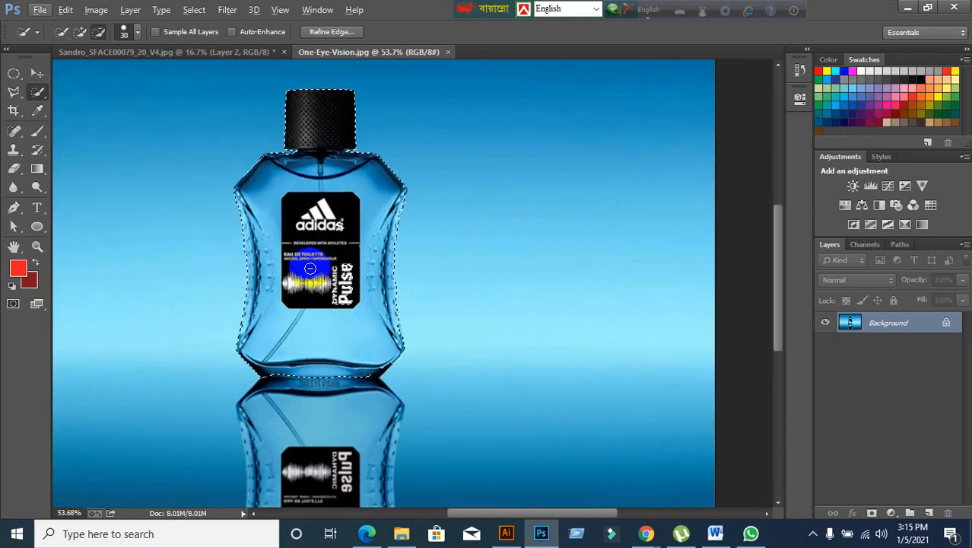
pyautogui.scroll(2, 291, 213)
pyautogui.scroll(-1, 291, 214)
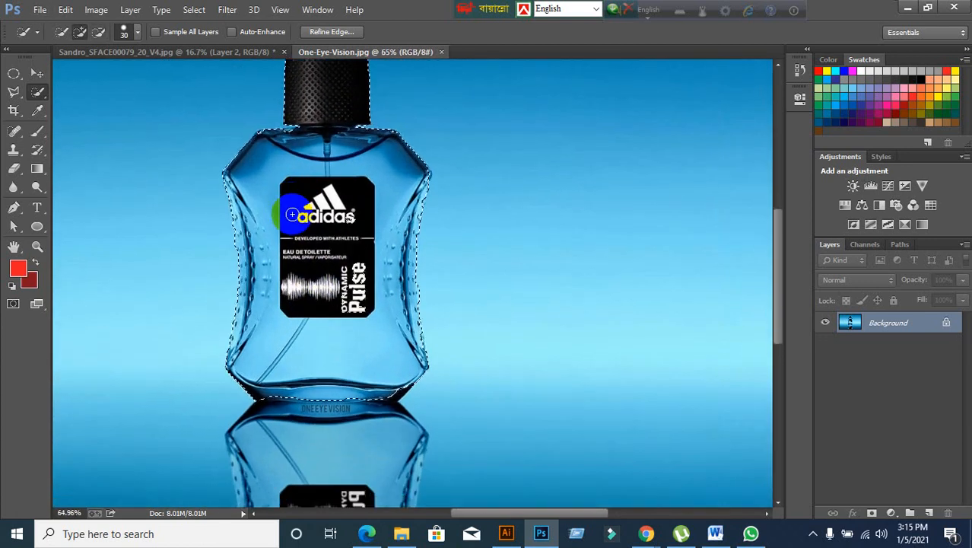
pyautogui.scroll(2, 289, 209)
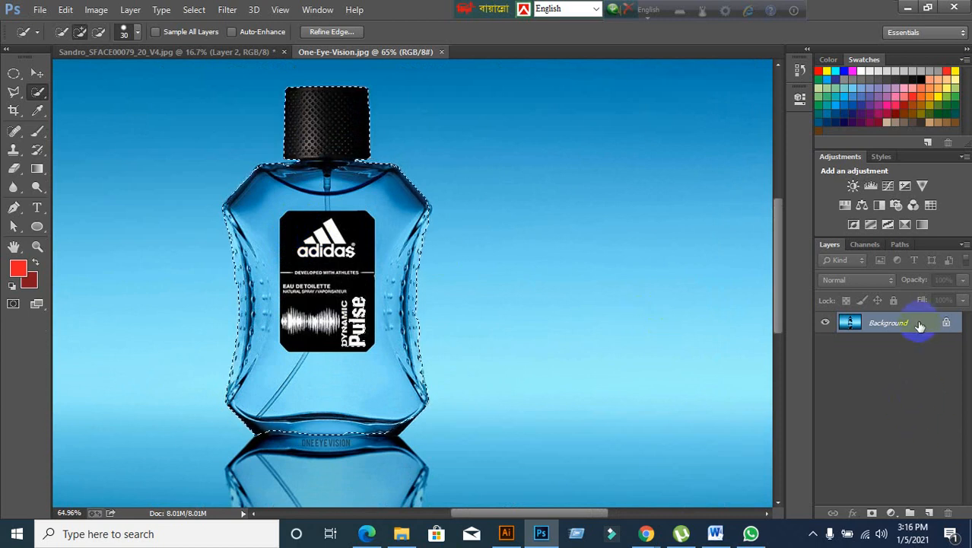
pyautogui.moveTo(920, 325); pyautogui.dragTo(898, 426)
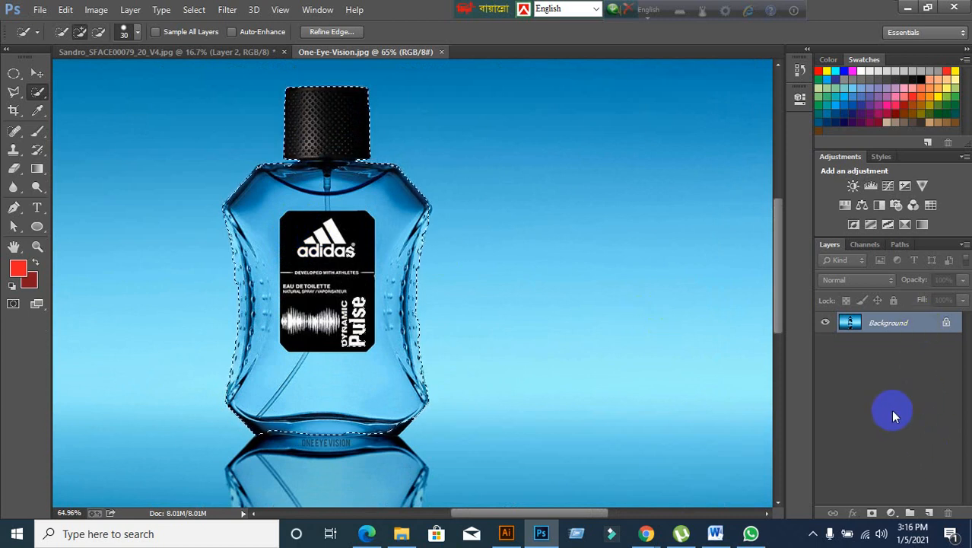
pyautogui.hotkey('ctrl', 'j')
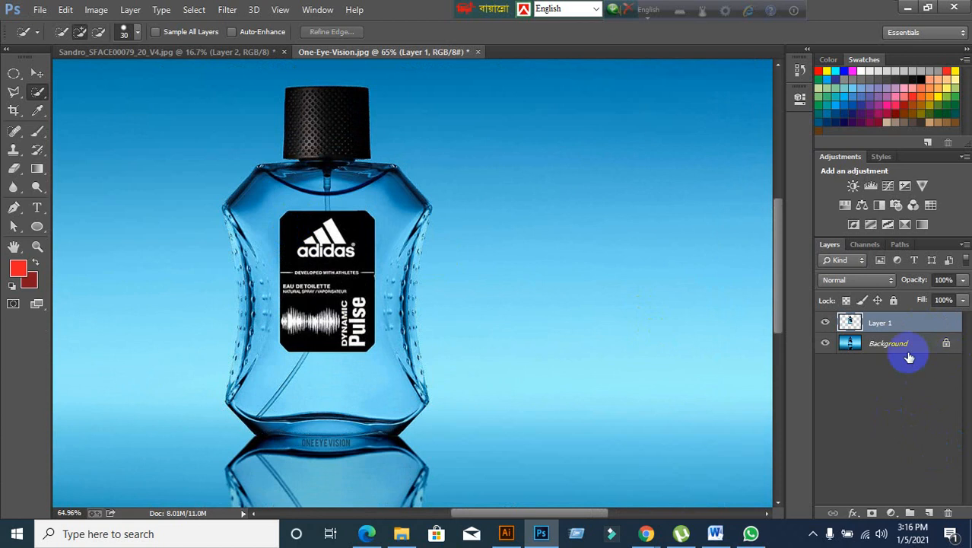
pyautogui.hotkey('ctrl', 'z')
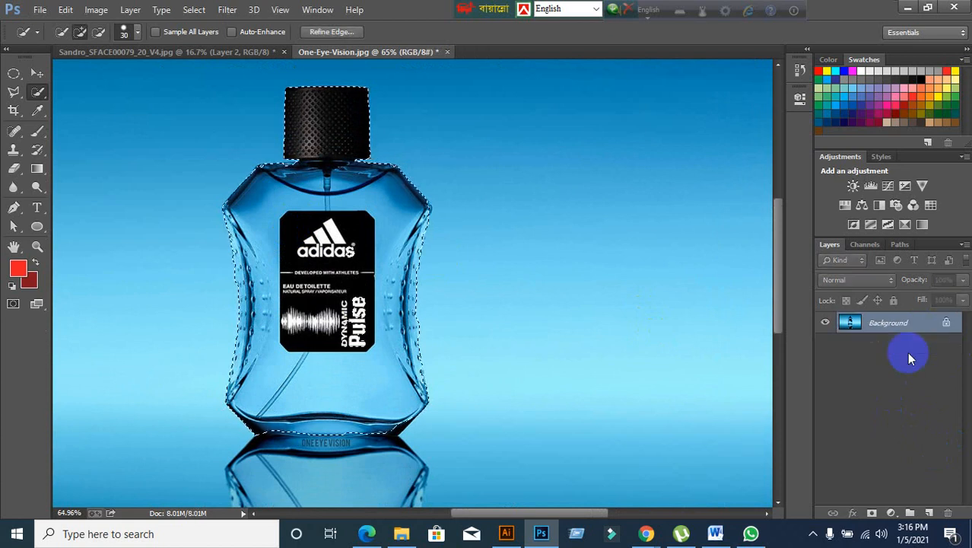
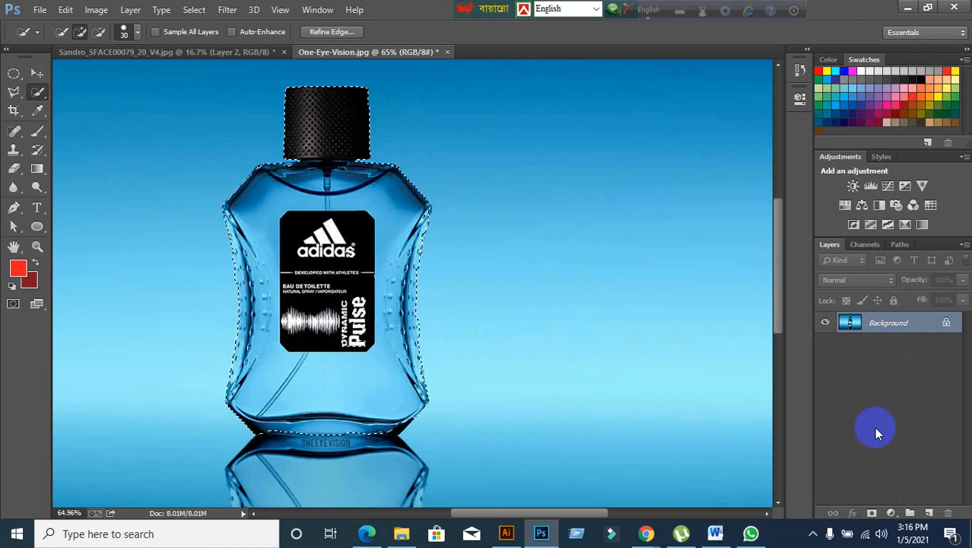
# Step: Copy the selected bottle onto a new layer, preview the cutout with the Background hidden, and undo both changes
pyautogui.click(918, 328)
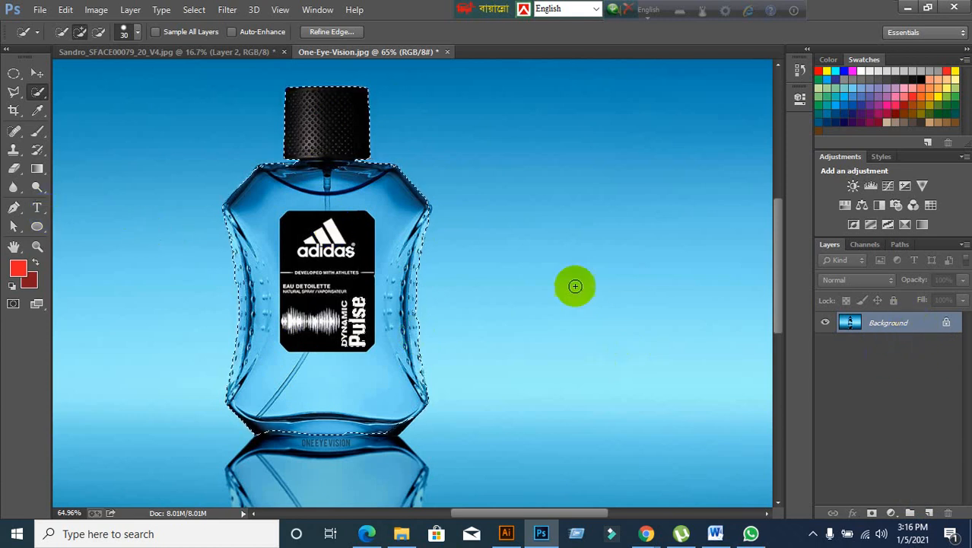
pyautogui.scroll(1, 253, 269)
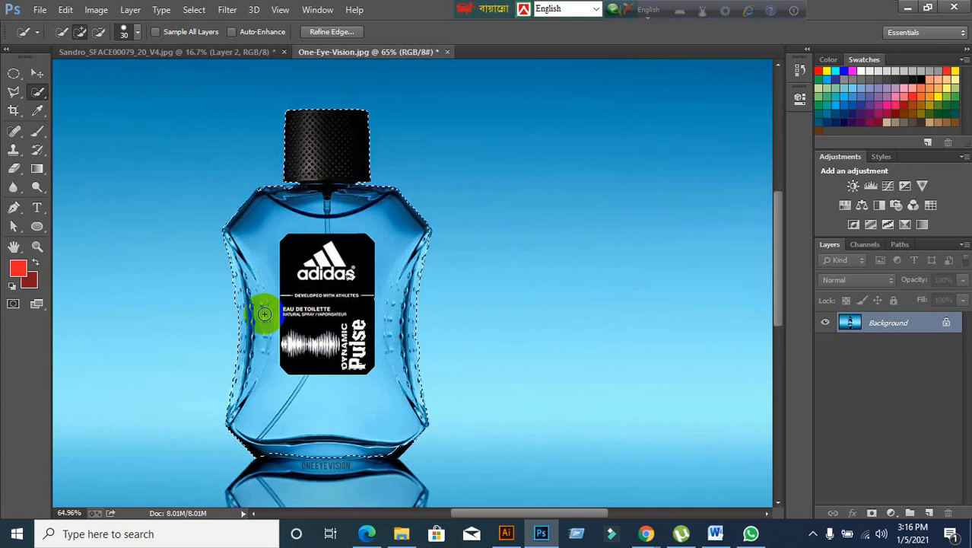
pyautogui.hotkey('ctrl', 'j')
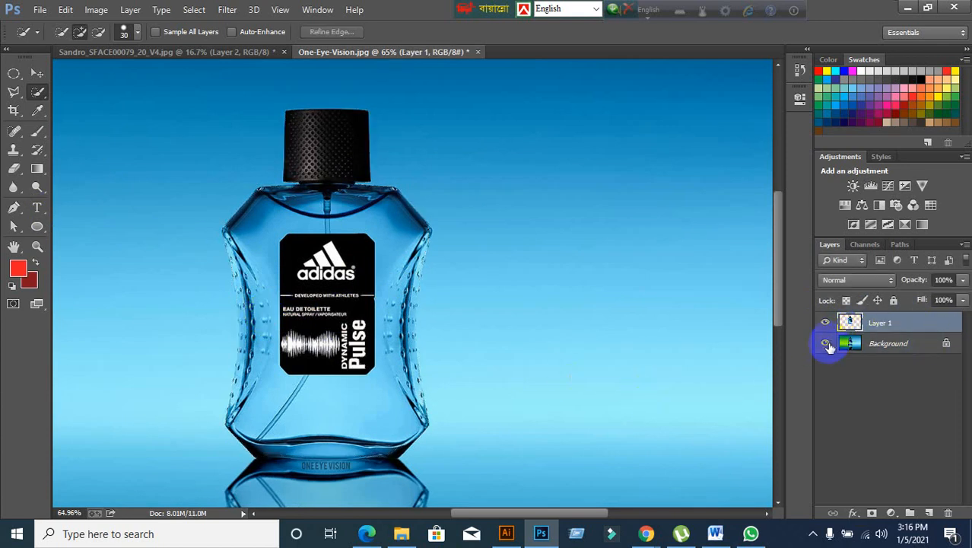
pyautogui.click(826, 343)
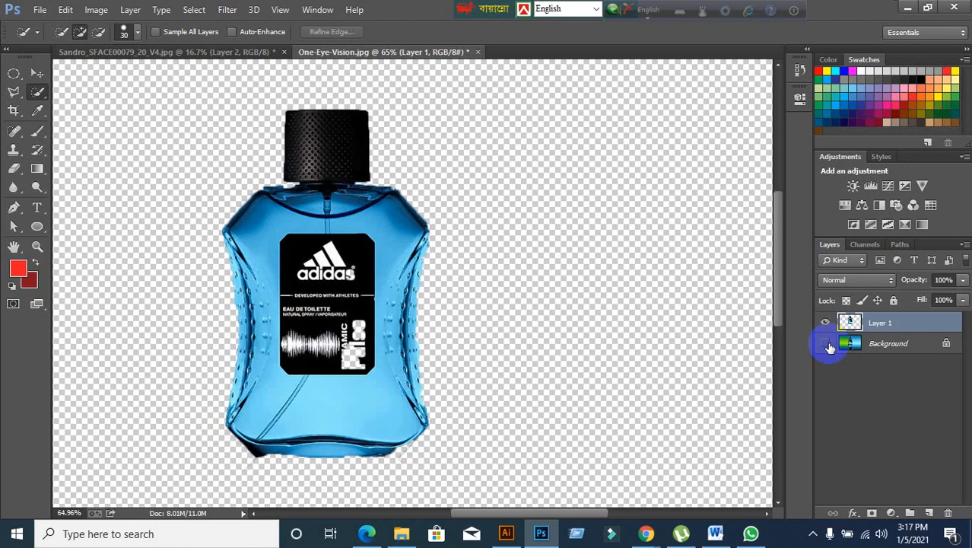
pyautogui.hotkey('ctrl', 'alt', 'z')
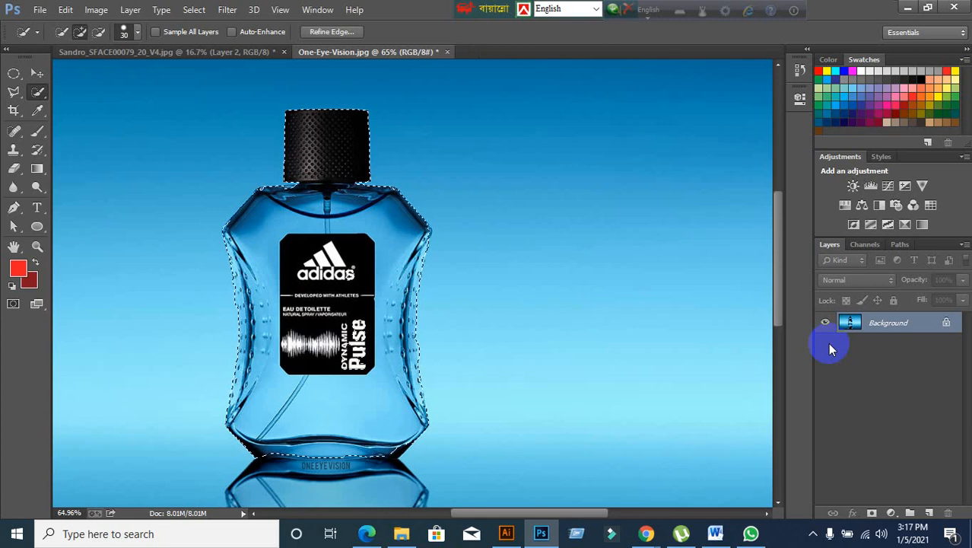
# Step: Unlock the Background by converting it to a regular layer named Layer 0
pyautogui.click(946, 323)
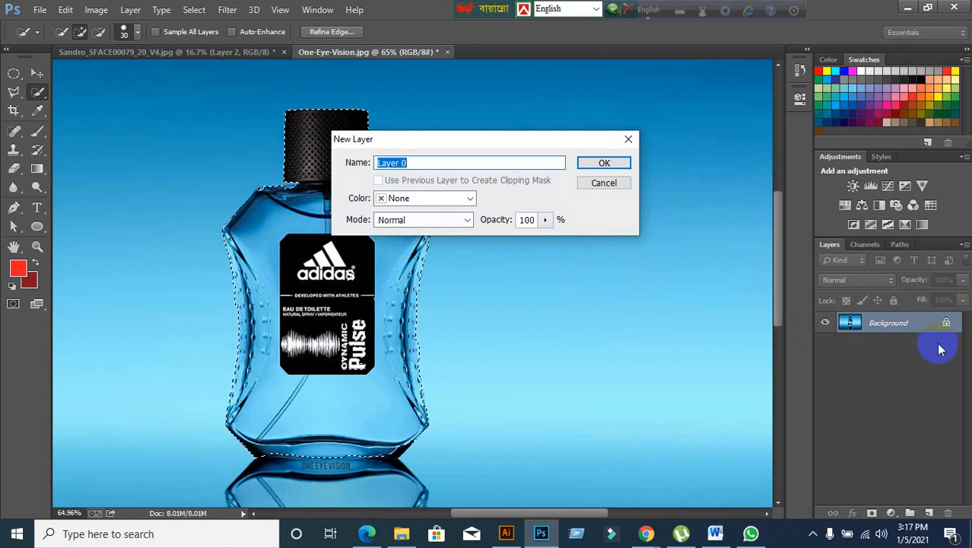
pyautogui.click(583, 183)
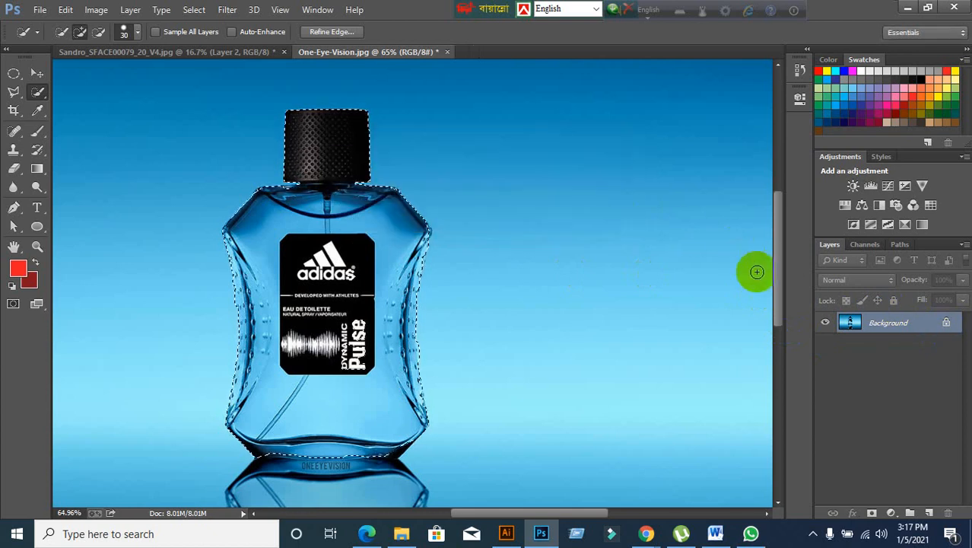
pyautogui.doubleClick(944, 323)
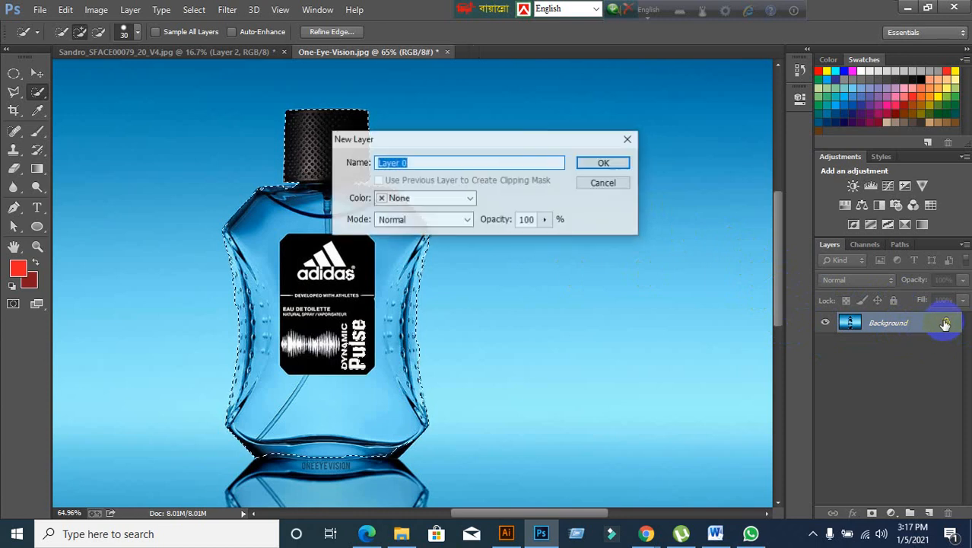
pyautogui.click(620, 165)
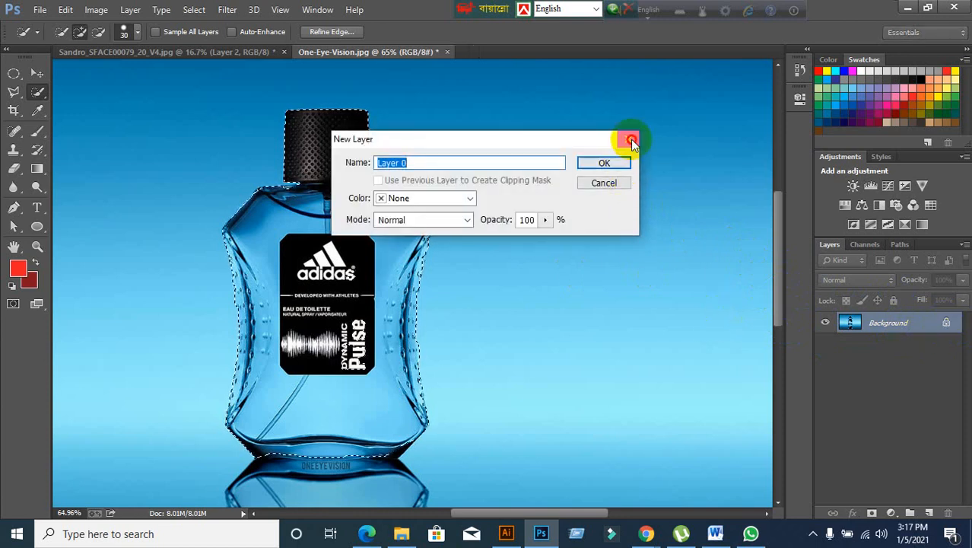
pyautogui.doubleClick(947, 325)
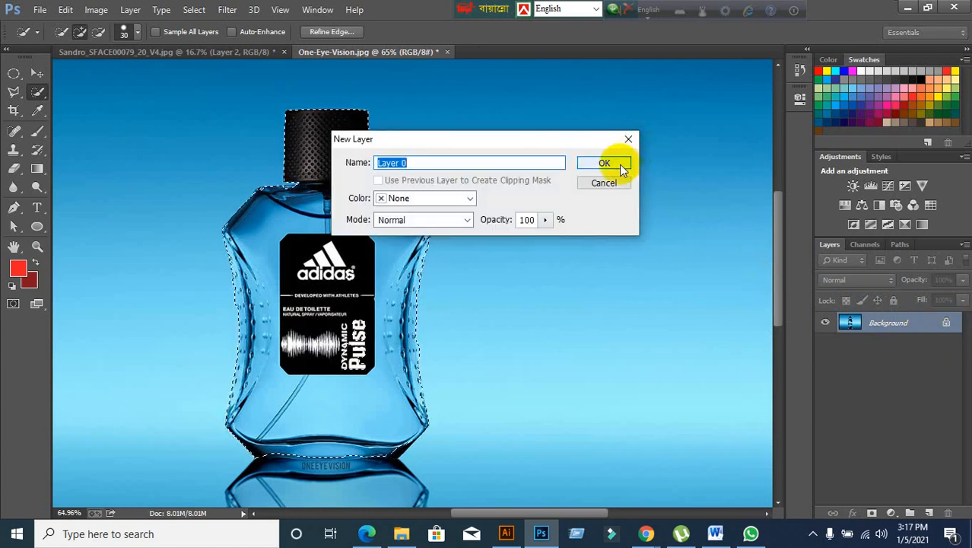
pyautogui.click(623, 164)
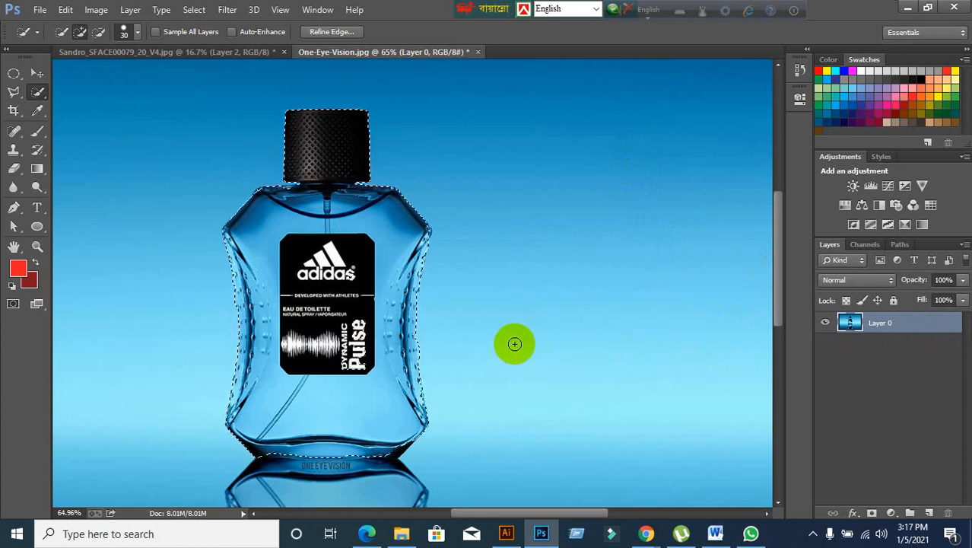
# Step: Try deleting the selected bottle area from Layer 0
pyautogui.scroll(-4, 515, 343)
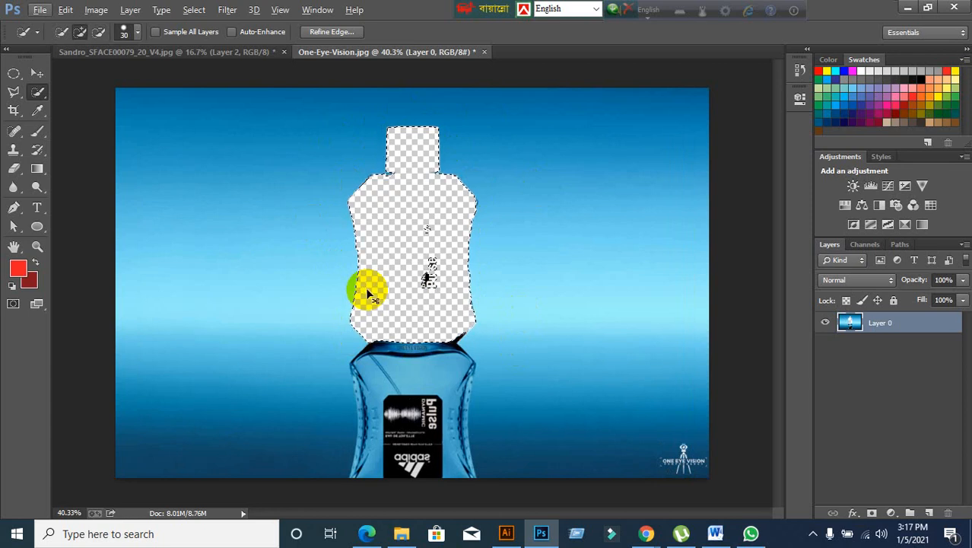
pyautogui.hotkey('ctrl', 'z')
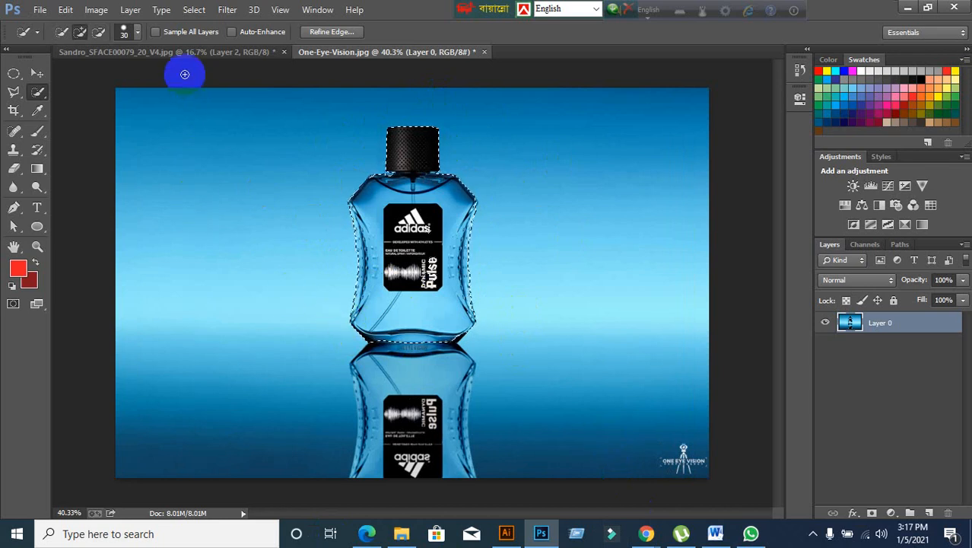
# Step: Invert the bottle selection, delete the surrounding background from Layer 0, and deselect
pyautogui.click(196, 13)
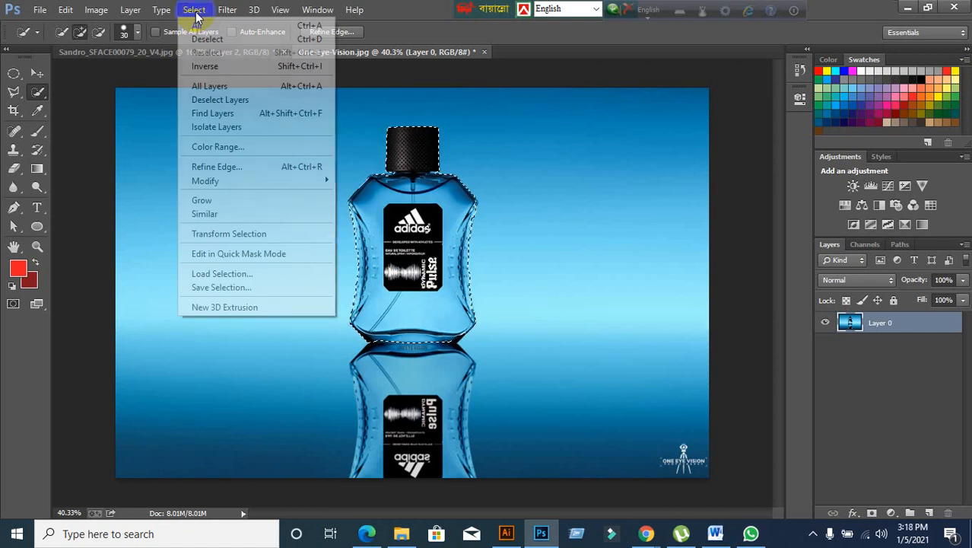
pyautogui.click(210, 68)
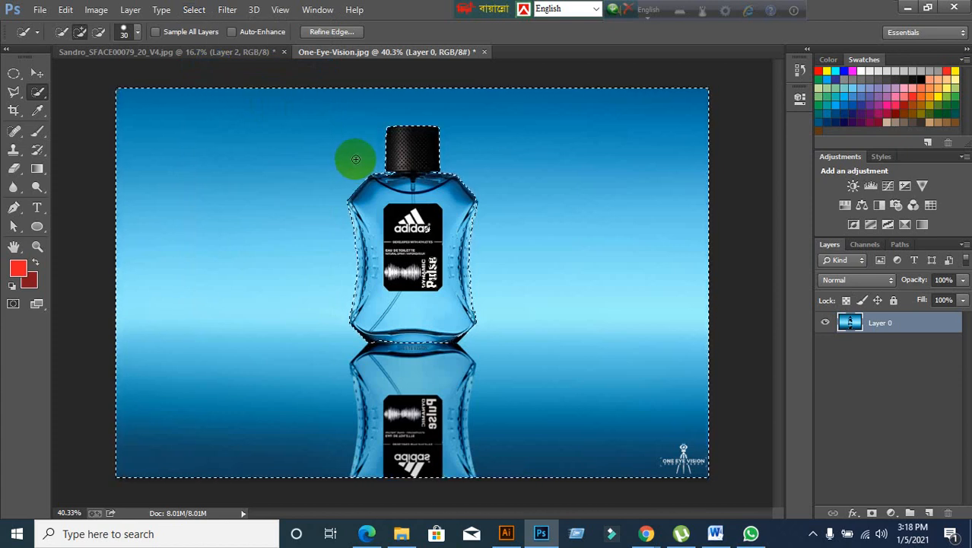
pyautogui.press('Delete')
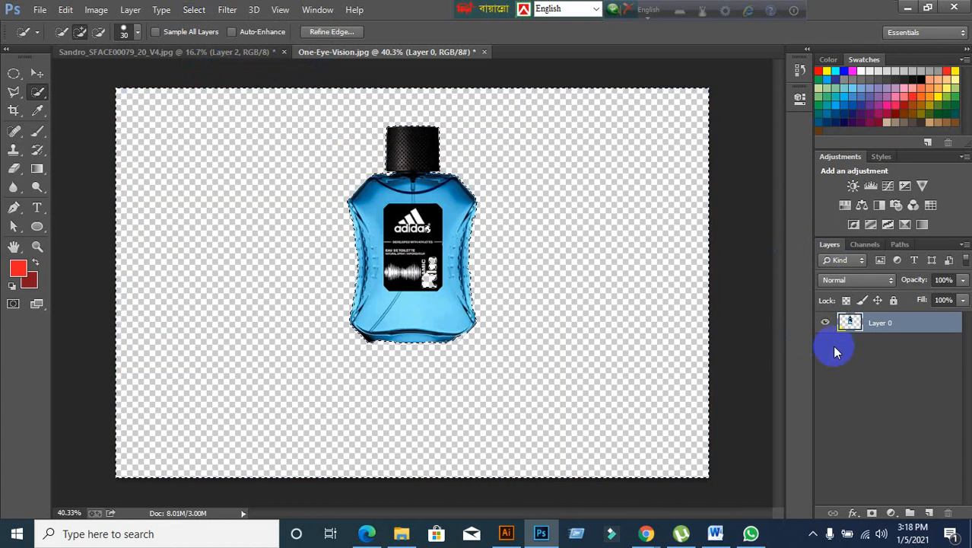
pyautogui.click(852, 328)
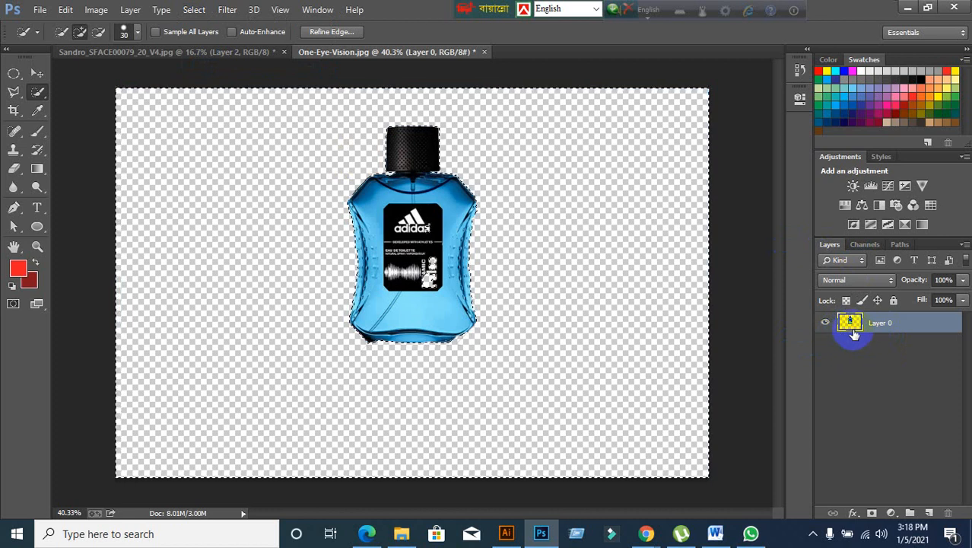
pyautogui.hotkey('ctrl', 'd')
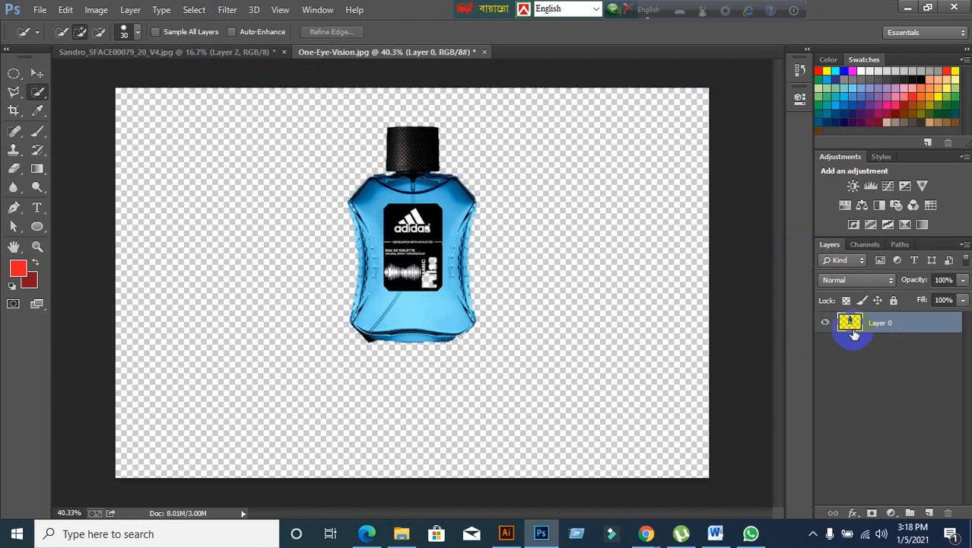
# Step: Add a new empty layer beneath Layer 0
pyautogui.keyDown('ctrl'); pyautogui.click(928, 513); pyautogui.keyUp('ctrl')
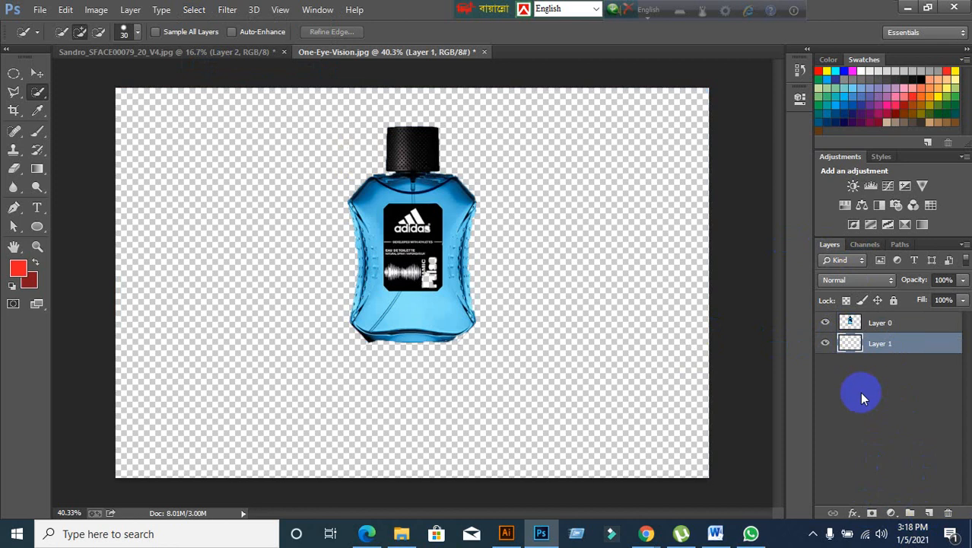
# Step: Fill Layer 1 behind the bottle with the red foreground color, and undo back to the bottle selection on Layer 0
pyautogui.hotkey('alt', 'BackSpace')
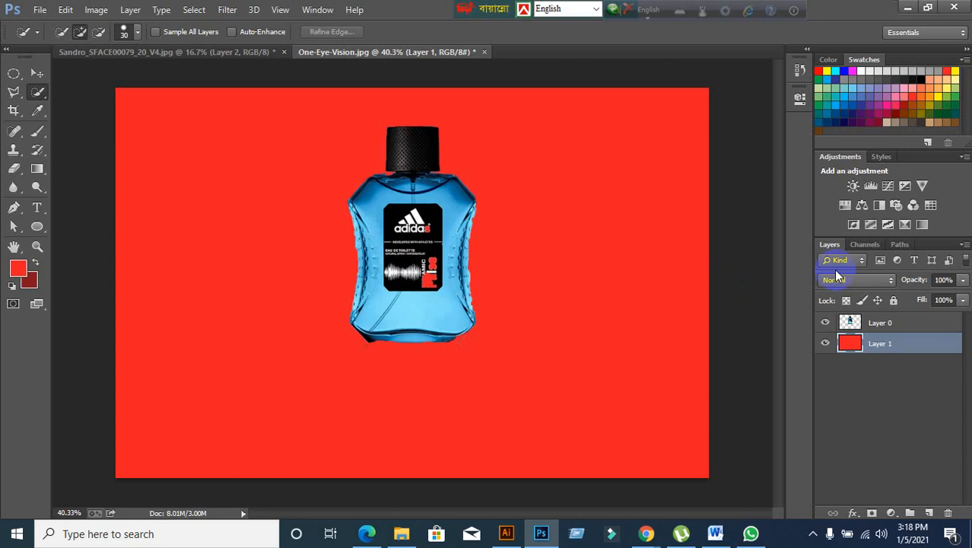
pyautogui.hotkey('ctrl', 'alt', 'z')
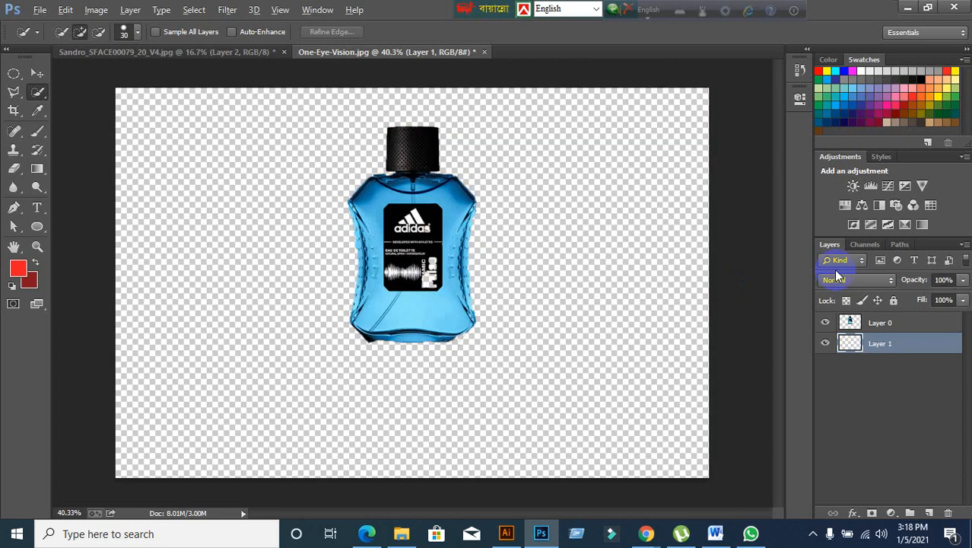
pyautogui.hotkey('ctrl', 'alt', 'z')
pyautogui.hotkey('ctrl', 'alt', 'z')
pyautogui.hotkey('ctrl', 'alt', 'z')
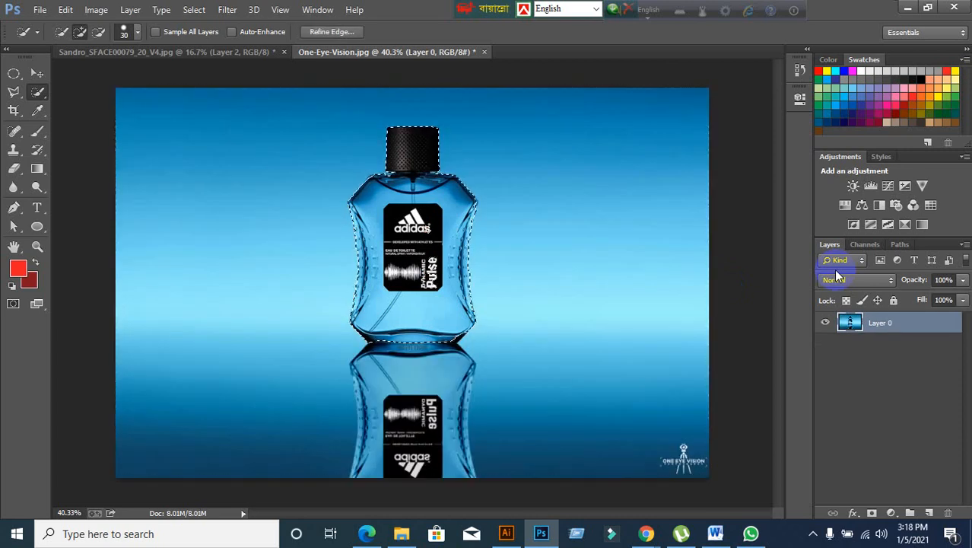
# Step: Copy the selected bottle to a new layer and toggle the visibility of Layer 0 to check the cutout
pyautogui.hotkey('ctrl', 'j')
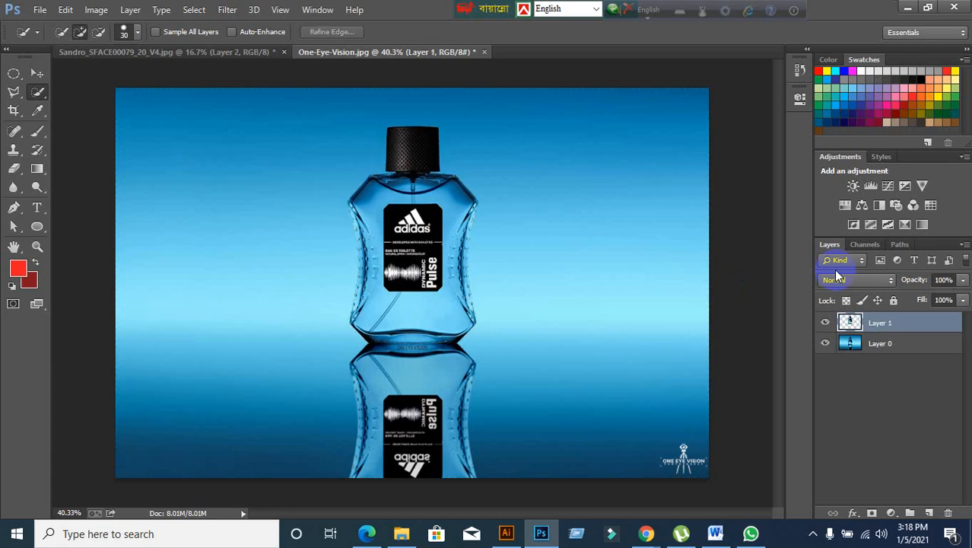
pyautogui.click(824, 343)
pyautogui.click(823, 344)
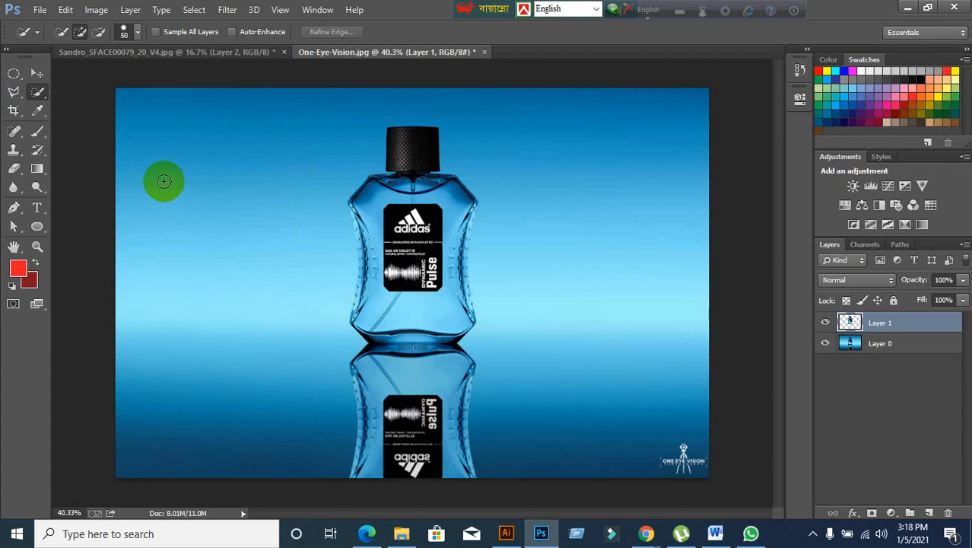
# Step: Enlarge the Quick Selection brush to a size of 300
pyautogui.press(']')
pyautogui.press(']')
pyautogui.press(']')
pyautogui.press(']')
pyautogui.press(']')
pyautogui.press(']')
pyautogui.press(']')
pyautogui.press(']')
pyautogui.press(']')
pyautogui.press(']')
pyautogui.press(']')
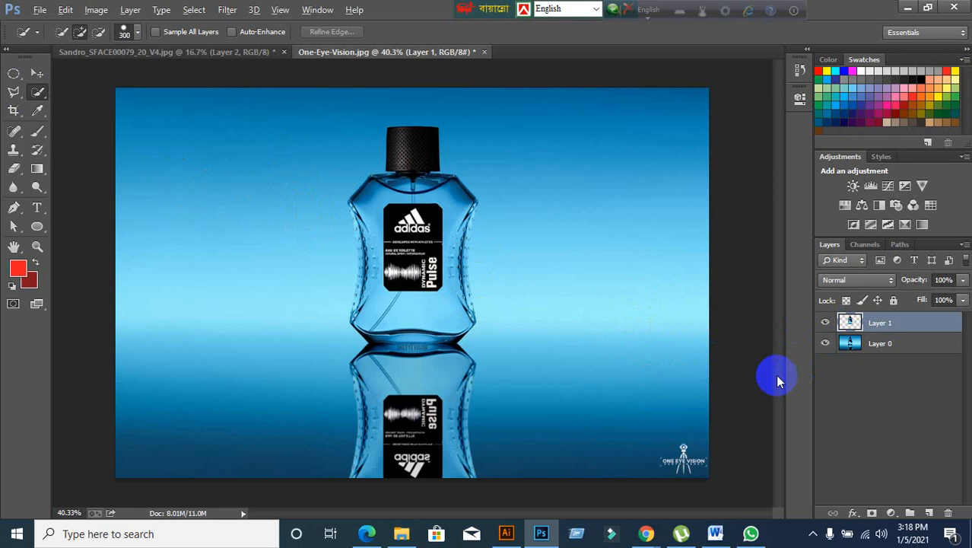
# Step: Undo back to the locked Background with the bottle selected, and invert the selection back and forth between bottle and surroundings
pyautogui.hotkey('ctrl', 'alt', 'z')
pyautogui.hotkey('ctrl', 'alt', 'z')
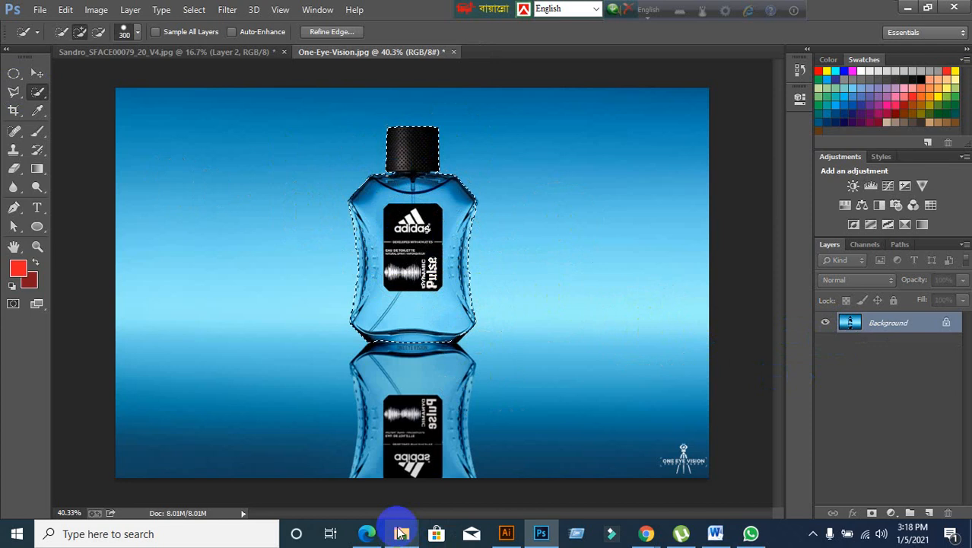
pyautogui.hotkey('ctrl', 'shift', 'i')
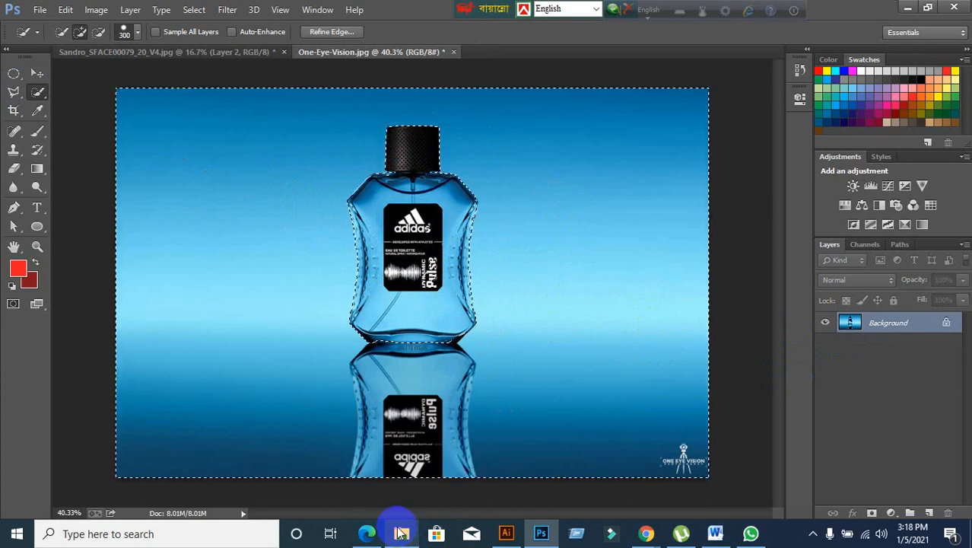
pyautogui.hotkey('ctrl', 'shift', 'i')
pyautogui.hotkey('ctrl', 'shift', 'i')
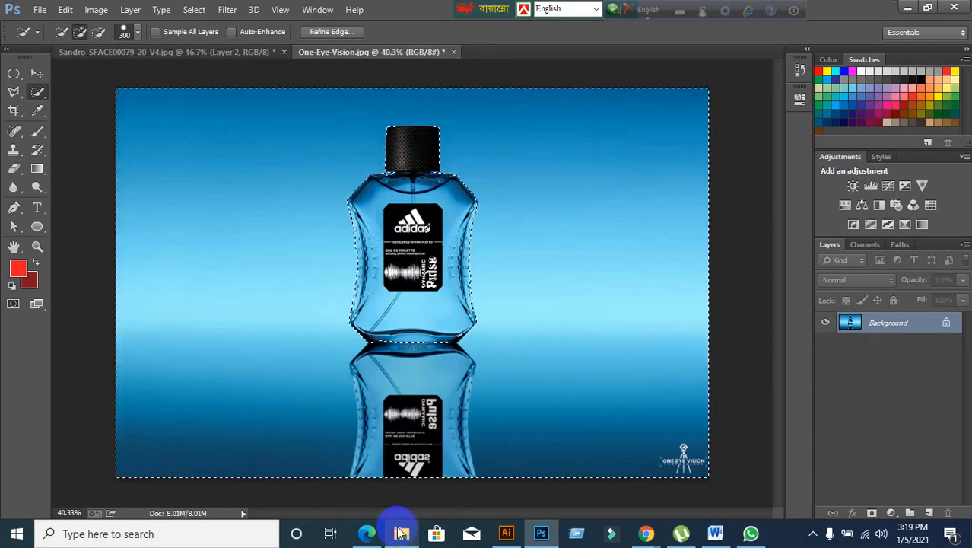
pyautogui.hotkey('ctrl', 'shift', 'i')
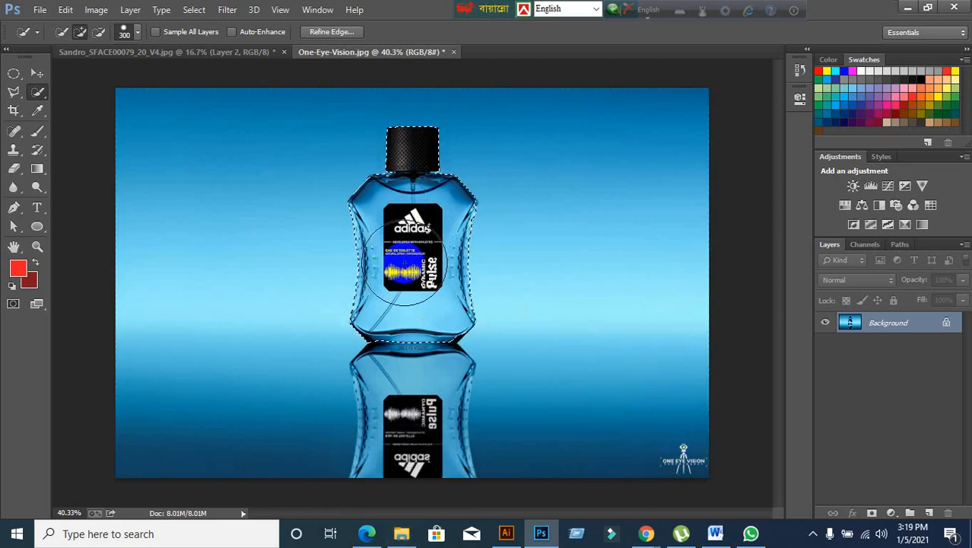
pyautogui.hotkey('ctrl', 'shift', 'i')
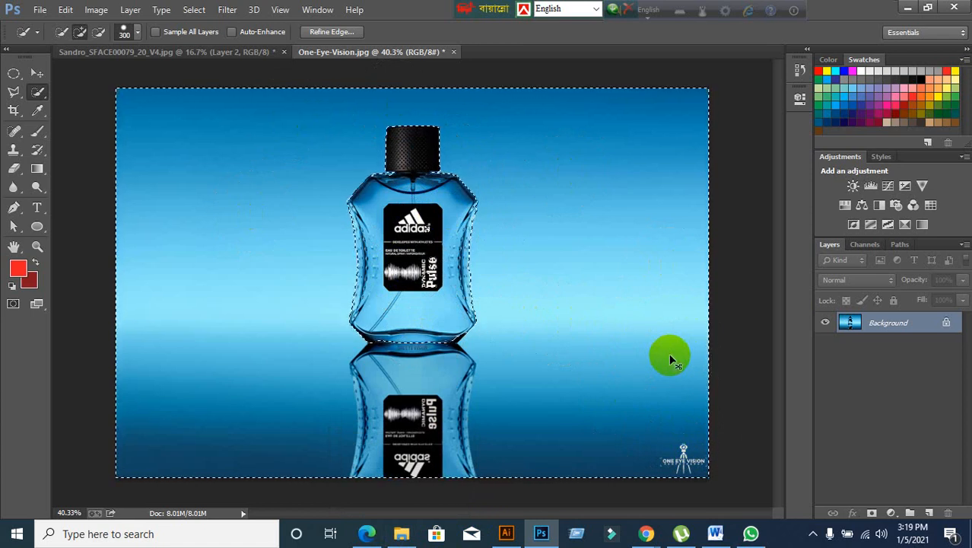
pyautogui.hotkey('ctrl', 'shift', 'i')
pyautogui.click(407, 154)
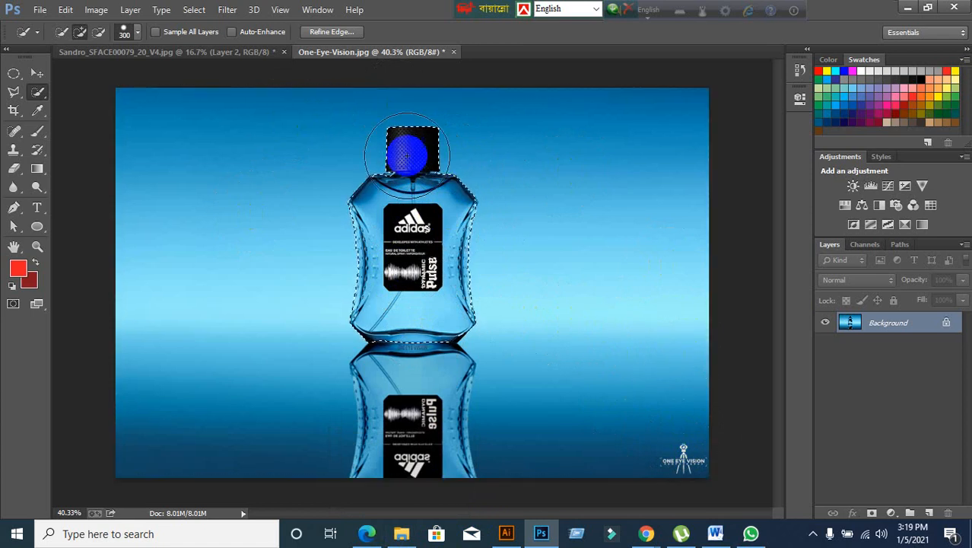
# Step: Deselect the bottle and switch to the Move tool
pyautogui.click(184, 14)
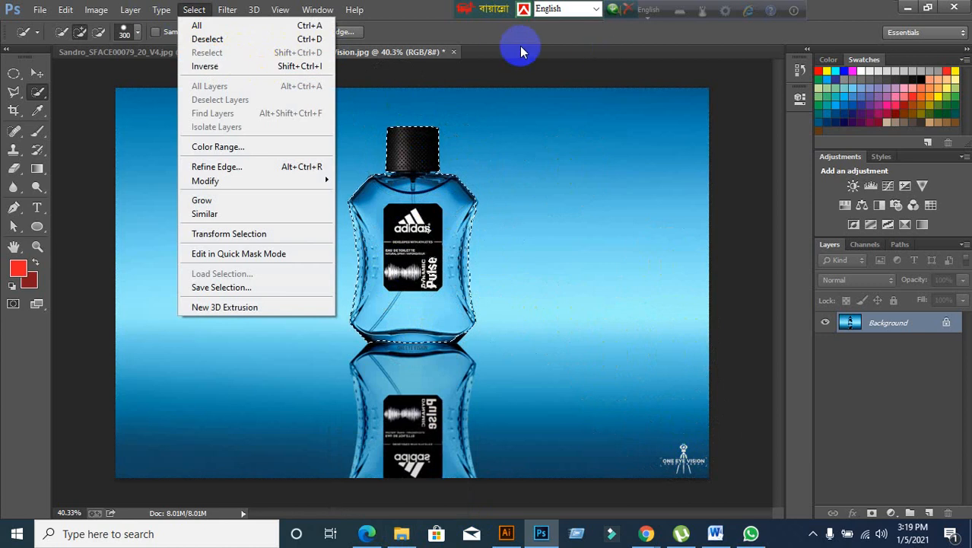
pyautogui.click(424, 8)
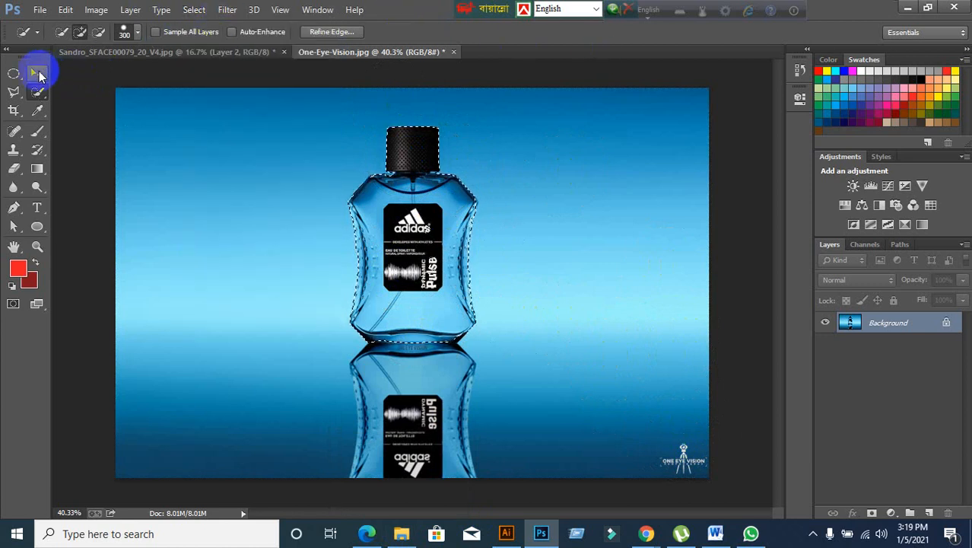
pyautogui.click(36, 71)
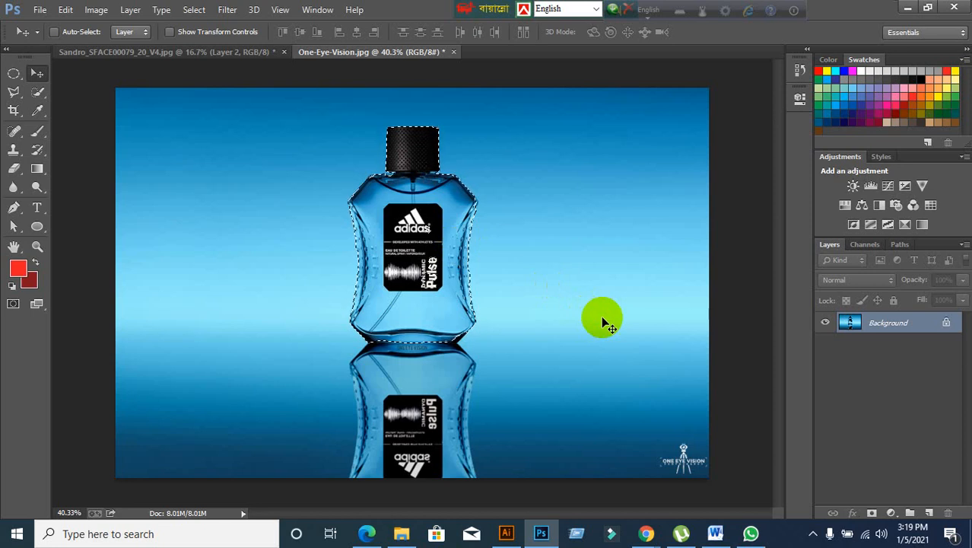
pyautogui.click(8, 79)
pyautogui.click(32, 78)
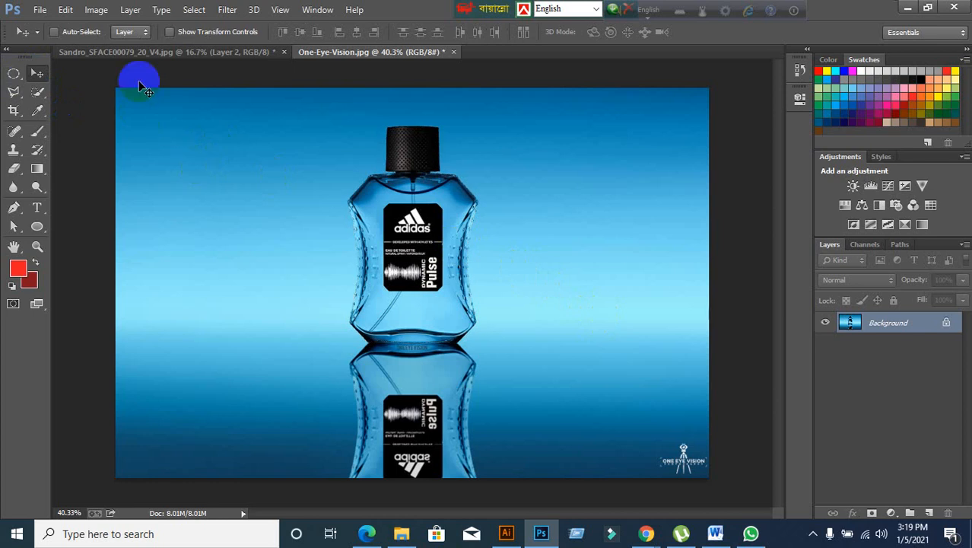
# Step: Create a new white RGB document from the Clipboard preset, 1194 by 1391 pixels at 72 pixels per inch
pyautogui.click(152, 52)
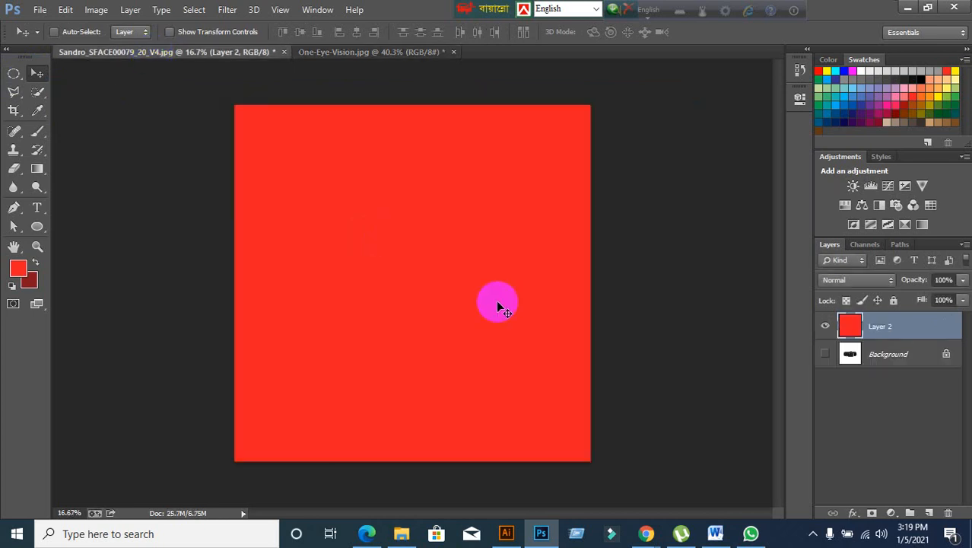
pyautogui.click(38, 10)
pyautogui.click(47, 31)
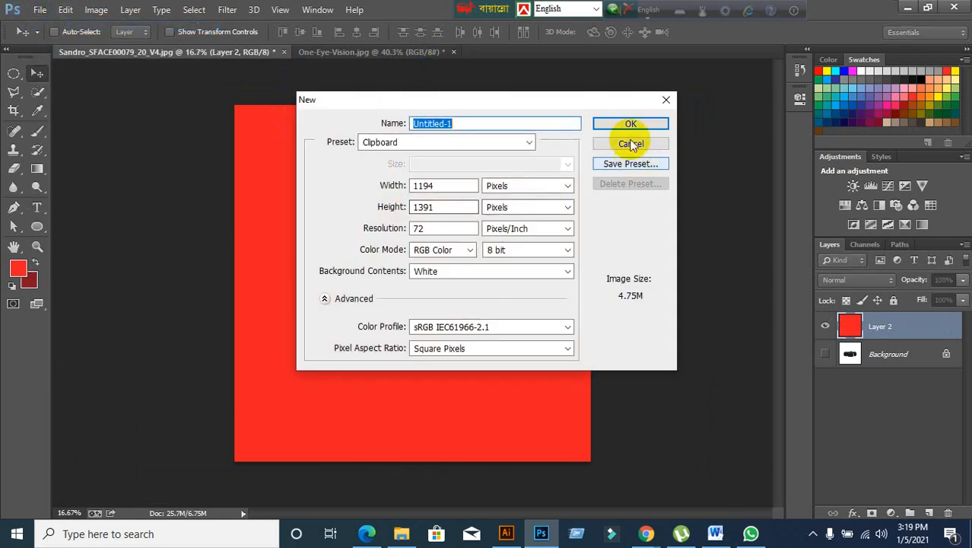
pyautogui.click(631, 127)
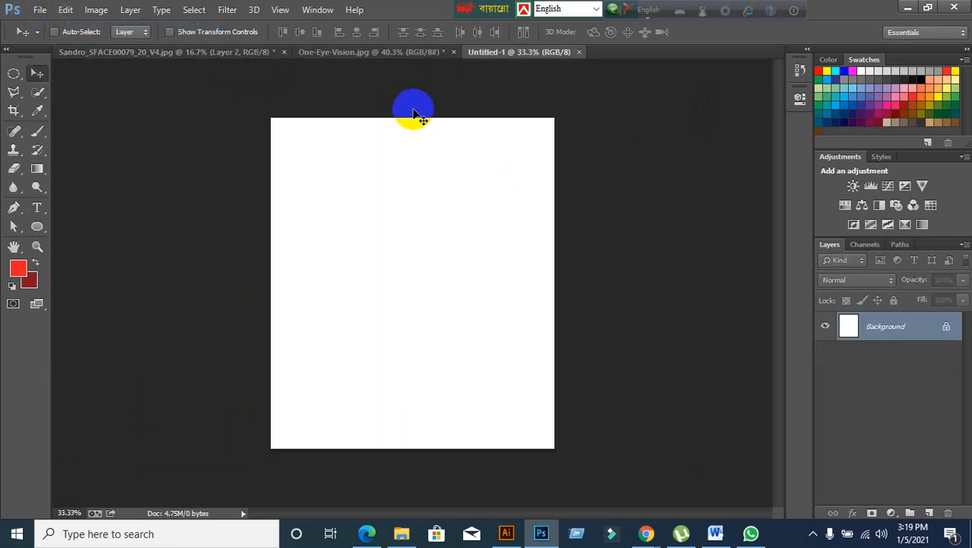
# Step: Close One-Eye-Vision.jpg and Sandro_SFACE00079_20_V4.jpg without saving their changes
pyautogui.click(453, 53)
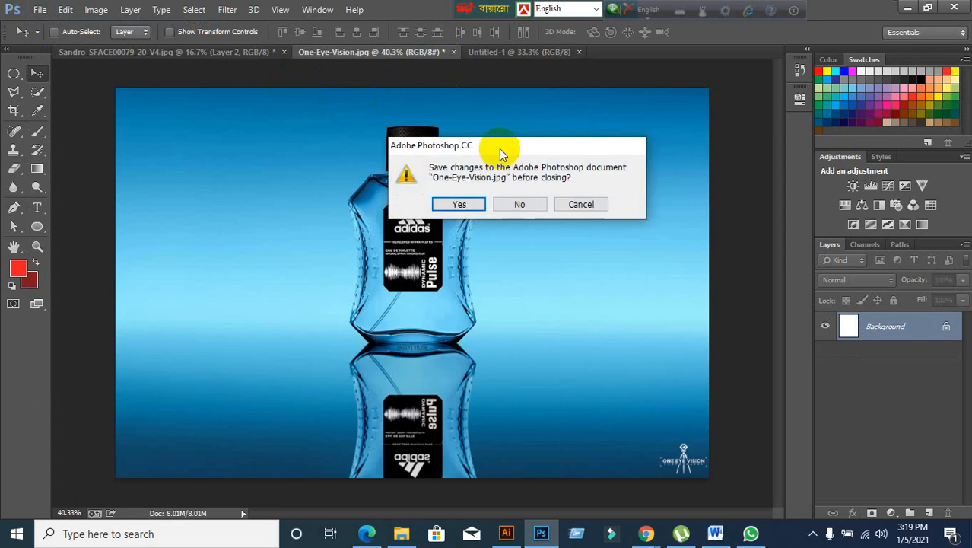
pyautogui.click(522, 202)
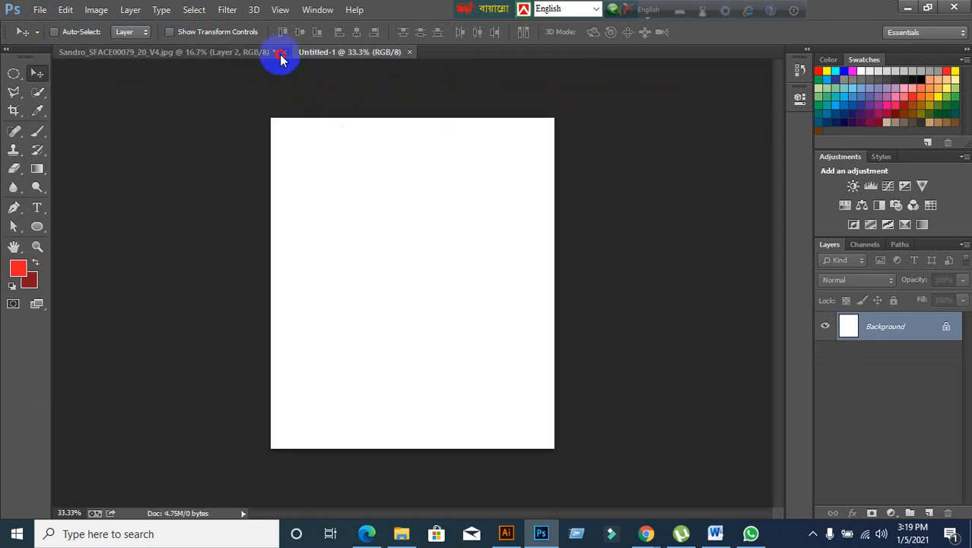
pyautogui.click(281, 53)
pyautogui.click(512, 205)
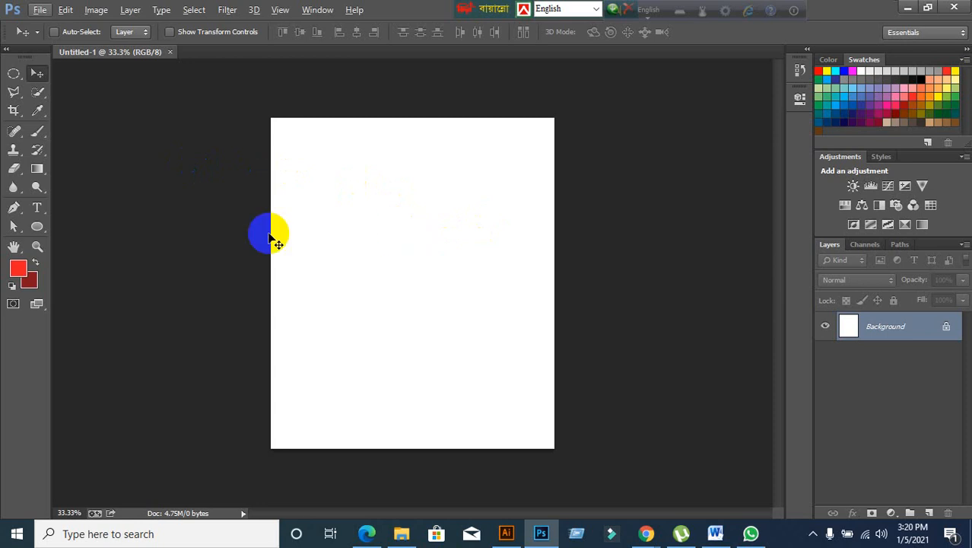
# Step: Draw a roughly square selection near the middle of the canvas with the Rectangular Marquee tool
pyautogui.click(14, 76)
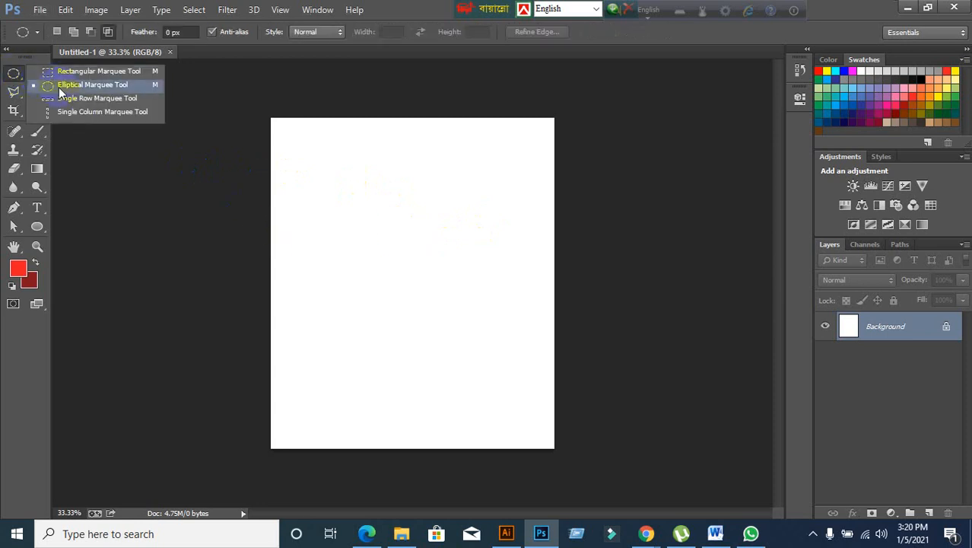
pyautogui.click(64, 73)
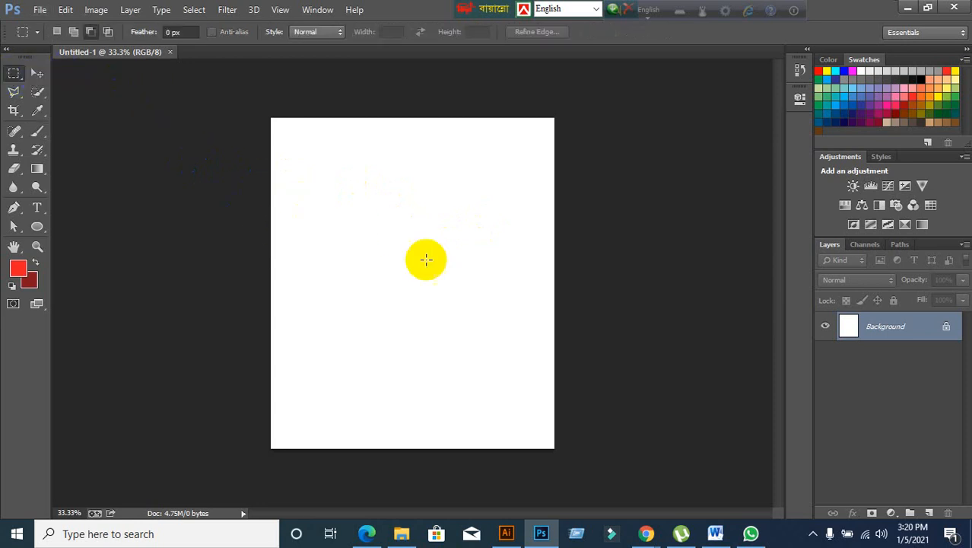
pyautogui.moveTo(379, 220); pyautogui.dragTo(488, 344)
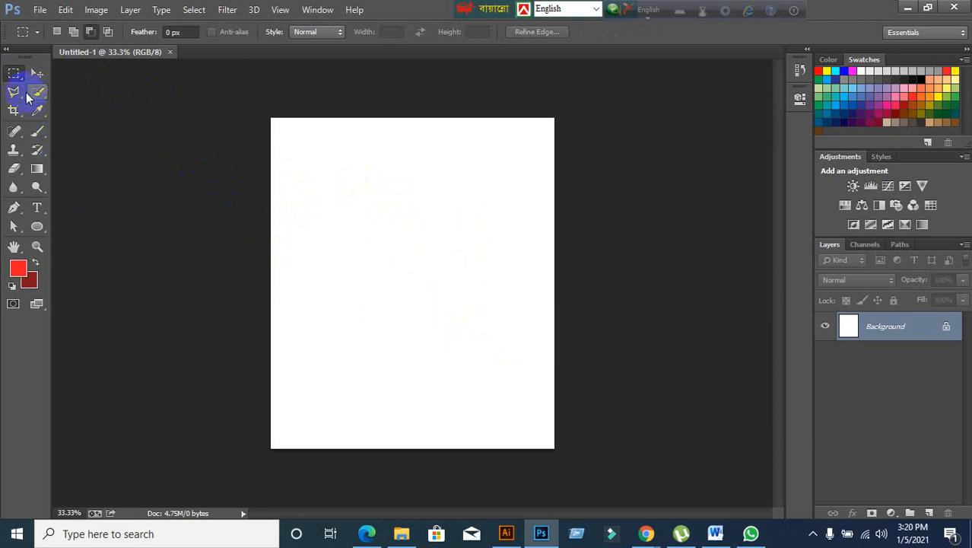
pyautogui.click(36, 74)
pyautogui.click(13, 74)
pyautogui.moveTo(333, 213); pyautogui.dragTo(479, 347)
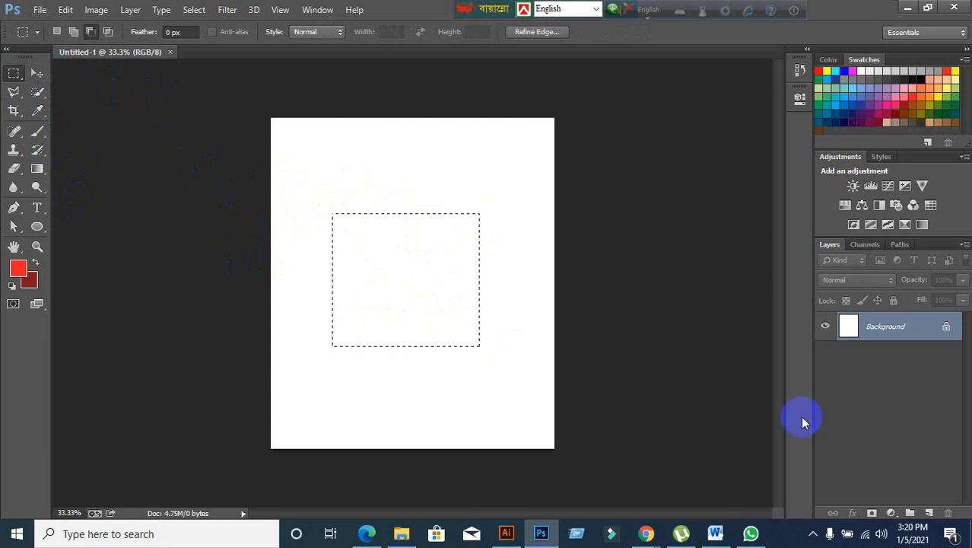
# Step: Add a new layer and fill the rectangular selection on it with the red foreground colour
pyautogui.click(929, 512)
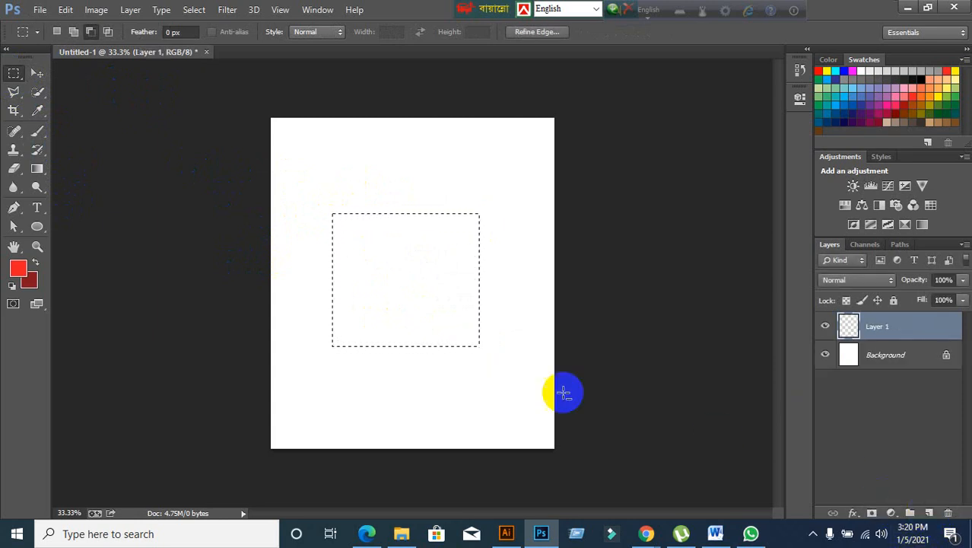
pyautogui.hotkey('alt', 'BackSpace')
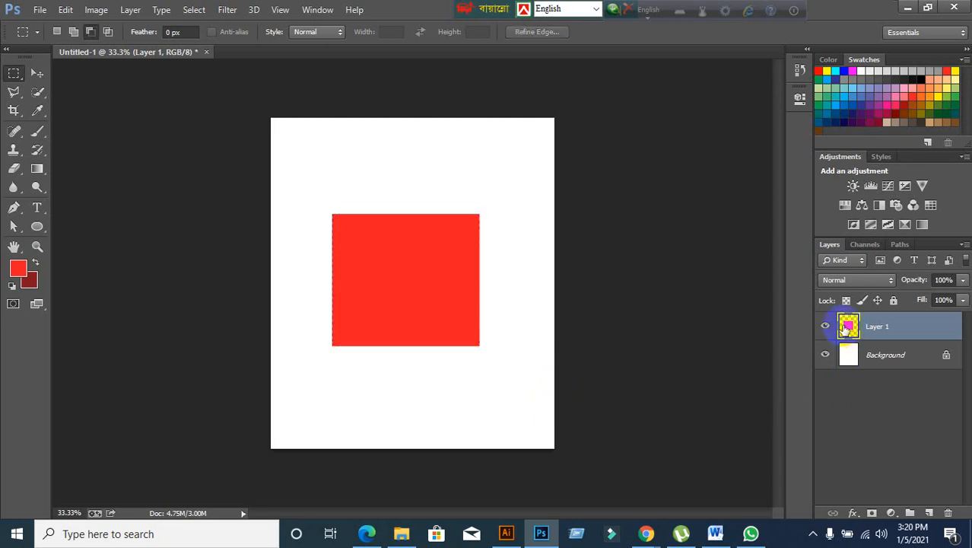
# Step: Load the red shape on Layer 1 as a selection and convert it to a border selection 10 pixels wide
pyautogui.keyDown('ctrl'); pyautogui.click(850, 329); pyautogui.keyUp('ctrl')
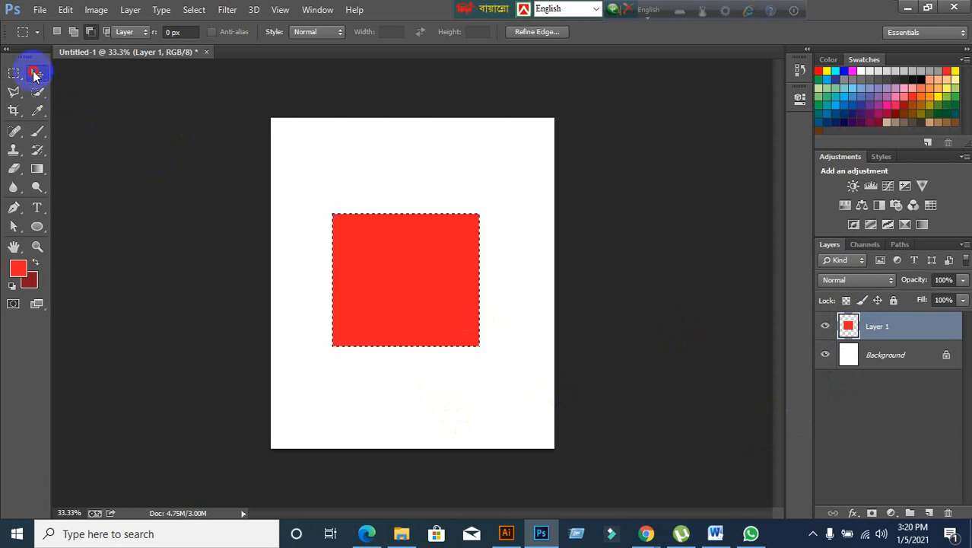
pyautogui.click(36, 73)
pyautogui.click(194, 9)
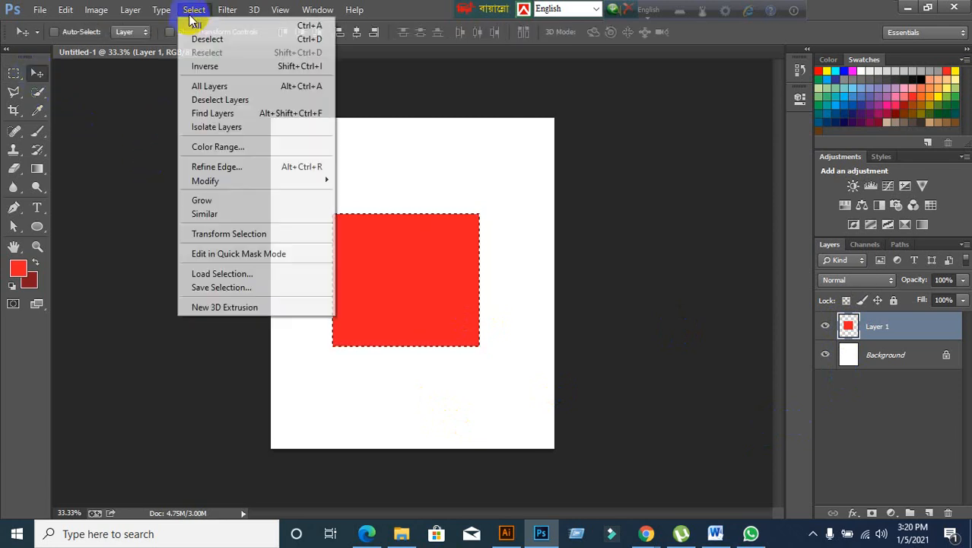
pyautogui.moveTo(227, 186)
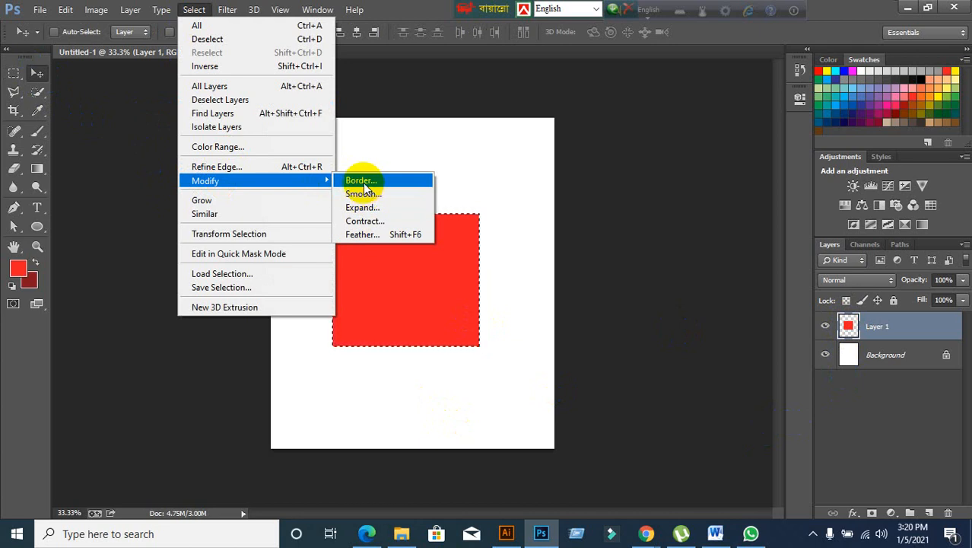
pyautogui.click(362, 183)
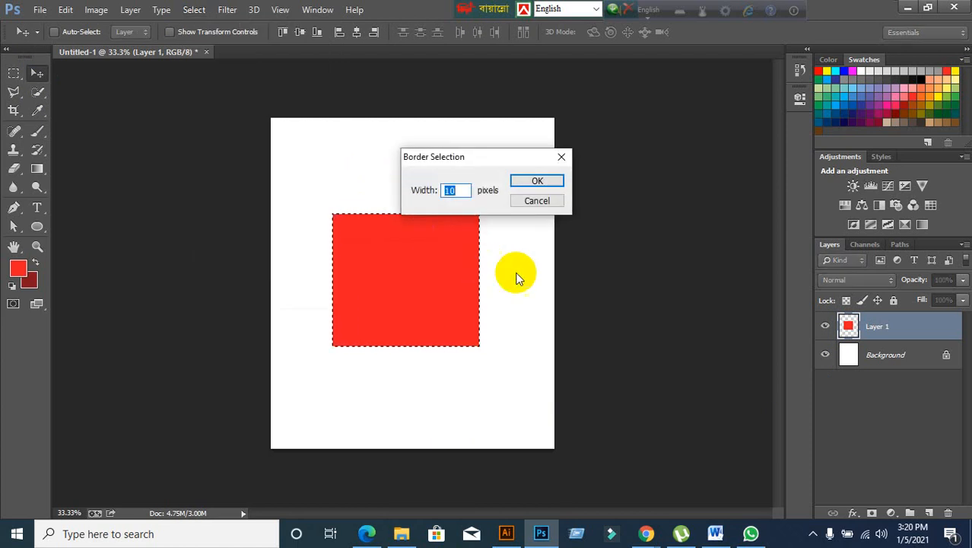
pyautogui.moveTo(507, 164); pyautogui.dragTo(590, 156)
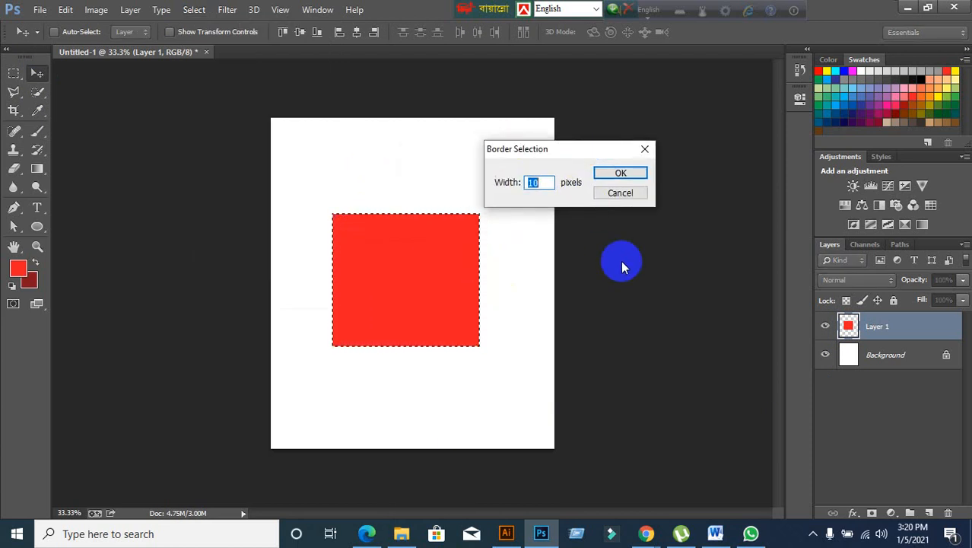
pyautogui.click(620, 175)
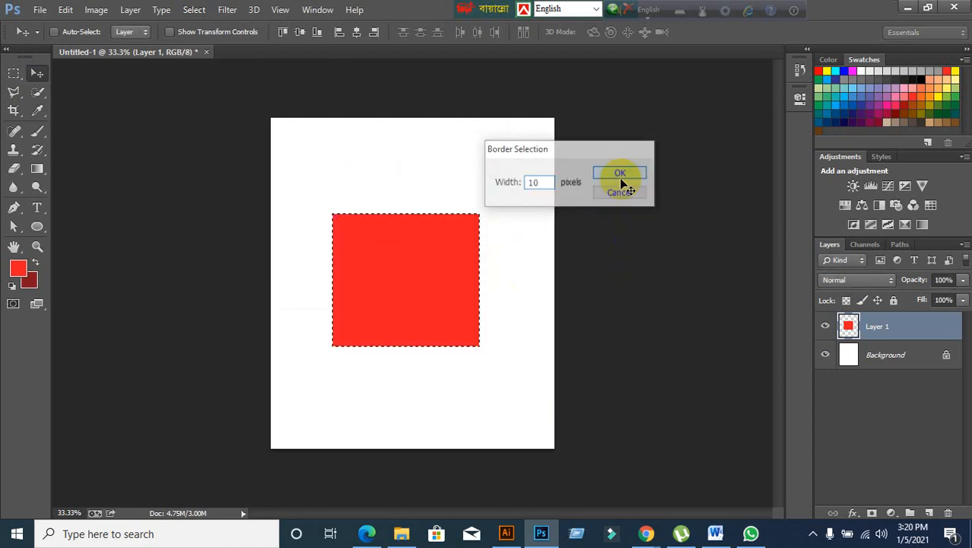
pyautogui.scroll(5, 369, 228)
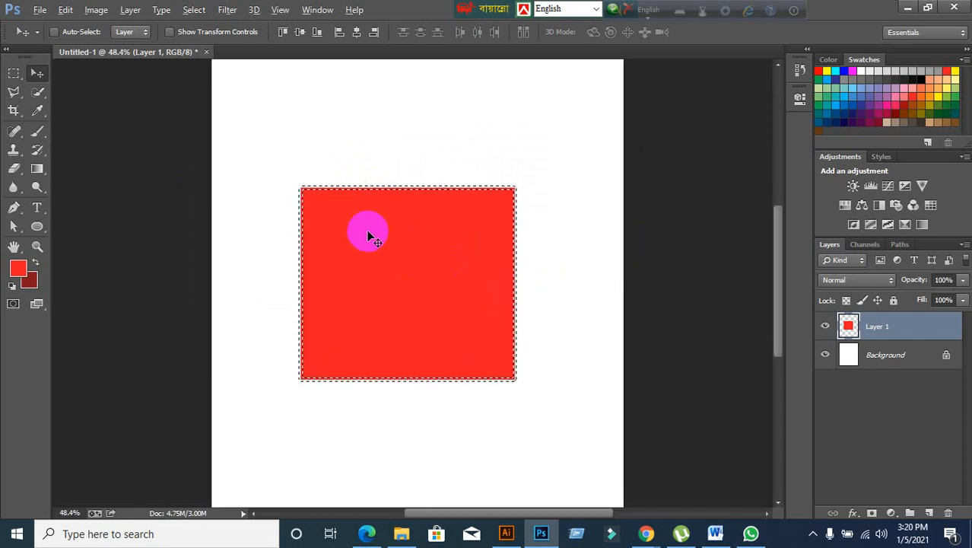
pyautogui.scroll(2, 471, 210)
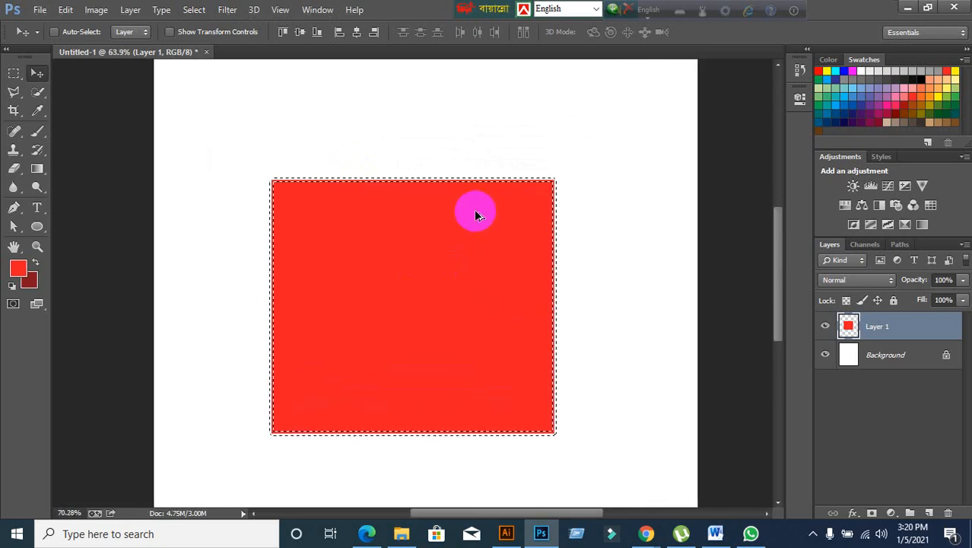
pyautogui.scroll(-2, 245, 255)
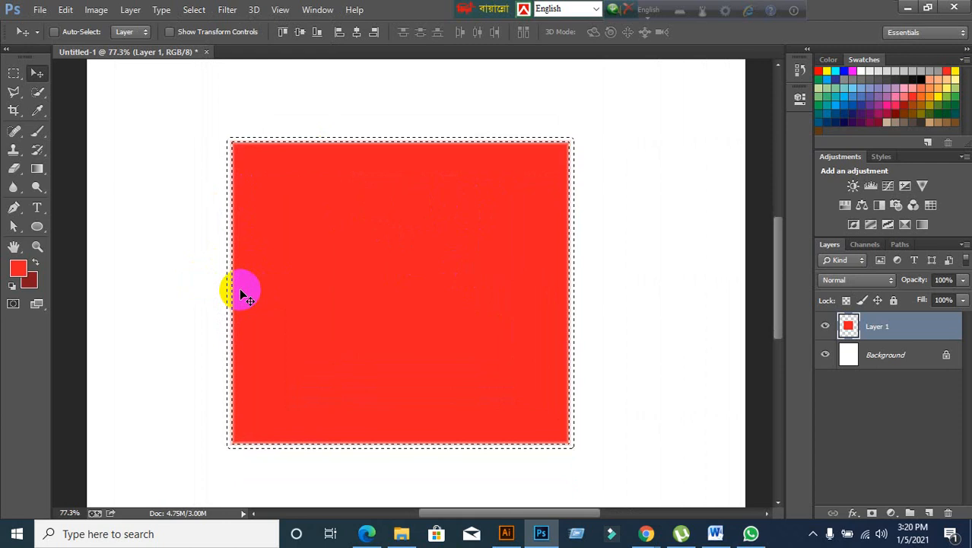
# Step: Fill the border selection with the red foreground colour and deselect it
pyautogui.hotkey('alt', 'BackSpace')
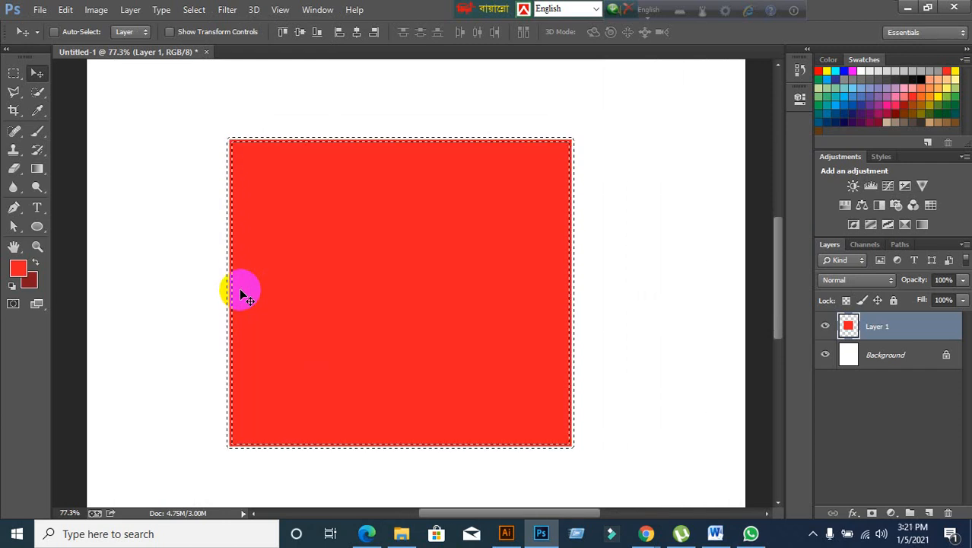
pyautogui.hotkey('ctrl', 'd')
pyautogui.scroll(-3, 273, 305)
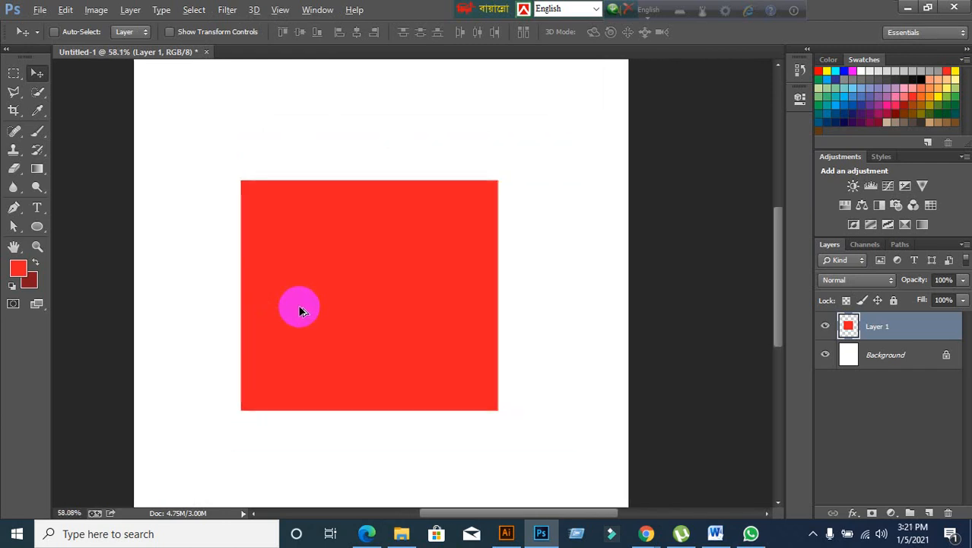
# Step: Load the outline of the red shape on Layer 1 as a selection again
pyautogui.click(185, 10)
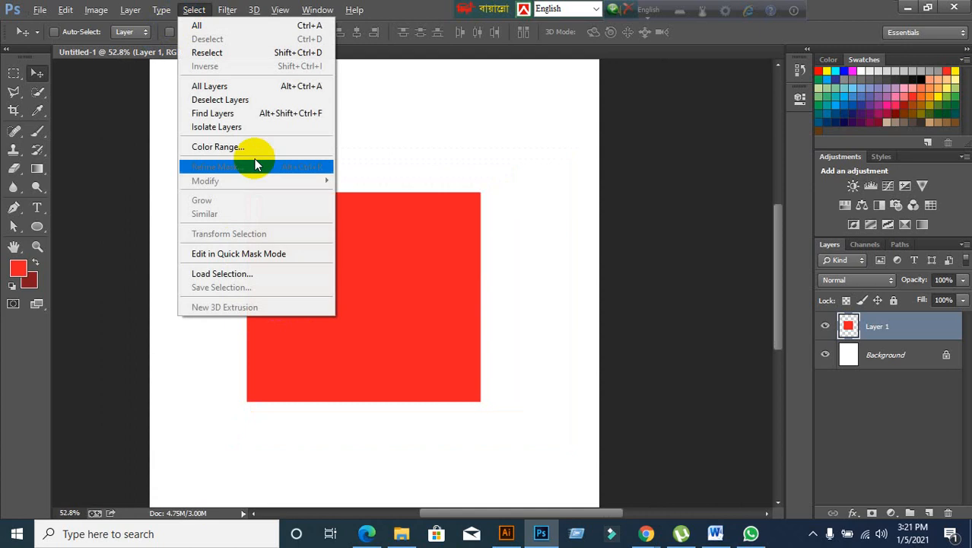
pyautogui.click(571, 234)
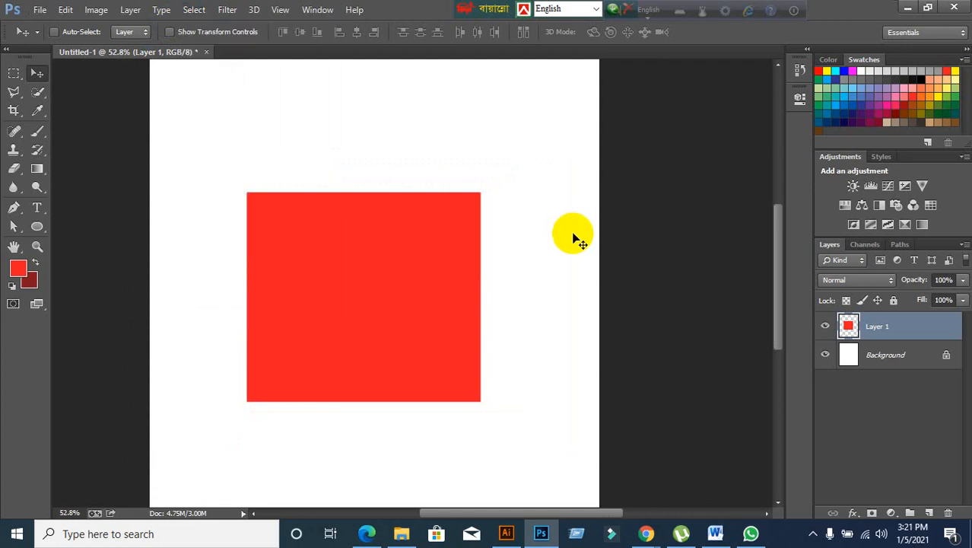
pyautogui.keyDown('ctrl'); pyautogui.click(850, 327); pyautogui.keyUp('ctrl')
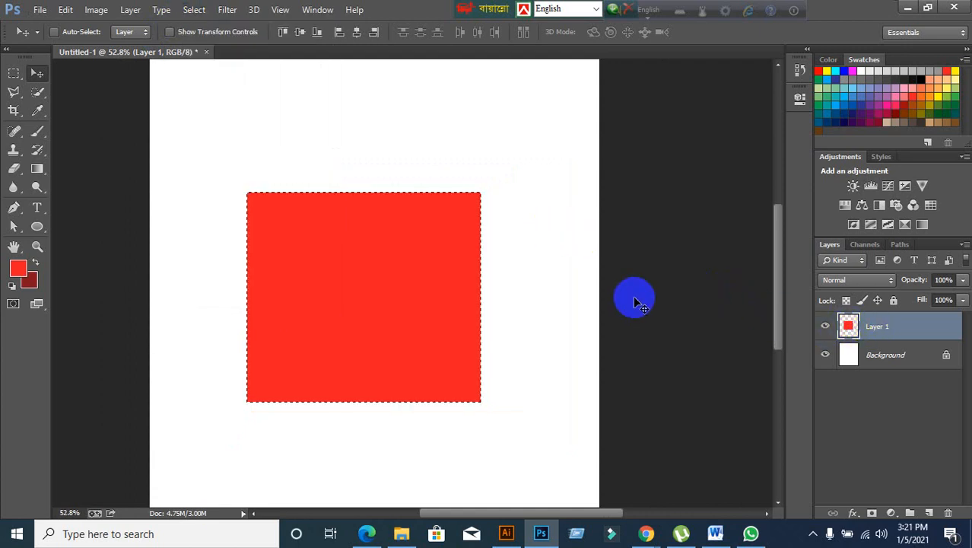
pyautogui.click(195, 11)
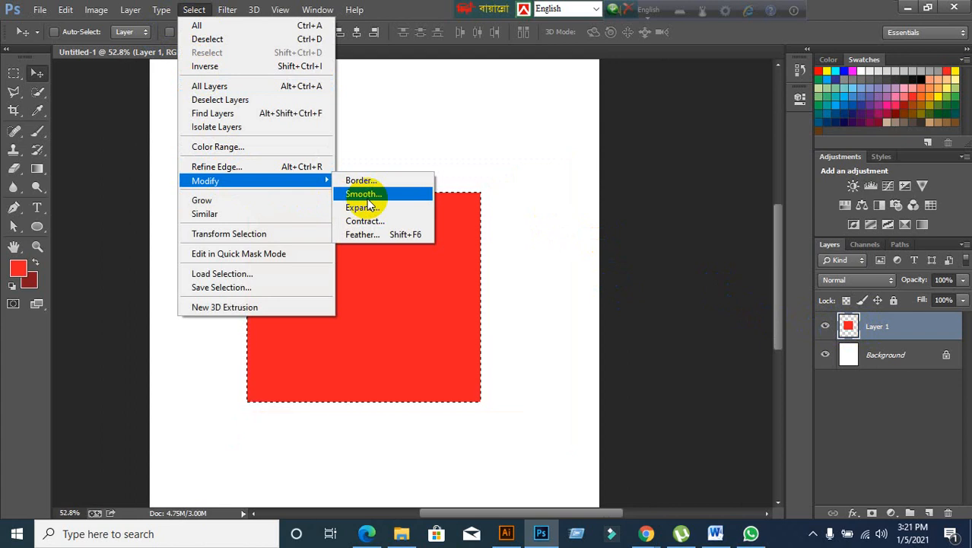
pyautogui.click(364, 195)
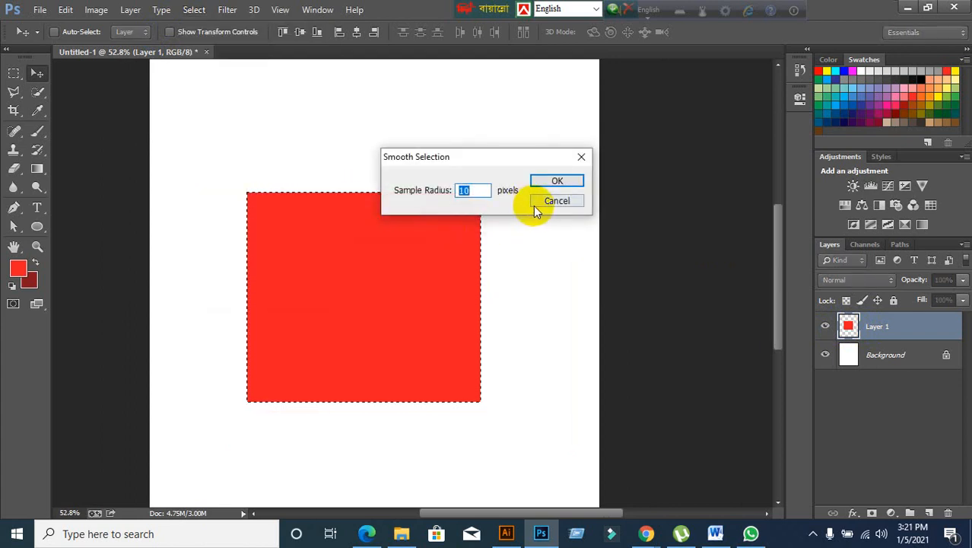
pyautogui.click(539, 207)
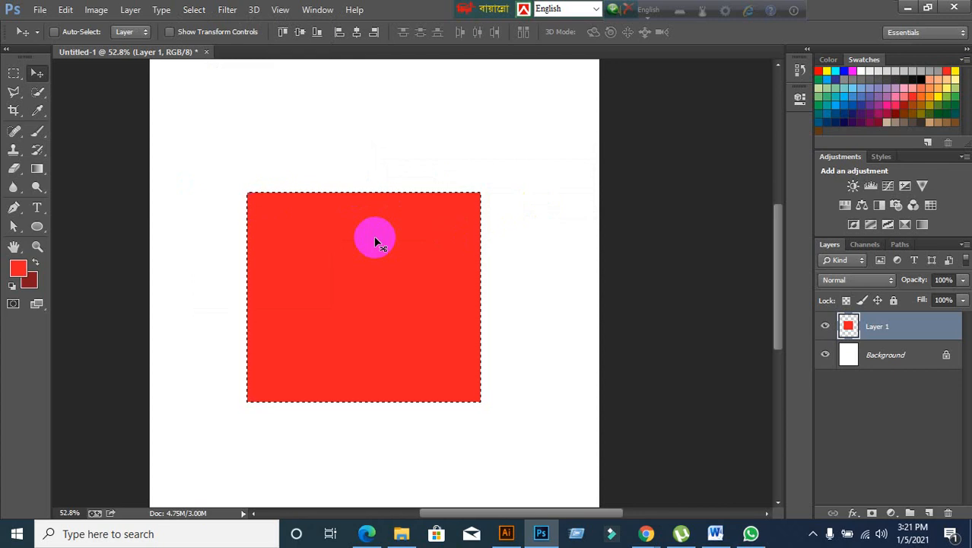
pyautogui.scroll(1, 271, 258)
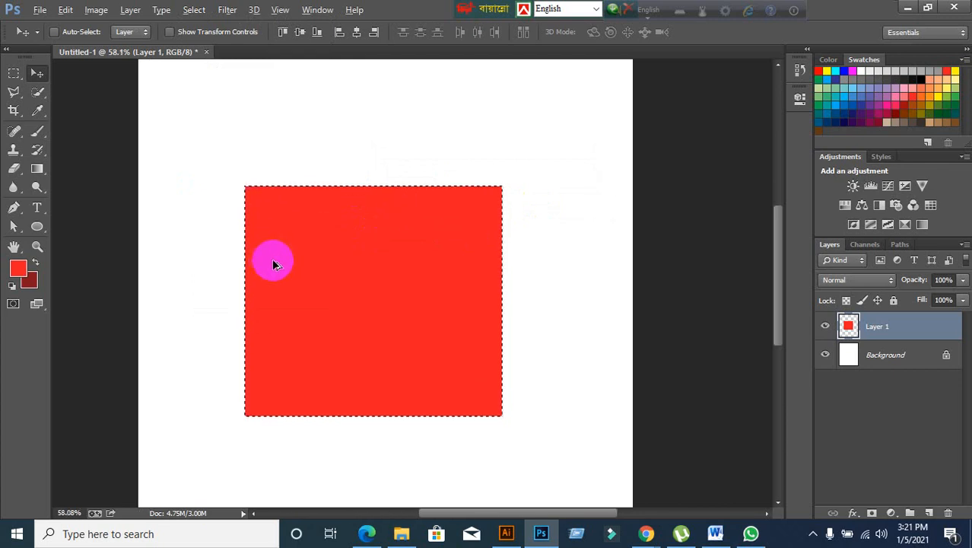
# Step: Smooth the selection around the red shape with a sample radius of 20 pixels
pyautogui.click(196, 10)
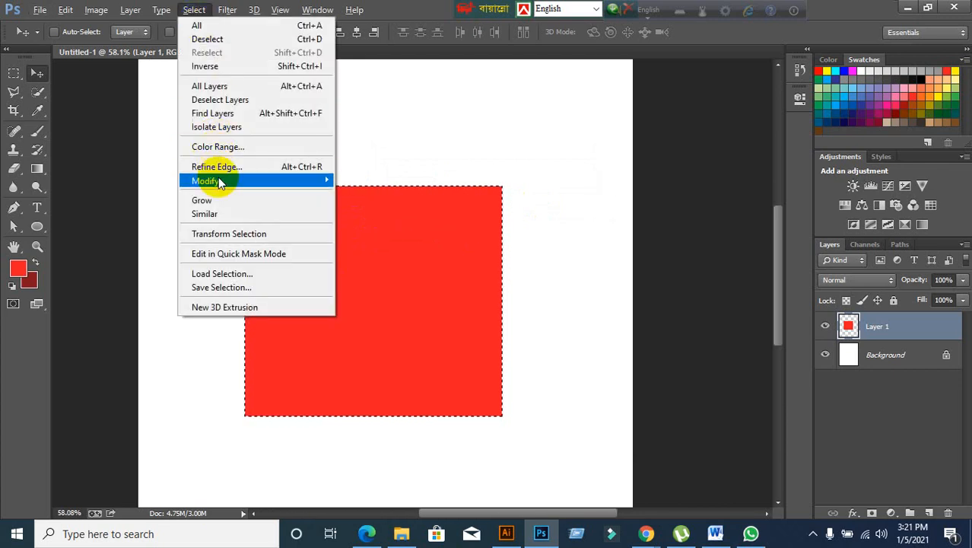
pyautogui.click(362, 194)
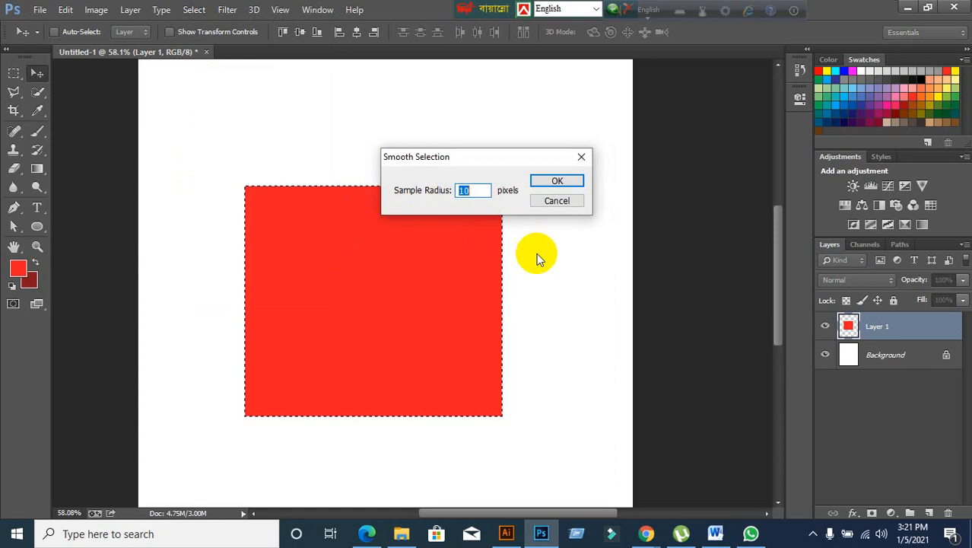
pyautogui.moveTo(491, 163); pyautogui.dragTo(575, 163)
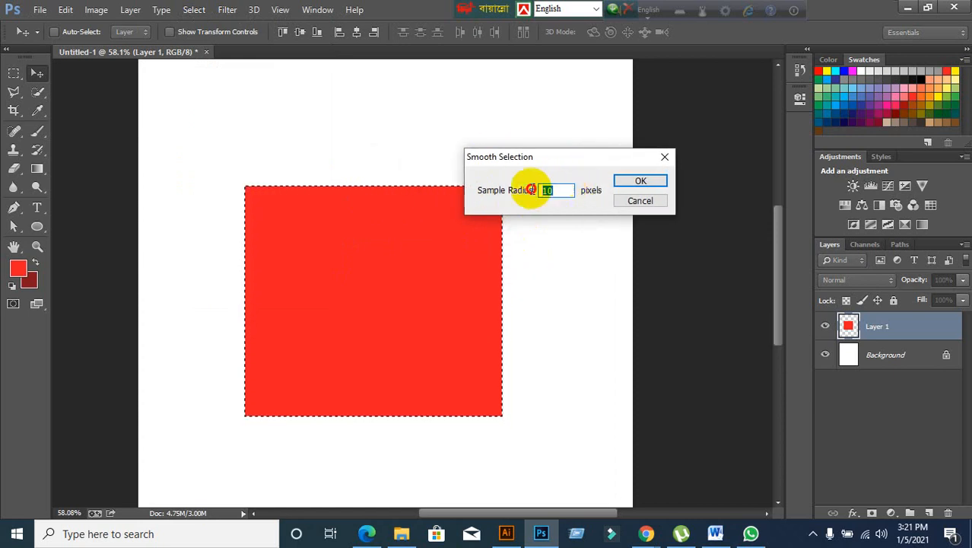
pyautogui.write('20')
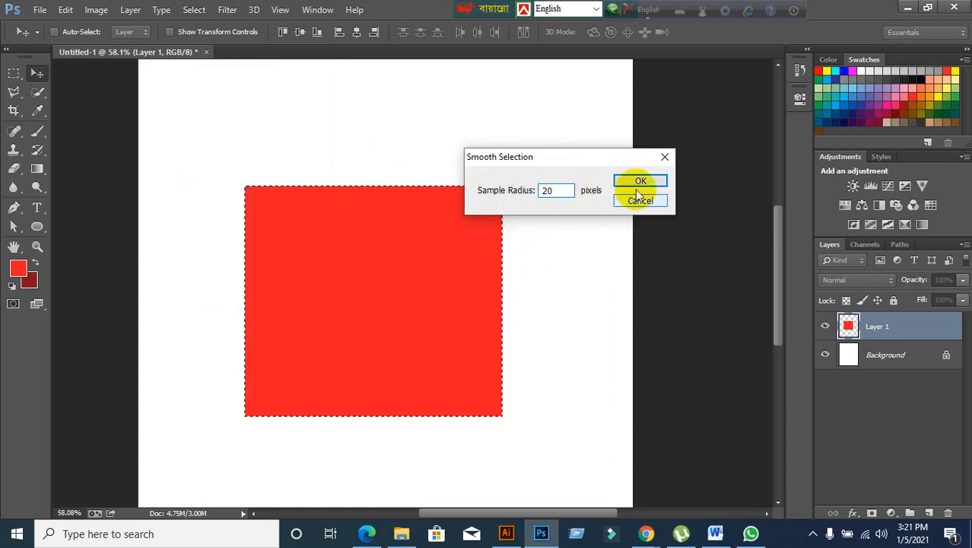
pyautogui.click(639, 181)
pyautogui.scroll(1, 255, 223)
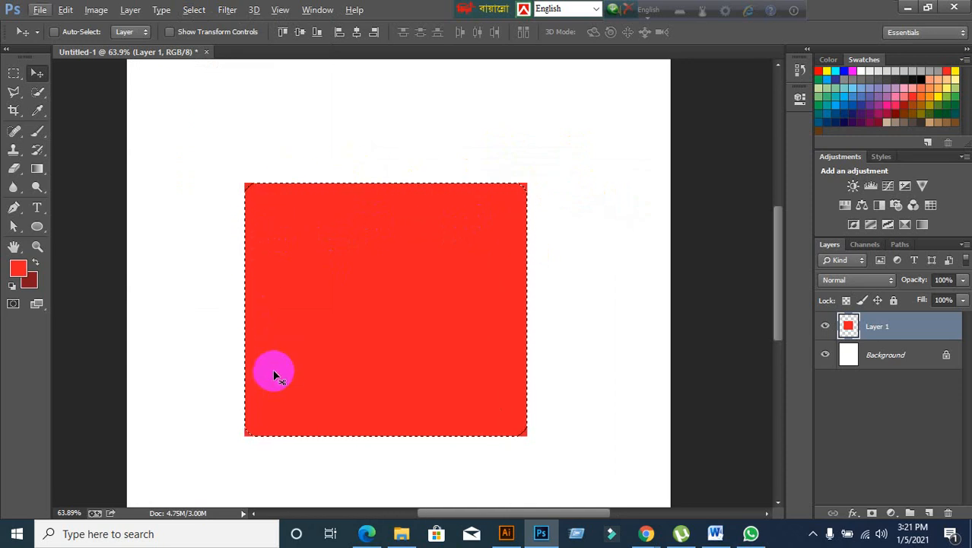
# Step: Clear the red inside the smoothed selection and fill it with the red foreground colour again
pyautogui.press('Delete')
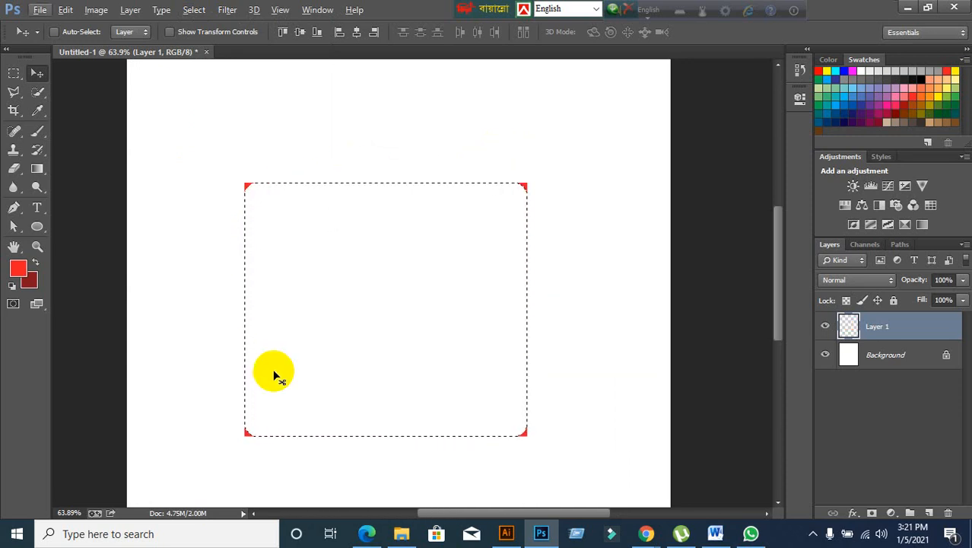
pyautogui.hotkey('alt', 'BackSpace')
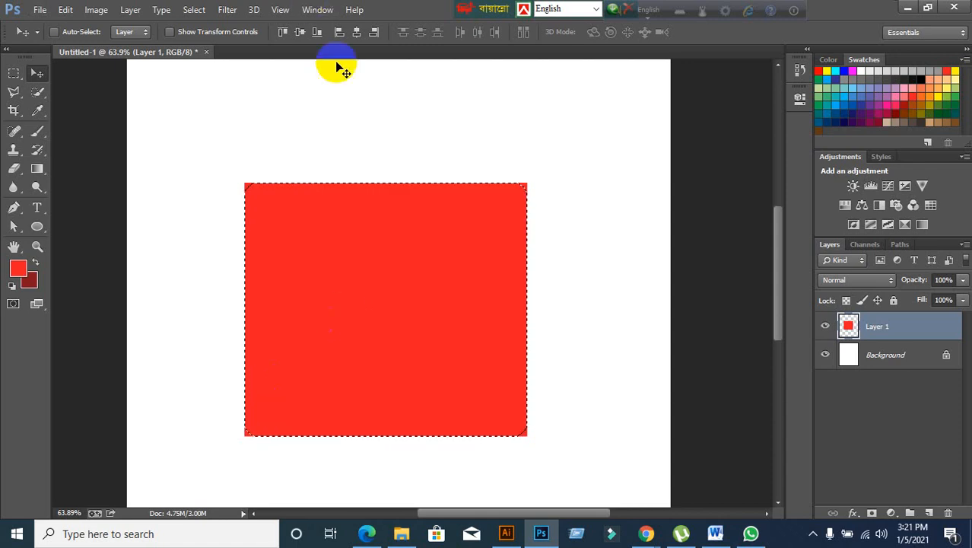
# Step: Invert the smoothed selection and delete the red corners outside the rounded outline on Layer 1
pyautogui.hotkey('ctrl', 'shift', 'i')
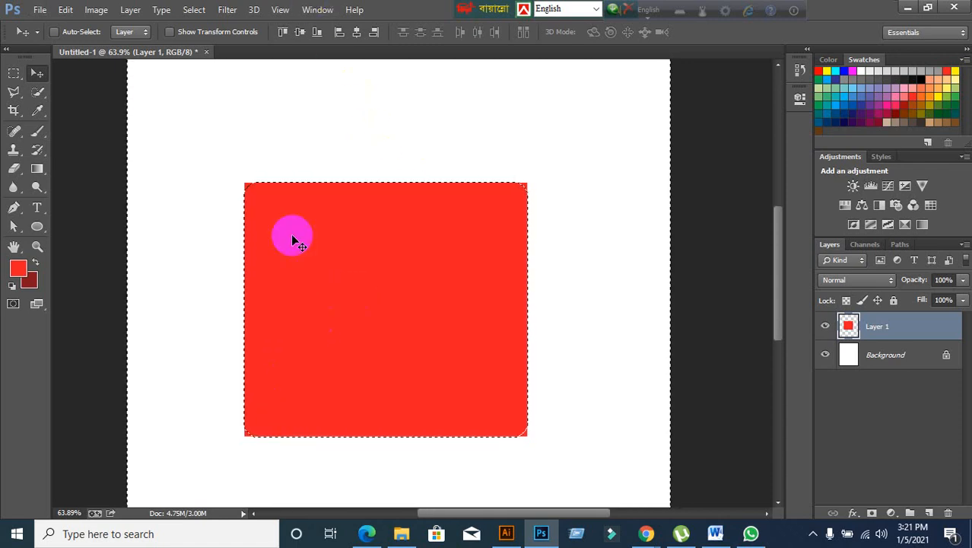
pyautogui.scroll(-2, 527, 258)
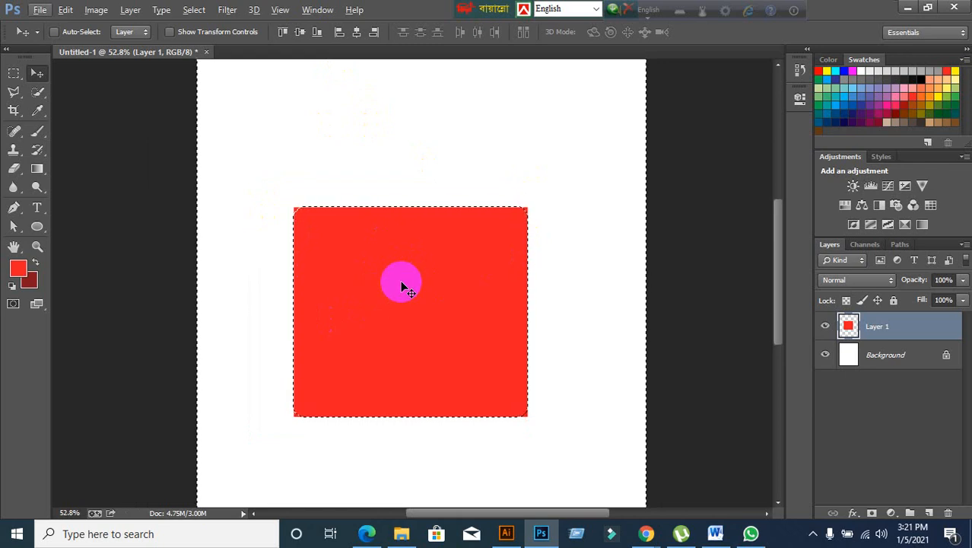
pyautogui.scroll(-2, 402, 285)
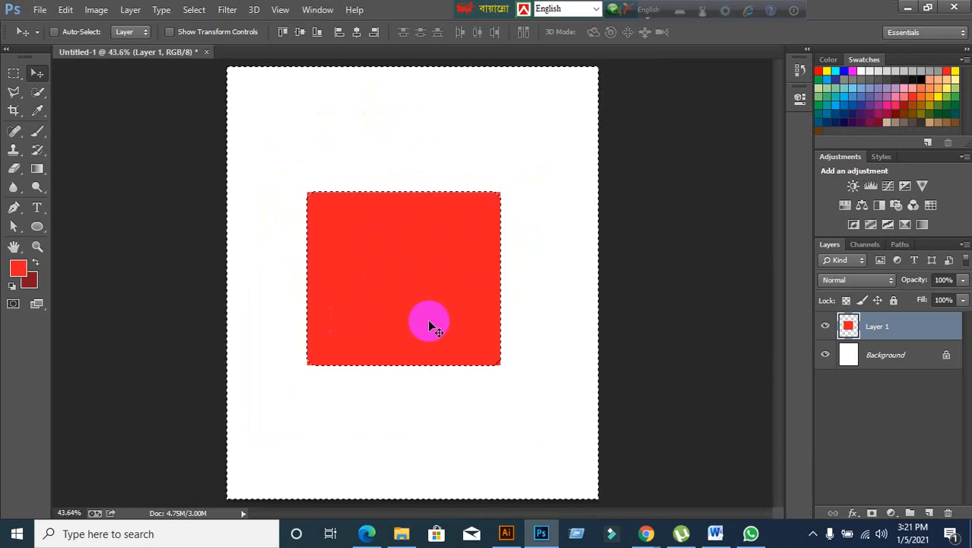
pyautogui.press('Delete')
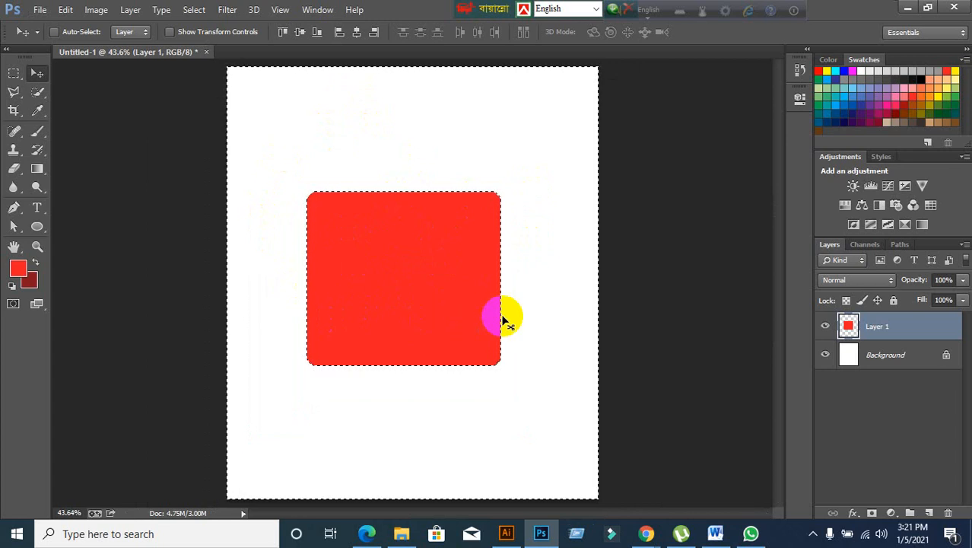
# Step: Deselect the rounded red shape and inspect it with the Background layer temporarily hidden
pyautogui.hotkey('ctrl', 'd')
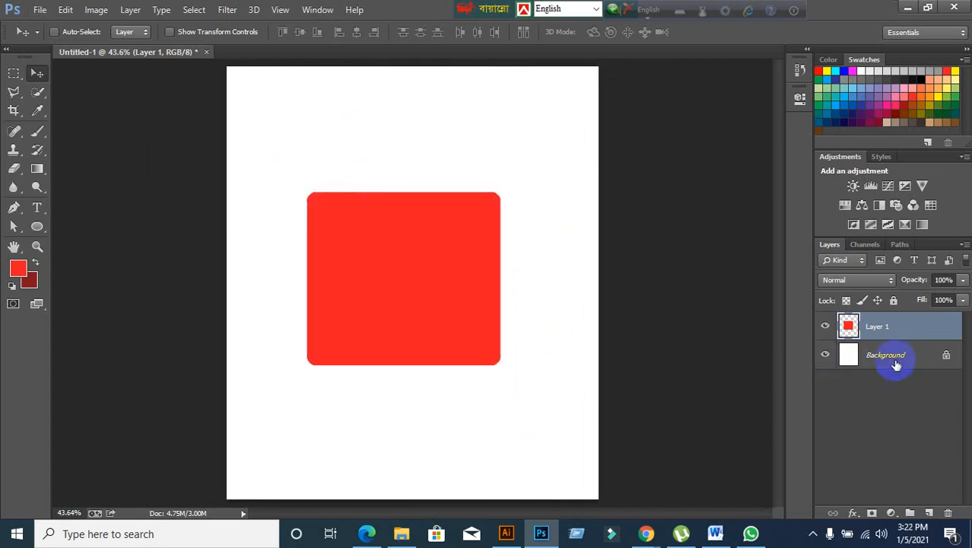
pyautogui.click(825, 356)
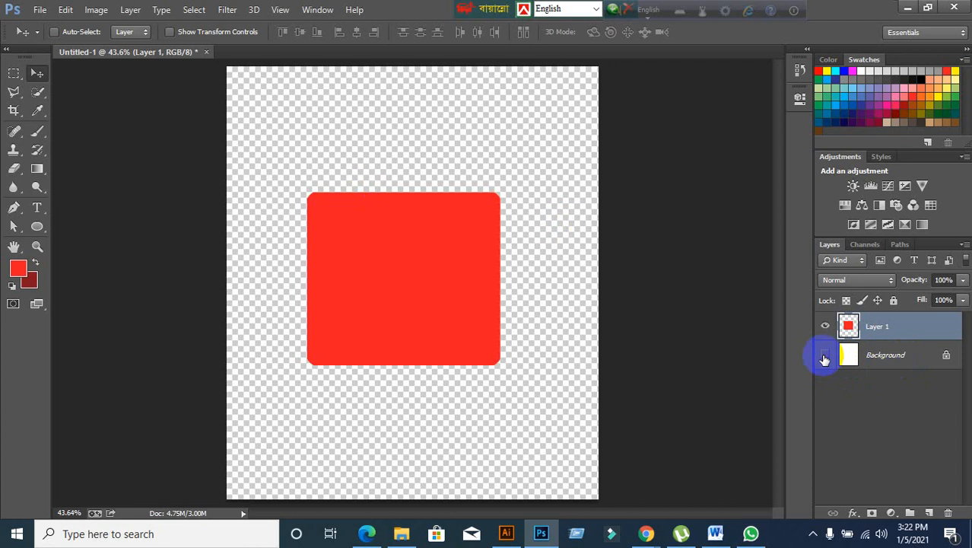
pyautogui.click(825, 356)
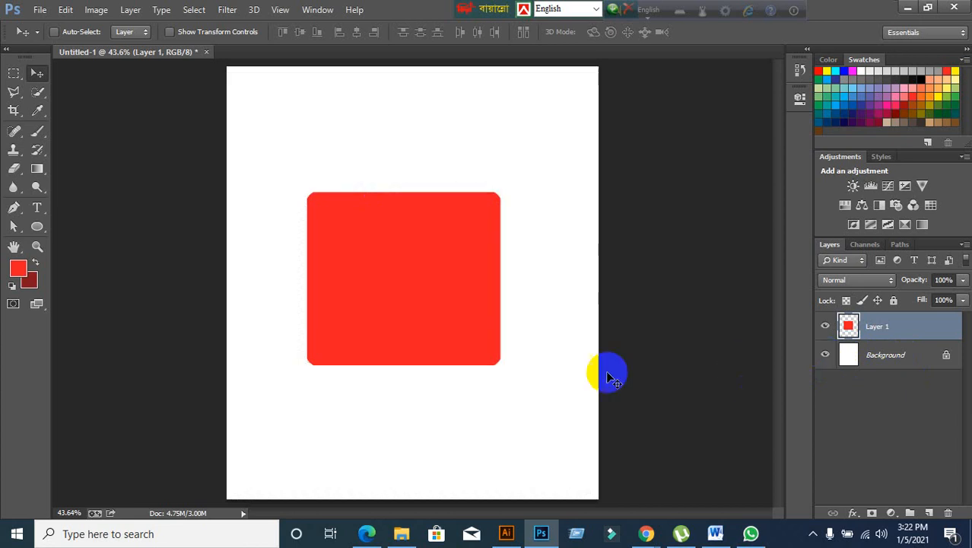
# Step: Step back through the recent edits to the square-cornered red shape with its outline selected
pyautogui.hotkey('ctrl', 'a')
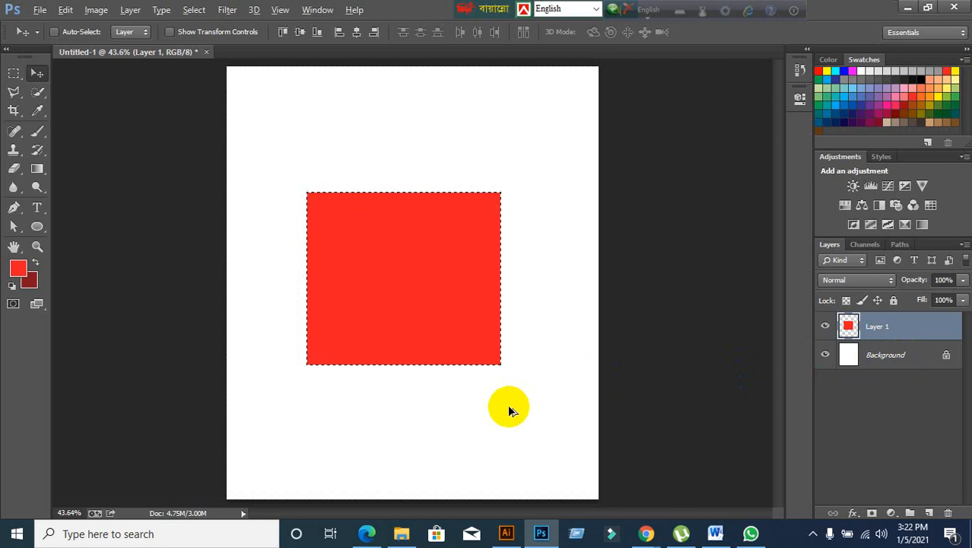
pyautogui.click(397, 298)
pyautogui.click(414, 201)
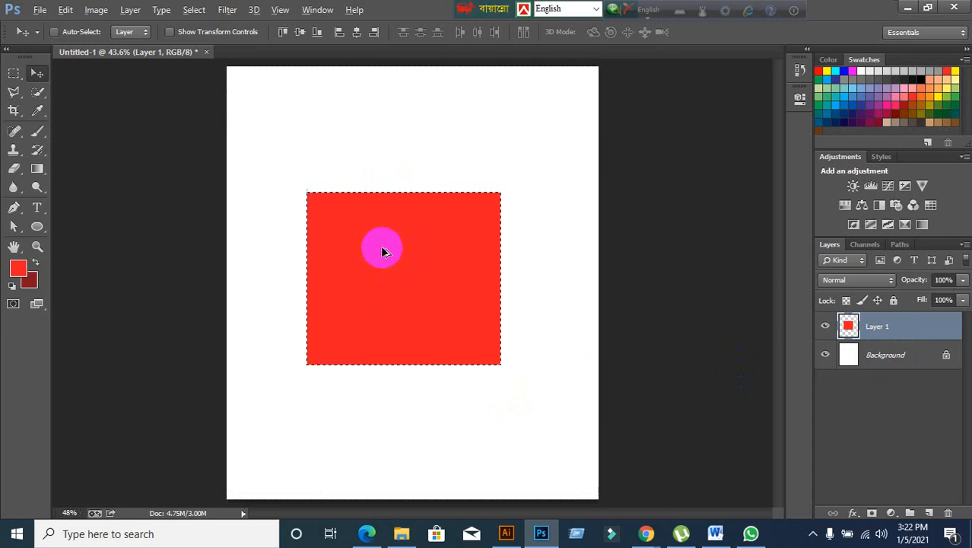
# Step: Expand the selection around the red shape by 10 pixels
pyautogui.scroll(1, 380, 245)
pyautogui.click(193, 9)
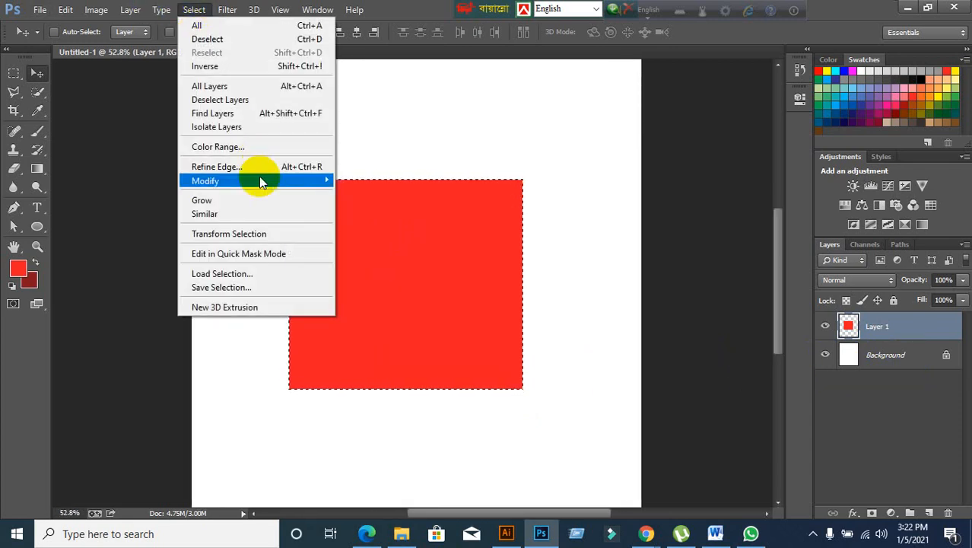
pyautogui.moveTo(260, 180)
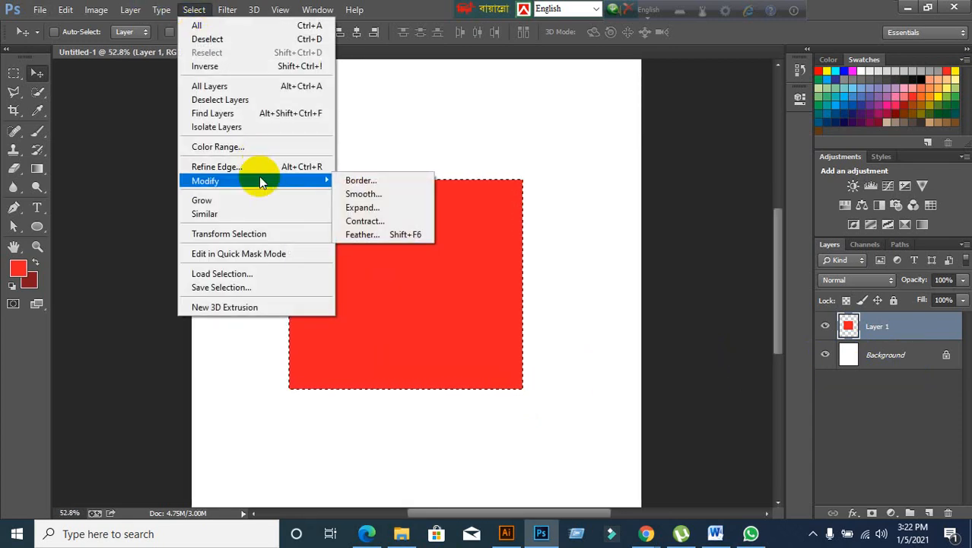
pyautogui.click(364, 208)
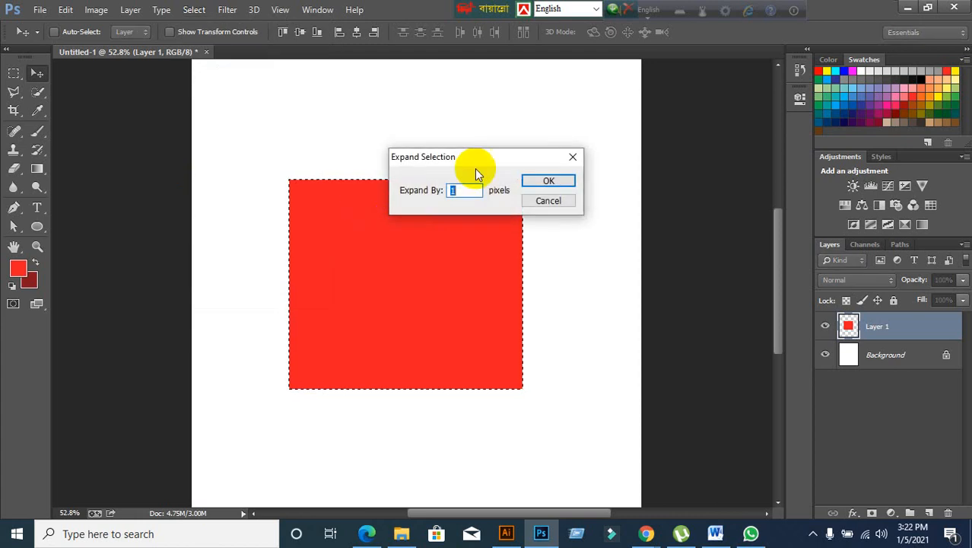
pyautogui.click(465, 189)
pyautogui.doubleClick(466, 189)
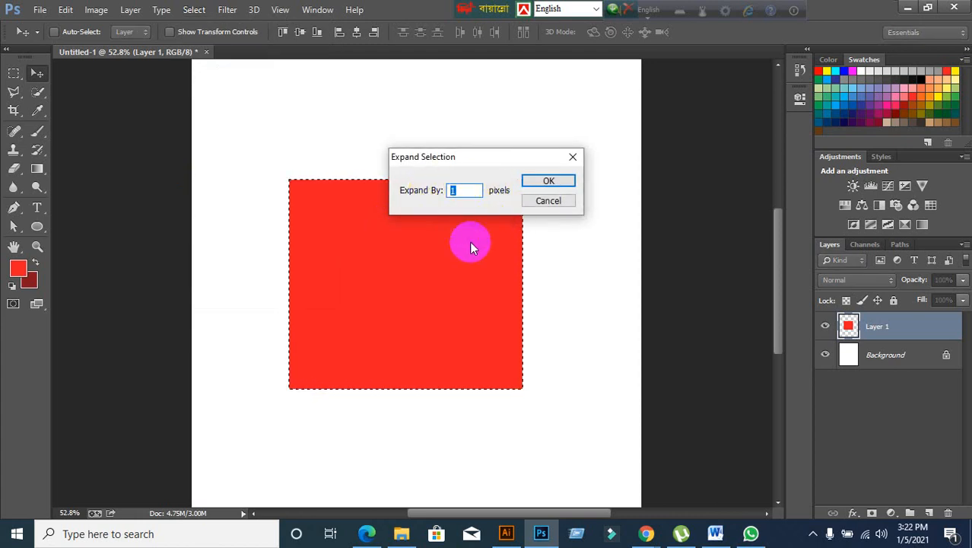
pyautogui.write('10')
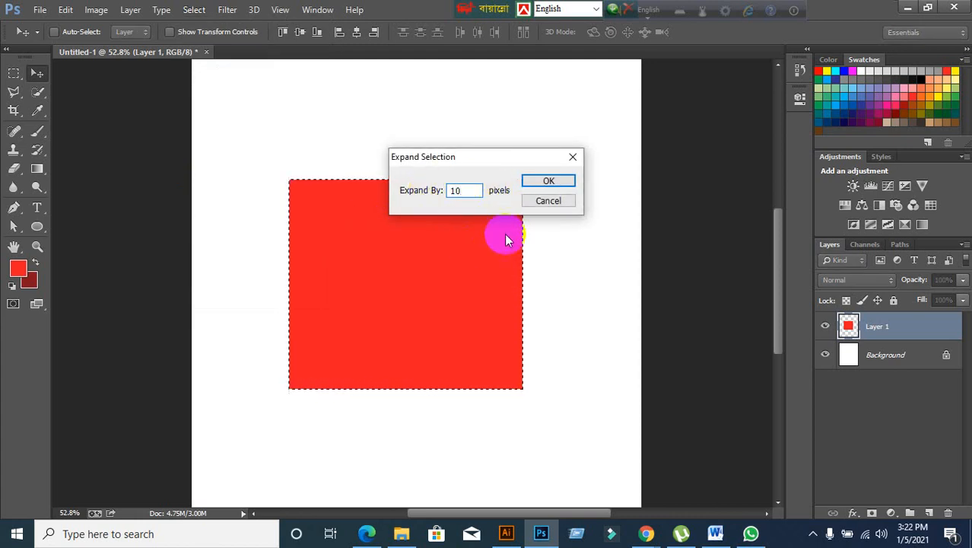
pyautogui.click(548, 183)
pyautogui.scroll(3, 368, 258)
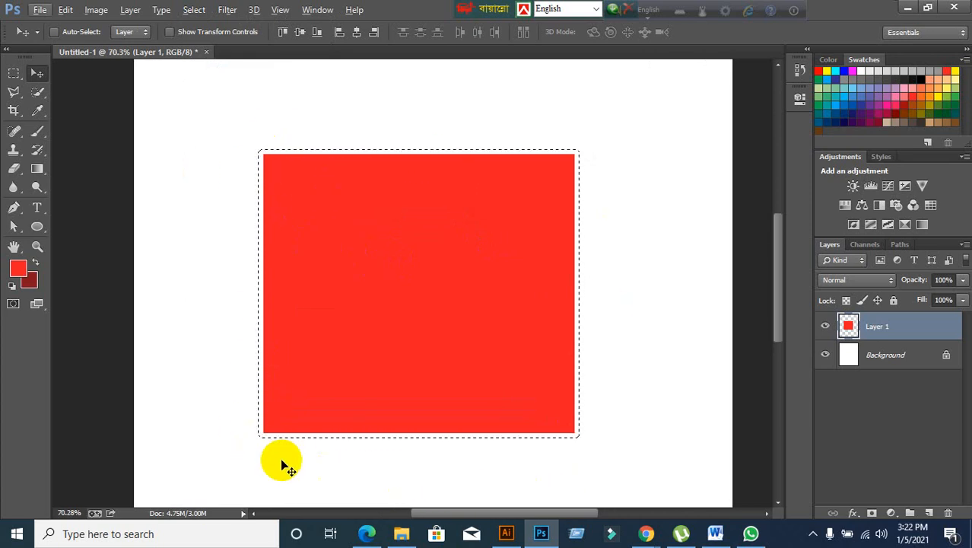
pyautogui.click(194, 9)
pyautogui.moveTo(213, 183)
pyautogui.click(344, 193)
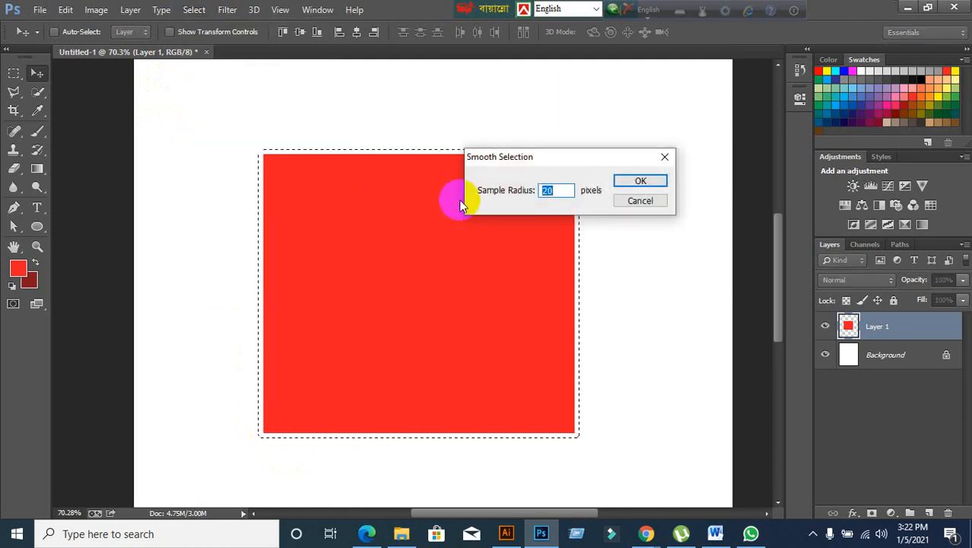
pyautogui.write('0')
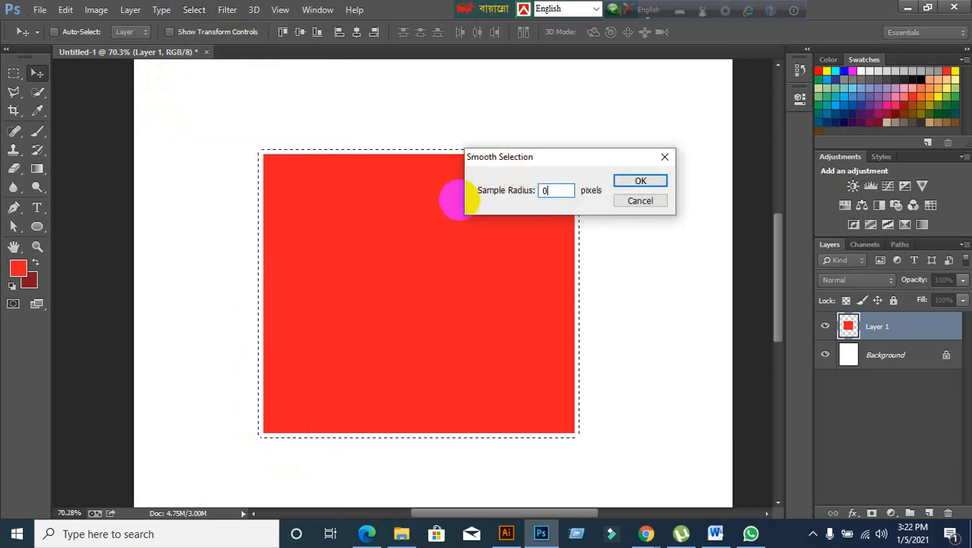
pyautogui.click(626, 181)
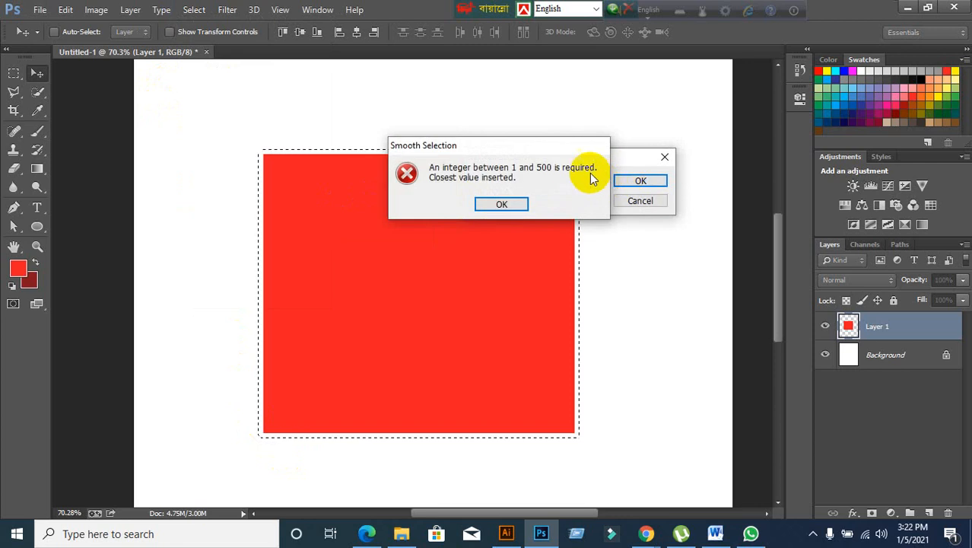
pyautogui.click(501, 203)
pyautogui.click(640, 199)
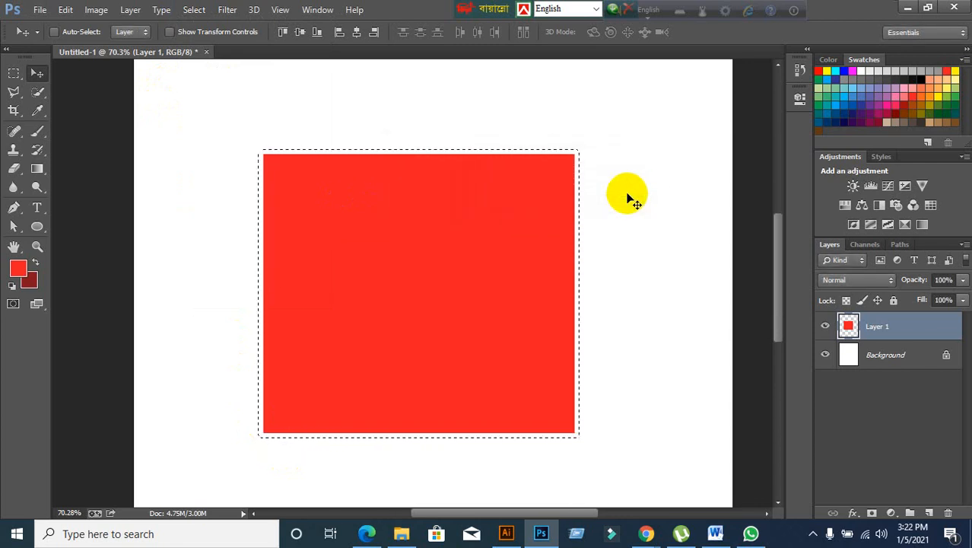
# Step: Replace the expanded selection with the red shape's own outline from Layer 1 and smooth it with a sample radius of 1 pixel
pyautogui.hotkey('ctrl', 'd')
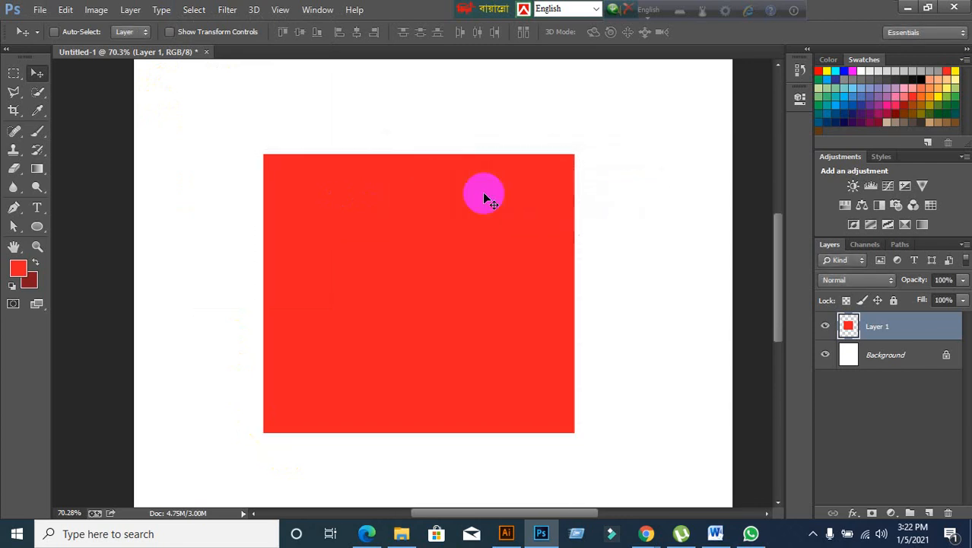
pyautogui.keyDown('ctrl'); pyautogui.click(850, 327); pyautogui.keyUp('ctrl')
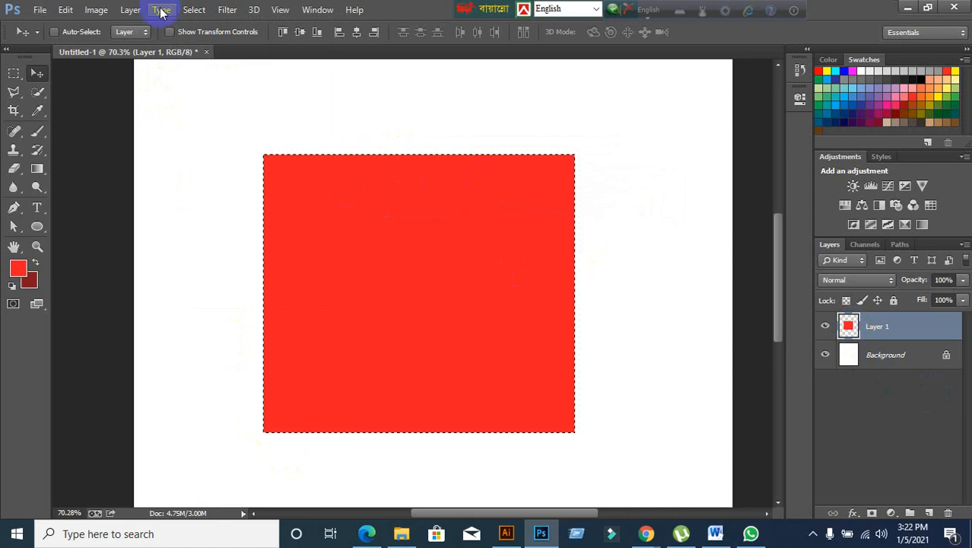
pyautogui.click(190, 10)
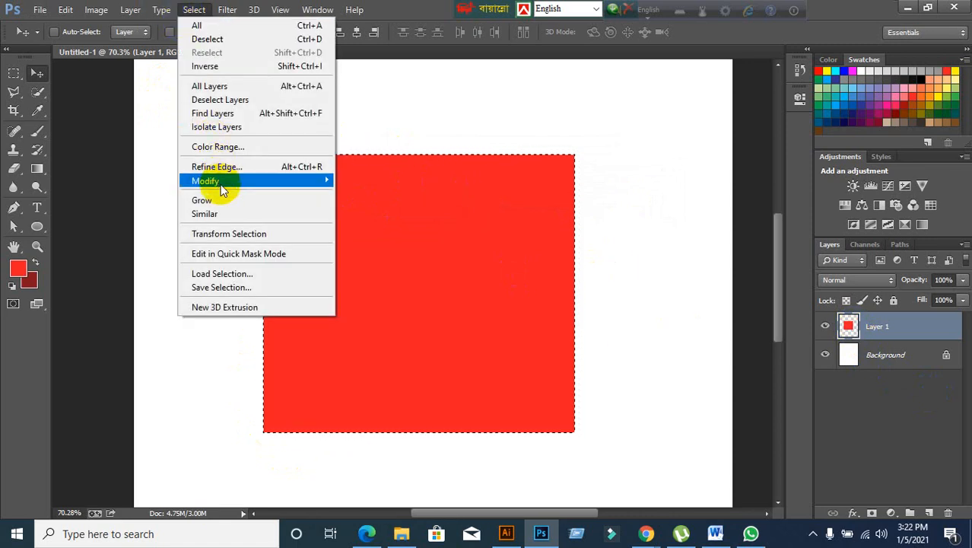
pyautogui.moveTo(223, 187)
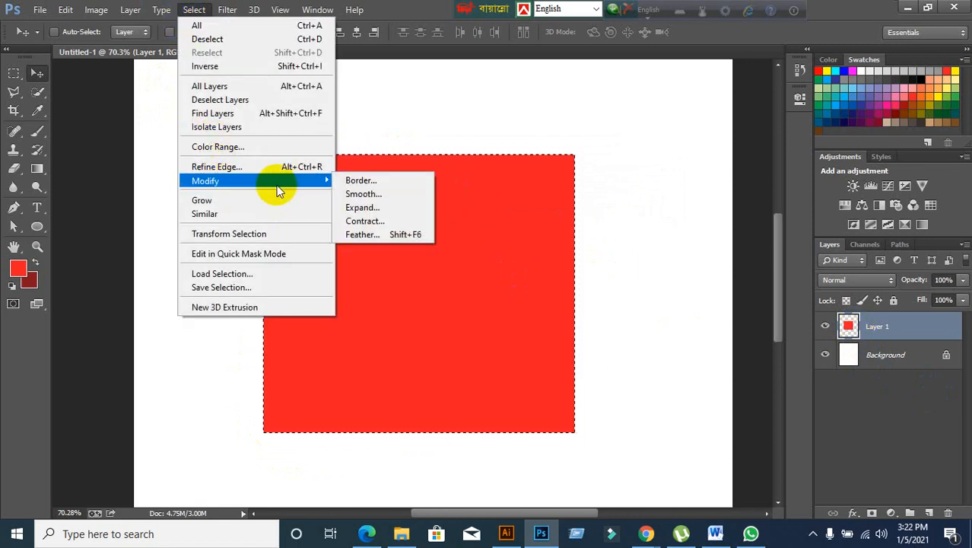
pyautogui.click(370, 195)
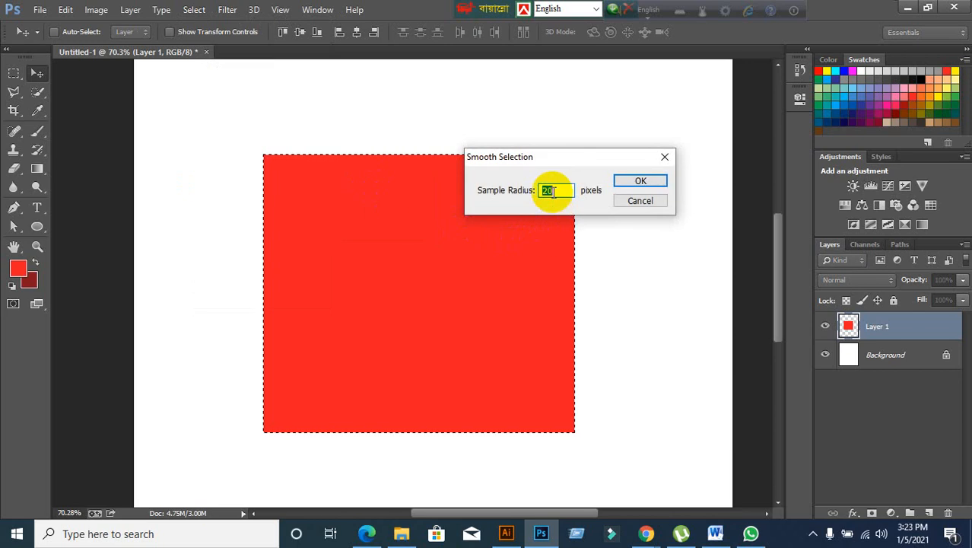
pyautogui.moveTo(553, 191); pyautogui.dragTo(532, 194)
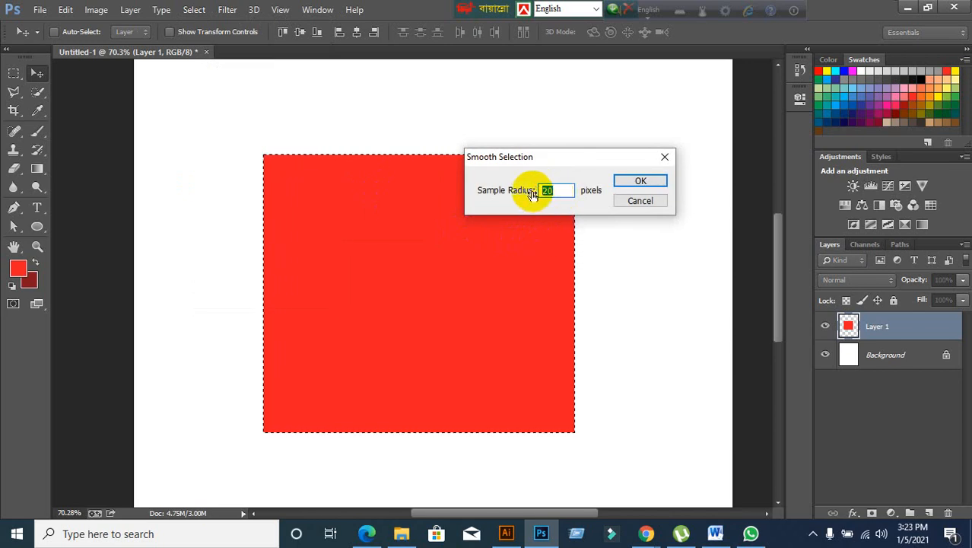
pyautogui.write('0')
pyautogui.click(635, 185)
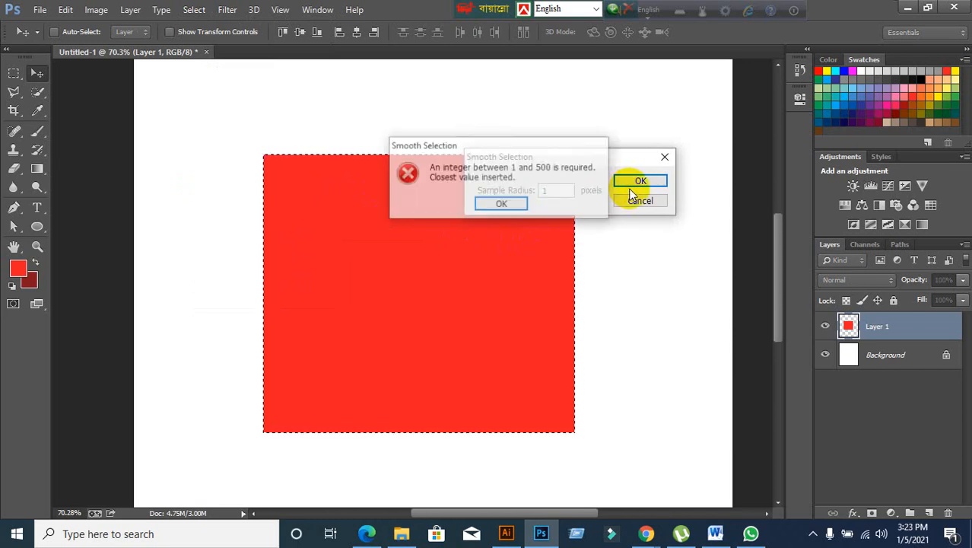
pyautogui.click(502, 204)
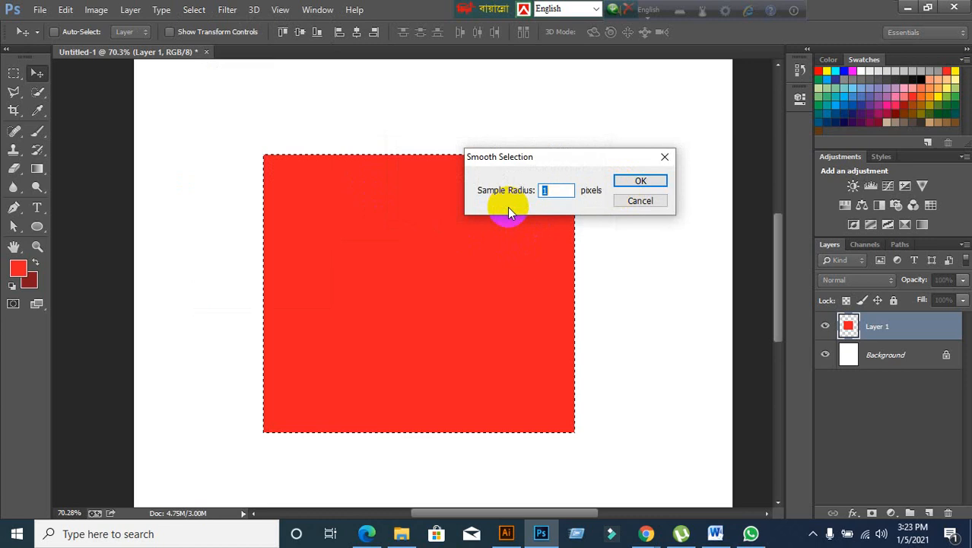
pyautogui.click(637, 182)
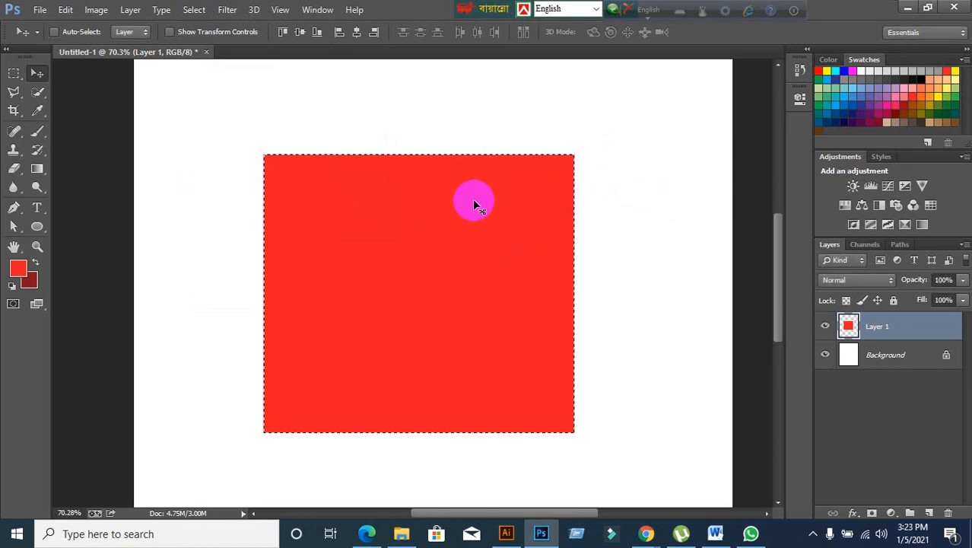
# Step: Expand the smoothed selection around the red shape by 20 pixels
pyautogui.click(194, 9)
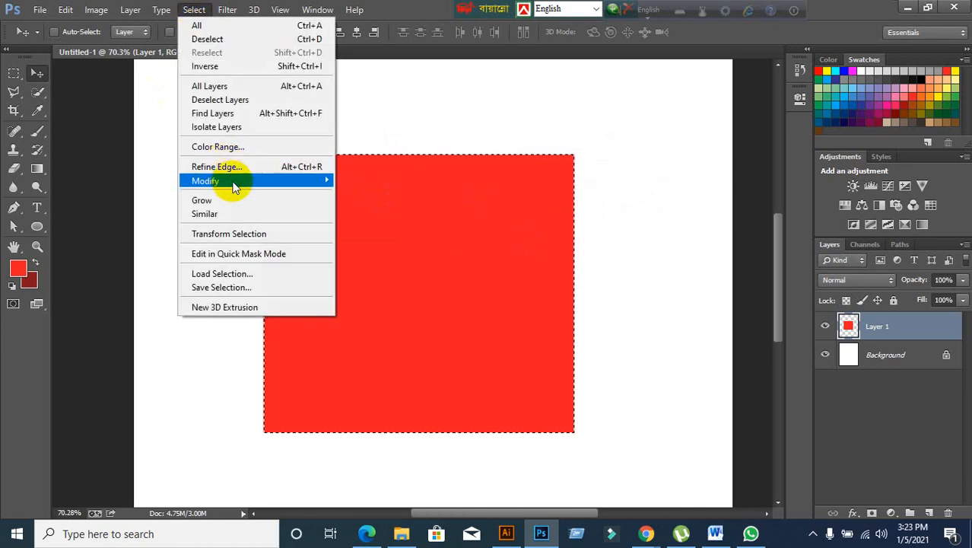
pyautogui.moveTo(235, 182)
pyautogui.click(399, 209)
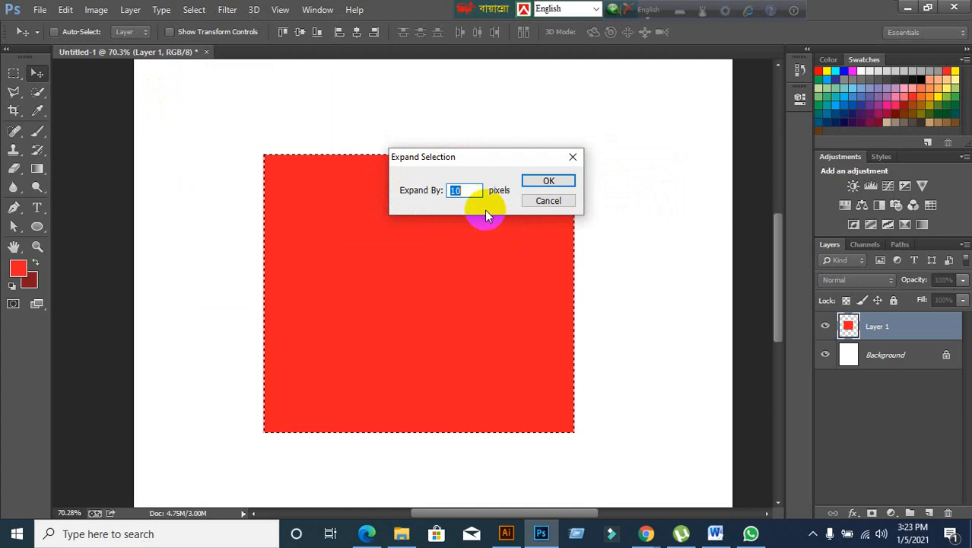
pyautogui.moveTo(470, 193); pyautogui.dragTo(421, 189)
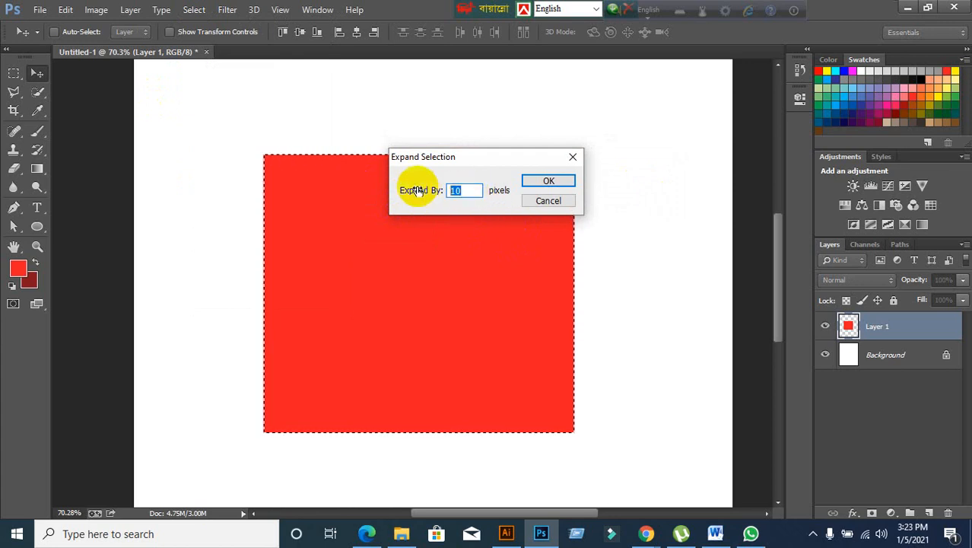
pyautogui.write('20')
pyautogui.click(533, 184)
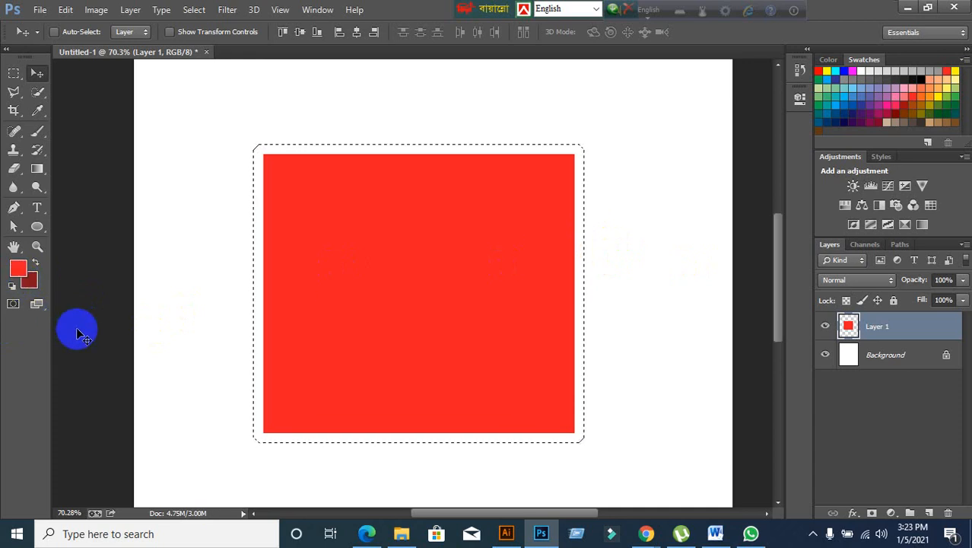
# Step: Fill the expanded selection on Layer 1 with the dark red background colour and load the enlarged shape's outline as a selection
pyautogui.hotkey('ctrl', 'BackSpace')
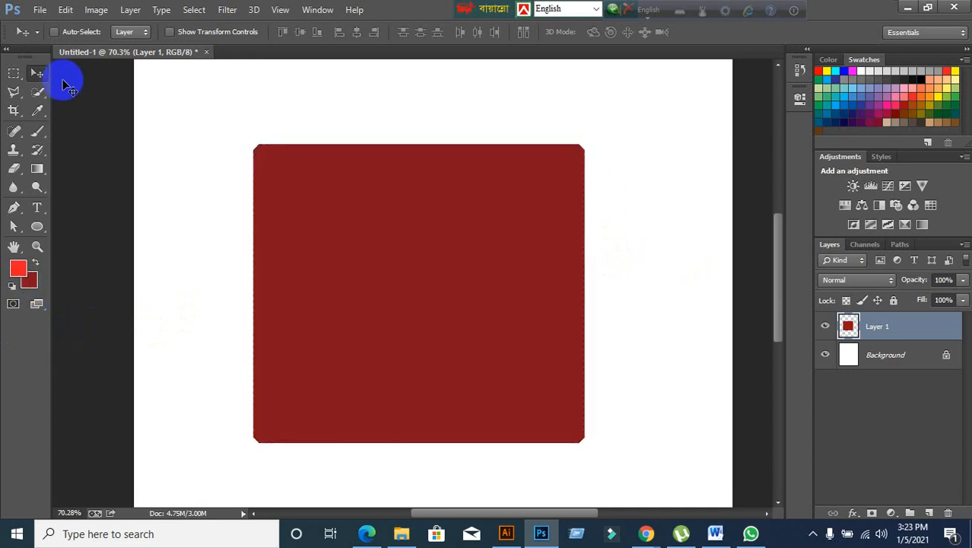
pyautogui.click(205, 9)
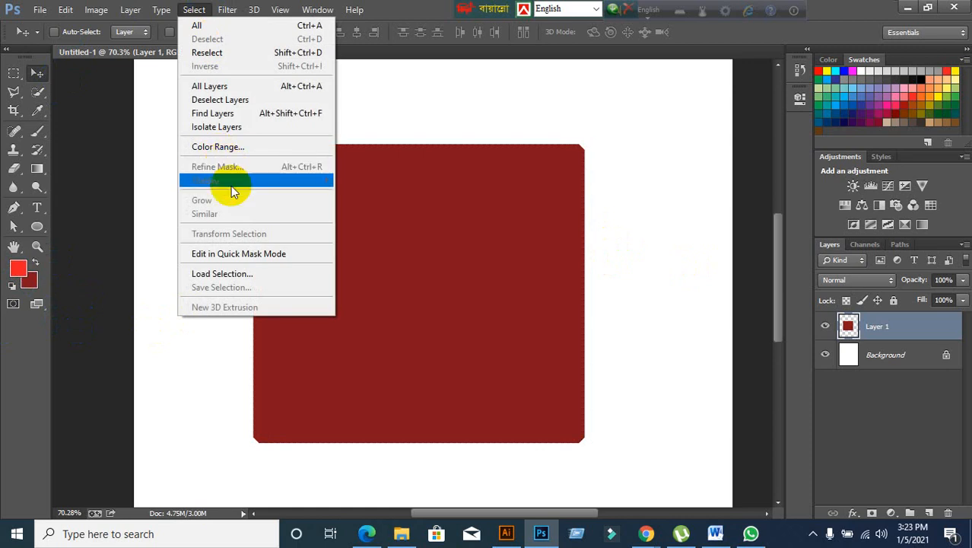
pyautogui.click(615, 238)
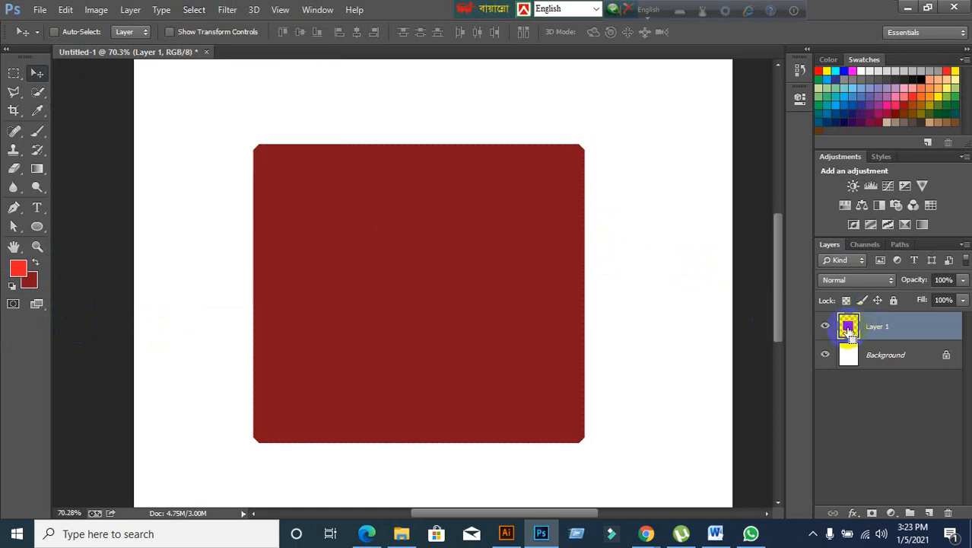
pyautogui.click(194, 9)
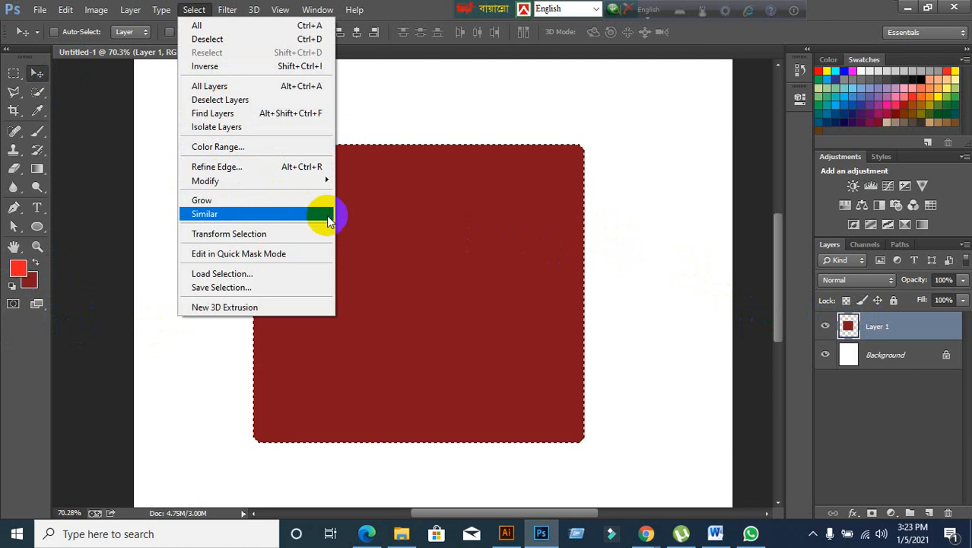
pyautogui.click(447, 109)
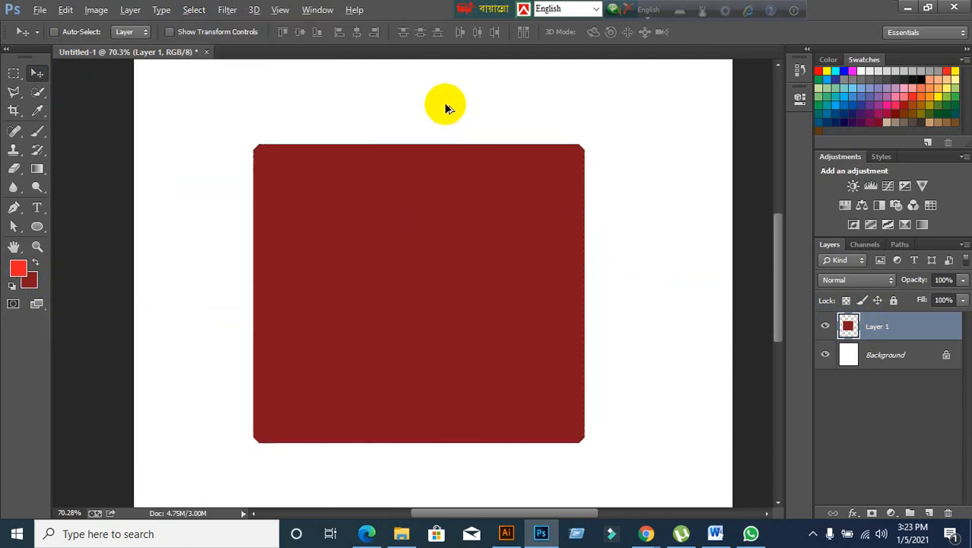
# Step: Undo the dark red fill and the 20-pixel expansion of the selection
pyautogui.hotkey('ctrl', 'alt', 'z')
pyautogui.hotkey('ctrl', 'alt', 'z')
pyautogui.hotkey('ctrl', 'alt', 'z')
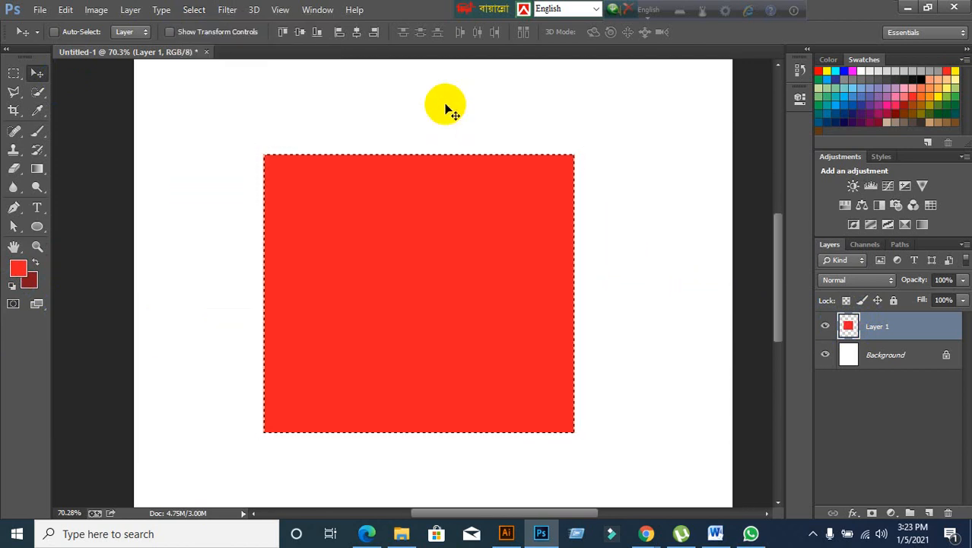
# Step: Contract the selection around the red shape by 5 pixels
pyautogui.click(195, 10)
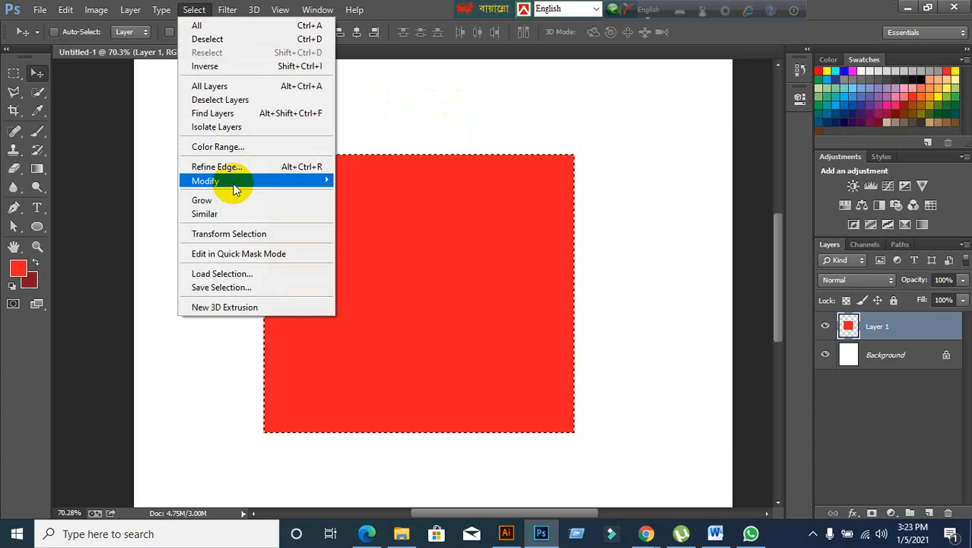
pyautogui.moveTo(235, 190)
pyautogui.click(355, 222)
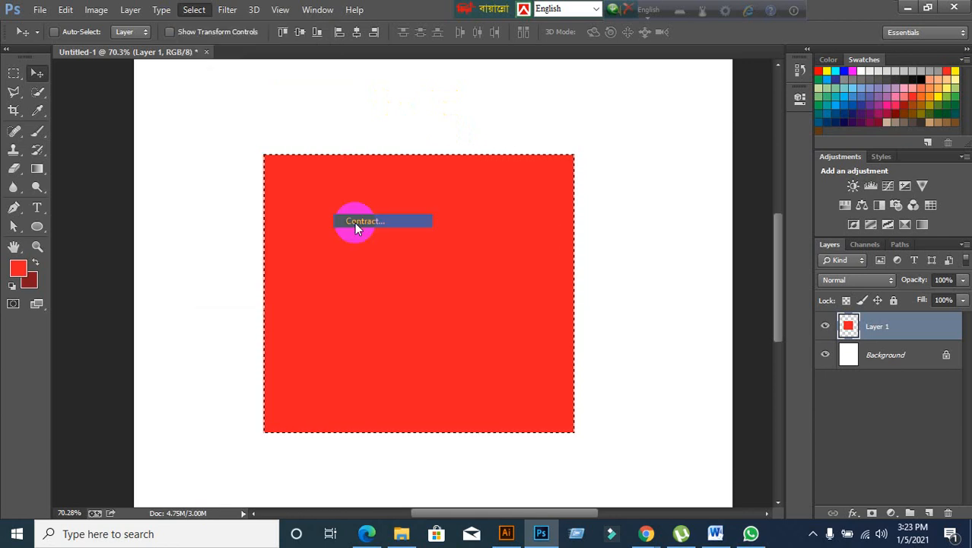
pyautogui.moveTo(633, 203); pyautogui.dragTo(552, 198)
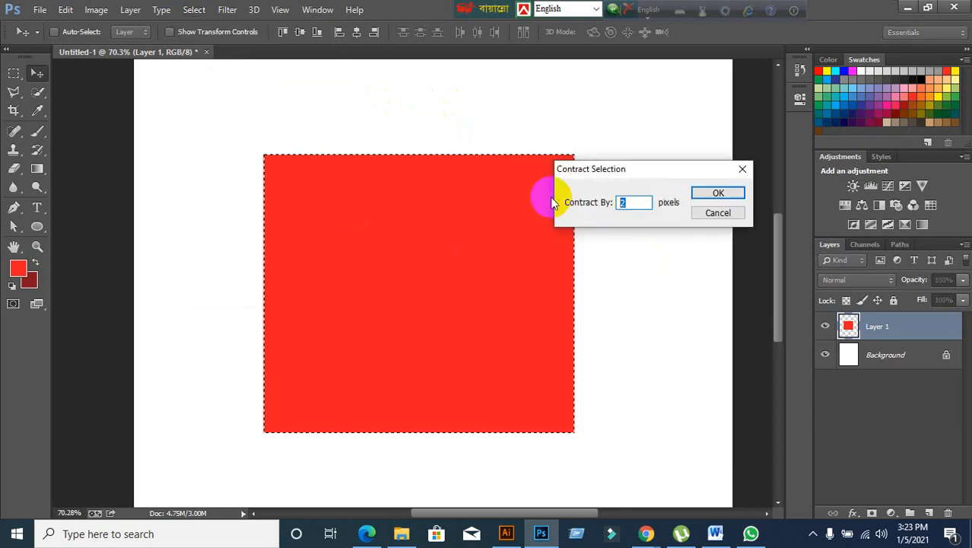
pyautogui.write('5')
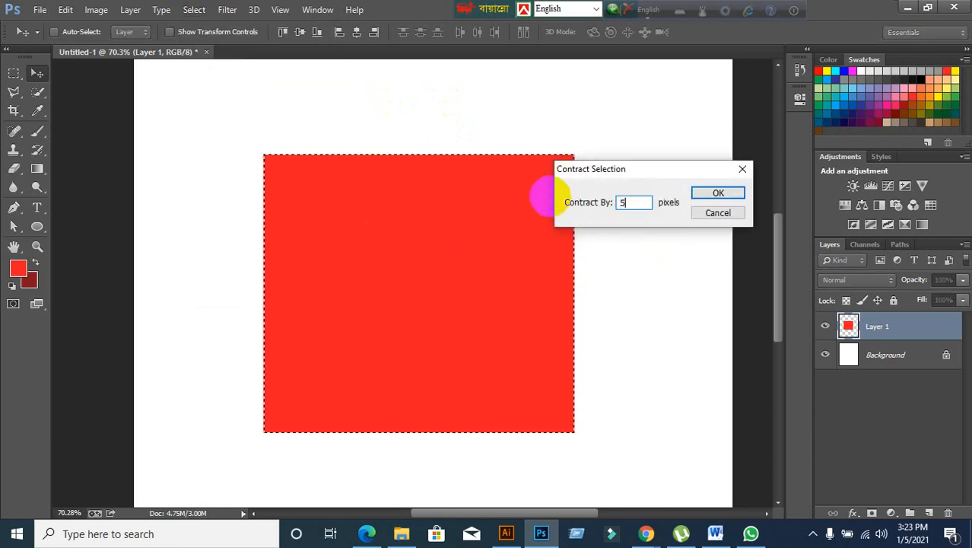
pyautogui.click(730, 194)
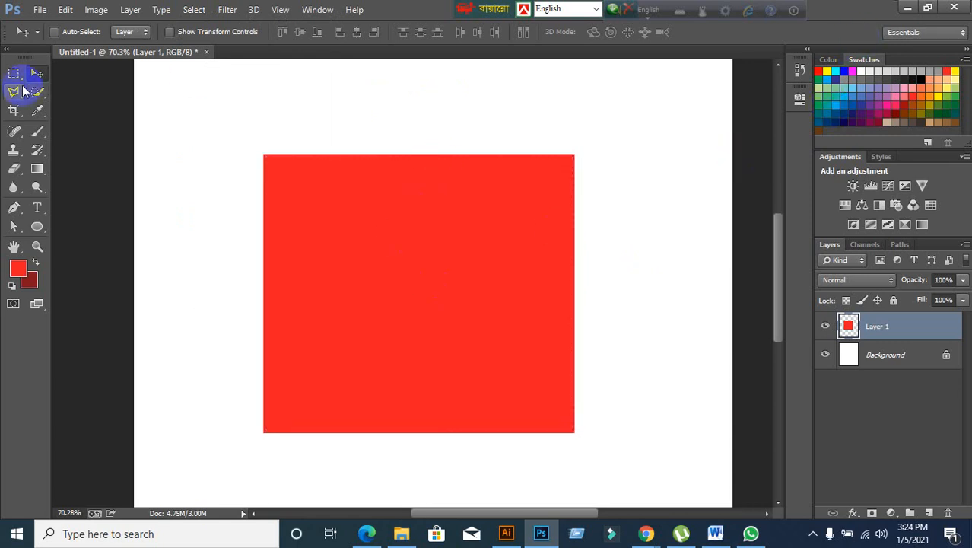
# Step: Minimize the open windows to reach the desktop and open the Bangladesh map PNG from there in Photoshop
pyautogui.click(907, 6)
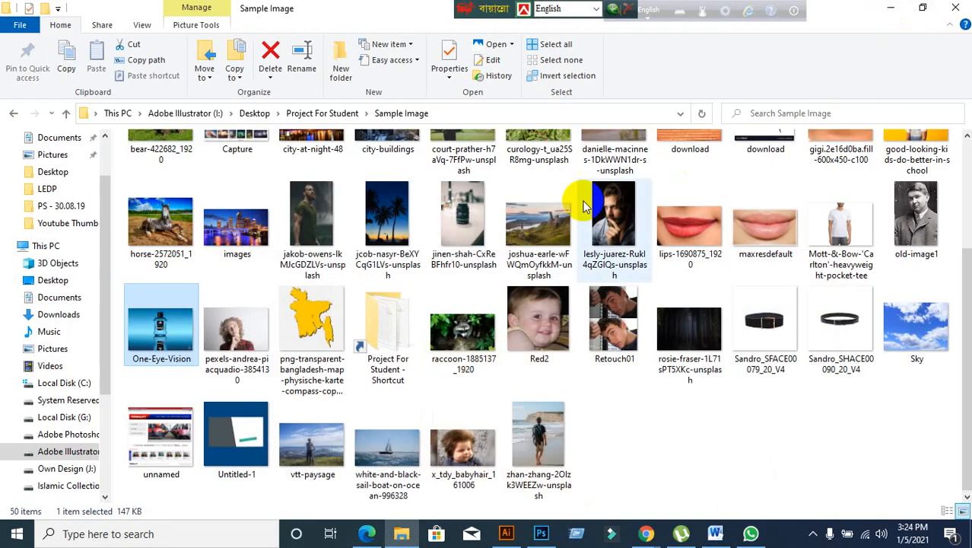
pyautogui.click(891, 8)
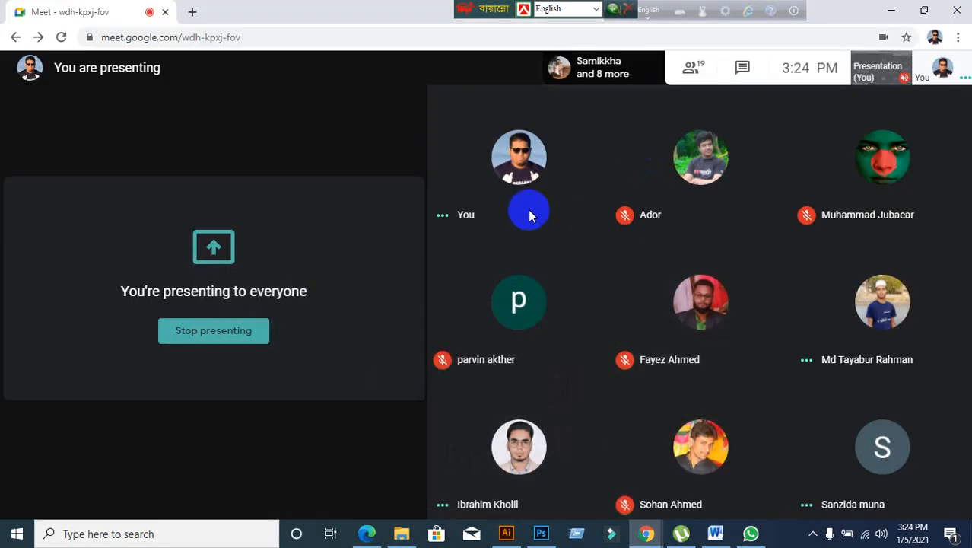
pyautogui.click(890, 10)
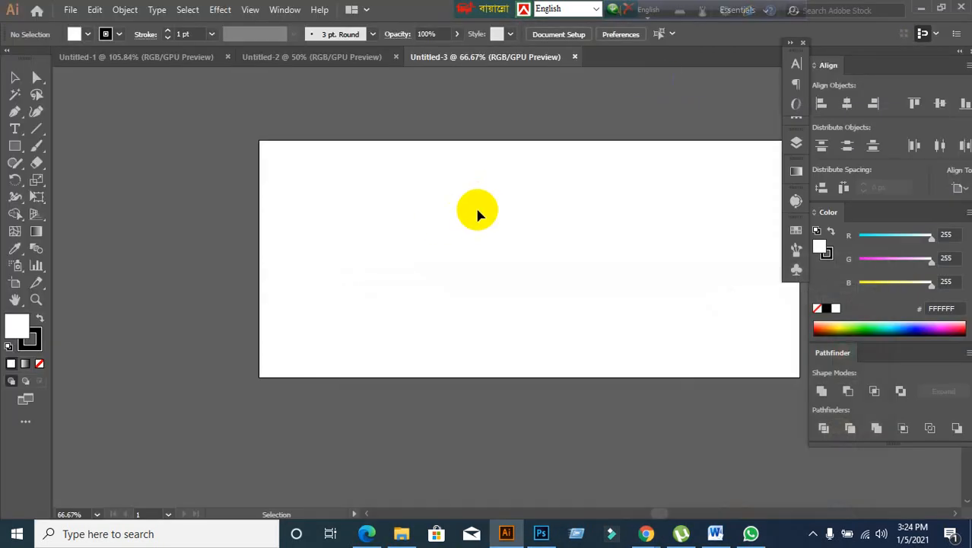
pyautogui.click(921, 8)
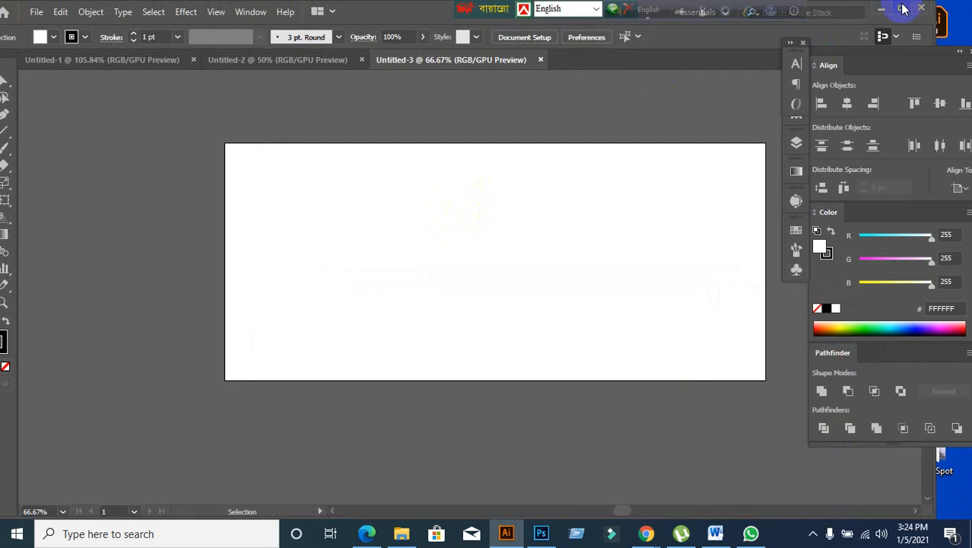
pyautogui.click(904, 11)
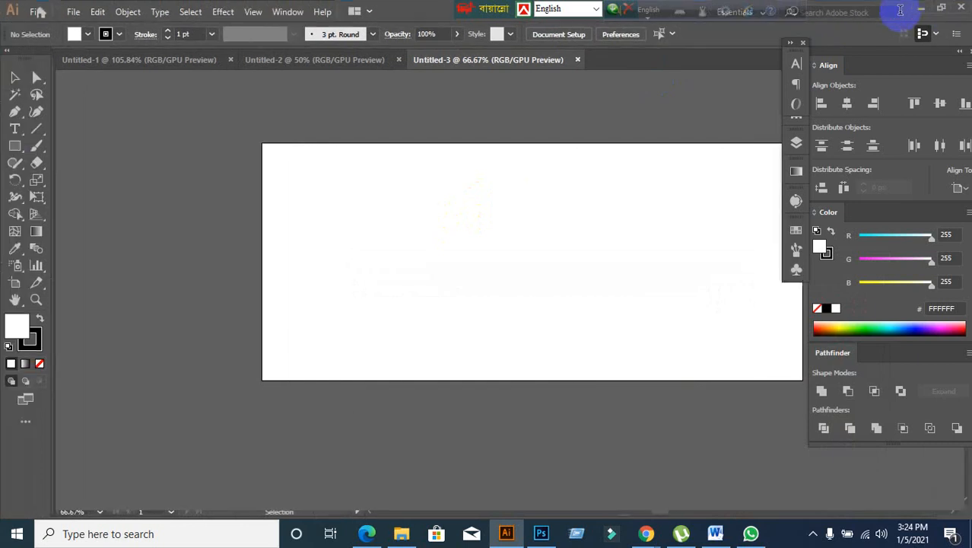
pyautogui.click(922, 8)
pyautogui.doubleClick(453, 27)
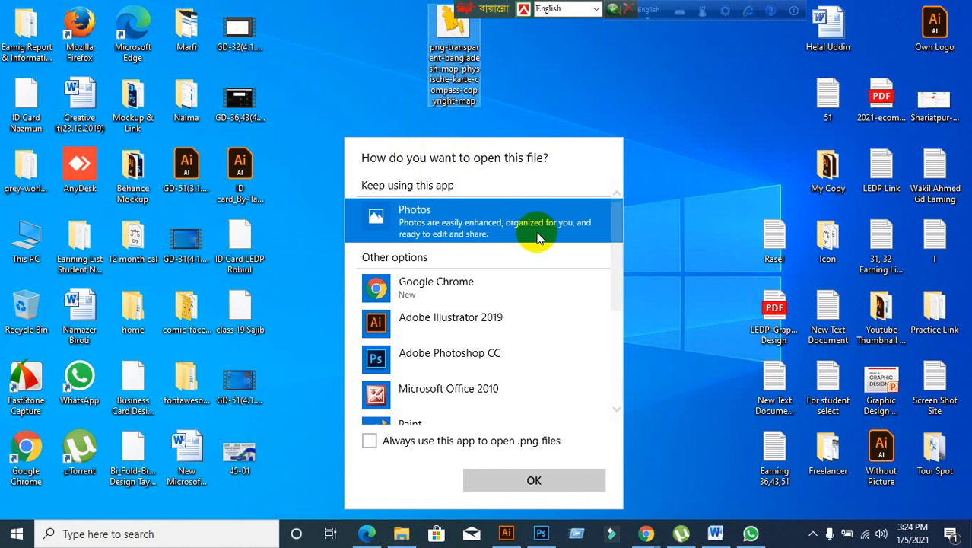
pyautogui.click(679, 272)
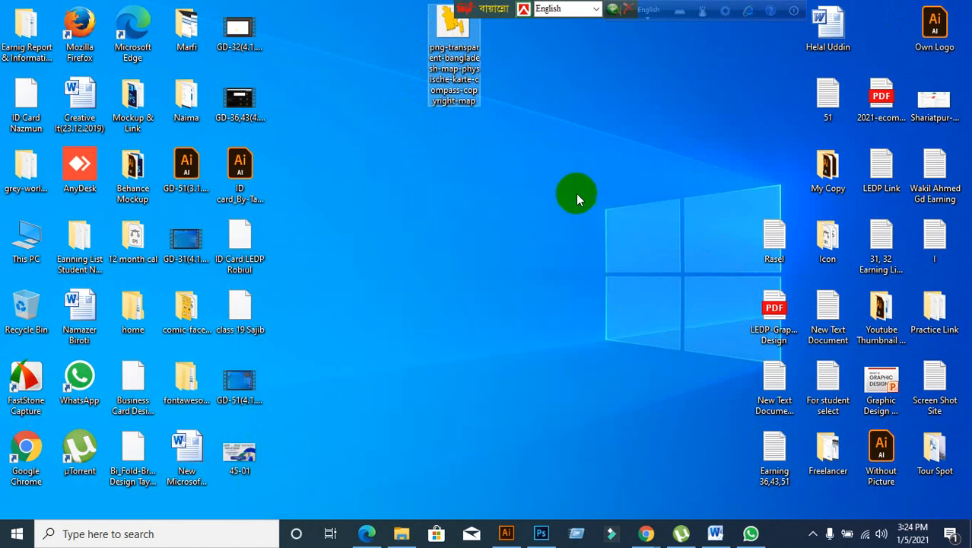
pyautogui.moveTo(454, 29); pyautogui.dragTo(436, 8)
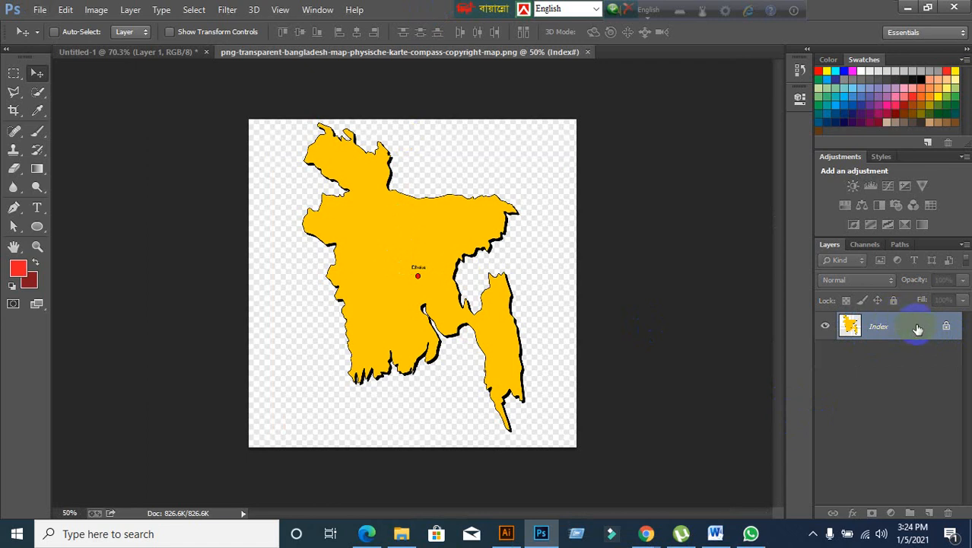
# Step: Move the map slightly on its canvas and close the image without saving the change
pyautogui.click(14, 74)
pyautogui.click(36, 74)
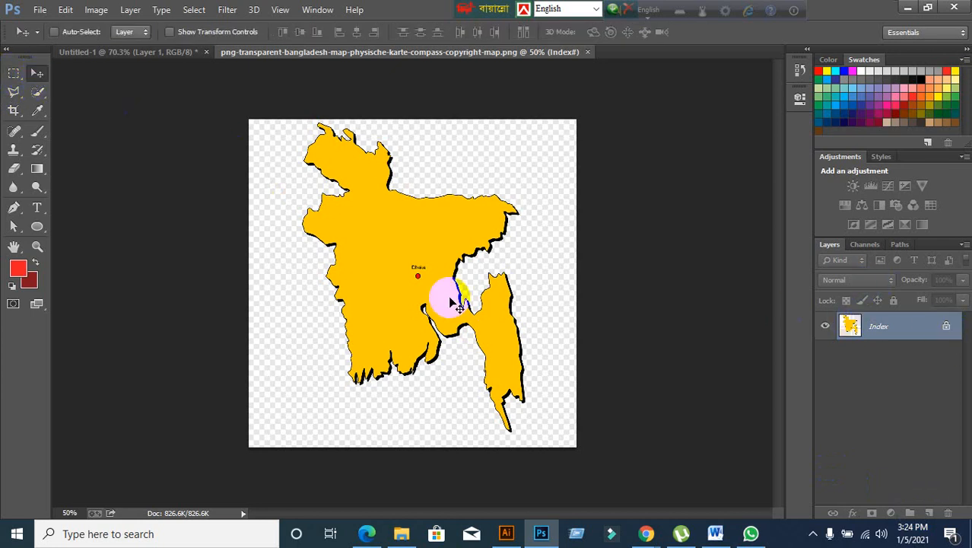
pyautogui.moveTo(445, 295)
pyautogui.mouseDown()
pyautogui.moveTo(462, 315)
pyautogui.moveTo(412, 282)
pyautogui.moveTo(428, 299)
pyautogui.moveTo(431, 282)
pyautogui.mouseUp()
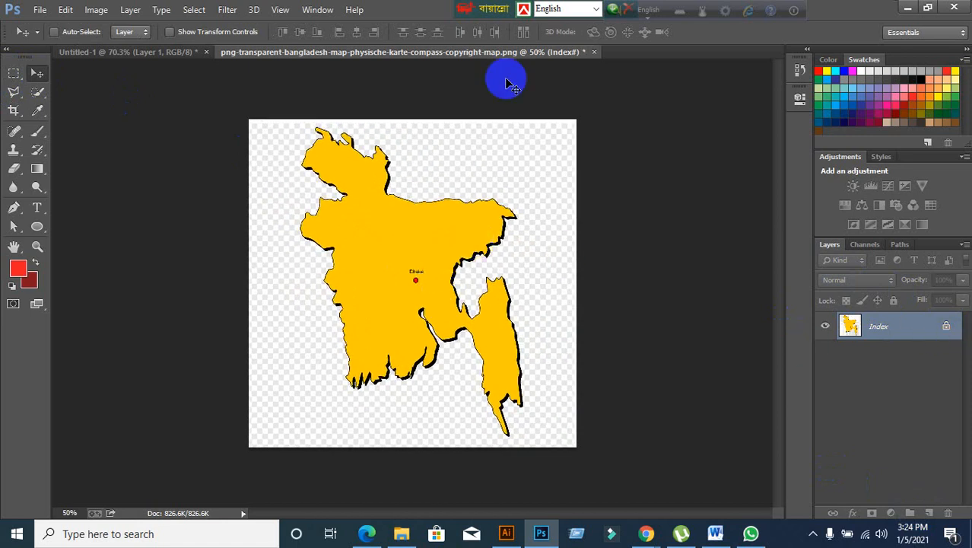
pyautogui.click(594, 52)
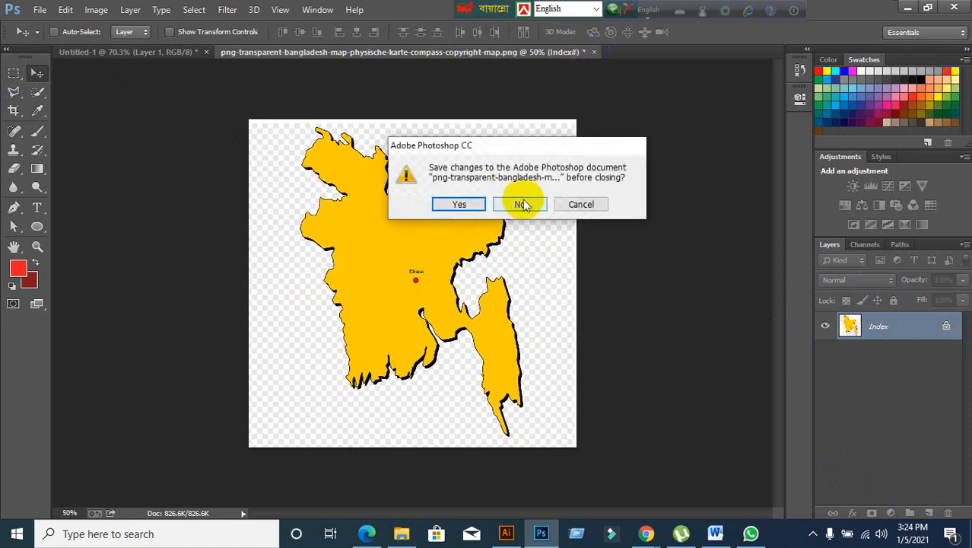
pyautogui.click(520, 205)
# Step: Return to the desktop and reopen the Bangladesh map PNG in Photoshop
pyautogui.click(907, 9)
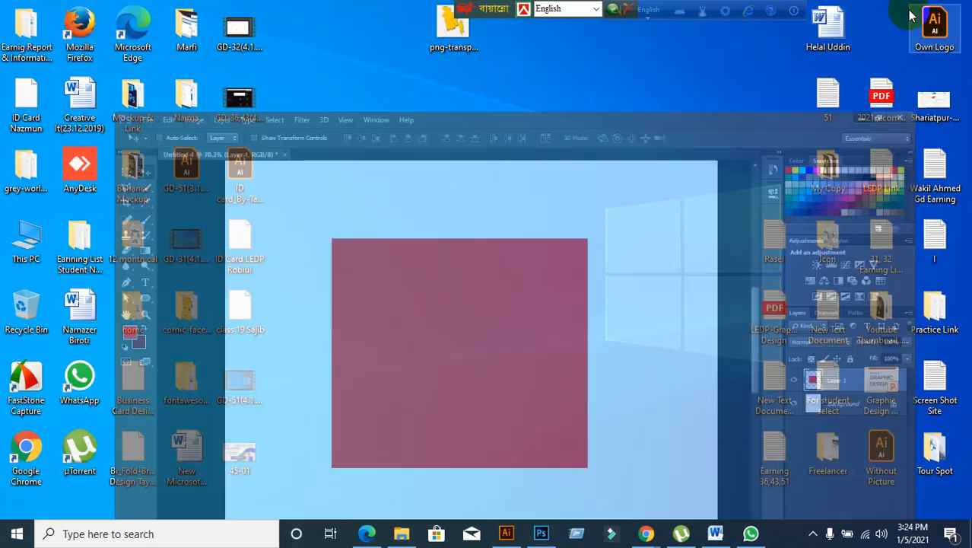
pyautogui.click(450, 51)
pyautogui.moveTo(455, 47); pyautogui.dragTo(414, 8)
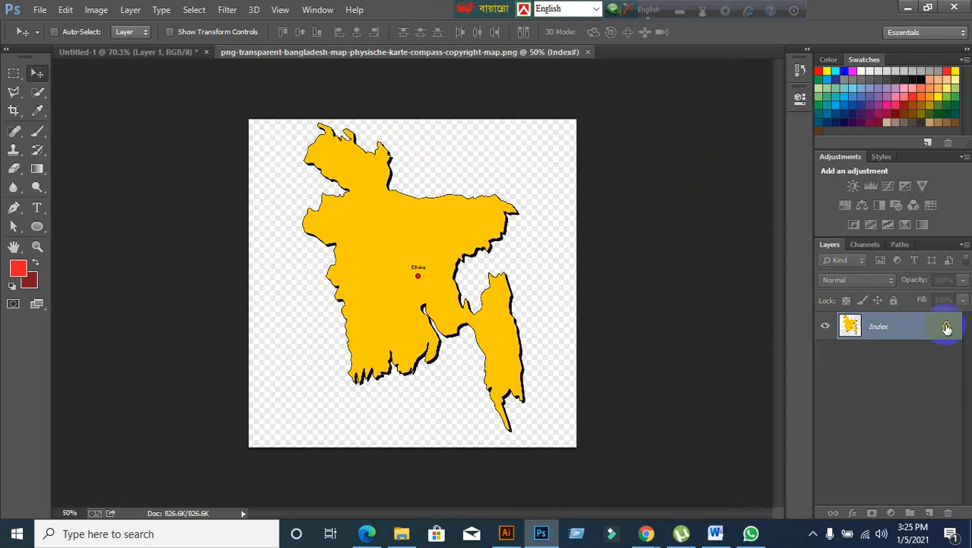
# Step: Examine the map image's channels and paths and return to its layers
pyautogui.click(871, 245)
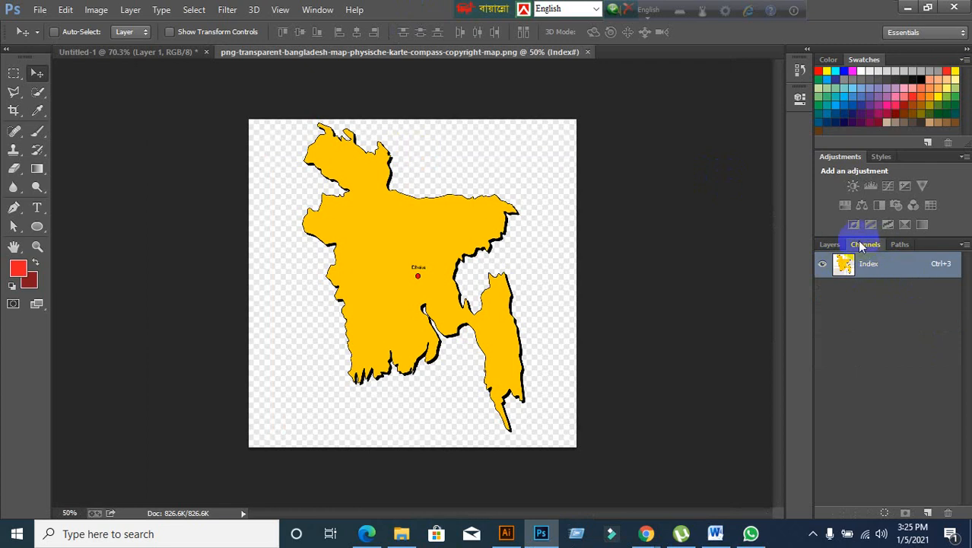
pyautogui.click(900, 244)
pyautogui.click(828, 244)
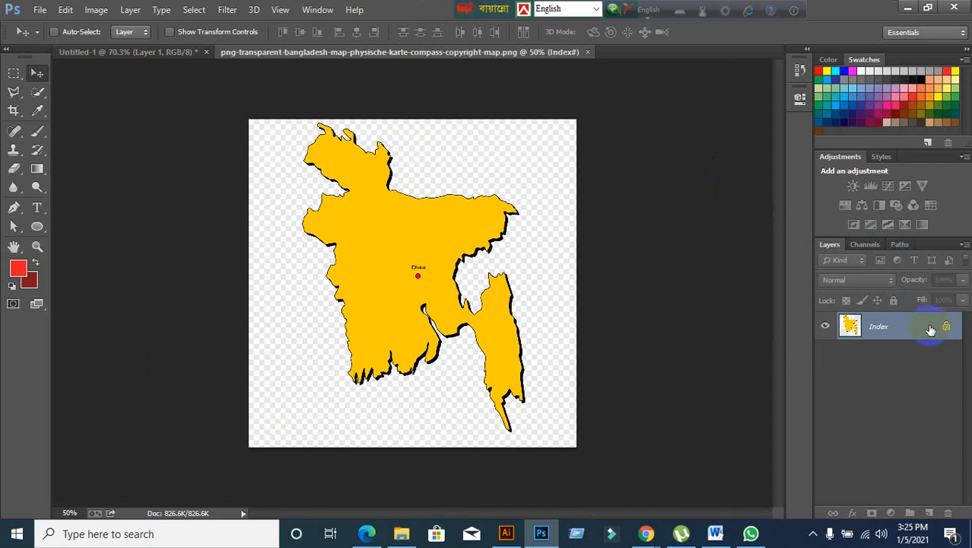
# Step: Select the checkerboard background around the map with the Magic Wand tool and try to delete it from the Index layer
pyautogui.click(36, 94)
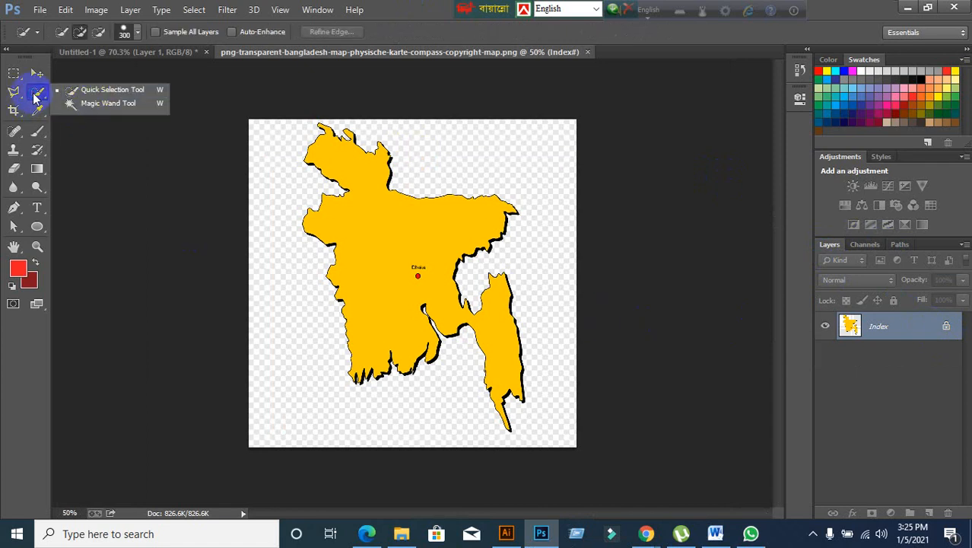
pyautogui.click(91, 104)
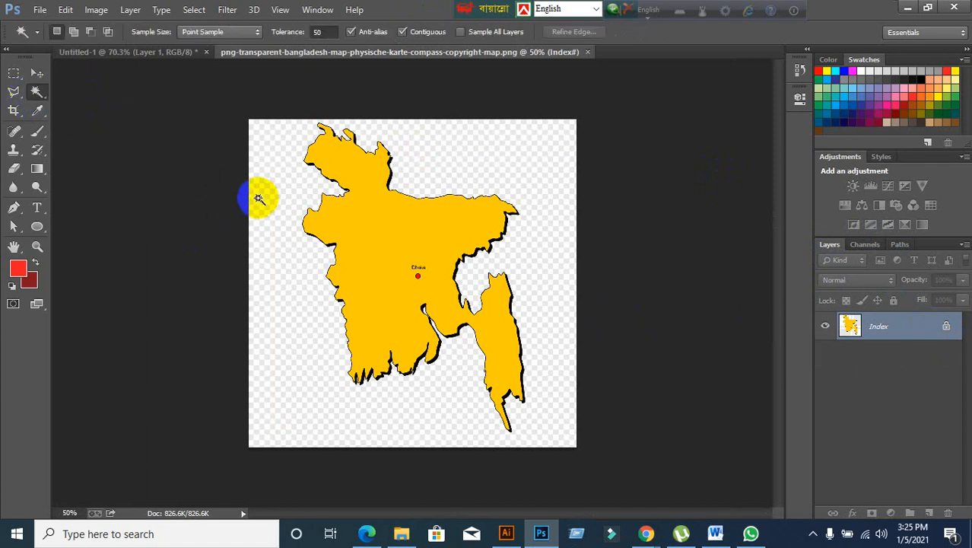
pyautogui.click(259, 198)
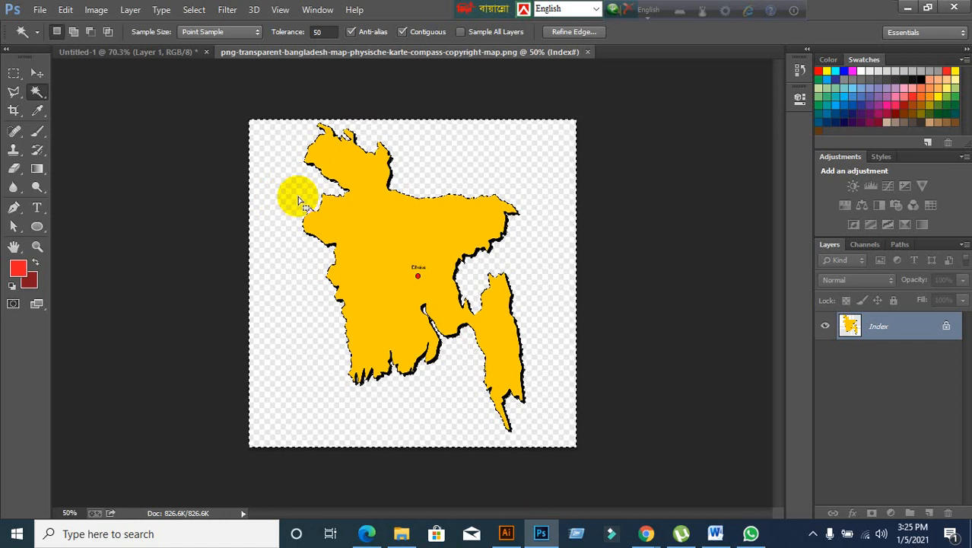
pyautogui.press('Delete')
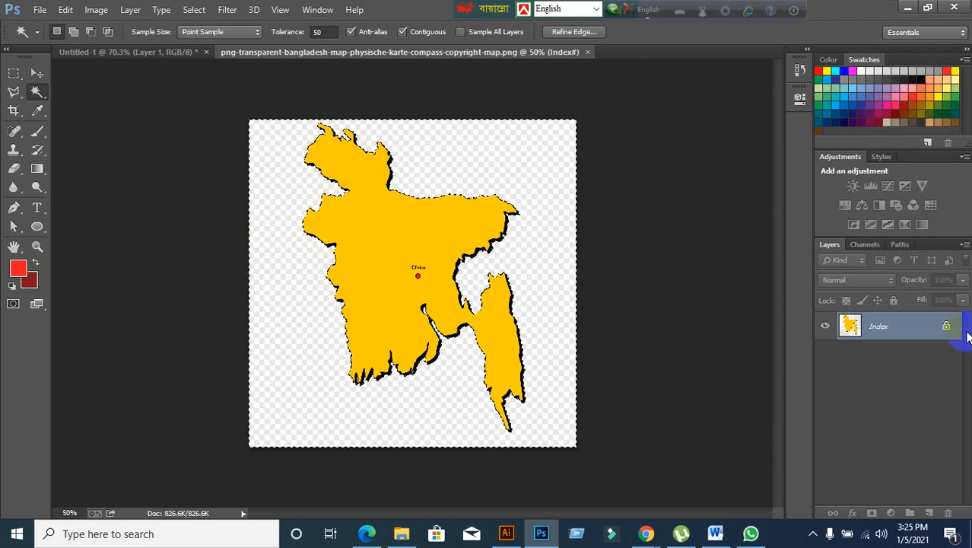
# Step: Try to remove the lock from the map's Index layer and minimize the program window
pyautogui.moveTo(945, 326); pyautogui.dragTo(826, 329)
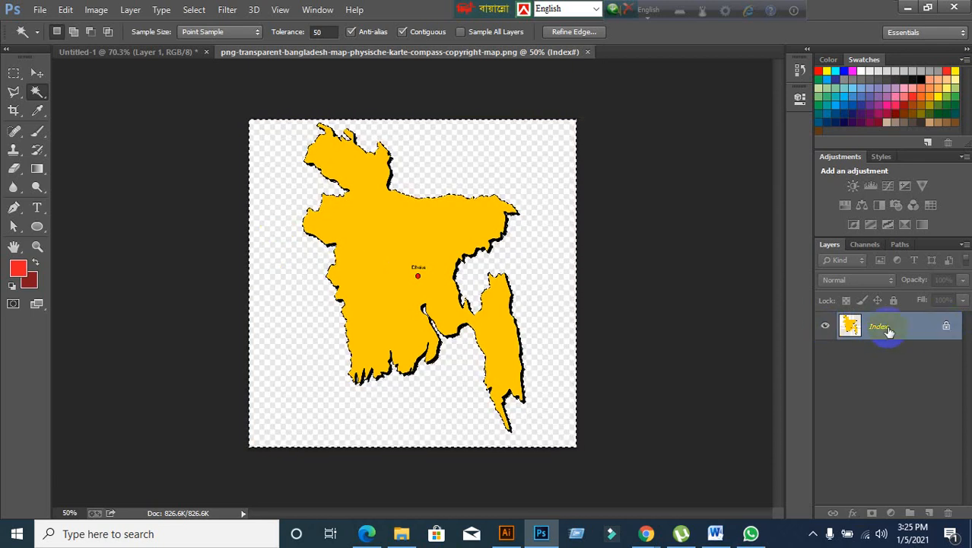
pyautogui.click(36, 73)
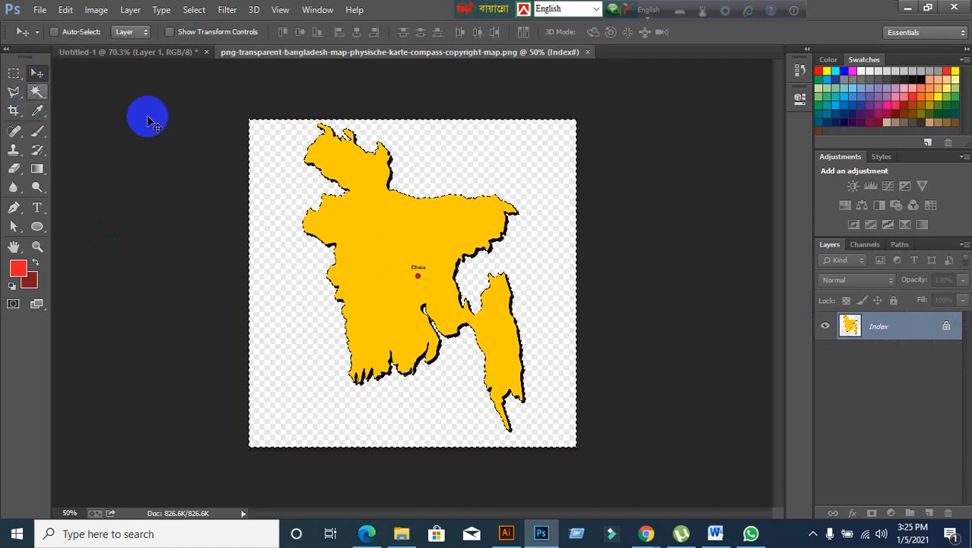
pyautogui.click(909, 8)
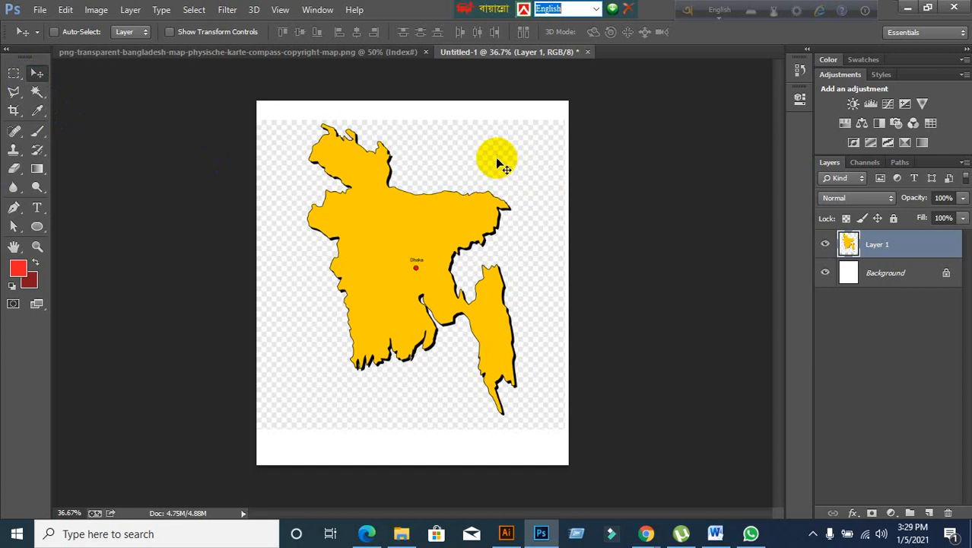
# Step: Delete the checkerboard background around the map on Layer 1 using the Magic Wand tool and clear the selection
pyautogui.click(35, 90)
pyautogui.click(436, 162)
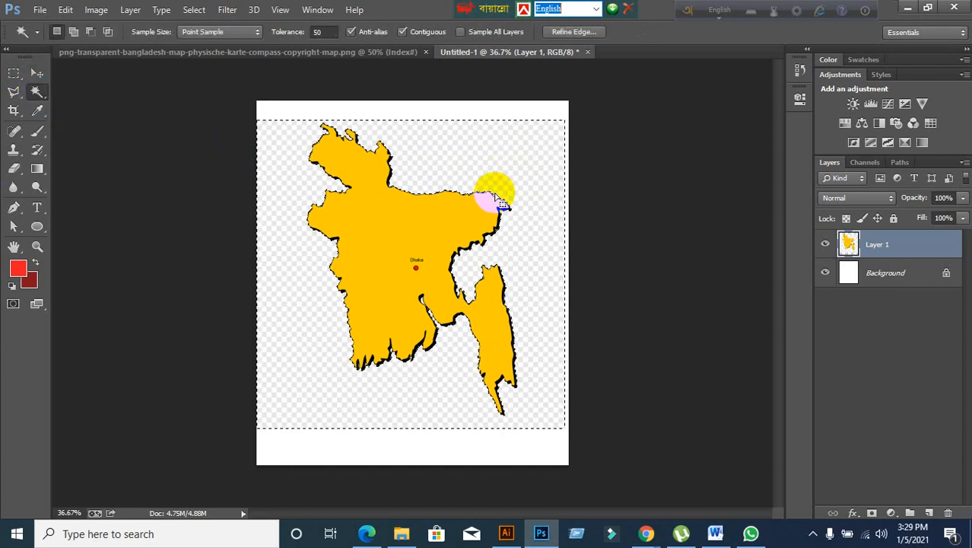
pyautogui.press('Delete')
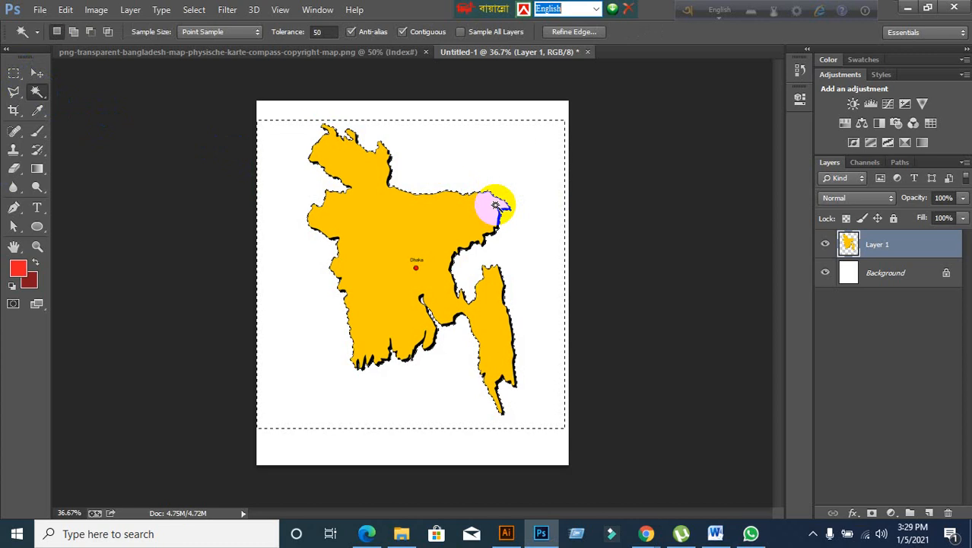
pyautogui.hotkey('ctrl', 'd')
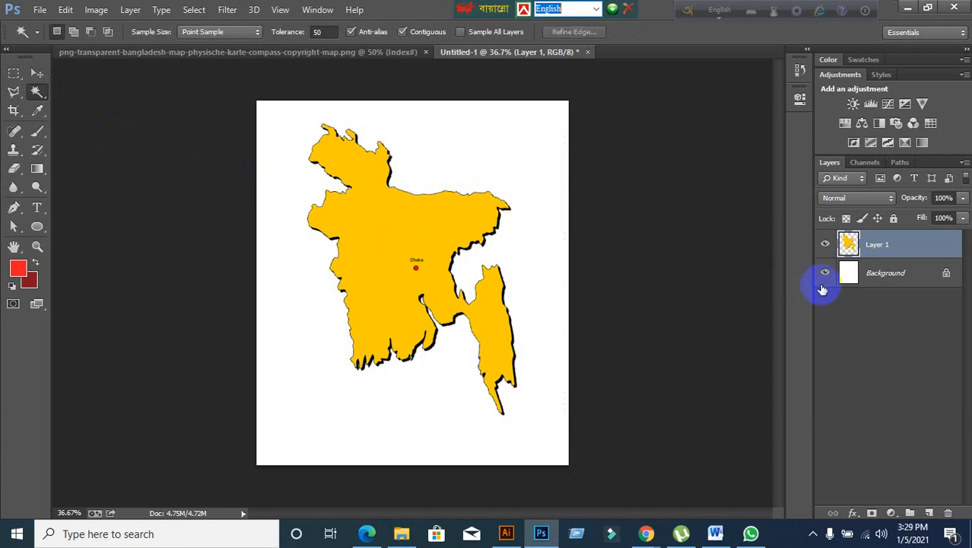
# Step: Hide the white Background layer behind the map
pyautogui.click(825, 273)
pyautogui.click(826, 277)
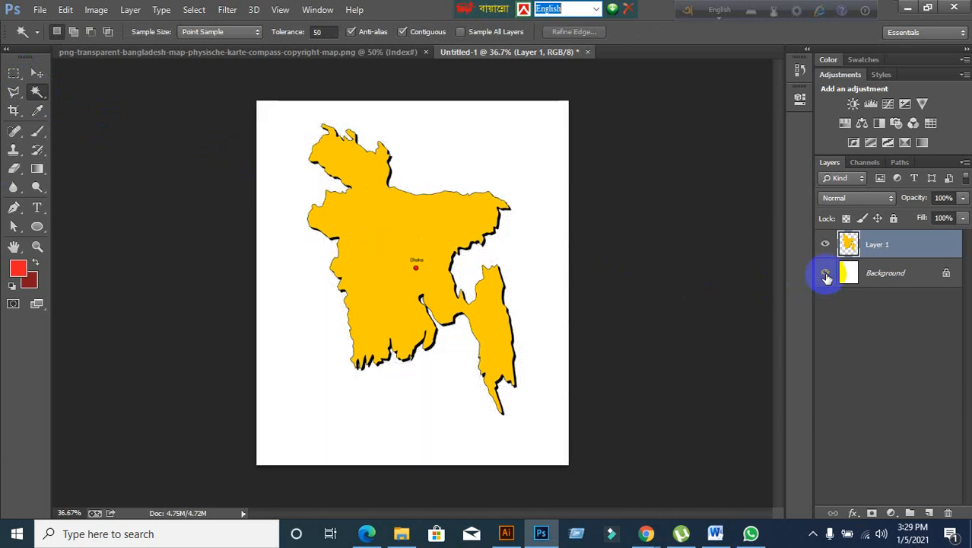
pyautogui.click(826, 278)
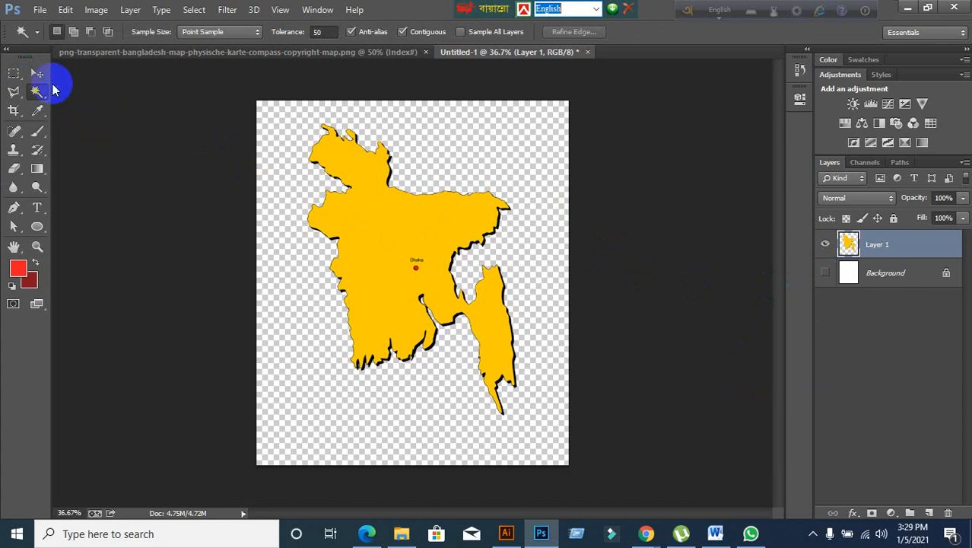
# Step: Load the map's outline from Layer 1 as a selection
pyautogui.click(38, 76)
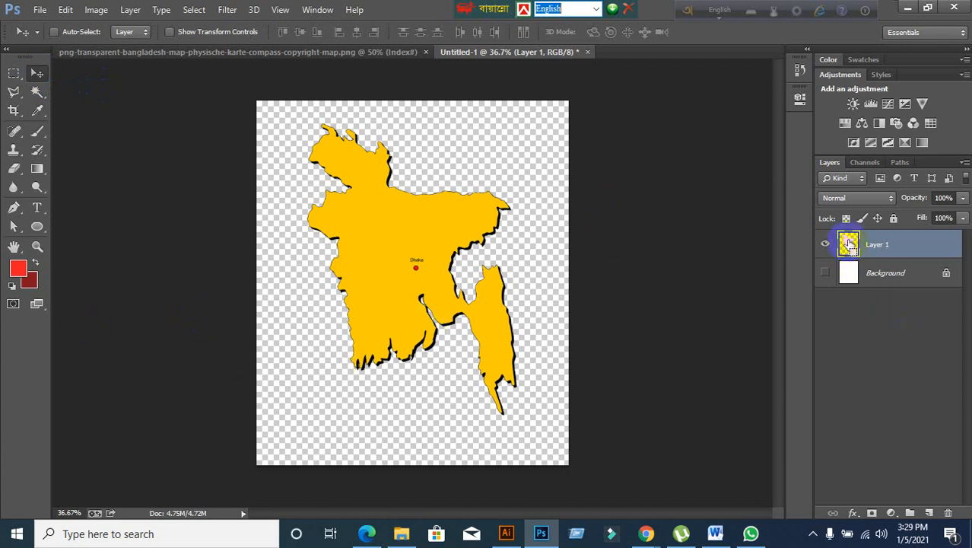
pyautogui.keyDown('ctrl'); pyautogui.click(848, 242); pyautogui.keyUp('ctrl')
pyautogui.scroll(2, 406, 251)
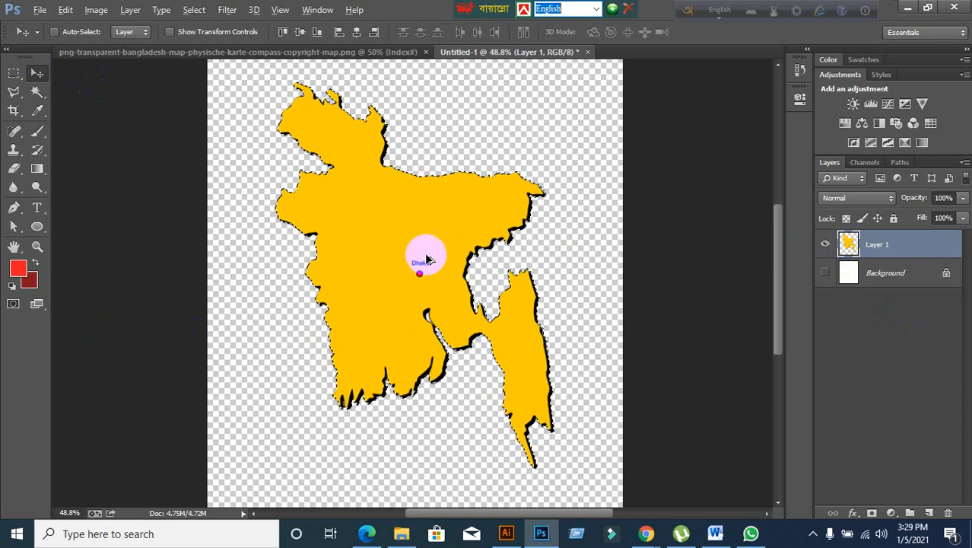
pyautogui.scroll(1, 491, 372)
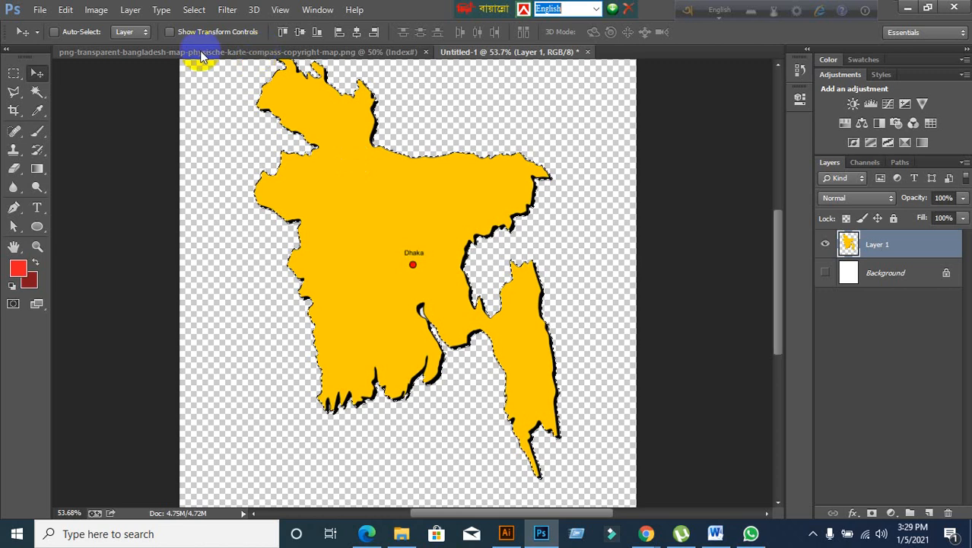
# Step: Contract the selection around the yellow map by 5 pixels
pyautogui.click(195, 10)
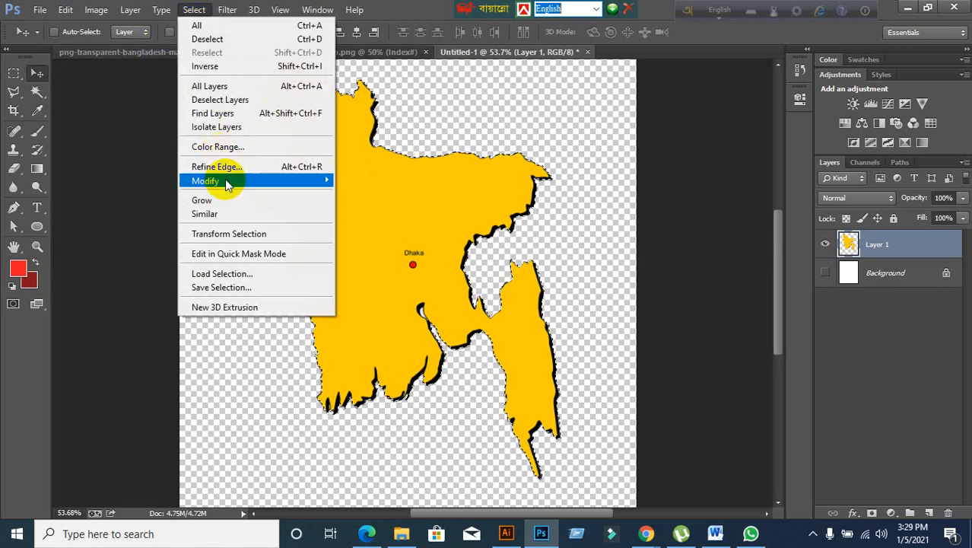
pyautogui.click(613, 250)
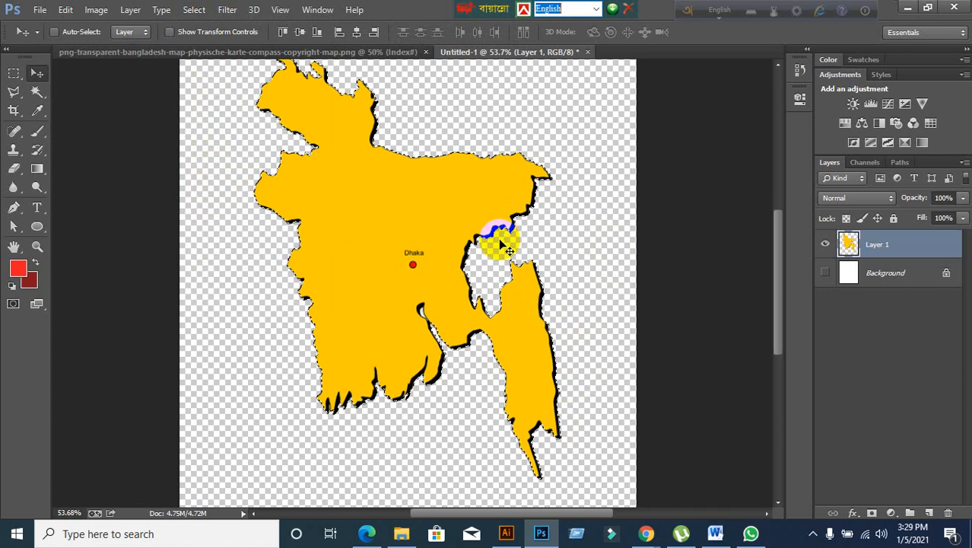
pyautogui.click(194, 9)
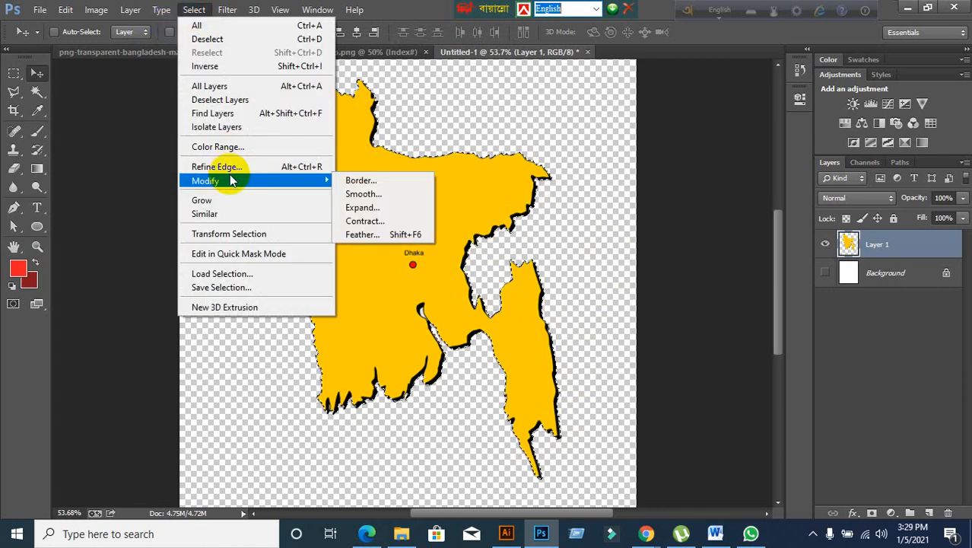
pyautogui.click(368, 221)
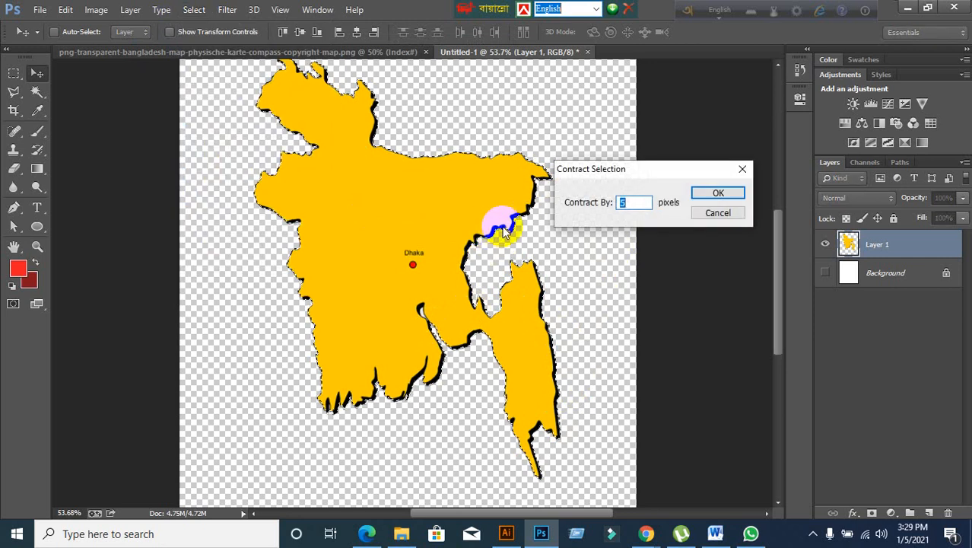
pyautogui.click(715, 195)
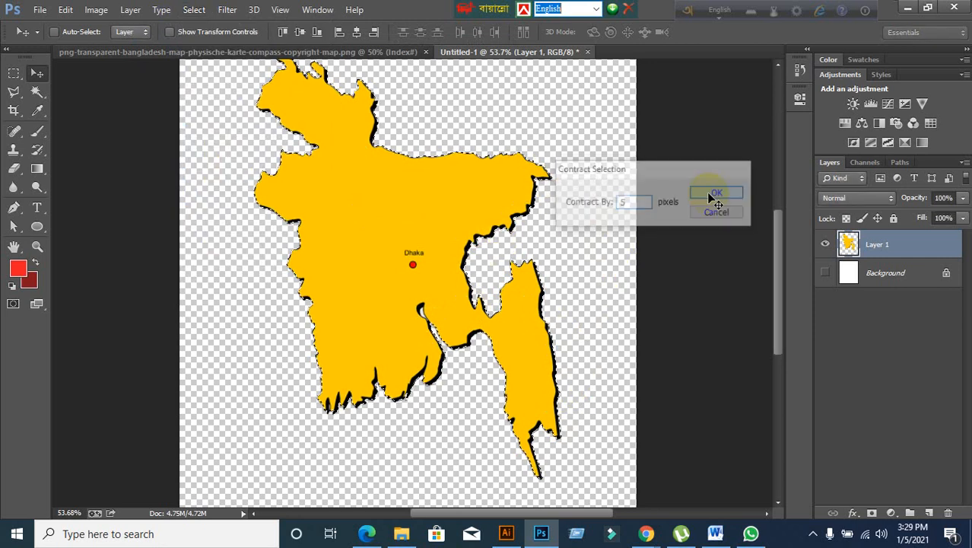
pyautogui.moveTo(504, 207); pyautogui.dragTo(505, 219)
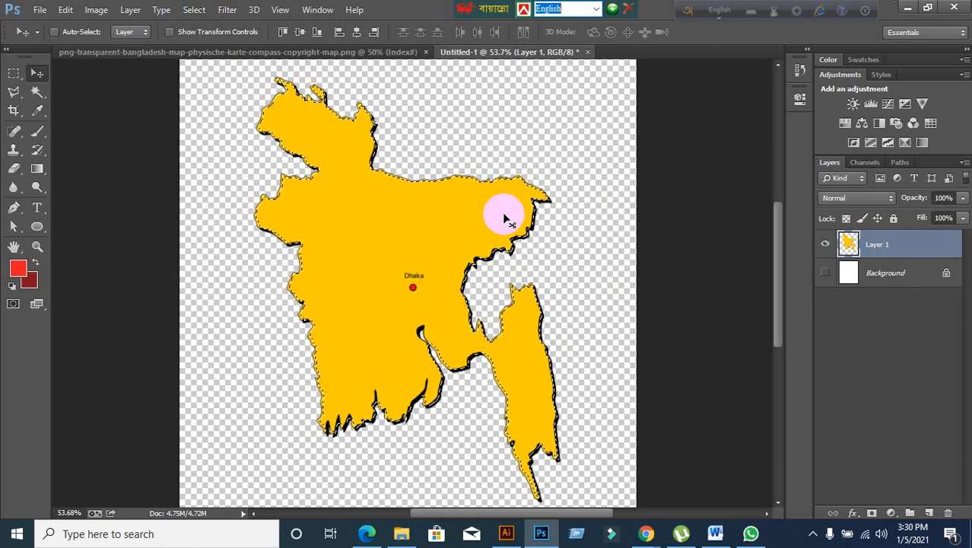
pyautogui.click(503, 219)
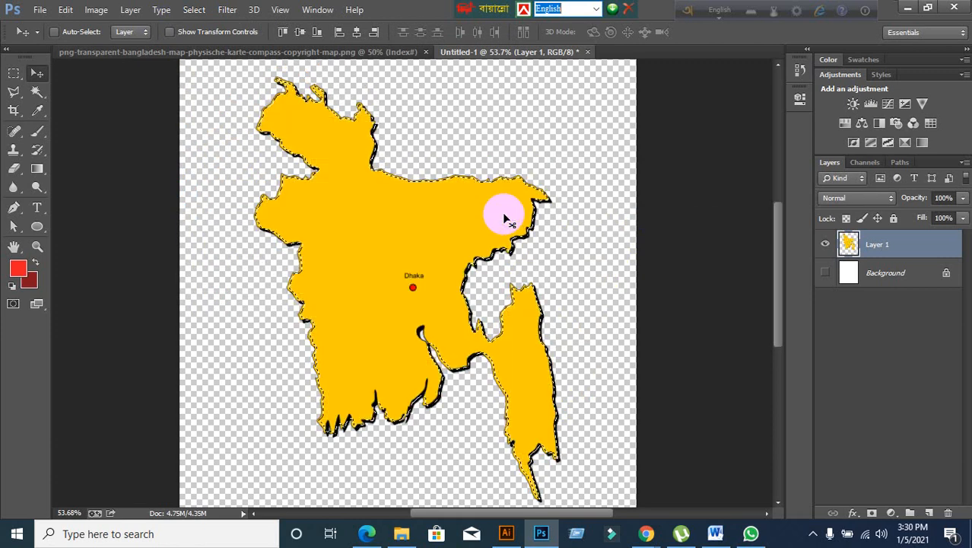
# Step: Invert the contracted selection, delete the map's outer edge on Layer 1, and clear the selection
pyautogui.scroll(-3, 505, 219)
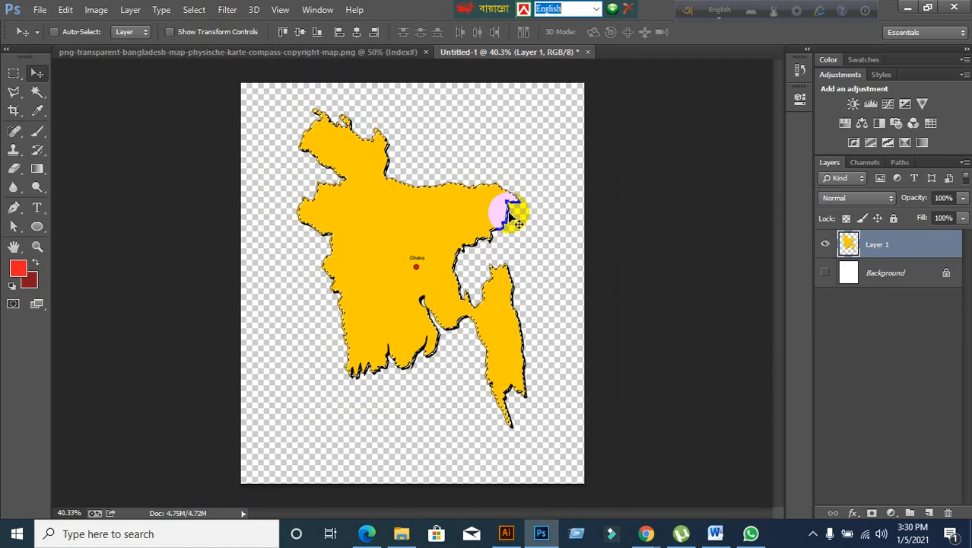
pyautogui.hotkey('ctrl', 'a')
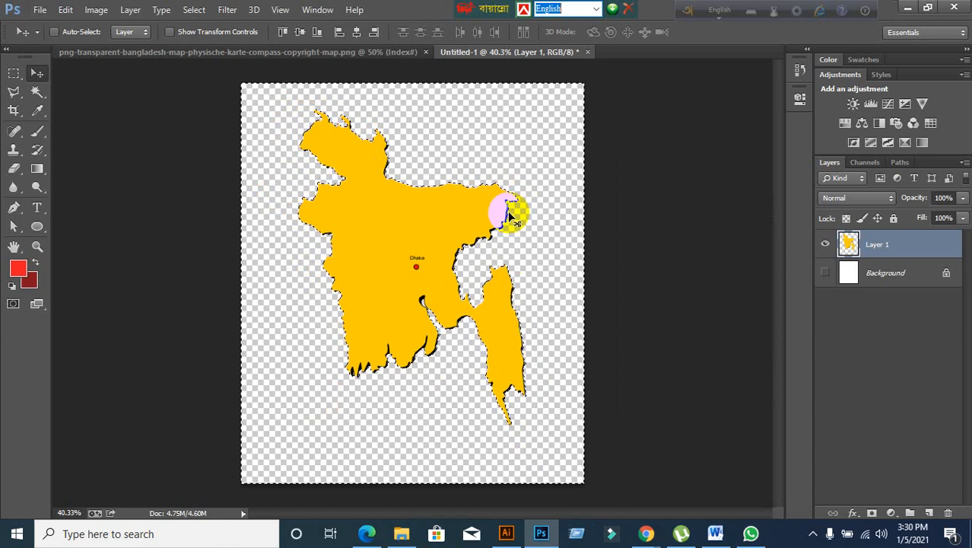
pyautogui.hotkey('ctrl', 'd')
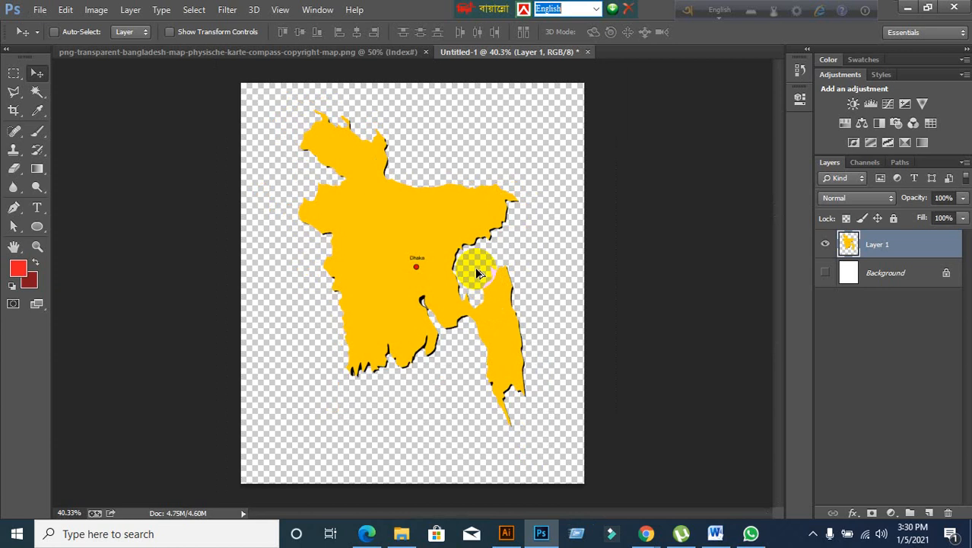
# Step: Undo the deselection, the edge deletion and the selection inversion on the map
pyautogui.hotkey('ctrl', 'alt', 'z')
pyautogui.hotkey('ctrl', 'alt', 'z')
pyautogui.hotkey('ctrl', 'alt', 'z')
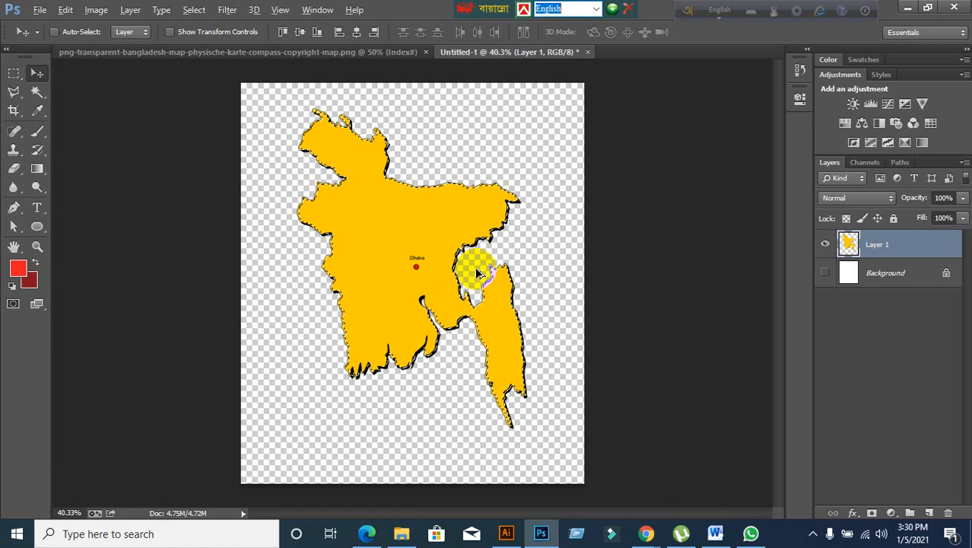
pyautogui.scroll(3, 478, 274)
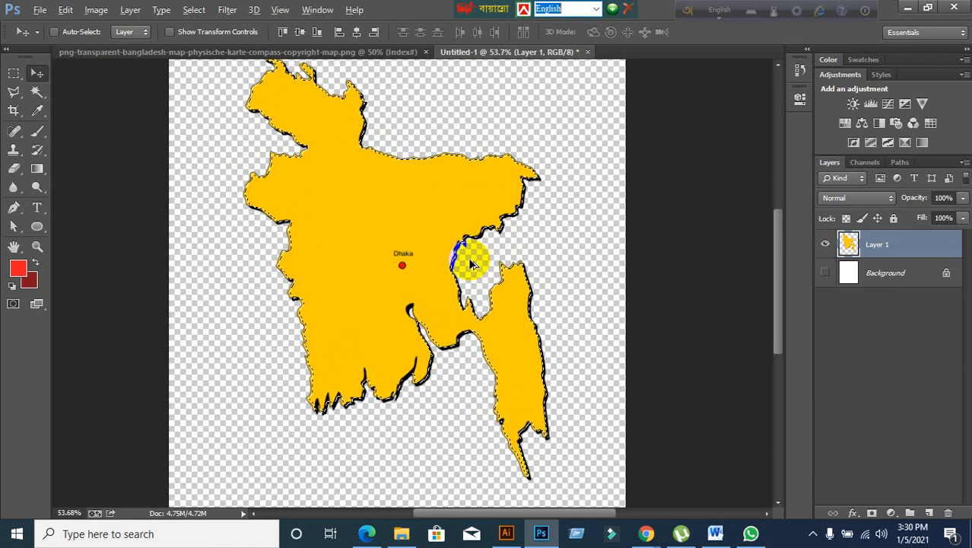
pyautogui.scroll(1, 470, 264)
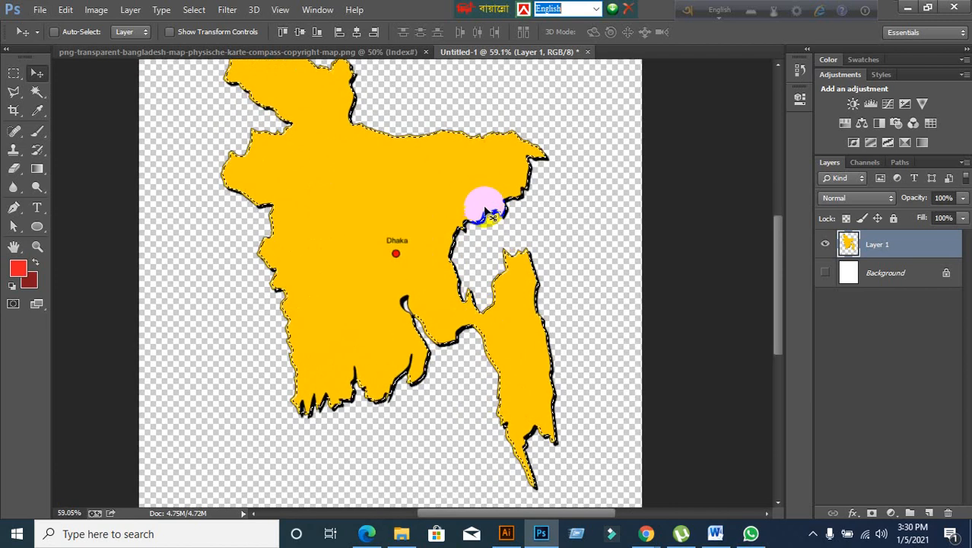
pyautogui.scroll(2, 475, 215)
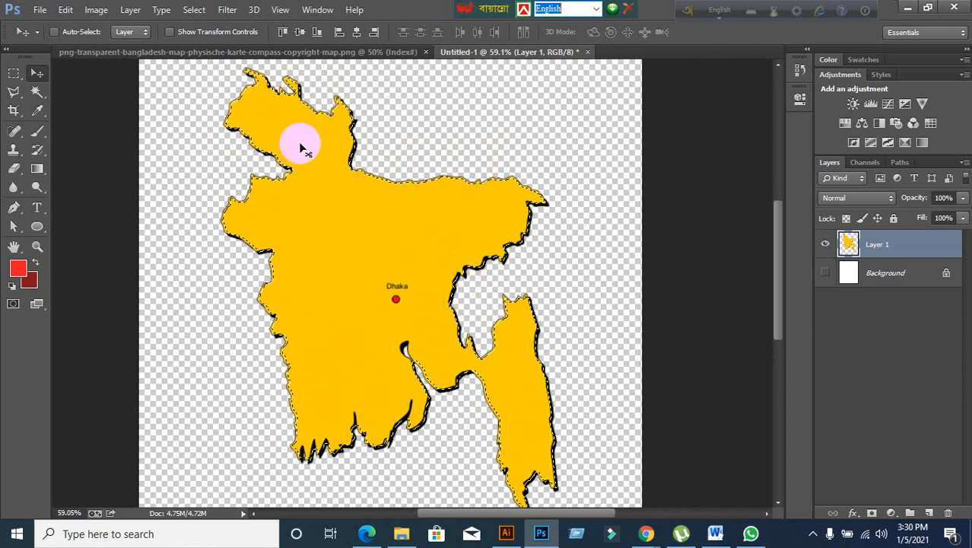
pyautogui.scroll(1, 308, 144)
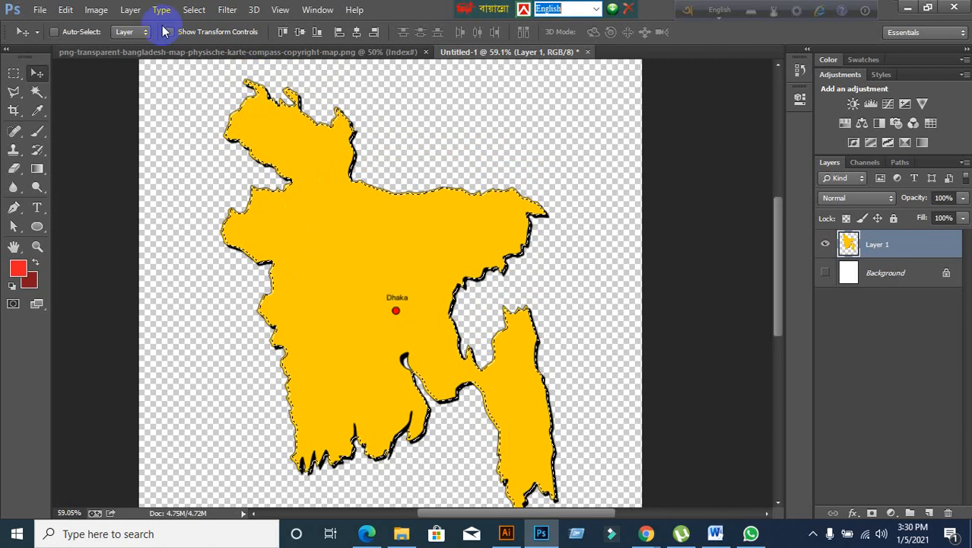
pyautogui.click(318, 348)
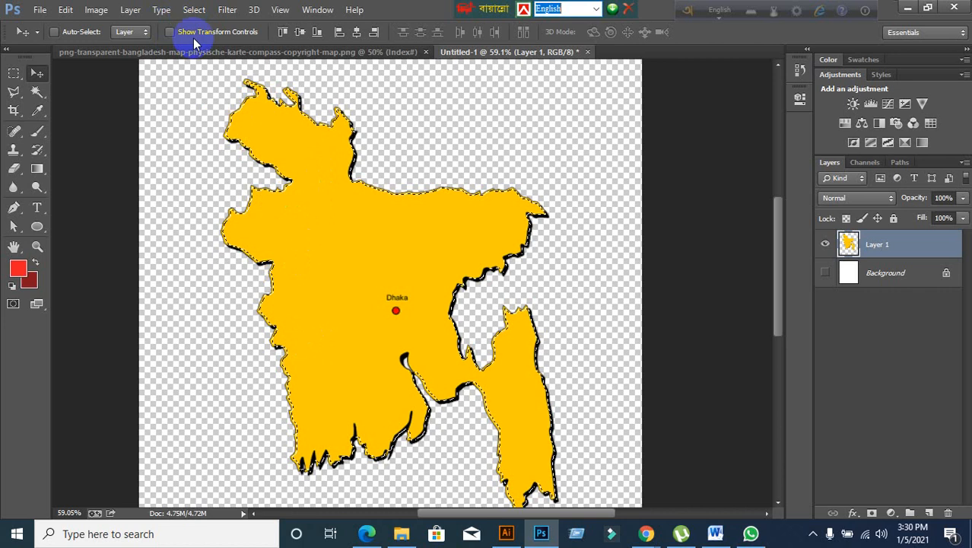
pyautogui.click(193, 10)
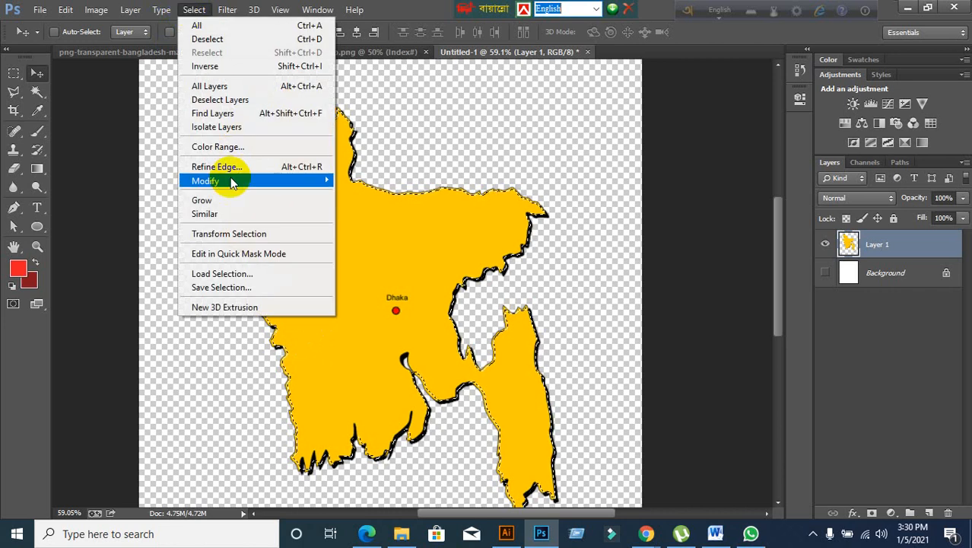
pyautogui.moveTo(232, 183)
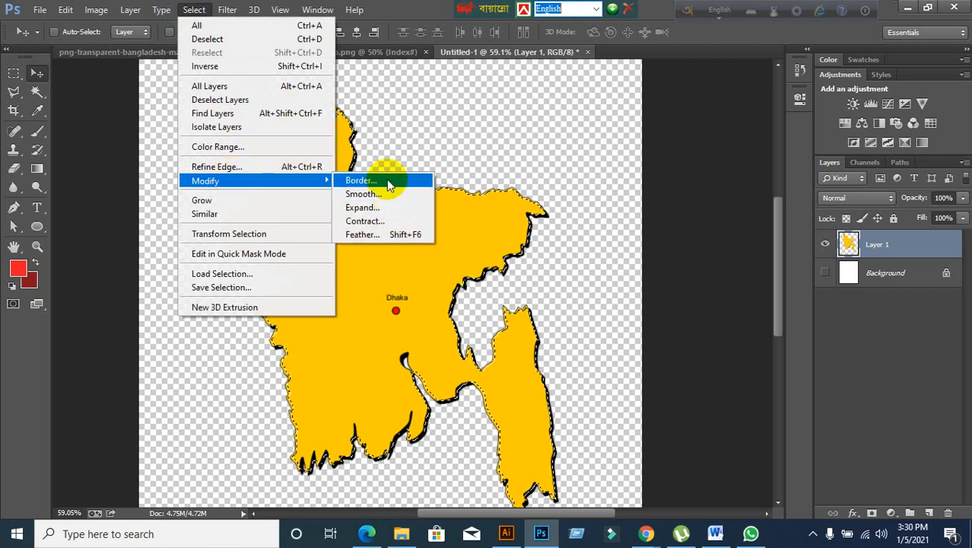
pyautogui.click(419, 2)
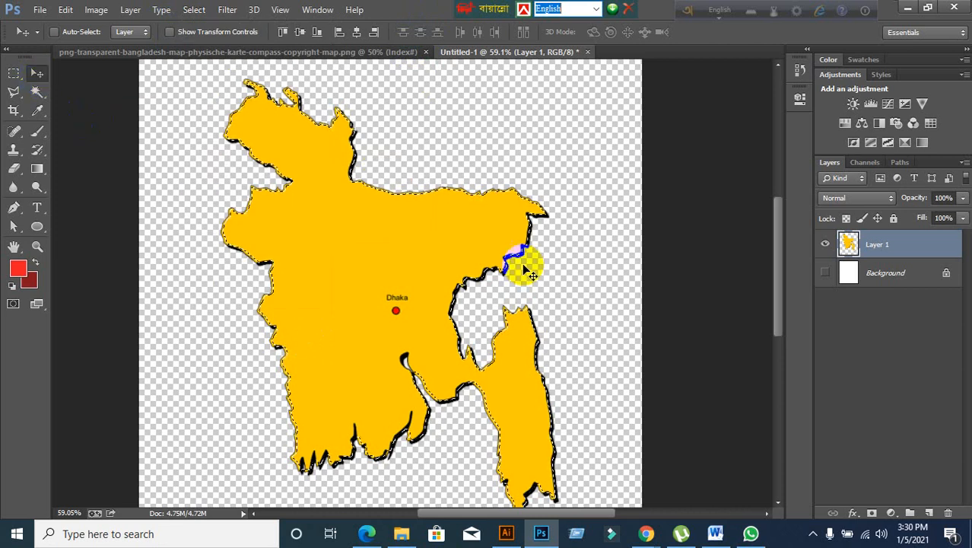
# Step: Clear the selection and delete the map's layer, Layer 1
pyautogui.scroll(-3, 452, 205)
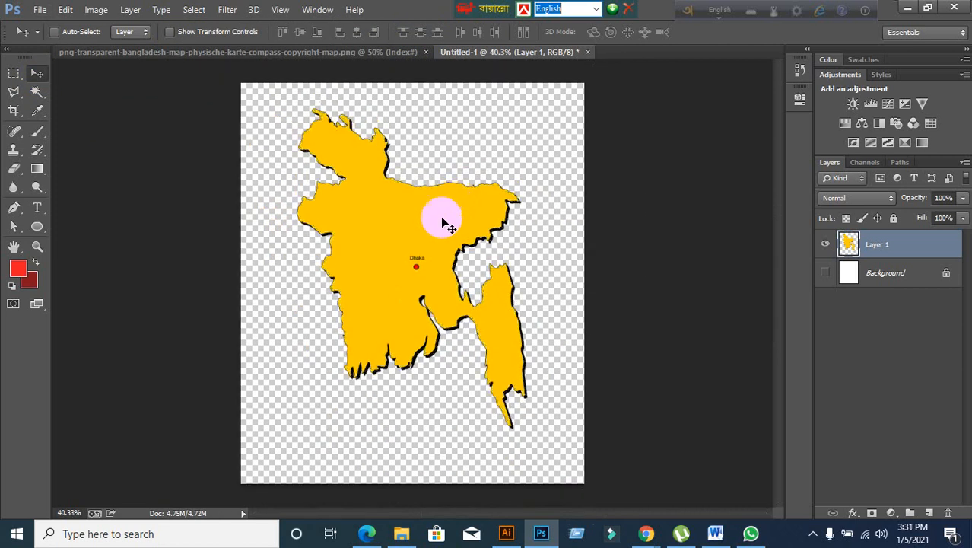
pyautogui.moveTo(412, 217); pyautogui.dragTo(438, 268)
pyautogui.hotkey('ctrl', 'z')
pyautogui.press('Delete')
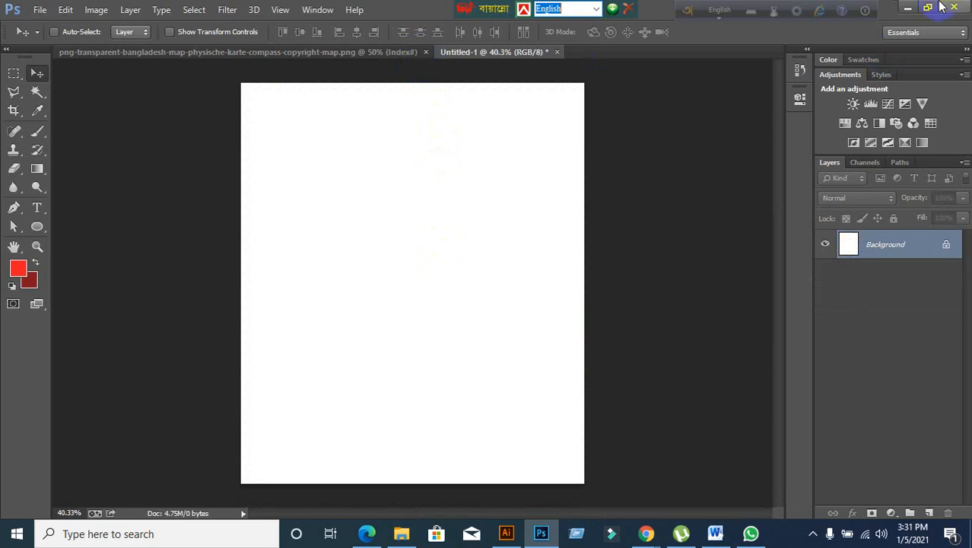
# Step: Check the Google Meet call in Chrome and return to Photoshop
pyautogui.click(907, 7)
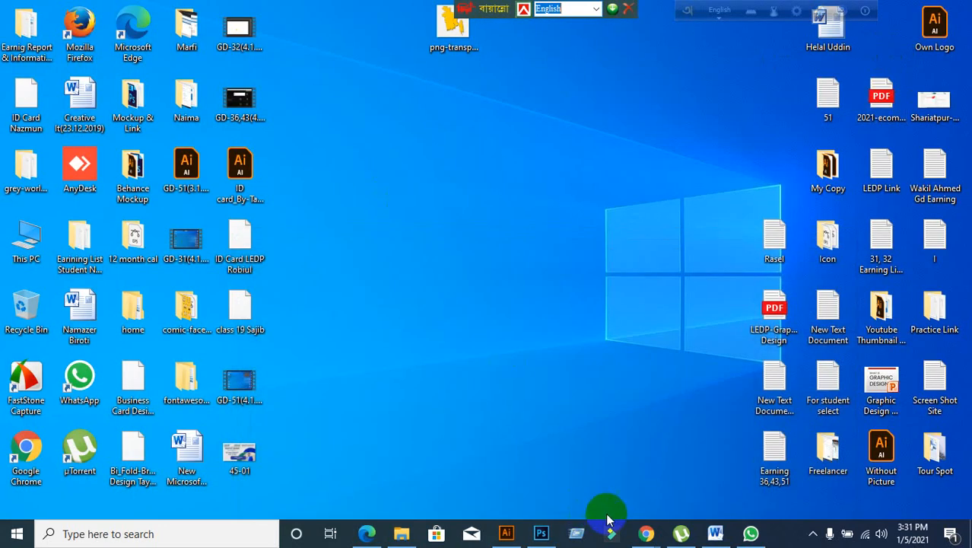
pyautogui.click(644, 532)
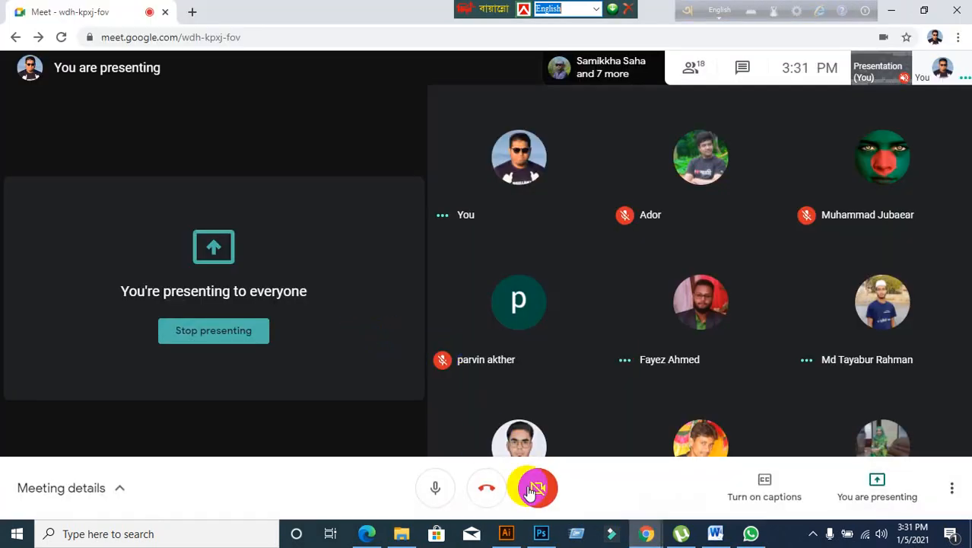
pyautogui.click(541, 533)
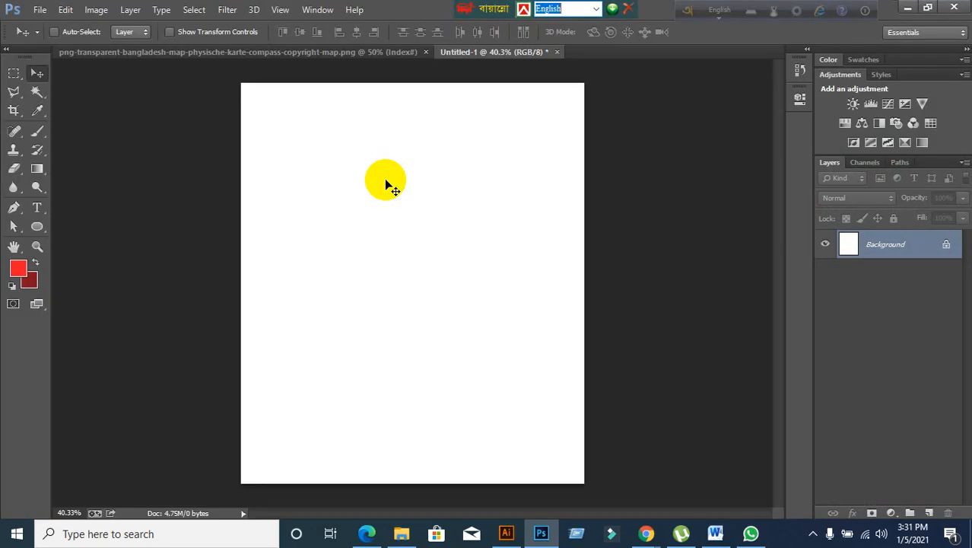
# Step: Close the map image and Untitled-1 without saving changes, and minimize the open windows to the desktop
pyautogui.click(425, 52)
pyautogui.click(176, 53)
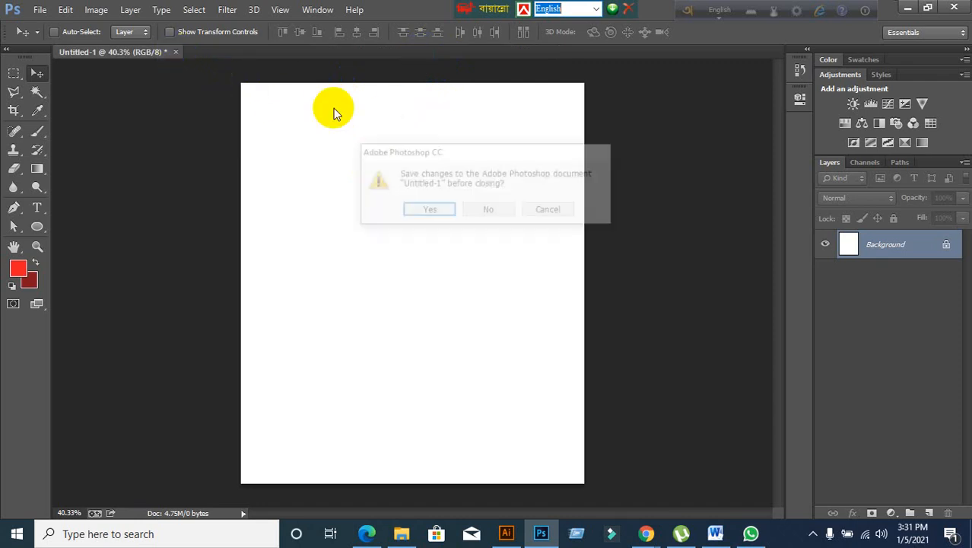
pyautogui.click(487, 211)
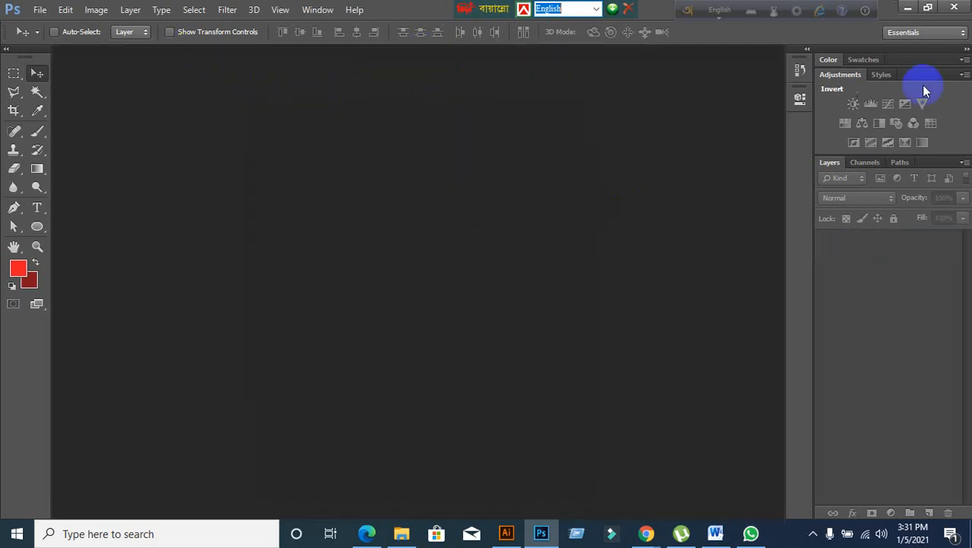
pyautogui.click(907, 14)
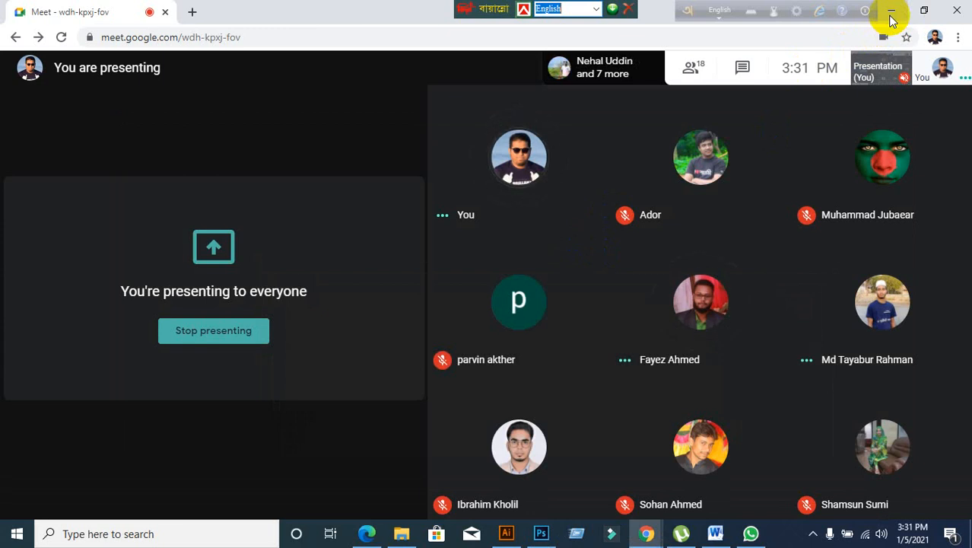
pyautogui.click(891, 13)
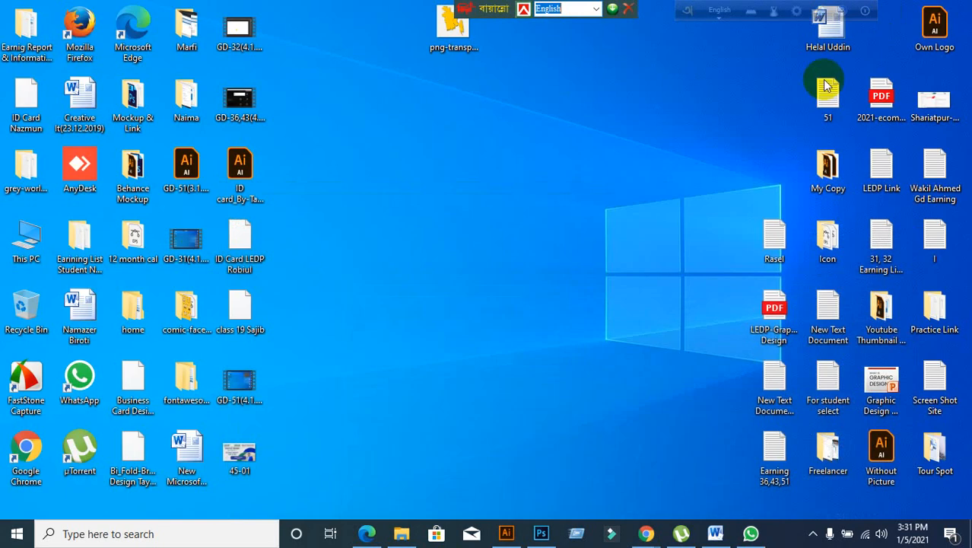
pyautogui.moveTo(394, 12); pyautogui.dragTo(526, 172)
pyautogui.click(539, 233)
pyautogui.moveTo(401, 32); pyautogui.dragTo(521, 152)
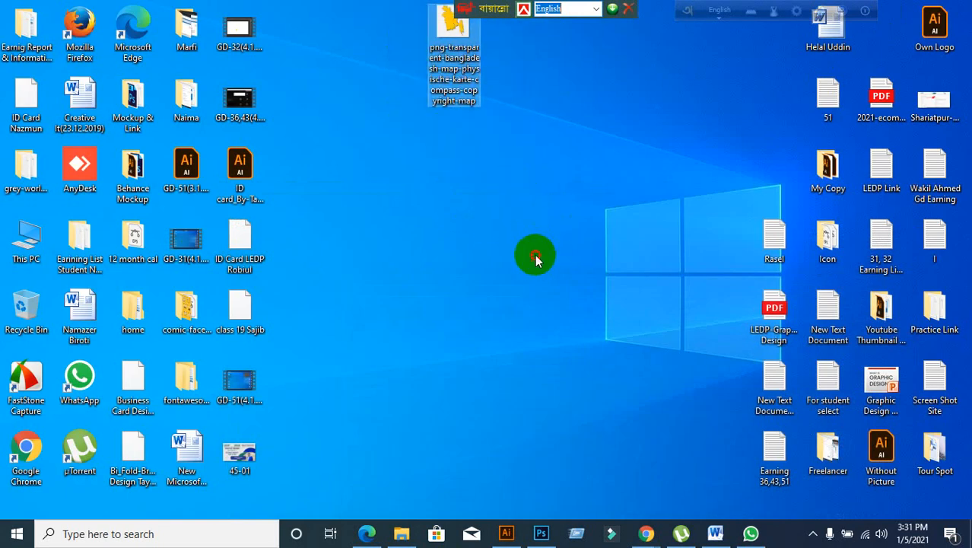
pyautogui.click(529, 280)
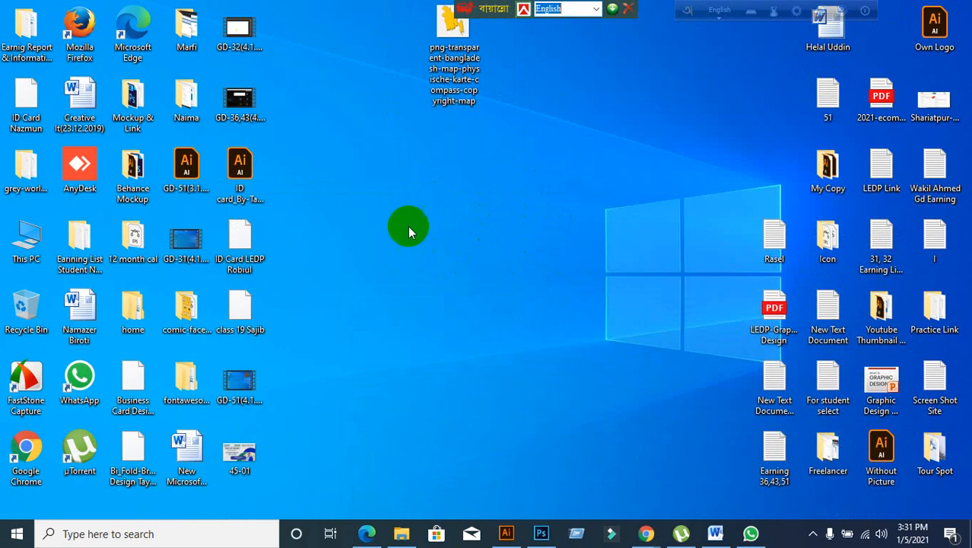
pyautogui.click(250, 47)
pyautogui.click(250, 121)
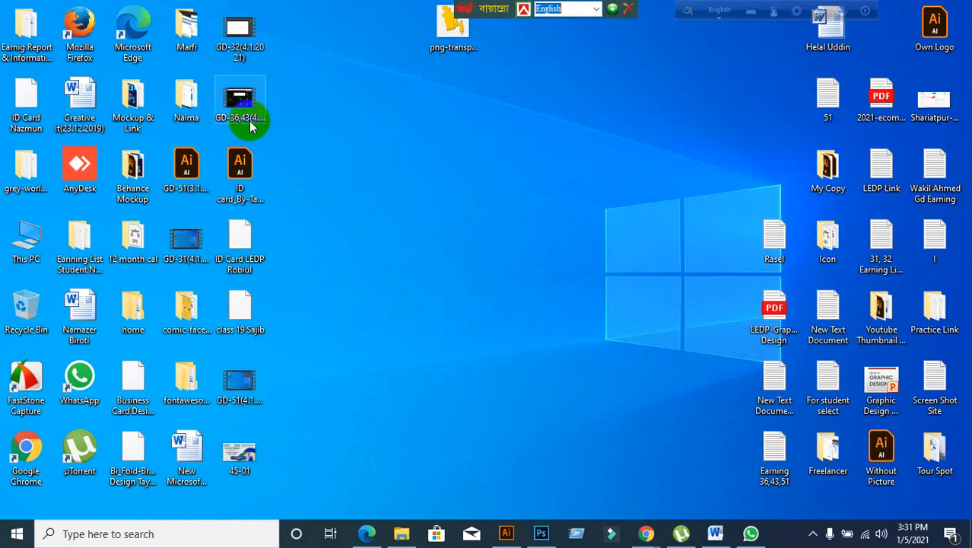
pyautogui.click(352, 228)
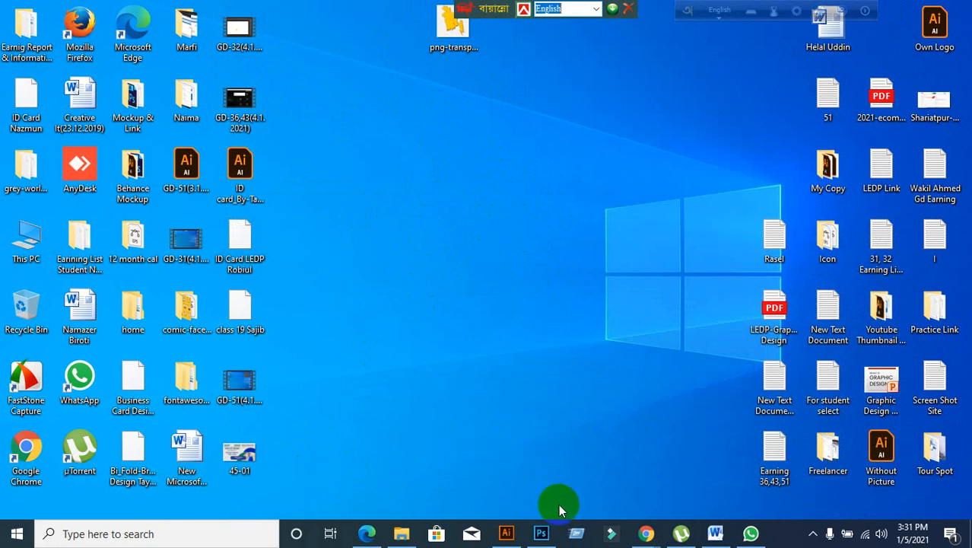
# Step: View the Google Meet call in Chrome again, minimize it, and switch back to the empty Photoshop workspace
pyautogui.moveTo(645, 534)
pyautogui.click(561, 473)
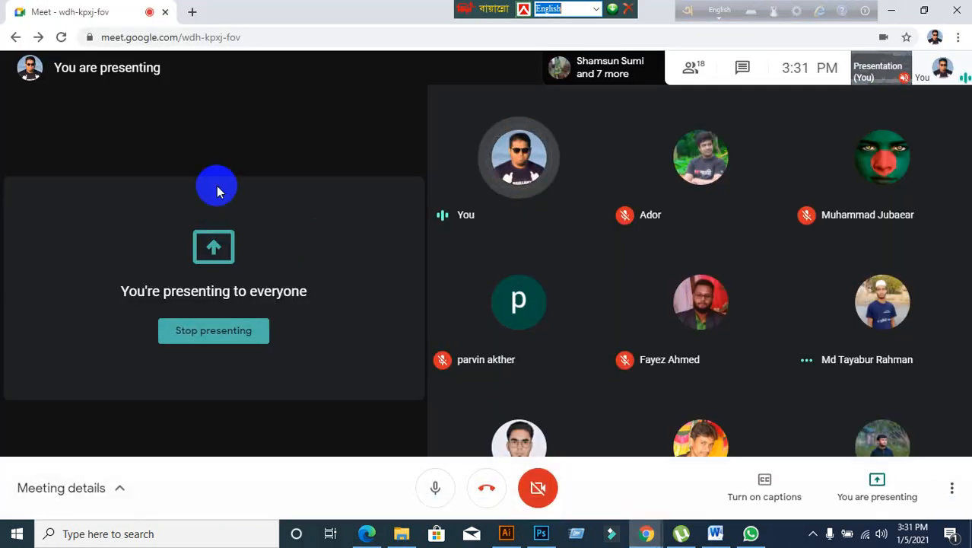
pyautogui.click(893, 10)
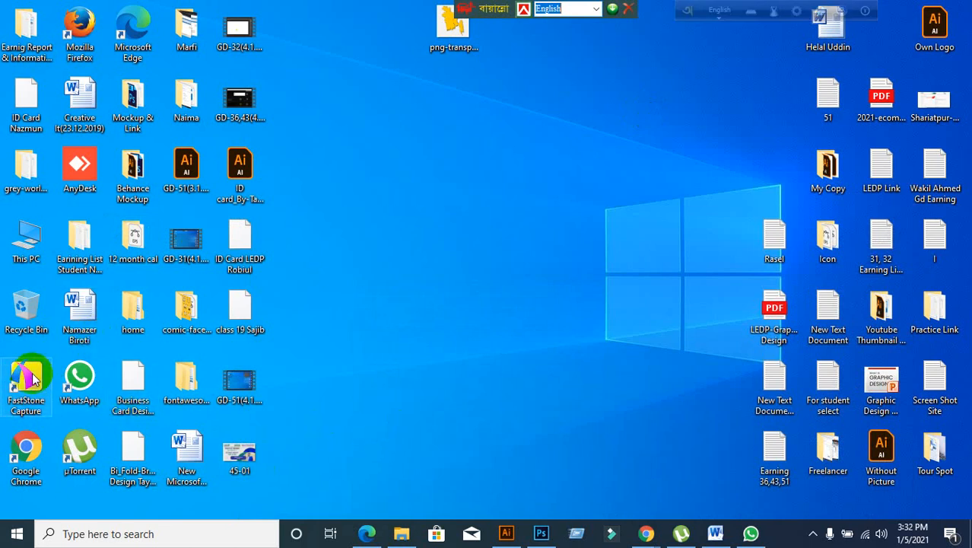
pyautogui.click(541, 533)
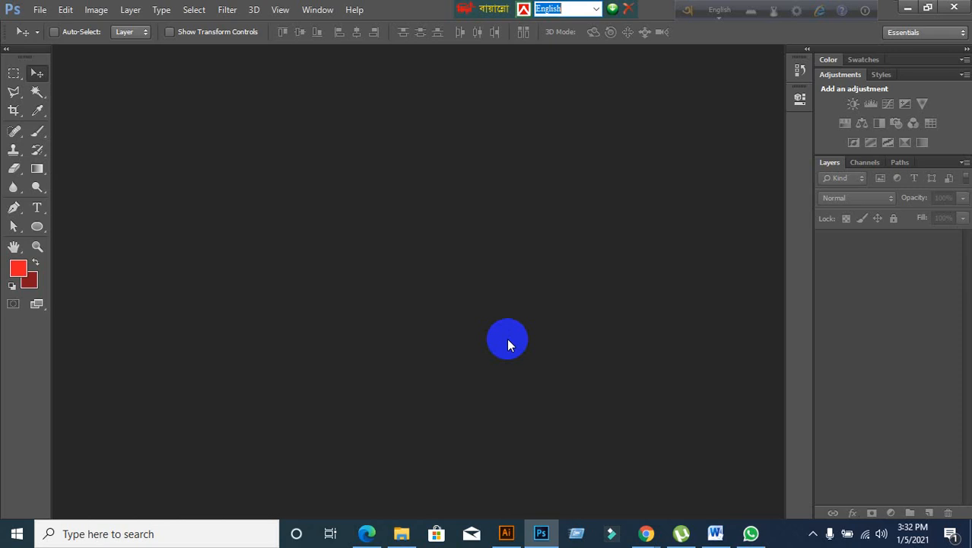
# Step: Create a new document 1366 pixels wide and 768 pixels high at 72 pixels/inch with a white background
pyautogui.click(40, 9)
pyautogui.click(30, 23)
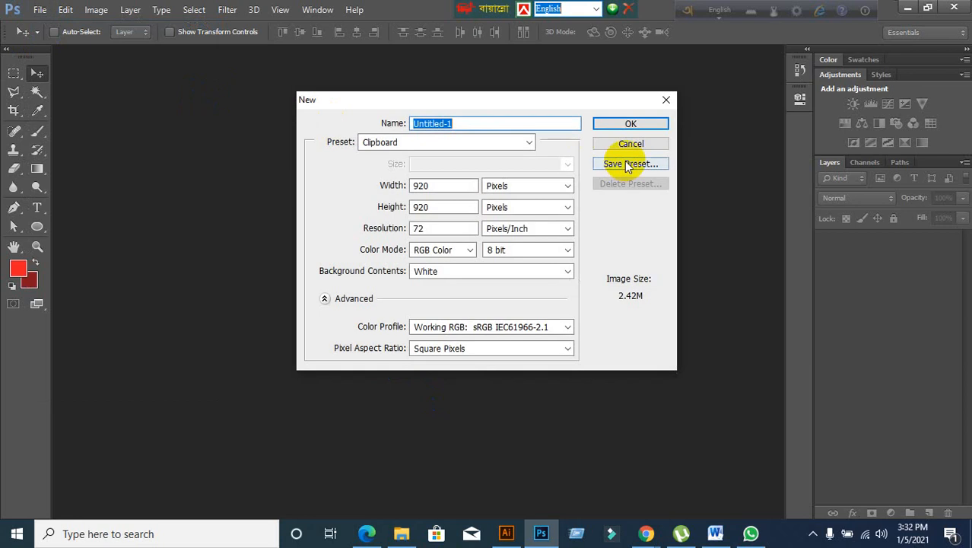
pyautogui.doubleClick(434, 186)
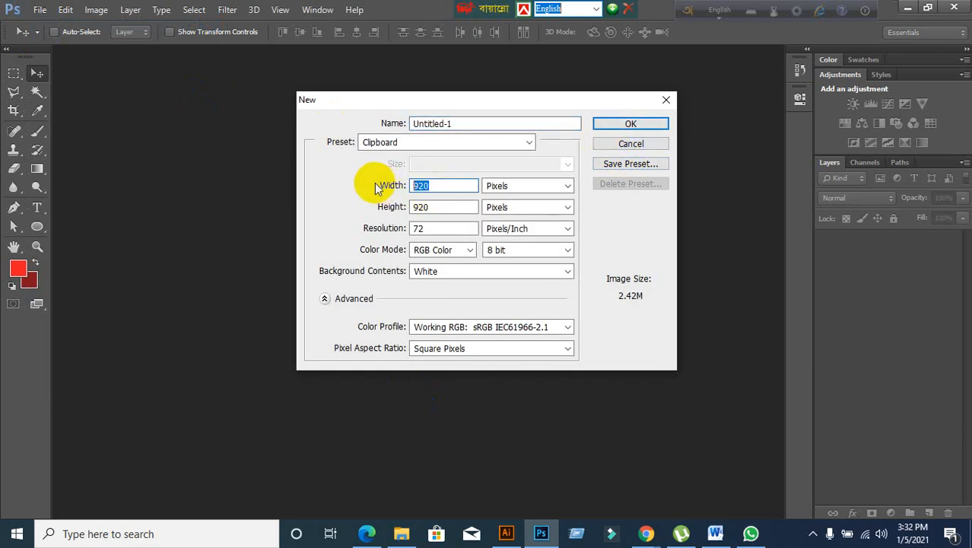
pyautogui.write('1366')
pyautogui.press('Tab')
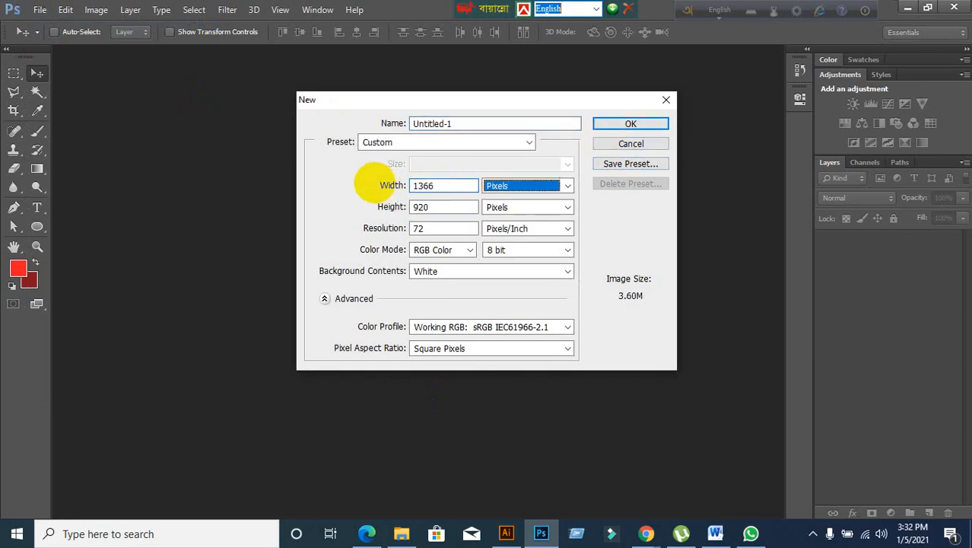
pyautogui.press('Tab')
pyautogui.press('Tab')
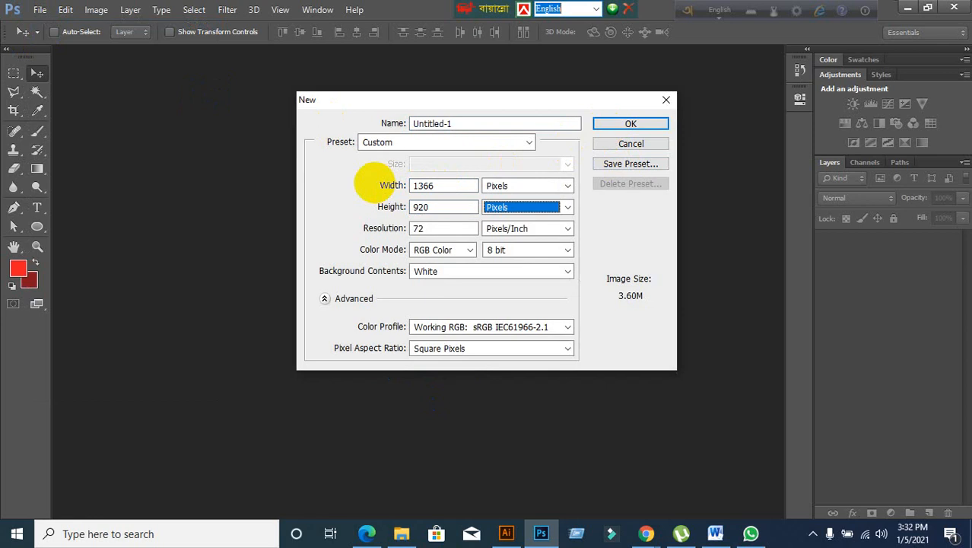
pyautogui.moveTo(434, 207); pyautogui.dragTo(362, 210)
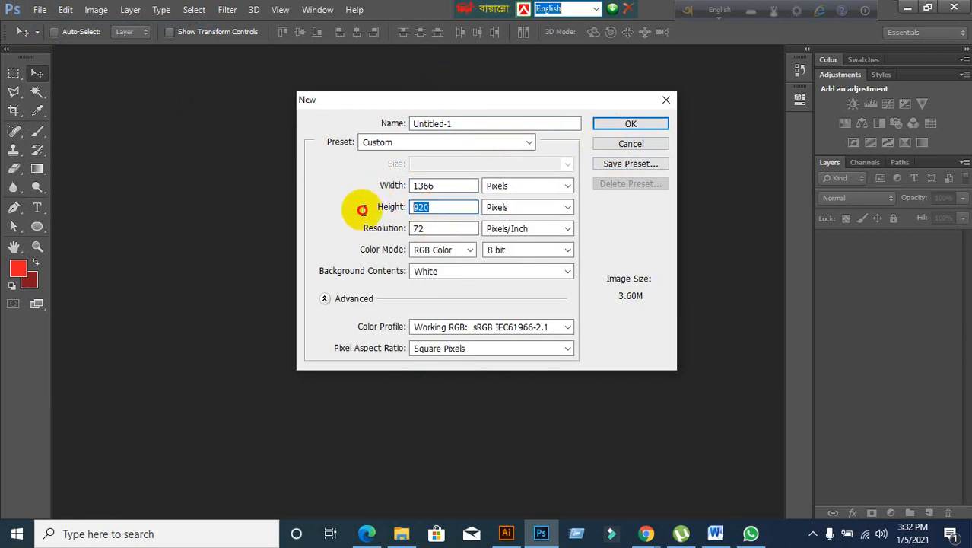
pyautogui.write('768')
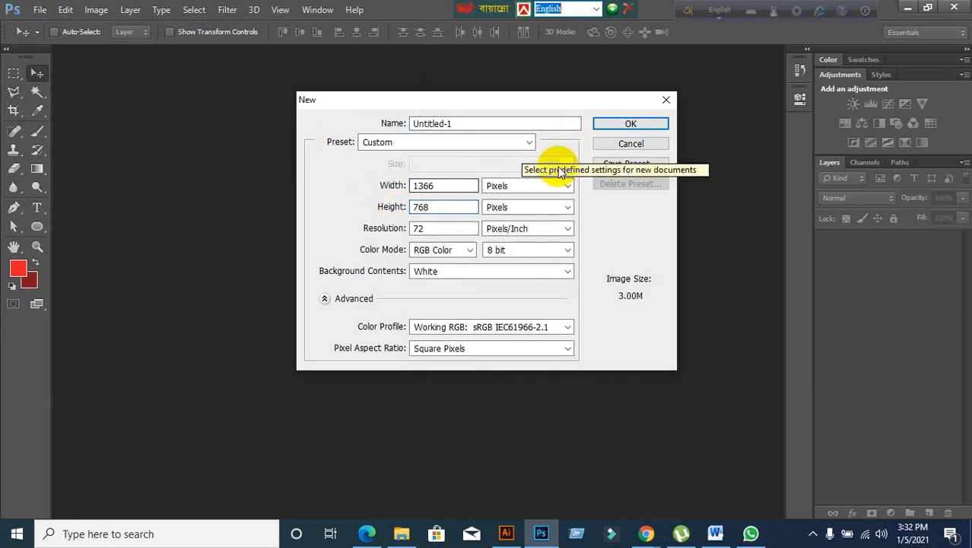
pyautogui.click(635, 126)
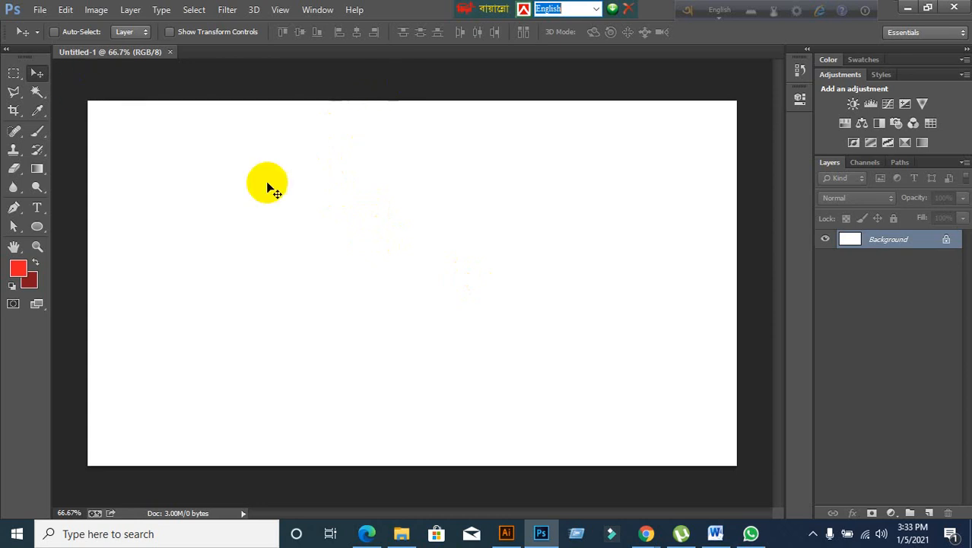
# Step: Add a new layer and draw a wide elliptical selection slightly above the middle of the canvas
pyautogui.scroll(-1, 469, 352)
pyautogui.scroll(1, 469, 351)
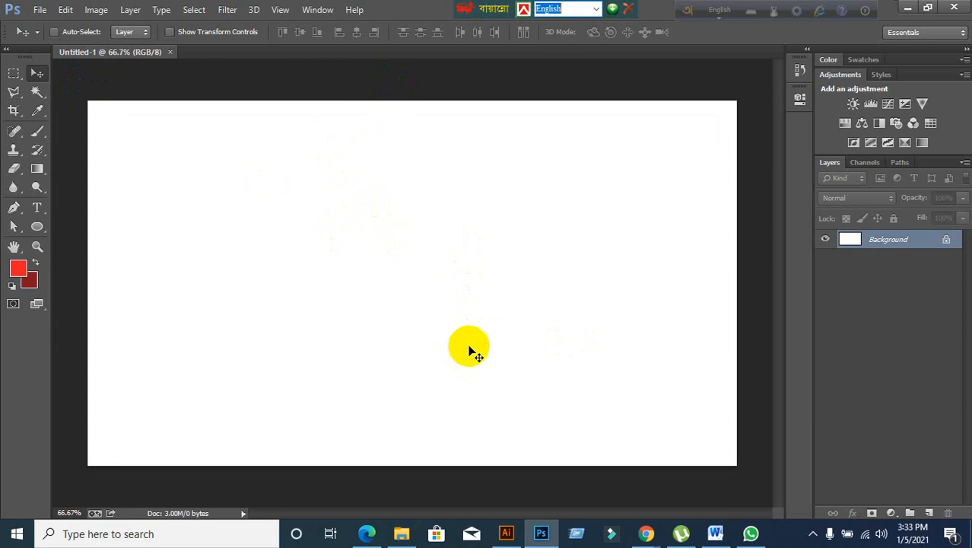
pyautogui.click(929, 513)
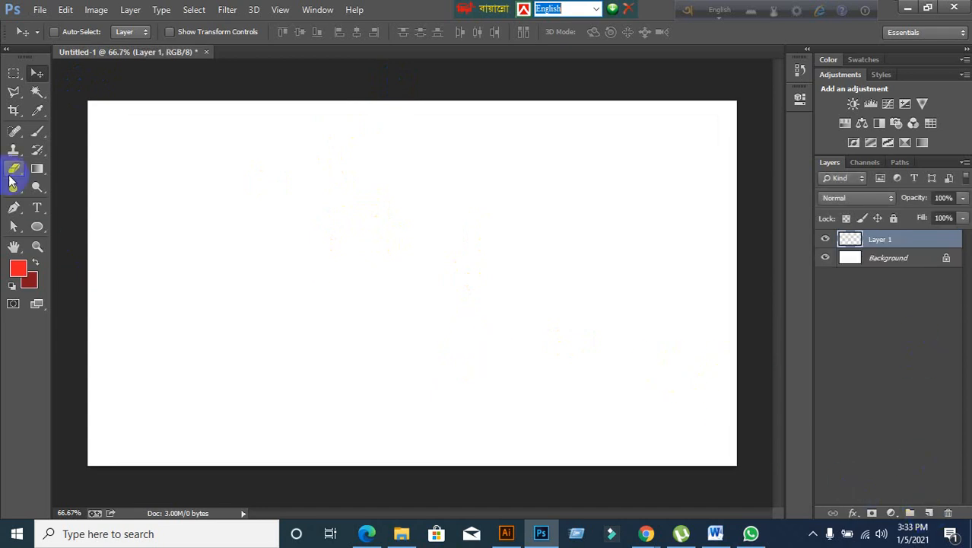
pyautogui.moveTo(15, 80); pyautogui.dragTo(86, 85)
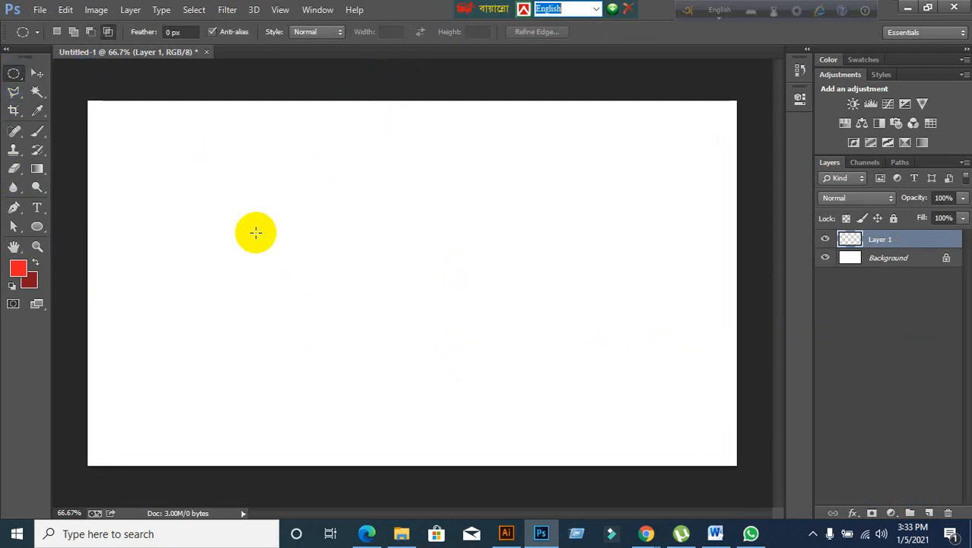
pyautogui.moveTo(254, 230); pyautogui.dragTo(513, 331)
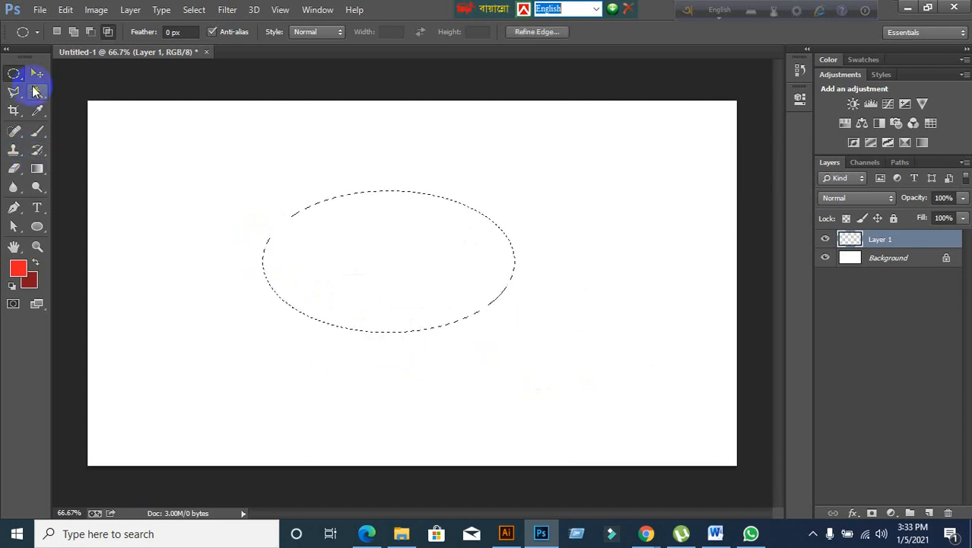
# Step: Subtract the lower half of the elliptical selection with the Rectangular Marquee tool, leaving a flat-bottomed dome
pyautogui.rightClick(14, 73)
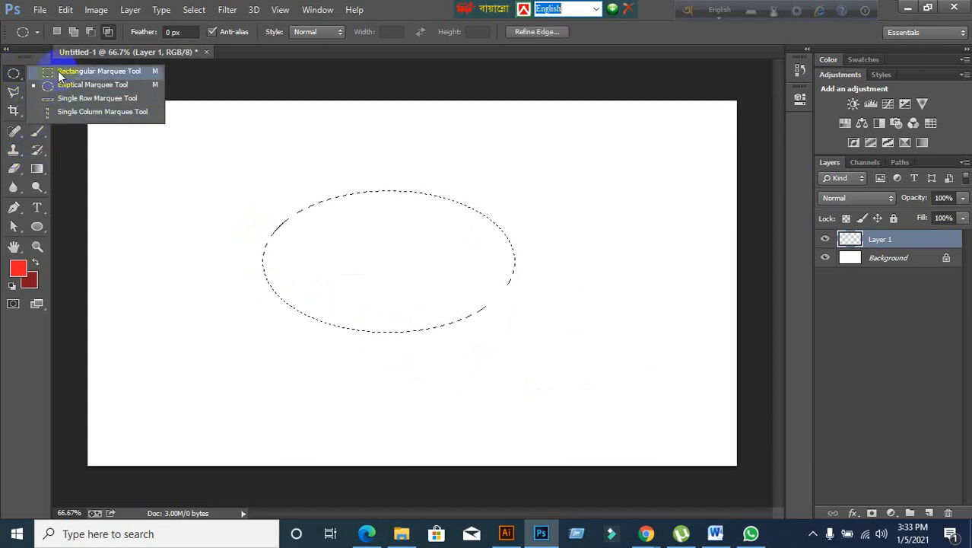
pyautogui.click(60, 72)
pyautogui.click(90, 32)
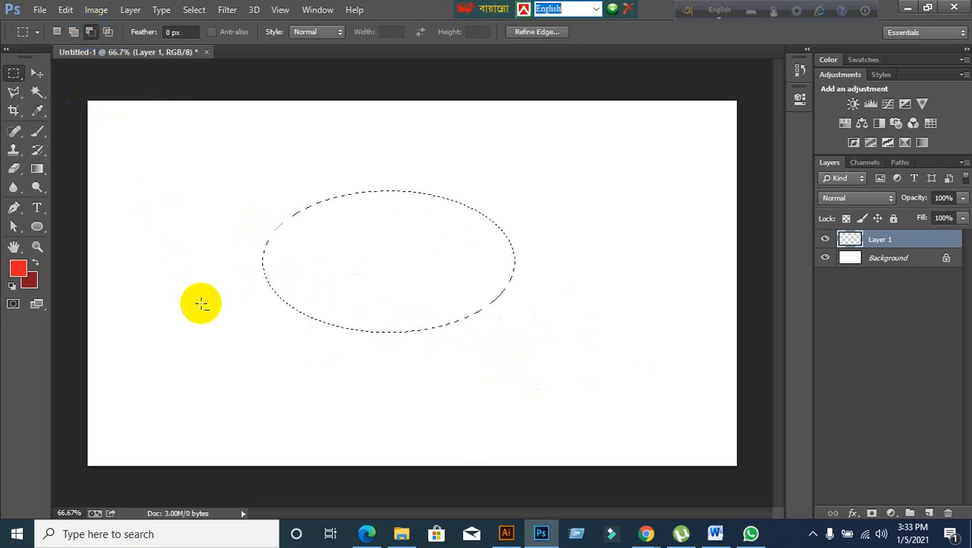
pyautogui.moveTo(226, 258); pyautogui.dragTo(589, 385)
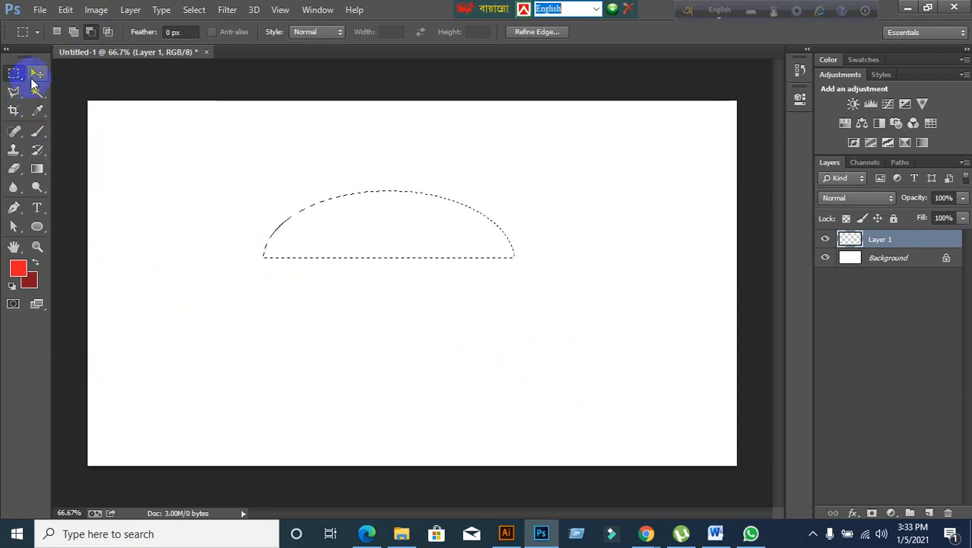
# Step: Set the foreground color to blue, #2c00ec
pyautogui.click(34, 76)
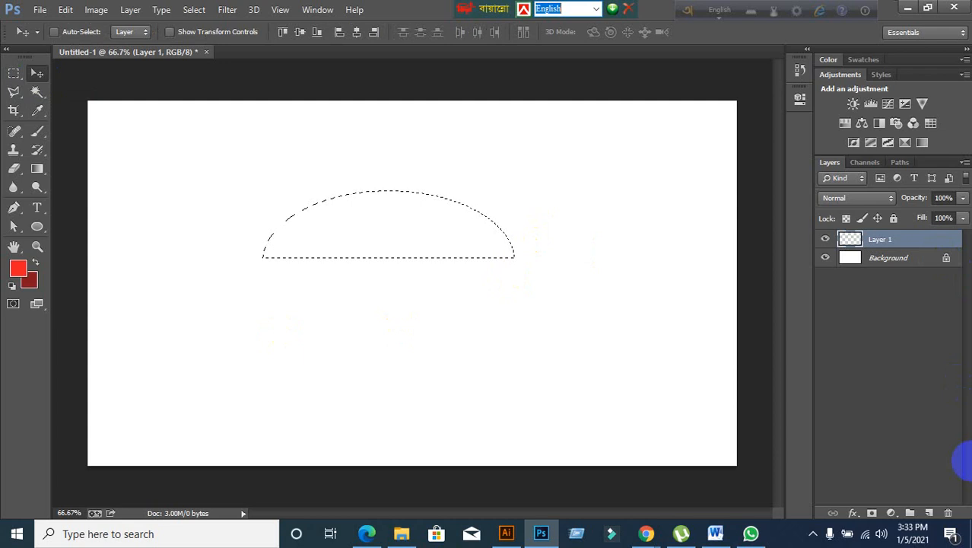
pyautogui.press('alt')
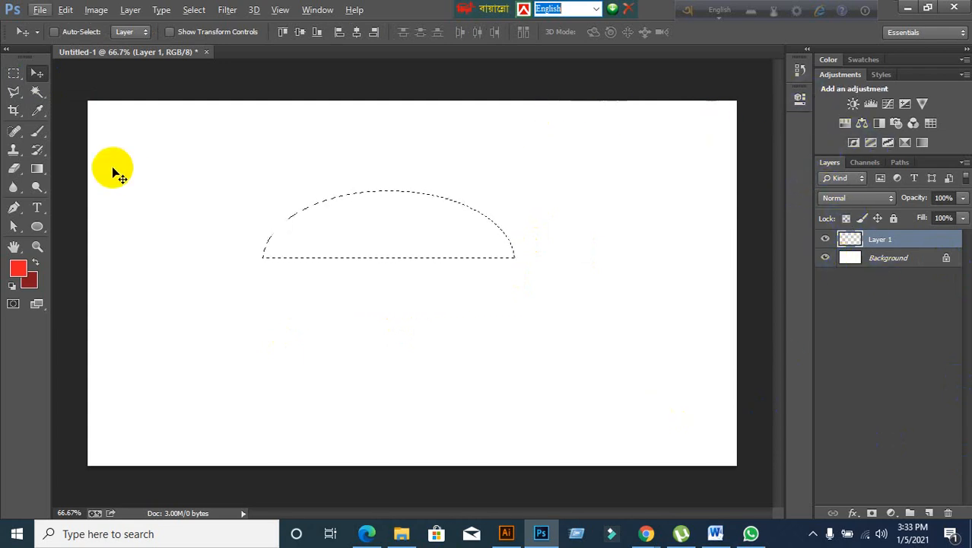
pyautogui.click(17, 271)
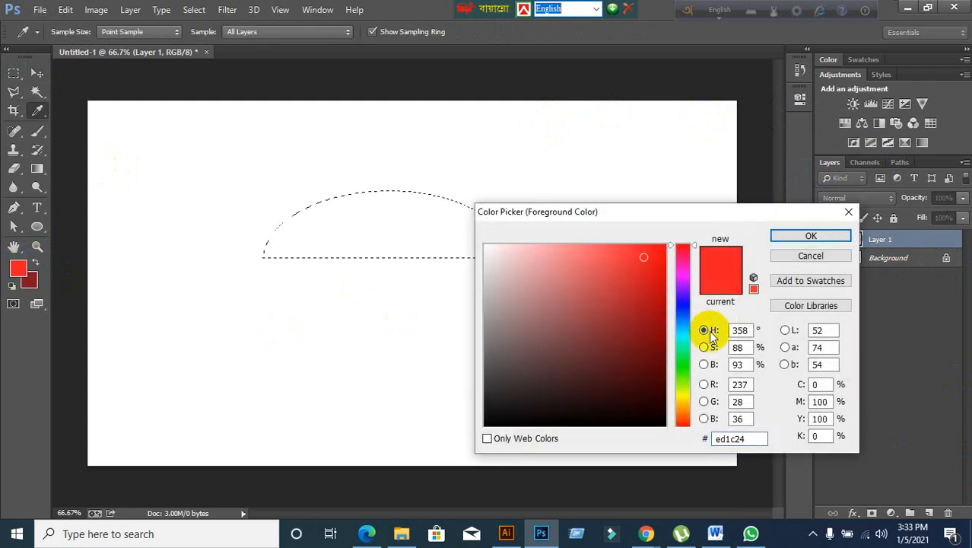
pyautogui.click(677, 302)
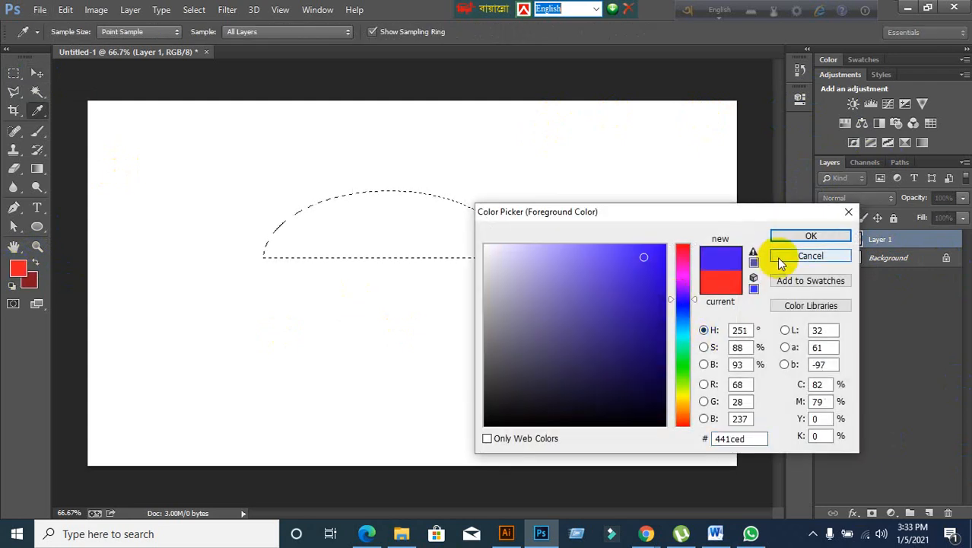
pyautogui.moveTo(647, 259); pyautogui.dragTo(669, 256)
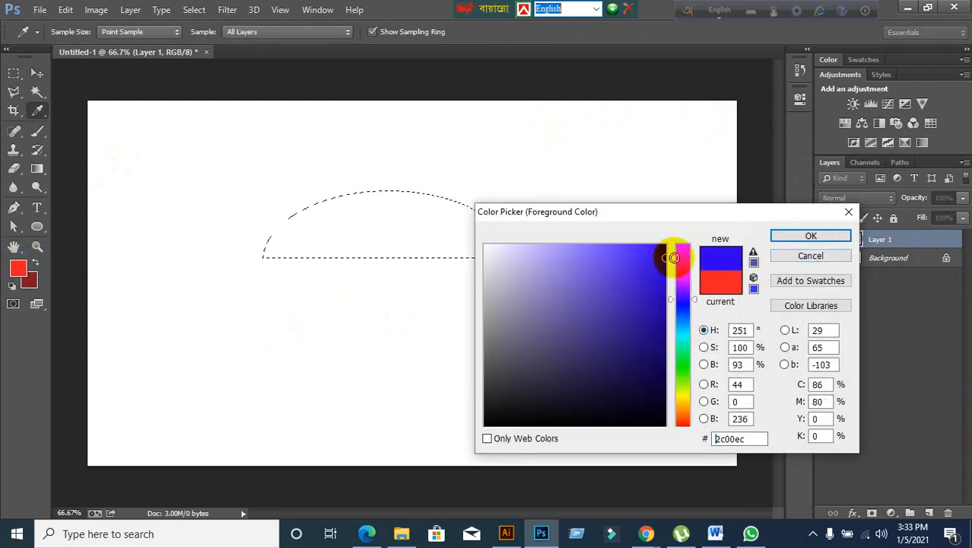
pyautogui.click(779, 235)
# Step: Fill the dome selection on Layer 1 with the foreground color, then deselect and move the shape slightly down and to the left
pyautogui.press('v')
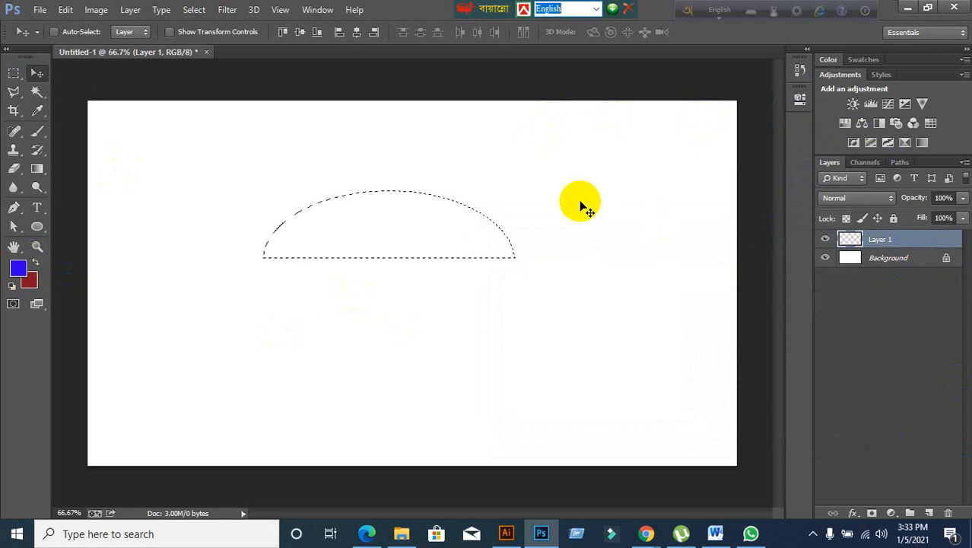
pyautogui.hotkey('alt', 'BackSpace')
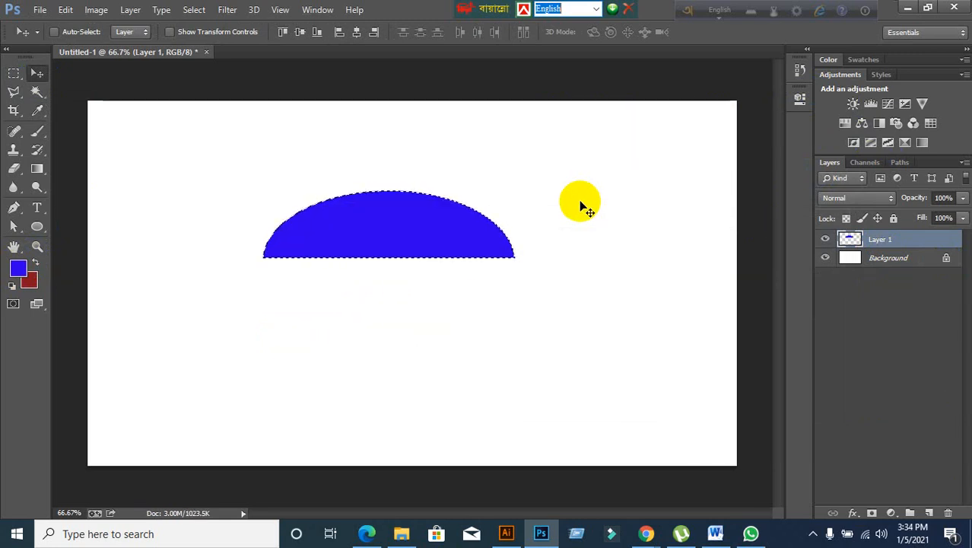
pyautogui.hotkey('ctrl', 'd')
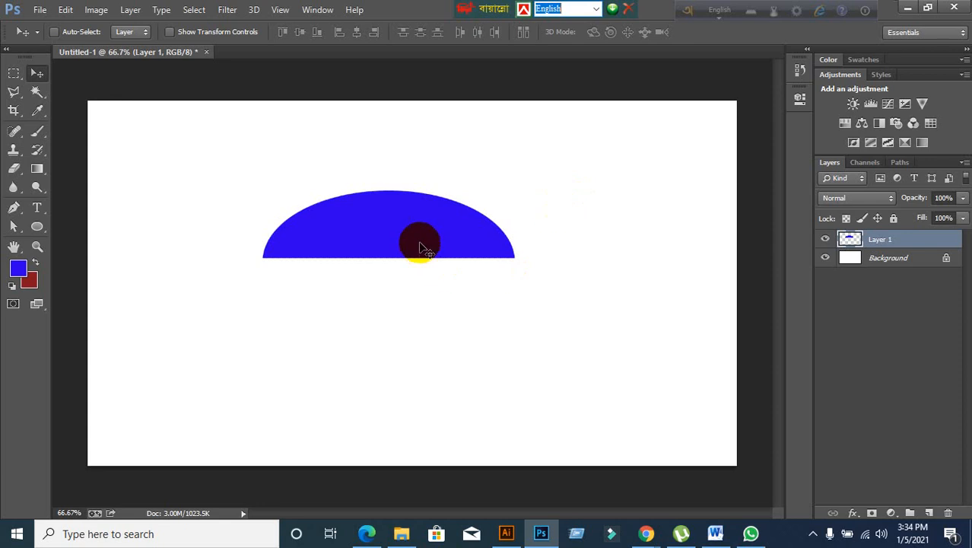
pyautogui.moveTo(419, 245); pyautogui.dragTo(393, 268)
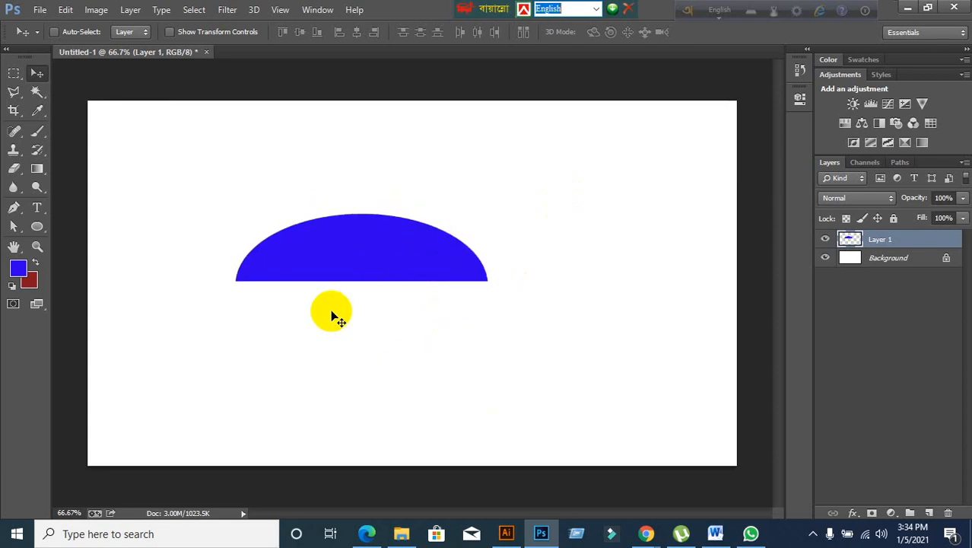
# Step: Switch to the Polygonal Lasso tool
pyautogui.click(12, 113)
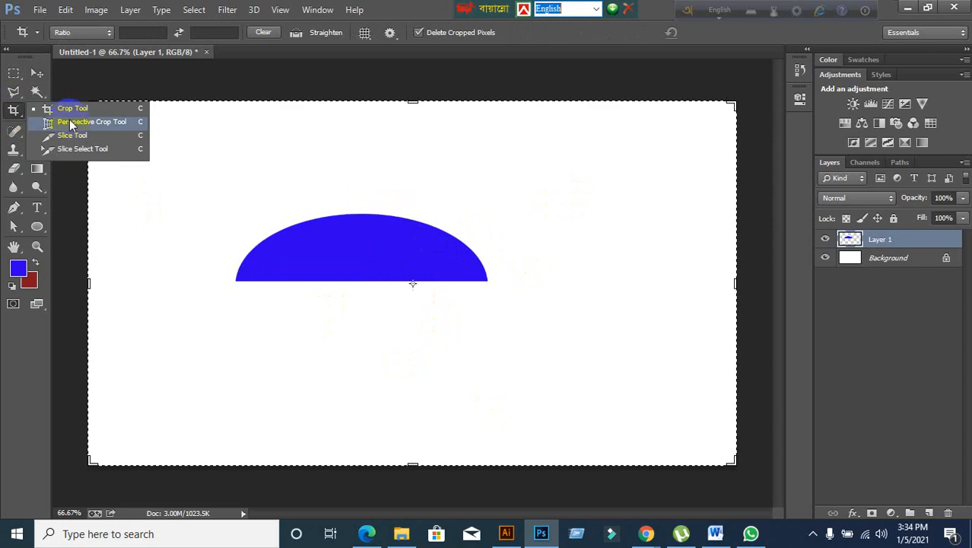
pyautogui.rightClick(14, 92)
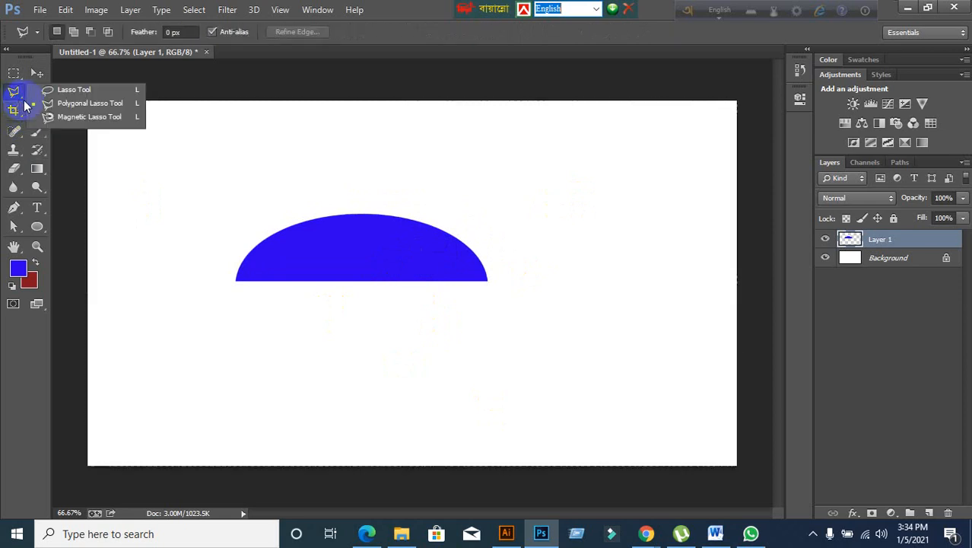
pyautogui.click(76, 99)
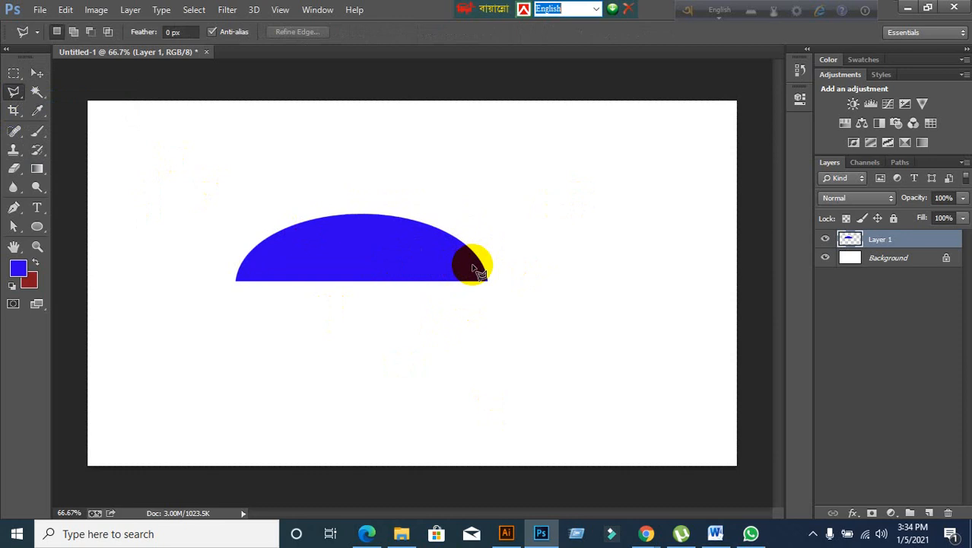
pyautogui.click(472, 267)
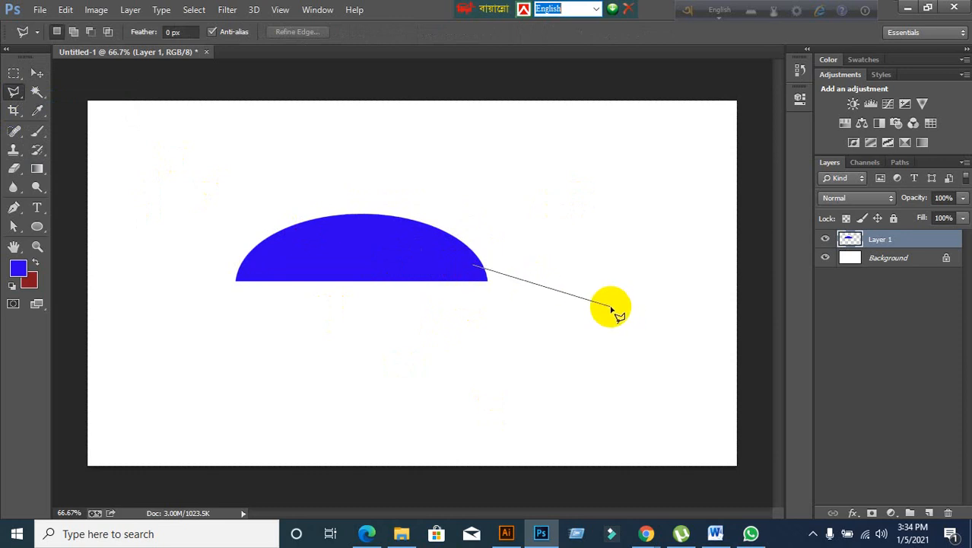
pyautogui.click(611, 307)
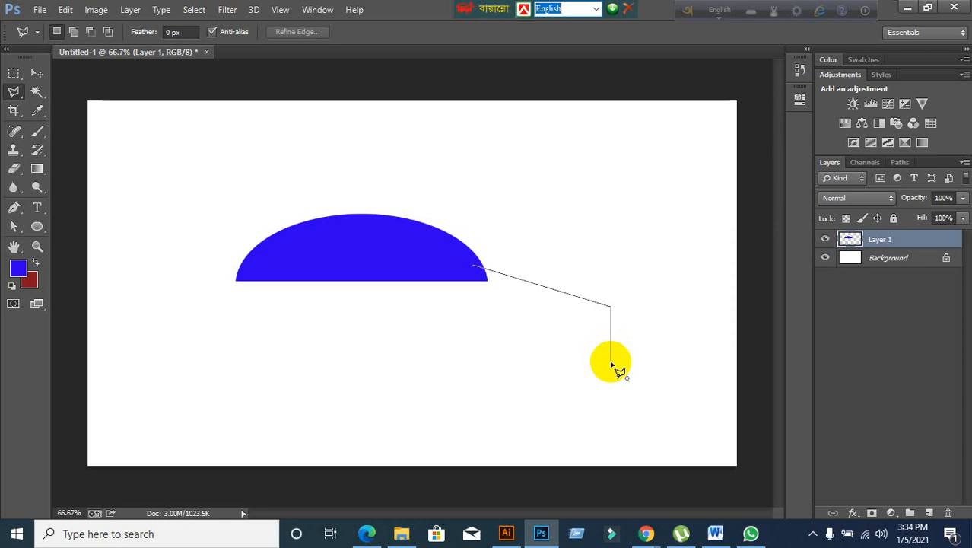
pyautogui.click(611, 360)
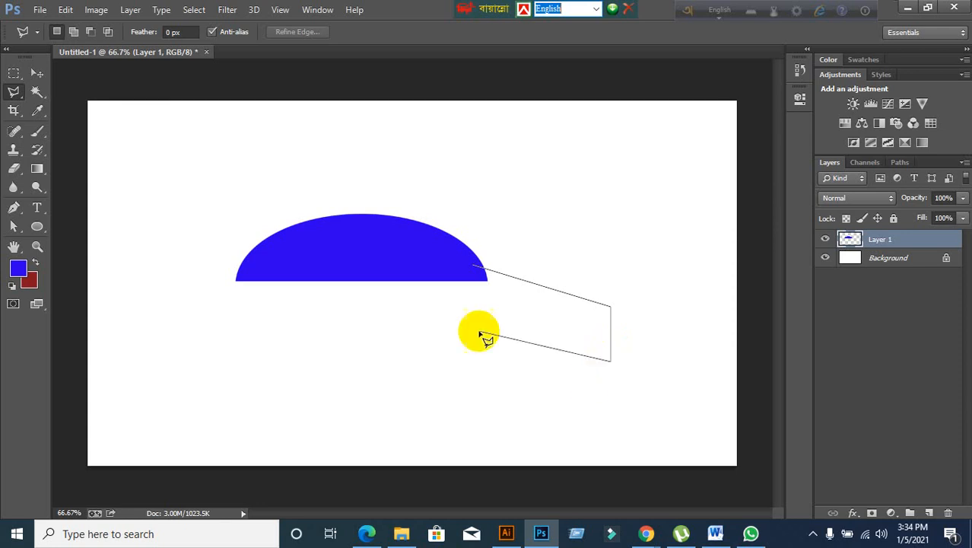
pyautogui.click(475, 270)
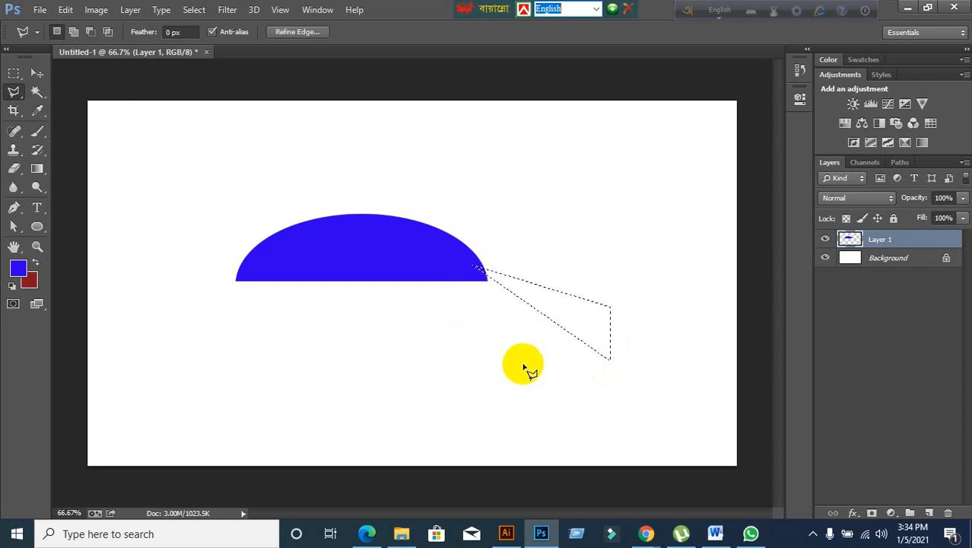
pyautogui.hotkey('ctrl', 'd')
# Step: Outline a car body below and overlapping the blue dome with the Polygonal Lasso tool, including a sloped hood and angled front corner
pyautogui.click(460, 262)
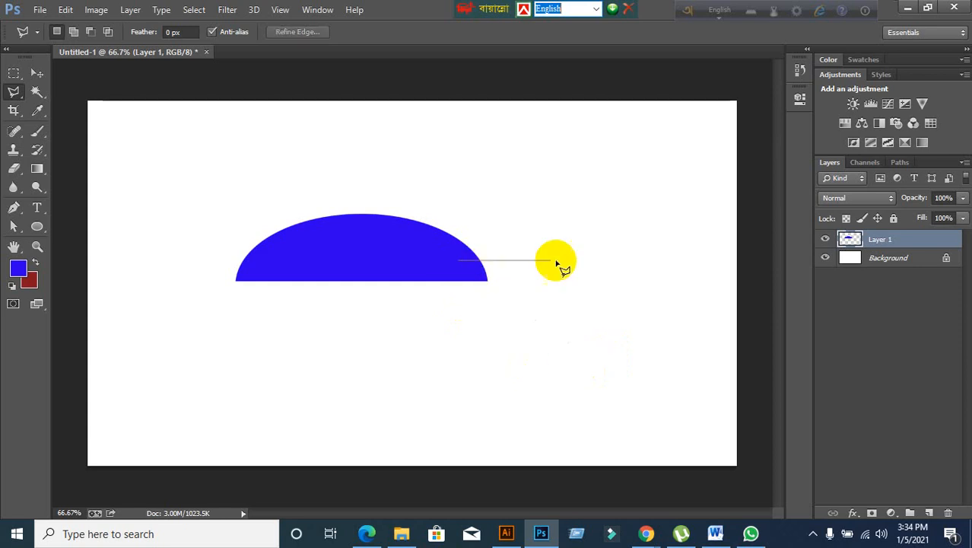
pyautogui.click(576, 277)
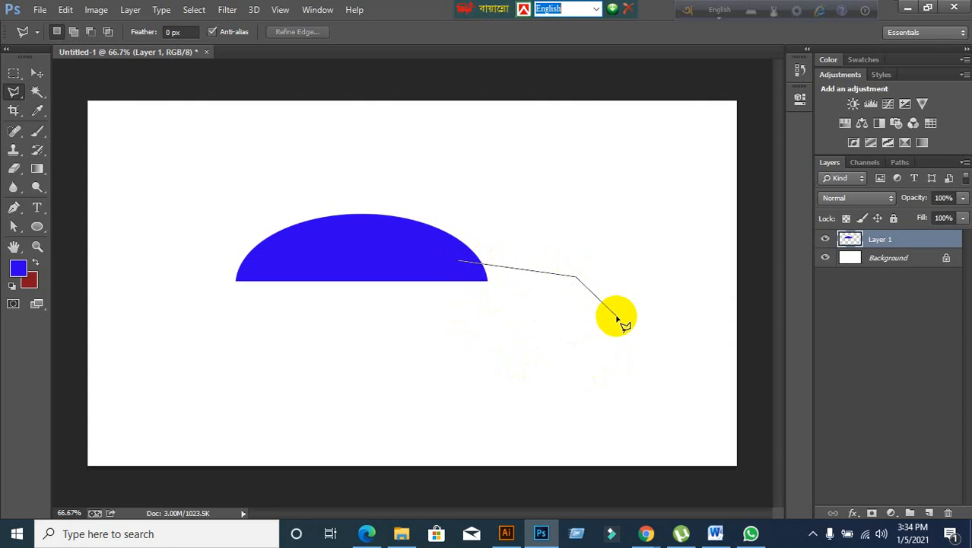
pyautogui.click(617, 316)
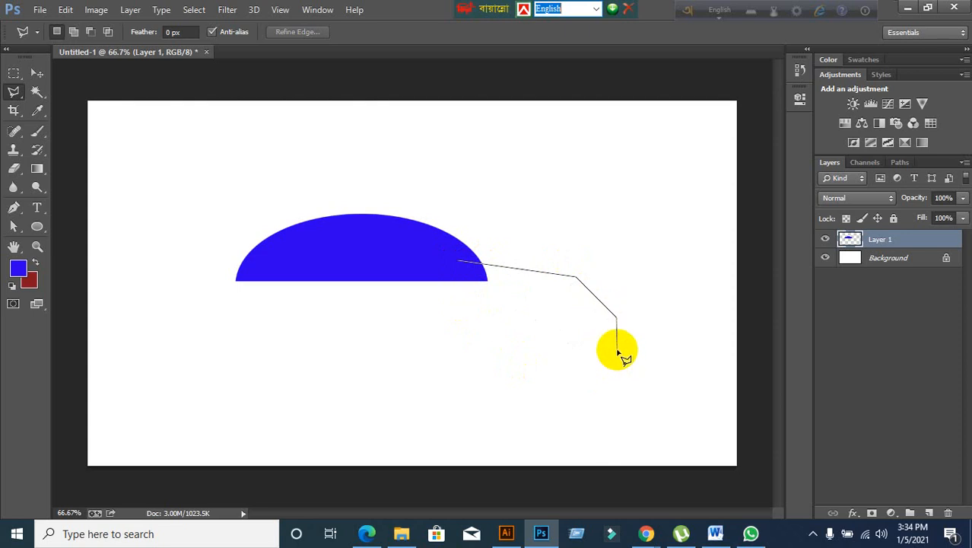
pyautogui.click(617, 350)
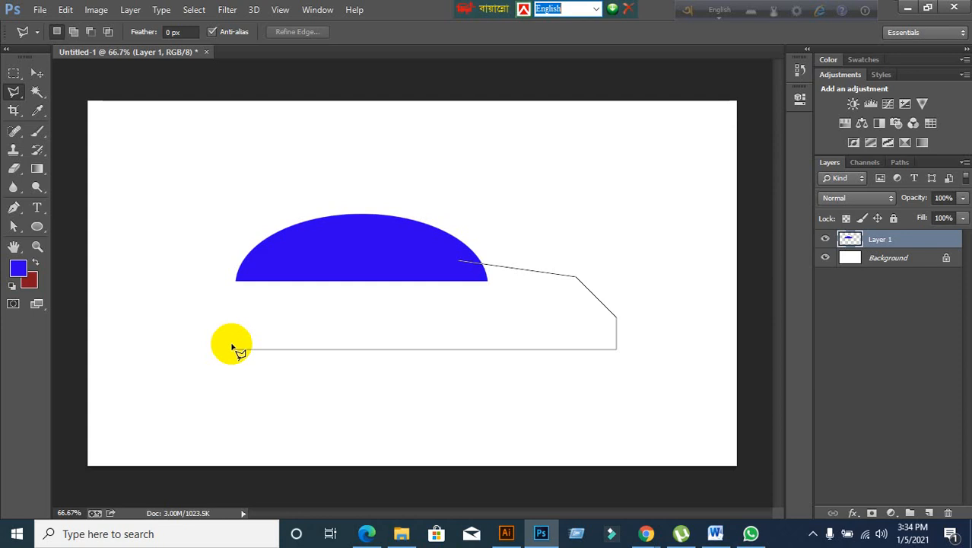
pyautogui.click(232, 349)
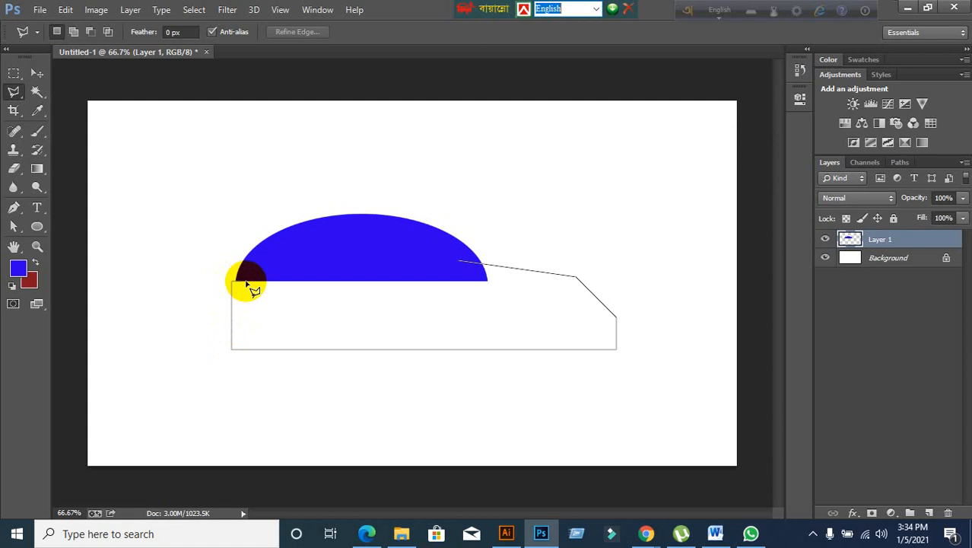
pyautogui.click(460, 262)
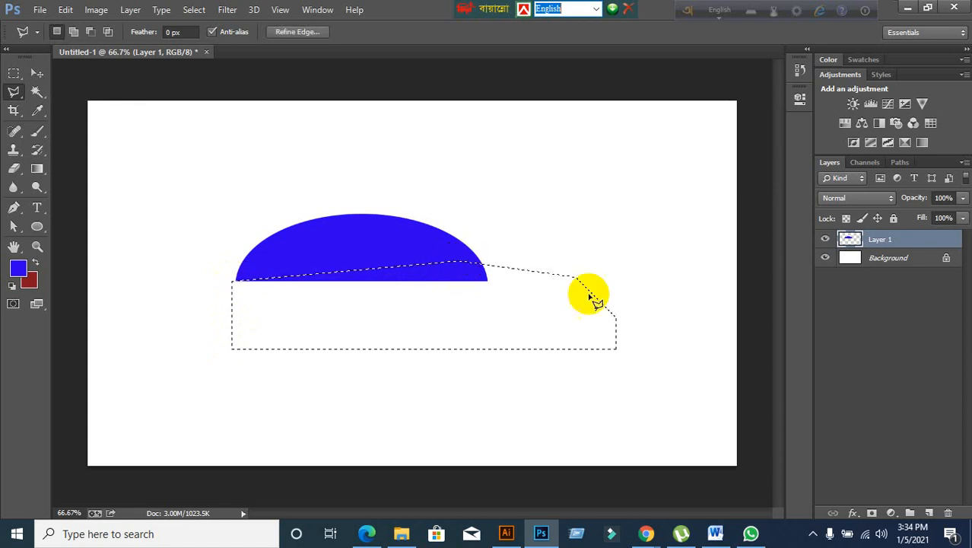
# Step: Fill the car-body selection with muted purple #523fa7 on a new layer, then deselect
pyautogui.click(928, 514)
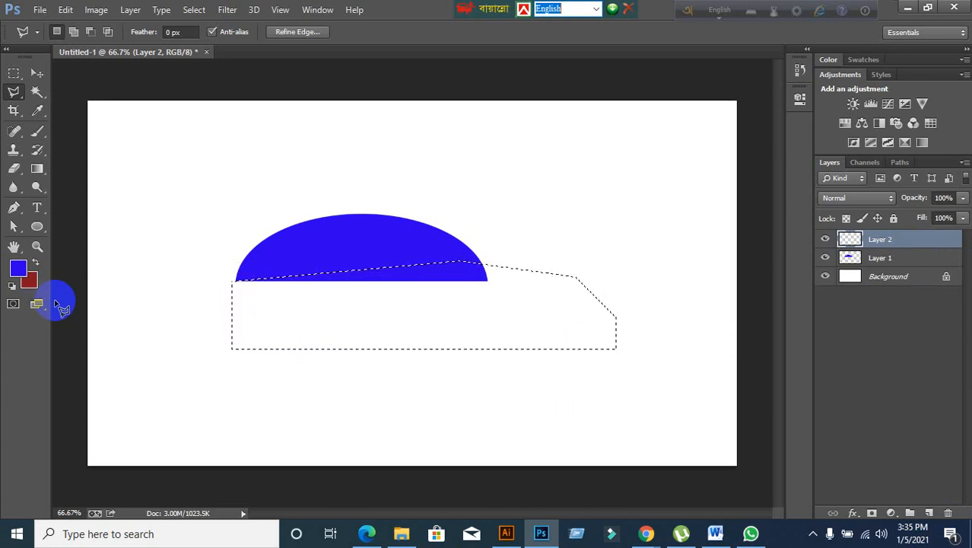
pyautogui.click(24, 274)
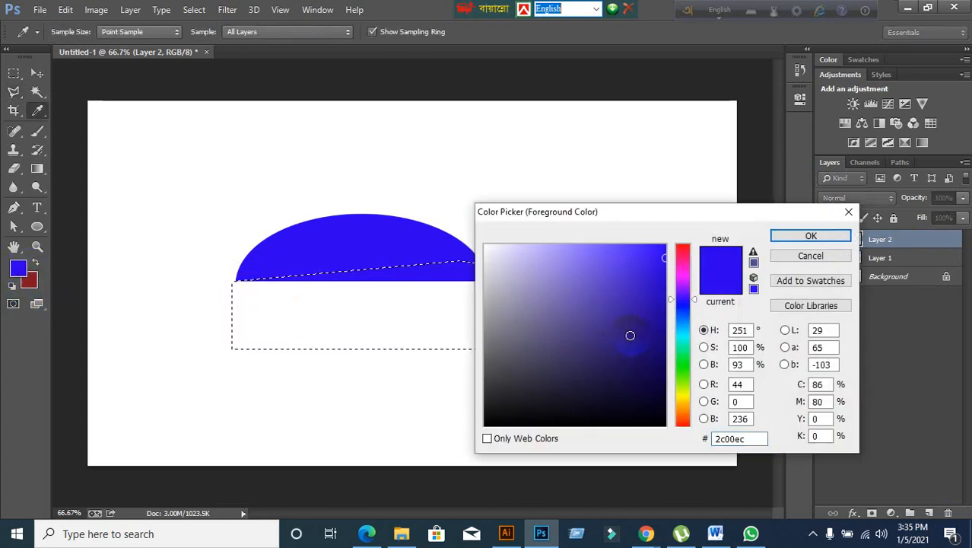
pyautogui.moveTo(629, 334)
pyautogui.mouseDown()
pyautogui.moveTo(614, 313)
pyautogui.moveTo(599, 325)
pyautogui.moveTo(597, 307)
pyautogui.mouseUp()
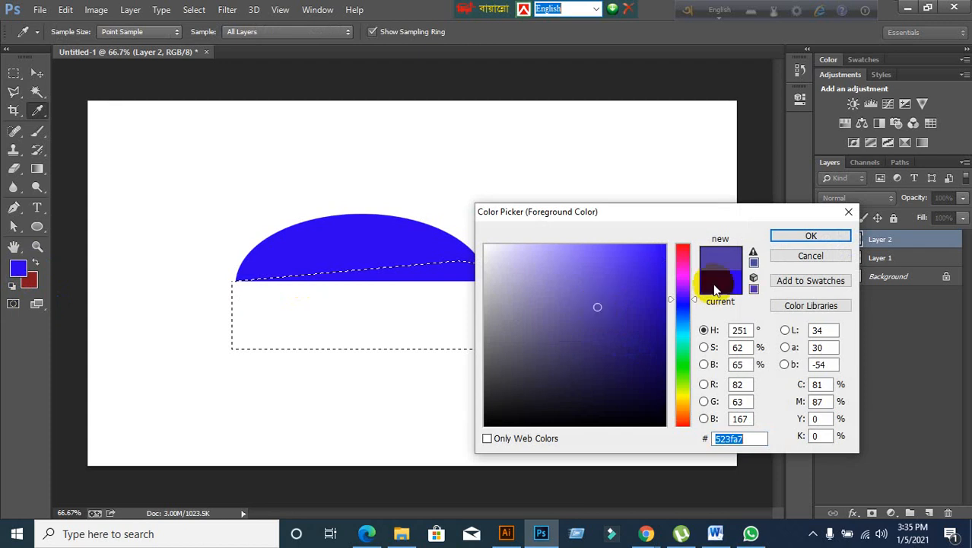
pyautogui.click(829, 242)
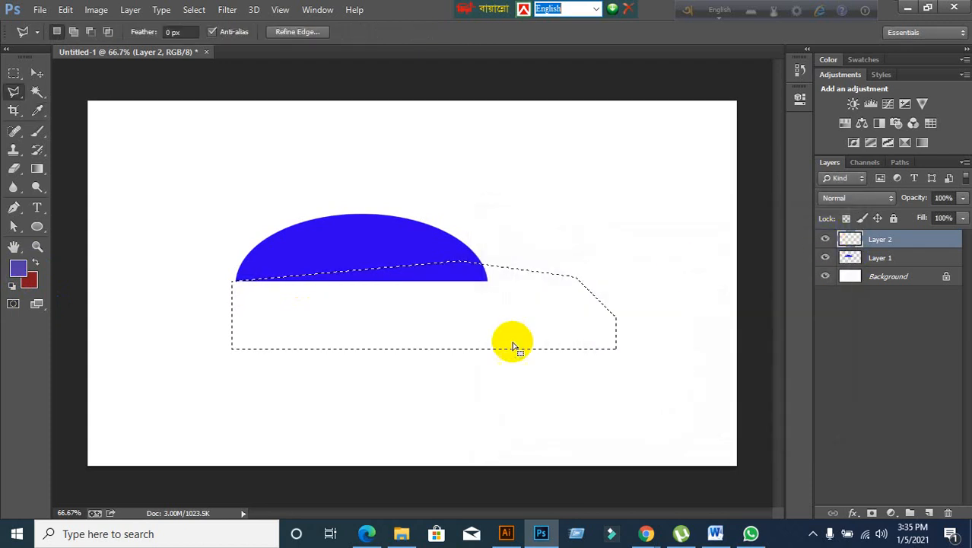
pyautogui.hotkey('alt', 'BackSpace')
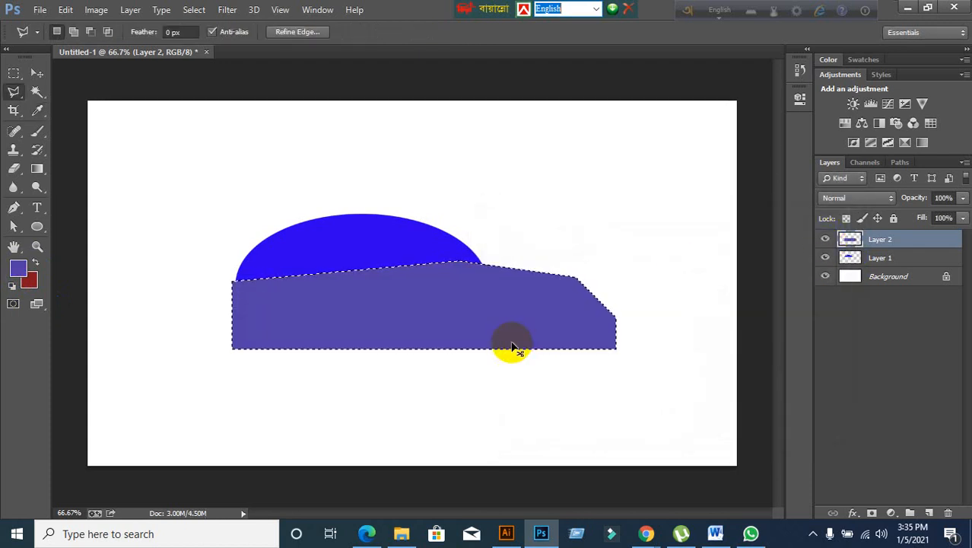
pyautogui.hotkey('ctrl', 'd')
# Step: Send the car-body layer one level down so it sits behind the blue dome
pyautogui.click(37, 74)
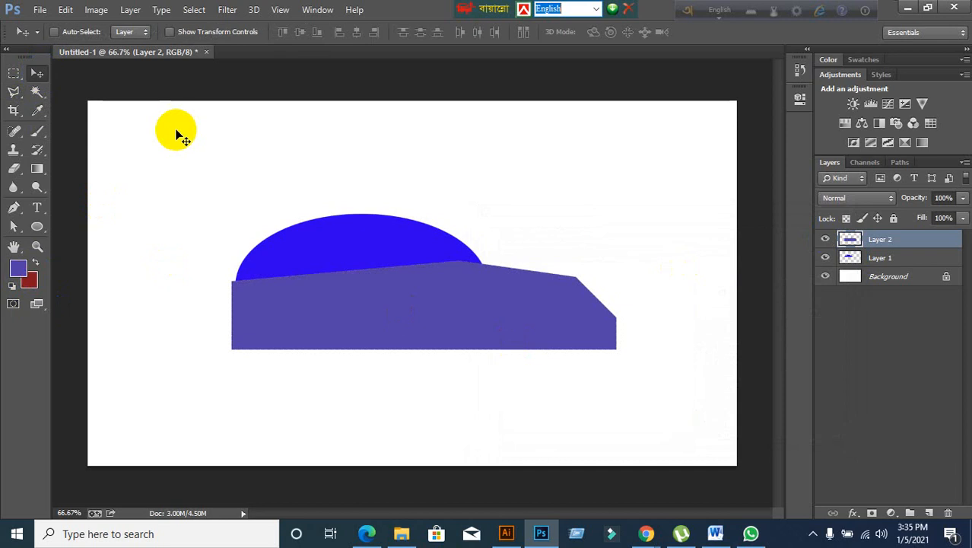
pyautogui.click(912, 249)
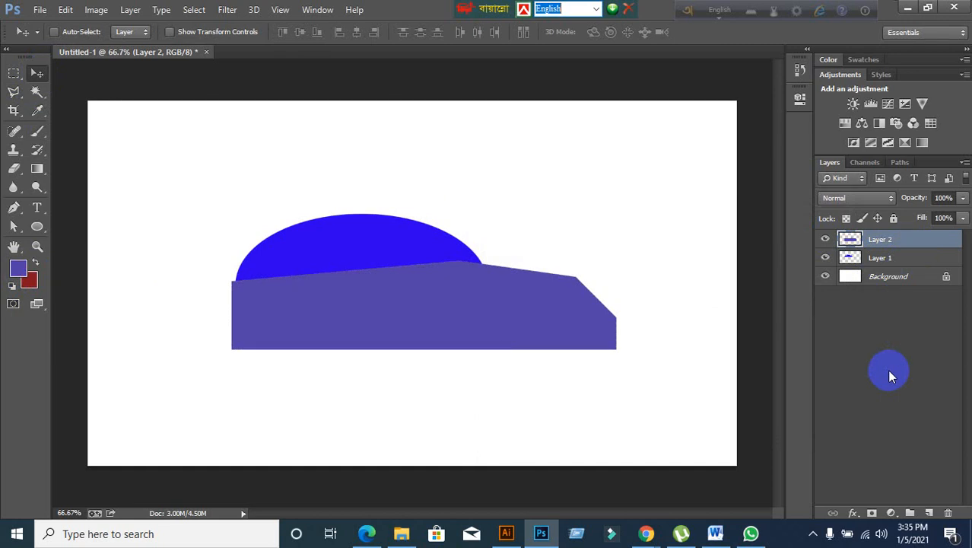
pyautogui.hotkey('ctrl', '[')
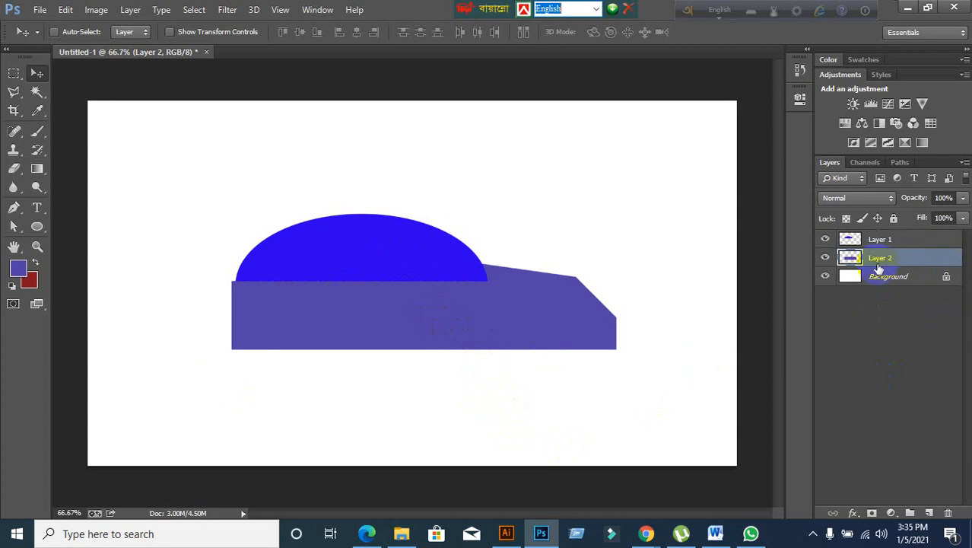
# Step: Load the car body's outline as a selection, refill it with dark blue #281092, and deselect
pyautogui.keyDown('ctrl'); pyautogui.click(850, 259); pyautogui.keyUp('ctrl')
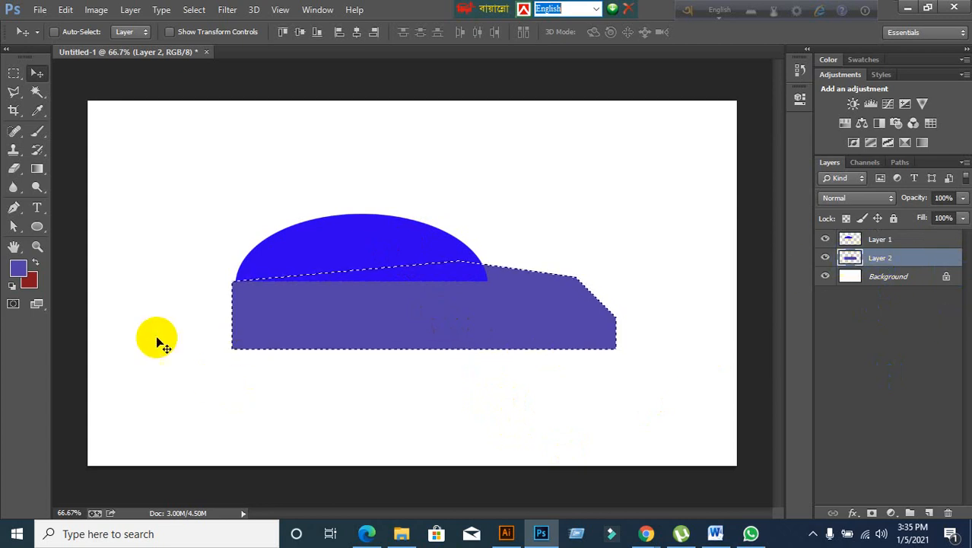
pyautogui.click(18, 268)
pyautogui.moveTo(571, 291); pyautogui.dragTo(645, 321)
pyautogui.click(808, 238)
pyautogui.press('v')
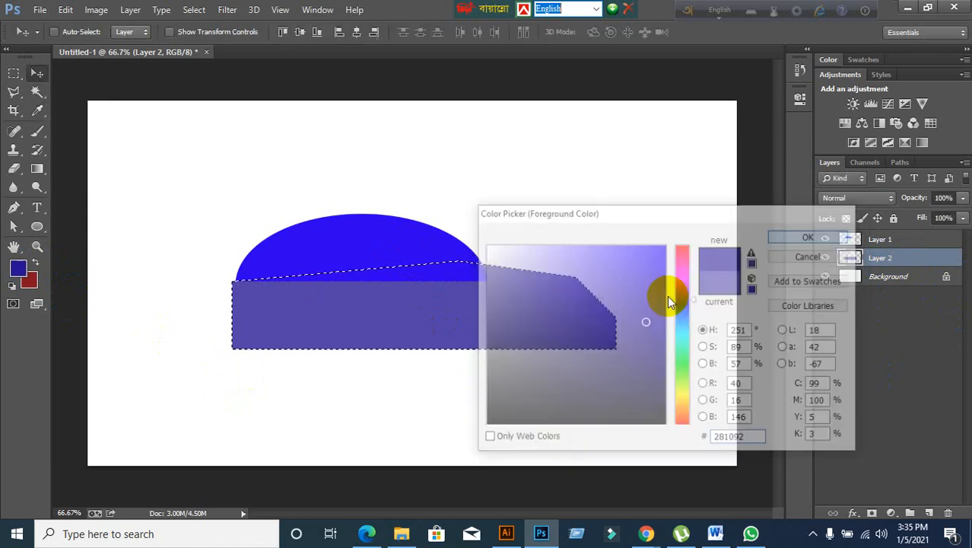
pyautogui.hotkey('alt', 'BackSpace')
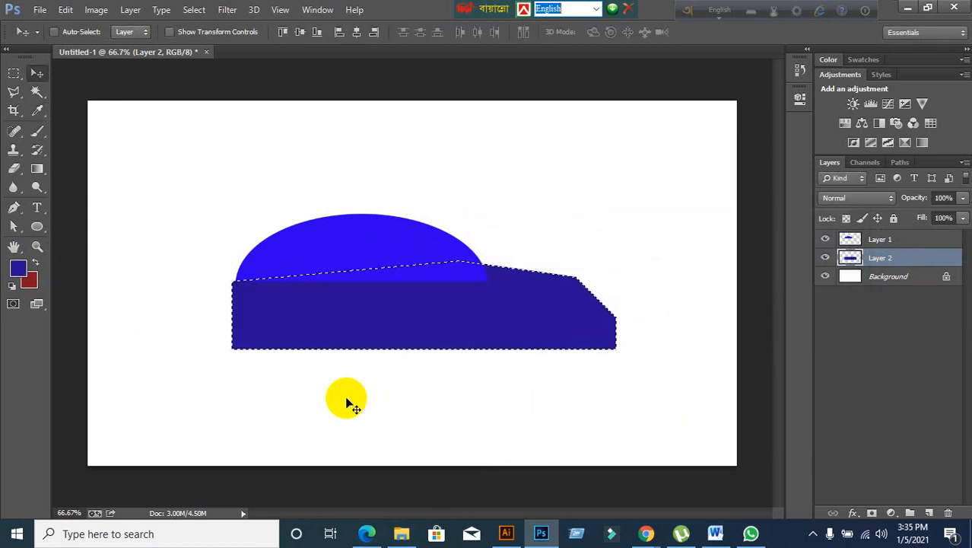
pyautogui.hotkey('ctrl', 'd')
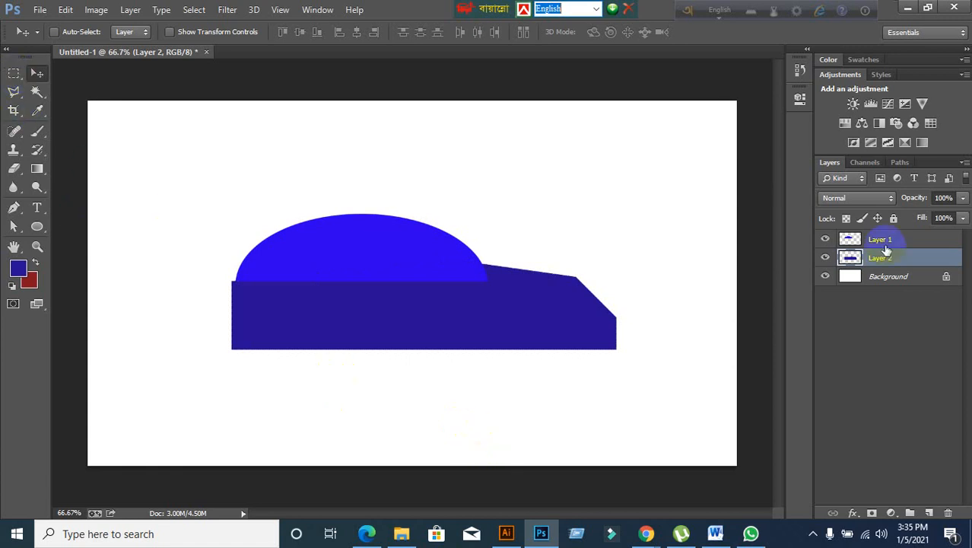
# Step: Select a circle over the car's rear with the Elliptical Marquee tool and fill it with the dark red background color on a new layer
pyautogui.click(837, 240)
pyautogui.moveTo(14, 73); pyautogui.dragTo(58, 90)
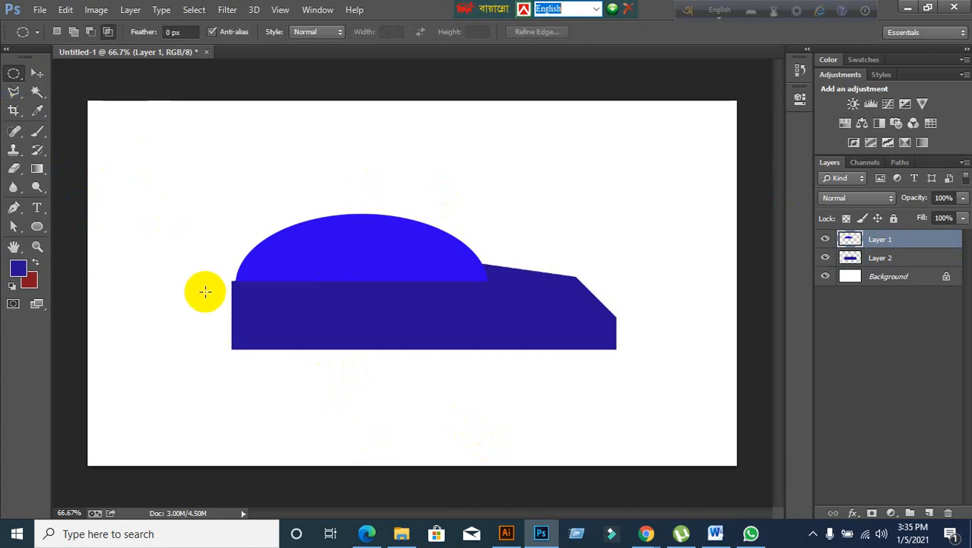
pyautogui.moveTo(204, 292); pyautogui.dragTo(284, 363)
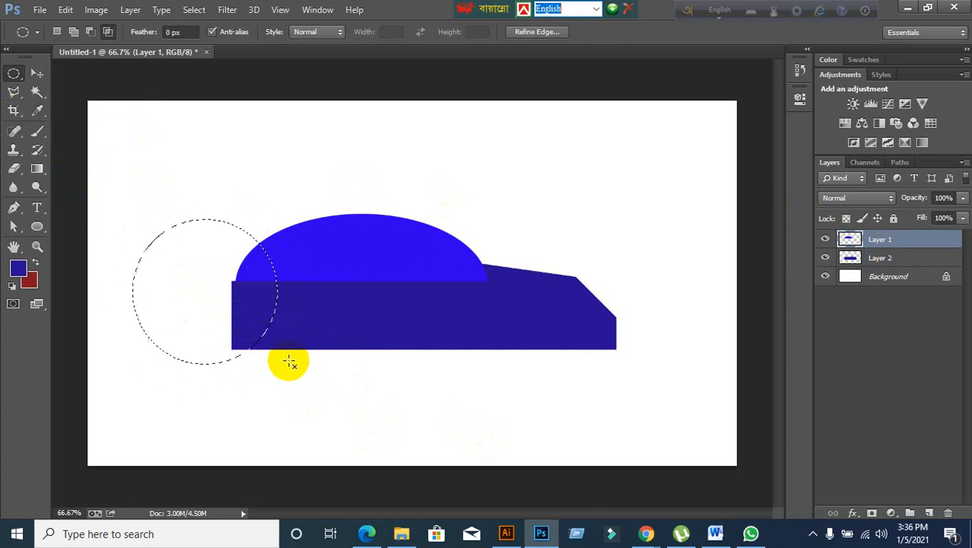
pyautogui.click(931, 512)
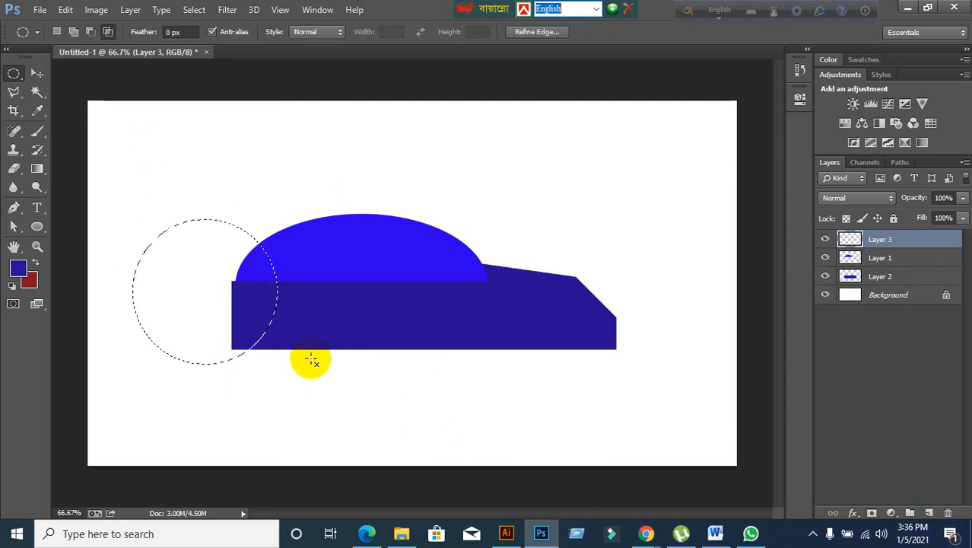
pyautogui.hotkey('ctrl', 'BackSpace')
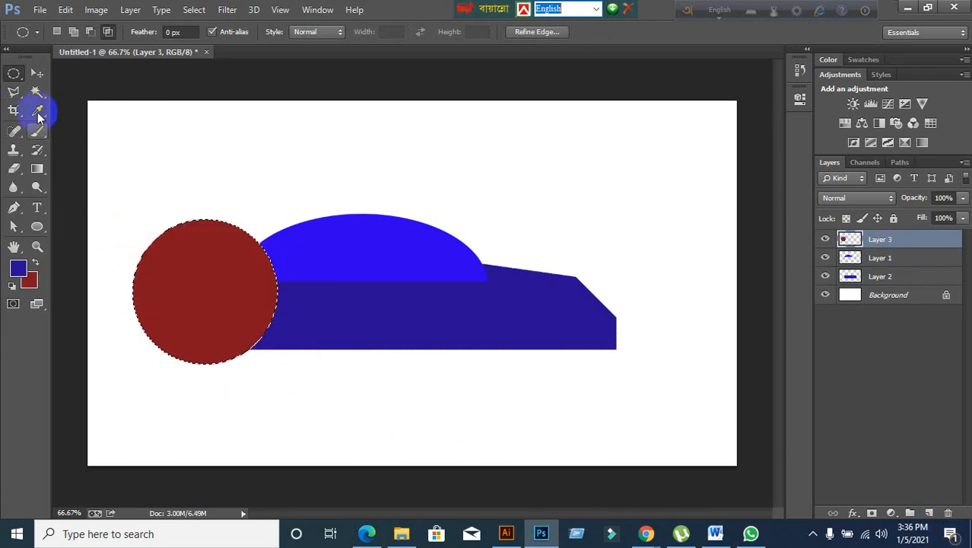
# Step: Deselect, move the red circle to the car's lower rear corner, and scale it proportionally to about 73.5% as a wheel
pyautogui.click(34, 73)
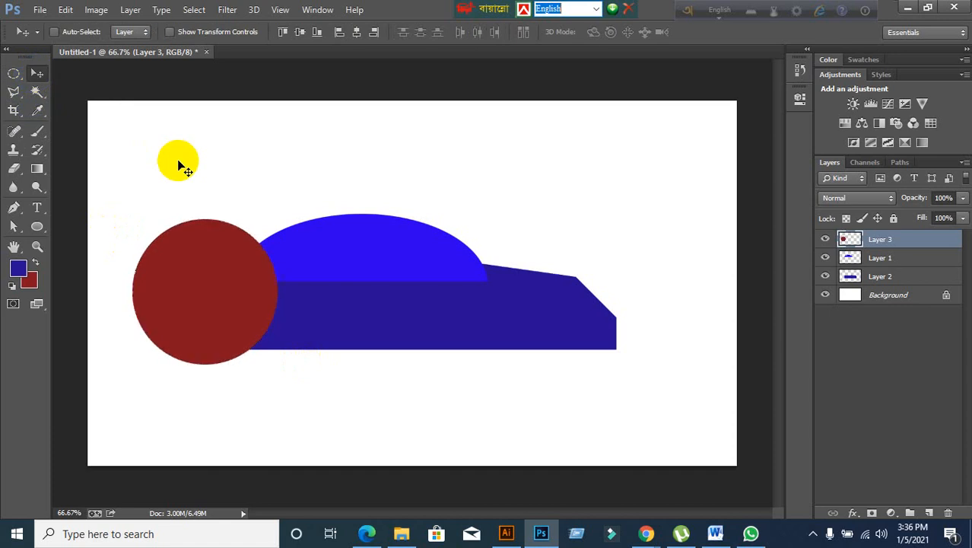
pyautogui.moveTo(210, 283); pyautogui.dragTo(253, 339)
pyautogui.hotkey('ctrl', 't')
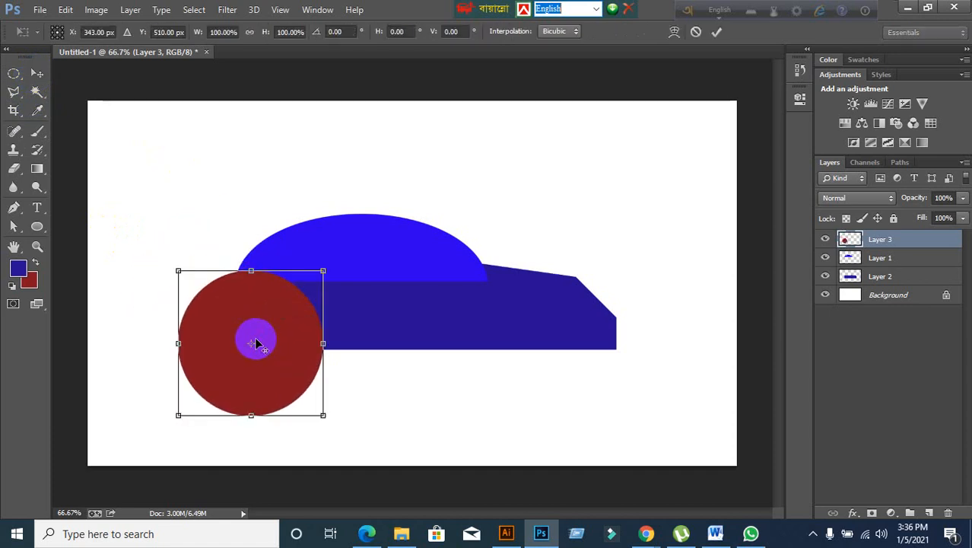
pyautogui.moveTo(173, 413); pyautogui.dragTo(203, 385)
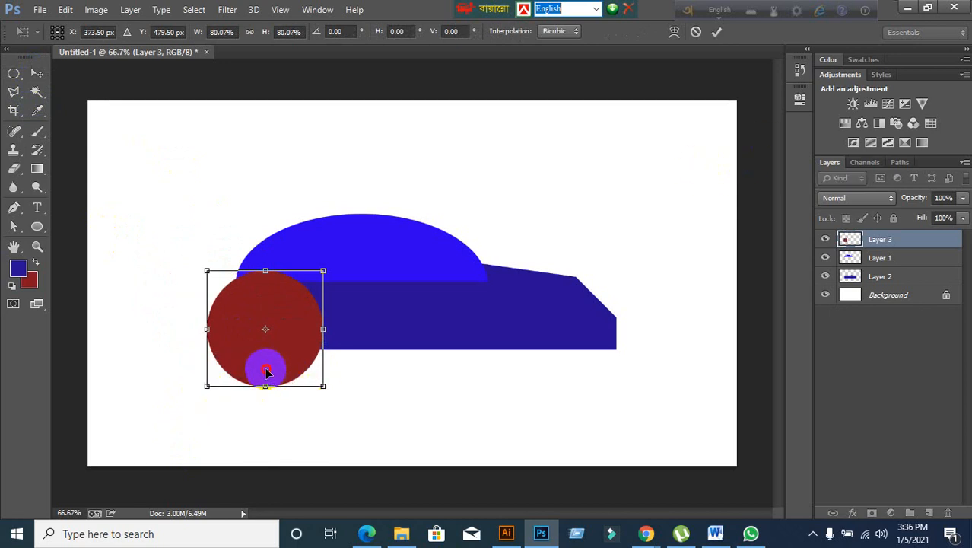
pyautogui.moveTo(265, 366)
pyautogui.mouseDown()
pyautogui.moveTo(260, 358)
pyautogui.moveTo(256, 378)
pyautogui.moveTo(251, 368)
pyautogui.mouseUp()
pyautogui.moveTo(306, 383); pyautogui.dragTo(297, 373)
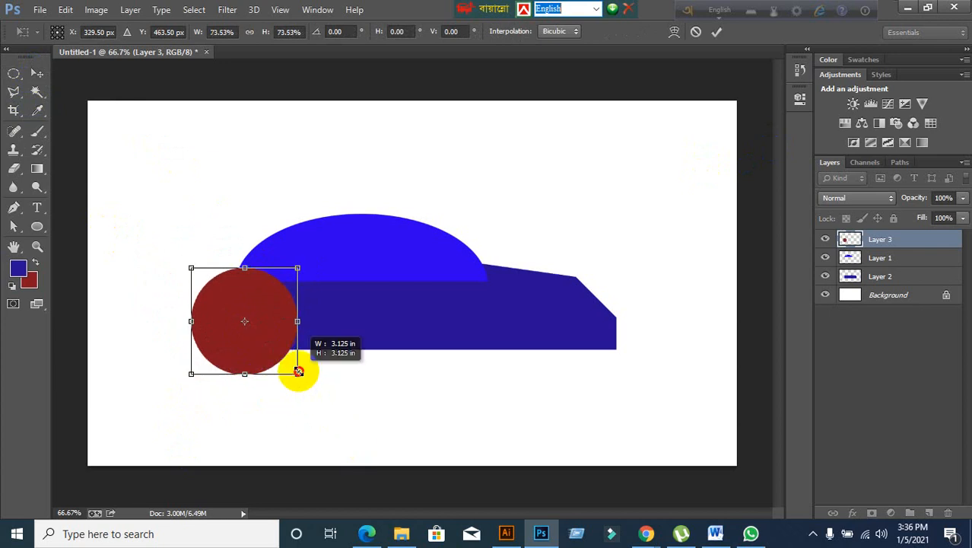
pyautogui.click(717, 31)
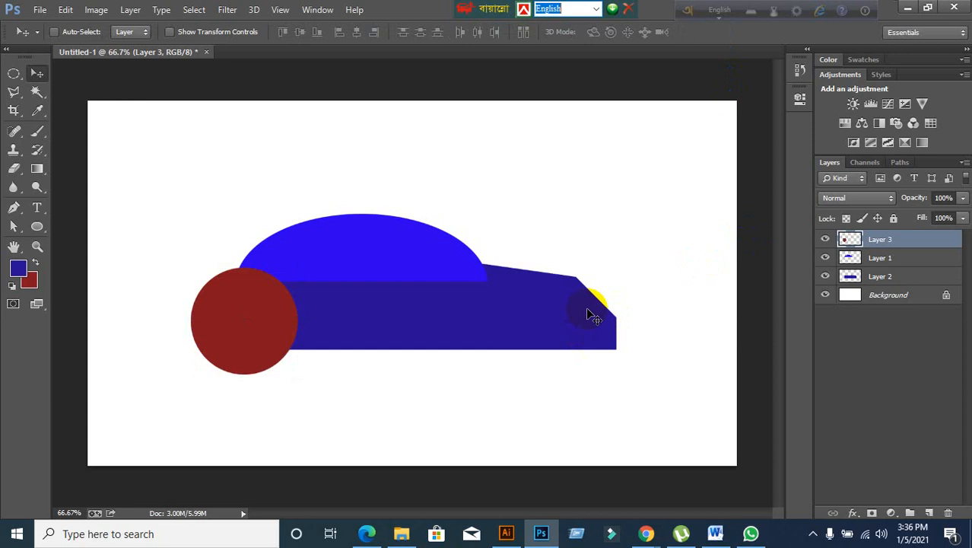
# Step: Duplicate the red wheel layer and undo a trial move of the copy
pyautogui.click(825, 239)
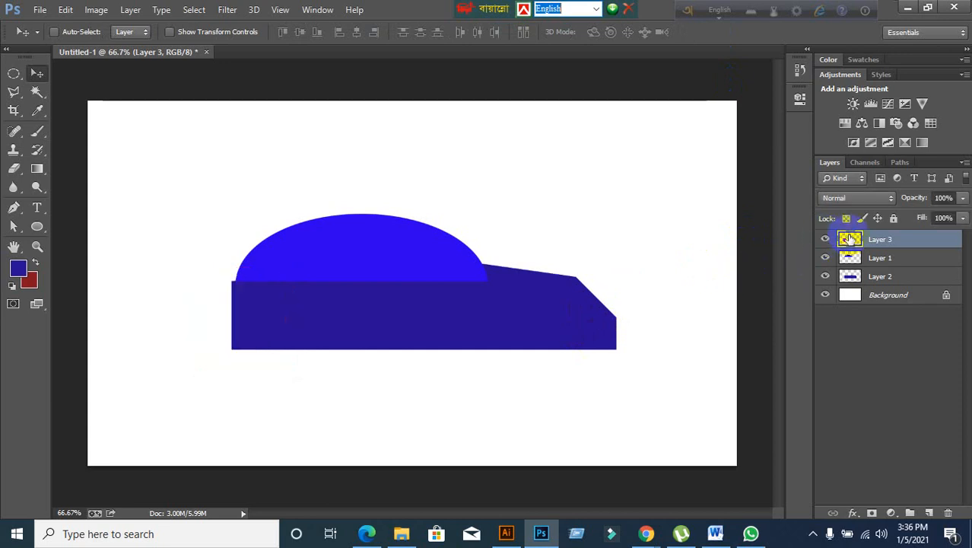
pyautogui.hotkey('ctrl', 'j')
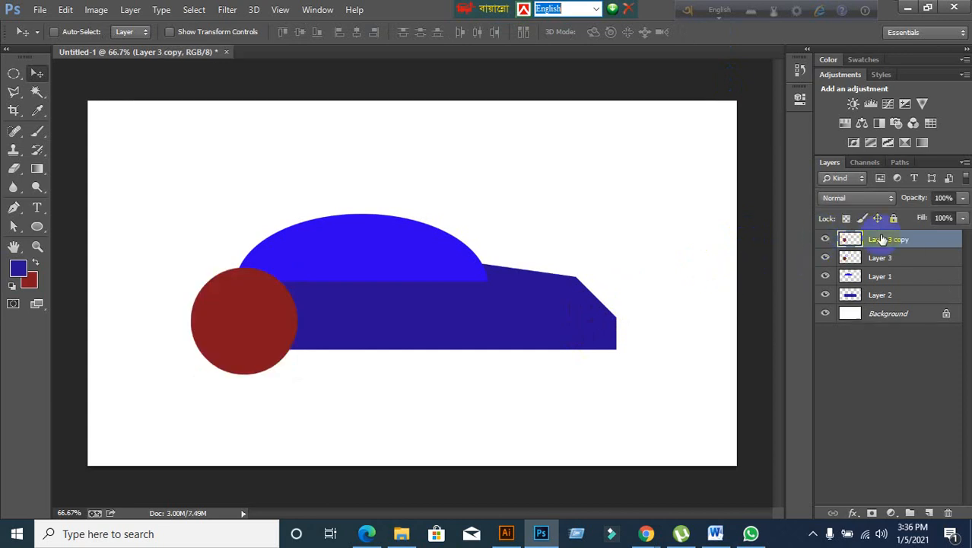
pyautogui.moveTo(282, 305); pyautogui.dragTo(228, 238)
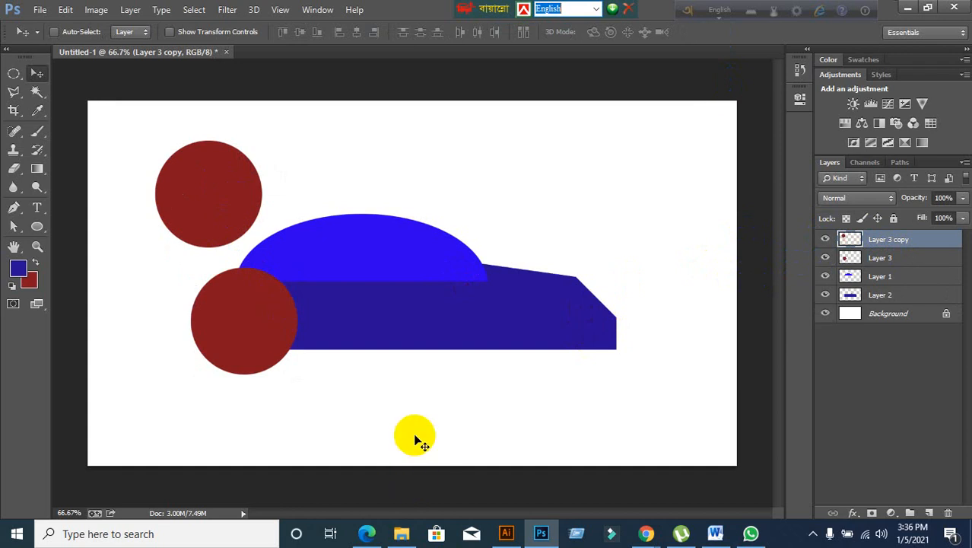
pyautogui.hotkey('ctrl', 'z')
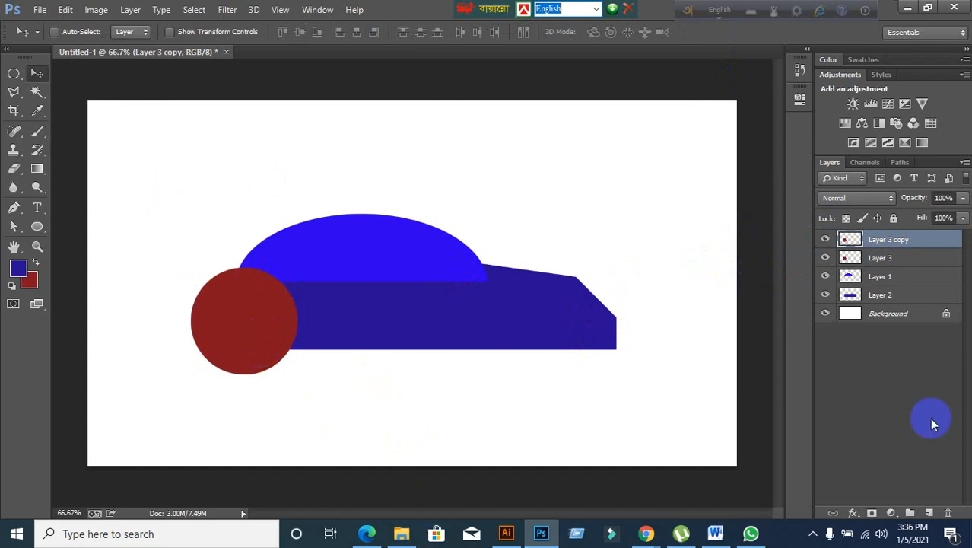
# Step: Load the duplicated wheel's outline as a selection, set the foreground color to green #0ad600, and fill the selection with it
pyautogui.keyDown('ctrl'); pyautogui.click(850, 242); pyautogui.keyUp('ctrl')
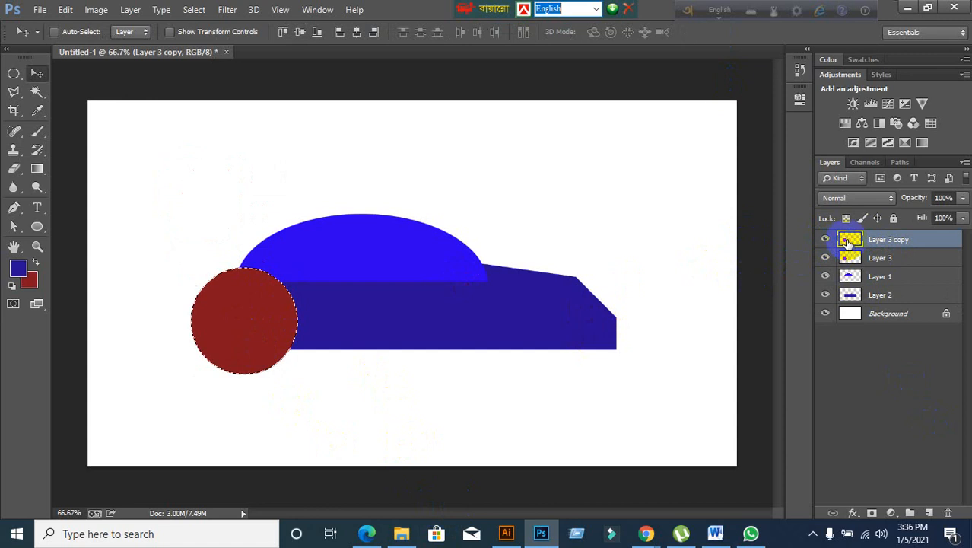
pyautogui.click(21, 273)
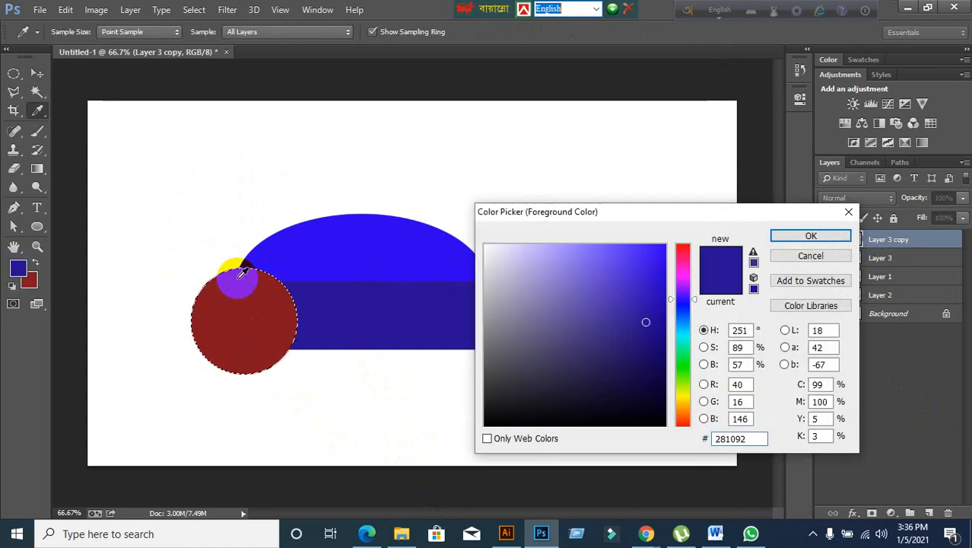
pyautogui.click(683, 366)
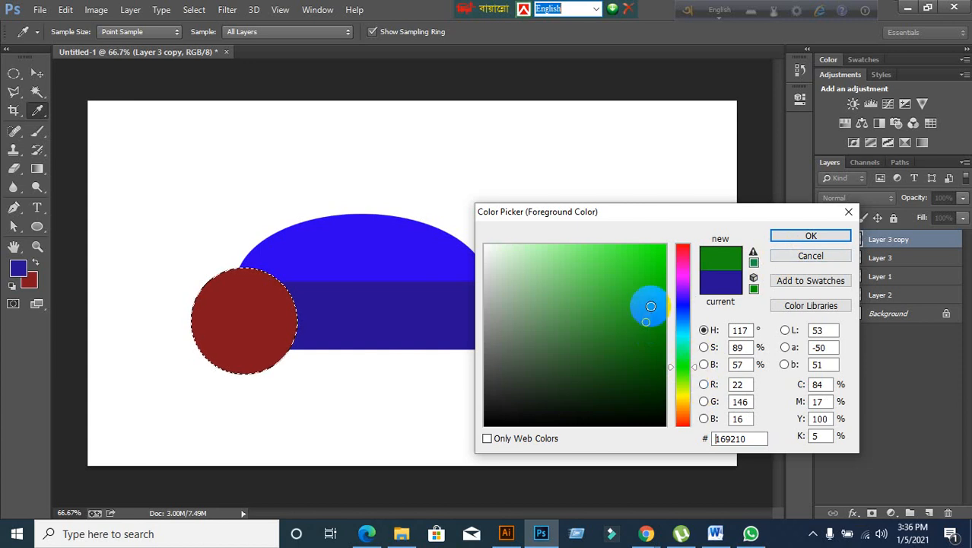
pyautogui.moveTo(650, 306)
pyautogui.mouseDown()
pyautogui.moveTo(655, 271)
pyautogui.moveTo(668, 273)
pyautogui.mouseUp()
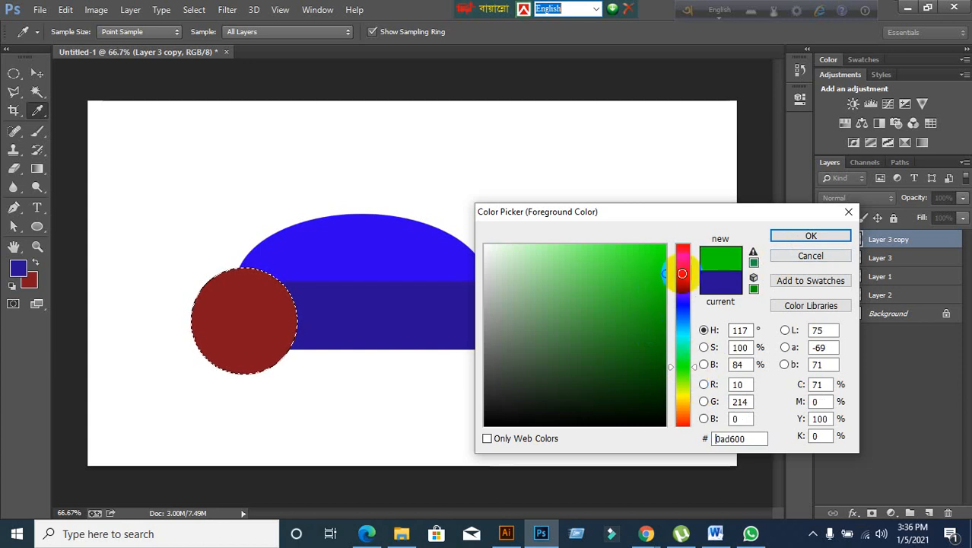
pyautogui.click(810, 236)
pyautogui.press('v')
pyautogui.hotkey('alt', 'BackSpace')
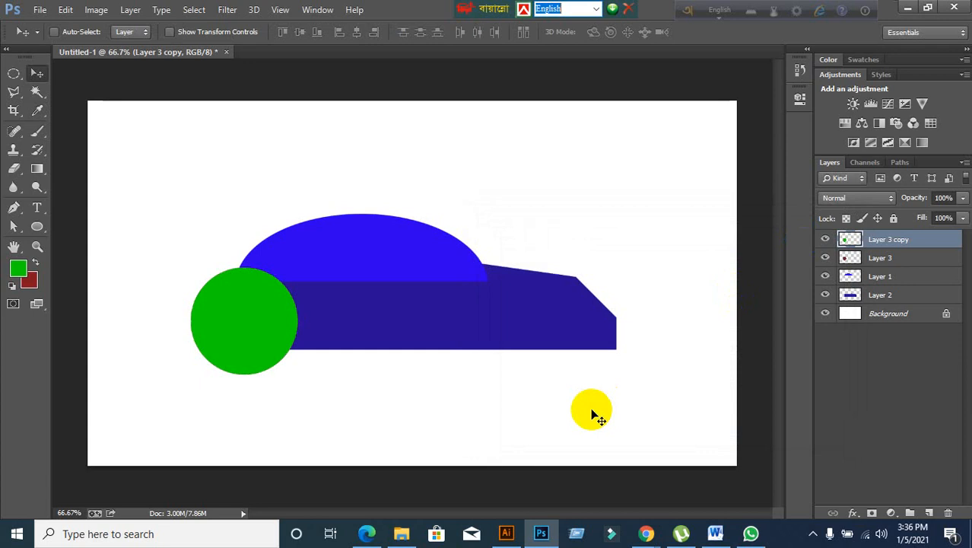
# Step: Scale the green circle proportionally about its center to 66.67% inside the red wheel
pyautogui.hotkey('ctrl', 't')
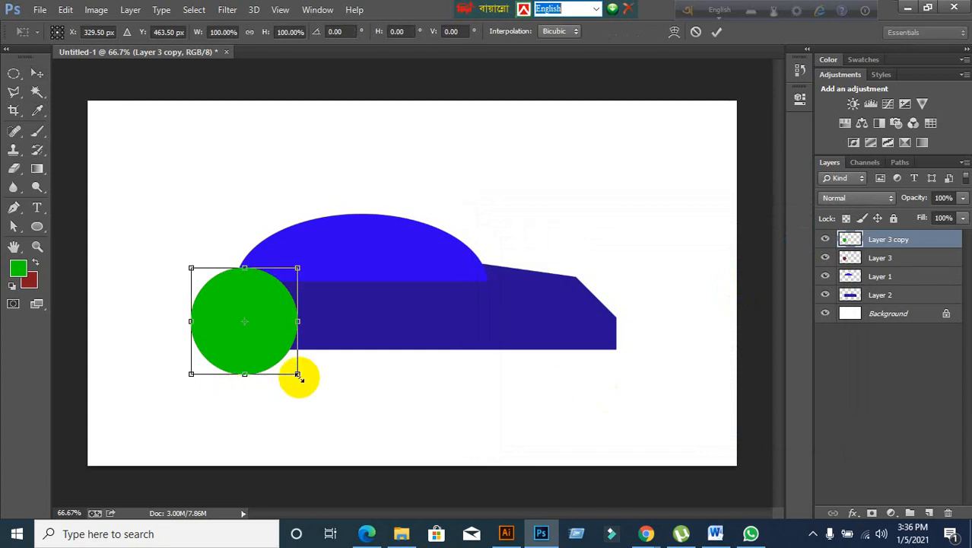
pyautogui.moveTo(299, 376); pyautogui.dragTo(283, 357)
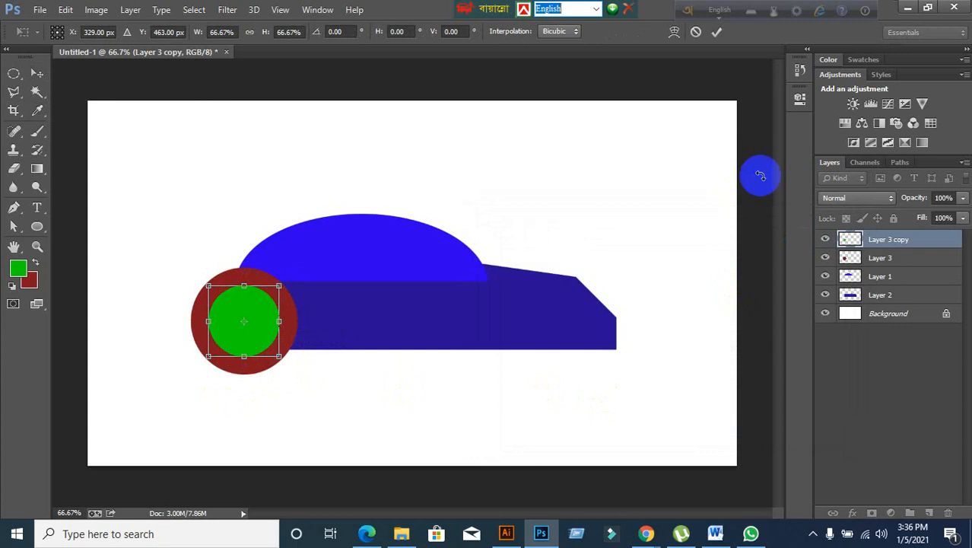
pyautogui.click(716, 34)
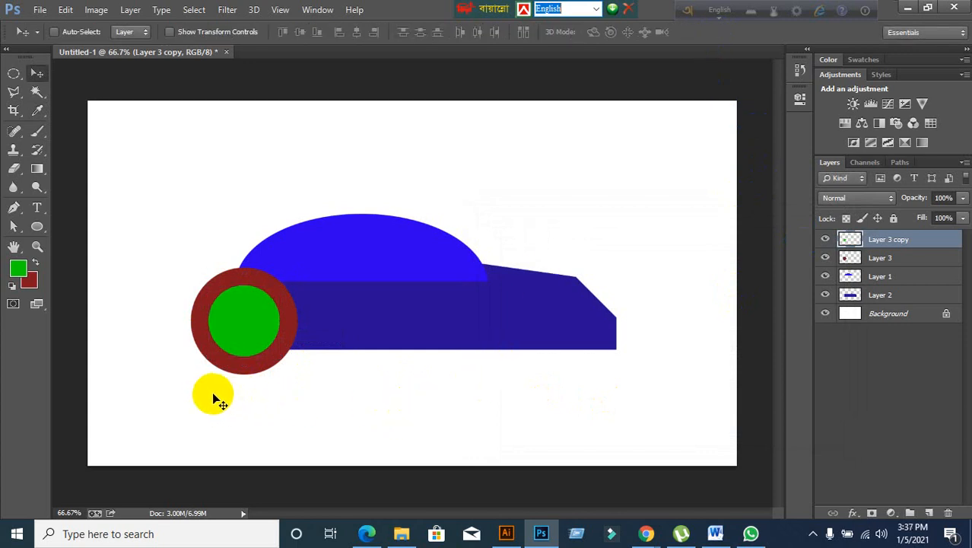
# Step: Try selecting several car layers together and moving or duplicating them with the Move tool, undoing each trial
pyautogui.moveTo(203, 395); pyautogui.dragTo(332, 355)
pyautogui.hotkey('ctrl', 'z')
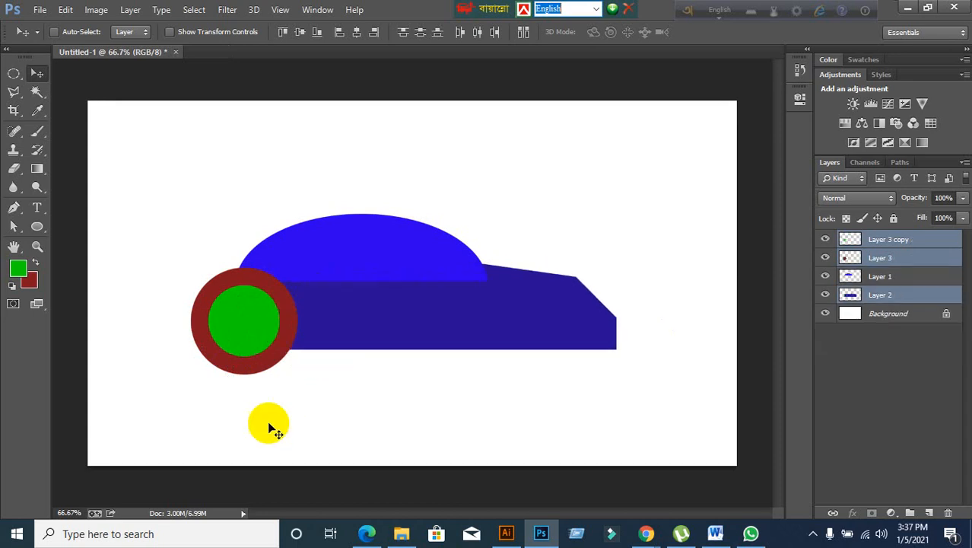
pyautogui.moveTo(236, 321); pyautogui.dragTo(296, 334)
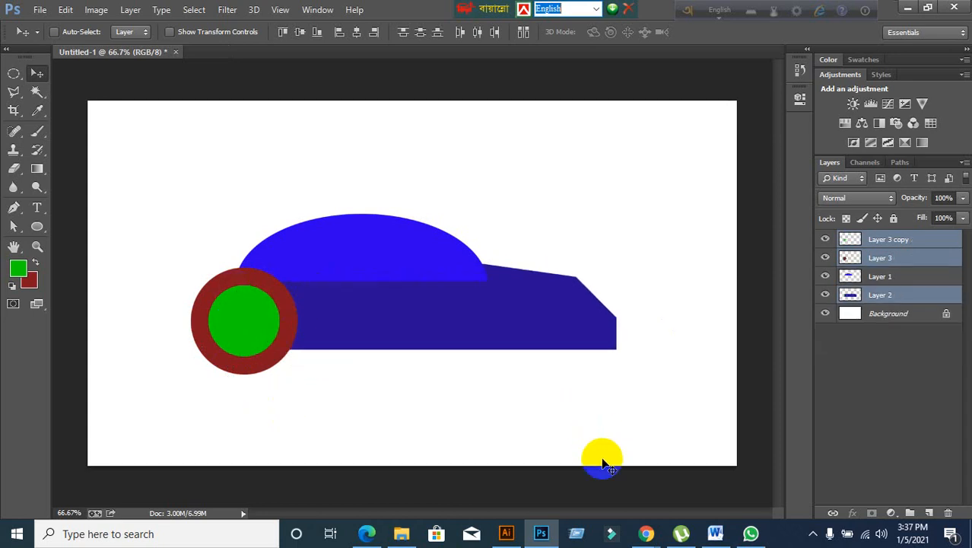
pyautogui.click(946, 296)
pyautogui.moveTo(275, 331)
pyautogui.mouseDown()
pyautogui.moveTo(243, 320)
pyautogui.moveTo(261, 278)
pyautogui.moveTo(263, 286)
pyautogui.mouseUp()
pyautogui.keyDown('ctrl'); pyautogui.keyDown('shift'); pyautogui.click(264, 287); pyautogui.keyUp('shift'); pyautogui.keyUp('ctrl')
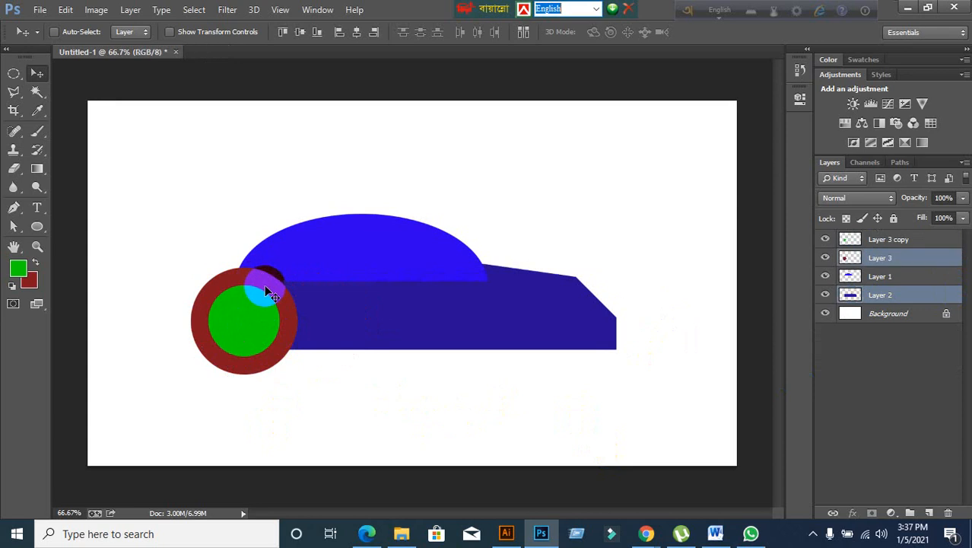
pyautogui.moveTo(258, 333); pyautogui.dragTo(309, 333)
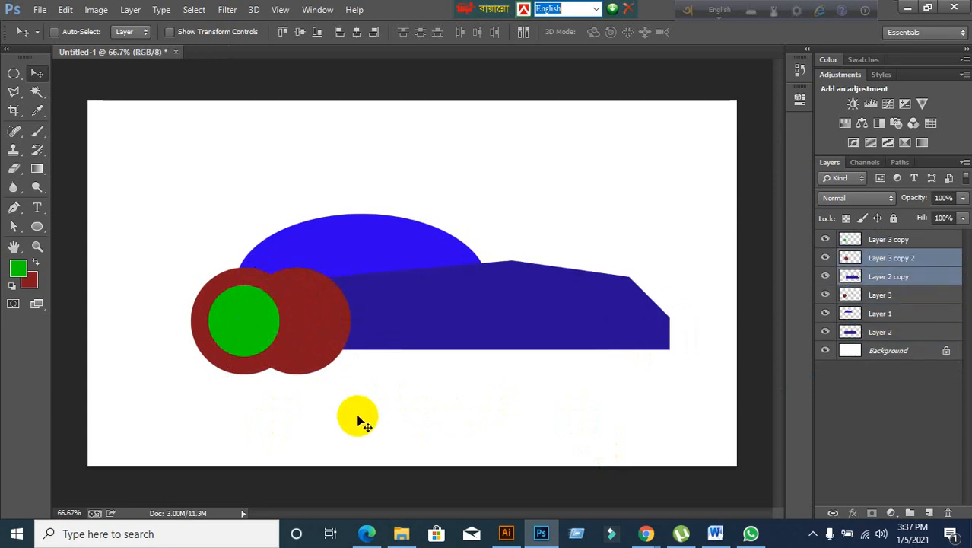
pyautogui.hotkey('ctrl', 'z')
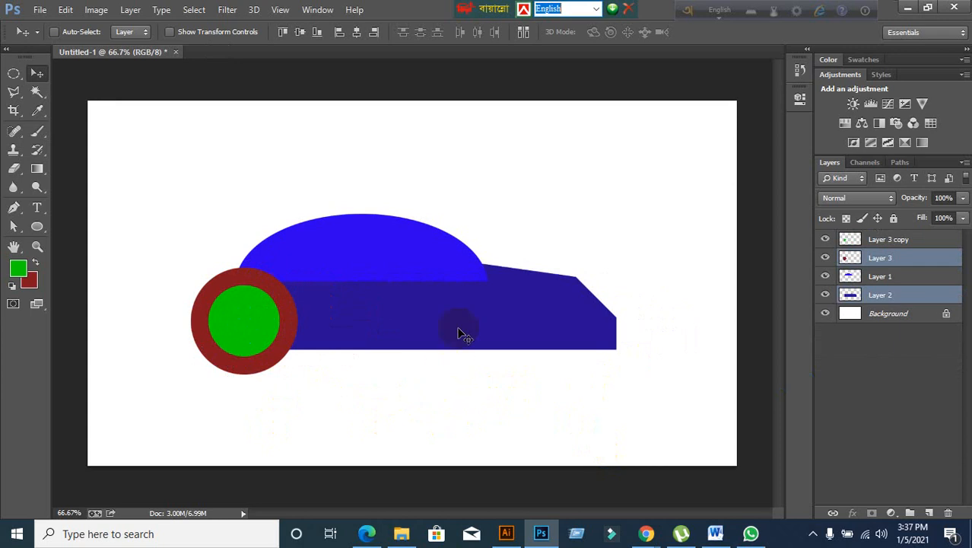
pyautogui.moveTo(459, 333); pyautogui.dragTo(612, 390)
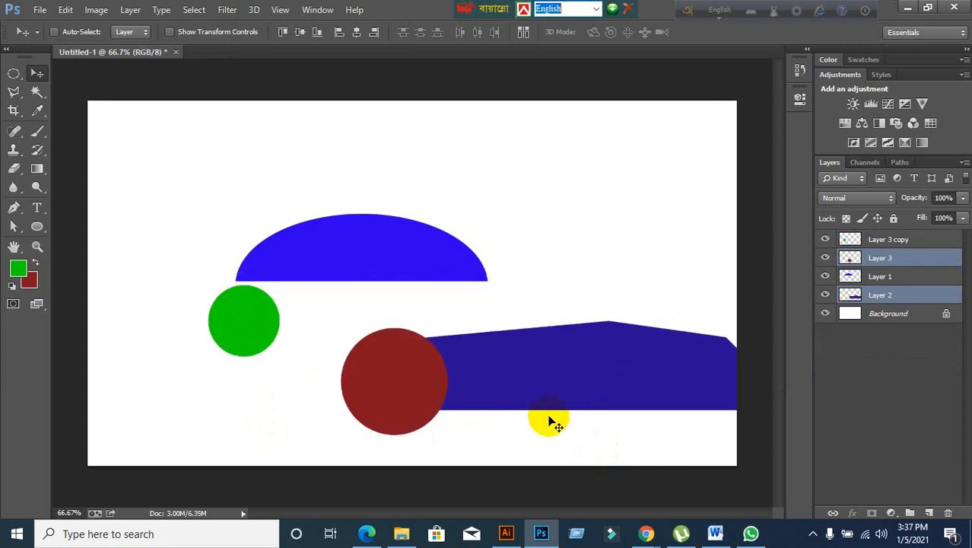
pyautogui.hotkey('ctrl', 'z')
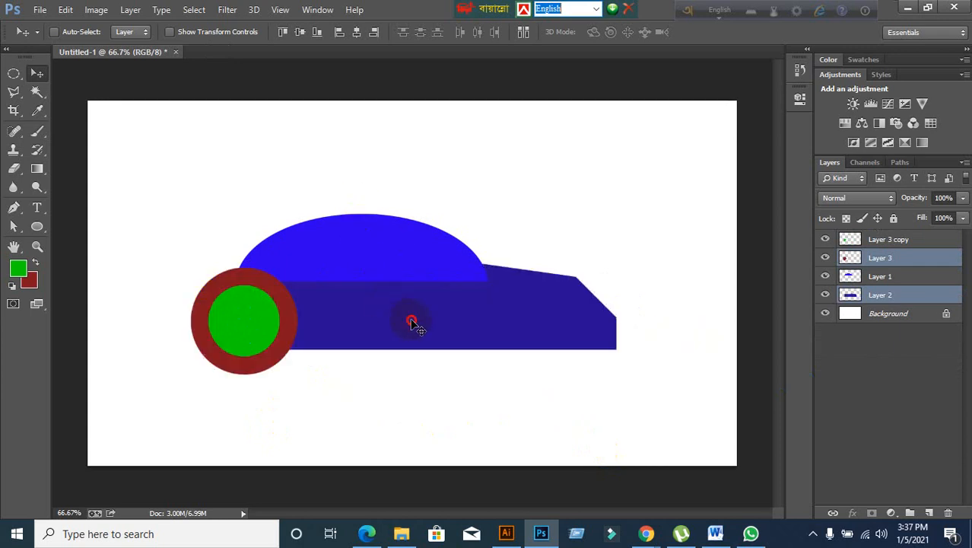
pyautogui.moveTo(410, 322); pyautogui.dragTo(463, 285)
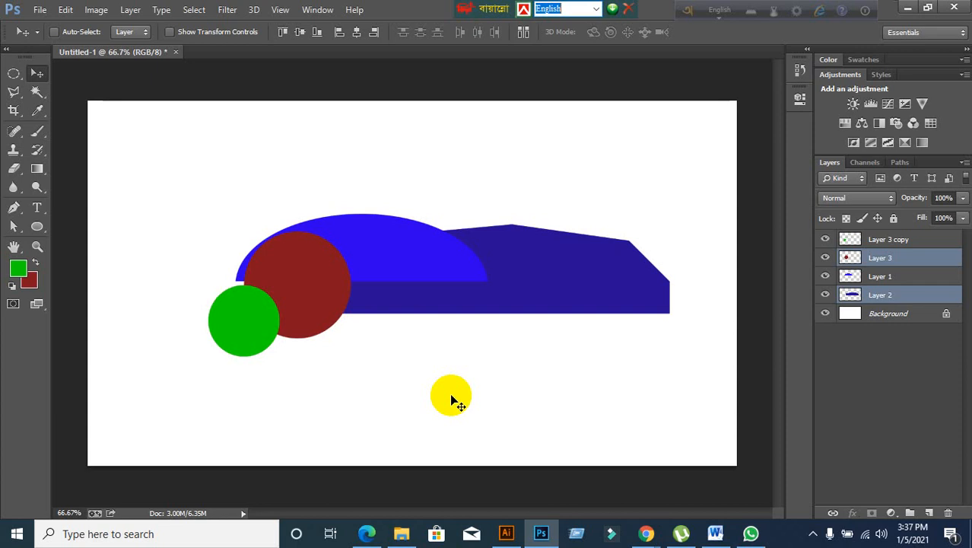
pyautogui.hotkey('ctrl', 'z')
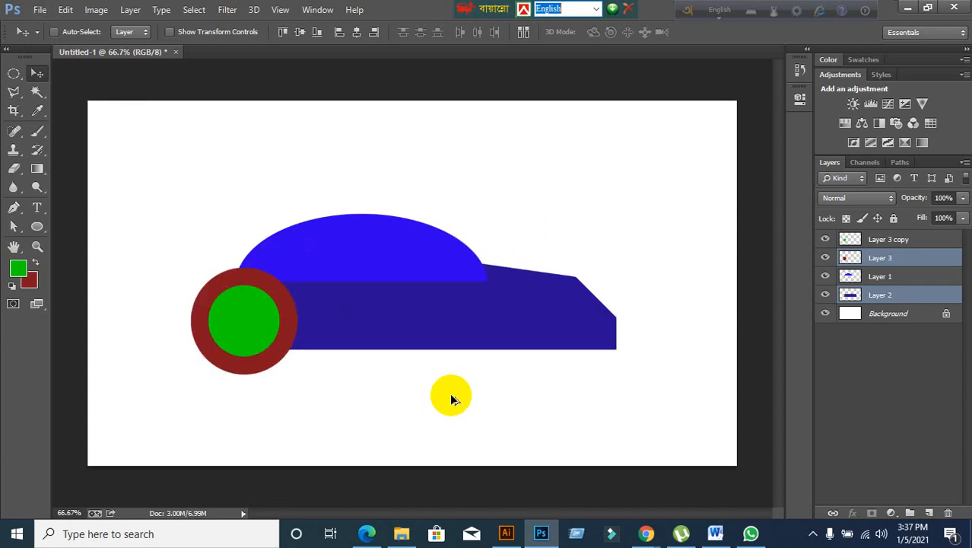
# Step: Undo the scaling and green fill of the wheel copy, then undo a further trial move
pyautogui.hotkey('ctrl', 'alt', 'z')
pyautogui.hotkey('ctrl', 'alt', 'z')
pyautogui.hotkey('ctrl', 'alt', 'z')
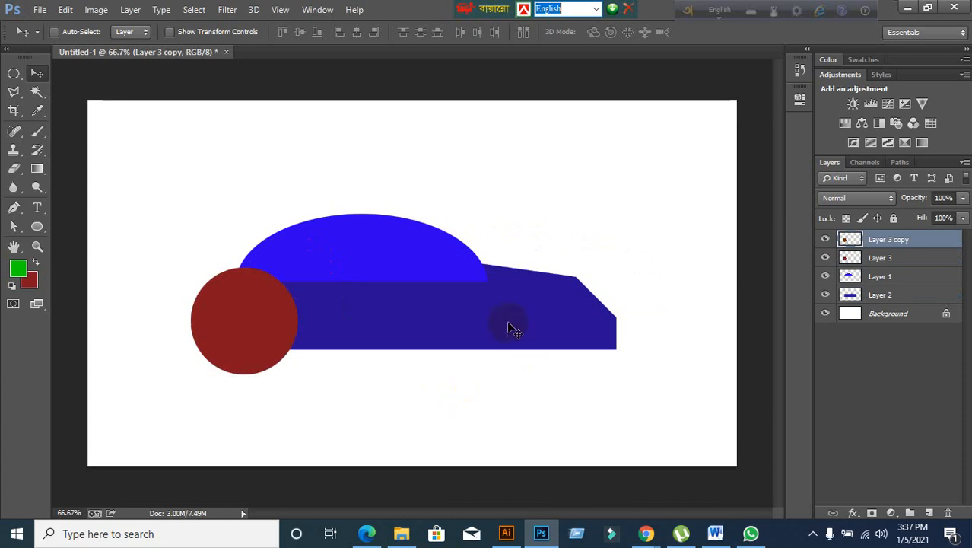
pyautogui.moveTo(507, 320); pyautogui.dragTo(569, 350)
pyautogui.hotkey('ctrl', 'z')
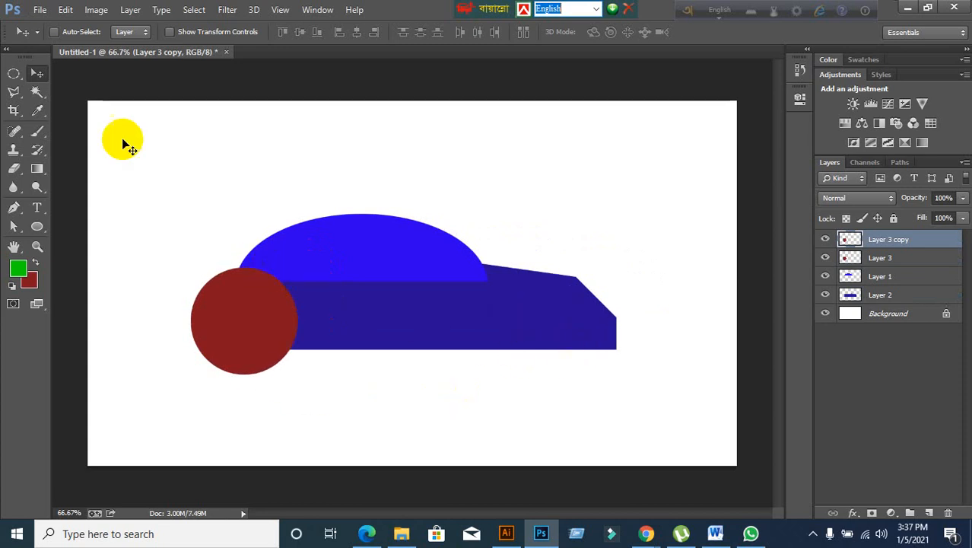
# Step: Turn on layer Auto-Select for the Move tool and test it by moving the car body, undoing the move
pyautogui.click(55, 31)
pyautogui.click(469, 332)
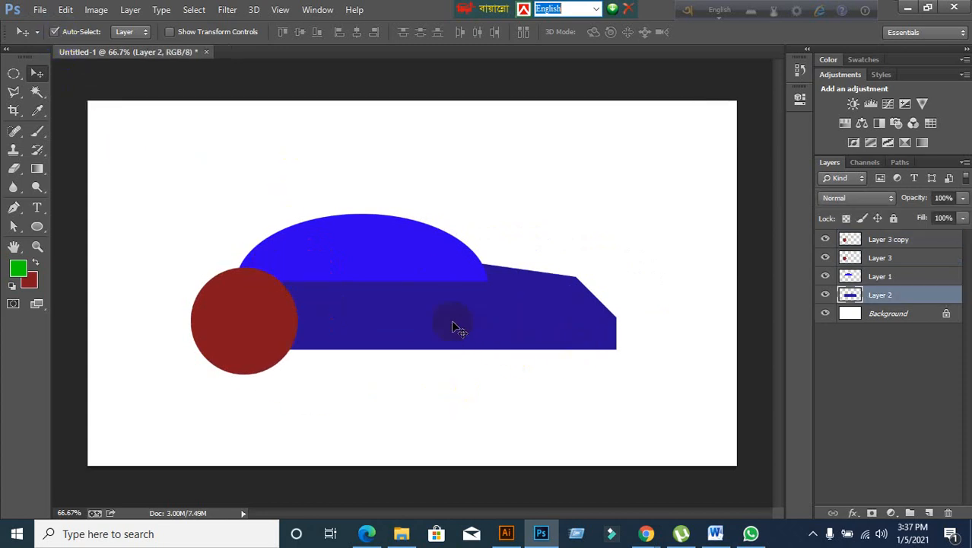
pyautogui.moveTo(454, 324); pyautogui.dragTo(572, 347)
pyautogui.hotkey('ctrl', 'z')
# Step: Try moving the red wheel circles away from the car's rear and undo back to a single wheel layer
pyautogui.moveTo(238, 324); pyautogui.dragTo(334, 401)
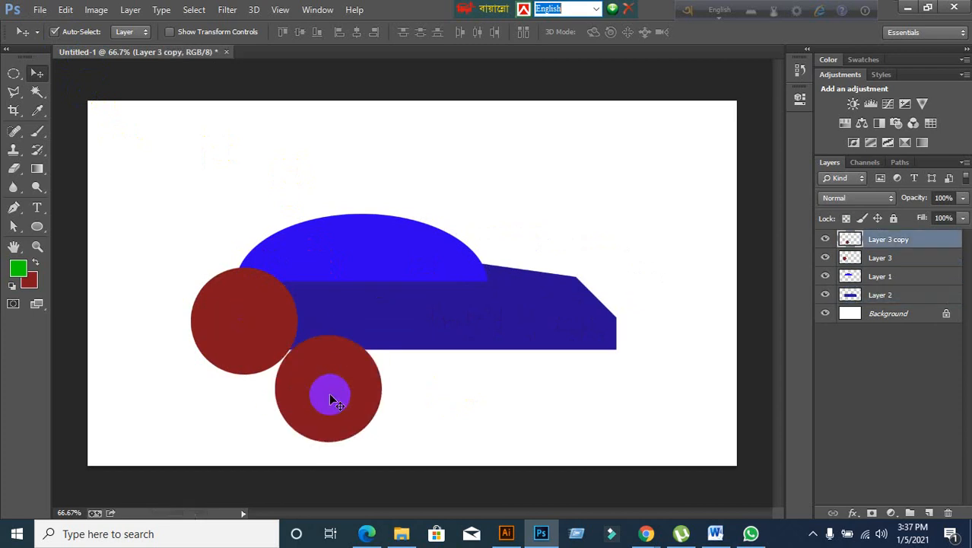
pyautogui.hotkey('ctrl', 'z')
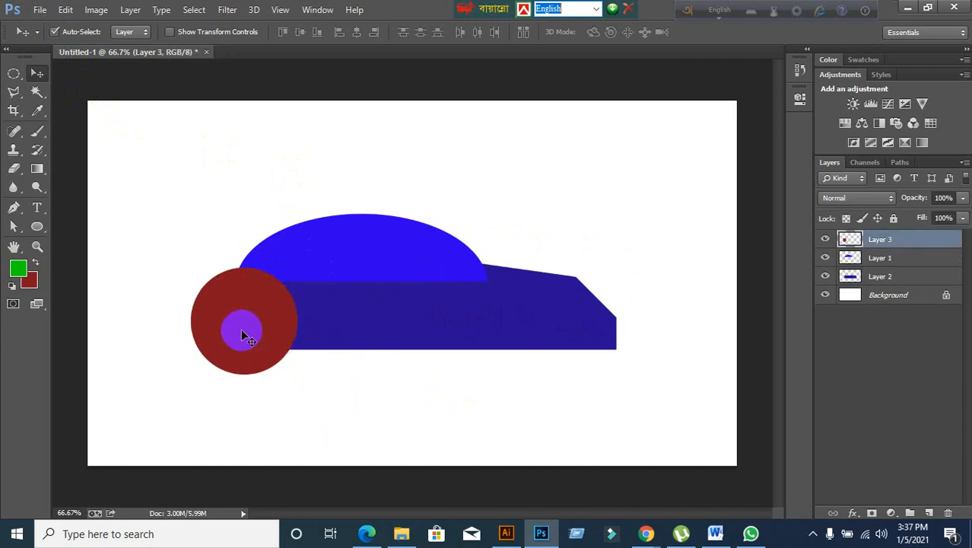
pyautogui.moveTo(241, 328); pyautogui.dragTo(361, 409)
pyautogui.hotkey('ctrl', 'z')
pyautogui.moveTo(248, 315); pyautogui.dragTo(383, 395)
pyautogui.hotkey('ctrl', 'z')
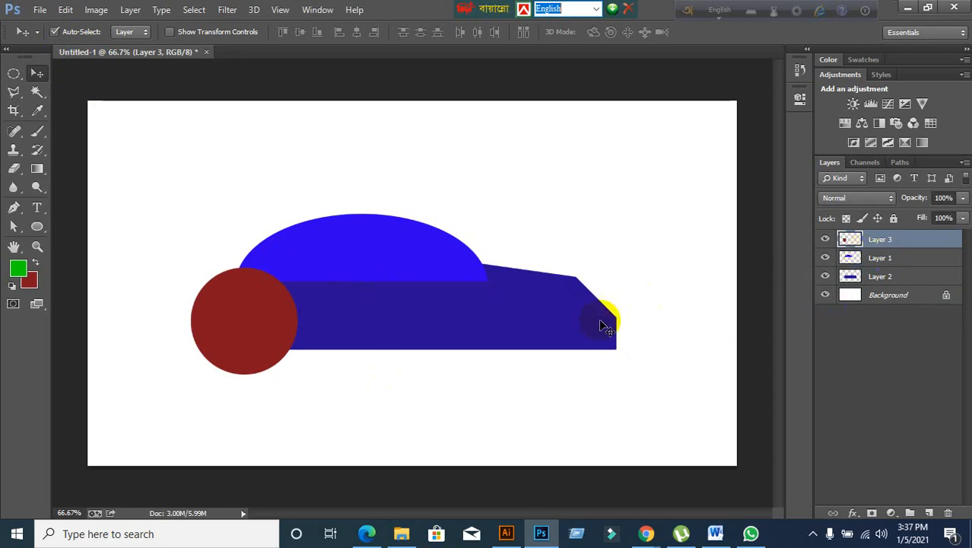
# Step: Select the red wheel layer, toggle its visibility off and on to identify it, and duplicate it
pyautogui.click(885, 262)
pyautogui.click(888, 276)
pyautogui.click(892, 258)
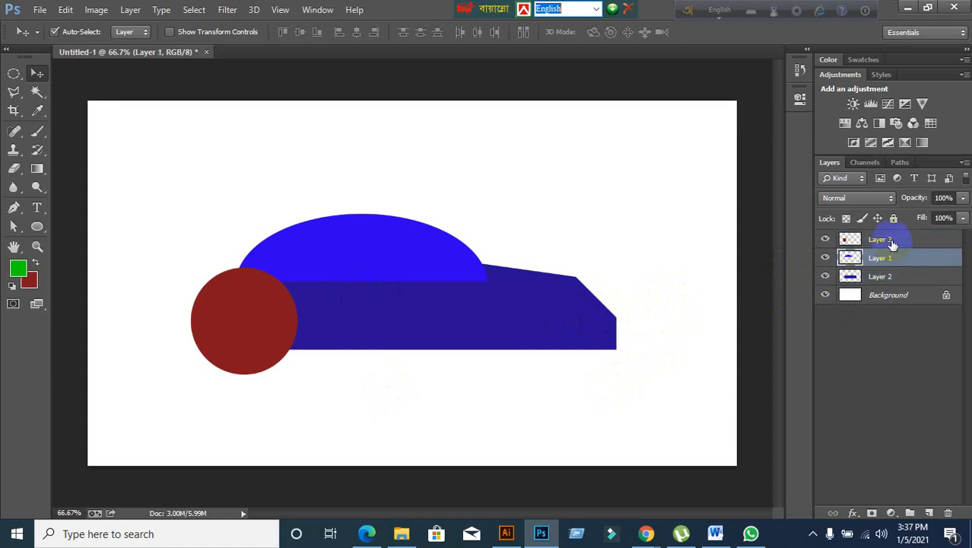
pyautogui.click(893, 238)
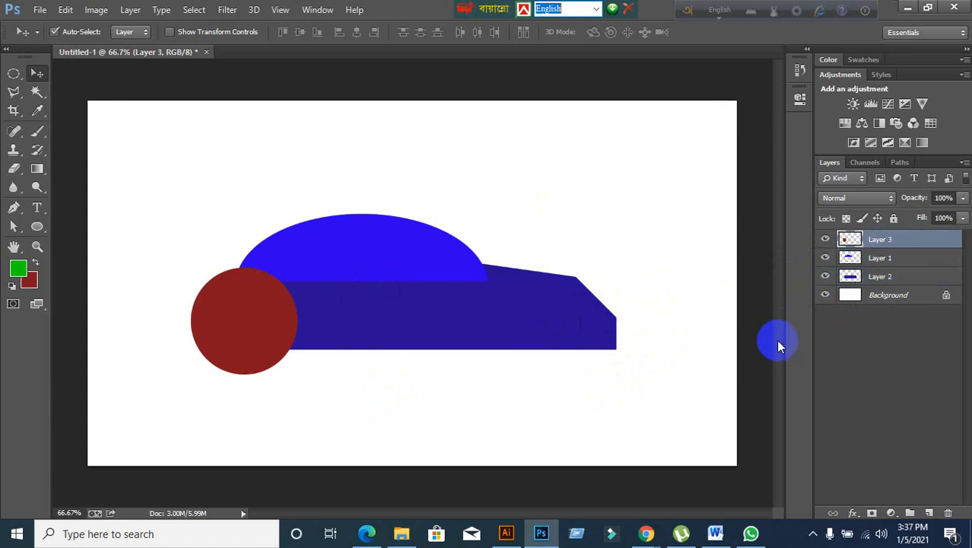
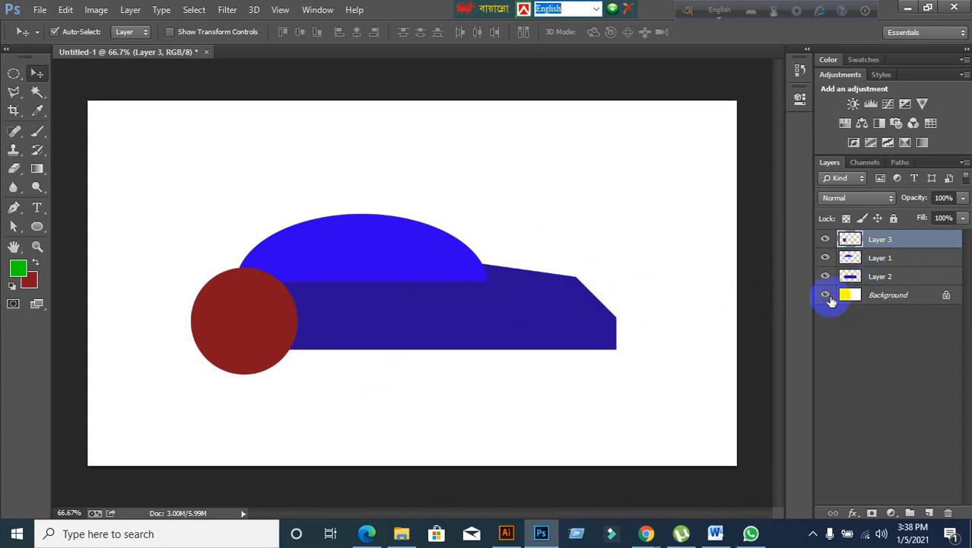
pyautogui.click(826, 240)
pyautogui.click(825, 240)
pyautogui.hotkey('ctrl', 'j')
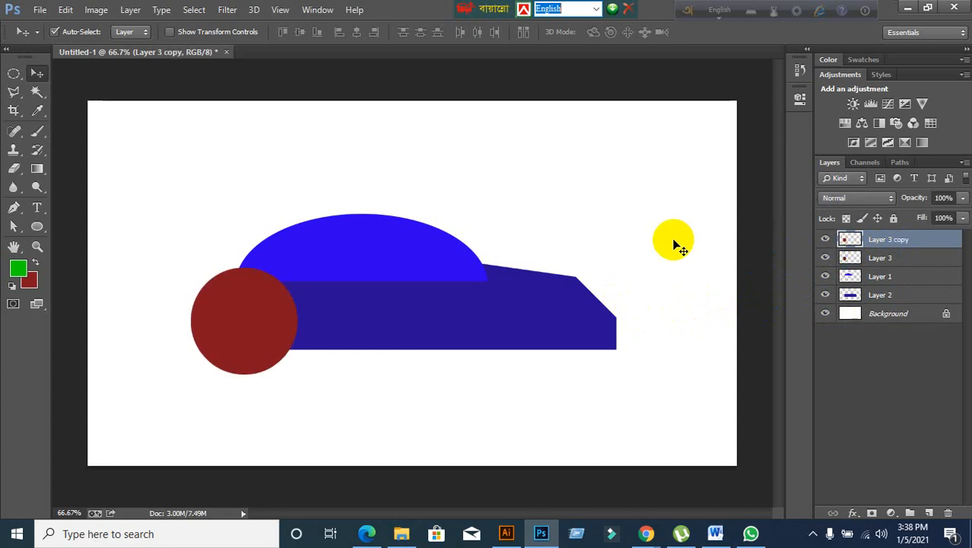
# Step: Load the wheel copy's outline as a selection, fill it with the green foreground color, and deselect
pyautogui.keyDown('ctrl'); pyautogui.click(849, 240); pyautogui.keyUp('ctrl')
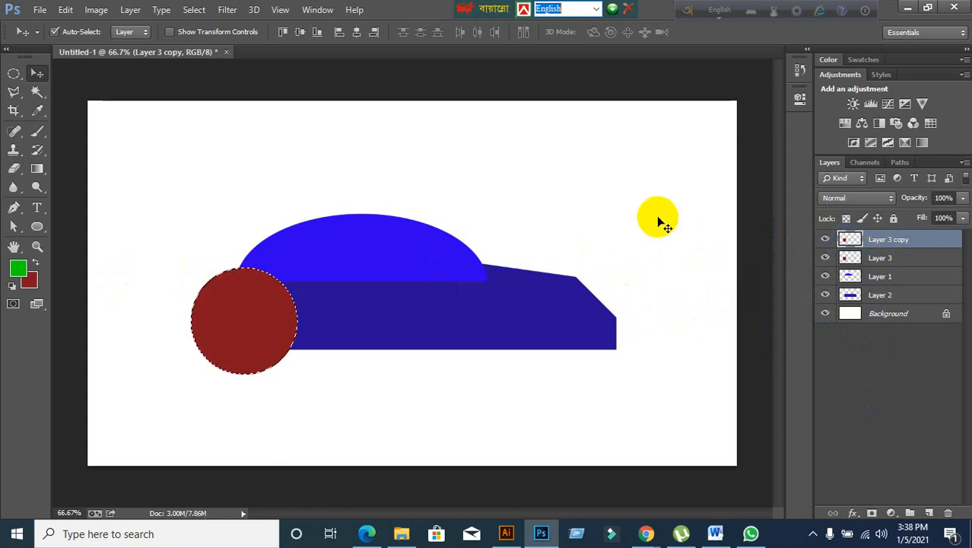
pyautogui.hotkey('alt', 'BackSpace')
pyautogui.hotkey('ctrl', 'd')
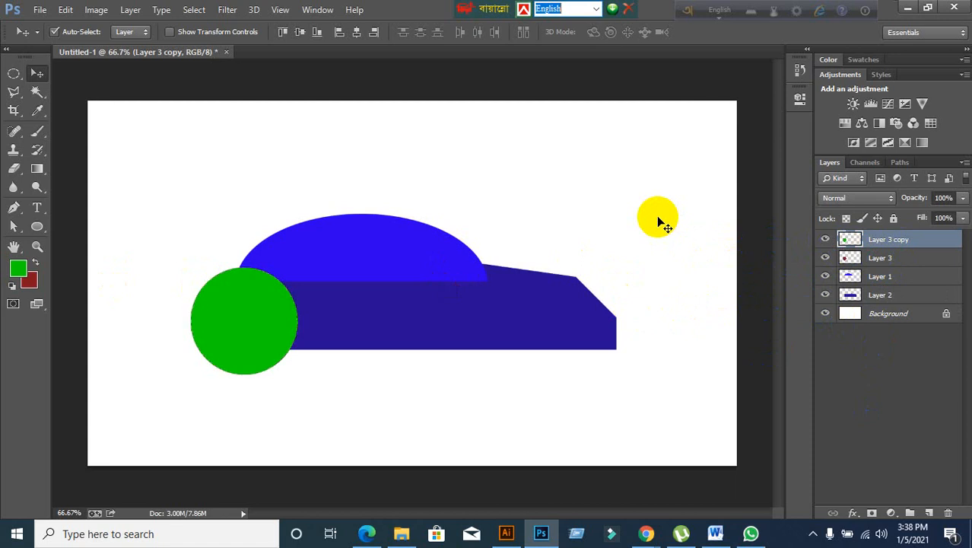
# Step: Scale the green circle proportionally about its center to about 69% as the wheel's hub
pyautogui.hotkey('ctrl', 't')
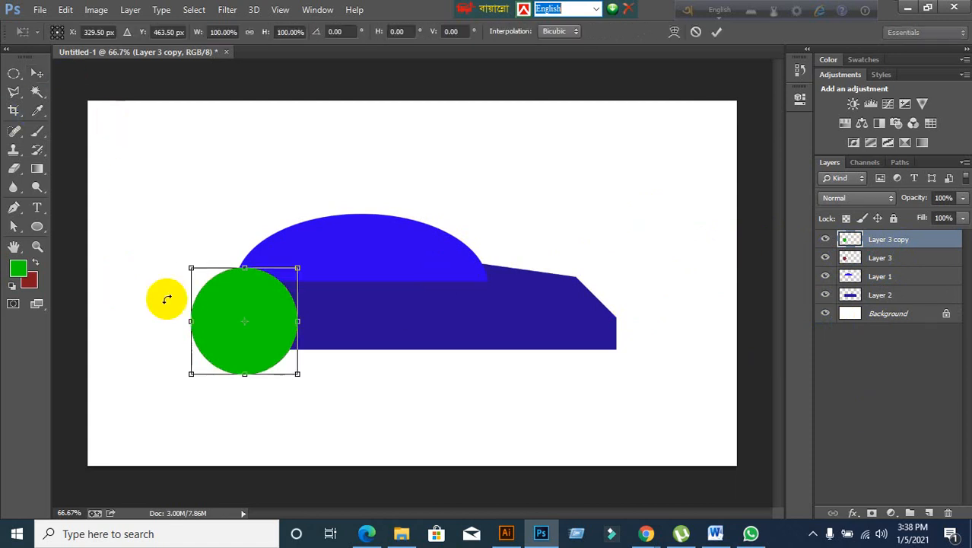
pyautogui.moveTo(297, 374); pyautogui.dragTo(280, 359)
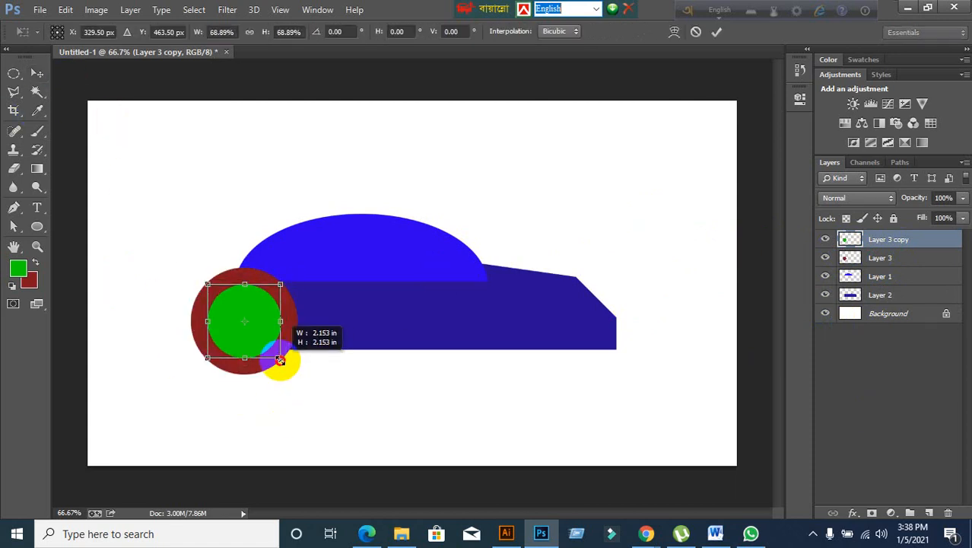
pyautogui.click(716, 32)
# Step: Select the green hub and red tire together, duplicate them horizontally beneath the dome's front end, and deselect the layers
pyautogui.click(247, 408)
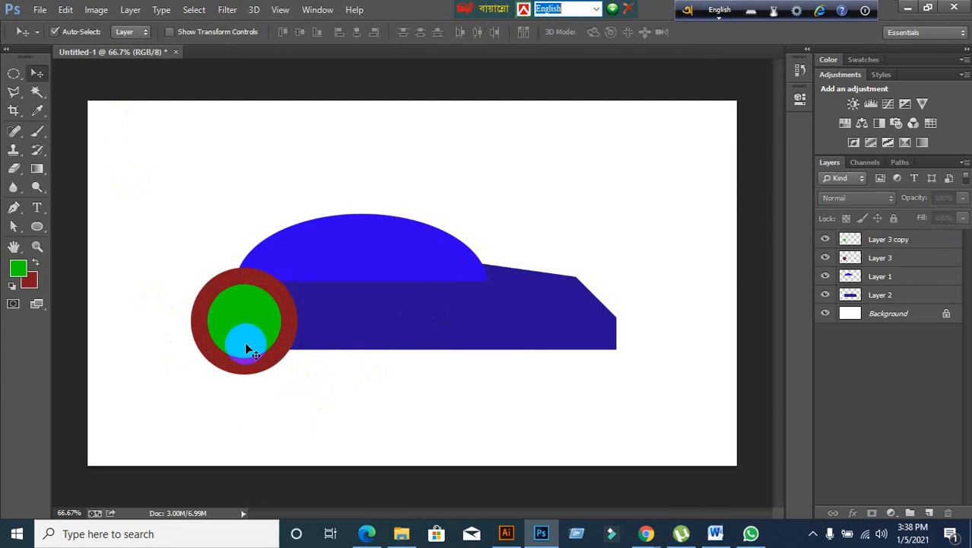
pyautogui.click(246, 340)
pyautogui.moveTo(246, 343); pyautogui.dragTo(469, 386)
pyautogui.keyDown('shift'); pyautogui.click(245, 371); pyautogui.keyUp('shift')
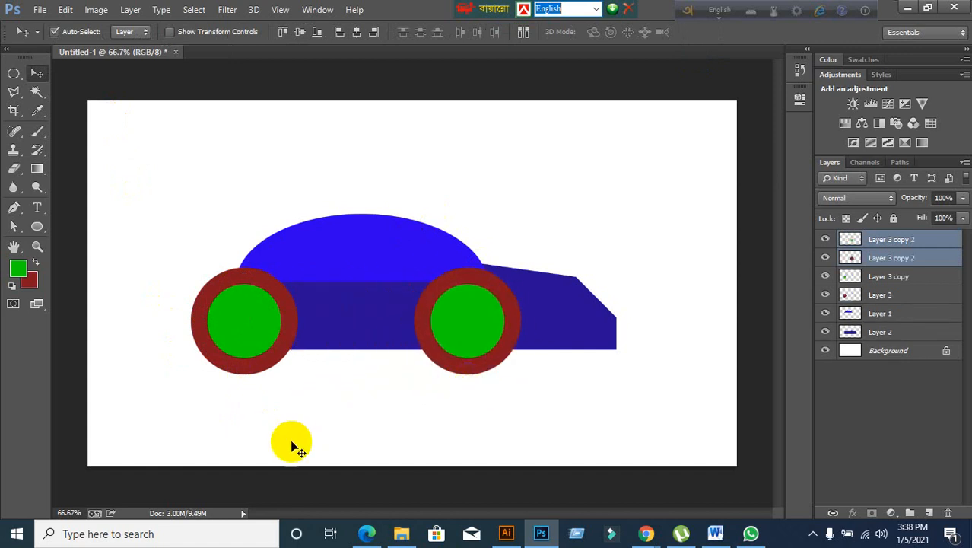
pyautogui.click(335, 423)
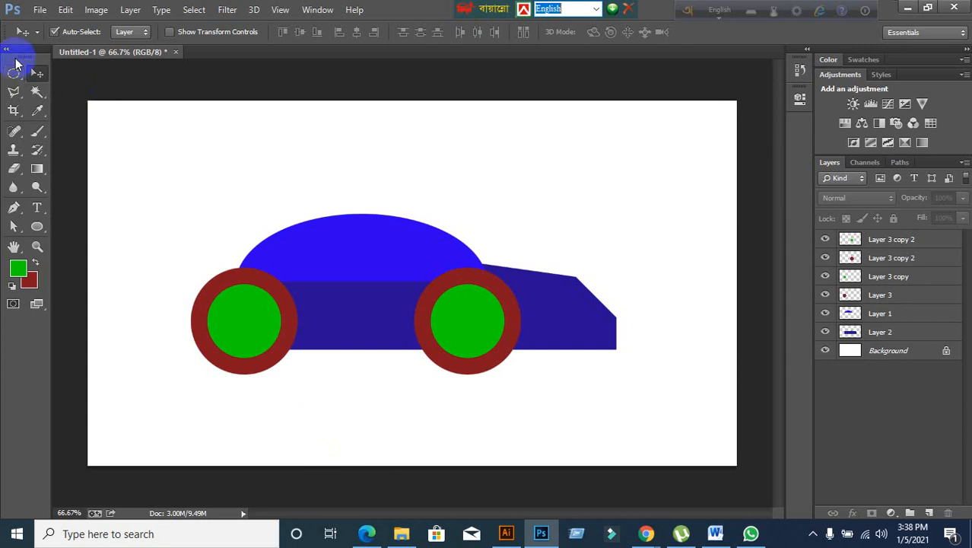
# Step: Make a rectangular selection between the two wheels, overlapping the dome's lower edge and the body, and add a new layer on top
pyautogui.click(13, 73)
pyautogui.click(91, 71)
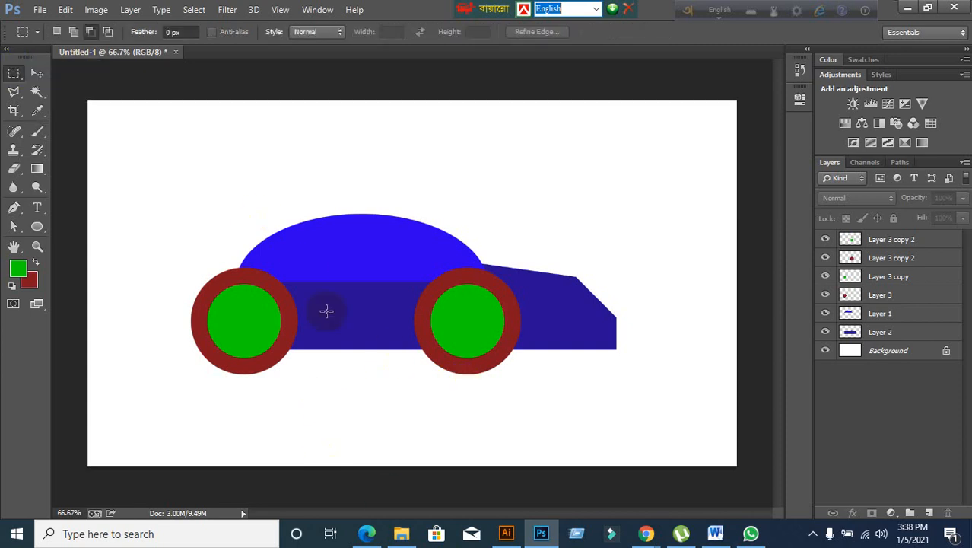
pyautogui.moveTo(302, 268); pyautogui.dragTo(407, 307)
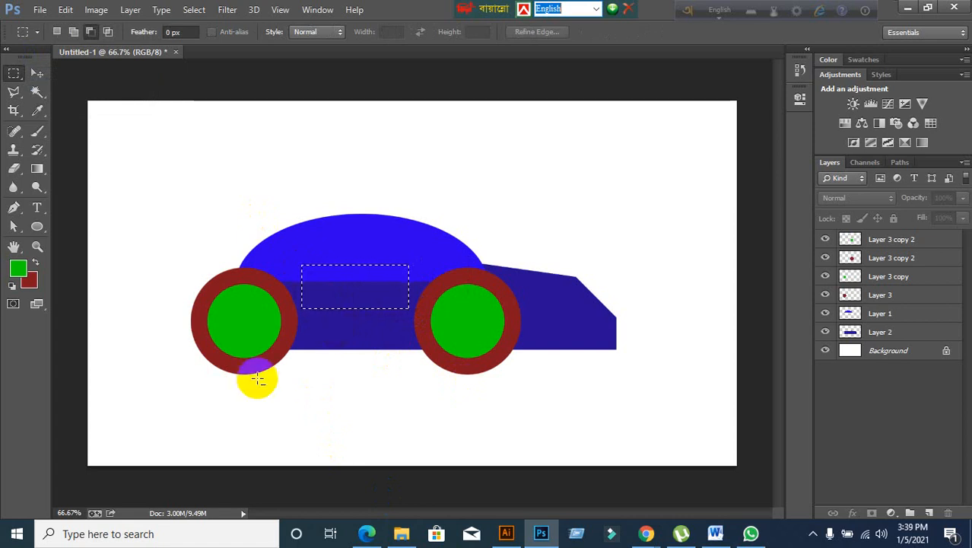
pyautogui.click(916, 239)
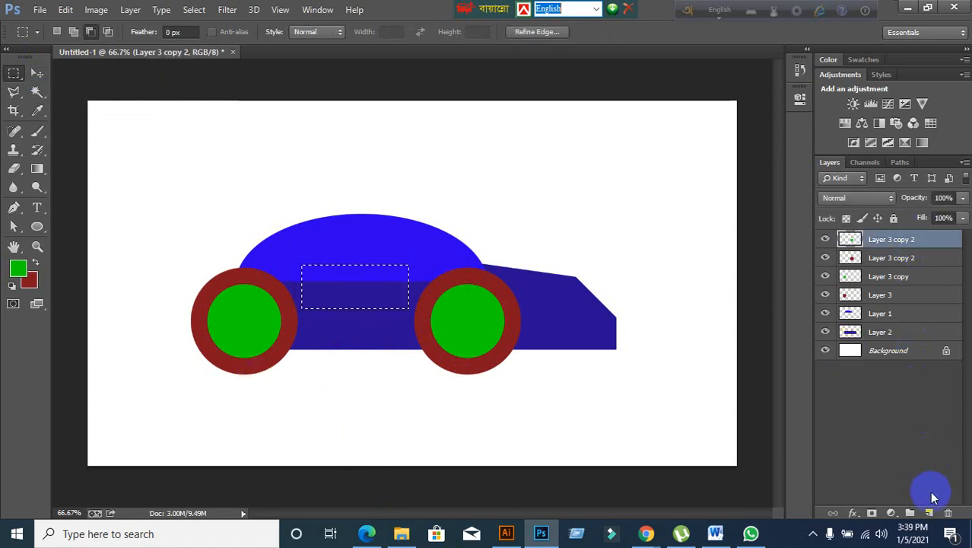
pyautogui.click(929, 513)
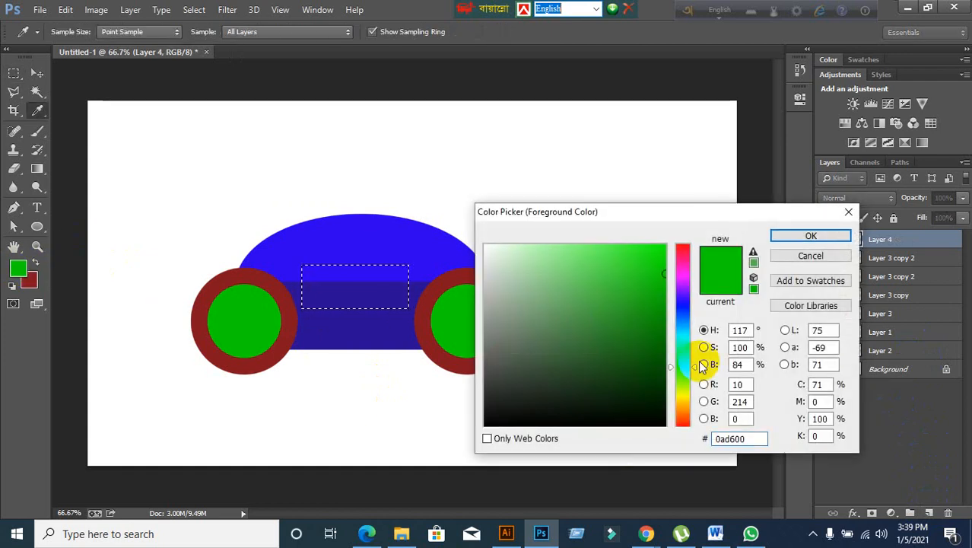
# Step: Set the foreground color to teal #00d6ab, fill the rectangular selection between the wheels with it, and deselect
pyautogui.click(687, 340)
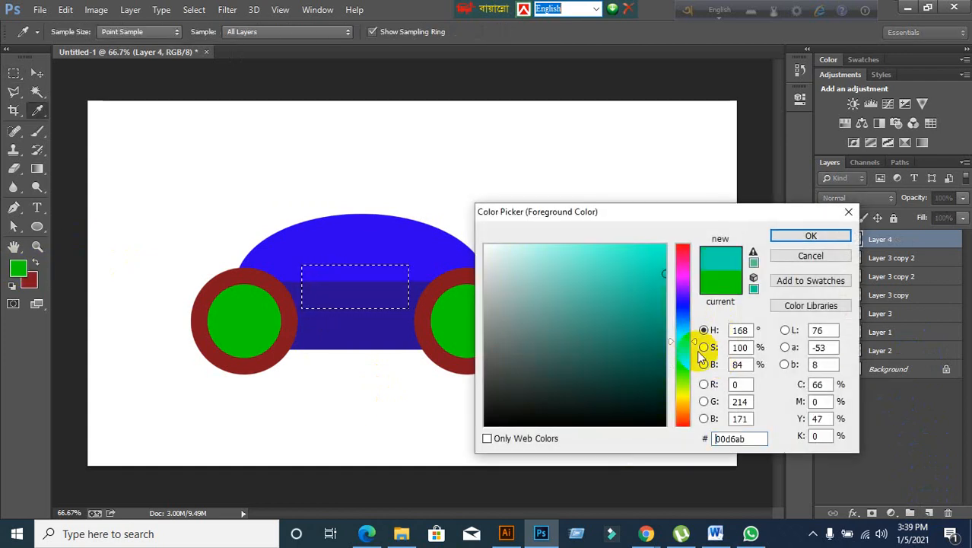
pyautogui.click(804, 238)
pyautogui.hotkey('alt', 'BackSpace')
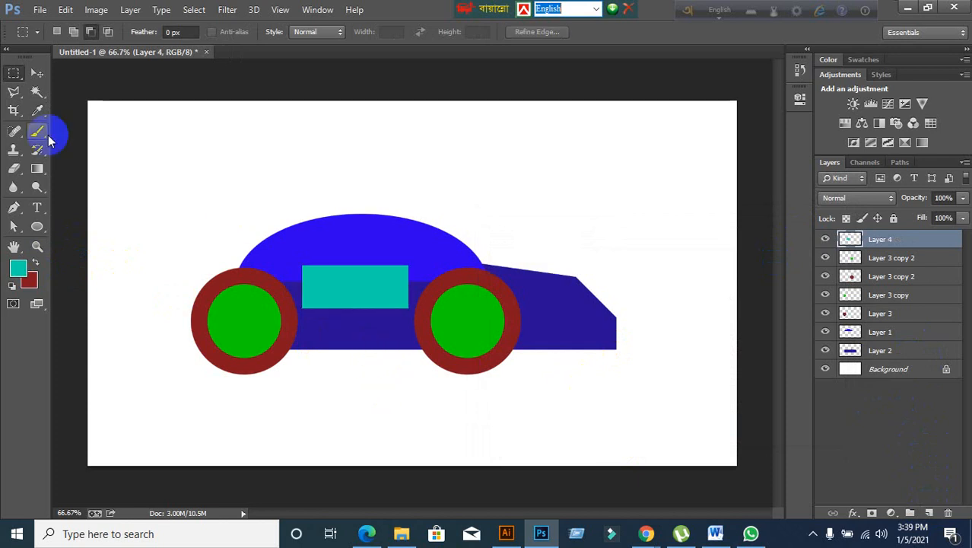
# Step: Toggle the teal rectangle layer's visibility to identify it, duplicate the layer, and load the copy's outline as a selection
pyautogui.click(36, 72)
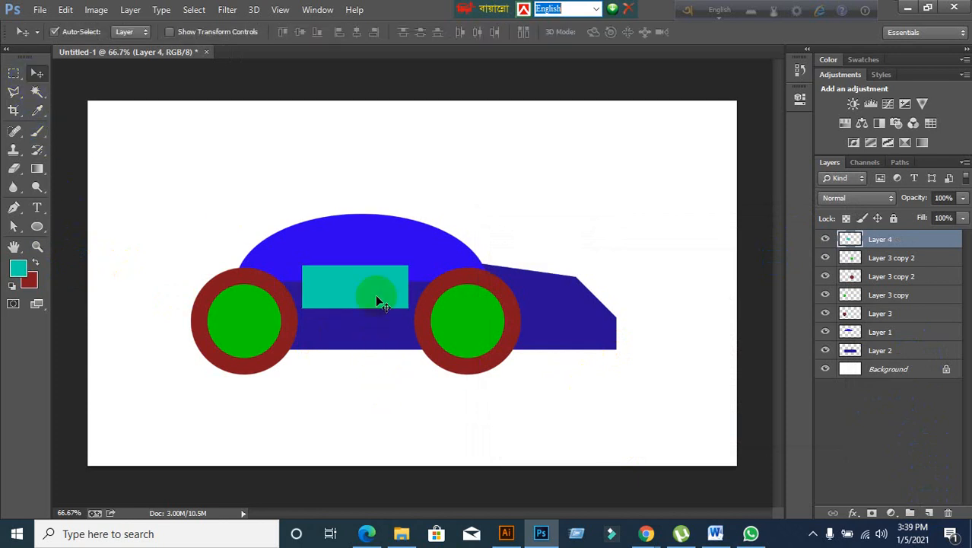
pyautogui.click(826, 239)
pyautogui.click(825, 239)
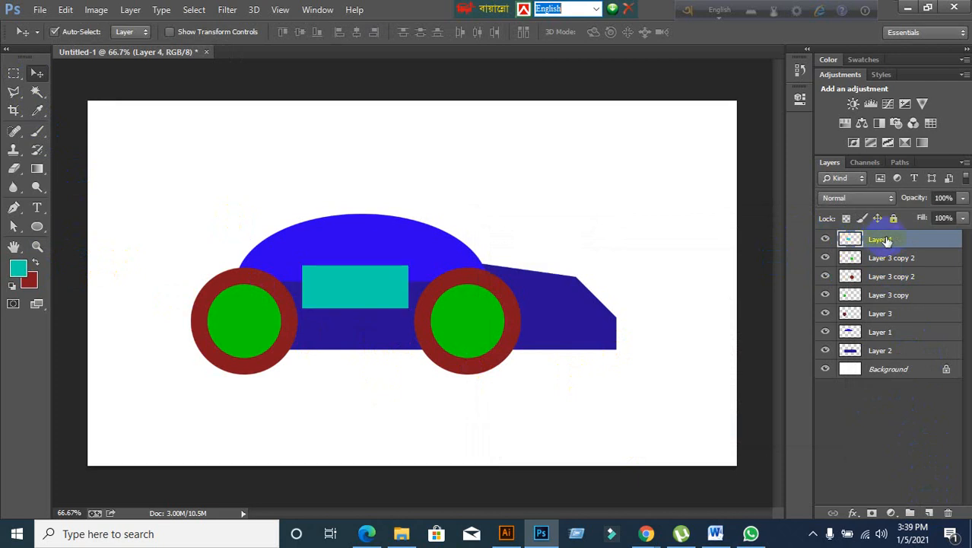
pyautogui.hotkey('ctrl', 'j')
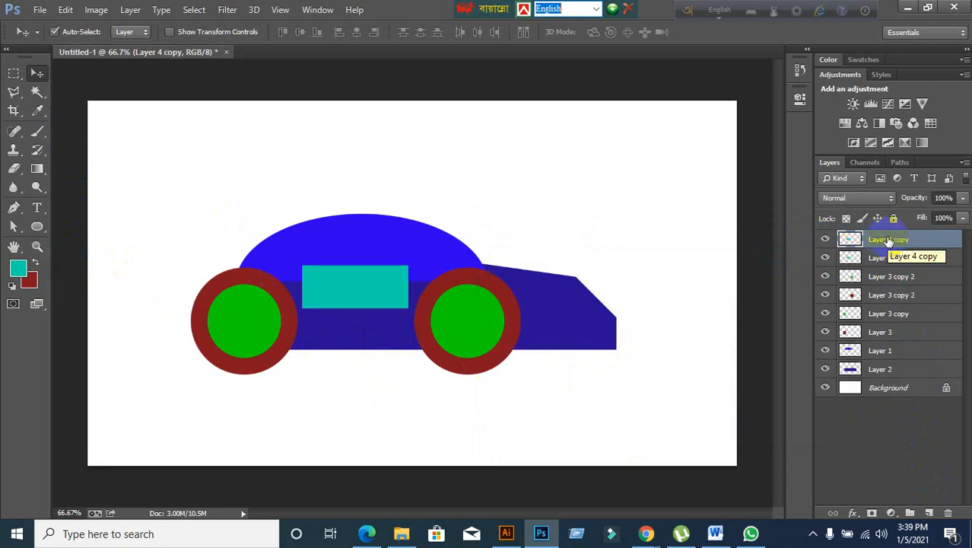
pyautogui.keyDown('ctrl'); pyautogui.click(851, 241); pyautogui.keyUp('ctrl')
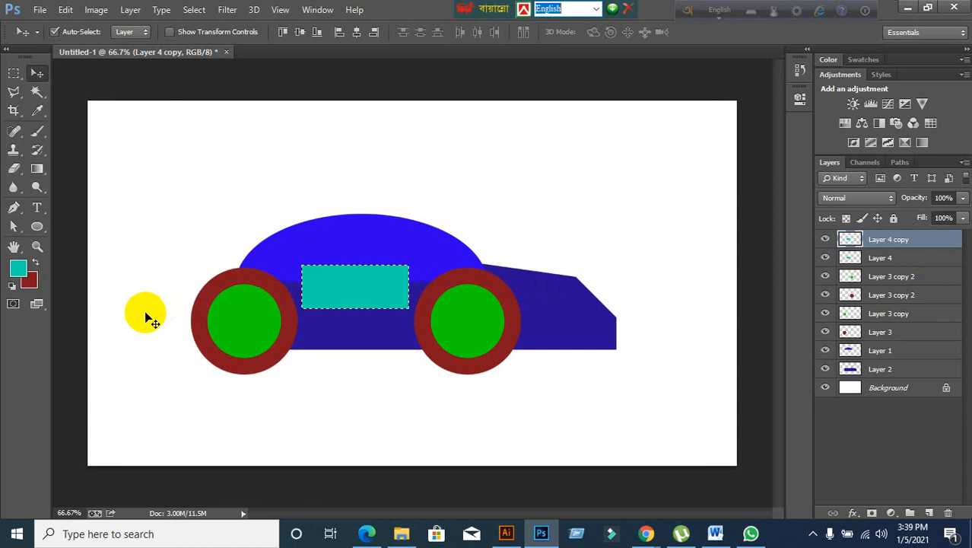
# Step: Set the foreground color to mustard #b19e00, fill the copied rectangle with it, and deselect
pyautogui.click(18, 267)
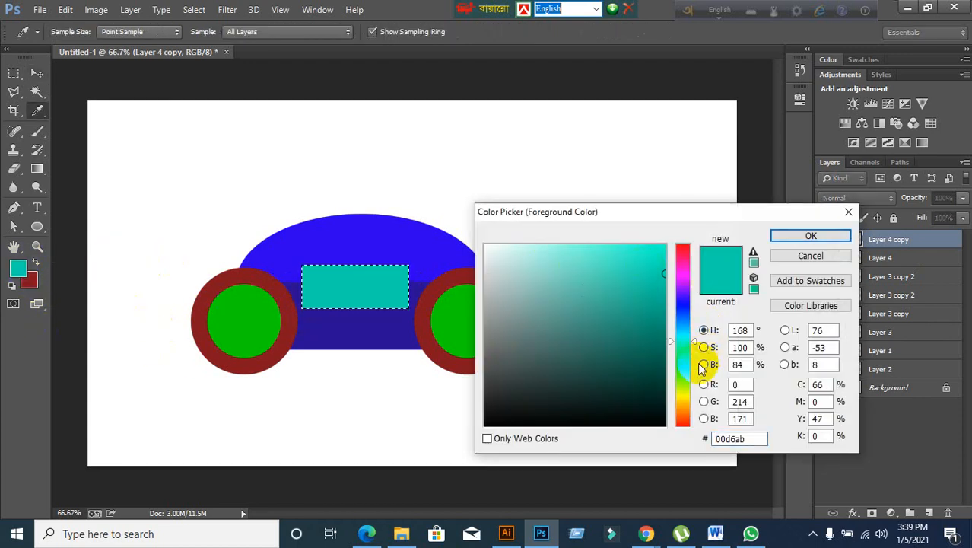
pyautogui.click(683, 400)
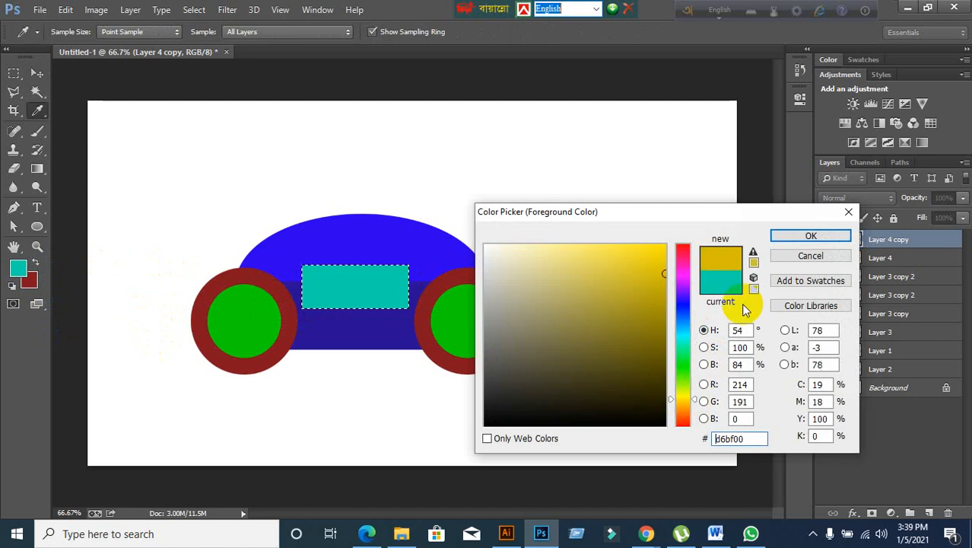
pyautogui.moveTo(666, 267); pyautogui.dragTo(690, 300)
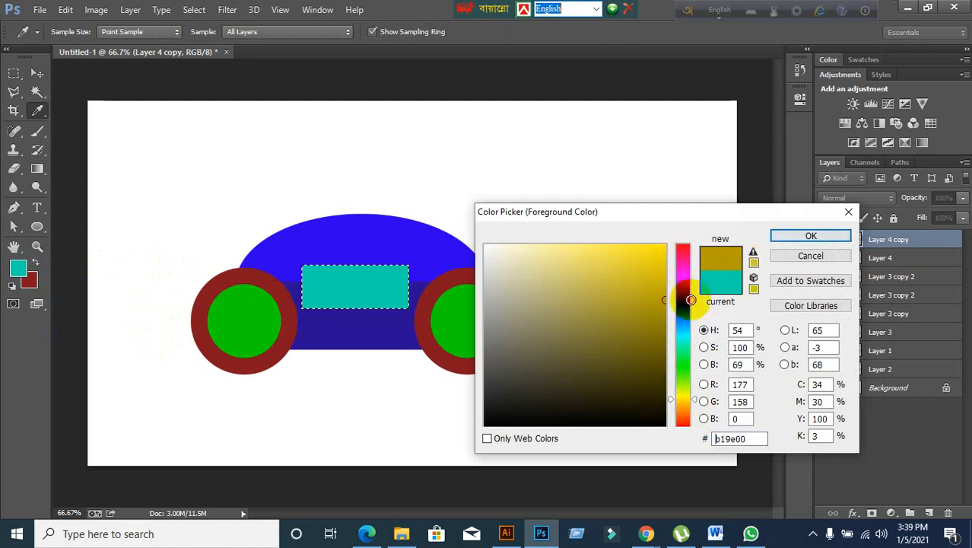
pyautogui.click(808, 236)
pyautogui.press('v')
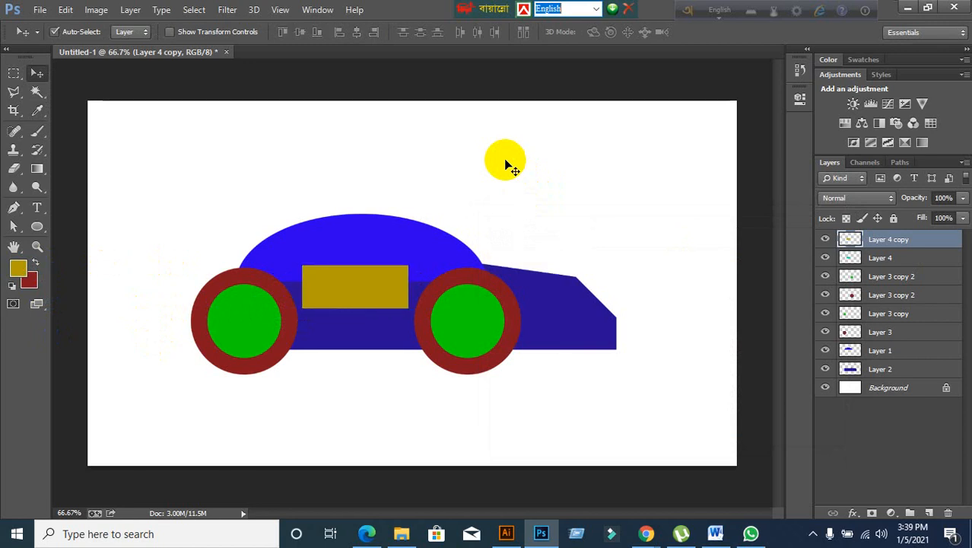
# Step: Scale the mustard rectangle down to a pane in the teal frame's rear half and duplicate it into the front half
pyautogui.hotkey('ctrl', 't')
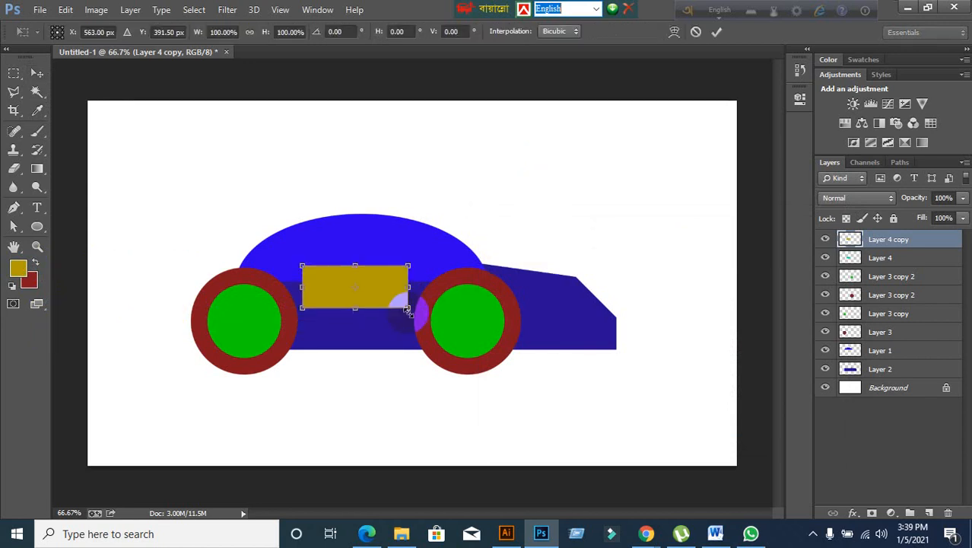
pyautogui.moveTo(408, 310); pyautogui.dragTo(385, 298)
pyautogui.scroll(3, 416, 317)
pyautogui.click(715, 32)
pyautogui.scroll(-1, 368, 373)
pyautogui.scroll(-1, 369, 373)
pyautogui.scroll(-1, 462, 391)
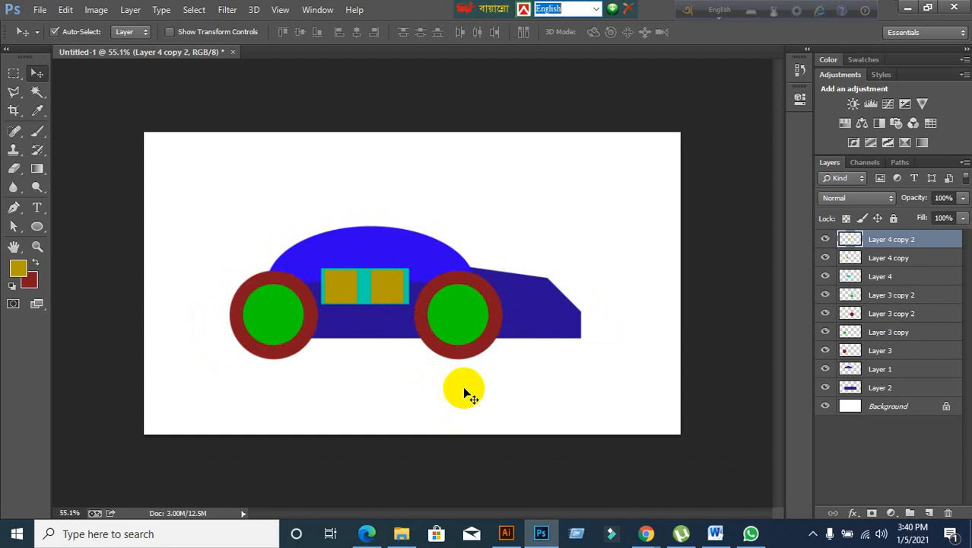
# Step: Select a full-width rectangle from the dome's upper part to the canvas's lower edge, and add a new layer above the front pane's layer
pyautogui.scroll(1, 508, 287)
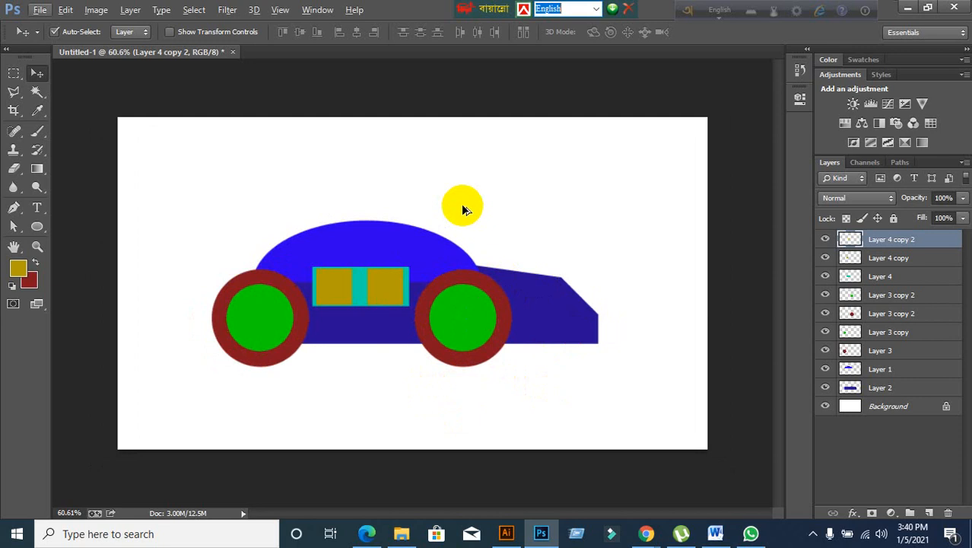
pyautogui.scroll(1, 549, 206)
pyautogui.scroll(-1, 550, 215)
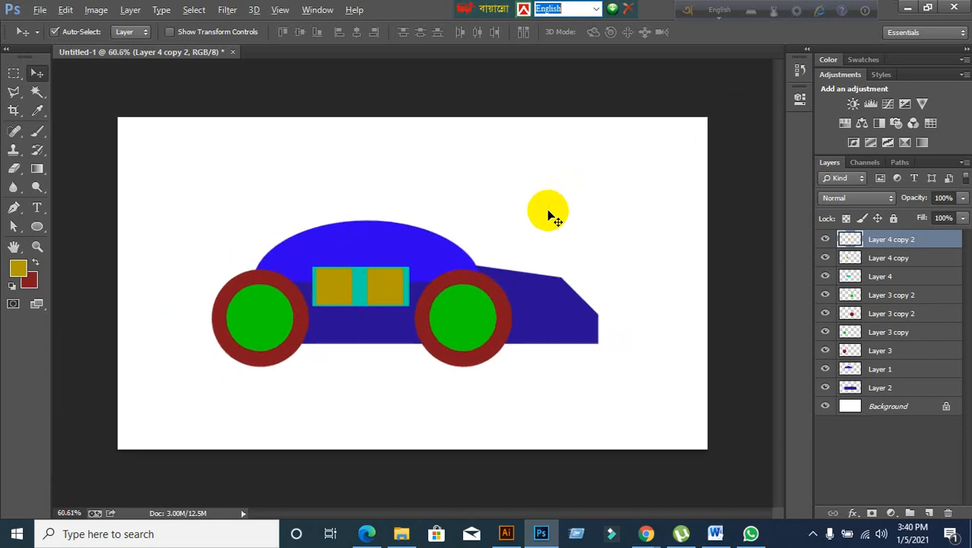
pyautogui.scroll(-1, 549, 215)
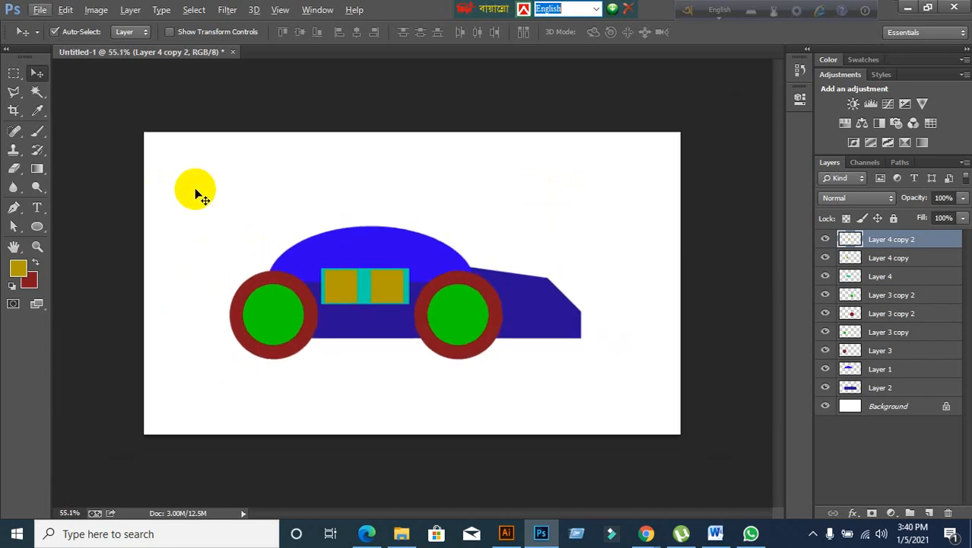
pyautogui.click(10, 73)
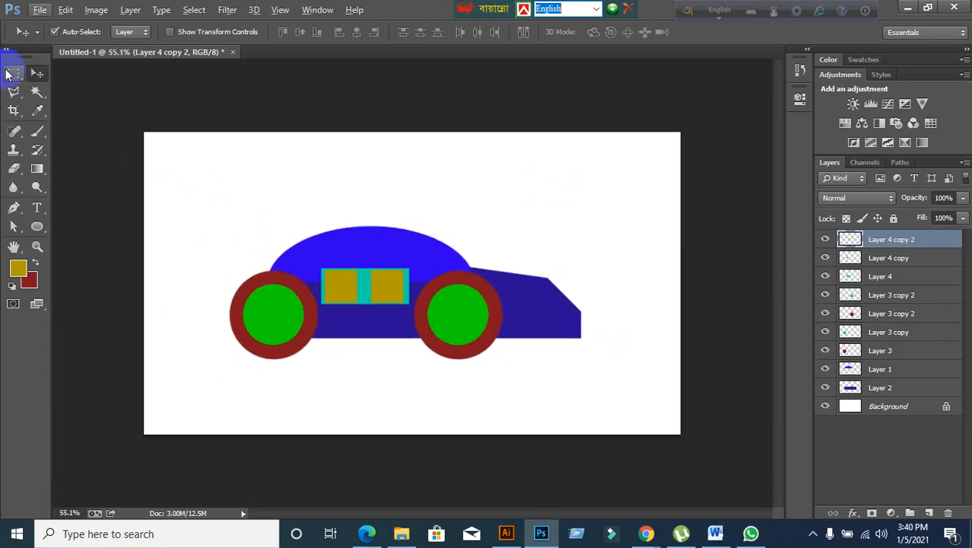
pyautogui.click(11, 73)
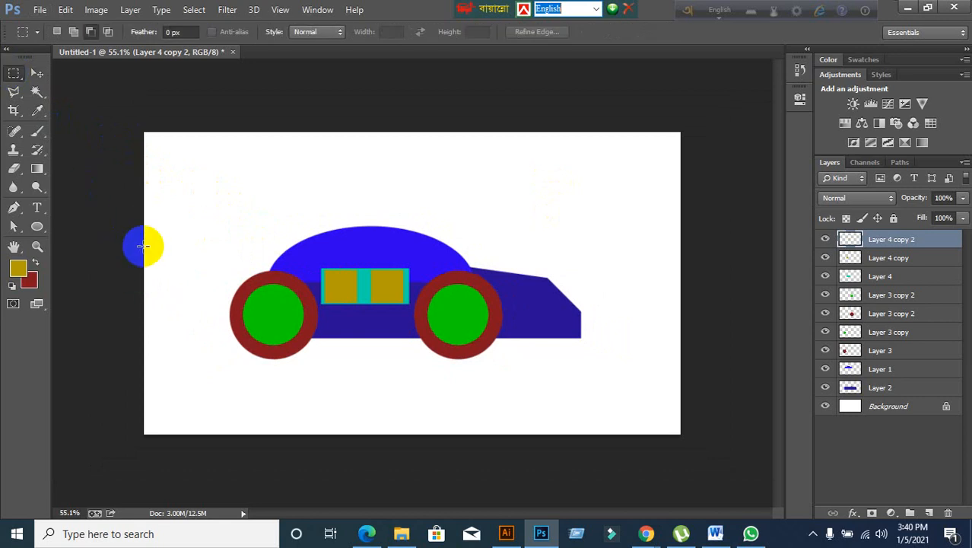
pyautogui.moveTo(147, 248); pyautogui.dragTo(684, 440)
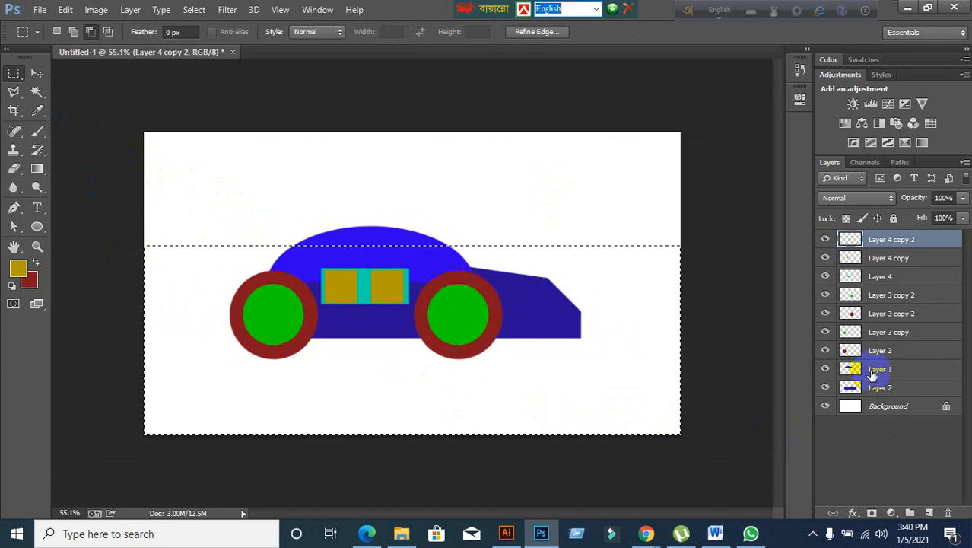
pyautogui.click(828, 240)
pyautogui.click(828, 241)
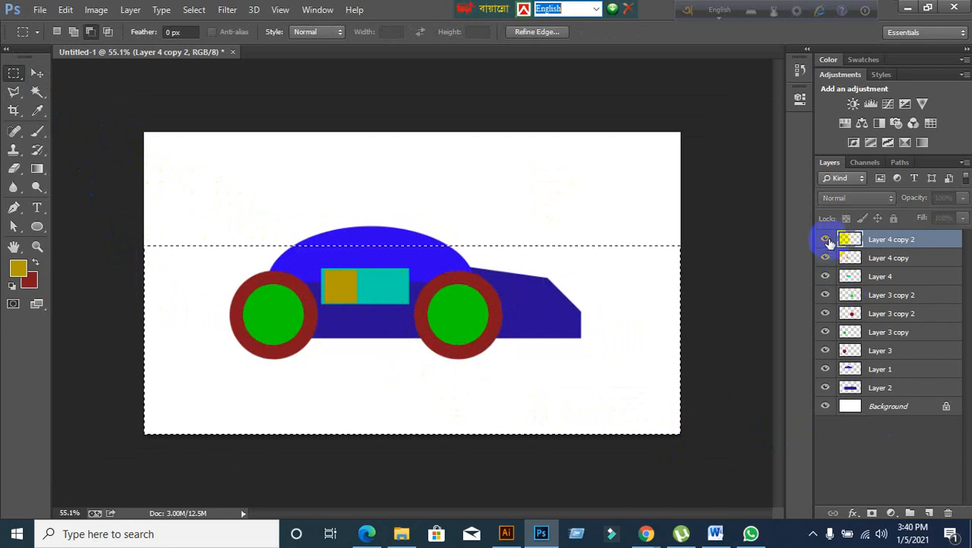
pyautogui.click(928, 514)
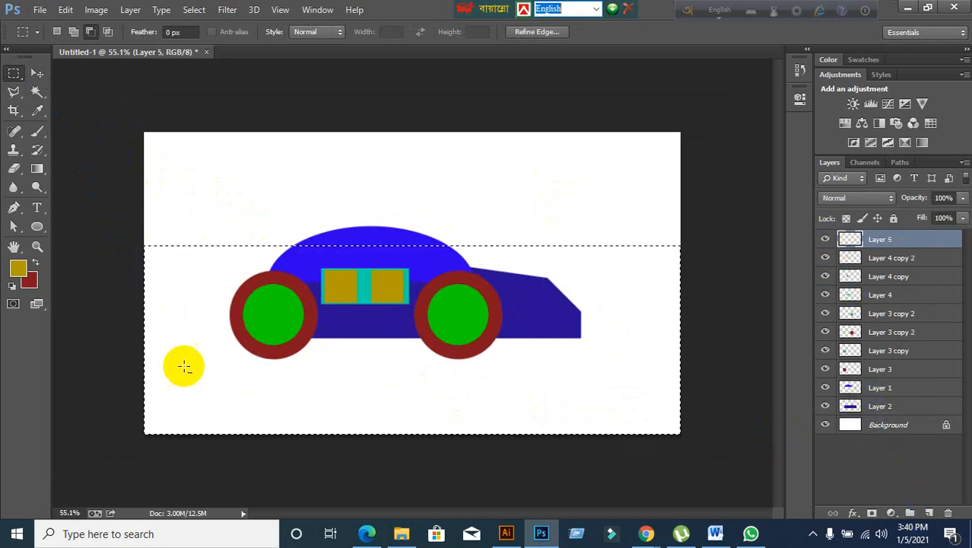
# Step: Set the foreground color to olive #665f28 and fill the full-width selection with it as the ground
pyautogui.click(20, 270)
pyautogui.moveTo(619, 382); pyautogui.dragTo(595, 353)
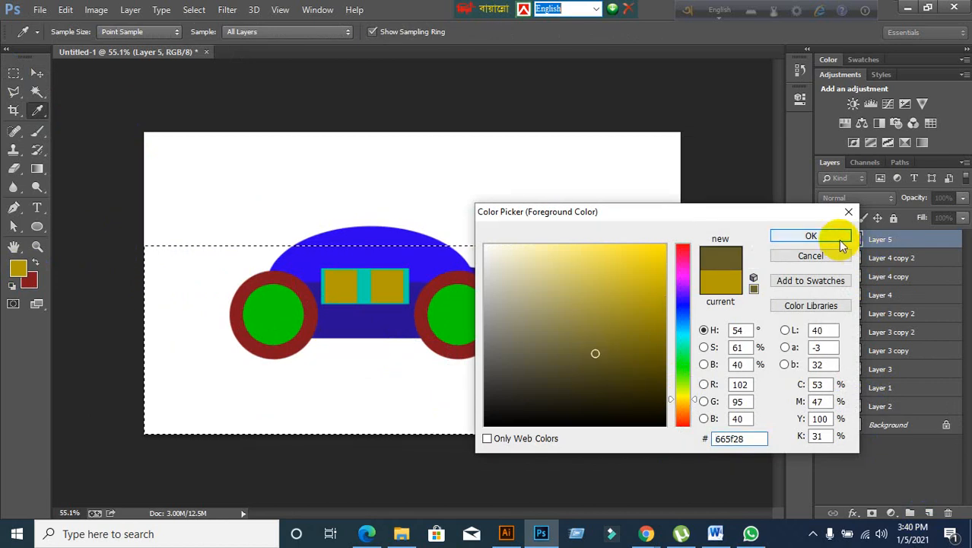
pyautogui.click(811, 236)
pyautogui.hotkey('alt', 'BackSpace')
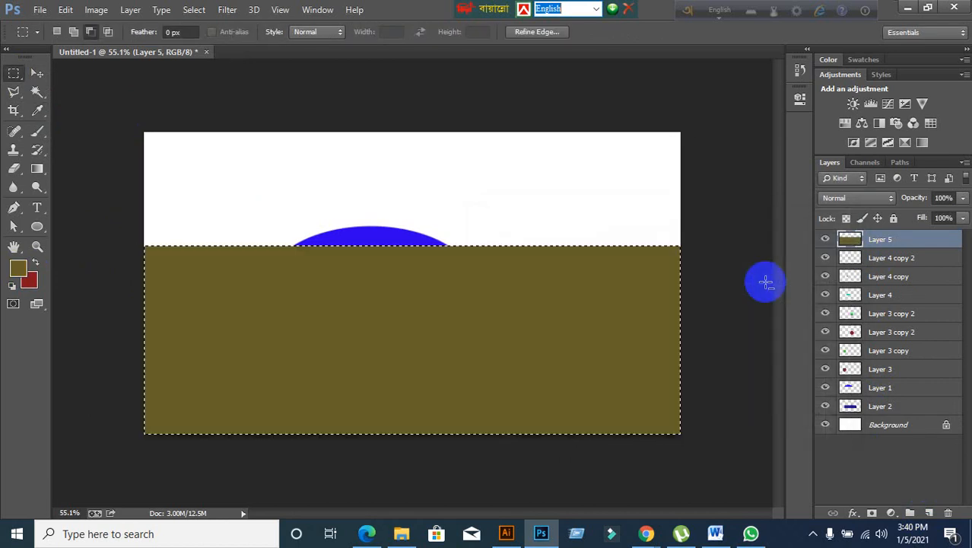
# Step: Deselect the area and send the olive ground layer behind all car layers, directly above the Background layer
pyautogui.click(767, 286)
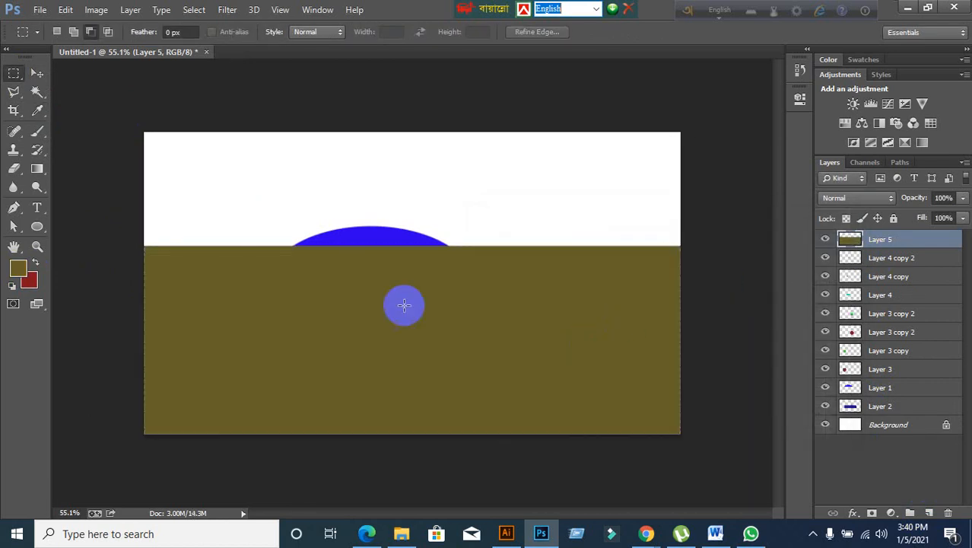
pyautogui.click(38, 73)
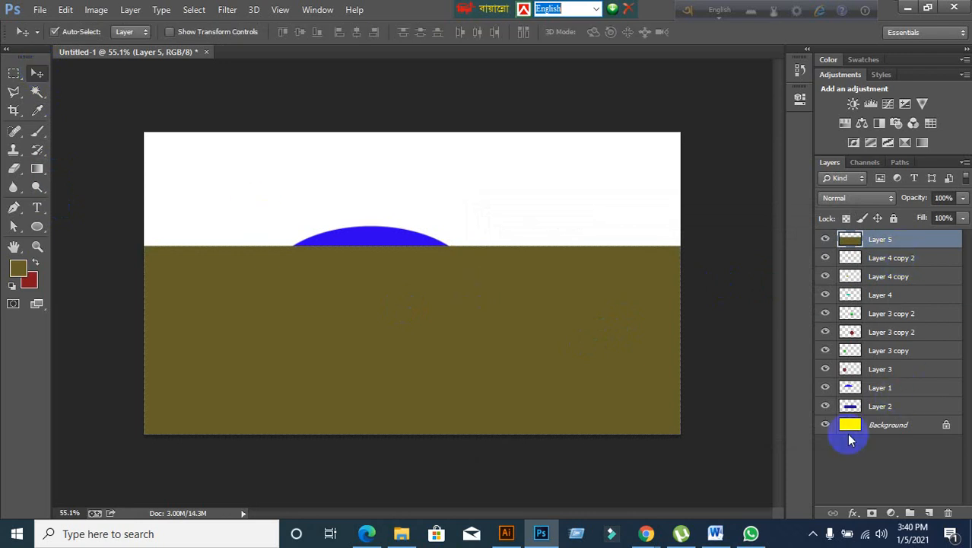
pyautogui.hotkey('ctrl', 'shift', '[')
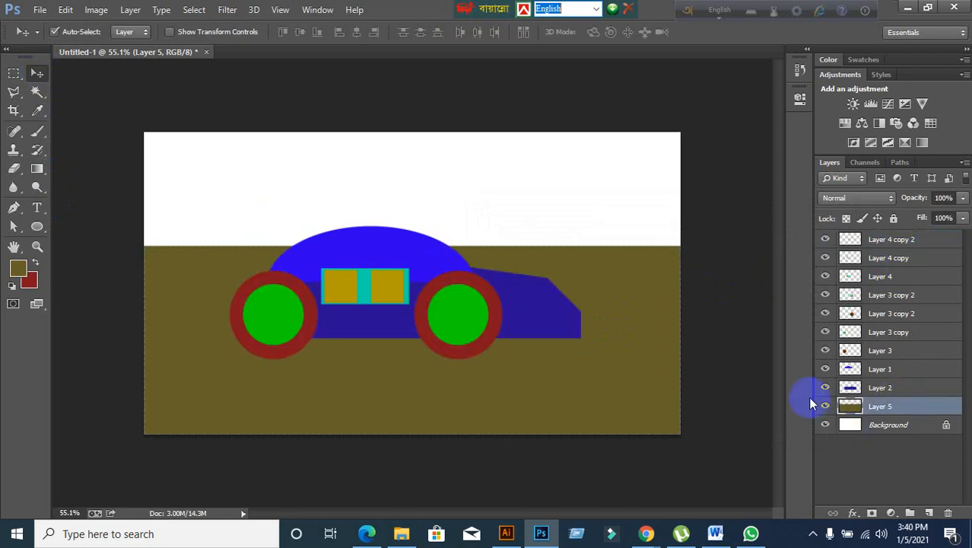
# Step: Group all car layers from Layer 2 up to Layer 4 copy 2, and toggle the group's visibility to check its contents
pyautogui.click(898, 390)
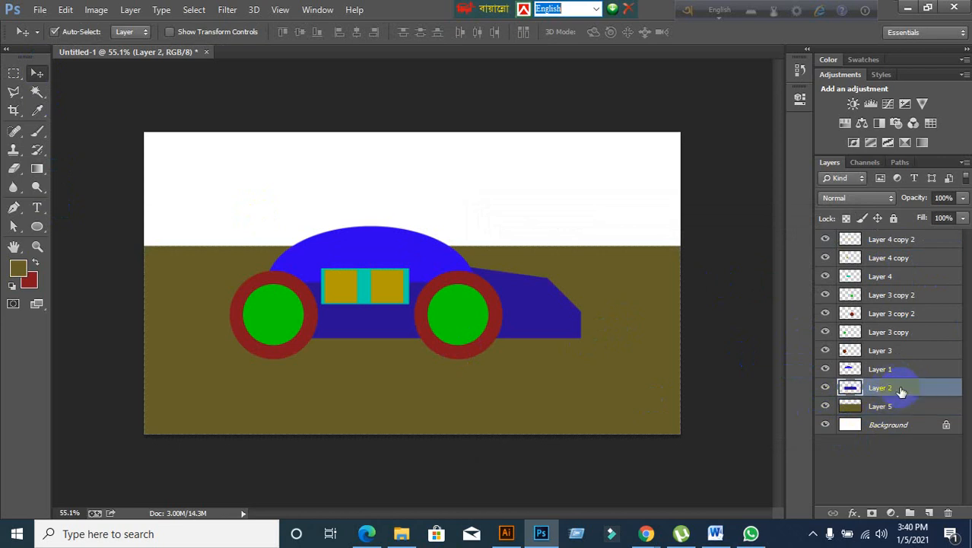
pyautogui.keyDown('shift'); pyautogui.click(900, 242); pyautogui.keyUp('shift')
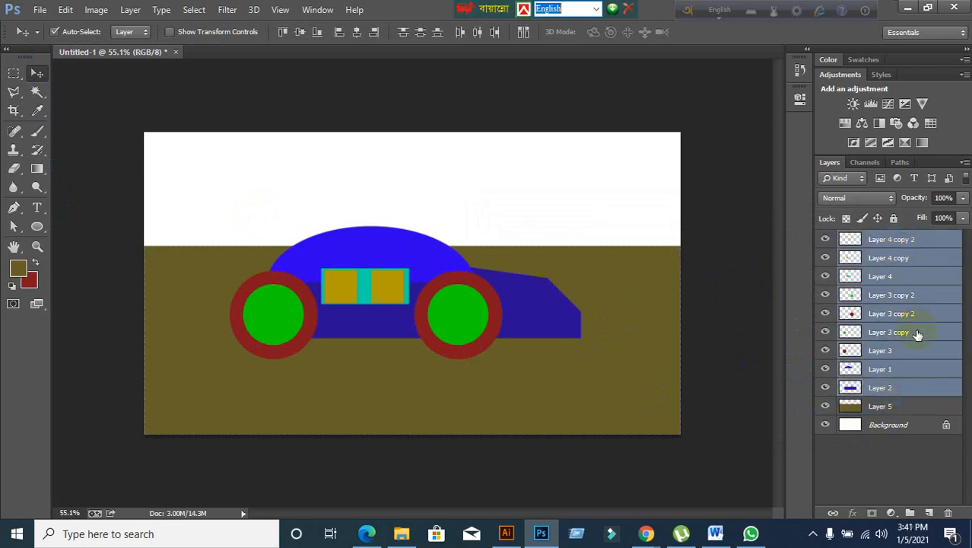
pyautogui.hotkey('ctrl', 'g')
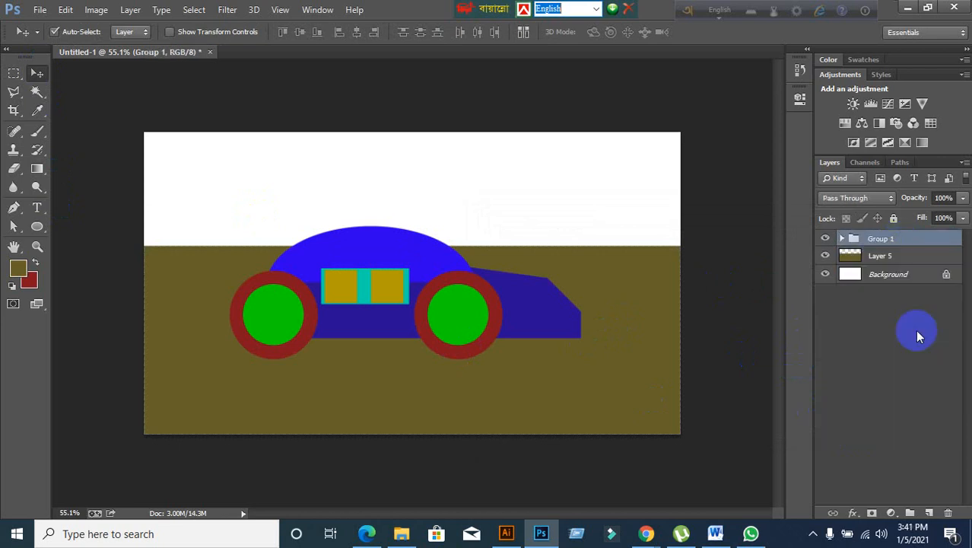
pyautogui.click(825, 238)
pyautogui.click(827, 240)
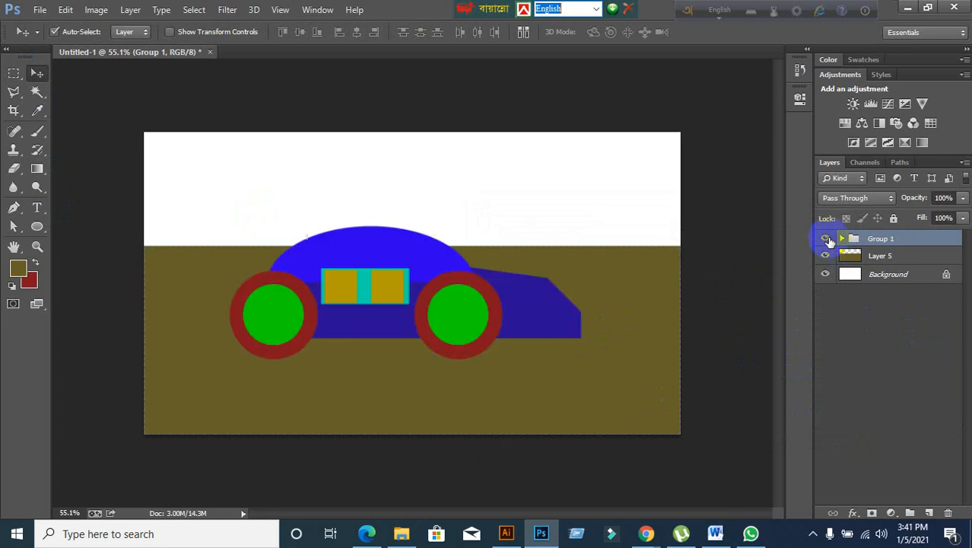
# Step: Set the Move tool's auto-select to Group and shift the whole car slightly up and toward its front over the ground
pyautogui.click(142, 32)
pyautogui.click(127, 41)
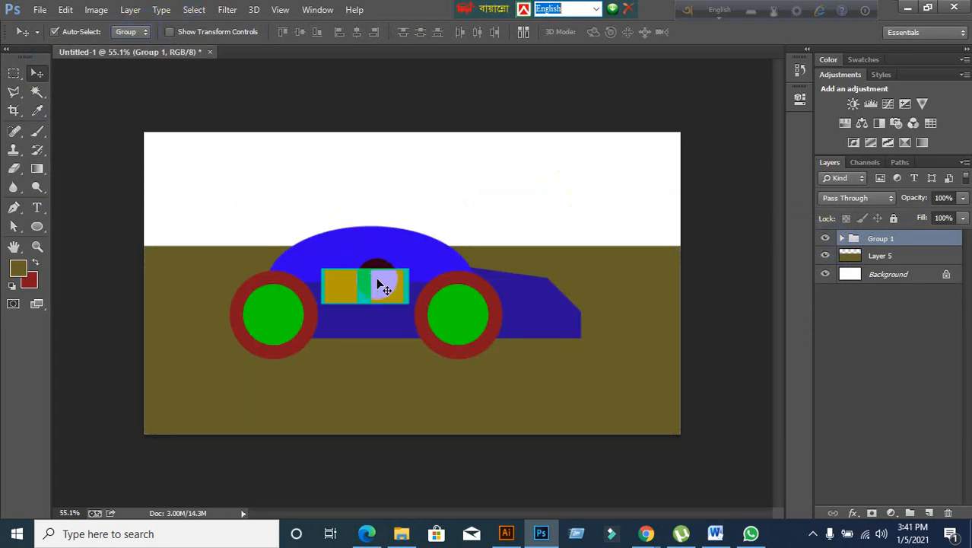
pyautogui.moveTo(379, 279); pyautogui.dragTo(403, 254)
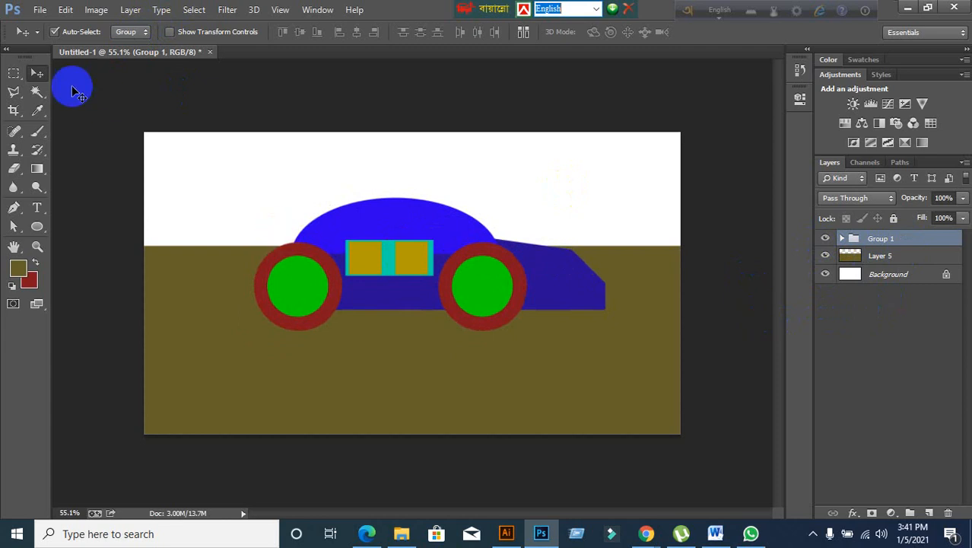
# Step: Select a slightly slanted four-sided strip across the full width of the ground just below the wheels with the Polygonal Lasso tool
pyautogui.click(15, 73)
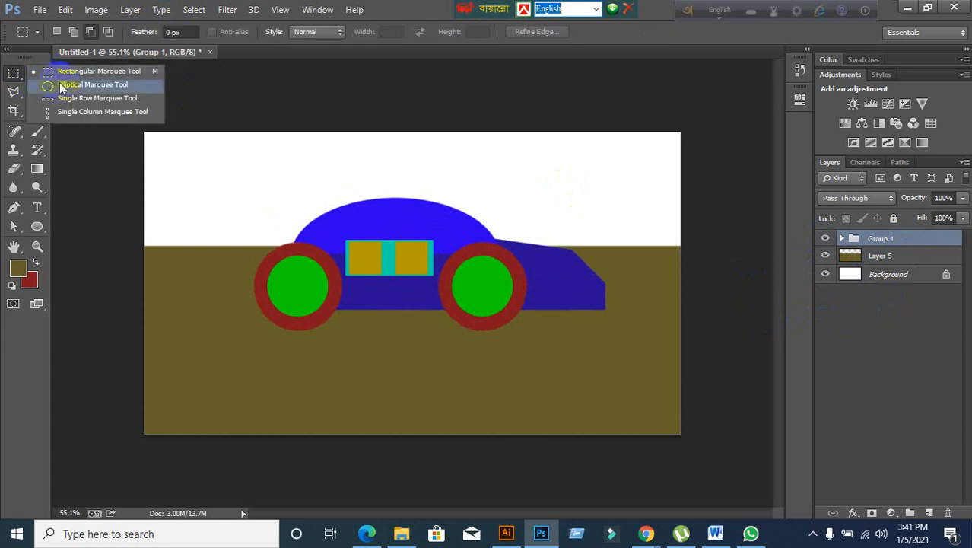
pyautogui.click(15, 93)
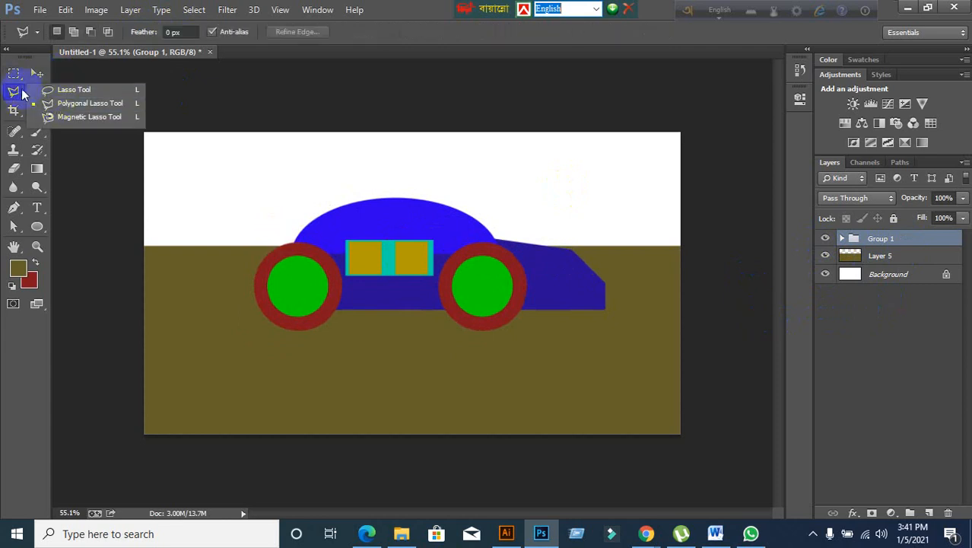
pyautogui.click(84, 103)
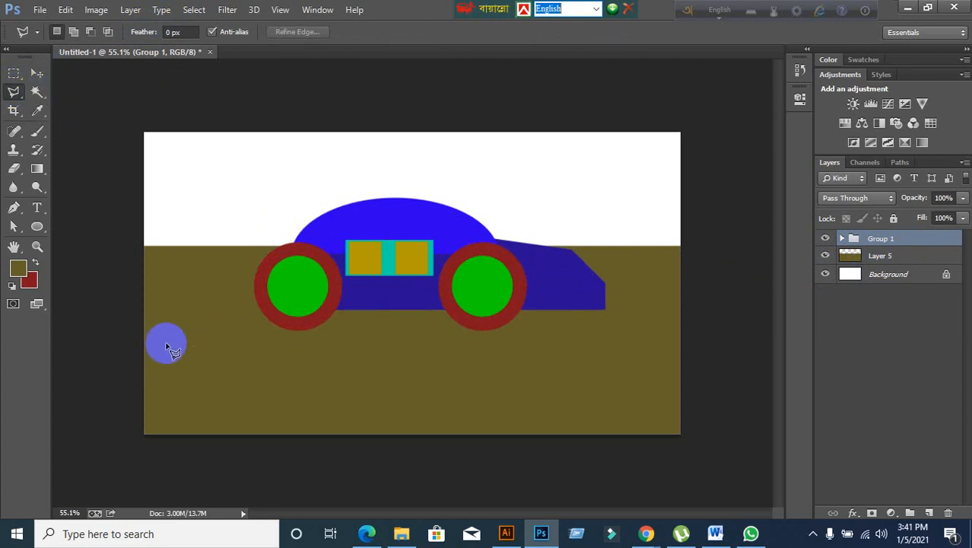
pyautogui.click(150, 334)
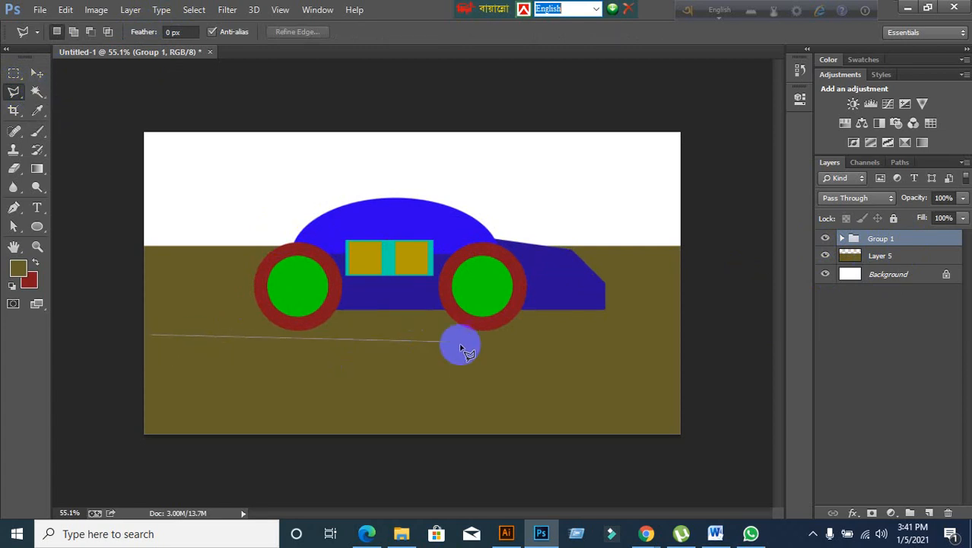
pyautogui.click(680, 329)
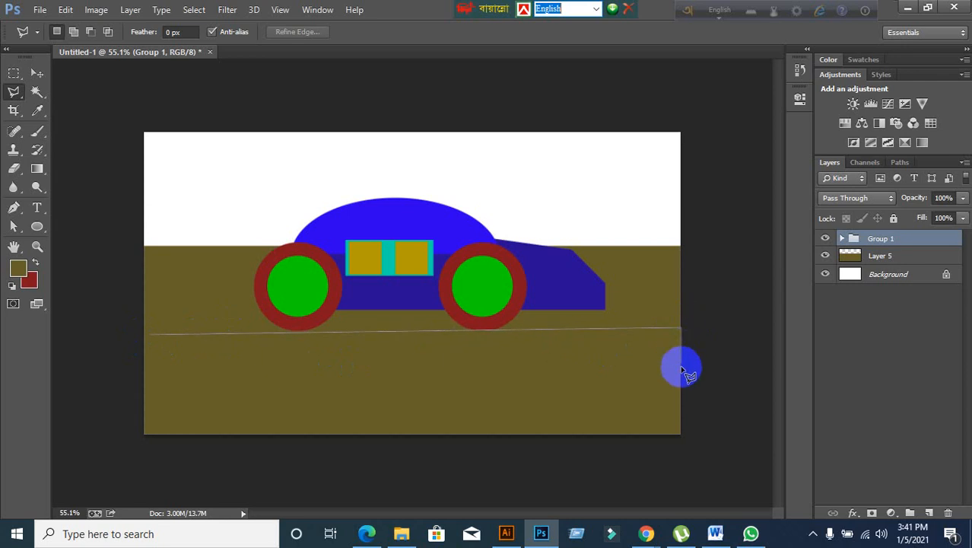
pyautogui.click(680, 389)
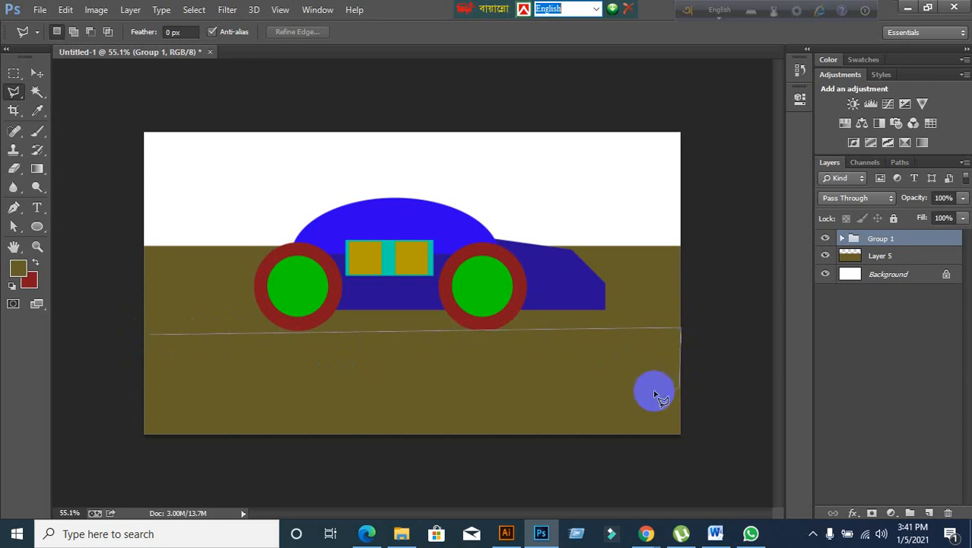
pyautogui.click(143, 378)
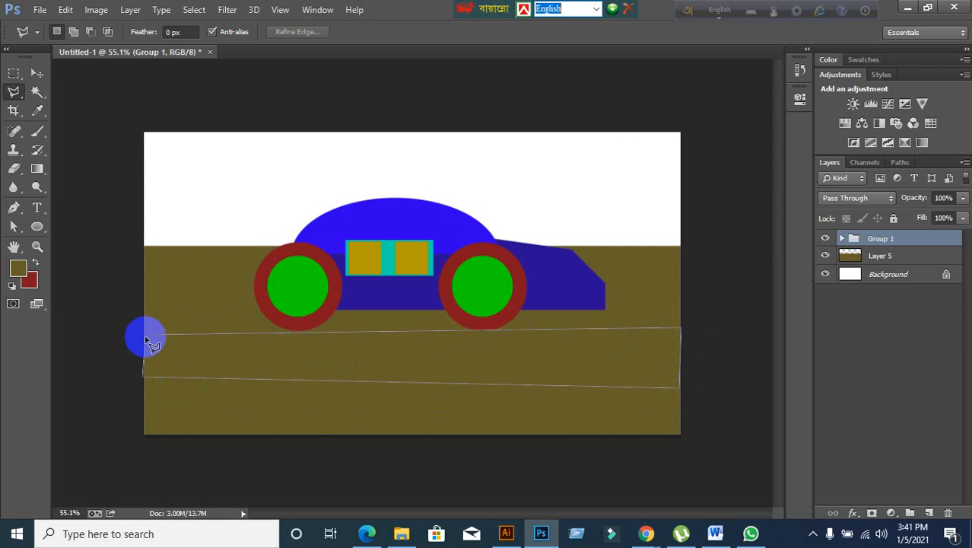
pyautogui.click(152, 337)
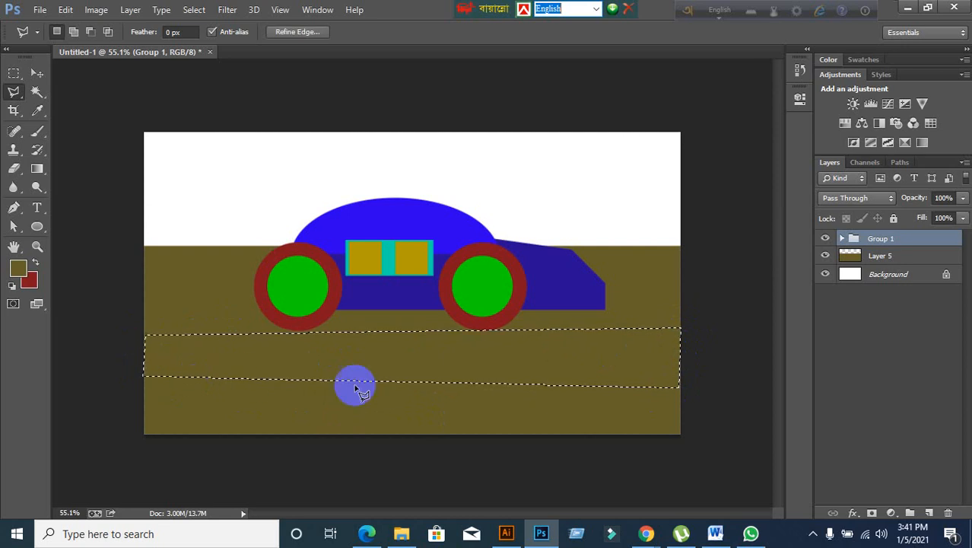
# Step: Fill the strip selection on a new layer with dark yellow #bca800 as the road, and deselect it
pyautogui.click(929, 513)
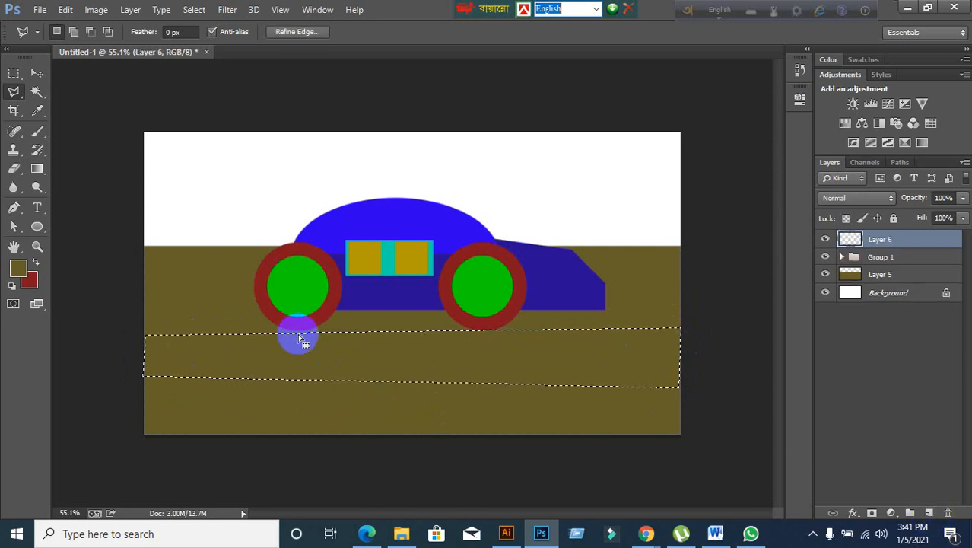
pyautogui.press('i')
pyautogui.click(17, 271)
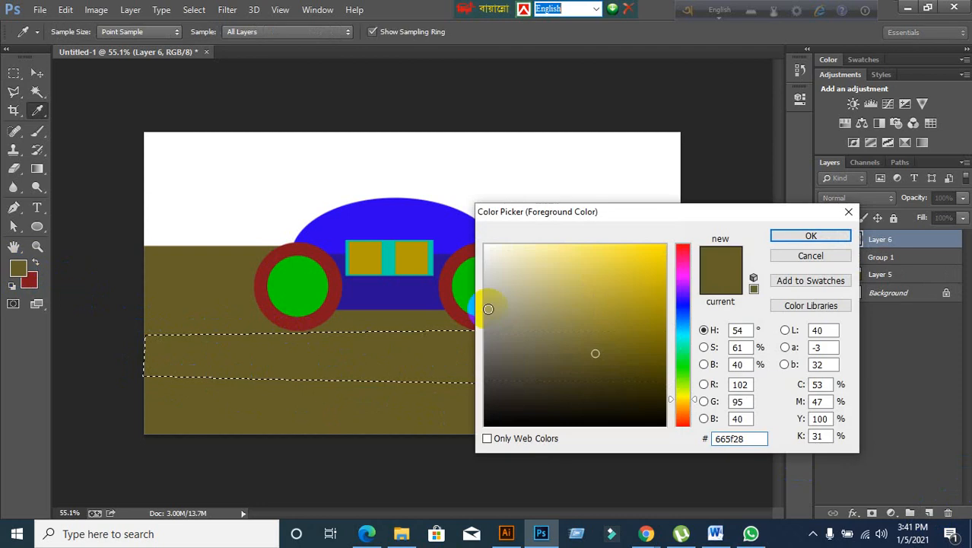
pyautogui.moveTo(645, 342); pyautogui.dragTo(671, 286)
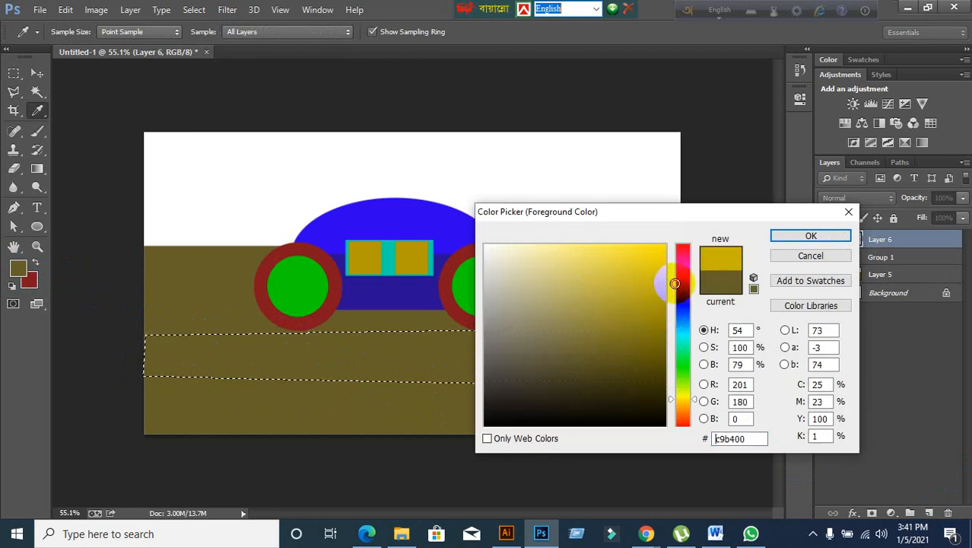
pyautogui.click(846, 238)
pyautogui.press('l')
pyautogui.click(628, 297)
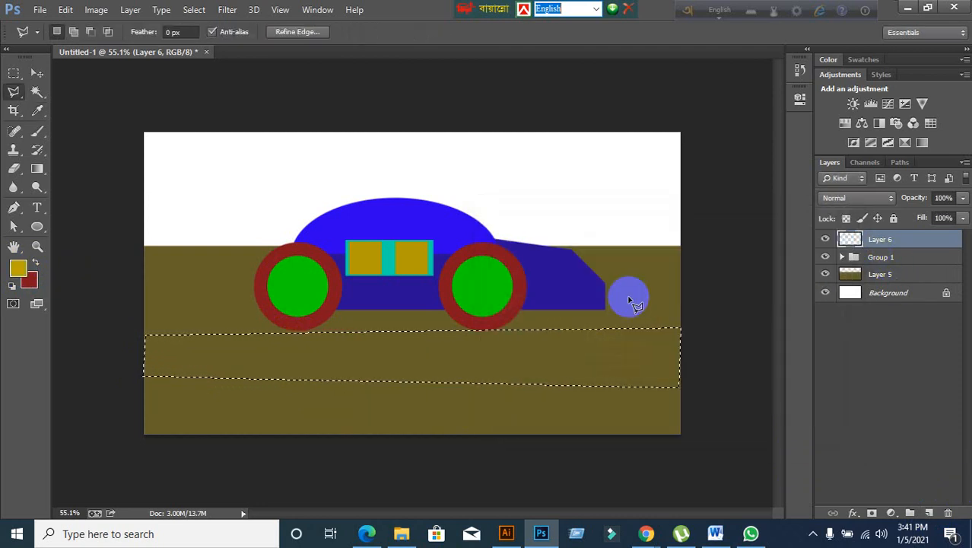
pyautogui.hotkey('alt', 'BackSpace')
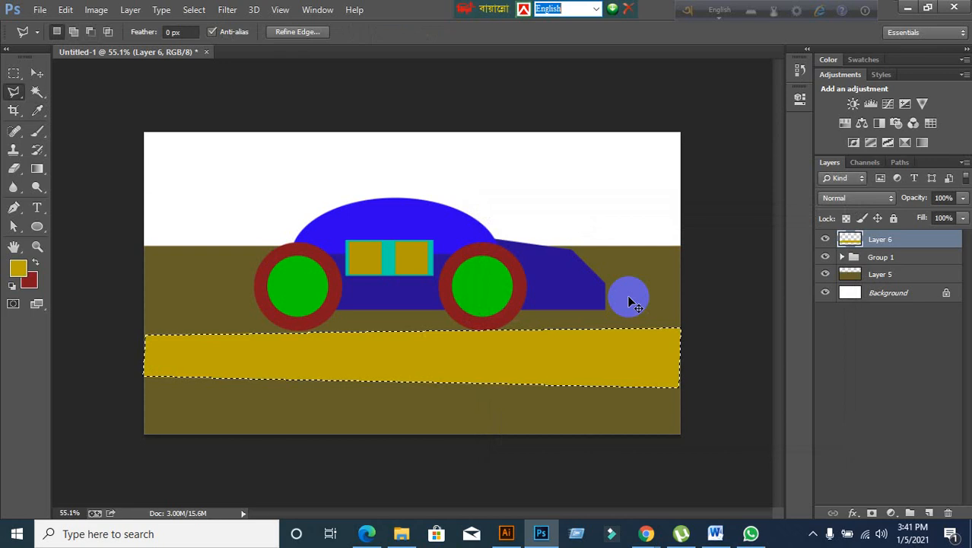
pyautogui.hotkey('ctrl', 'd')
# Step: Lower the car group by about 0.74 in, and place the yellow road layer directly behind it, shifted slightly up under the wheels
pyautogui.click(38, 73)
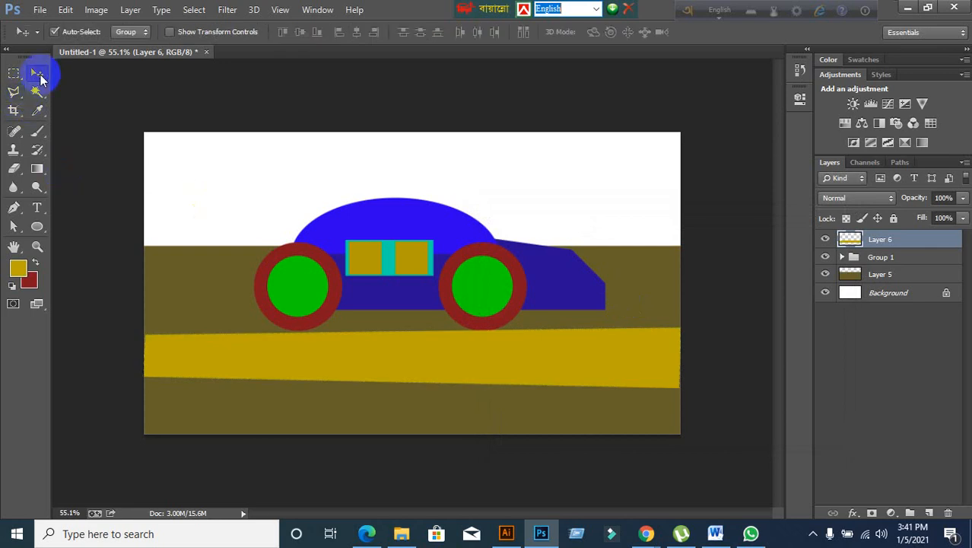
pyautogui.moveTo(386, 235); pyautogui.dragTo(388, 253)
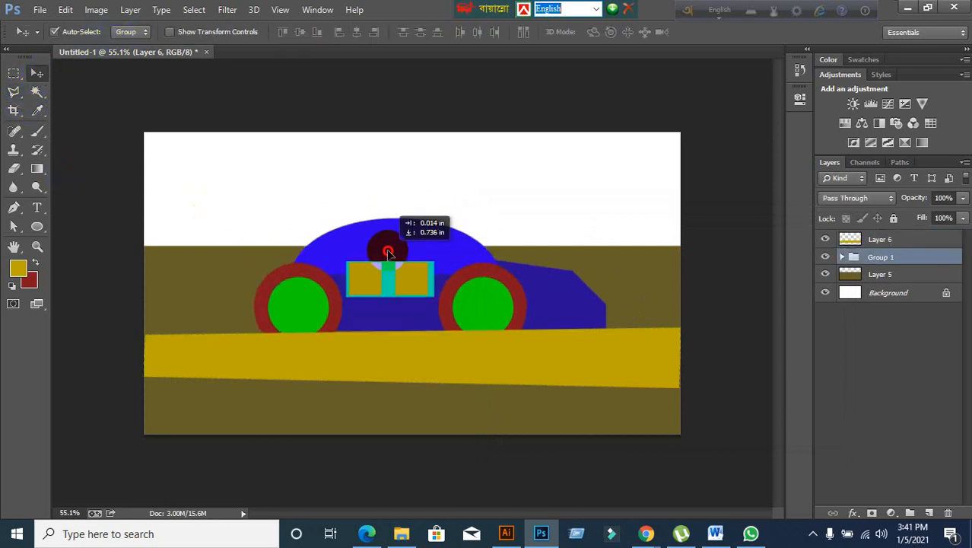
pyautogui.click(378, 371)
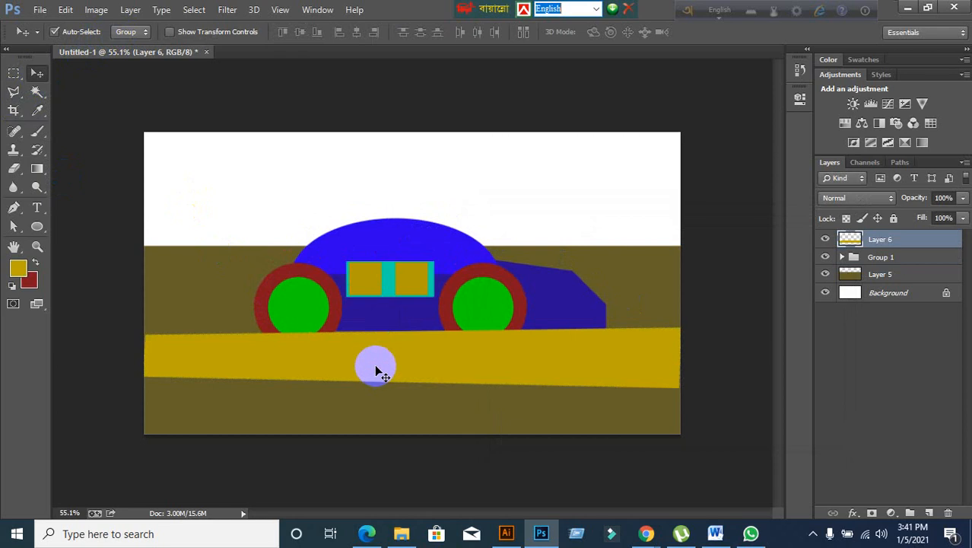
pyautogui.hotkey('ctrl', '[')
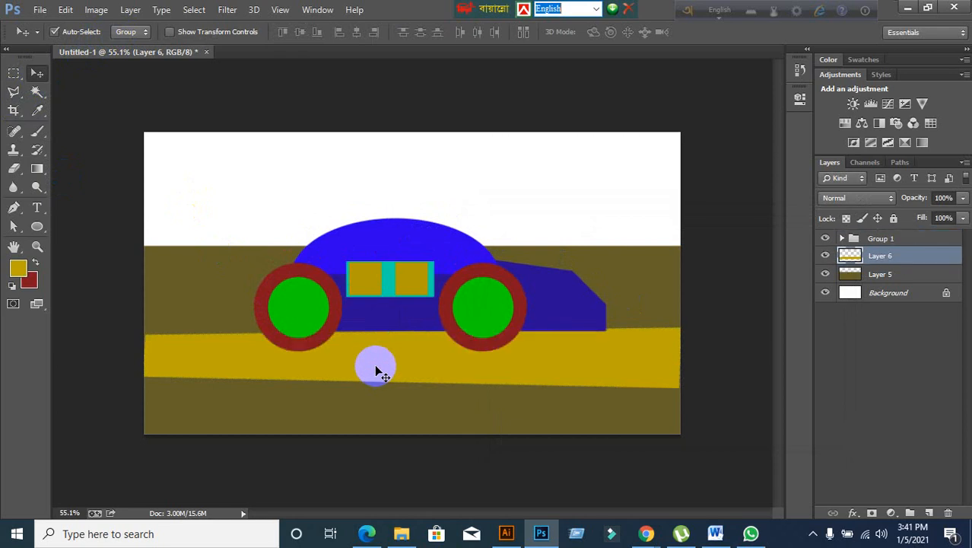
pyautogui.moveTo(420, 373); pyautogui.dragTo(419, 347)
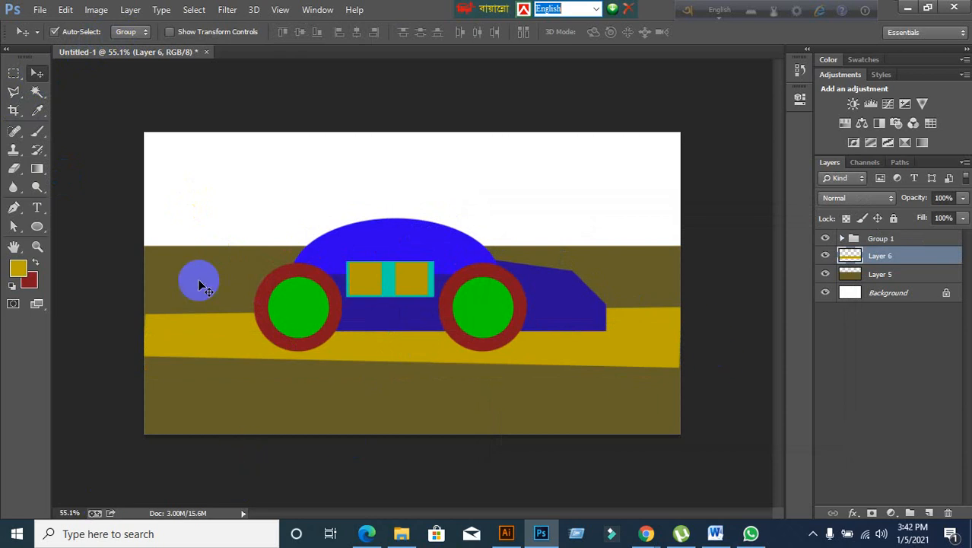
# Step: Select the entire canvas area with the Rectangular Marquee tool, with Group 1 as the active layer
pyautogui.click(211, 144)
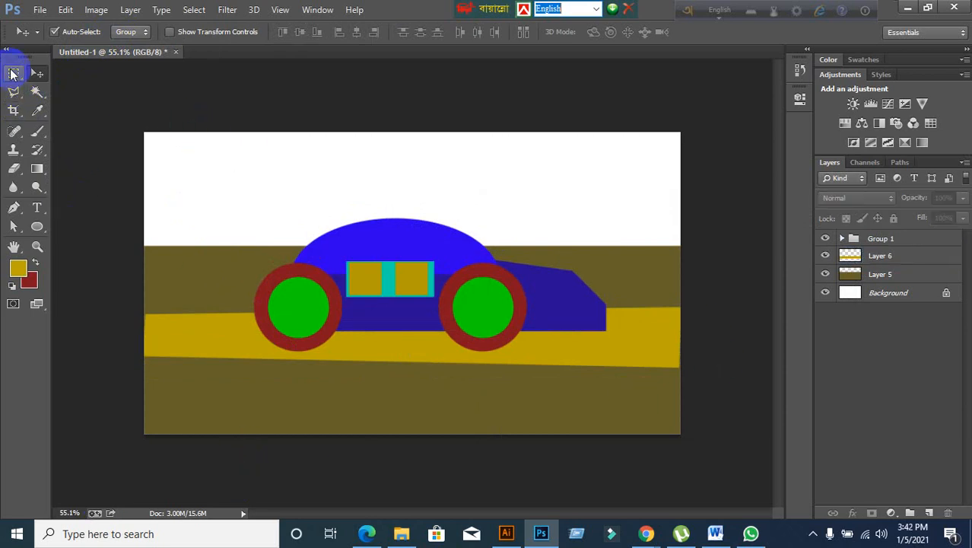
pyautogui.click(14, 72)
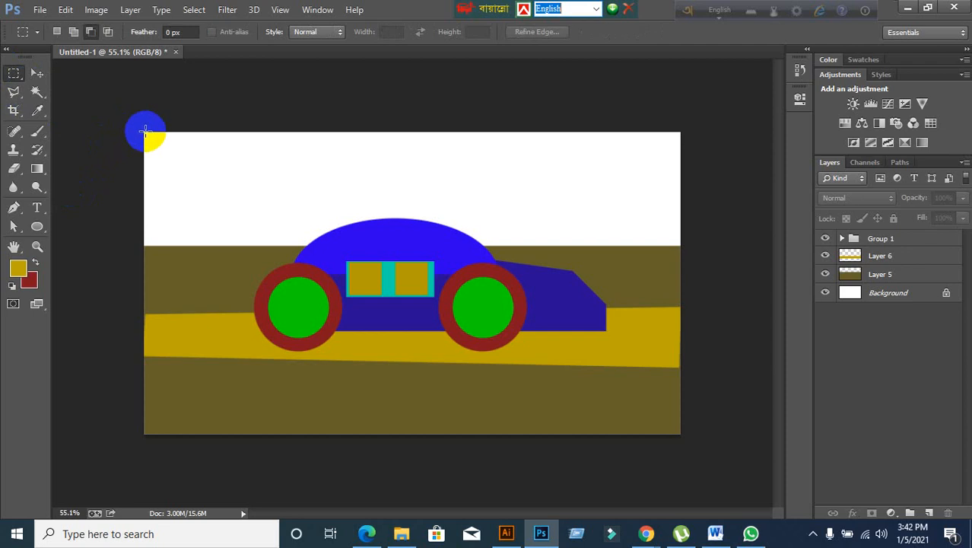
pyautogui.click(905, 239)
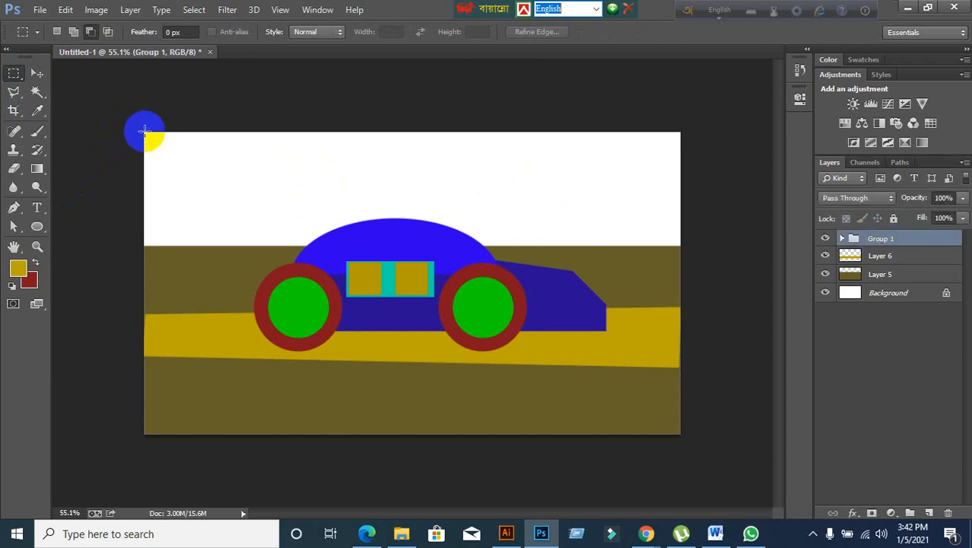
pyautogui.moveTo(145, 131); pyautogui.dragTo(681, 432)
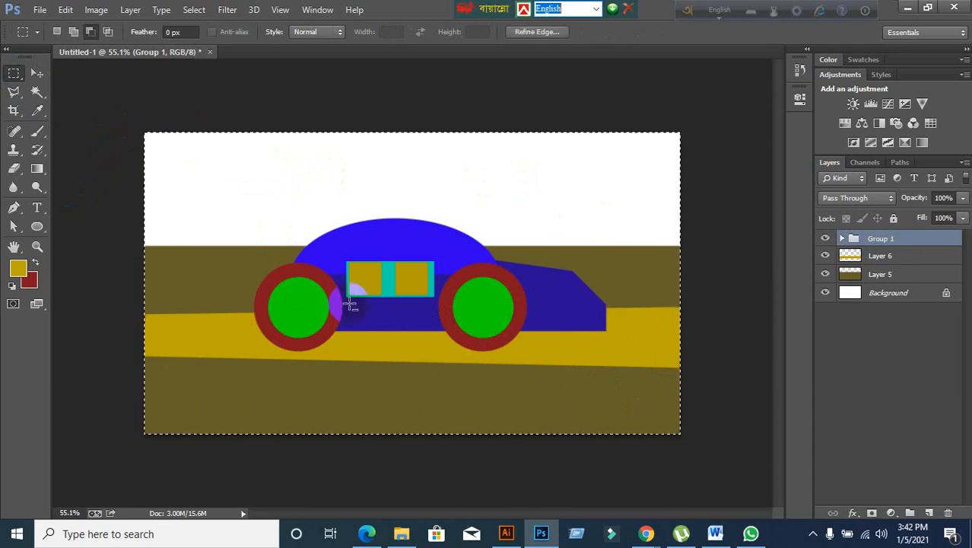
# Step: Fill the whole-canvas selection on a new layer with bright blue, about #1a9df1, and send that layer directly above Background as the sky
pyautogui.click(929, 514)
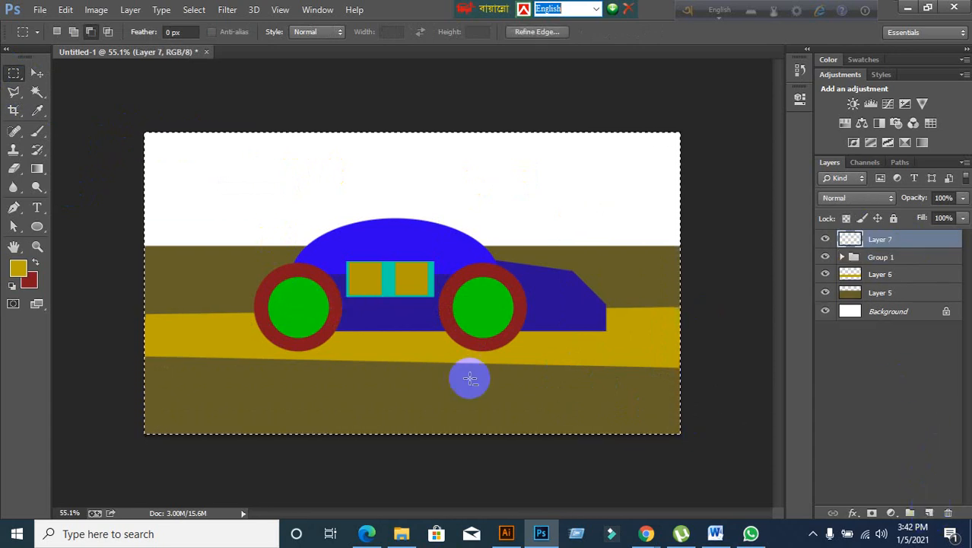
pyautogui.click(19, 268)
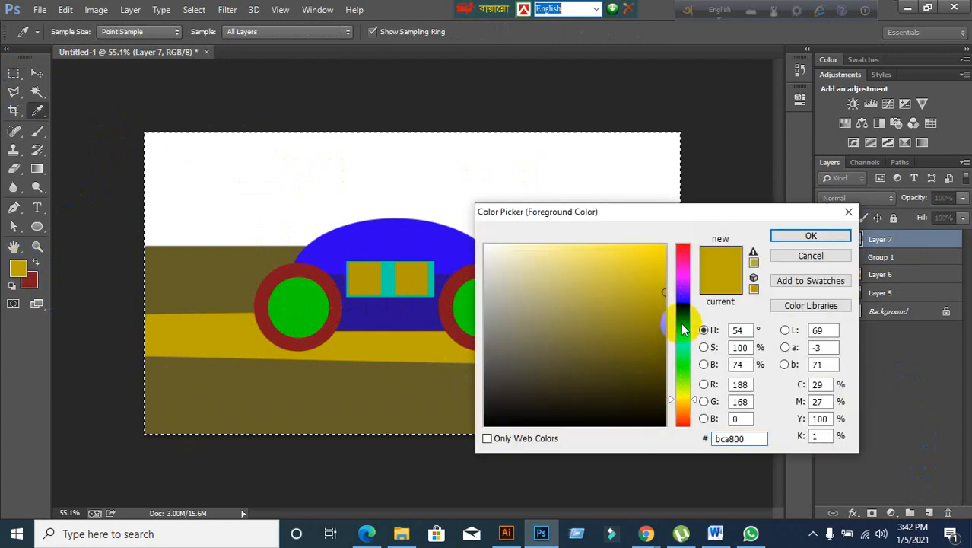
pyautogui.click(682, 327)
pyautogui.moveTo(645, 262); pyautogui.dragTo(646, 254)
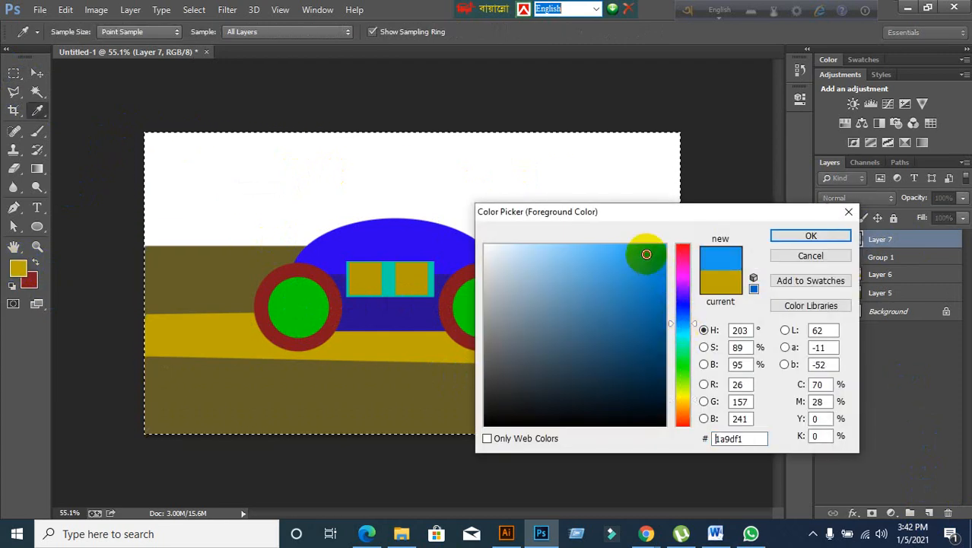
pyautogui.click(809, 238)
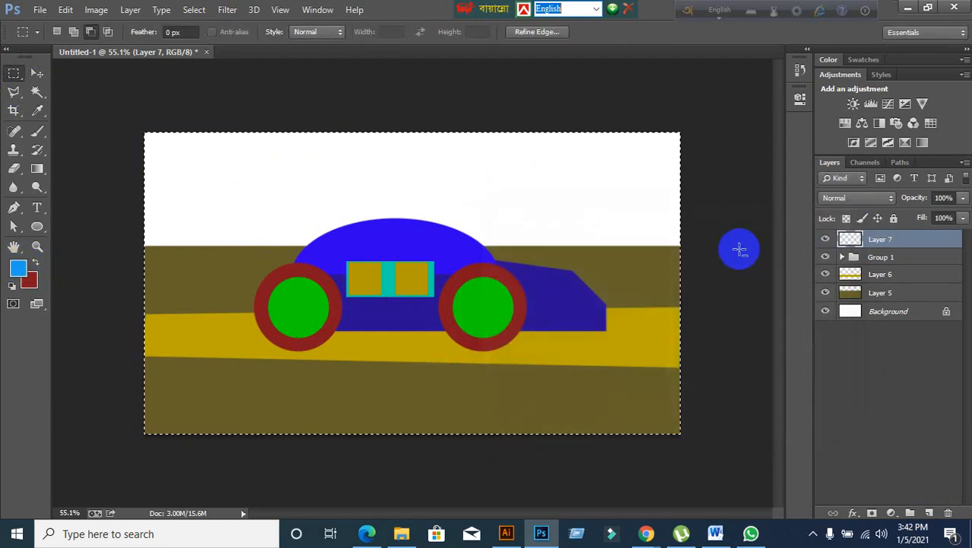
pyautogui.hotkey('alt', 'BackSpace')
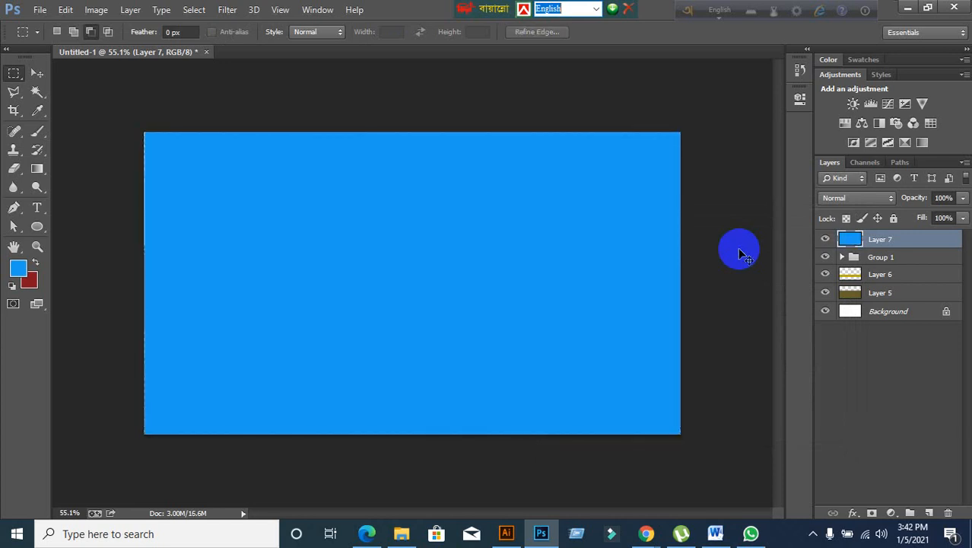
pyautogui.hotkey('ctrl', 'shift', '[')
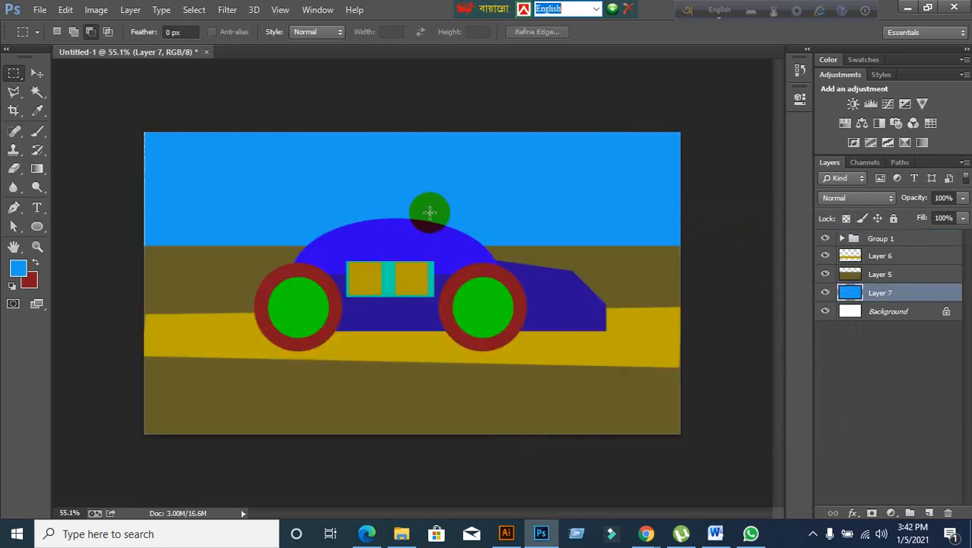
pyautogui.click(34, 76)
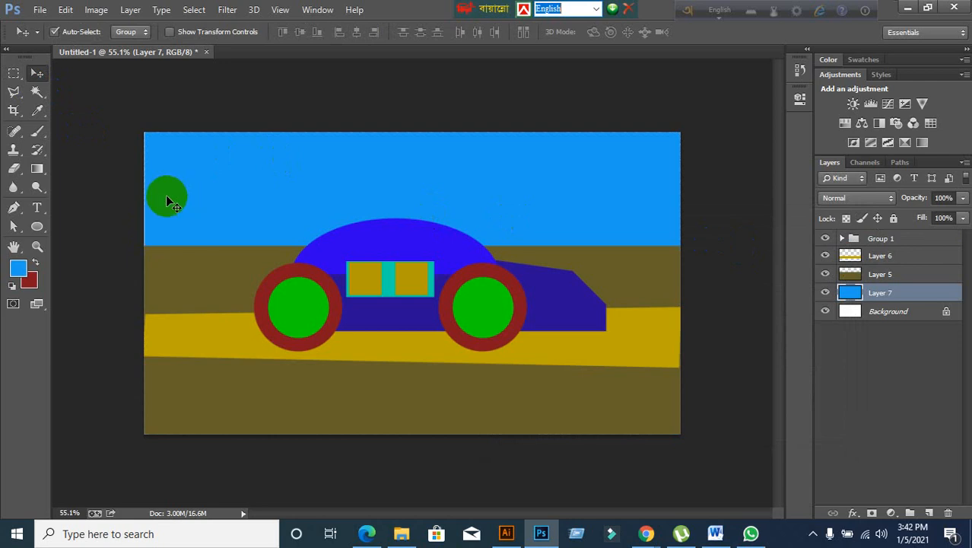
pyautogui.click(13, 92)
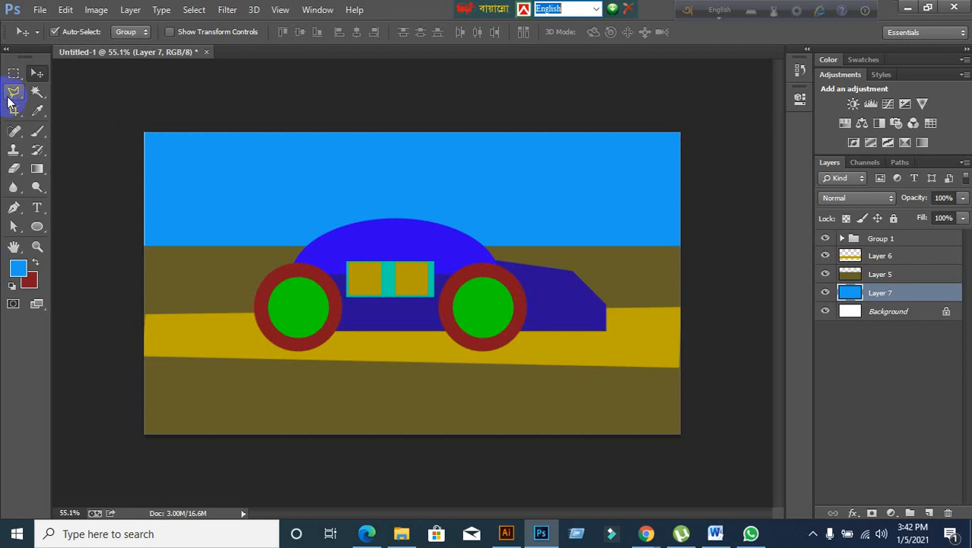
pyautogui.moveTo(10, 100); pyautogui.dragTo(45, 102)
pyautogui.moveTo(124, 95)
pyautogui.mouseDown()
pyautogui.moveTo(136, 108)
pyautogui.moveTo(111, 107)
pyautogui.mouseUp()
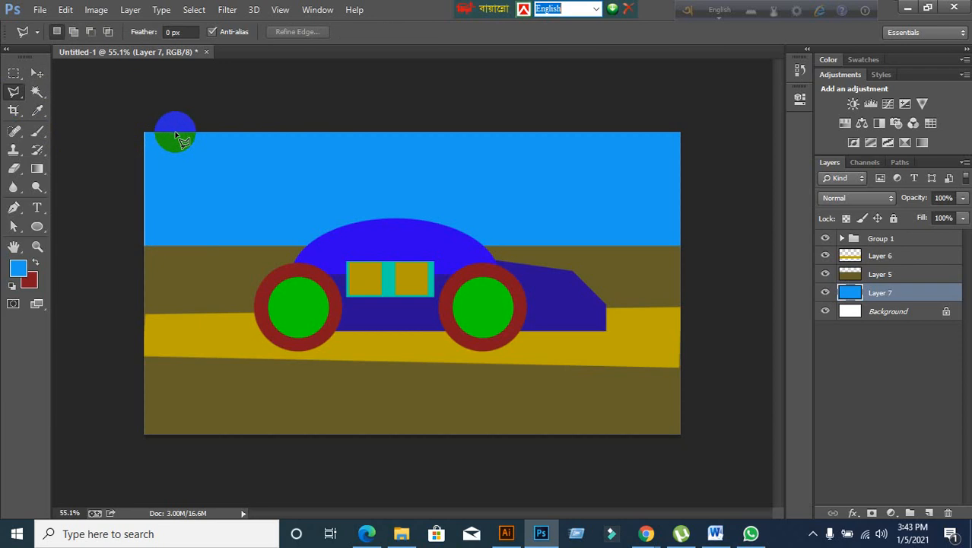
pyautogui.click(176, 135)
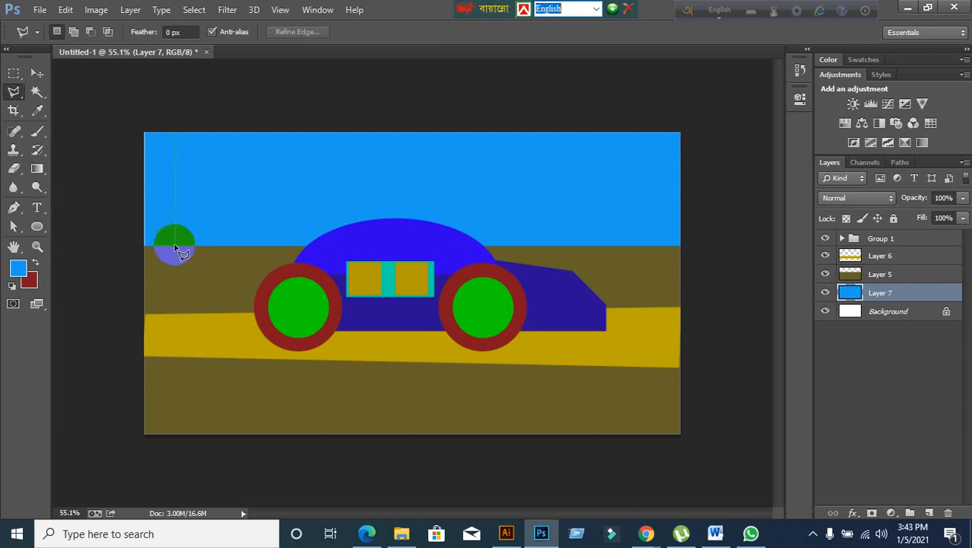
pyautogui.click(160, 436)
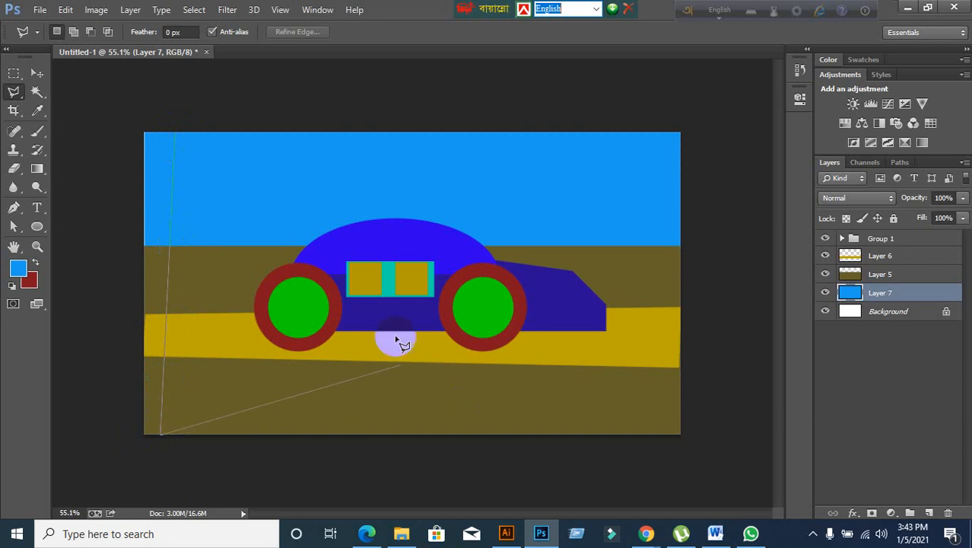
pyautogui.doubleClick(199, 135)
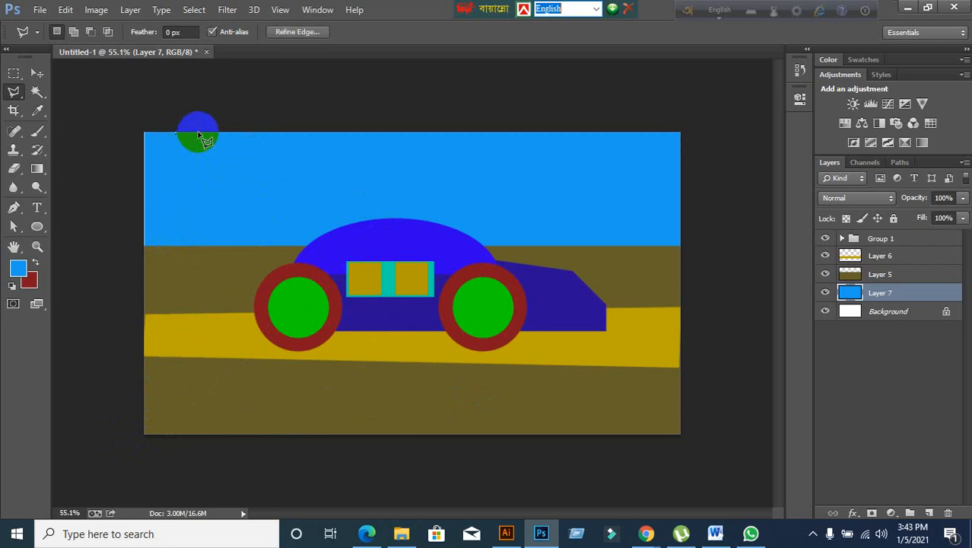
pyautogui.moveTo(198, 134); pyautogui.dragTo(203, 160)
pyautogui.hotkey('ctrl', 'd')
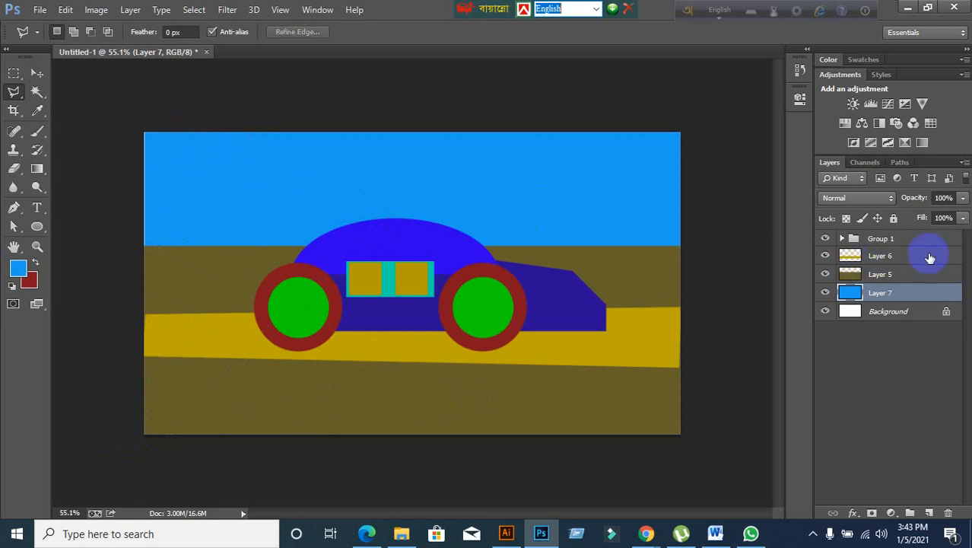
# Step: With Group 1 active, outline a narrow full-height strip tapering downward along the canvas's left edge using the Polygonal Lasso tool
pyautogui.click(928, 242)
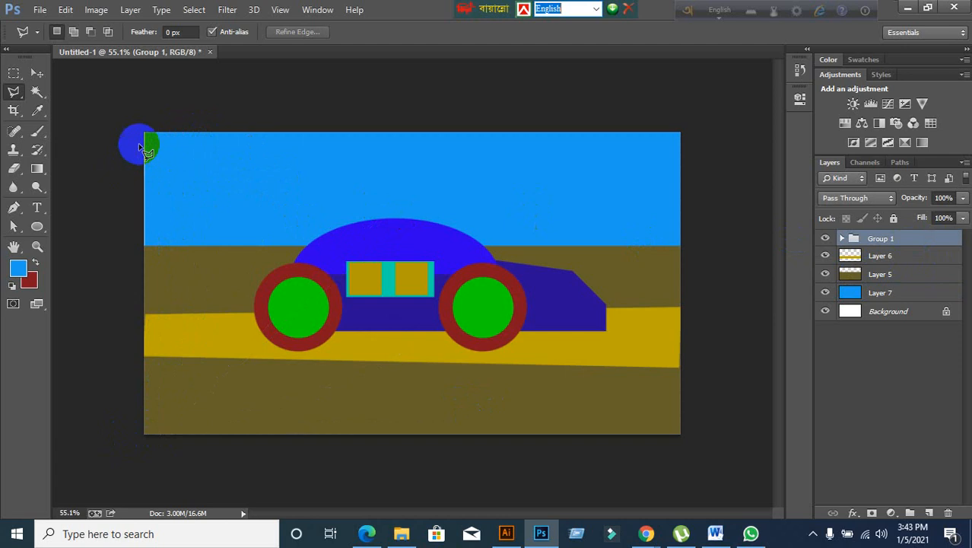
pyautogui.moveTo(145, 132); pyautogui.dragTo(183, 138)
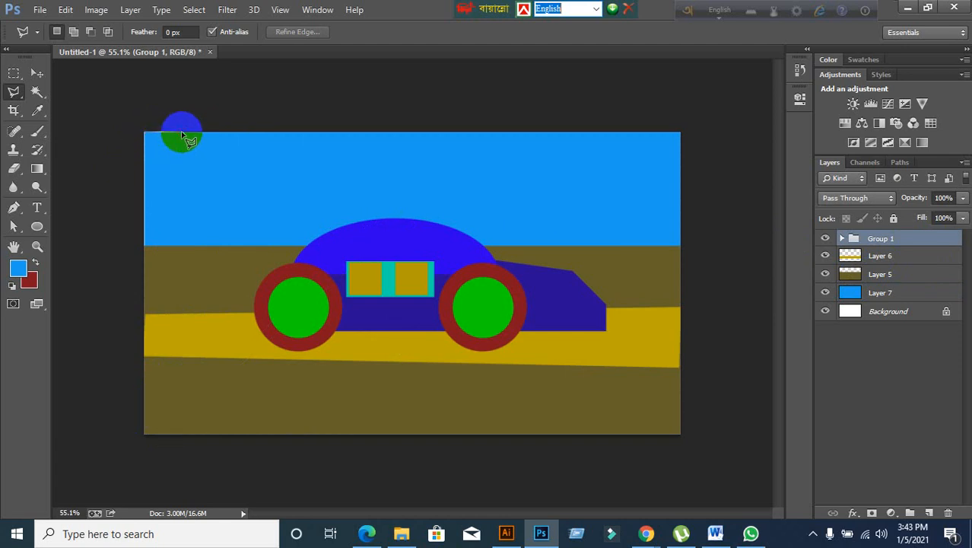
pyautogui.click(164, 435)
pyautogui.click(143, 437)
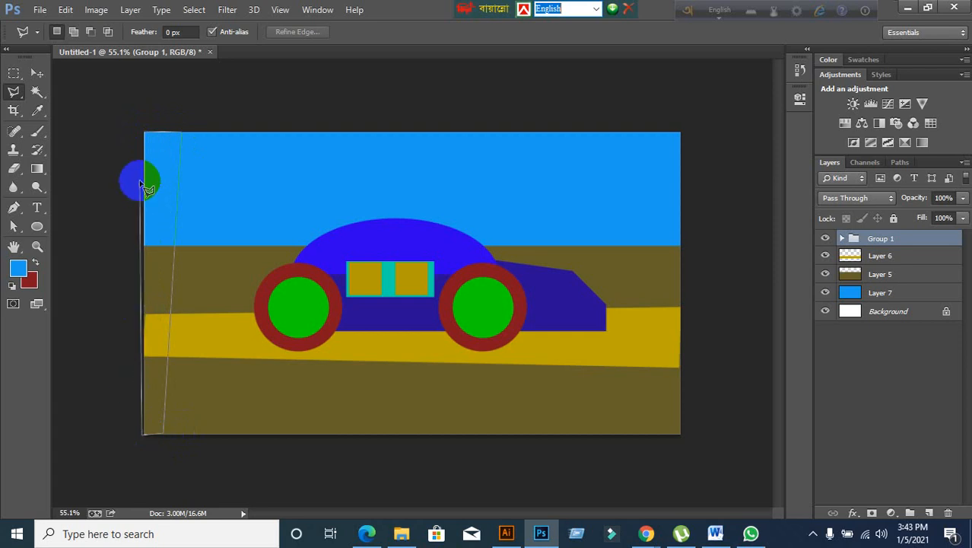
pyautogui.click(146, 134)
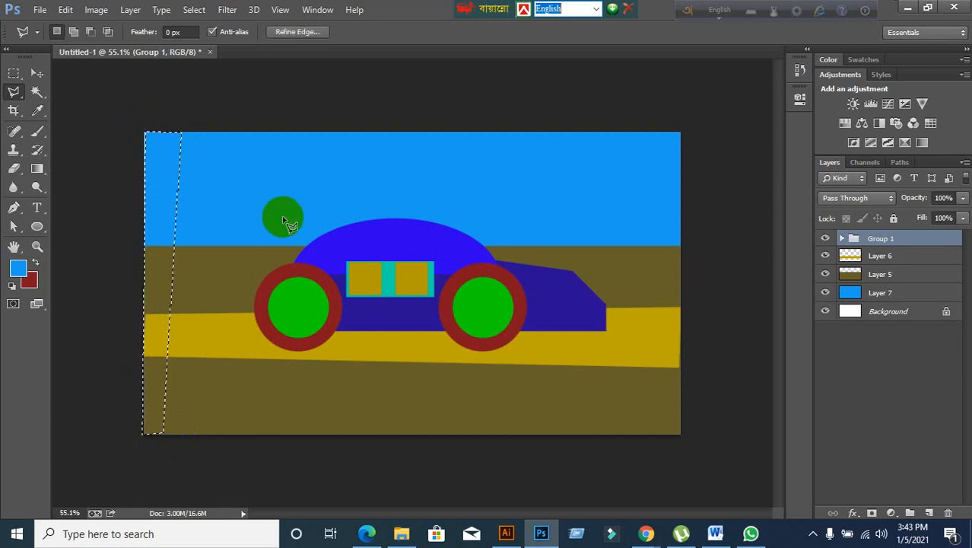
# Step: Add a new layer above Group 1 and set the background colour to red #c40010
pyautogui.click(929, 513)
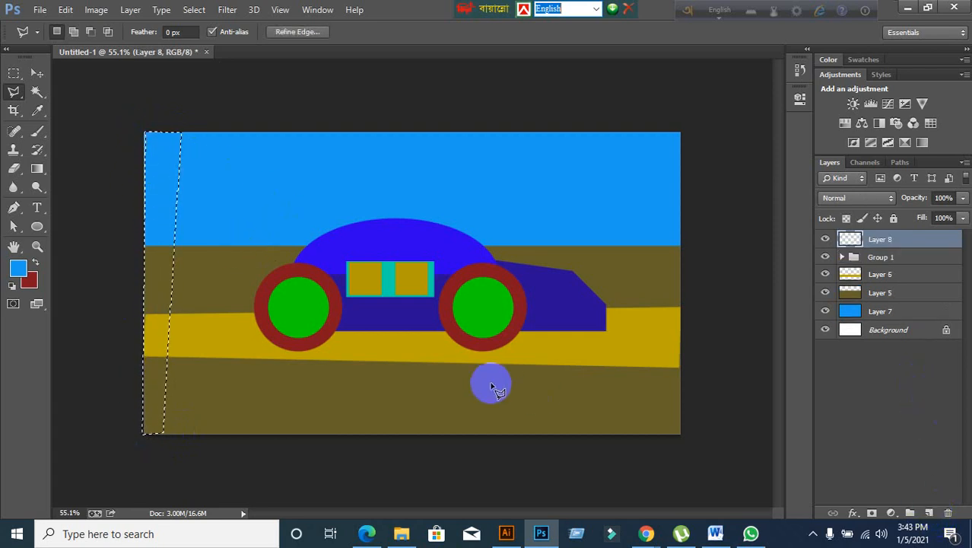
pyautogui.click(29, 281)
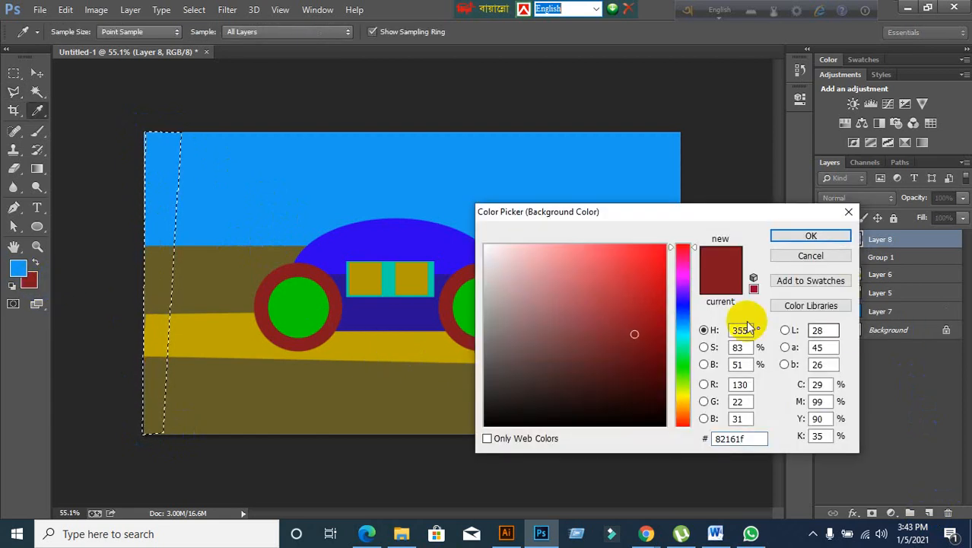
pyautogui.moveTo(647, 309)
pyautogui.mouseDown()
pyautogui.moveTo(670, 336)
pyautogui.moveTo(675, 286)
pyautogui.mouseUp()
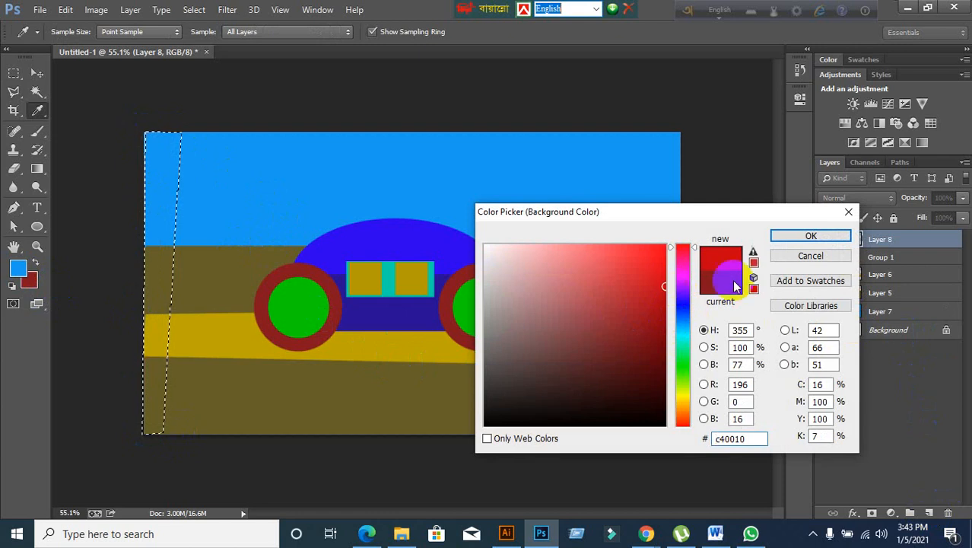
pyautogui.click(811, 236)
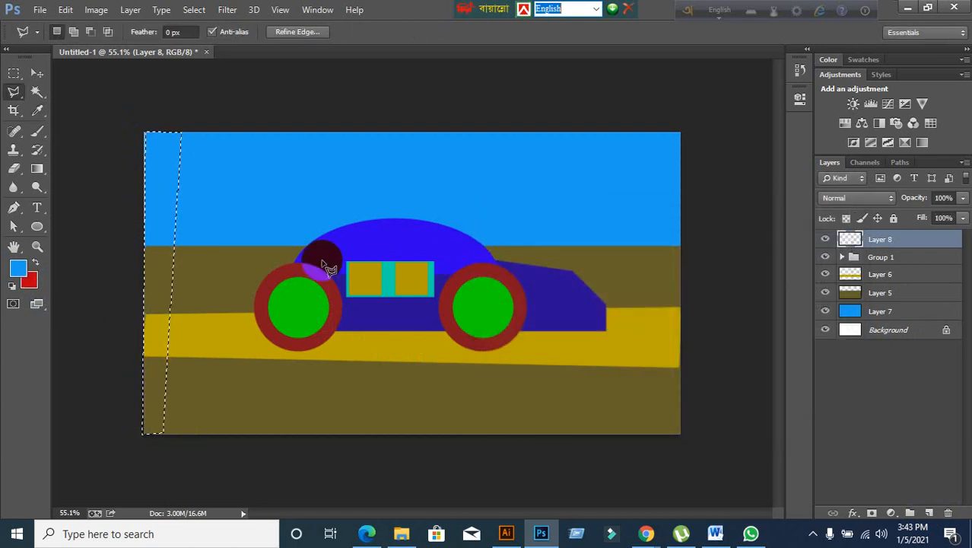
# Step: Set the foreground colour to bright magenta #d62ff4, fill the strip selection with it on the new layer as a tree trunk, and deselect
pyautogui.click(21, 273)
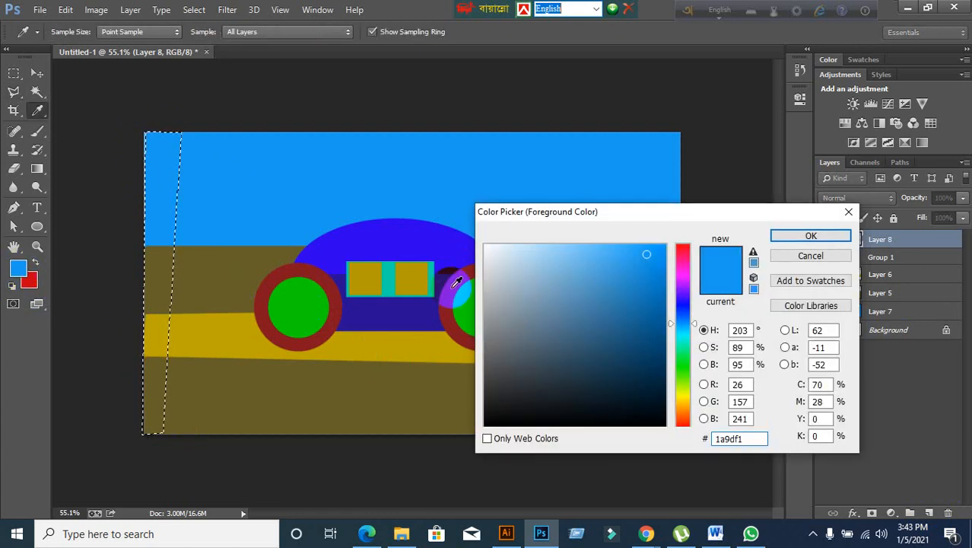
pyautogui.click(682, 379)
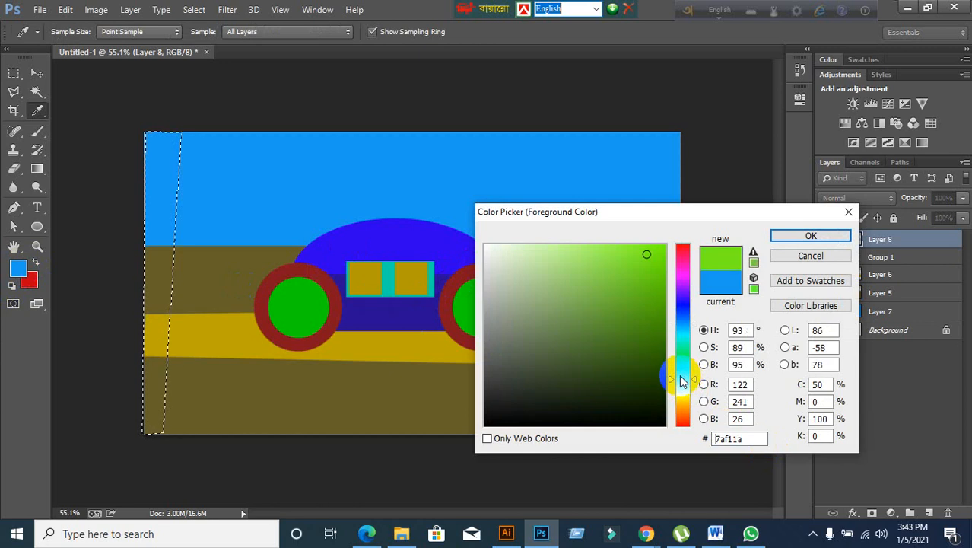
pyautogui.click(666, 303)
pyautogui.moveTo(666, 304)
pyautogui.mouseDown()
pyautogui.moveTo(656, 280)
pyautogui.moveTo(652, 302)
pyautogui.mouseUp()
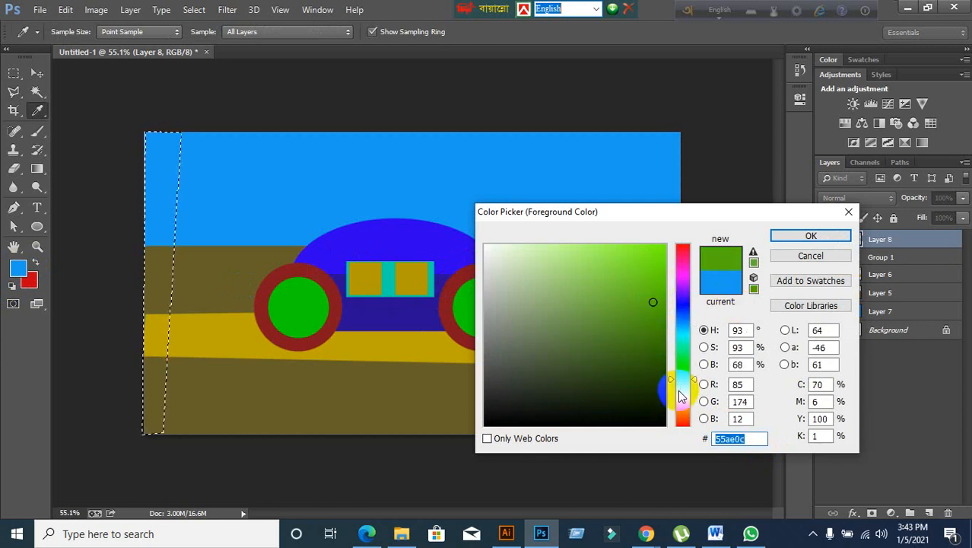
pyautogui.click(681, 391)
pyautogui.click(631, 289)
pyautogui.click(651, 371)
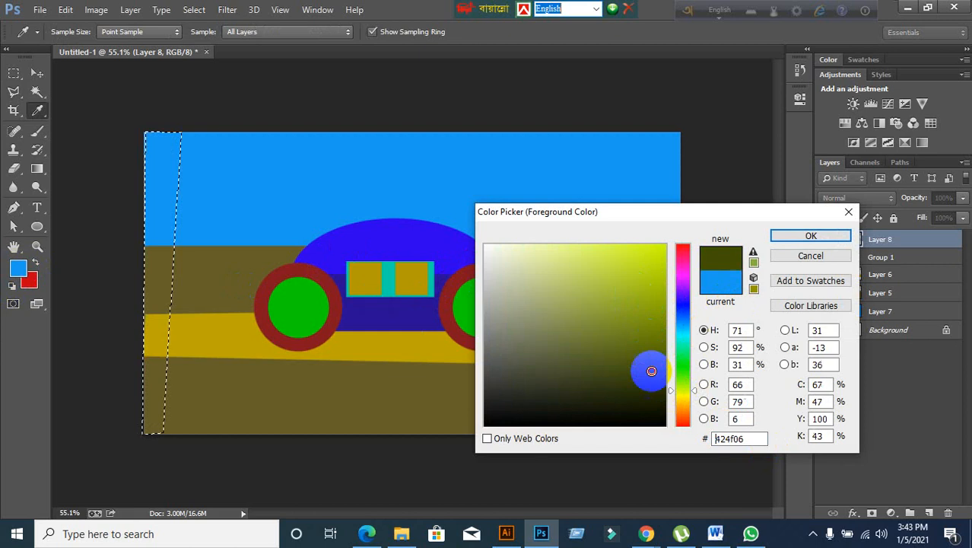
pyautogui.click(640, 382)
pyautogui.click(677, 402)
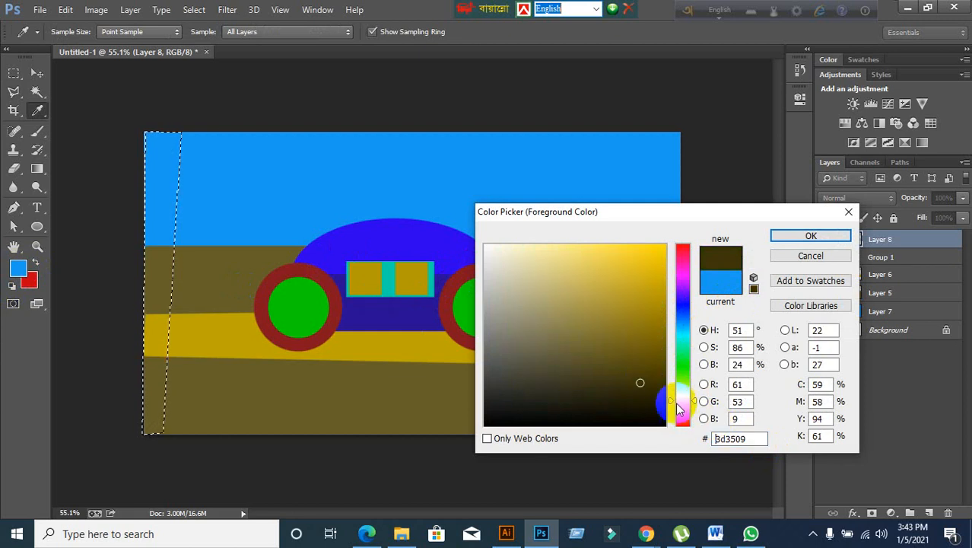
pyautogui.click(653, 315)
pyautogui.click(655, 311)
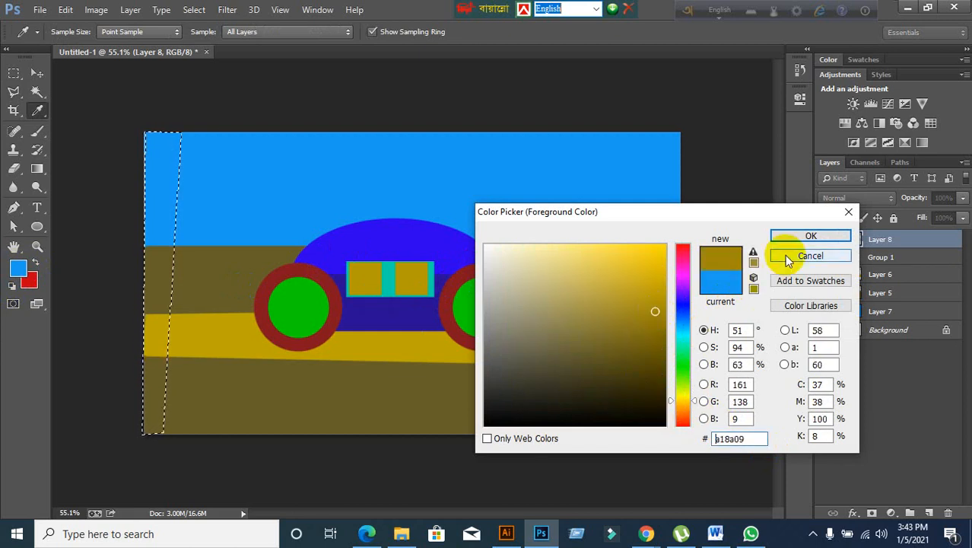
pyautogui.moveTo(656, 289); pyautogui.dragTo(611, 288)
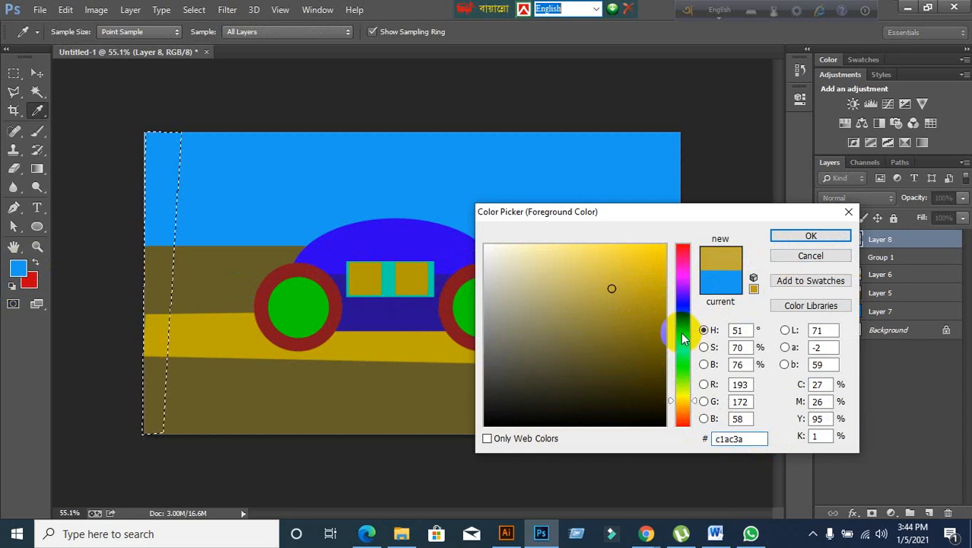
pyautogui.click(681, 279)
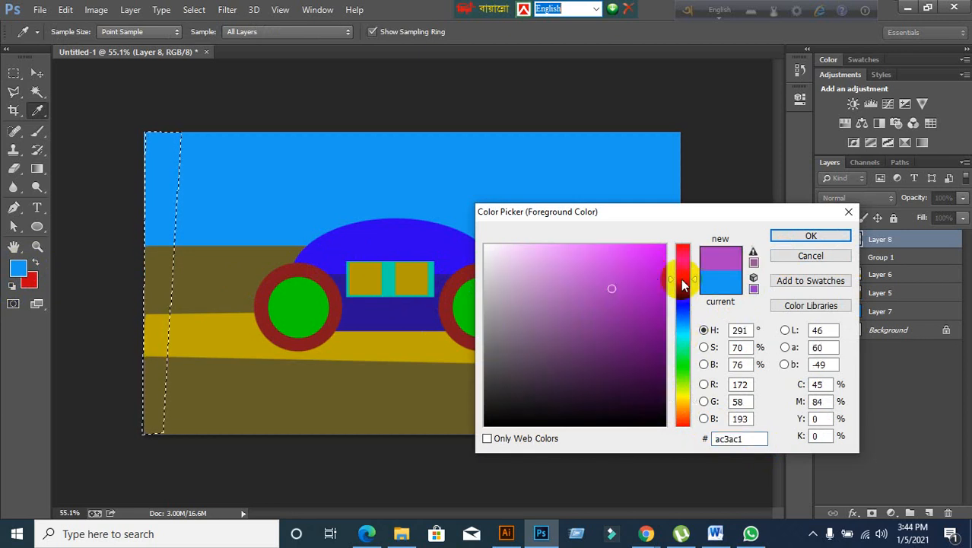
pyautogui.moveTo(650, 272); pyautogui.dragTo(665, 297)
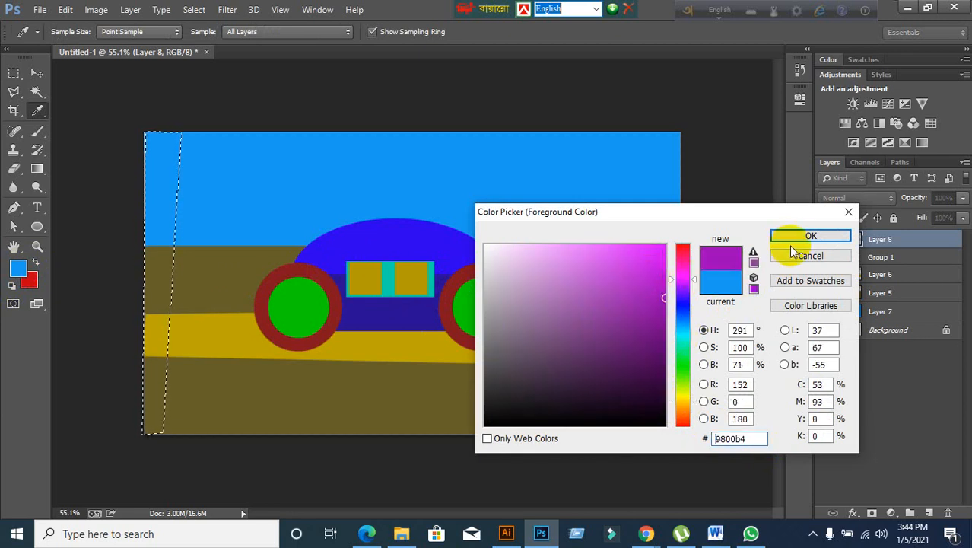
pyautogui.click(630, 251)
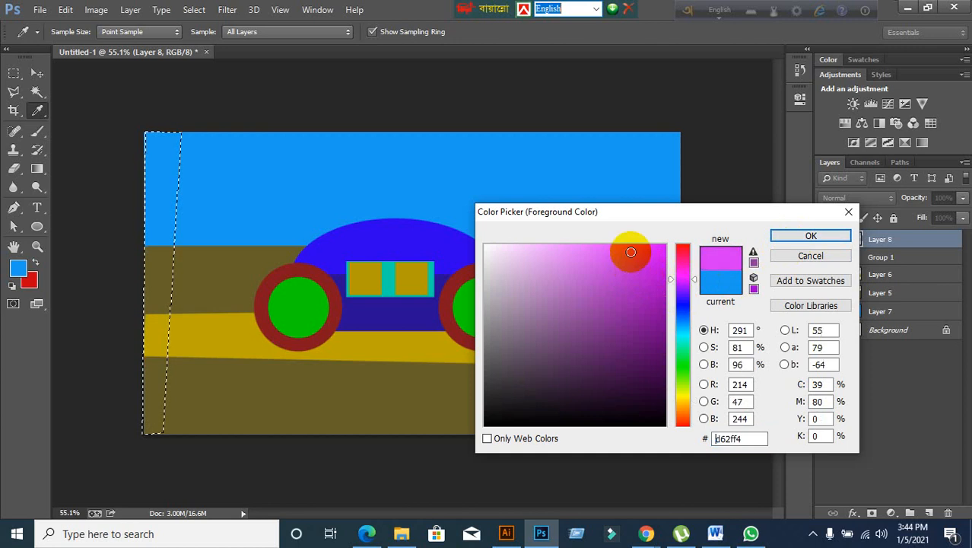
pyautogui.click(782, 239)
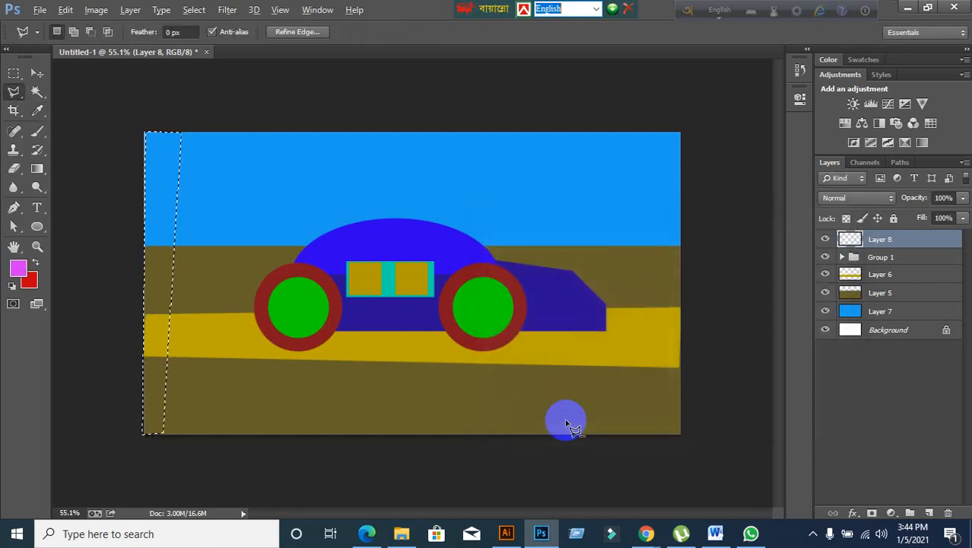
pyautogui.hotkey('alt', 'BackSpace')
pyautogui.hotkey('ctrl', 'd')
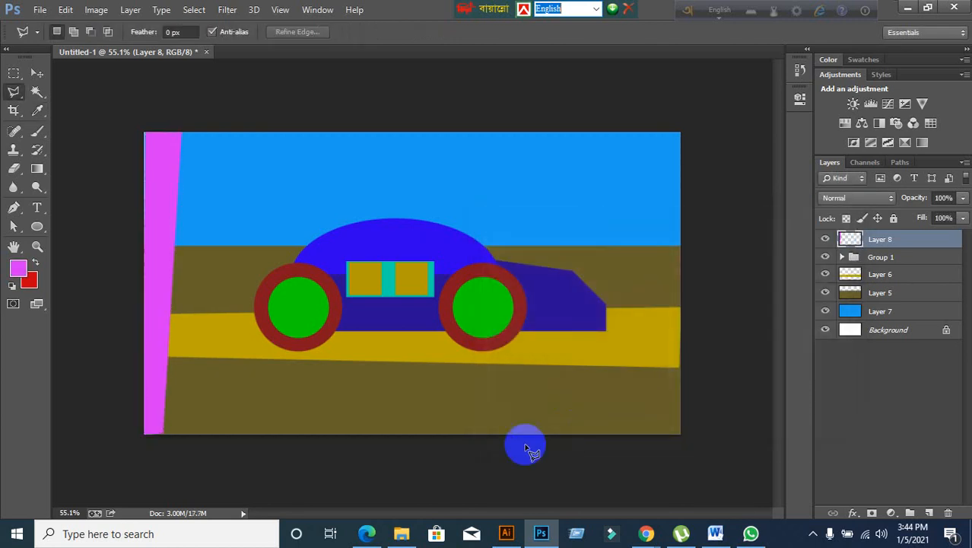
# Step: Outline a long pointed branch from the upper trunk with the Polygonal Lasso, fill it with magenta on the trunk layer, and deselect
pyautogui.click(13, 92)
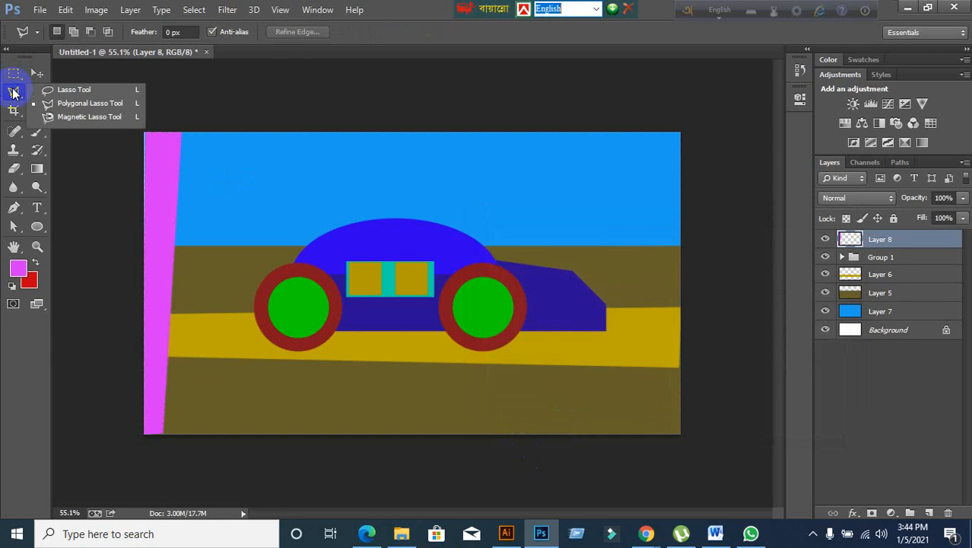
pyautogui.click(72, 99)
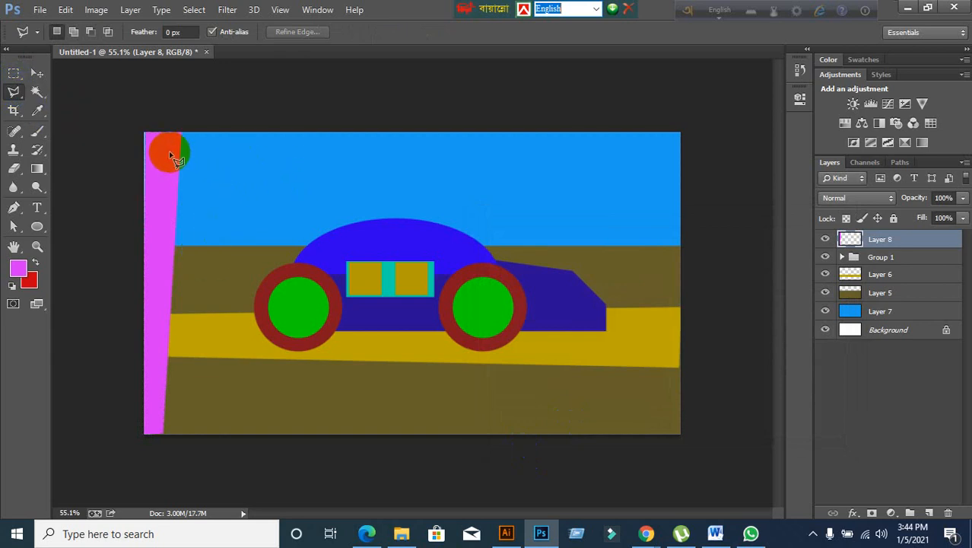
pyautogui.click(175, 148)
pyautogui.click(339, 165)
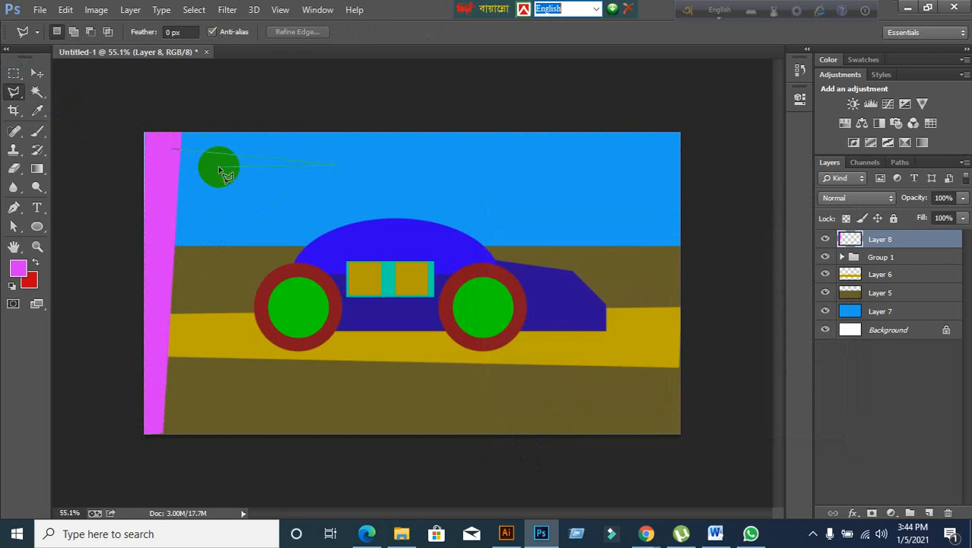
pyautogui.click(174, 152)
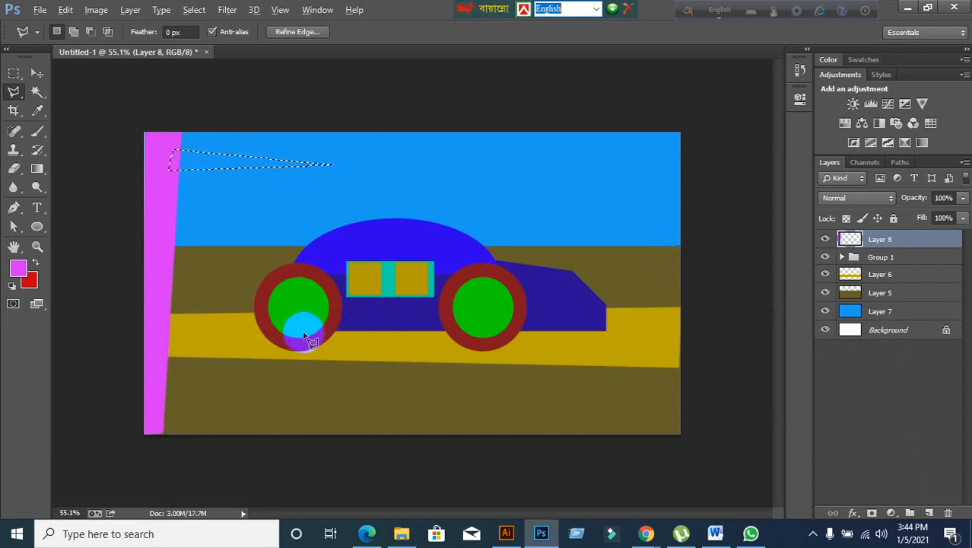
pyautogui.hotkey('ctrl', 'd')
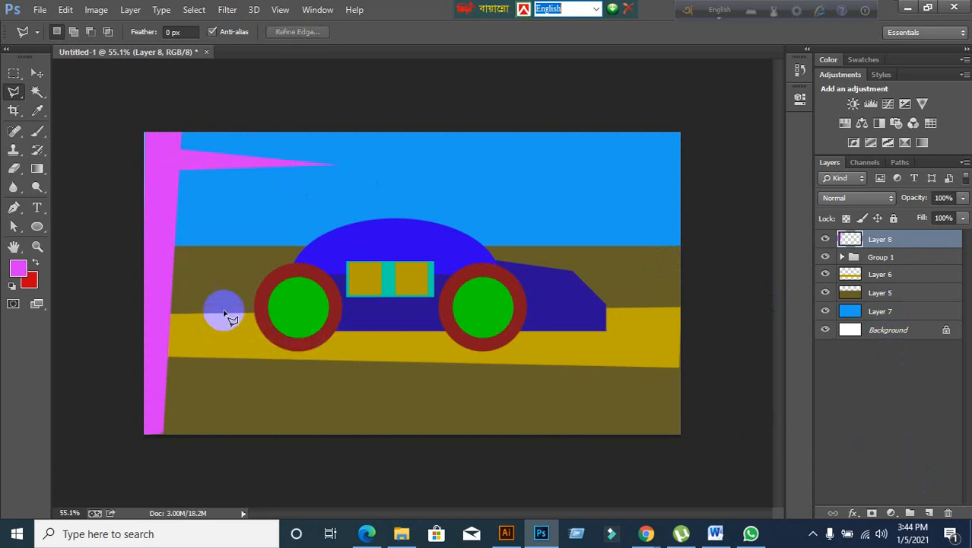
# Step: Outline a shorter branch slanting down from the trunk below the first, fill it with magenta on a new layer, and deselect
pyautogui.click(161, 203)
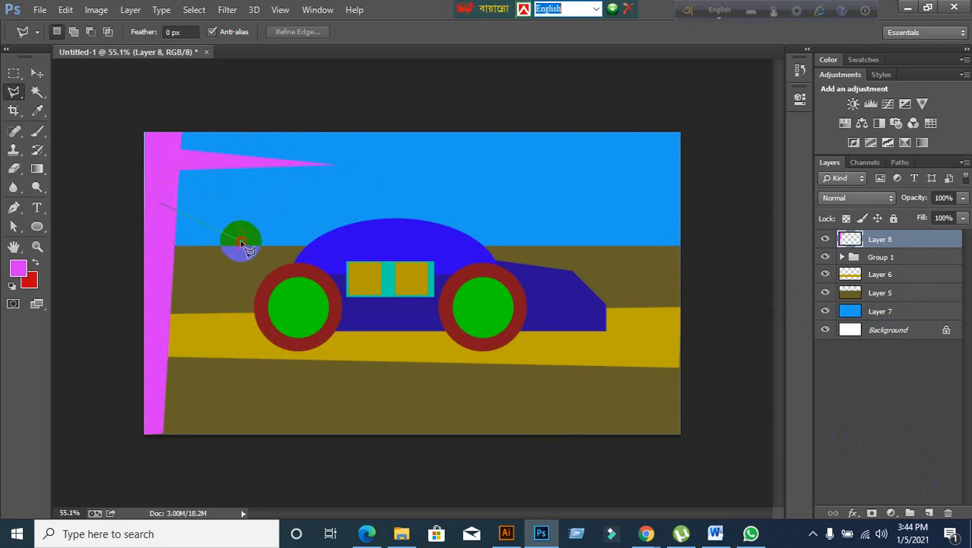
pyautogui.click(163, 206)
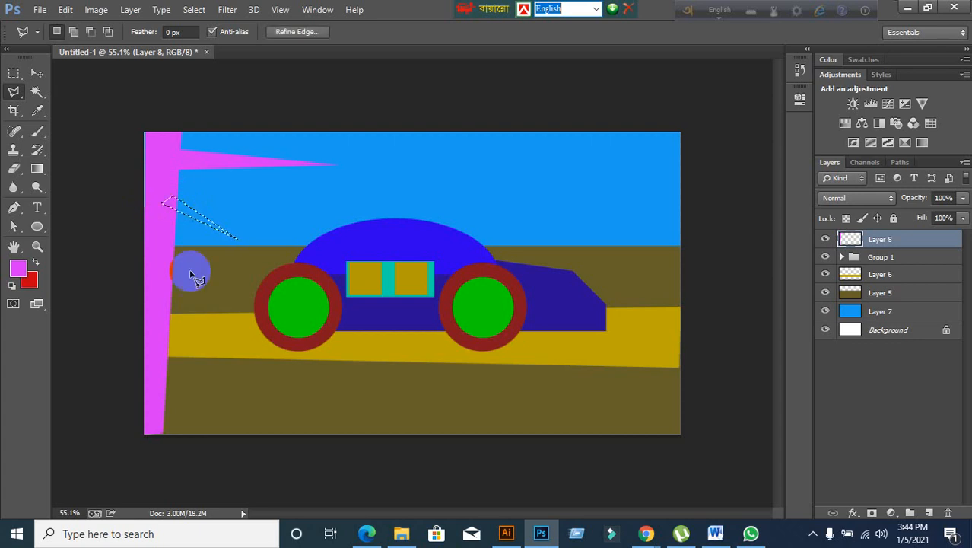
pyautogui.click(930, 512)
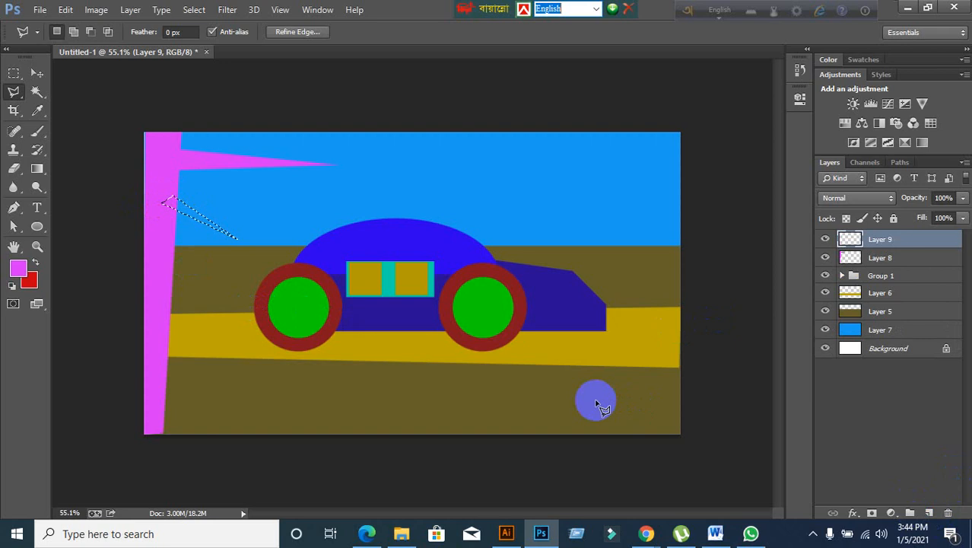
pyautogui.hotkey('alt', 'BackSpace')
pyautogui.hotkey('ctrl', 'd')
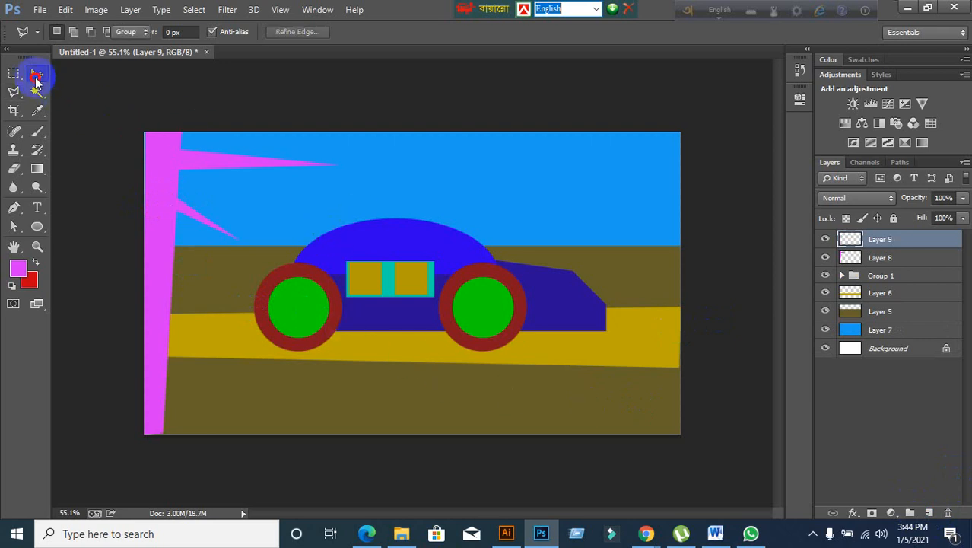
# Step: On a new layer, select a circle in the sky above the car with the Elliptical Marquee, and subtract an overlapping ellipse to leave a crescent
pyautogui.click(15, 76)
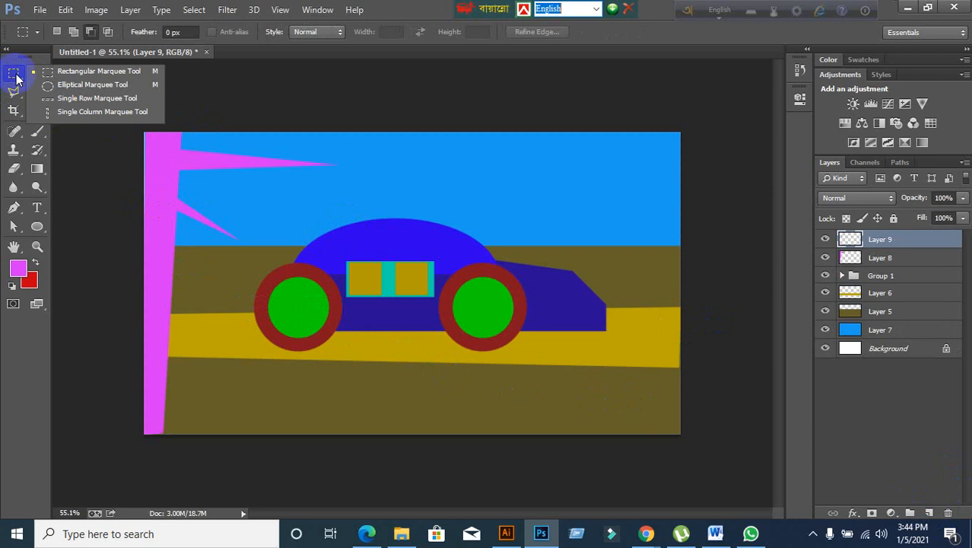
pyautogui.click(69, 85)
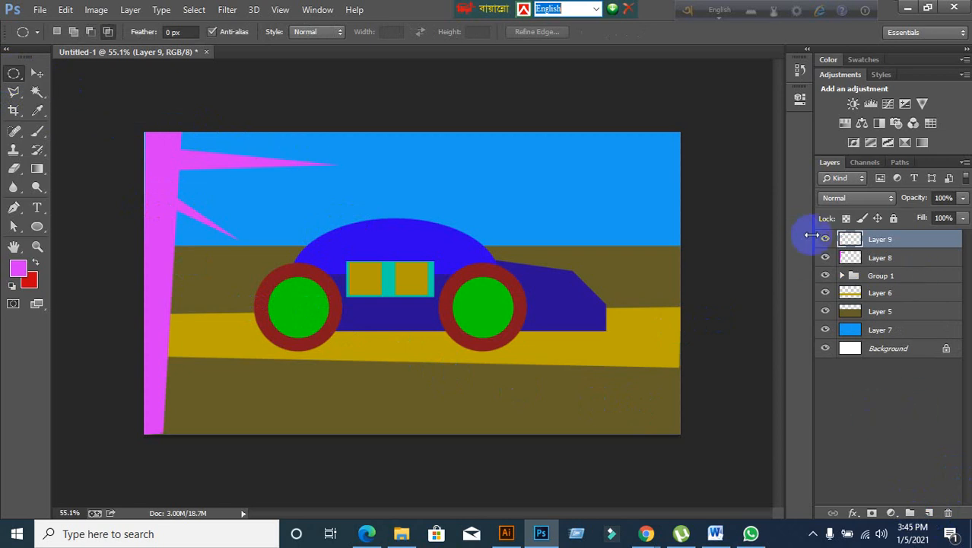
pyautogui.click(931, 513)
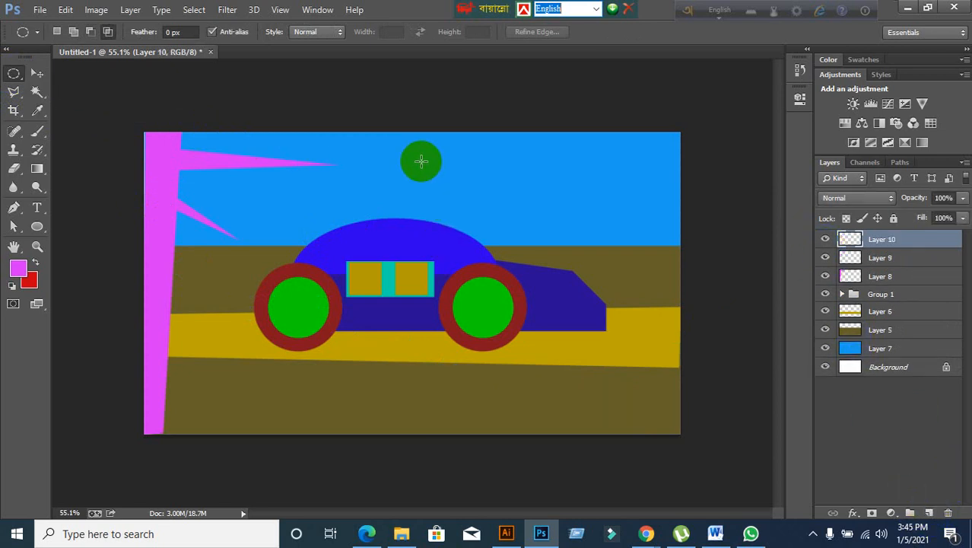
pyautogui.moveTo(421, 161); pyautogui.dragTo(513, 220)
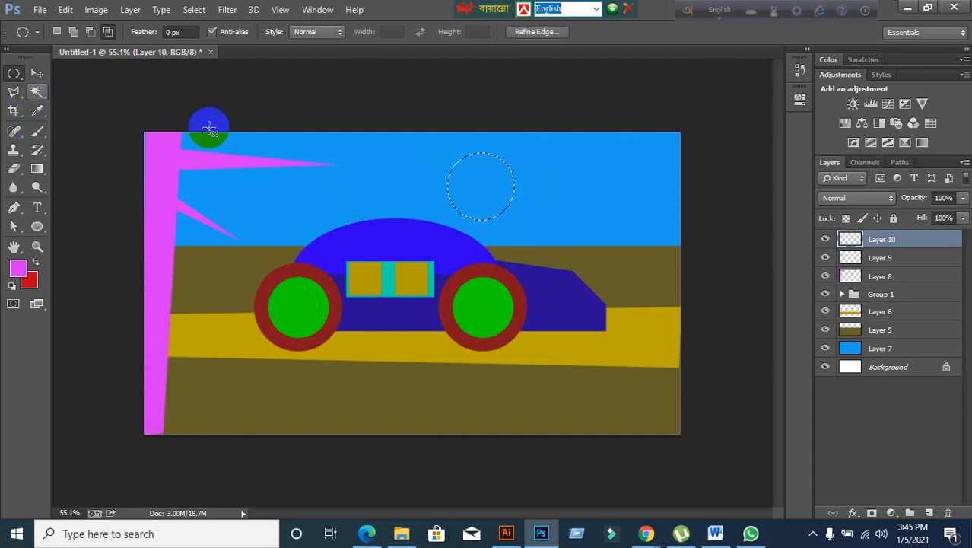
pyautogui.click(90, 35)
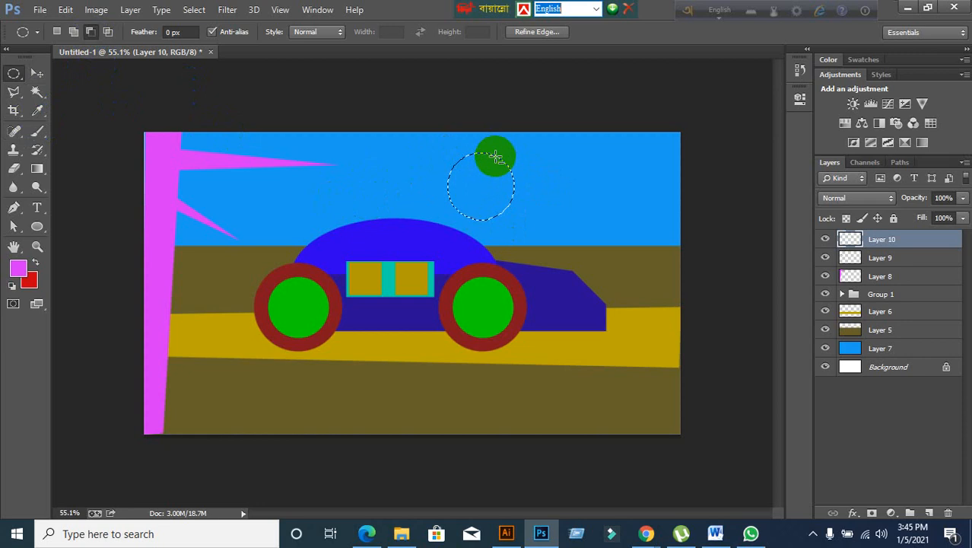
pyautogui.moveTo(495, 156); pyautogui.dragTo(565, 267)
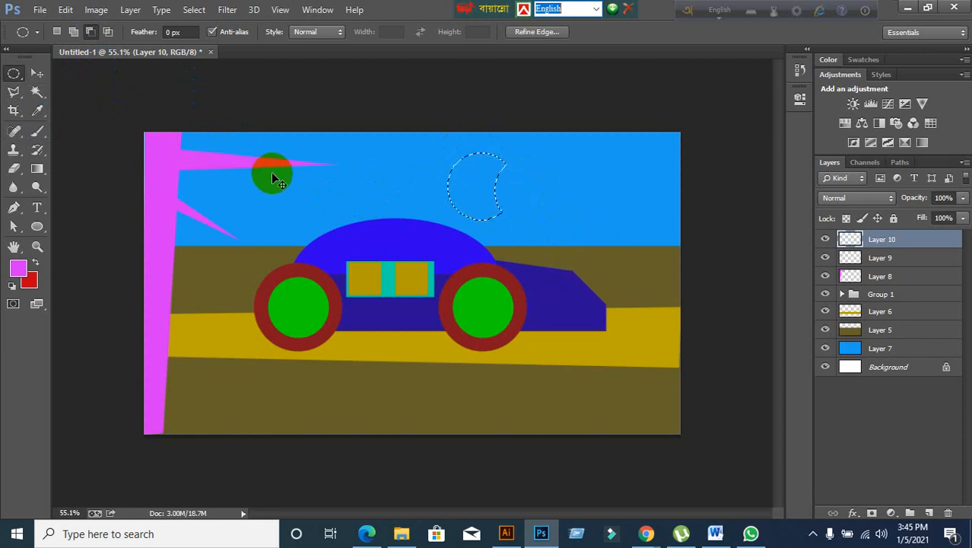
# Step: Intersect the circular selection above the car with an overlapping ellipse to leave a narrow leaf-shaped selection
pyautogui.click(108, 34)
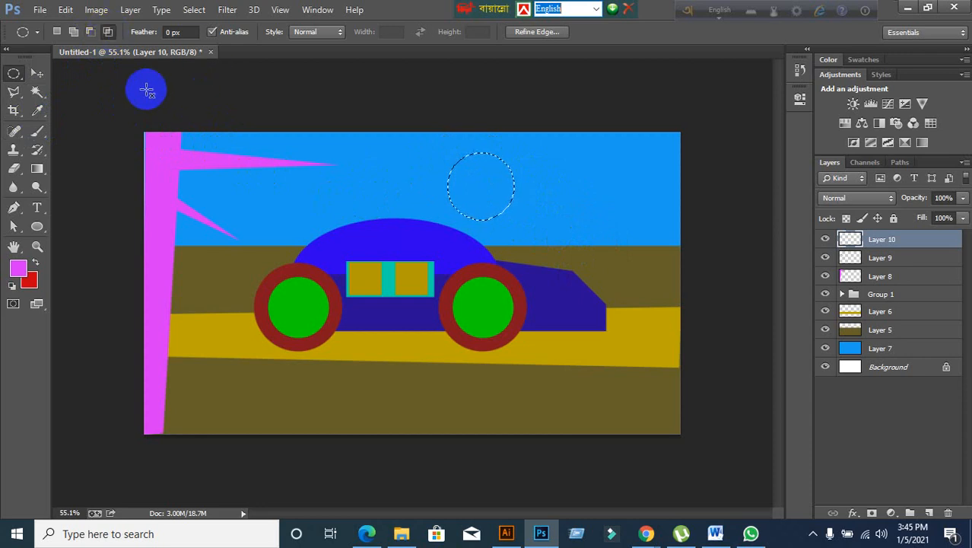
pyautogui.moveTo(504, 162); pyautogui.dragTo(577, 303)
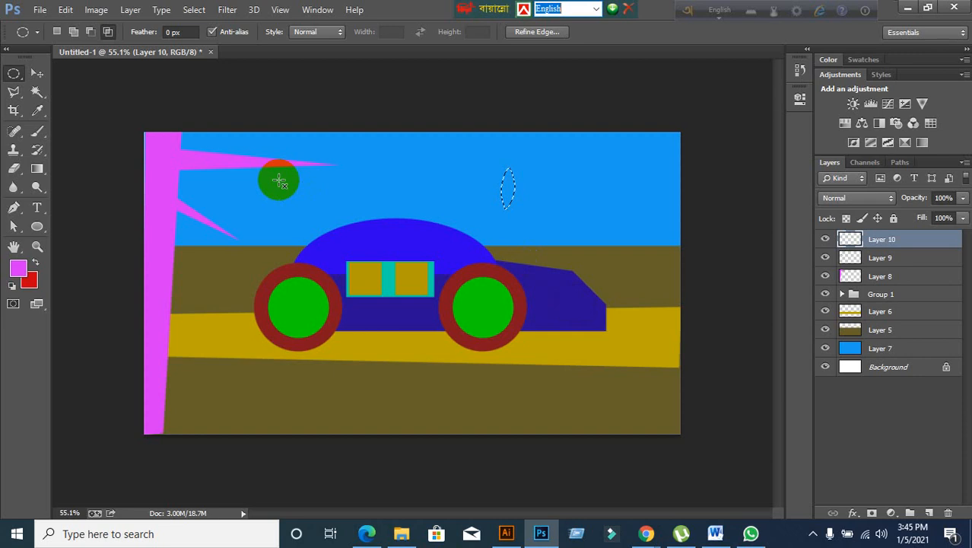
pyautogui.click(36, 76)
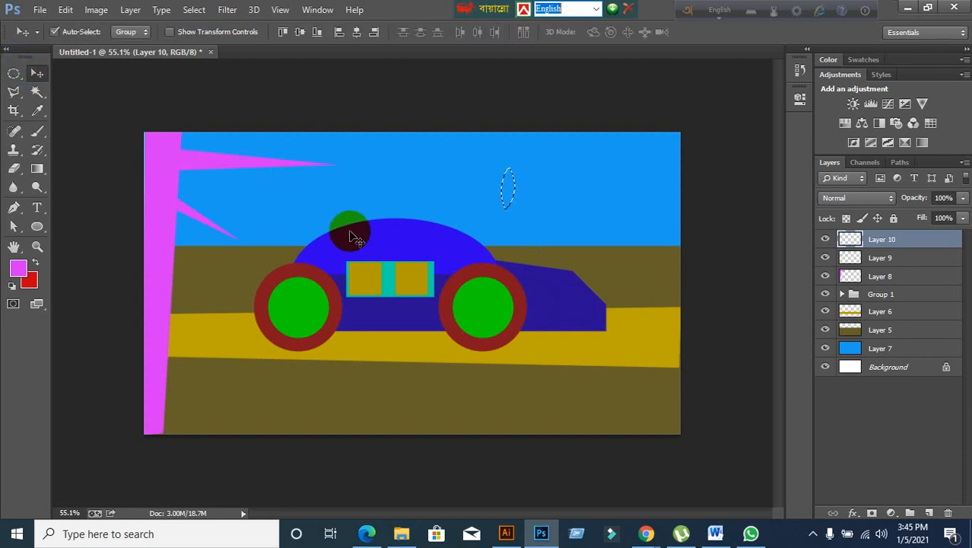
# Step: Set the foreground colour to green #1ab800, fill the leaf-shaped selection with it on Layer 10, and deselect
pyautogui.press('x')
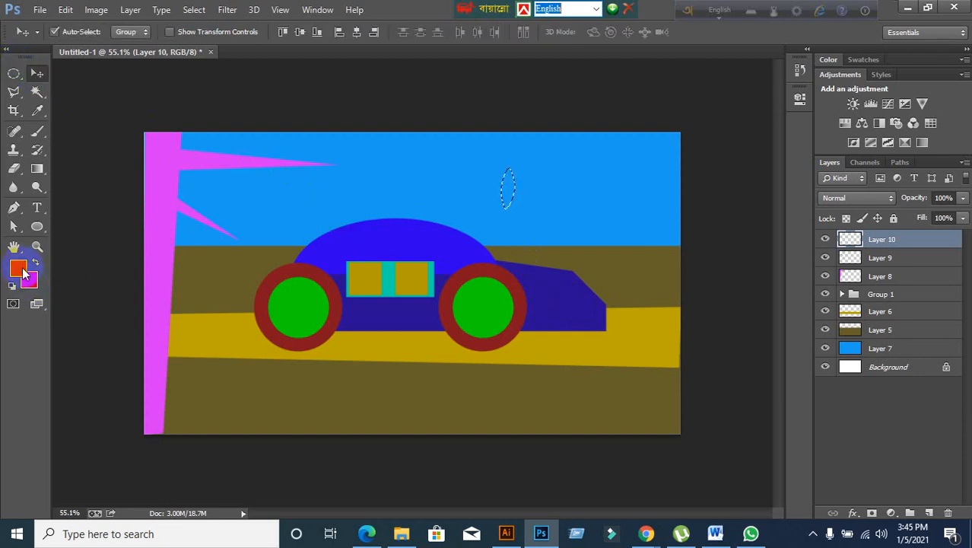
pyautogui.click(21, 269)
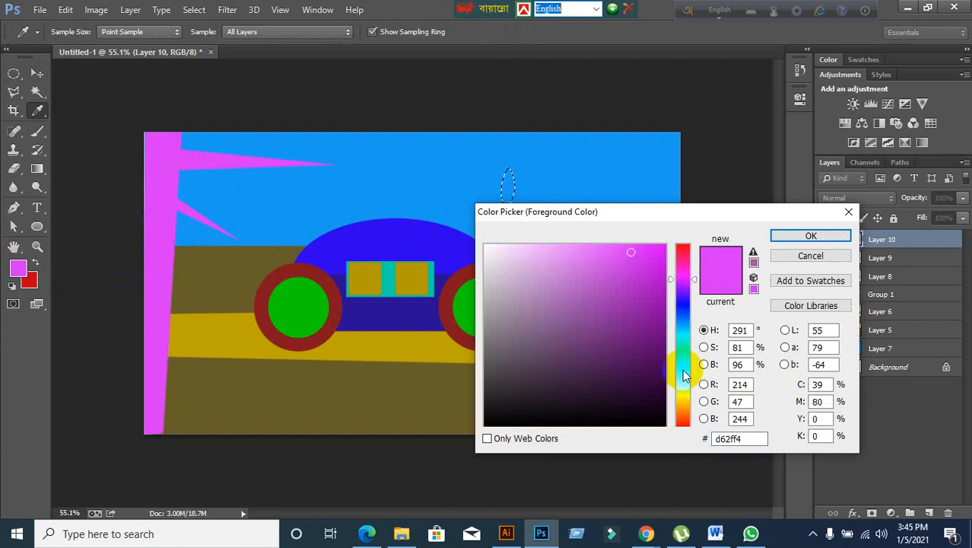
pyautogui.click(684, 371)
pyautogui.click(664, 295)
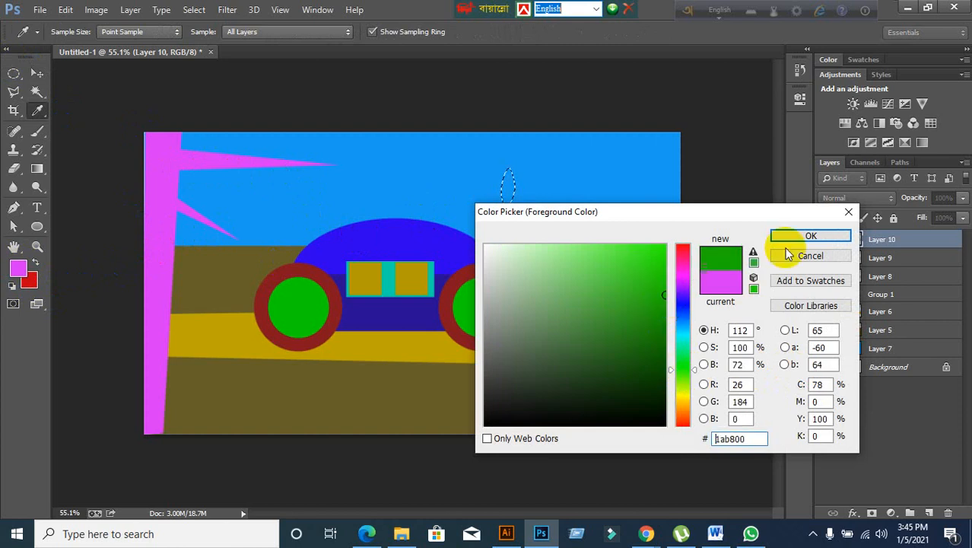
pyautogui.click(811, 237)
pyautogui.hotkey('alt', 'BackSpace')
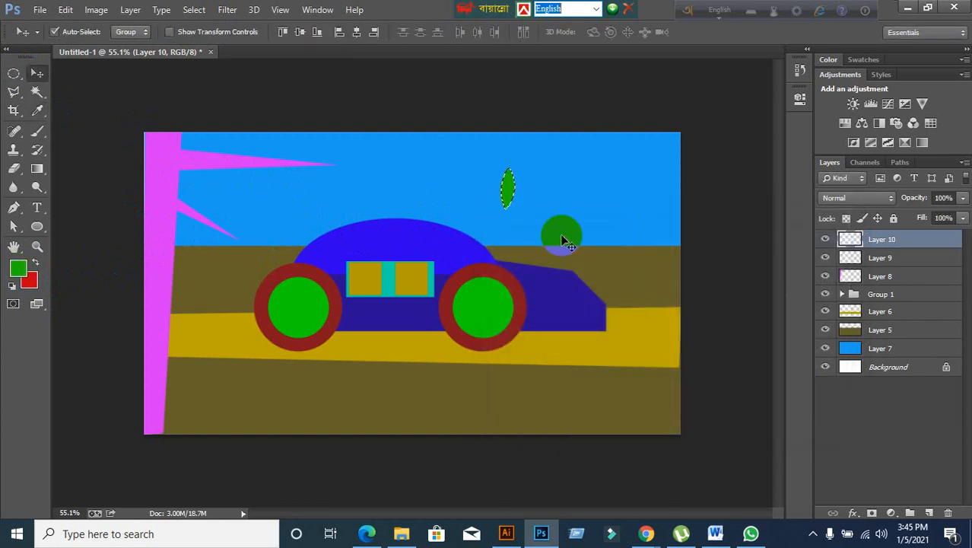
pyautogui.hotkey('ctrl', 'd')
# Step: Move the green leaf close to the upper branch's tip and rotate it by -54.76°
pyautogui.moveTo(562, 236); pyautogui.dragTo(376, 171)
pyautogui.hotkey('ctrl', 't')
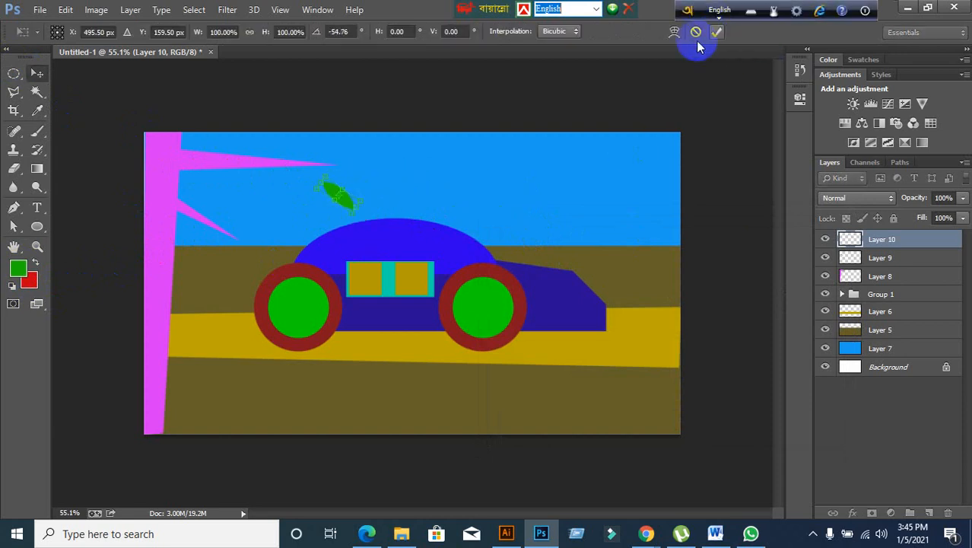
pyautogui.press('Return')
# Step: Load the leaf's outline as a selection, refill it with dark green #117800, and deselect
pyautogui.click(850, 241)
pyautogui.keyDown('ctrl'); pyautogui.click(849, 242); pyautogui.keyUp('ctrl')
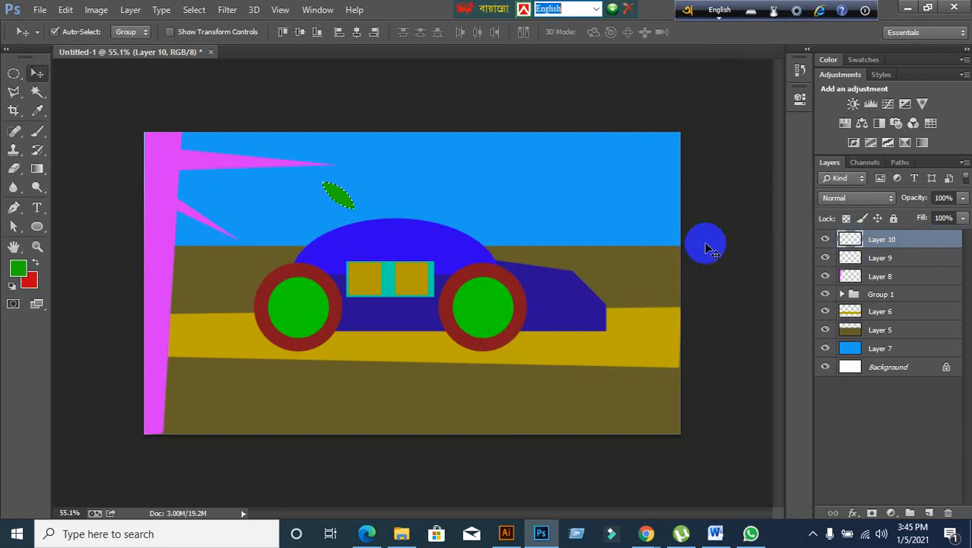
pyautogui.click(11, 270)
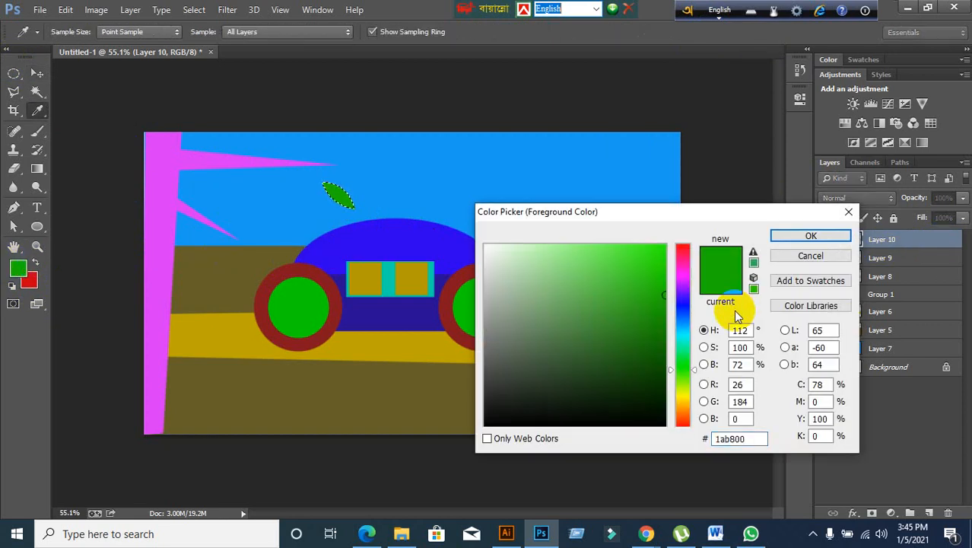
pyautogui.click(662, 348)
pyautogui.moveTo(679, 360); pyautogui.dragTo(677, 338)
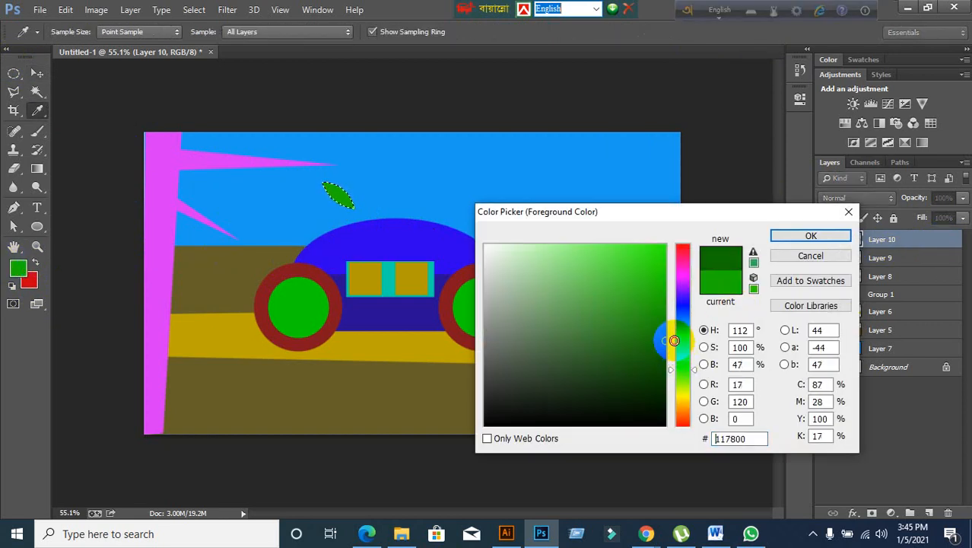
pyautogui.click(811, 236)
pyautogui.press('v')
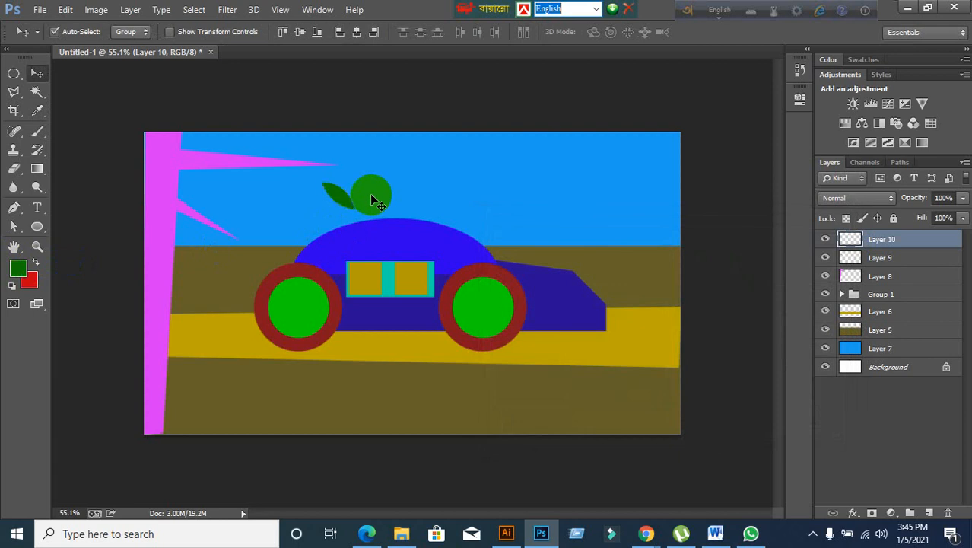
# Step: Attach the dark green leaf to the underside of the upper branch near its tip, and check its layer by toggling visibility
pyautogui.moveTo(371, 196); pyautogui.dragTo(308, 177)
pyautogui.scroll(2, 307, 174)
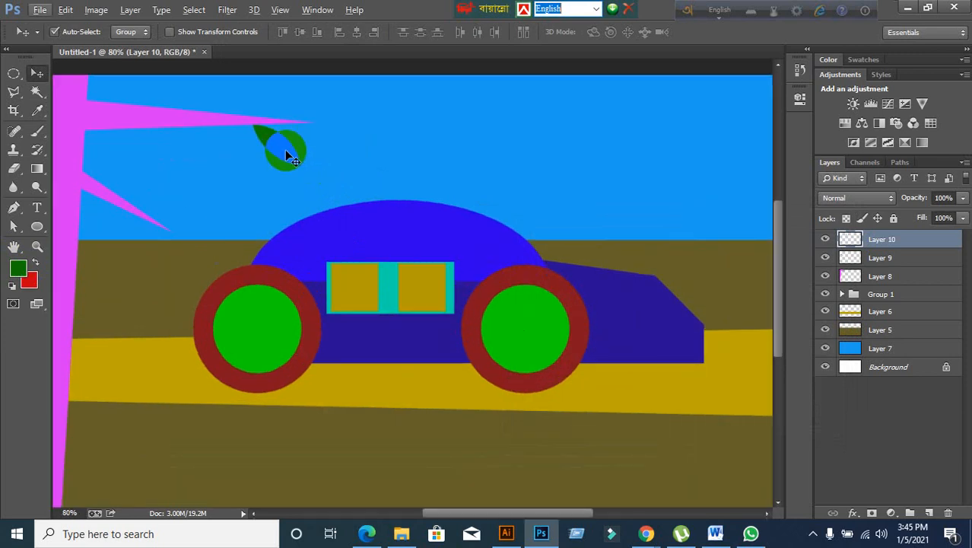
pyautogui.click(286, 150)
pyautogui.scroll(-1, 490, 188)
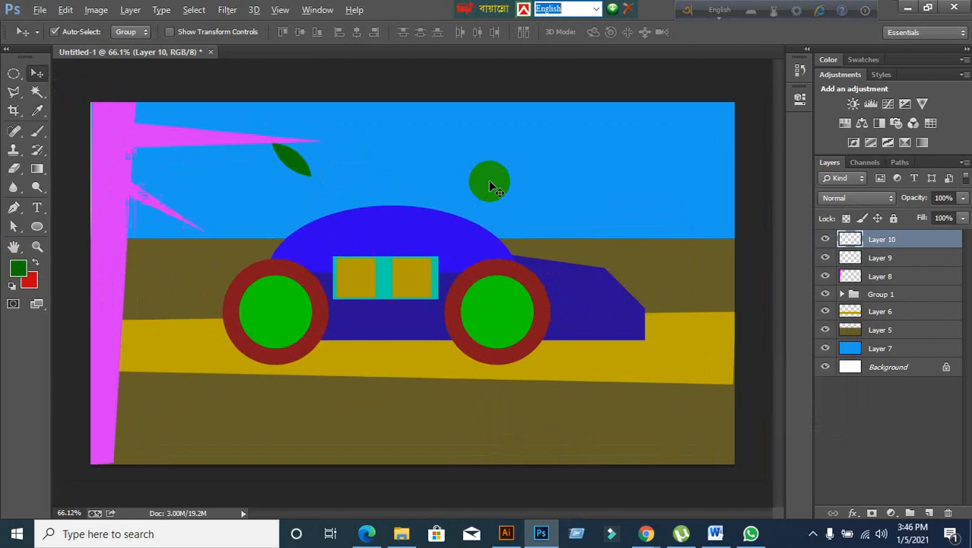
pyautogui.moveTo(491, 188); pyautogui.dragTo(372, 198)
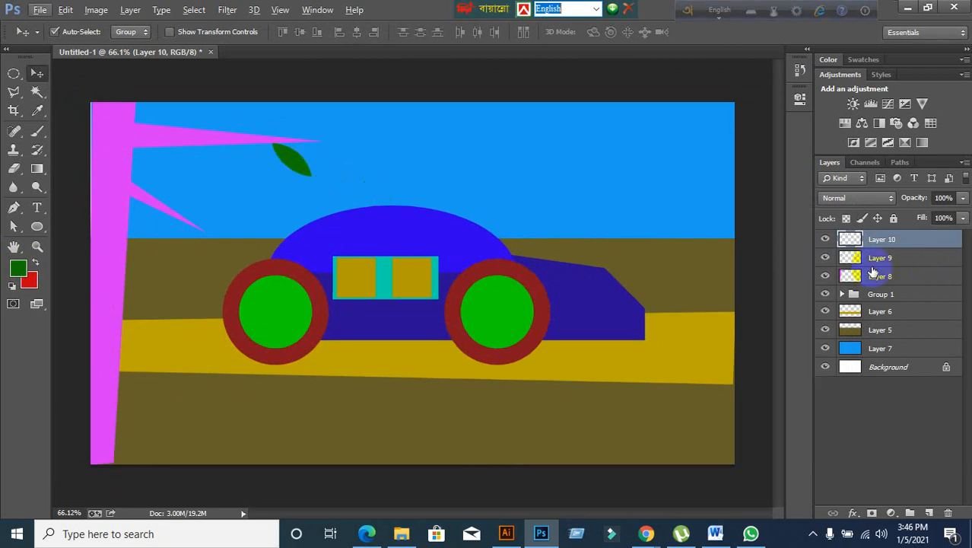
pyautogui.click(825, 240)
pyautogui.click(825, 239)
# Step: Duplicate the leaf, place the copy above the upper branch, and flip it horizontally
pyautogui.moveTo(432, 240); pyautogui.dragTo(305, 137)
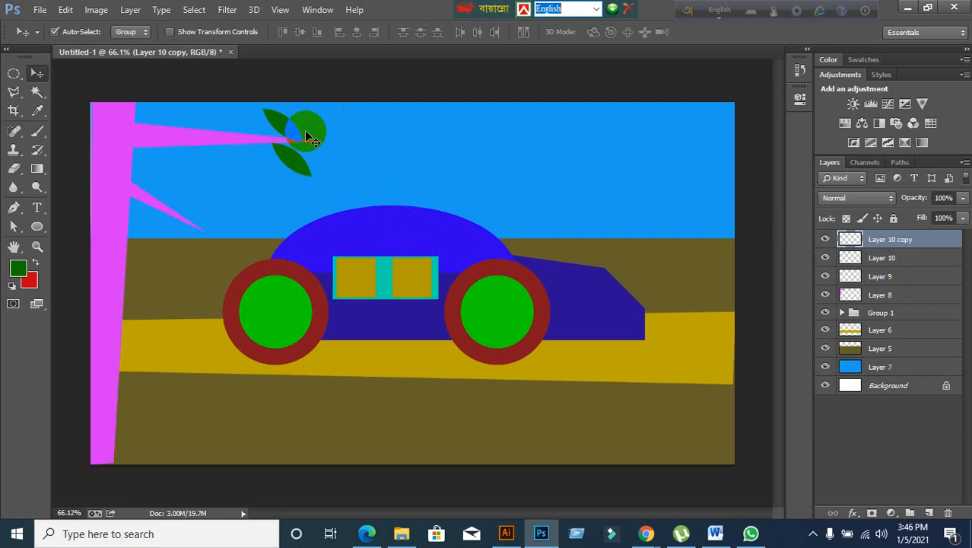
pyautogui.hotkey('ctrl', 't')
pyautogui.moveTo(304, 130); pyautogui.dragTo(292, 135)
pyautogui.rightClick(289, 135)
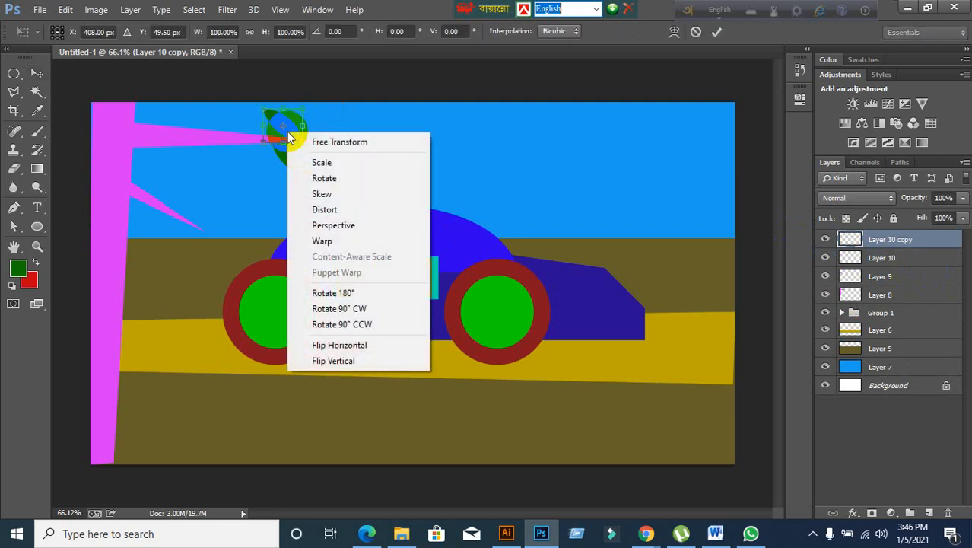
pyautogui.click(339, 345)
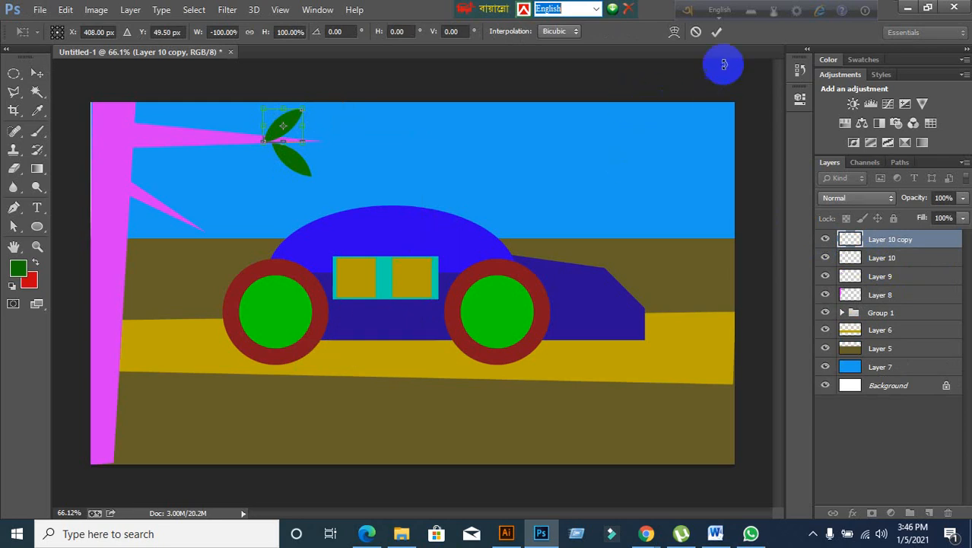
pyautogui.click(717, 34)
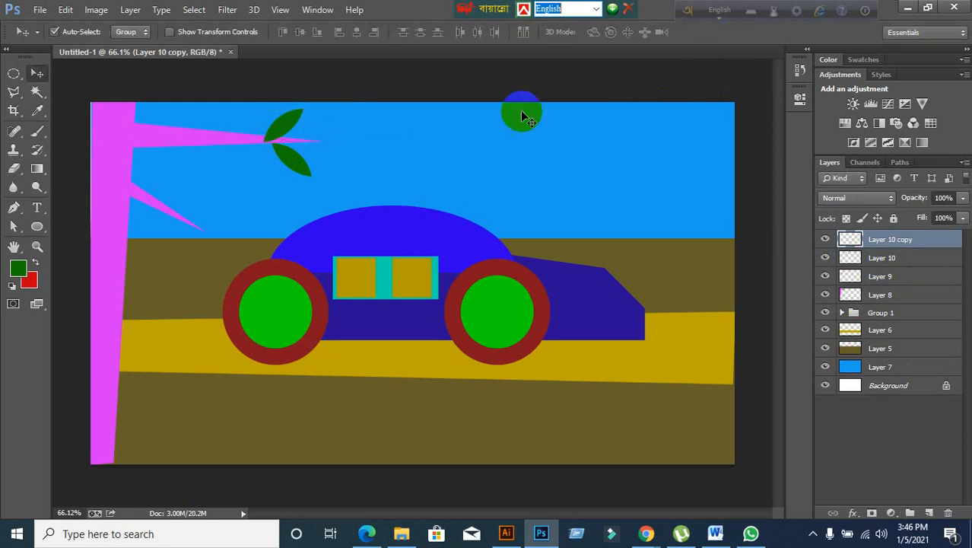
# Step: Nudge the flipped leaf to line up with the lower leaf's base, and check its layer by toggling visibility
pyautogui.moveTo(289, 132); pyautogui.dragTo(294, 126)
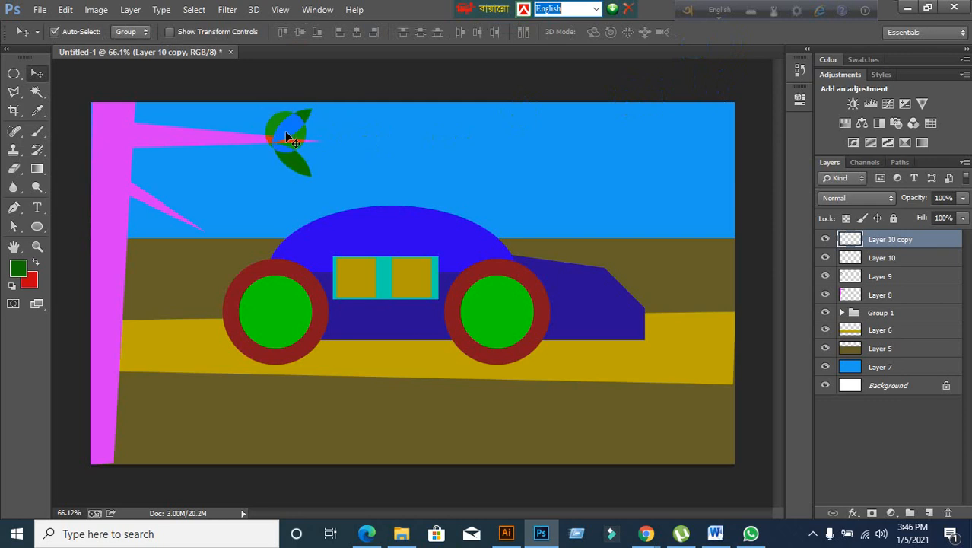
pyautogui.click(825, 240)
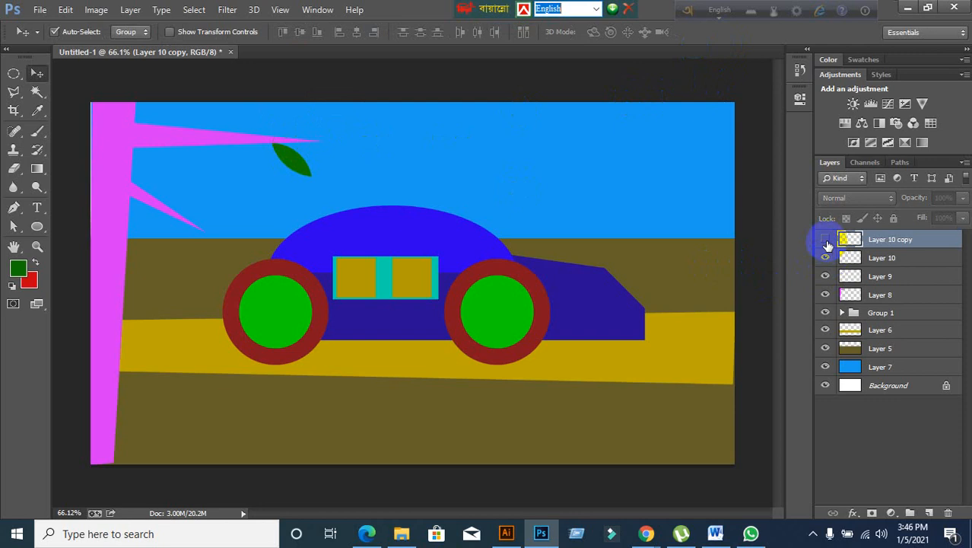
pyautogui.click(825, 241)
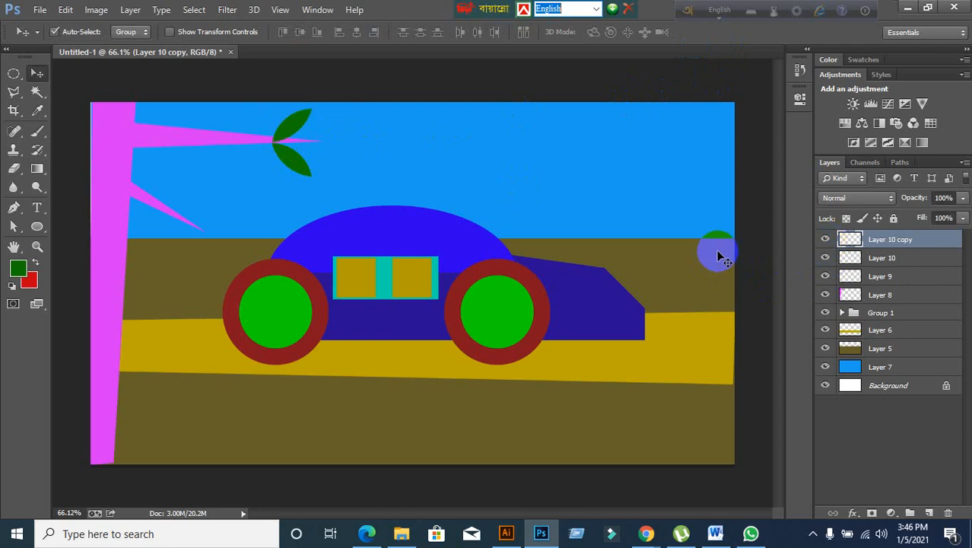
# Step: Send the upper leaf's layer down the stack to just above the sky layer, and shift the lower leaf slightly down from the branch
pyautogui.hotkey('ctrl', '[')
pyautogui.hotkey('ctrl', '[')
pyautogui.hotkey('ctrl', '[')
pyautogui.hotkey('ctrl', '[')
pyautogui.hotkey('ctrl', '[')
pyautogui.hotkey('ctrl', '[')
pyautogui.hotkey('ctrl', '[')
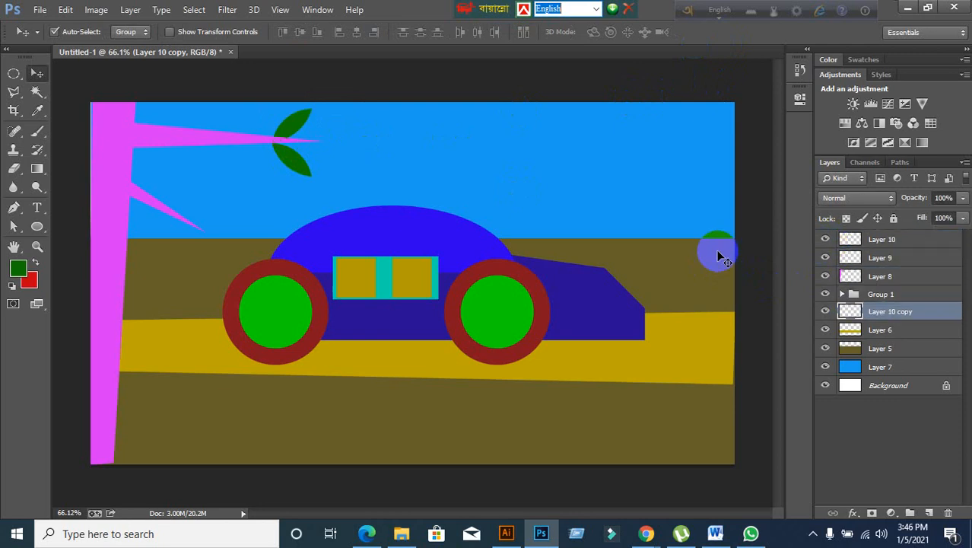
pyautogui.hotkey('ctrl', ']')
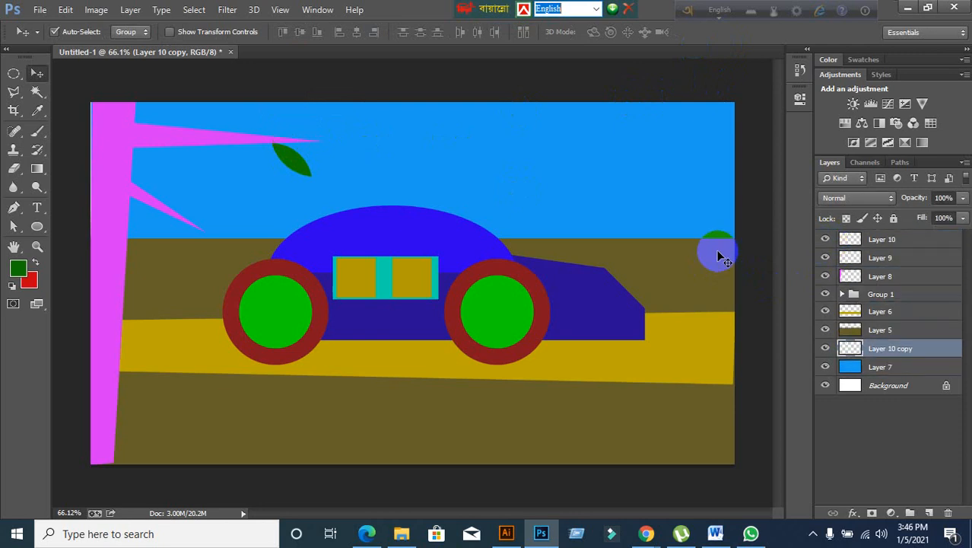
pyautogui.moveTo(718, 257); pyautogui.dragTo(269, 162)
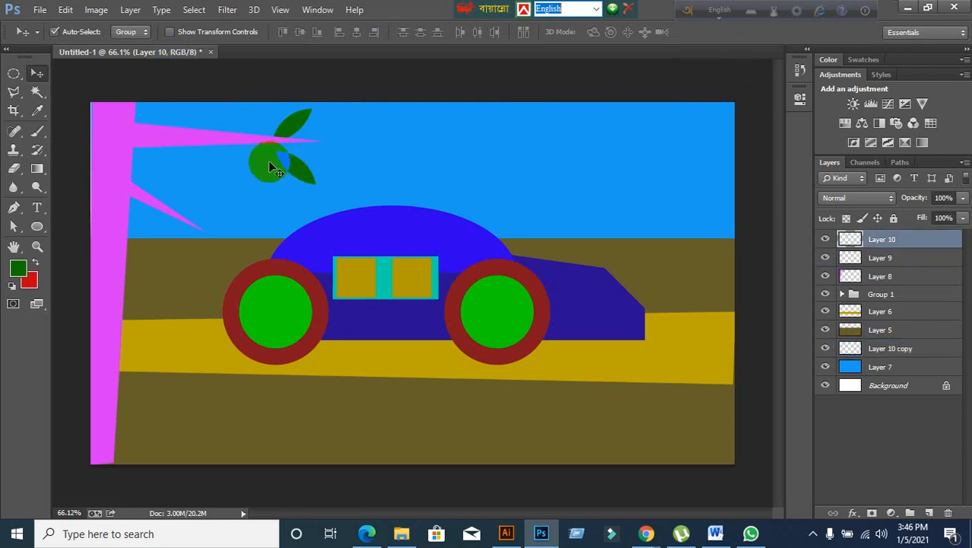
# Step: On a new layer, select a thin vertical strip in the sky above the car with the Rectangular Marquee
pyautogui.click(12, 93)
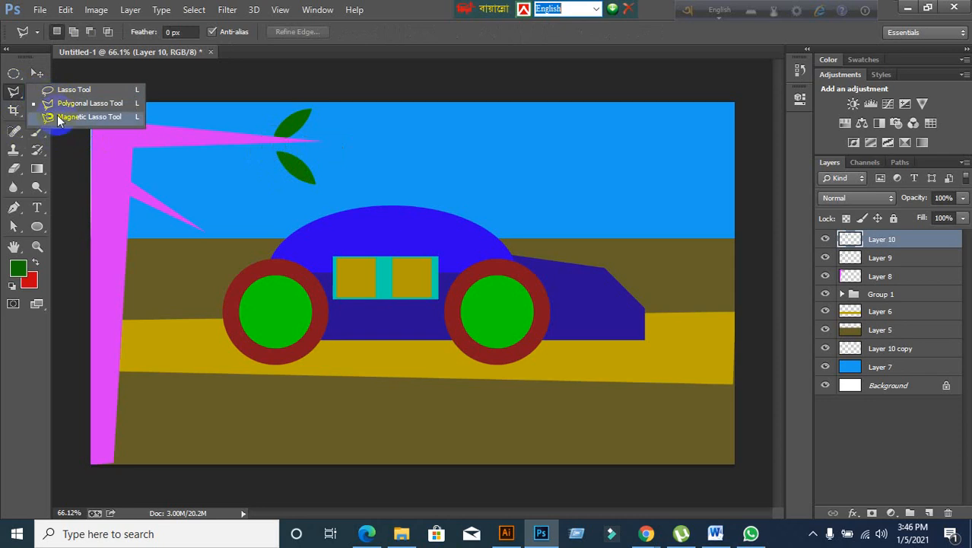
pyautogui.click(65, 102)
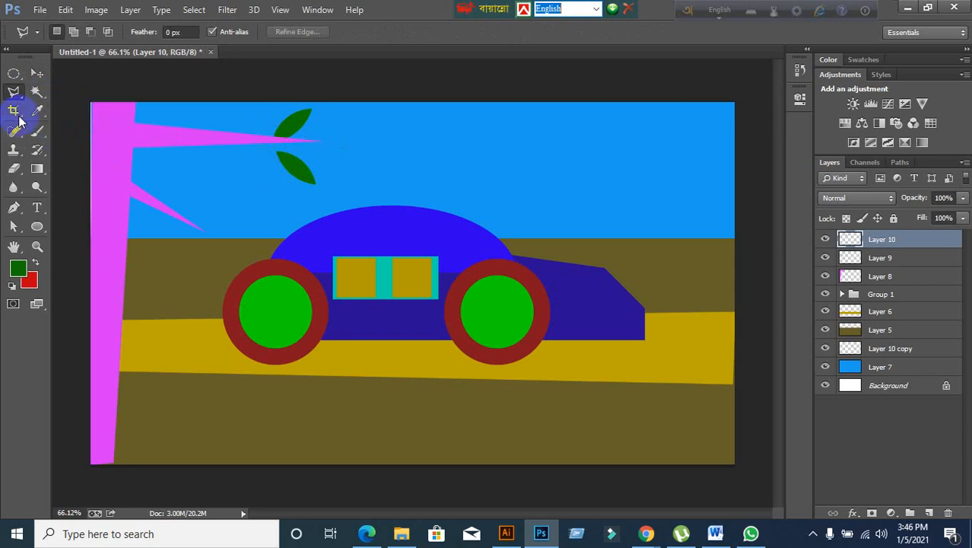
pyautogui.click(13, 75)
pyautogui.click(67, 72)
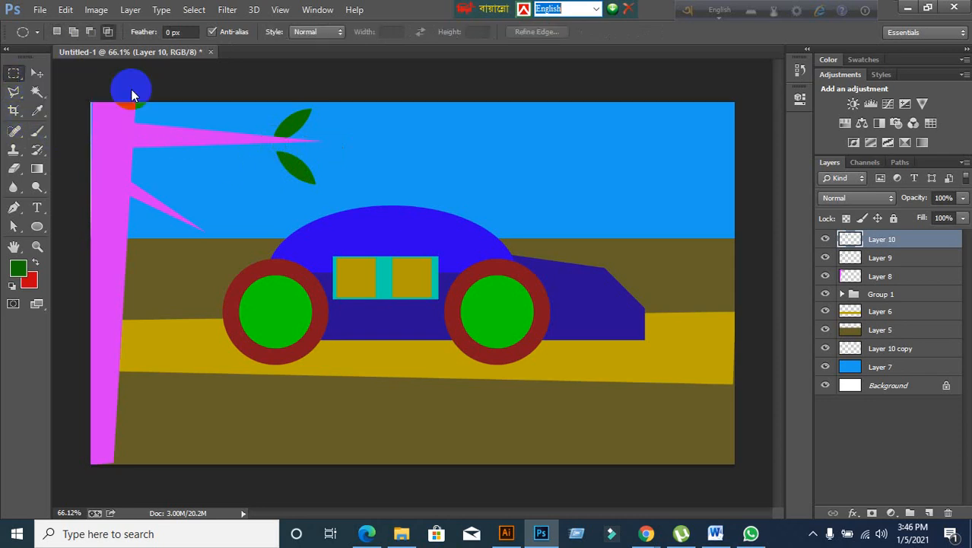
pyautogui.click(929, 513)
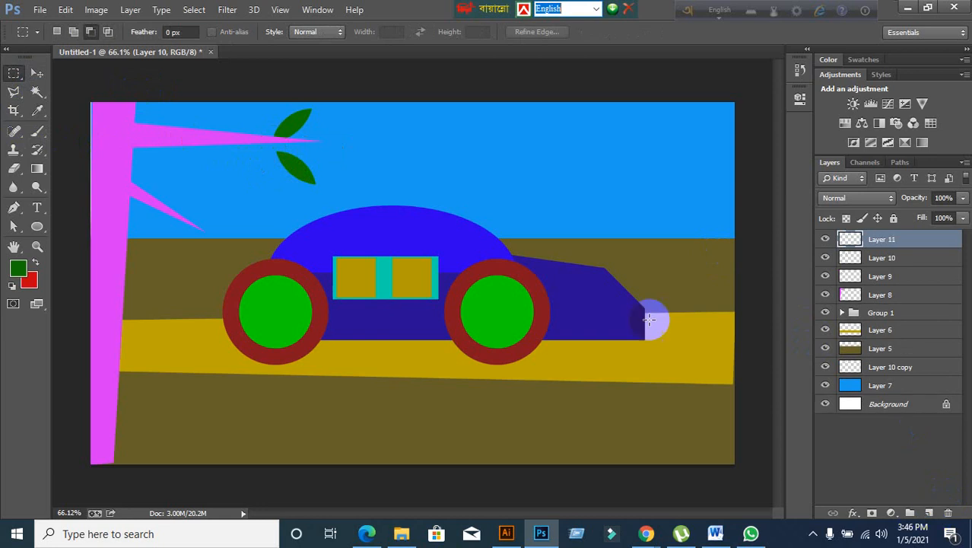
pyautogui.moveTo(524, 134); pyautogui.dragTo(528, 171)
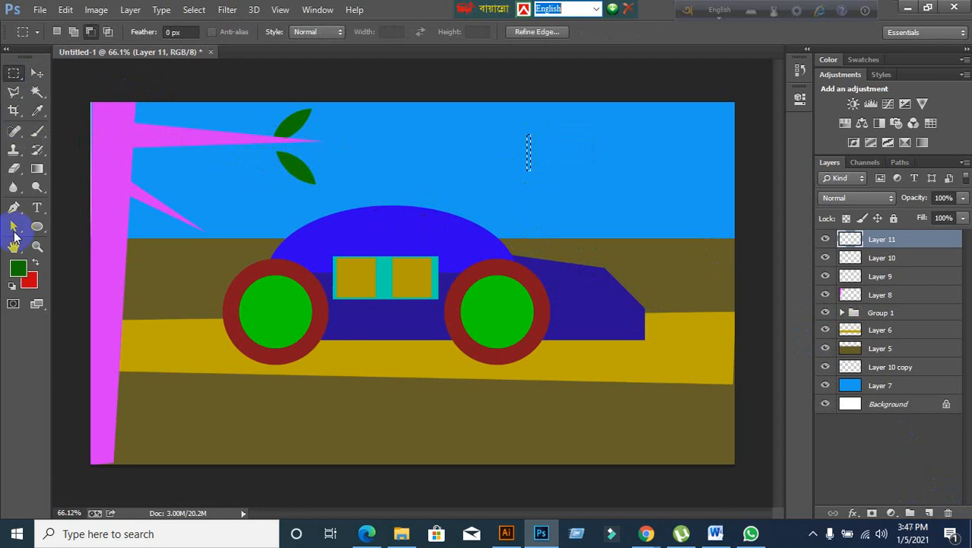
# Step: Set the foreground colour to dark purple #660078
pyautogui.click(19, 272)
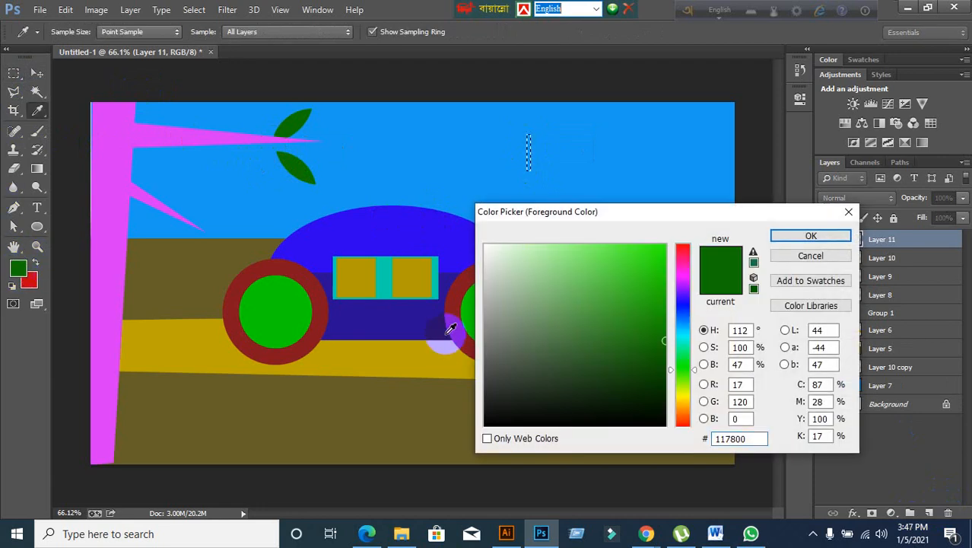
pyautogui.click(688, 336)
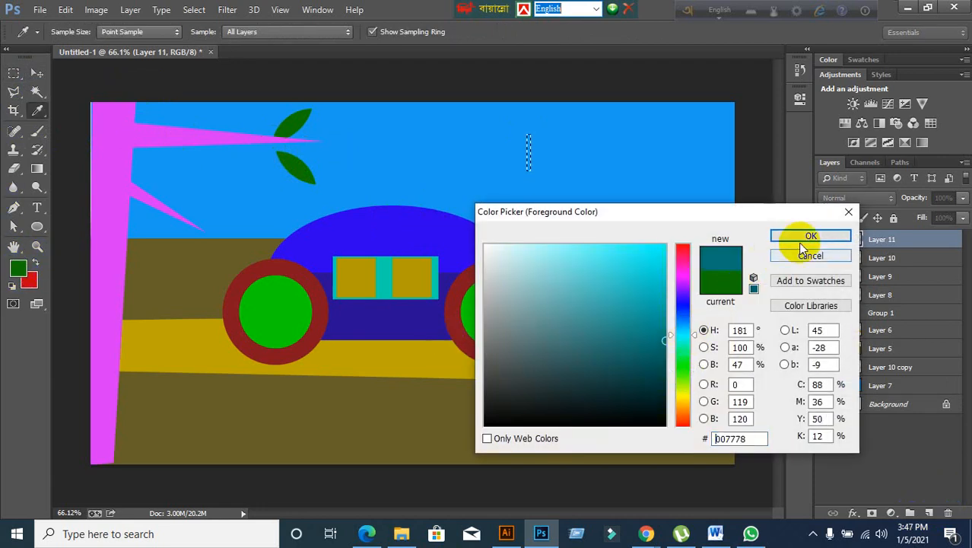
pyautogui.click(687, 306)
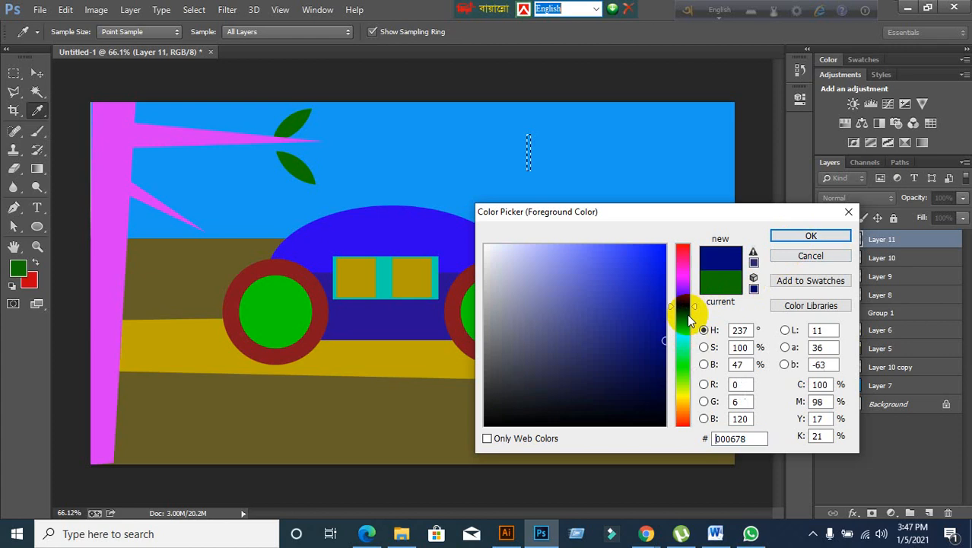
pyautogui.click(683, 278)
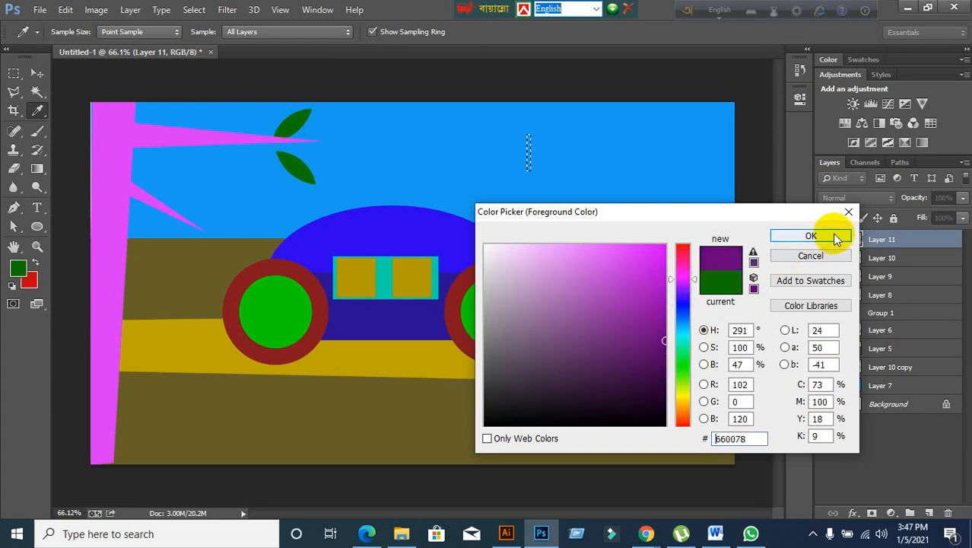
pyautogui.press('Return')
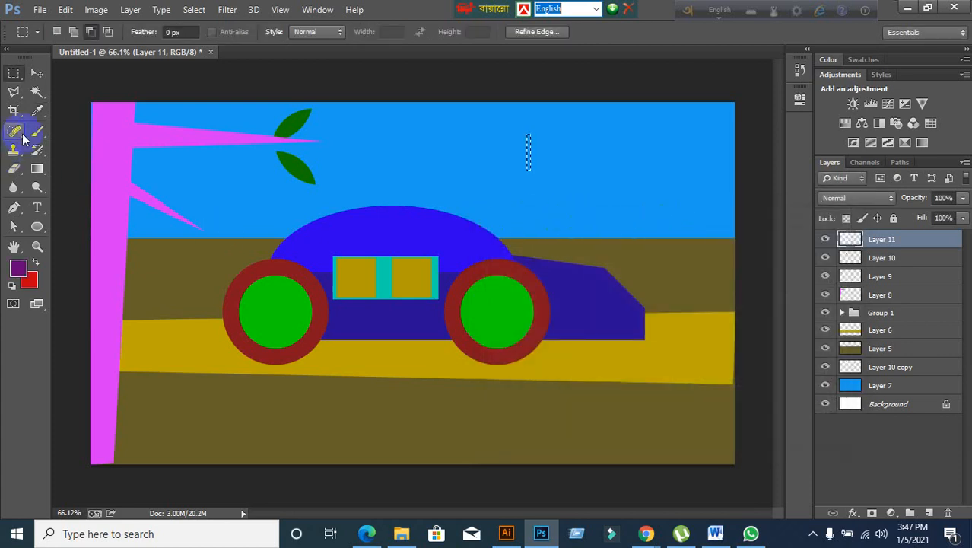
# Step: Sample the tree trunk's magenta, fill the selected strip in the sky with it, and deselect
pyautogui.click(38, 110)
pyautogui.click(100, 125)
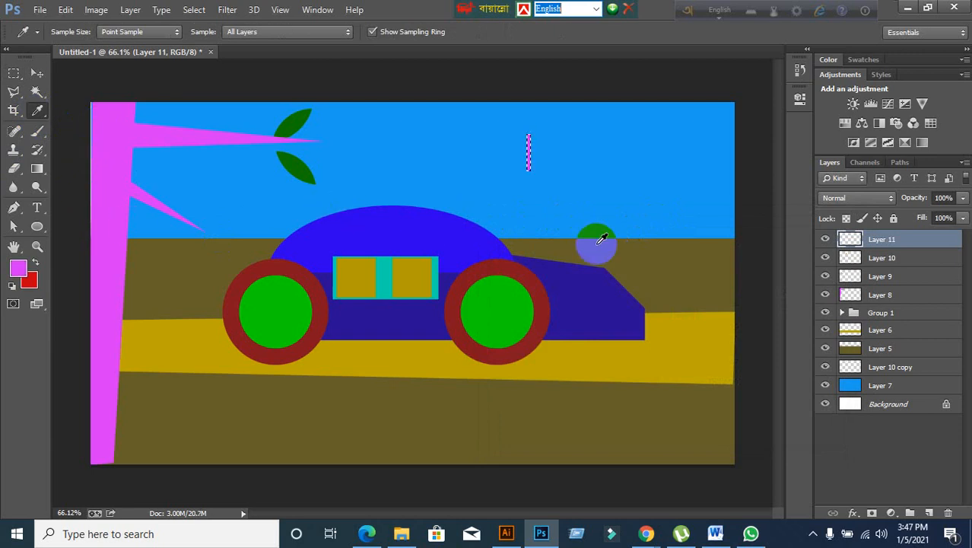
pyautogui.hotkey('ctrl', 'd')
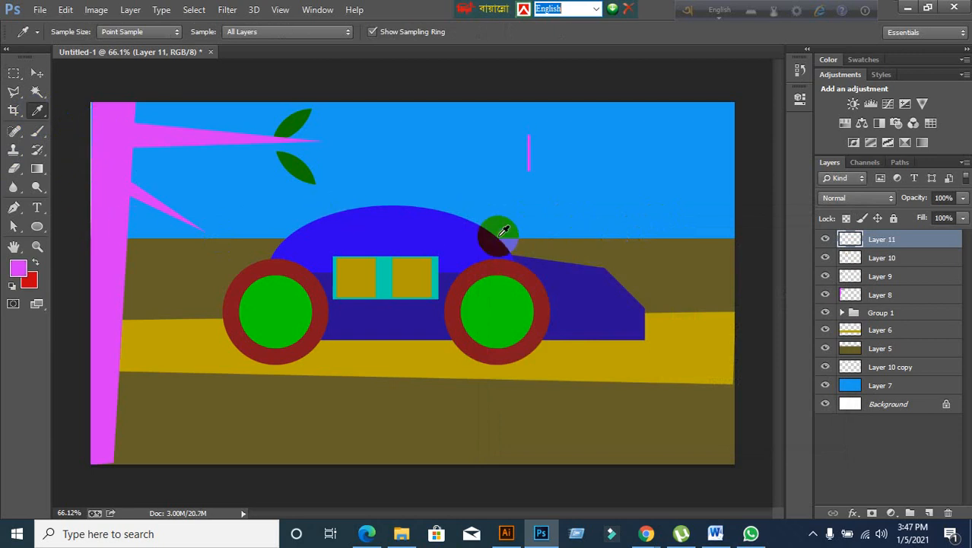
# Step: Rotate the magenta strip to about -47° with Free Transform and apply the rotation
pyautogui.click(46, 79)
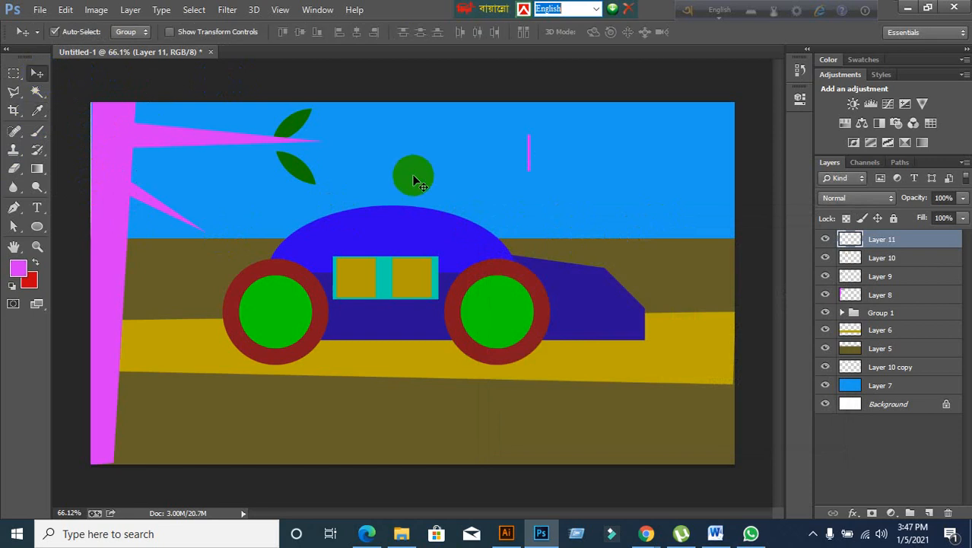
pyautogui.hotkey('ctrl', 't')
pyautogui.scroll(2, 514, 182)
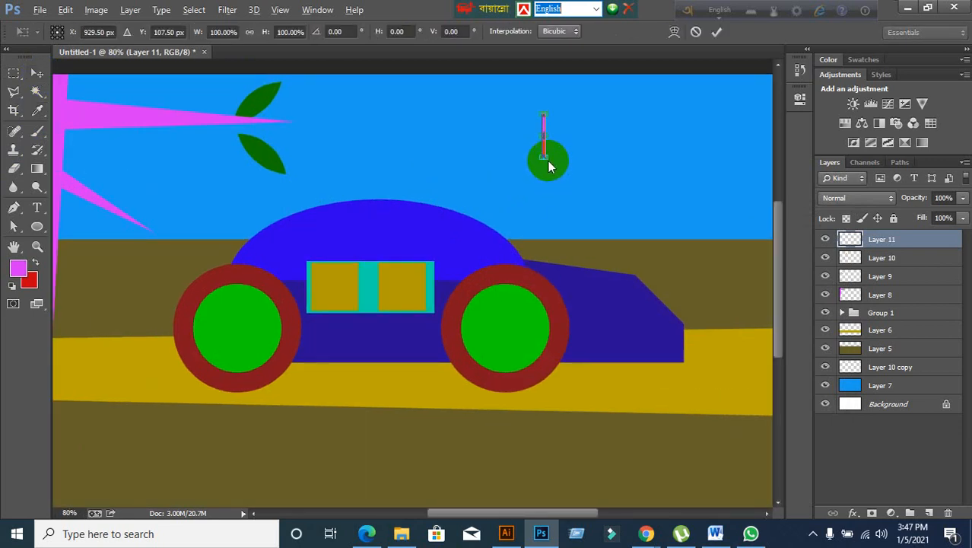
pyautogui.scroll(2, 548, 167)
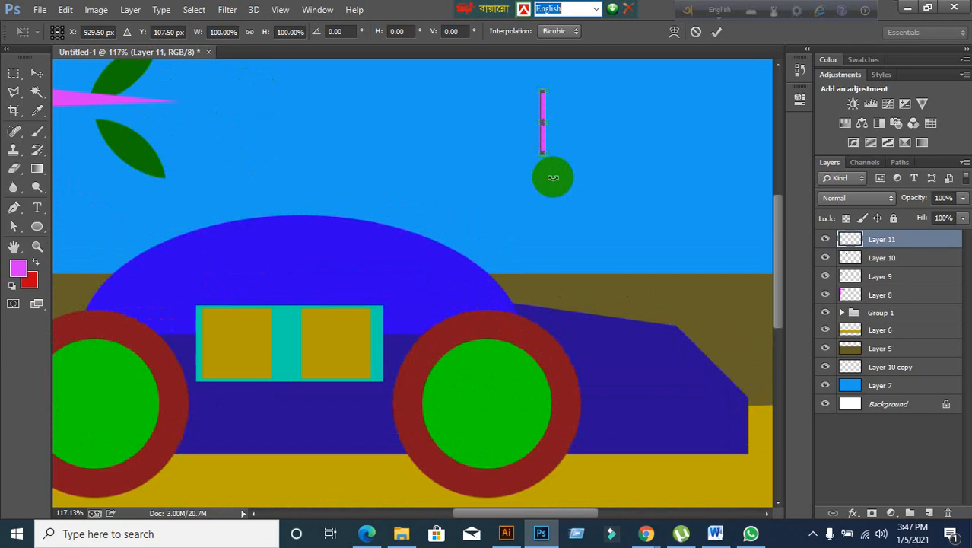
pyautogui.moveTo(553, 177); pyautogui.dragTo(604, 119)
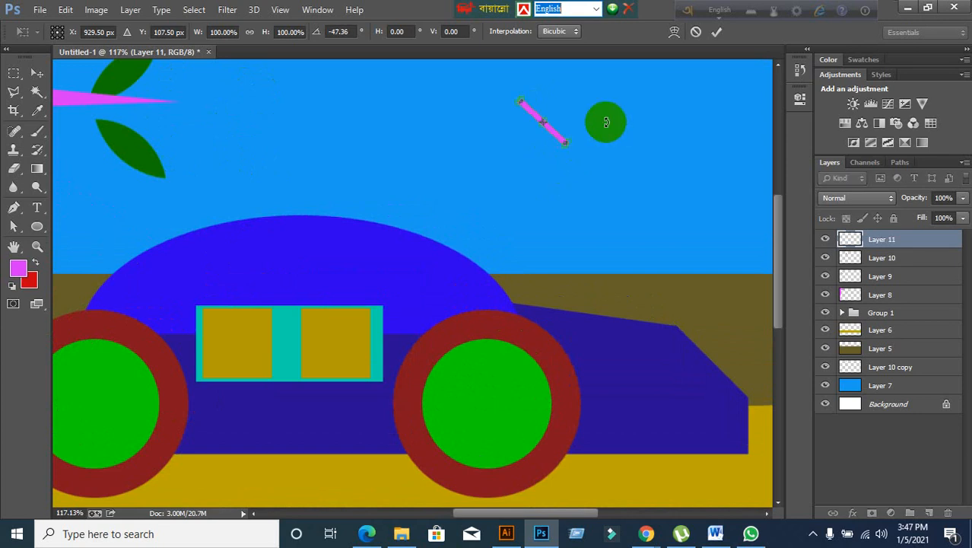
pyautogui.click(712, 31)
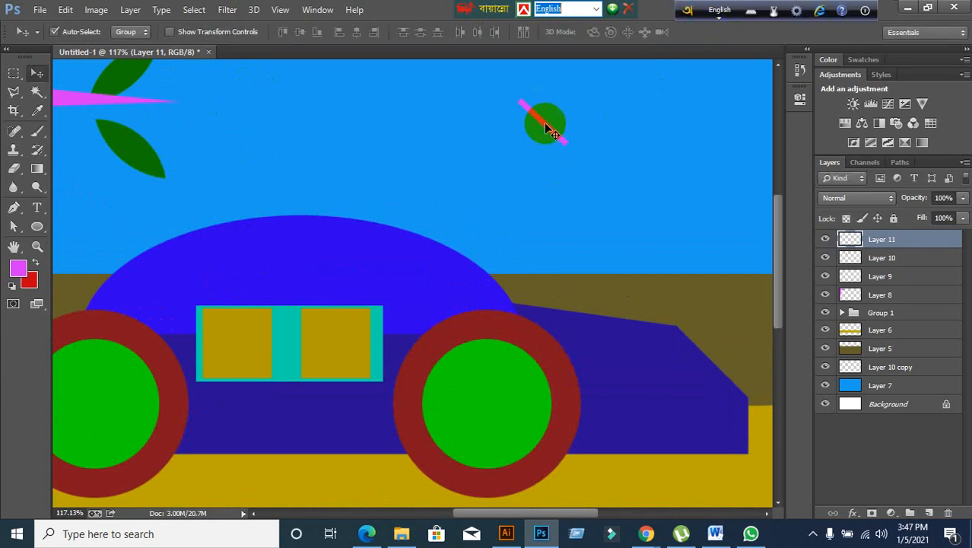
# Step: Move the strip between the upper branch and the lower leaf as a stem, and bring the leaf's layer in front of it
pyautogui.moveTo(544, 122)
pyautogui.mouseDown()
pyautogui.moveTo(210, 148)
pyautogui.moveTo(127, 146)
pyautogui.moveTo(102, 122)
pyautogui.mouseUp()
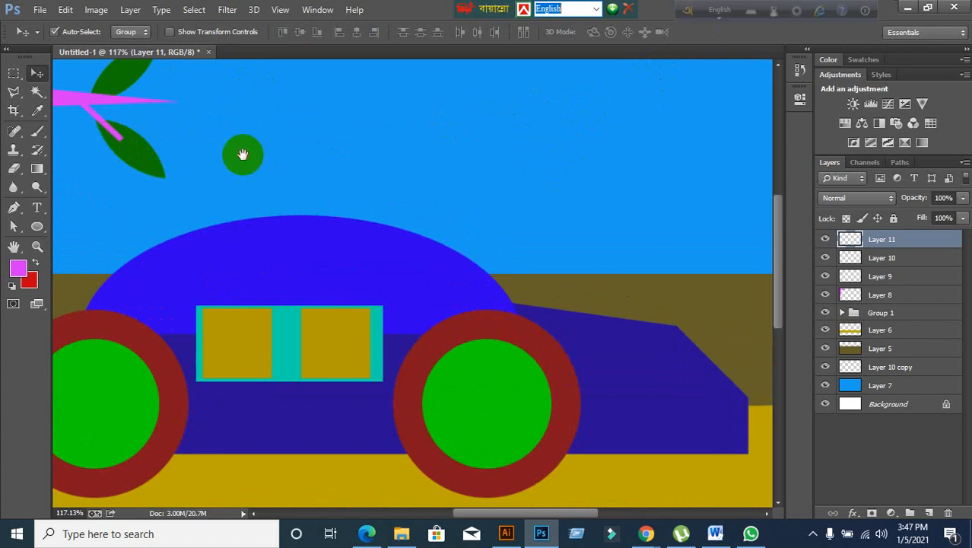
pyautogui.moveTo(243, 154)
pyautogui.mouseDown()
pyautogui.moveTo(476, 188)
pyautogui.moveTo(477, 215)
pyautogui.mouseUp()
pyautogui.click(430, 205)
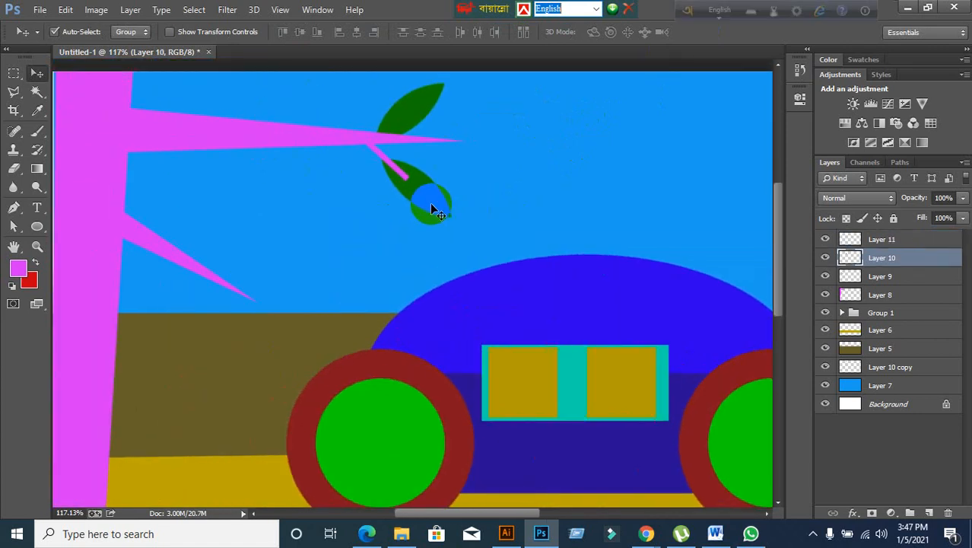
pyautogui.hotkey('ctrl', ']')
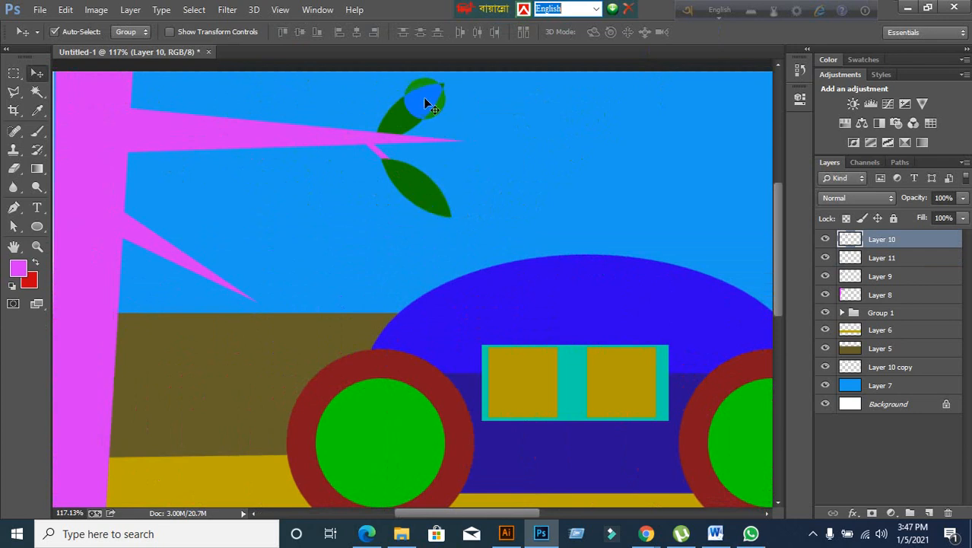
# Step: Delete the upper leaf from above the branch and view the whole scene
pyautogui.moveTo(423, 111); pyautogui.dragTo(501, 107)
pyautogui.press('Delete')
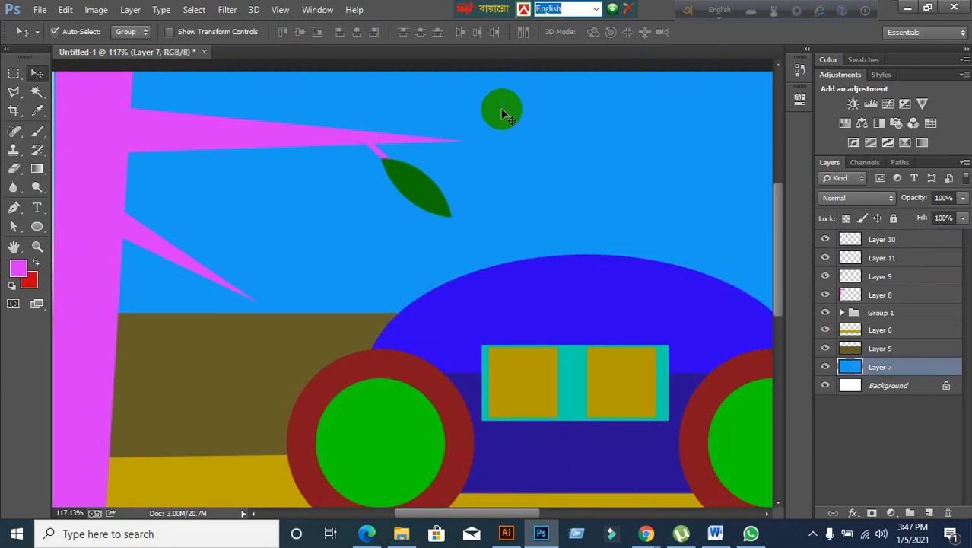
pyautogui.scroll(-3, 502, 111)
pyautogui.scroll(-1, 515, 148)
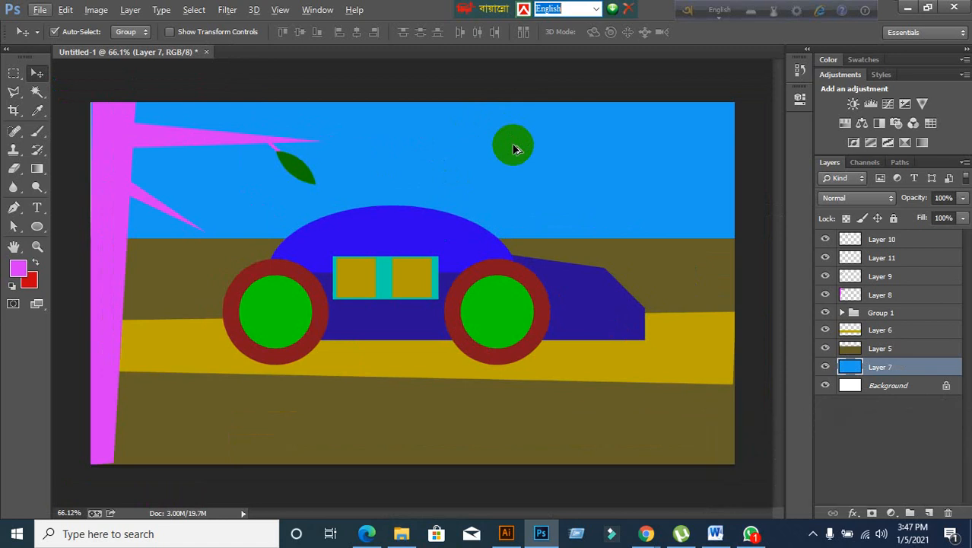
pyautogui.scroll(-2, 515, 148)
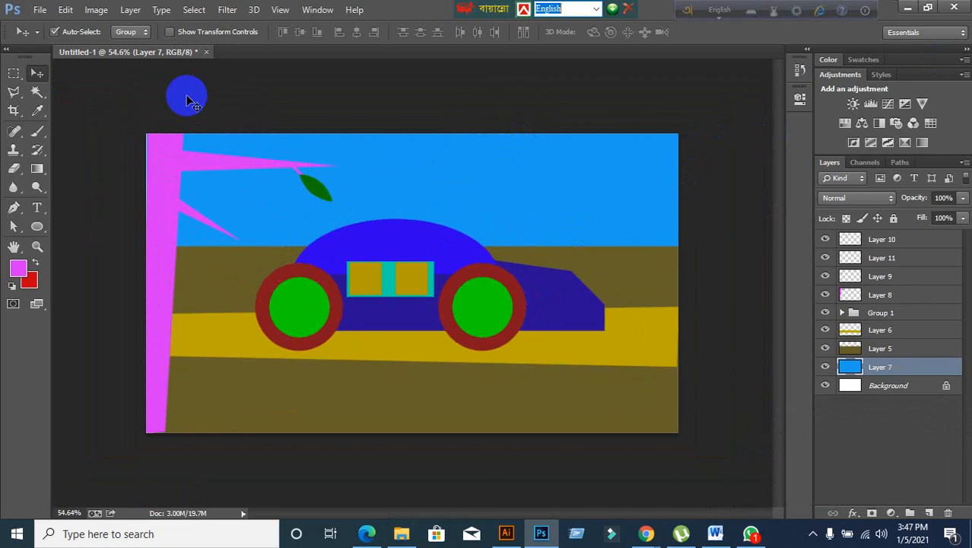
# Step: Close the Untitled-1 document without saving its changes and minimize the program window
pyautogui.click(205, 51)
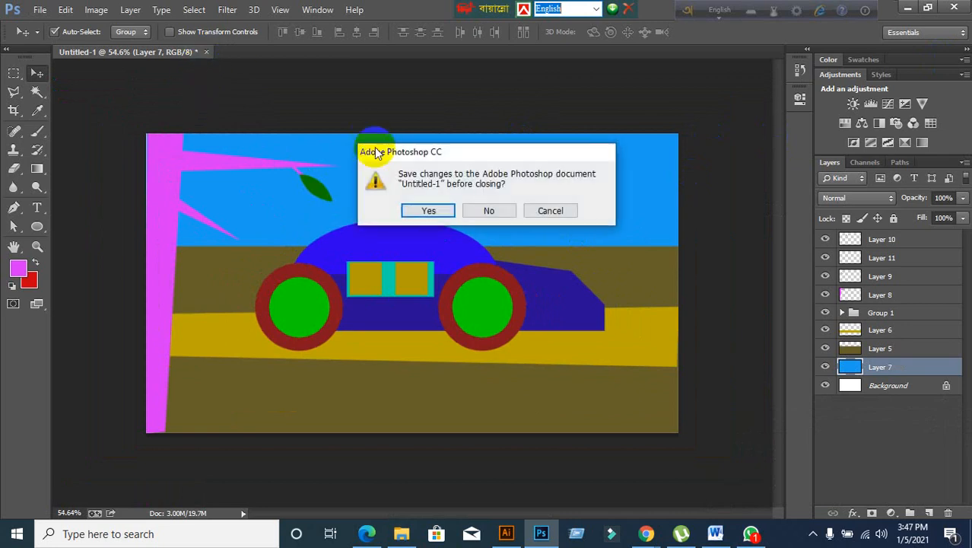
pyautogui.click(487, 211)
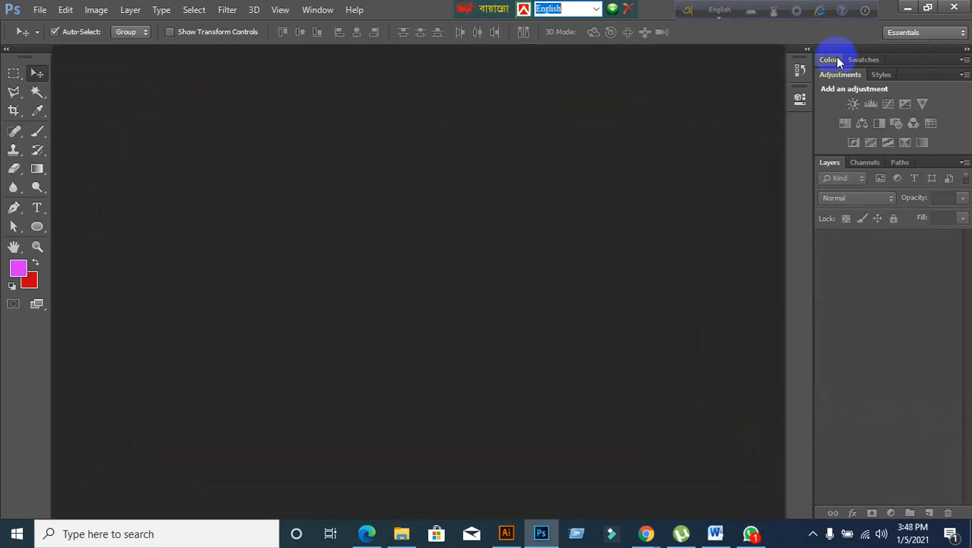
pyautogui.click(907, 9)
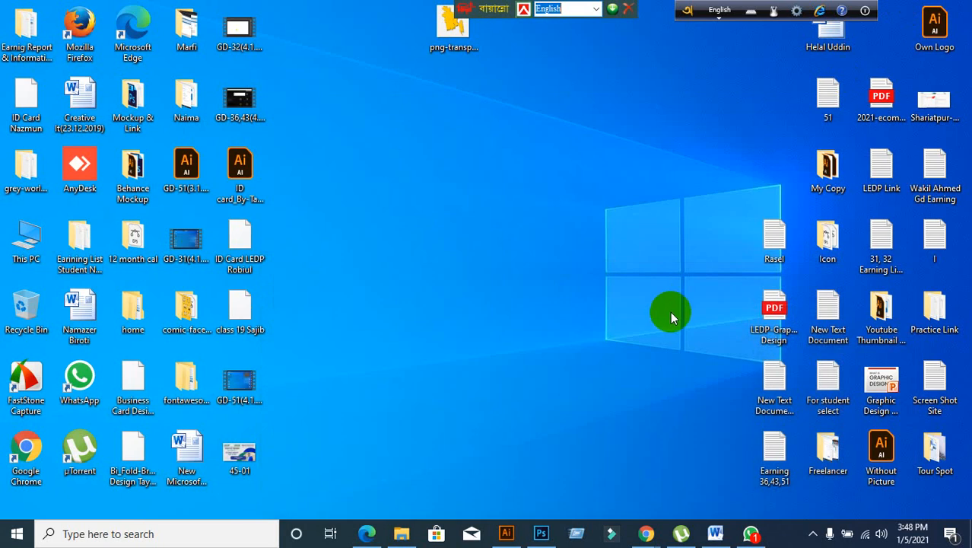
# Step: Switch to the Google Meet window to check the participants and chat messages, and minimize it
pyautogui.moveTo(646, 533)
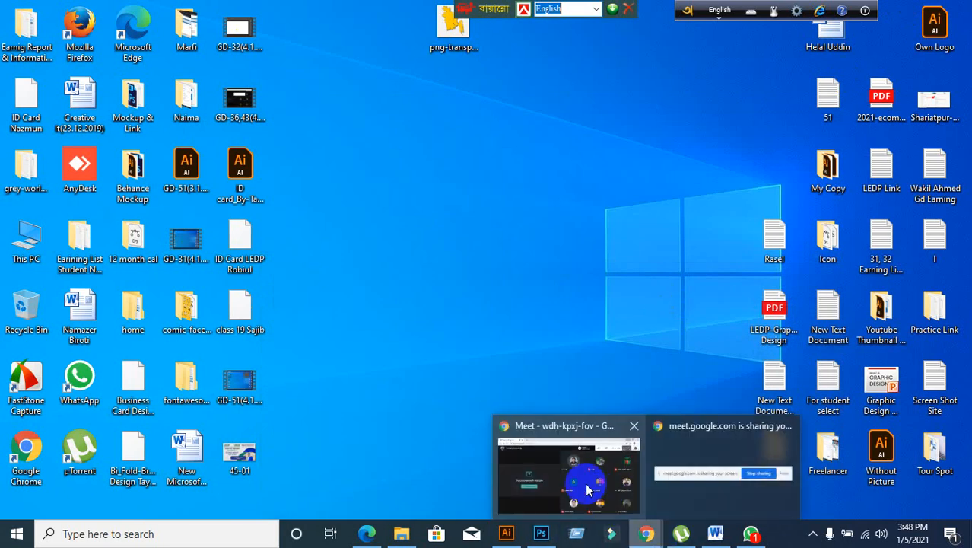
pyautogui.click(568, 468)
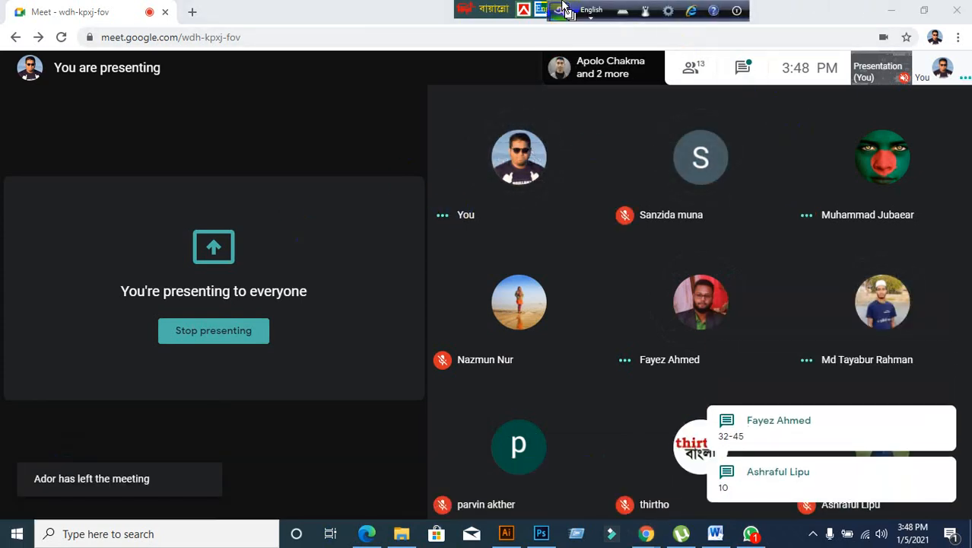
pyautogui.click(890, 21)
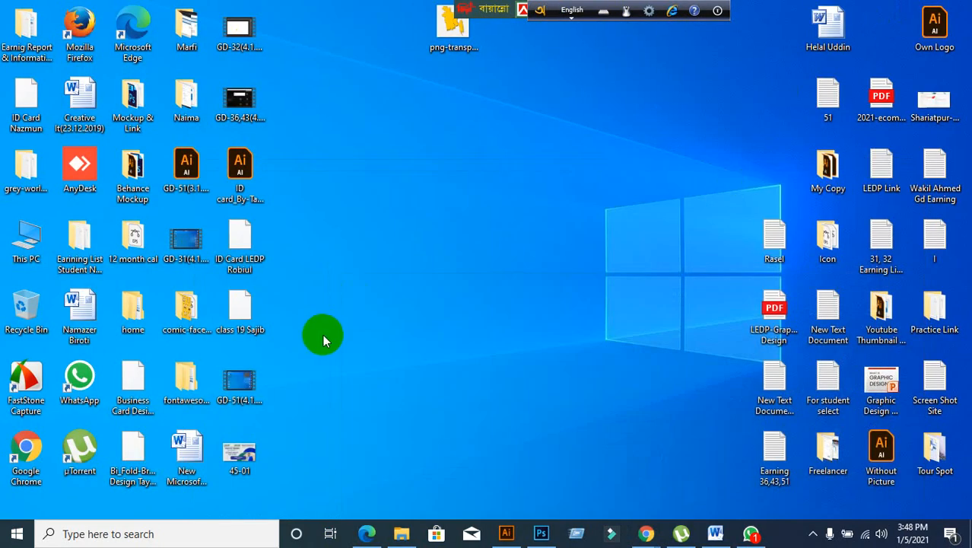